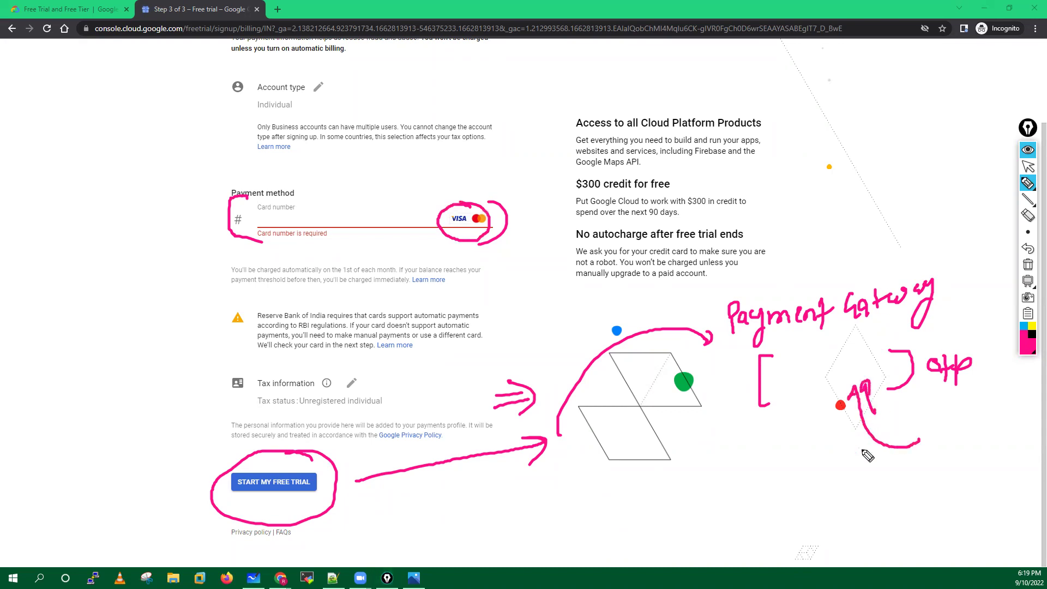
- Annotate the 2 INR verification charge with arrows and a circle, then erase the annotations
drag(778, 483, 824, 489)
mouse_move(804, 473)
mouse_down()
mouse_move(818, 492)
mouse_move(799, 507)
mouse_up()
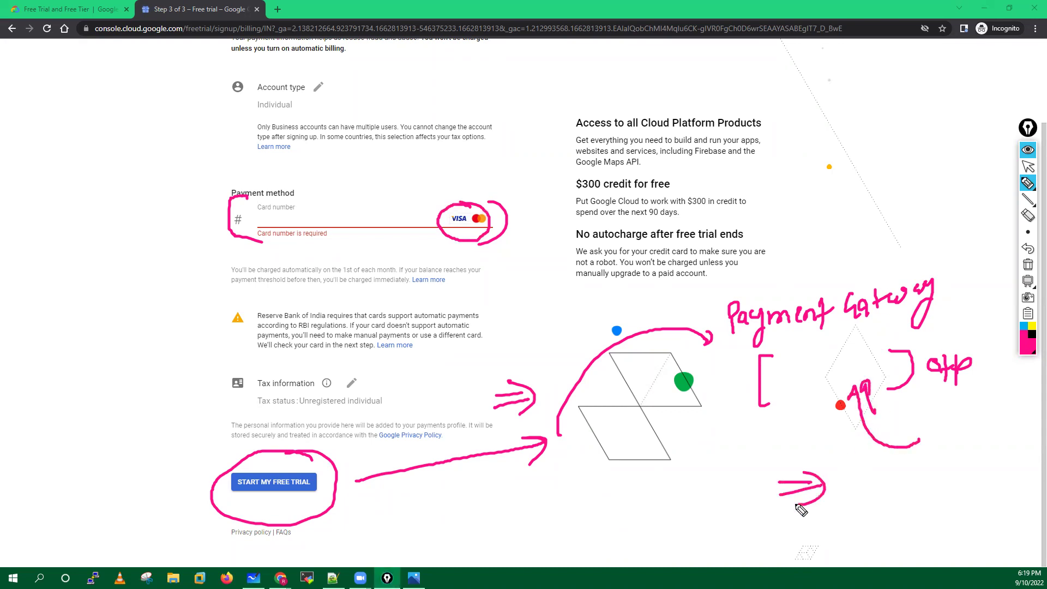
mouse_move(616, 506)
mouse_down()
mouse_move(633, 523)
mouse_move(671, 498)
mouse_move(695, 510)
mouse_move(597, 489)
mouse_move(719, 518)
mouse_move(686, 469)
mouse_up()
click(653, 499)
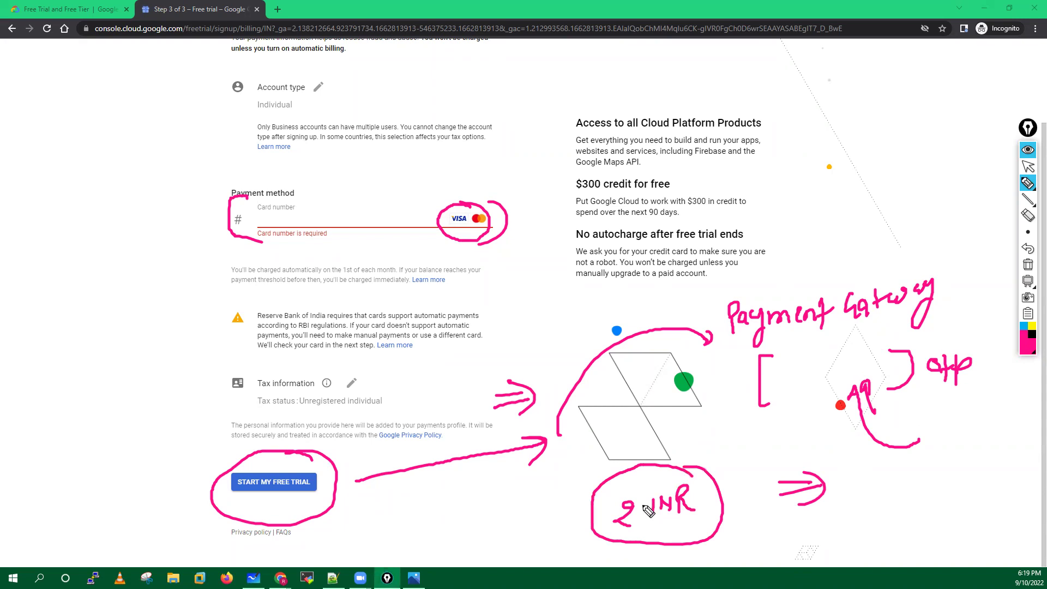
mouse_move(600, 493)
mouse_down()
mouse_move(564, 485)
mouse_move(526, 505)
mouse_up()
drag(537, 493, 561, 544)
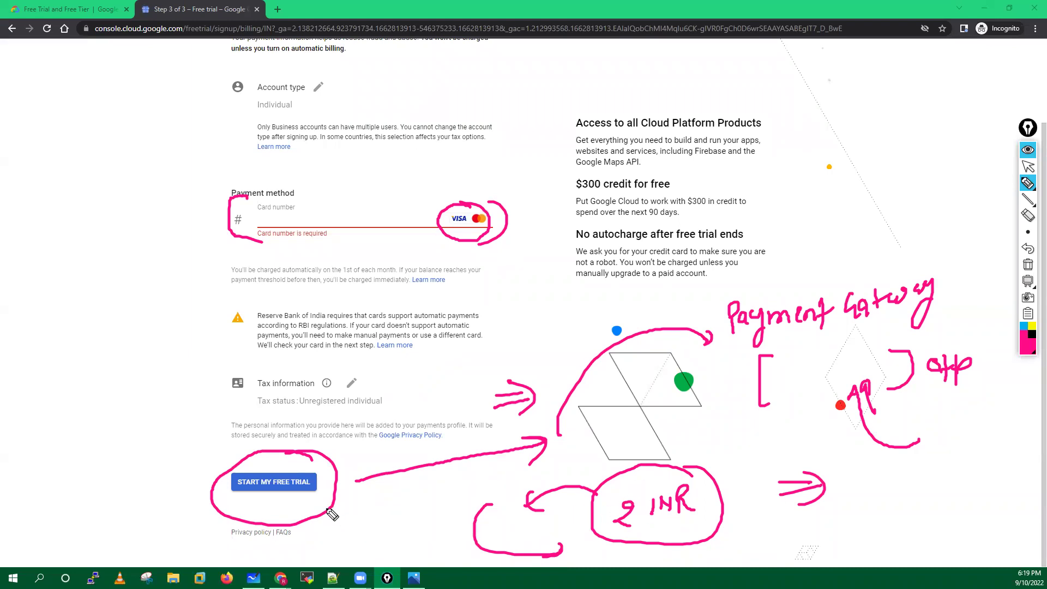
click(1028, 265)
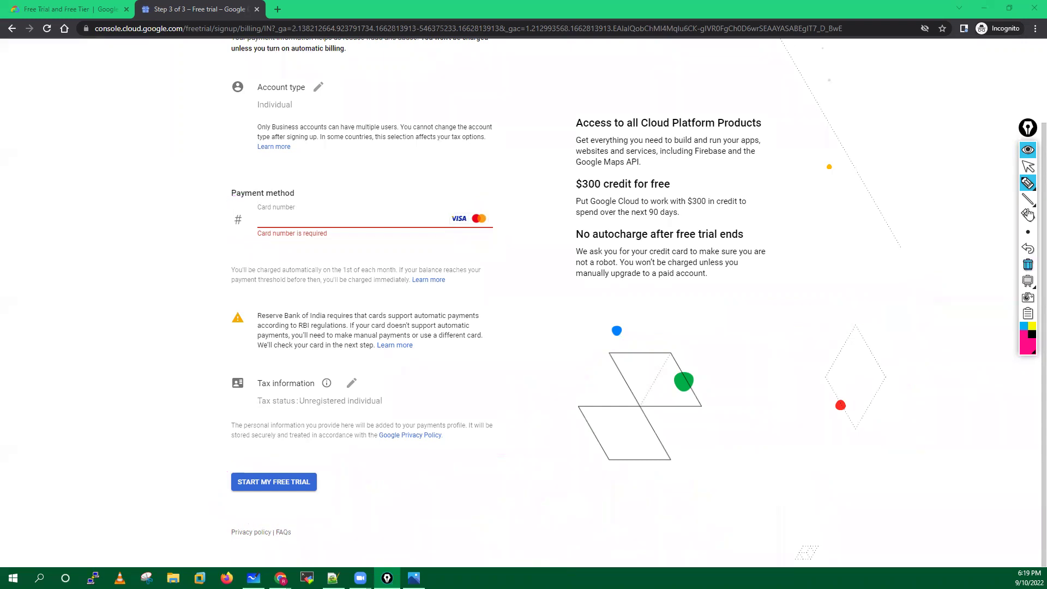
click(1029, 169)
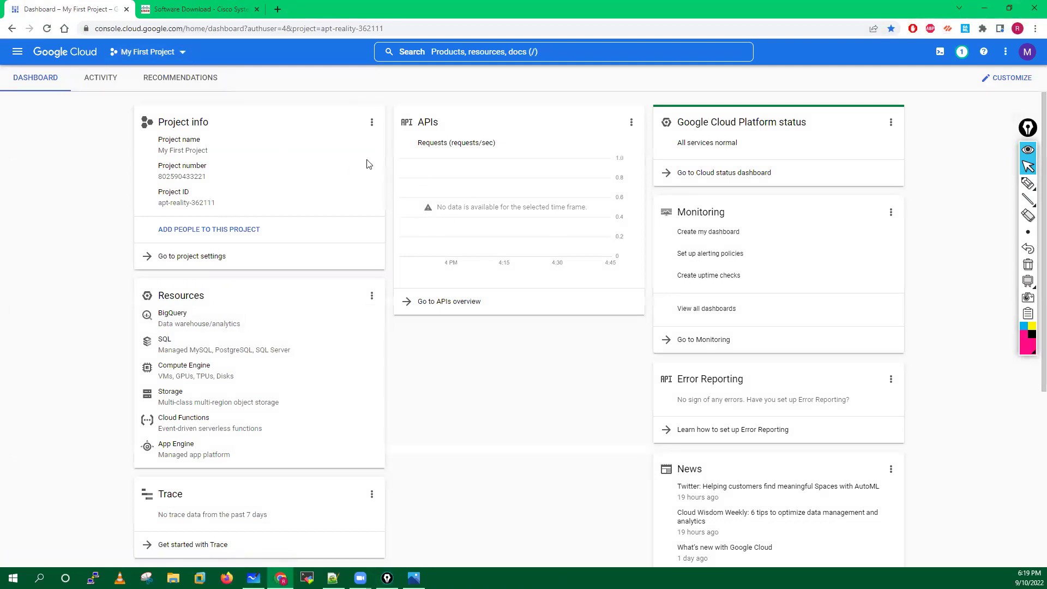
- Go to Billing and scroll through the ₹23,990 free trial credit overview
click(15, 52)
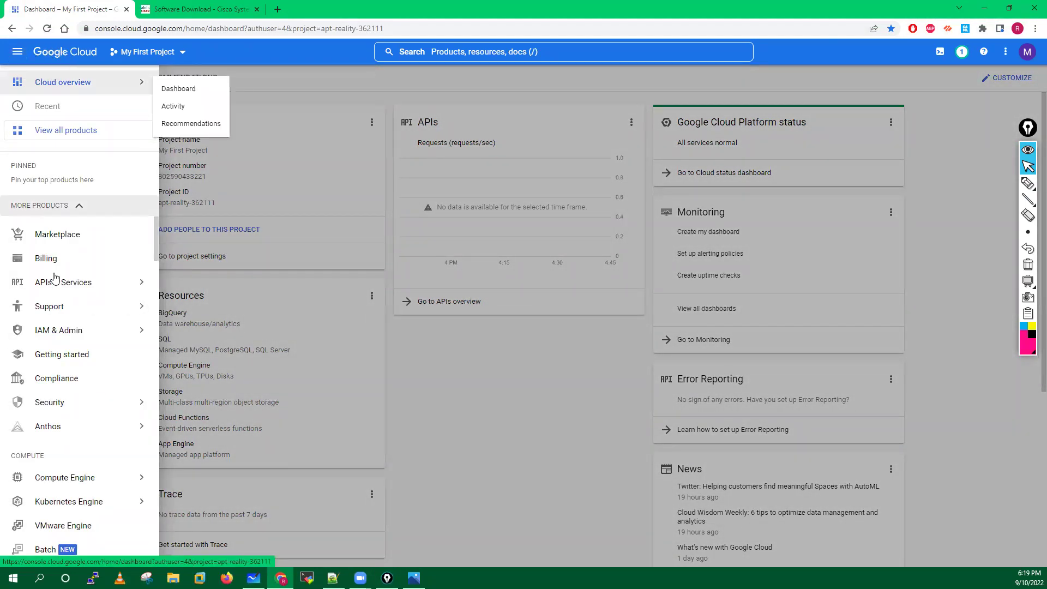
click(43, 259)
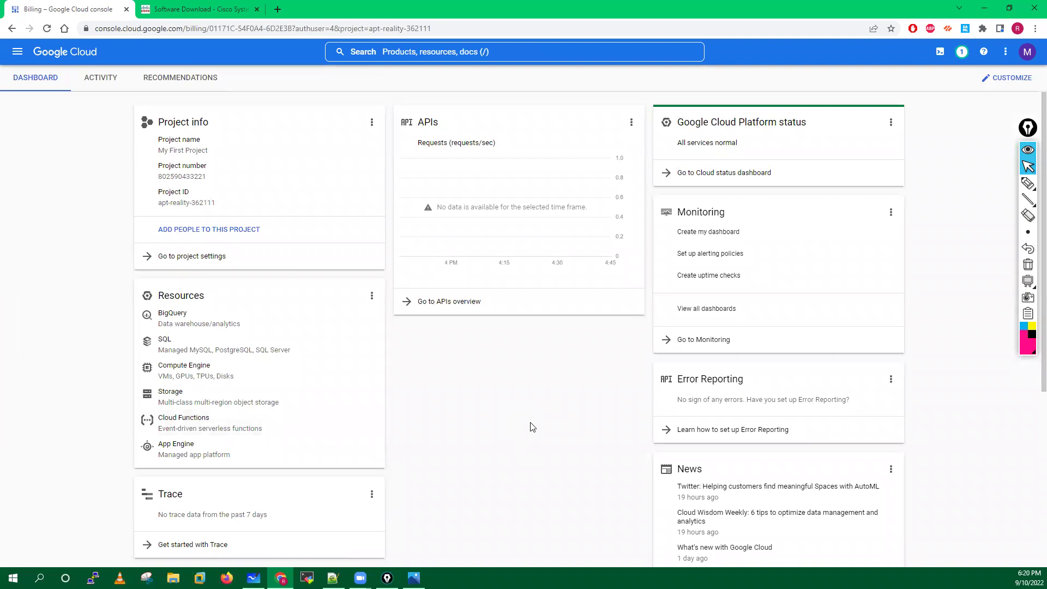
scroll(532, 427, down, 5)
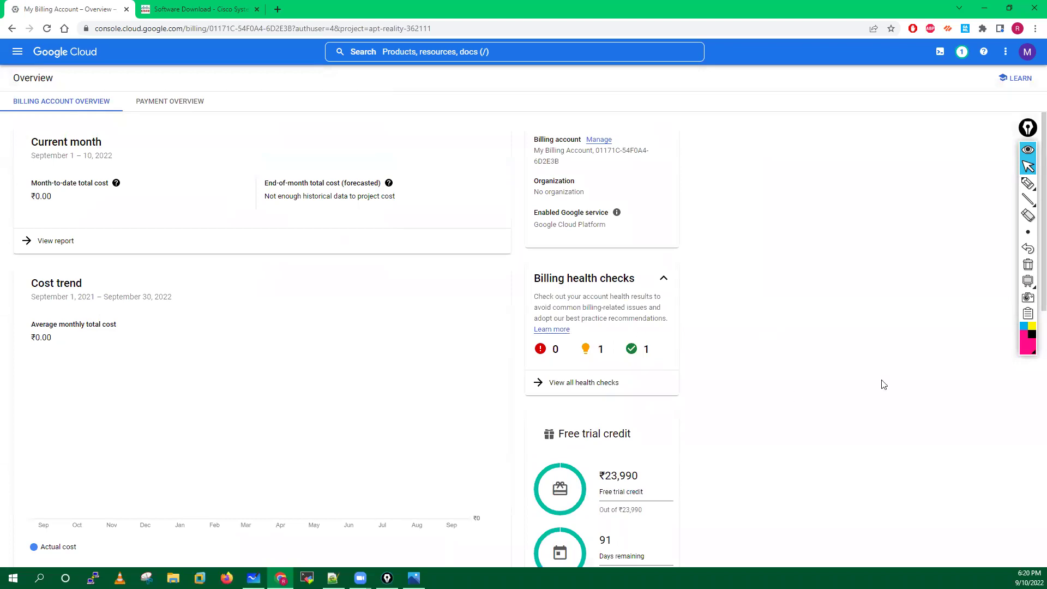
scroll(882, 384, down, 3)
click(979, 183)
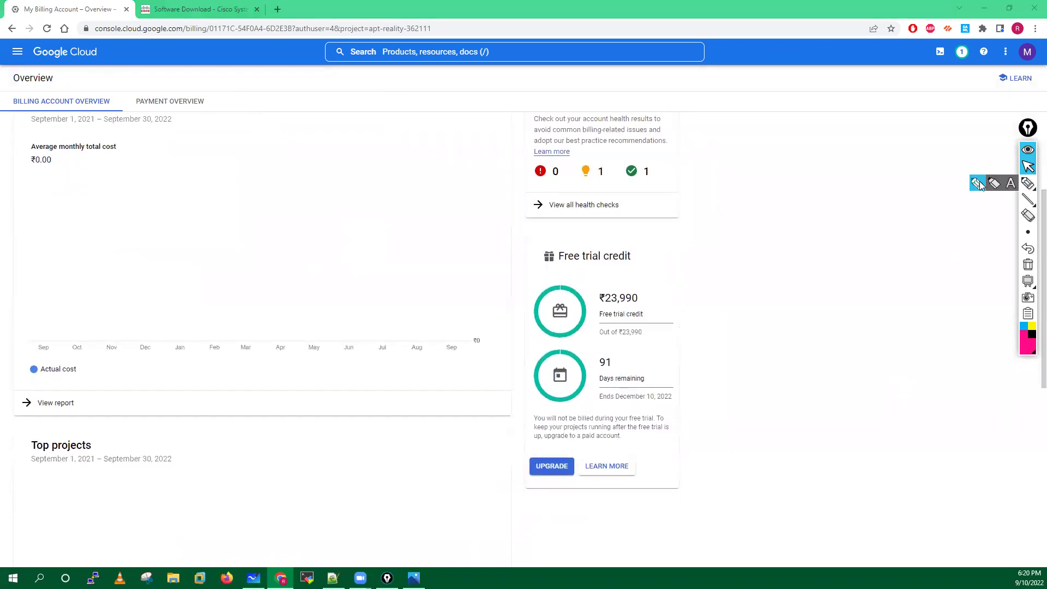
click(977, 183)
mouse_move(615, 282)
mouse_down()
mouse_move(530, 299)
mouse_move(555, 341)
mouse_move(682, 331)
mouse_move(579, 275)
mouse_up()
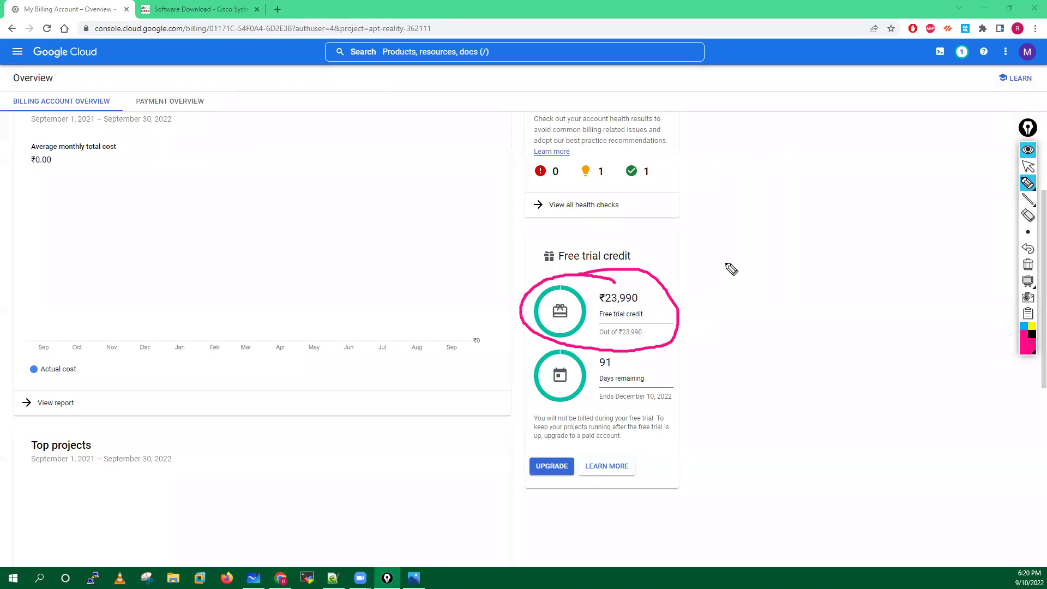
mouse_move(624, 366)
mouse_down()
mouse_move(583, 354)
mouse_move(543, 422)
mouse_move(632, 357)
mouse_move(622, 355)
mouse_up()
mouse_move(743, 348)
mouse_down()
mouse_move(738, 369)
mouse_move(695, 397)
mouse_move(710, 399)
mouse_up()
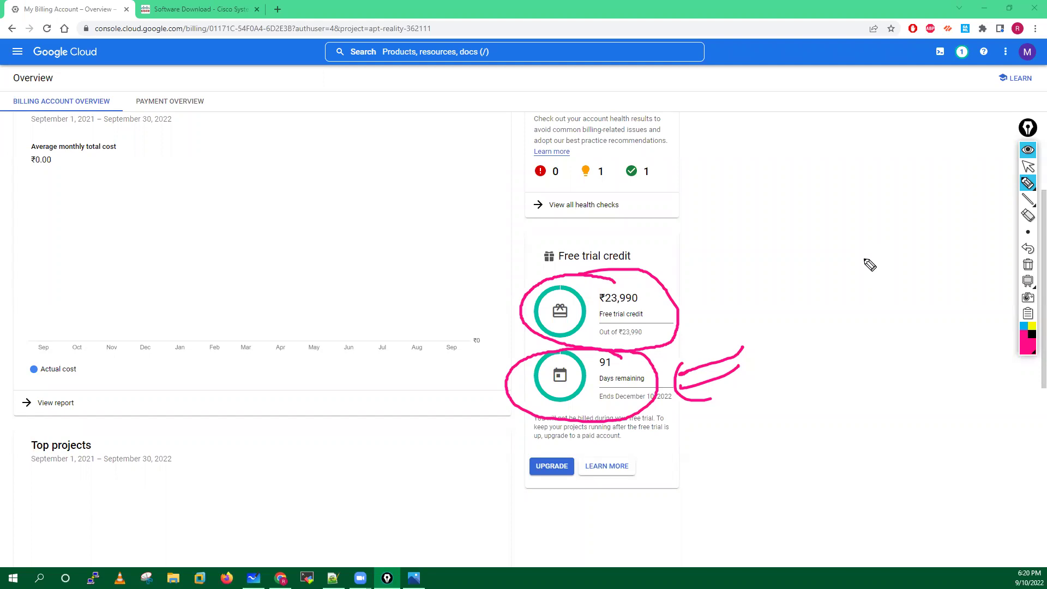
click(1028, 264)
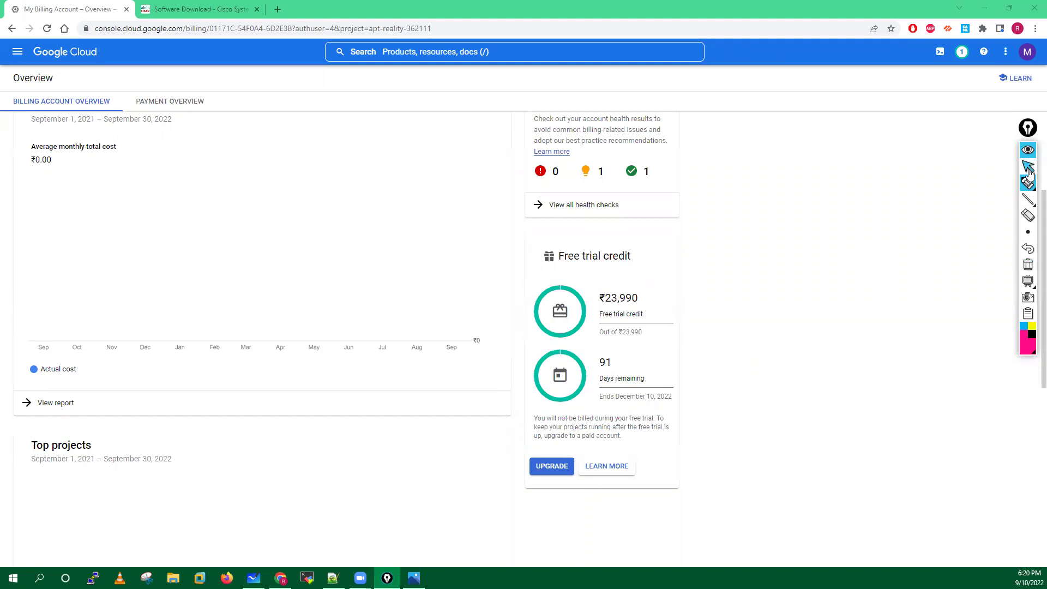
click(1029, 168)
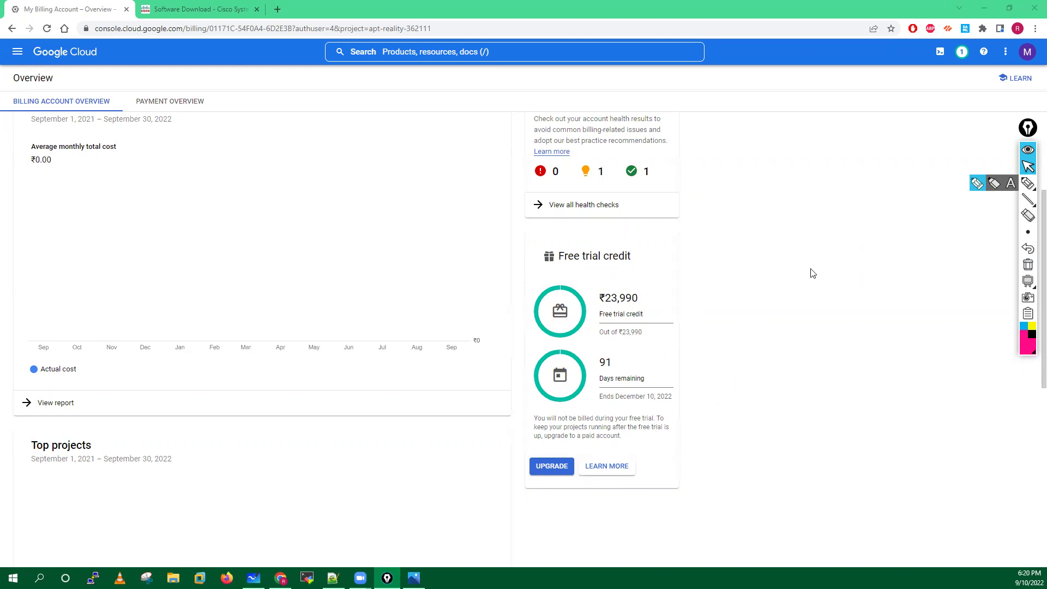
click(976, 187)
mouse_move(555, 446)
mouse_down()
mouse_move(551, 500)
mouse_move(572, 448)
mouse_up()
mouse_move(458, 467)
mouse_down()
mouse_move(510, 467)
mouse_move(494, 476)
mouse_up()
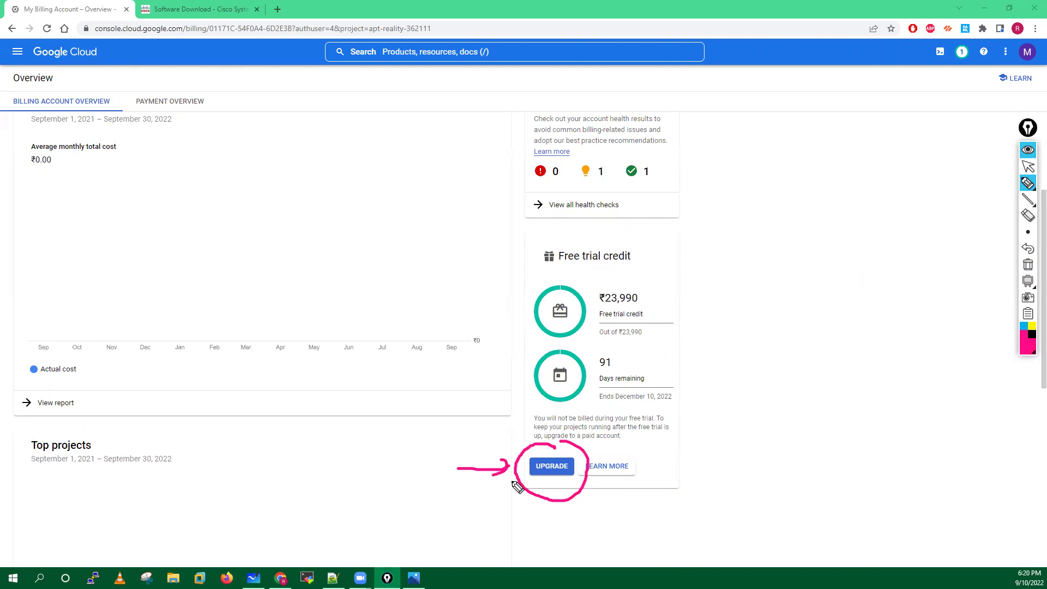
mouse_move(587, 460)
mouse_down()
mouse_move(677, 437)
mouse_move(667, 457)
mouse_up()
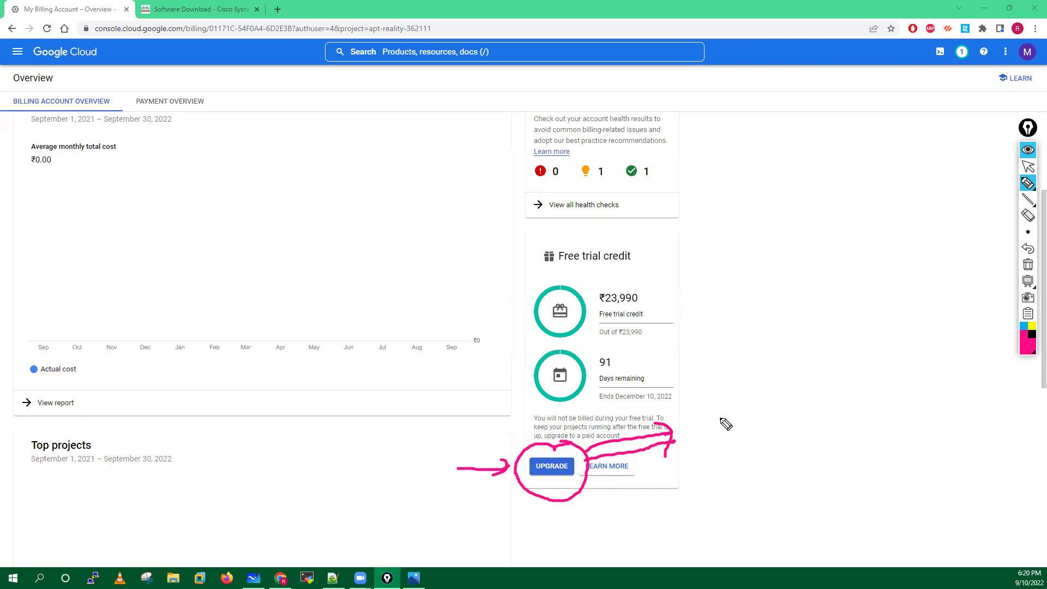
drag(705, 434, 765, 434)
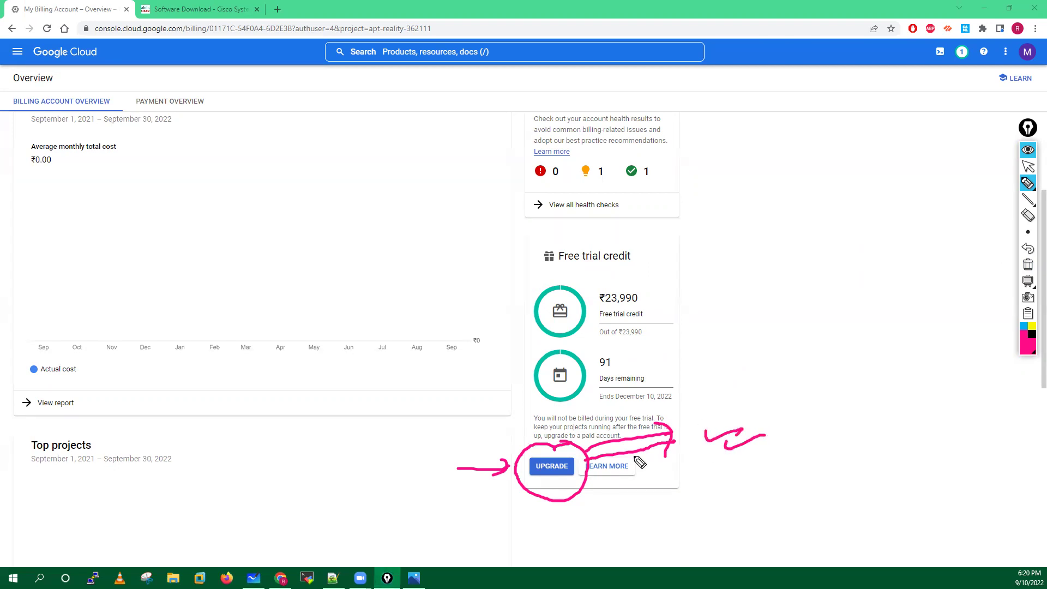
mouse_move(532, 497)
mouse_down()
mouse_move(529, 485)
mouse_move(553, 493)
mouse_move(556, 515)
mouse_up()
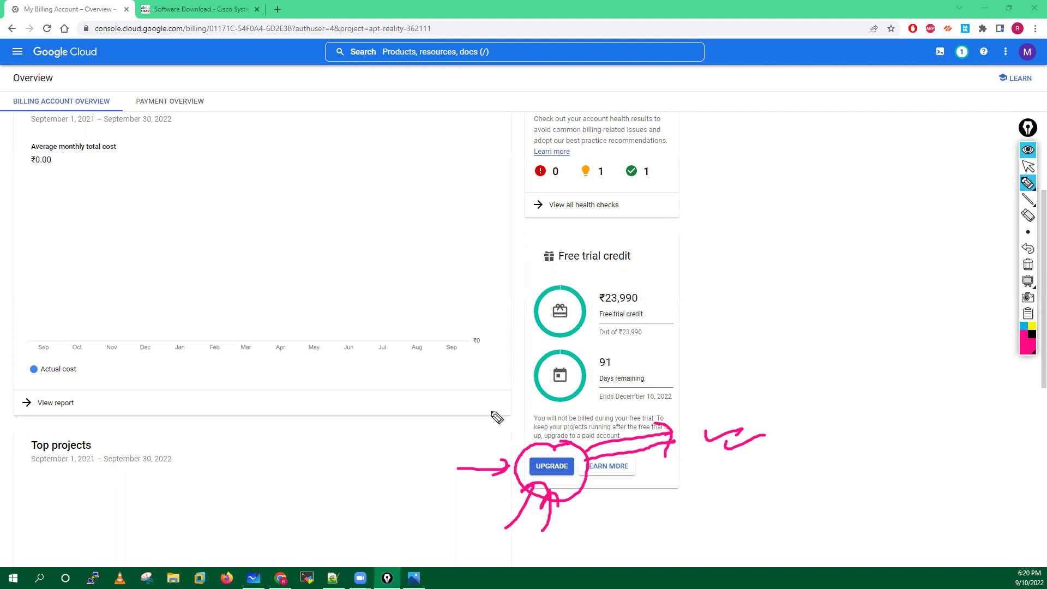
mouse_move(603, 281)
mouse_down()
mouse_move(518, 297)
mouse_move(627, 264)
mouse_up()
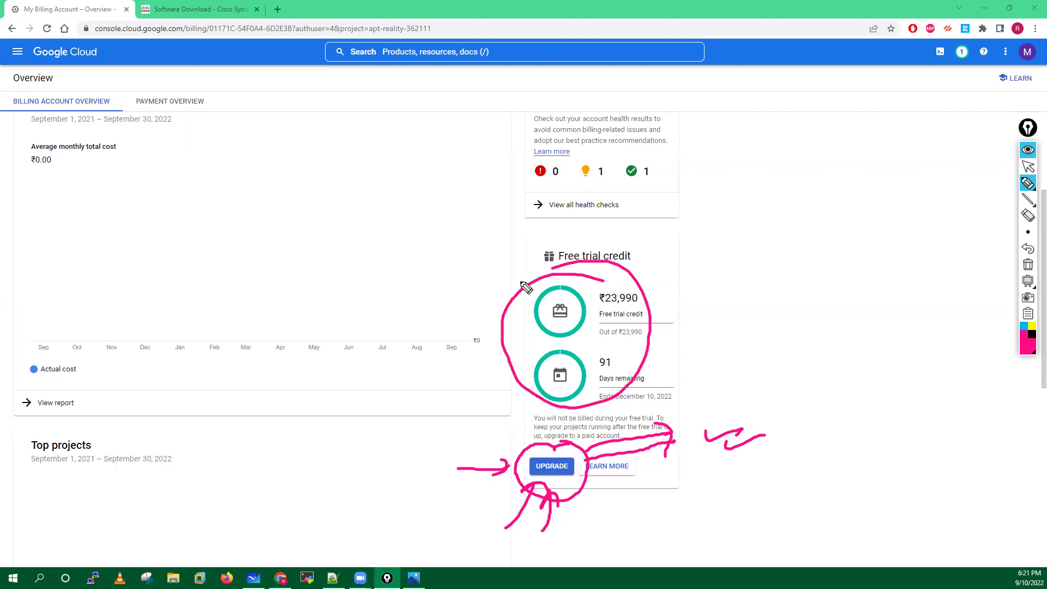
click(1027, 265)
click(1028, 169)
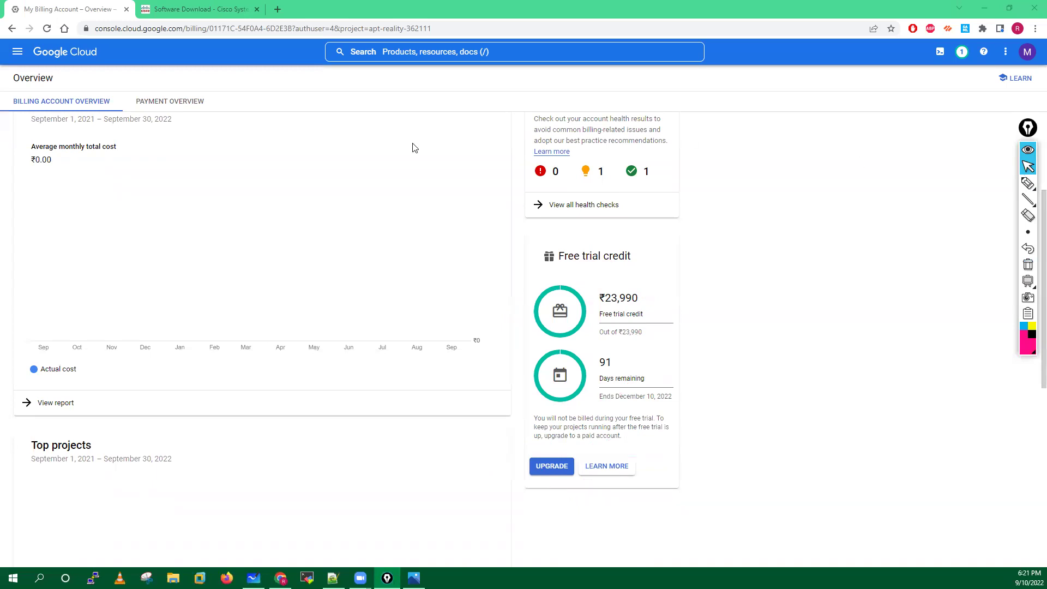
click(17, 53)
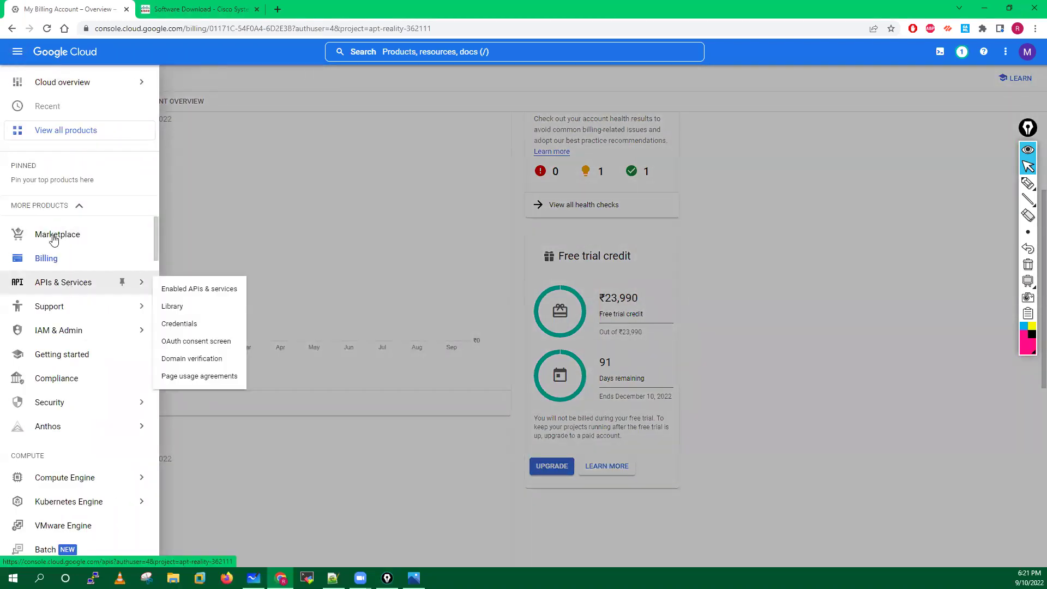
- Return the console to the project dashboard, then open eve-ng.net in a new tab and expand Installation
mouse_move(81, 84)
click(190, 91)
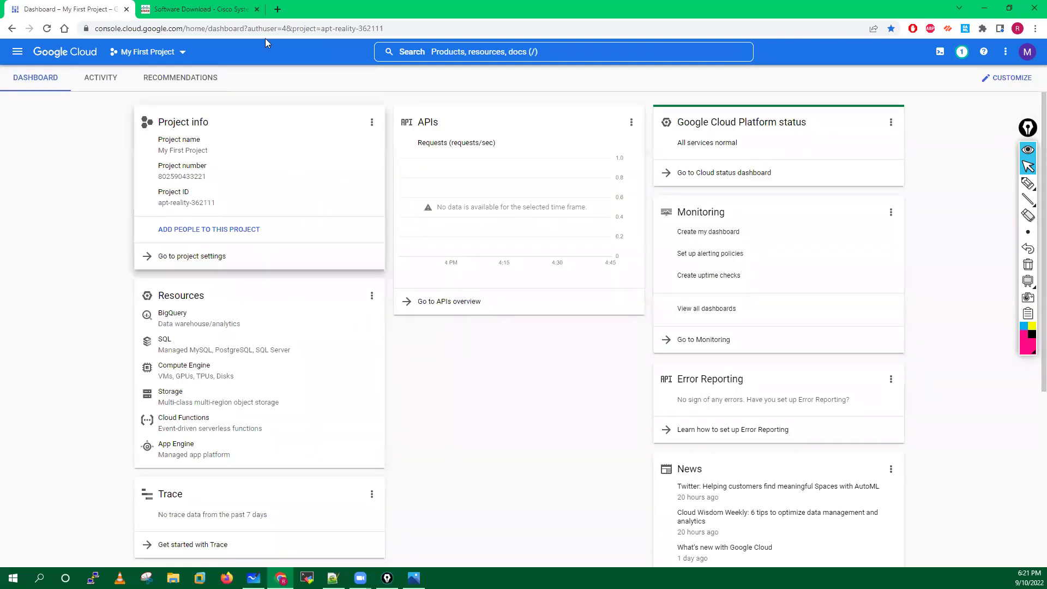
click(279, 10)
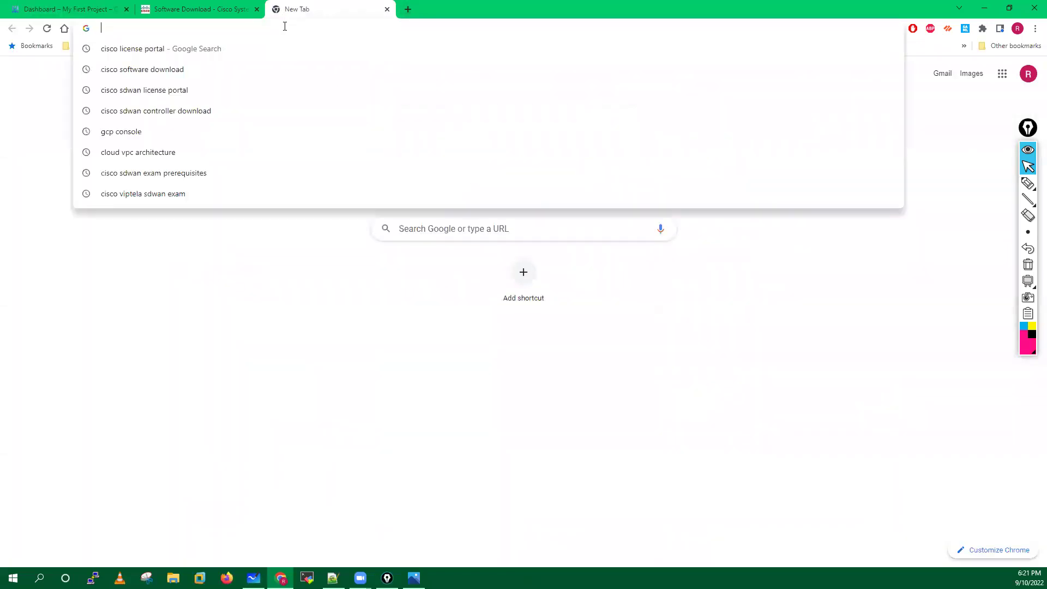
text(eve)
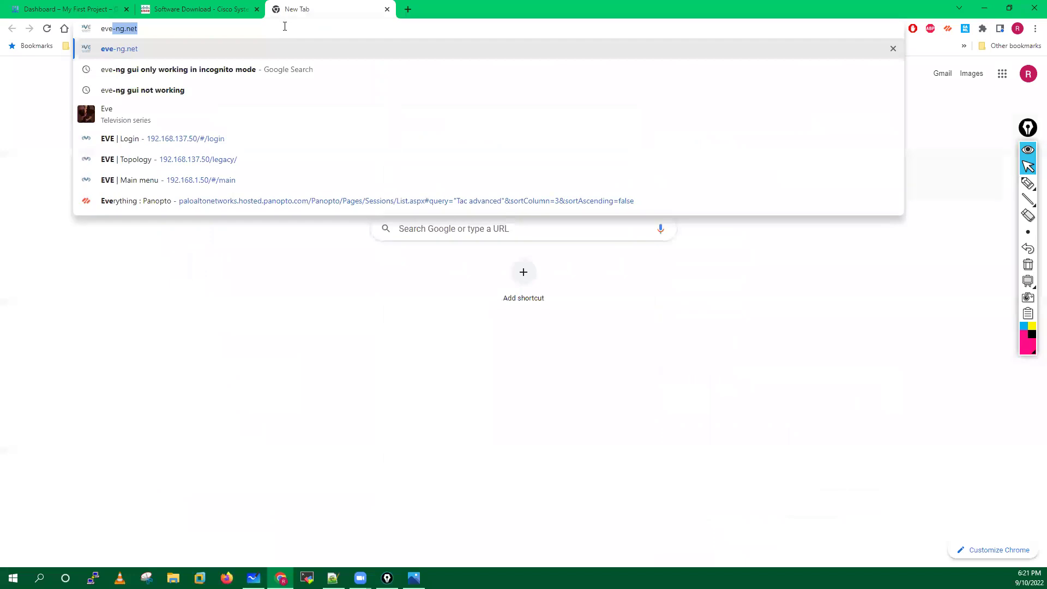
key(Right)
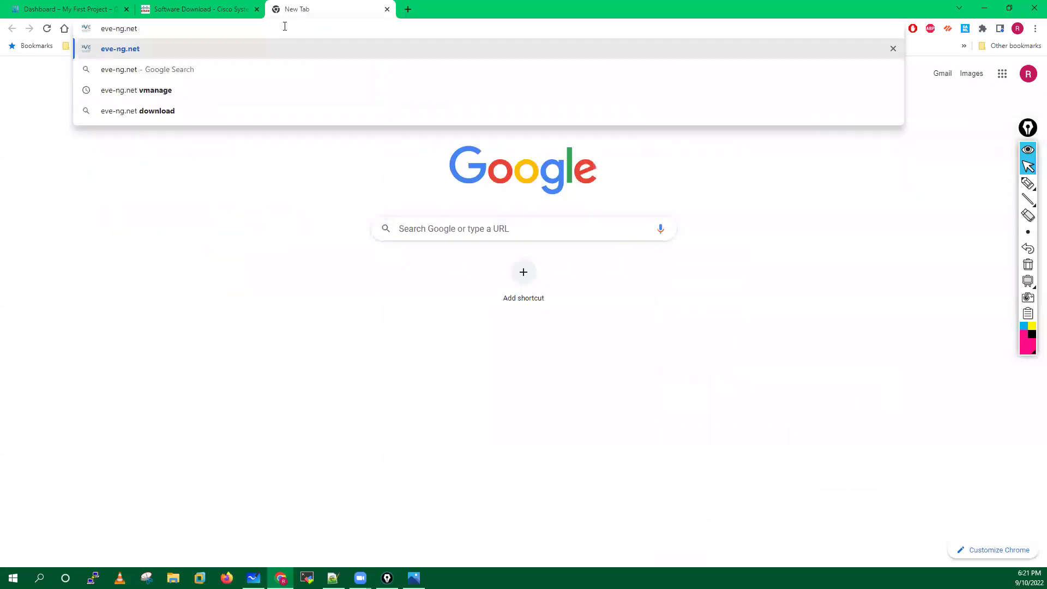
key(Return)
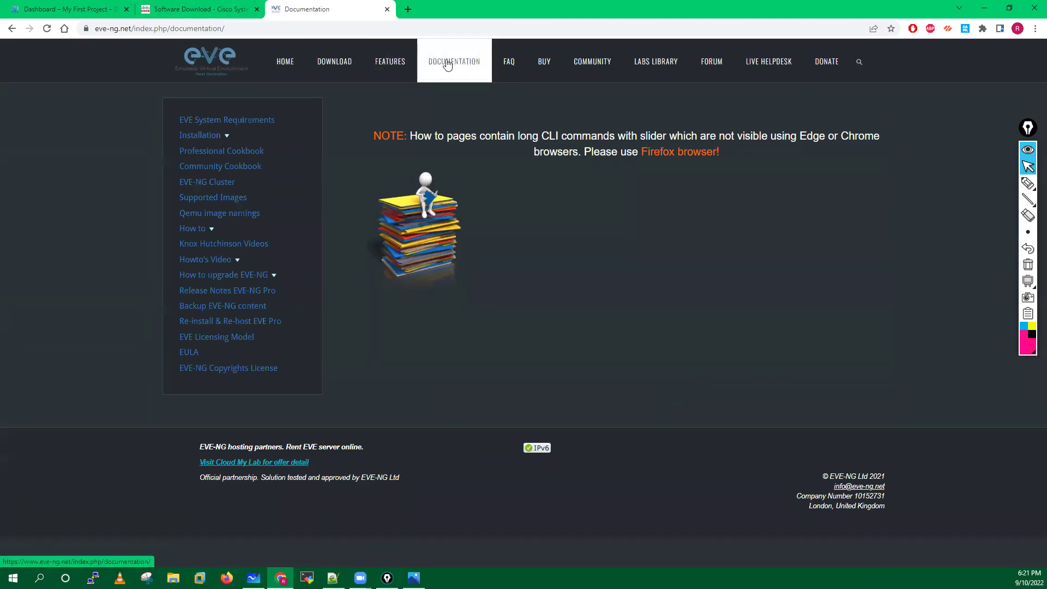
click(227, 139)
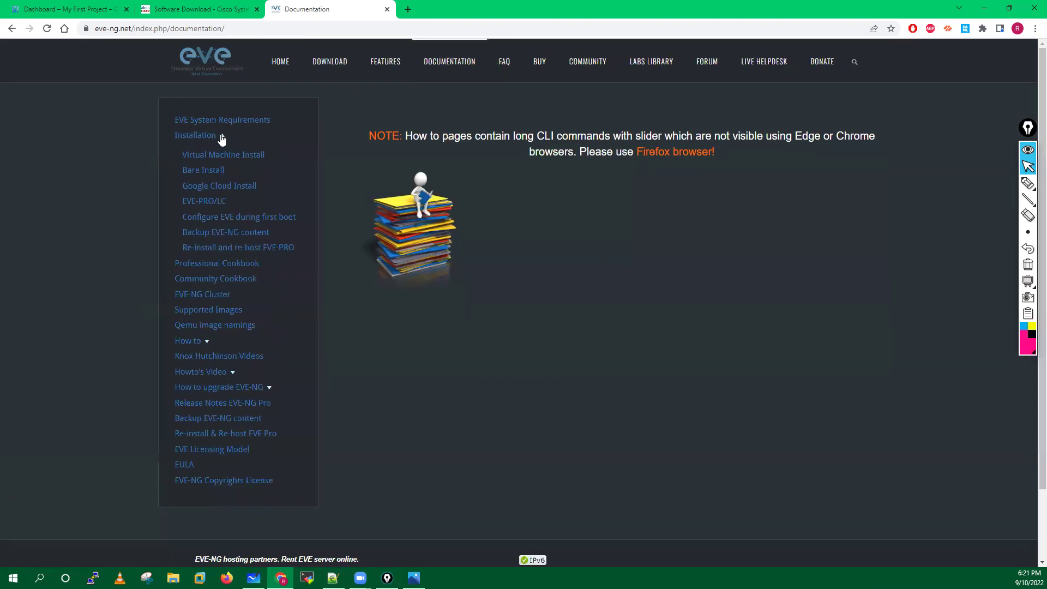
- Open the Community Cookbook page, close the stray PAN-OS reference PDF, and switch to File Explorer
click(222, 138)
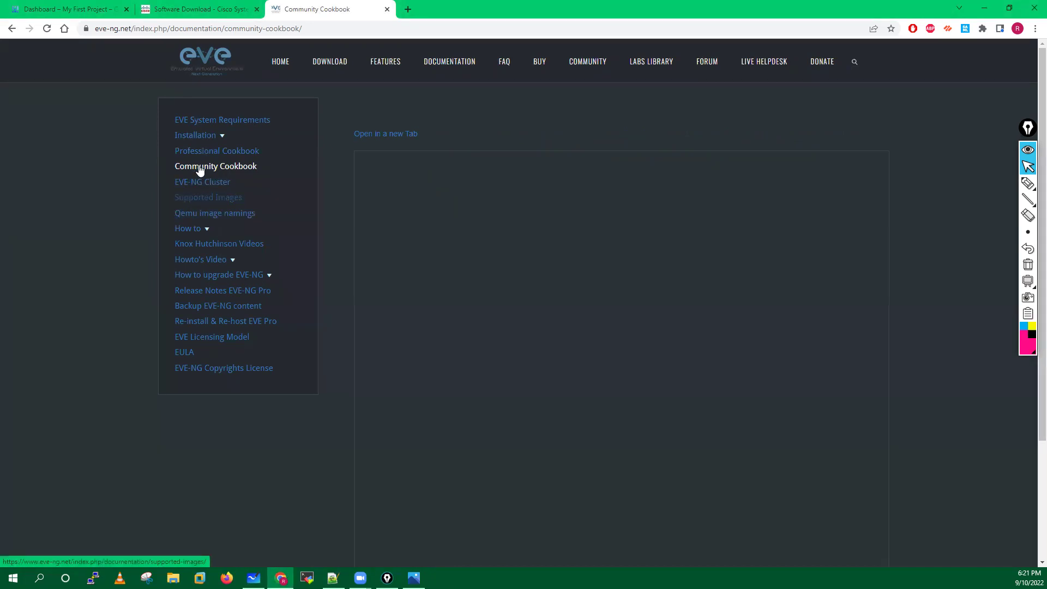
click(393, 132)
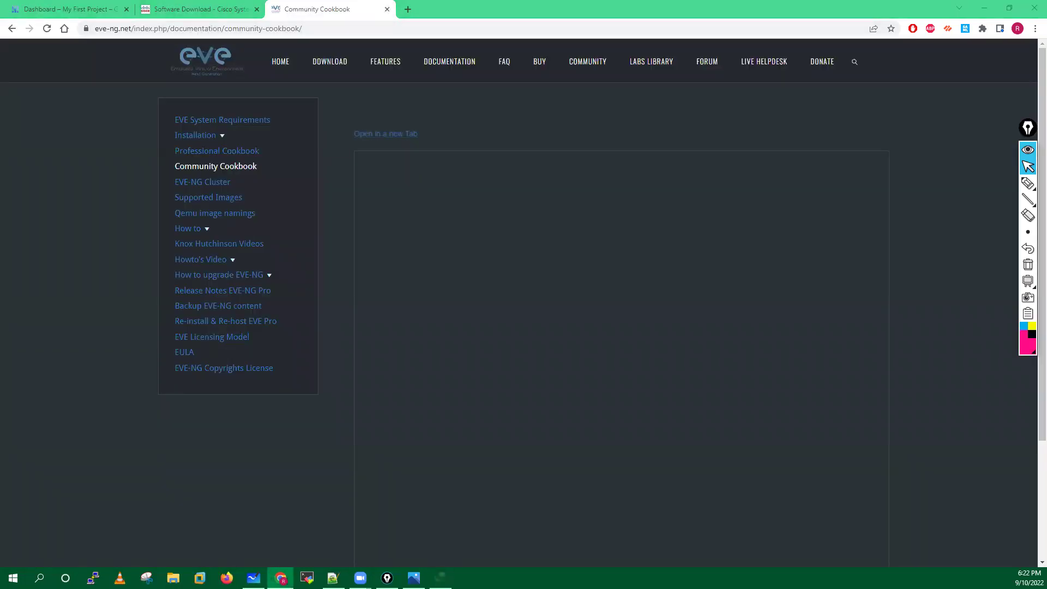
drag(463, 290, 668, 272)
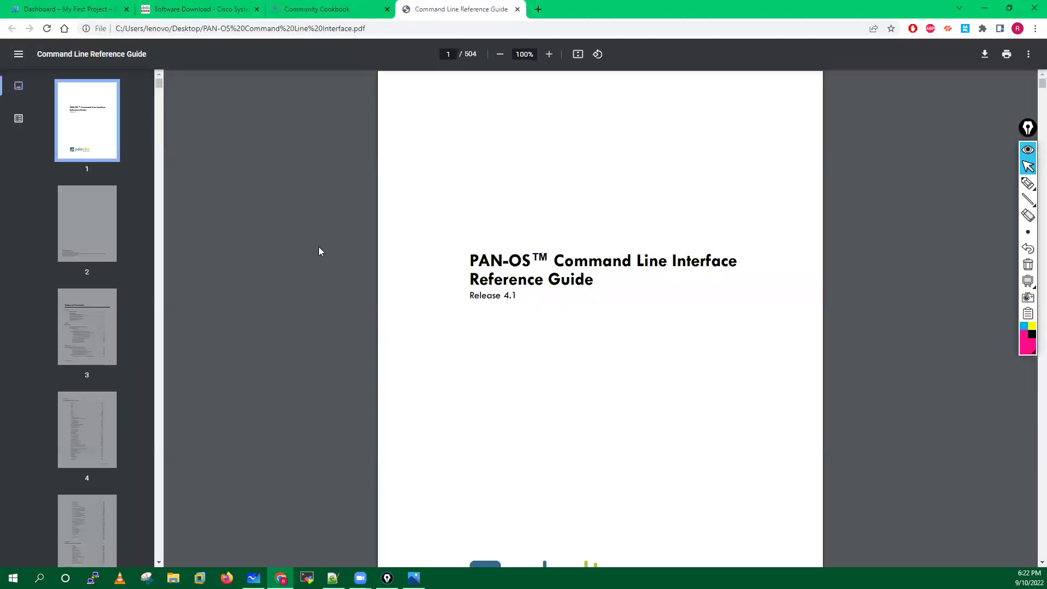
click(517, 9)
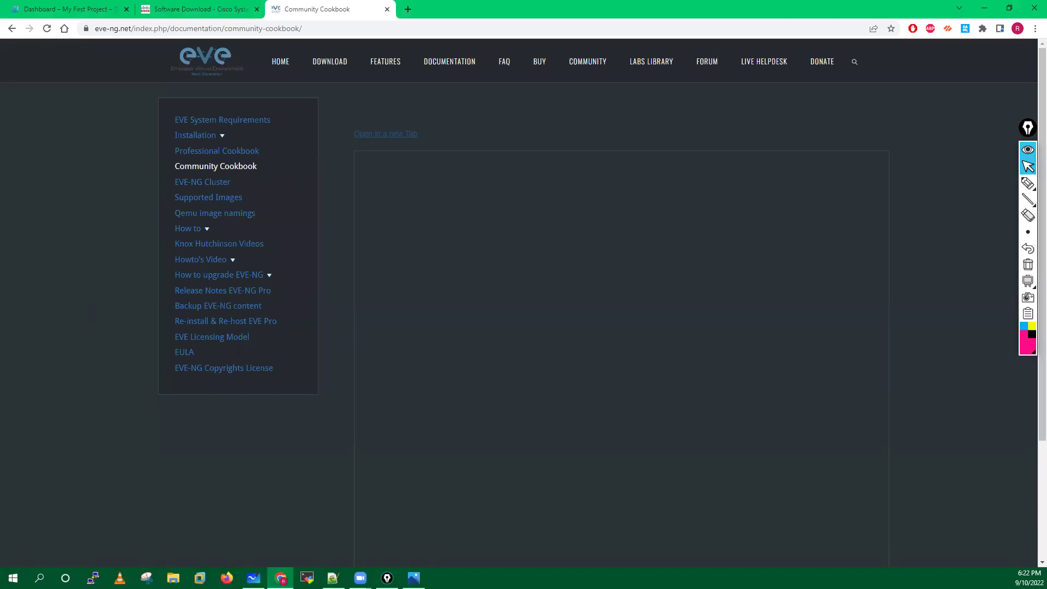
key(super+e)
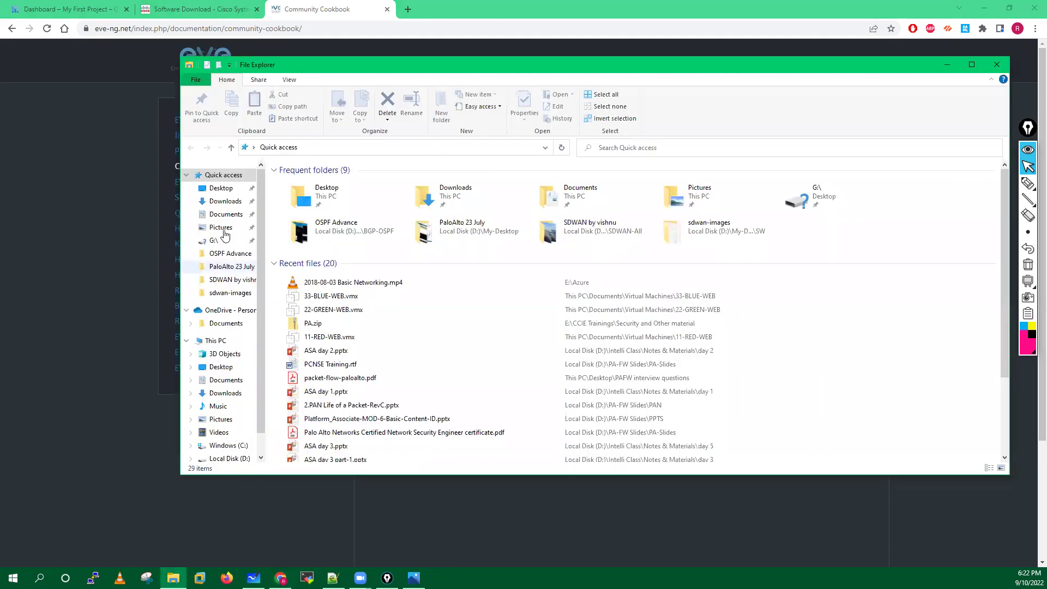
- Open EVE-Comm-BOOK-5.1-2022.pdf from the Downloads\Documents folder
click(225, 201)
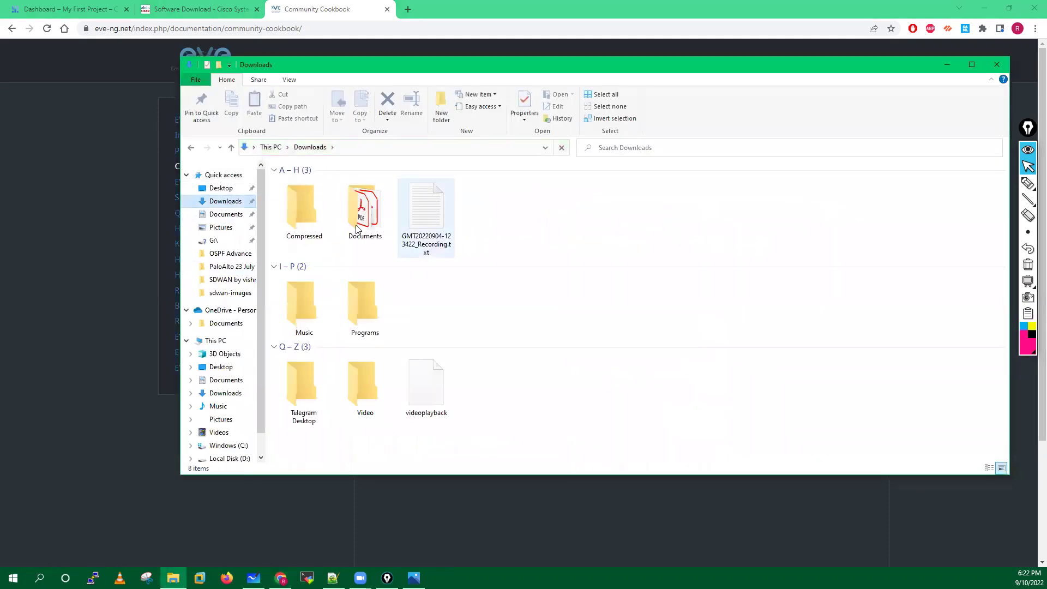
double_click(364, 221)
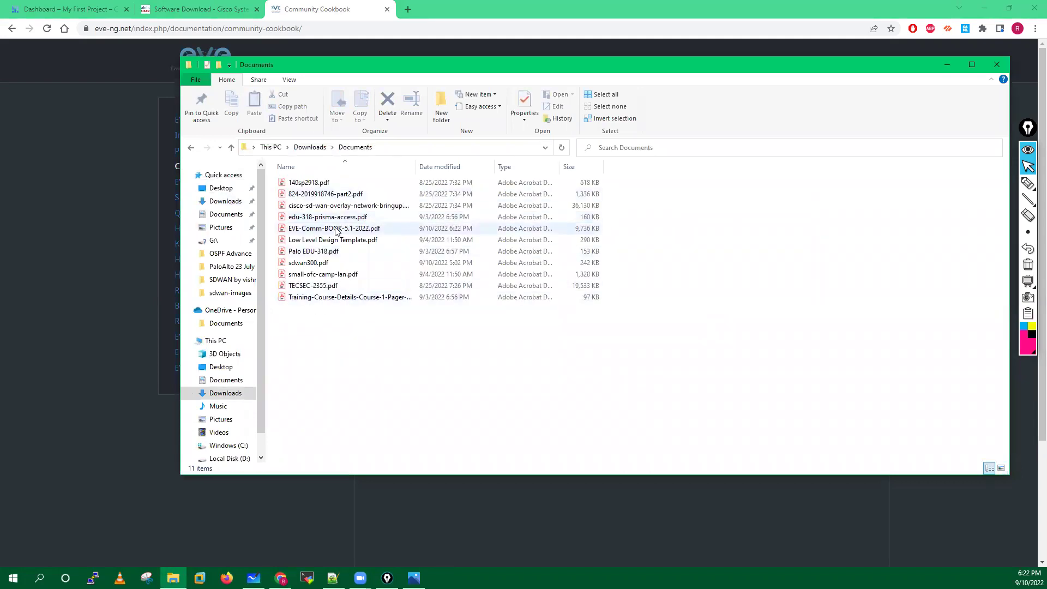
click(327, 229)
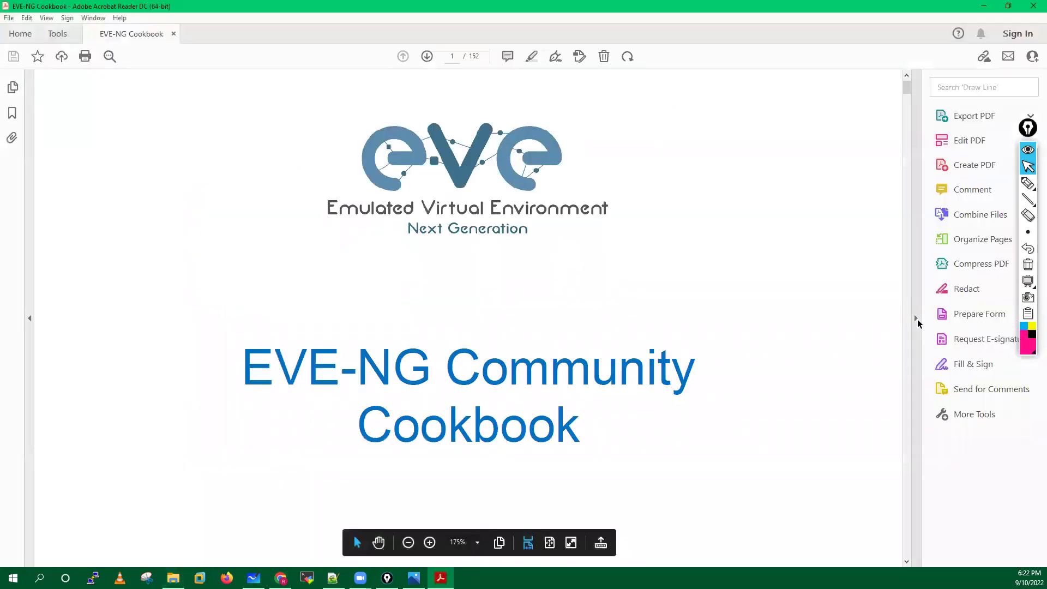
- Collapse the Tools pane and highlight the EVE-NG Community Cookbook title
click(916, 319)
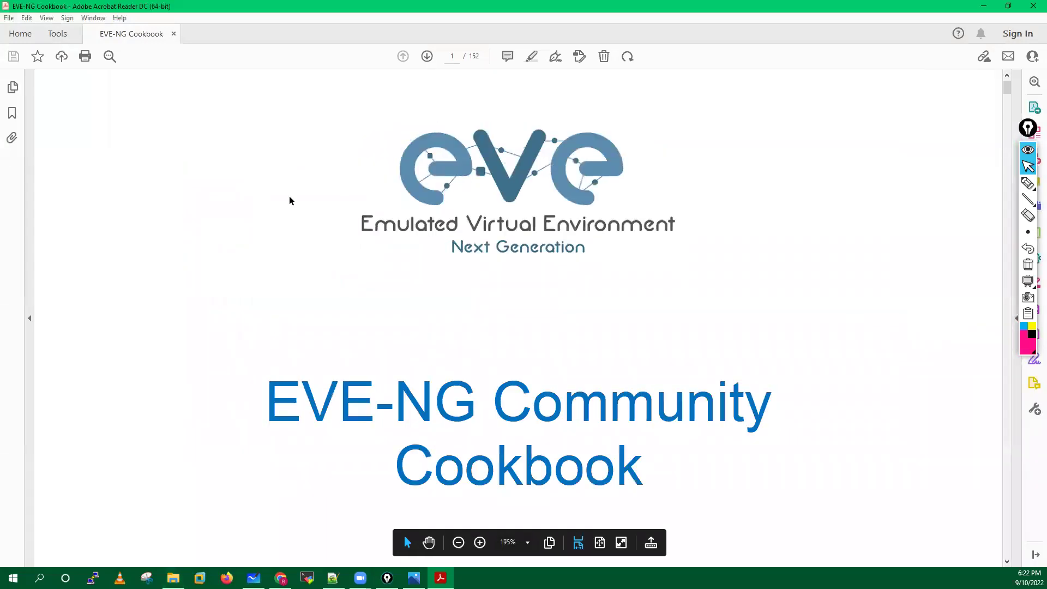
scroll(381, 351, down, 6)
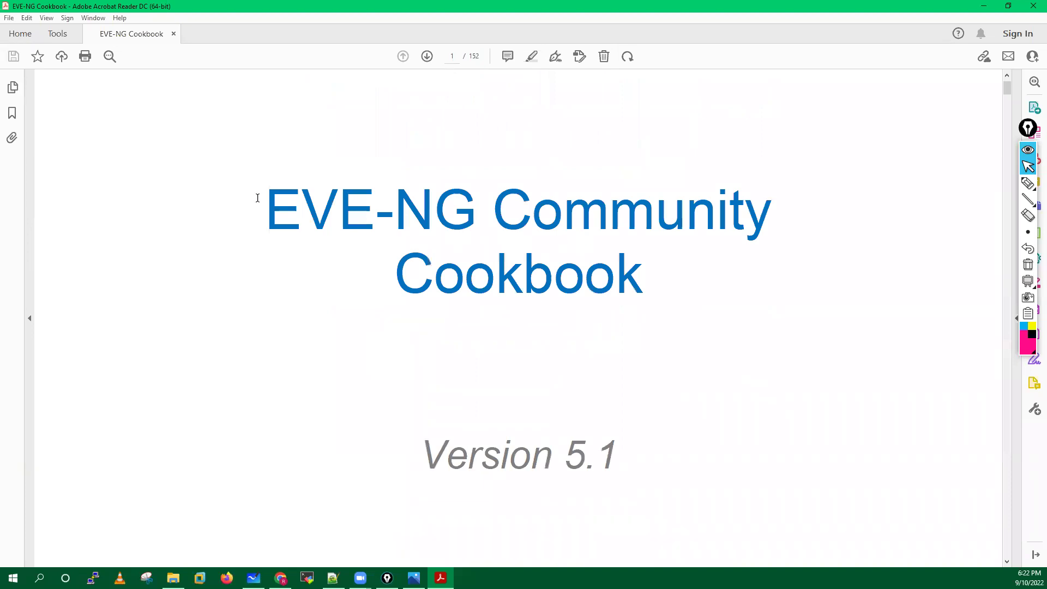
drag(269, 200, 589, 266)
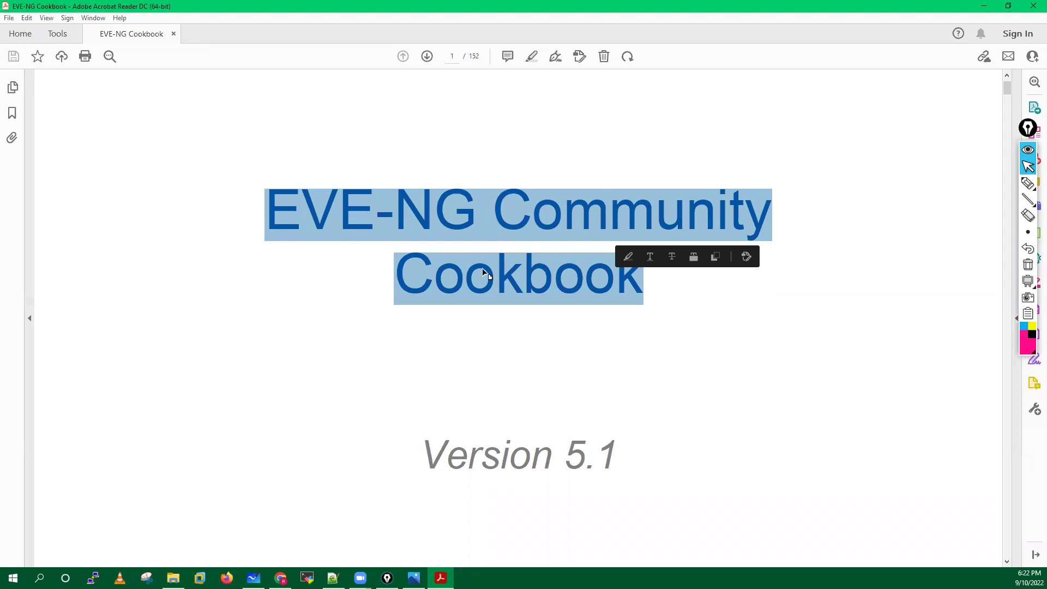
- Mark up the cookbook title with freehand ink brackets and arrows, then erase the ink
click(1027, 183)
drag(661, 177, 662, 194)
mouse_move(686, 124)
mouse_down()
mouse_move(703, 115)
mouse_move(762, 136)
mouse_move(858, 93)
mouse_move(825, 110)
mouse_move(883, 100)
mouse_move(874, 141)
mouse_up()
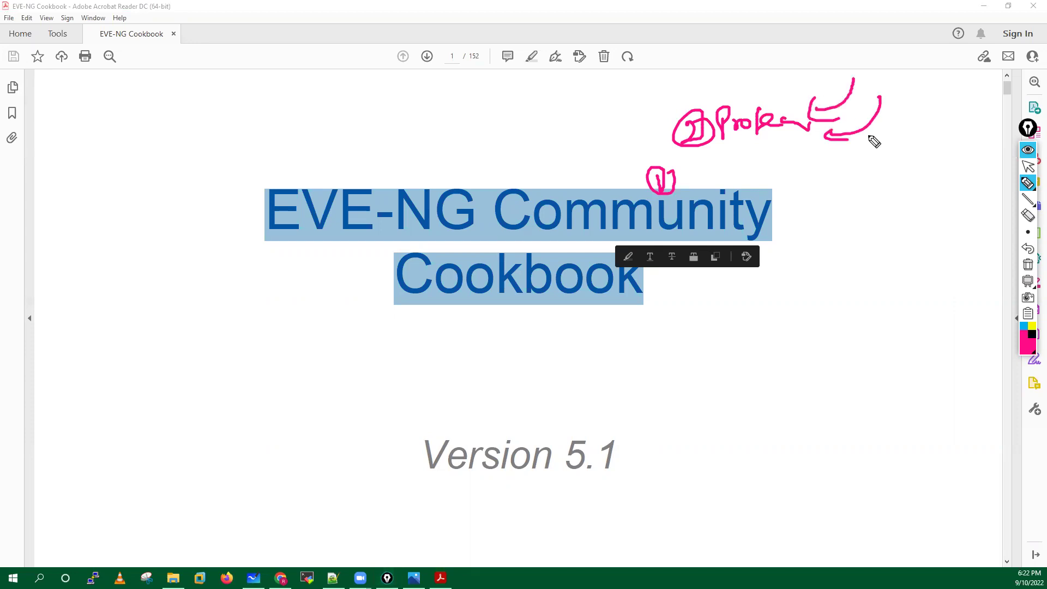
mouse_move(719, 61)
mouse_down()
mouse_move(741, 88)
mouse_move(727, 81)
mouse_up()
click(728, 94)
drag(238, 176, 274, 174)
drag(276, 289, 239, 176)
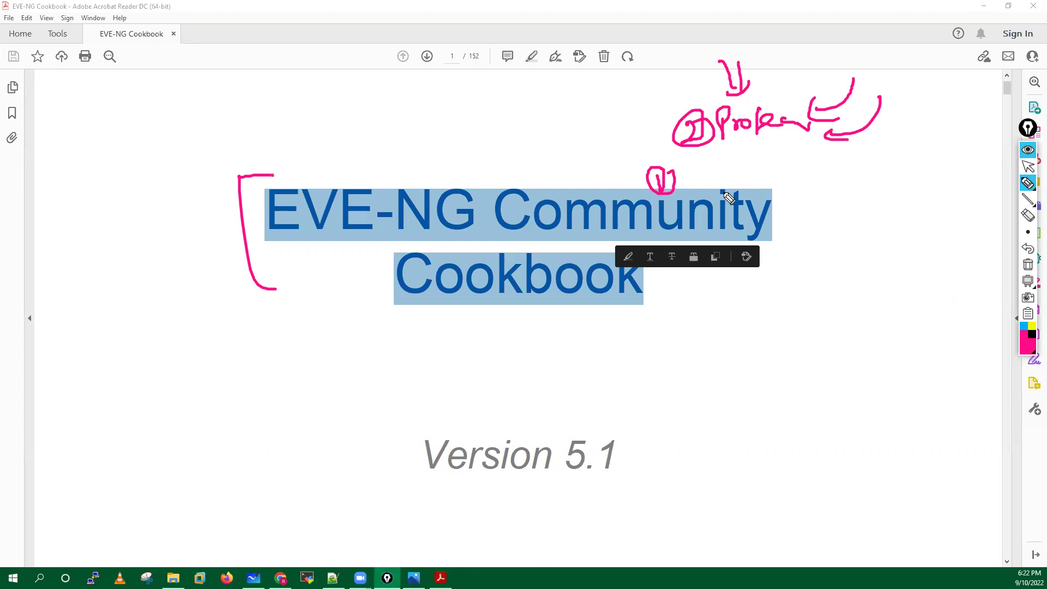
drag(771, 179, 764, 281)
click(1027, 265)
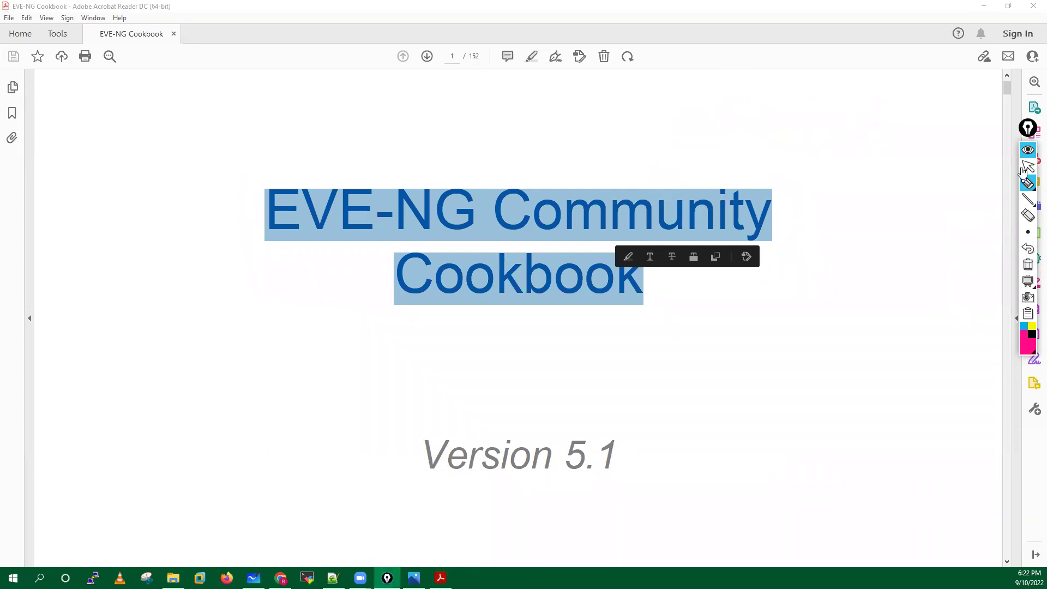
click(1026, 167)
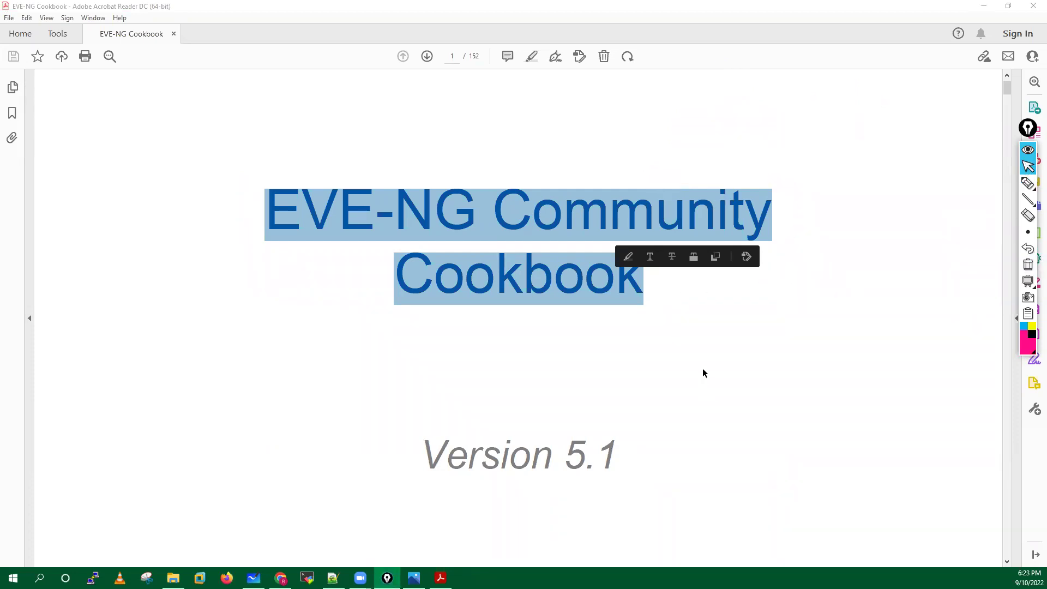
- Find 3.4 Google Cloud Platform in the contents and jump to page 37
click(702, 368)
scroll(702, 368, down, 5)
scroll(702, 368, down, 10)
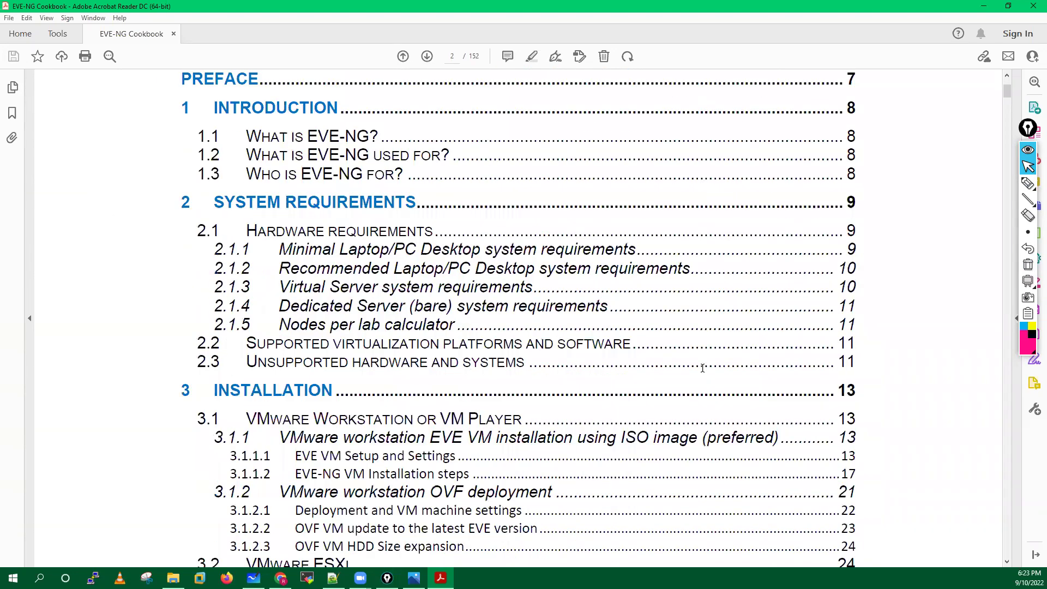
scroll(702, 368, down, 6)
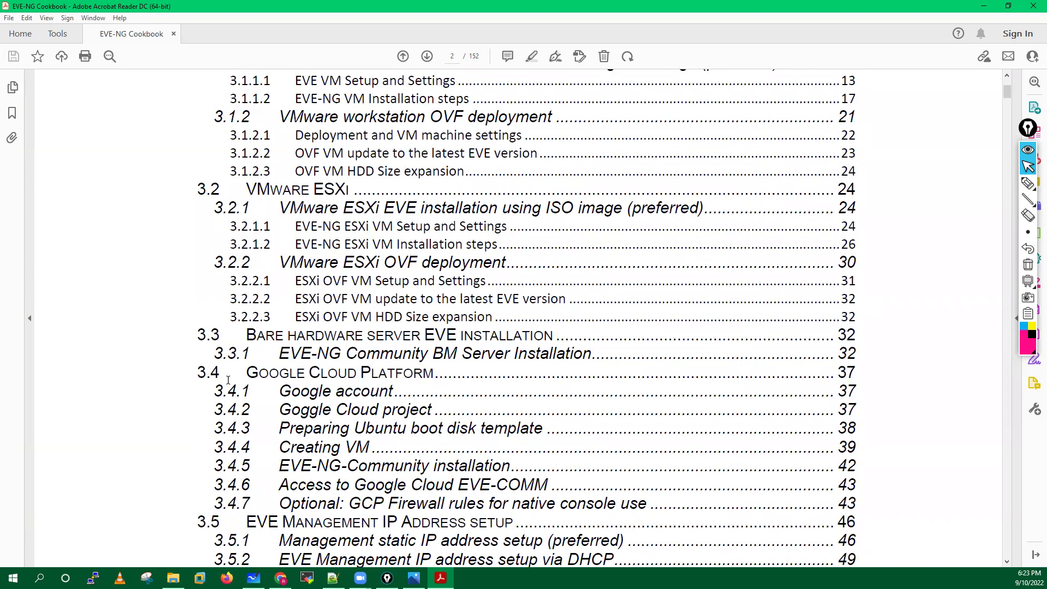
mouse_move(446, 378)
mouse_down()
mouse_move(437, 377)
mouse_move(453, 376)
mouse_up()
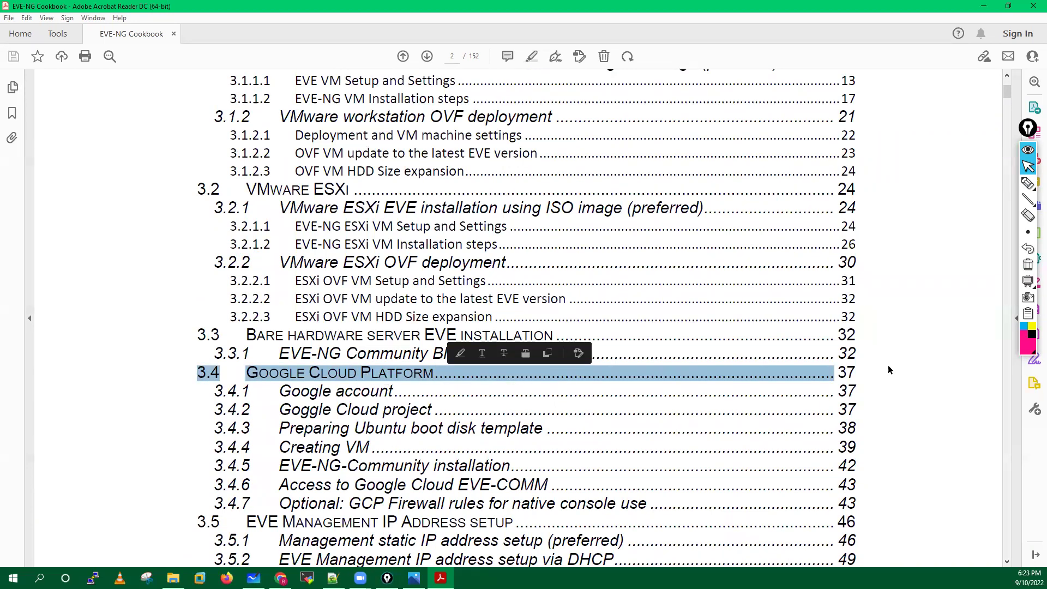
double_click(844, 373)
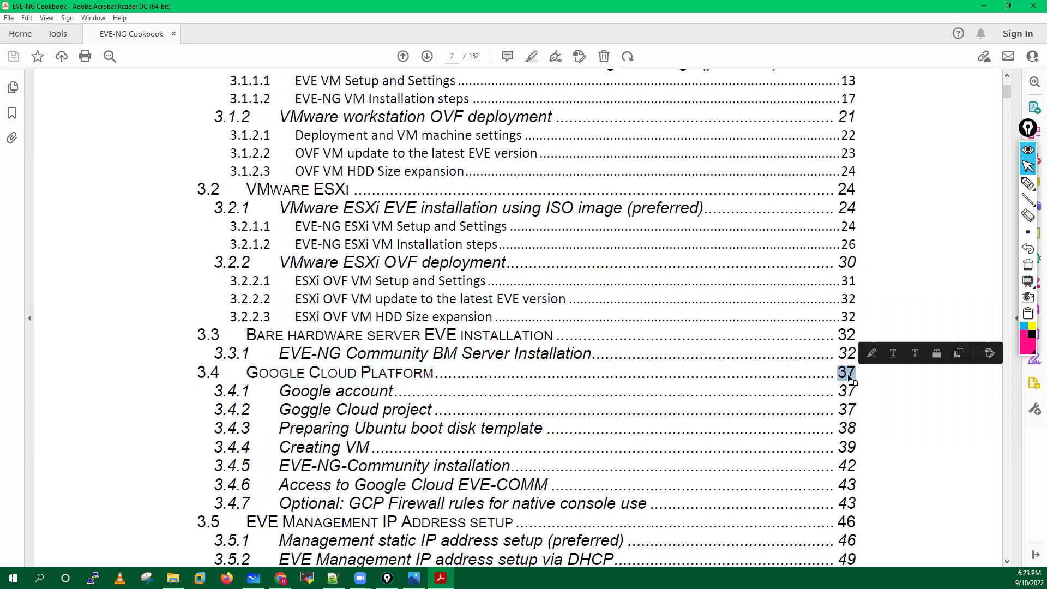
scroll(446, 139, up, 4)
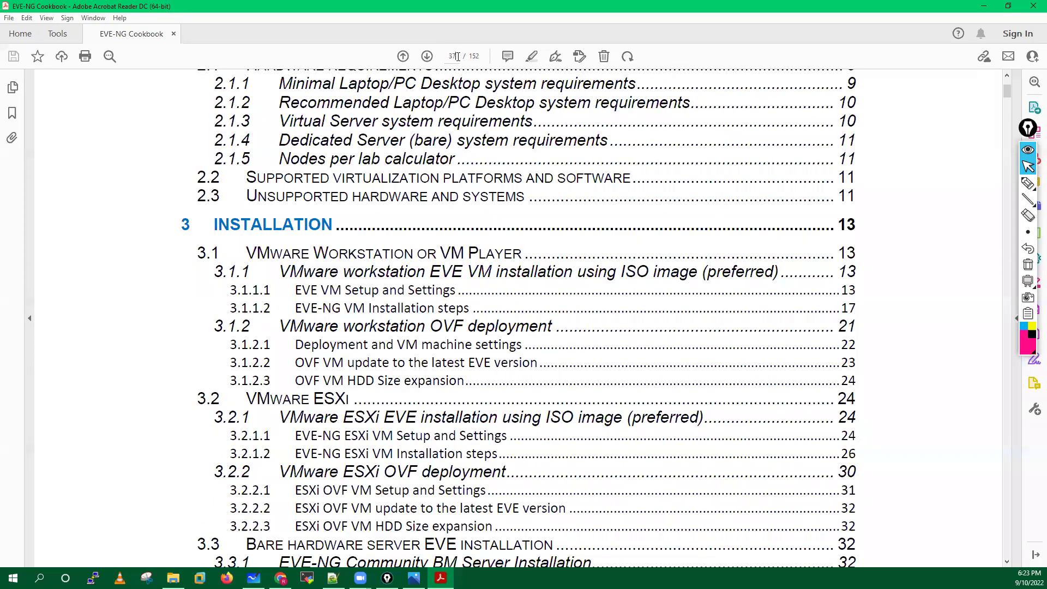
key(Return)
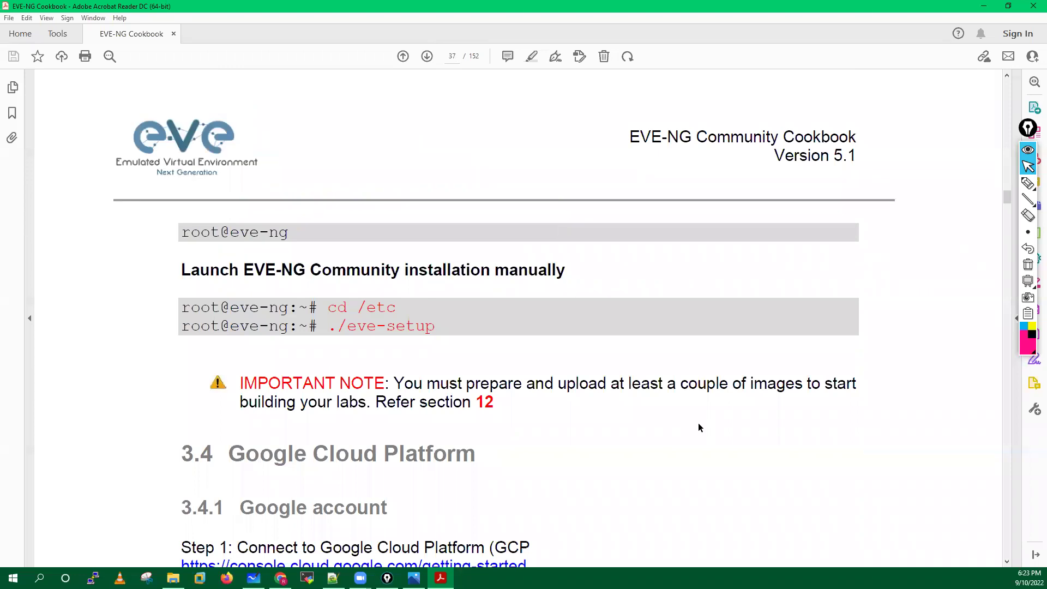
- Read page 37's Google account heading and Step 1 instruction, then return to the browser
scroll(947, 367, down, 4)
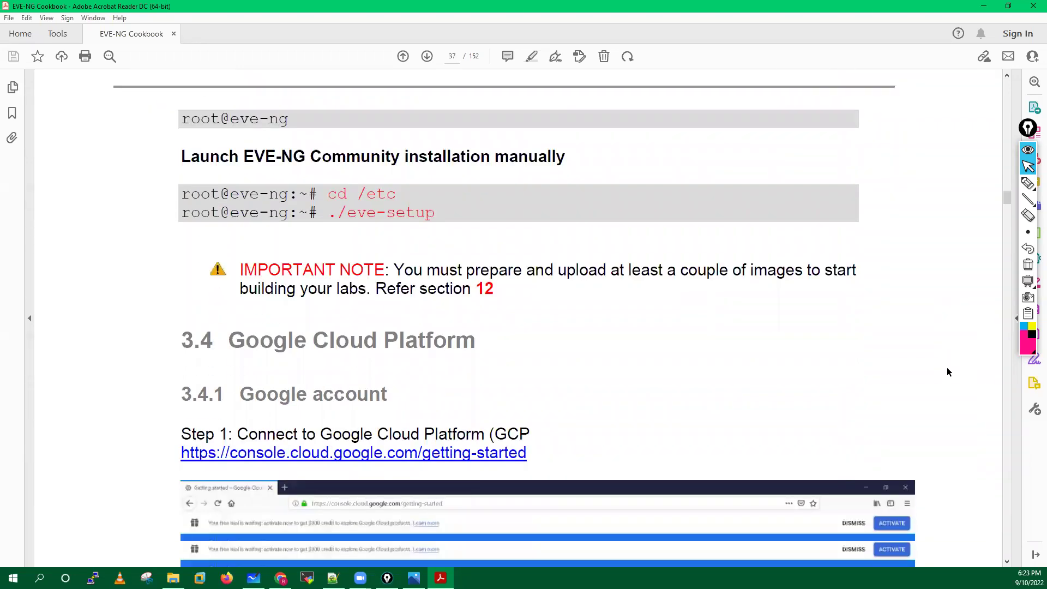
scroll(947, 368, down, 3)
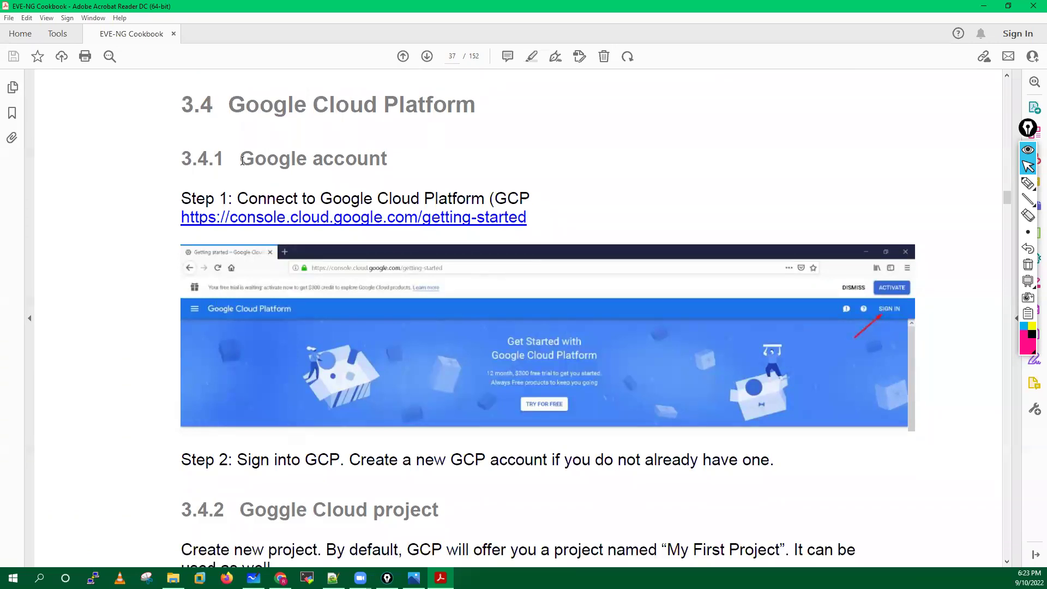
drag(242, 160, 388, 160)
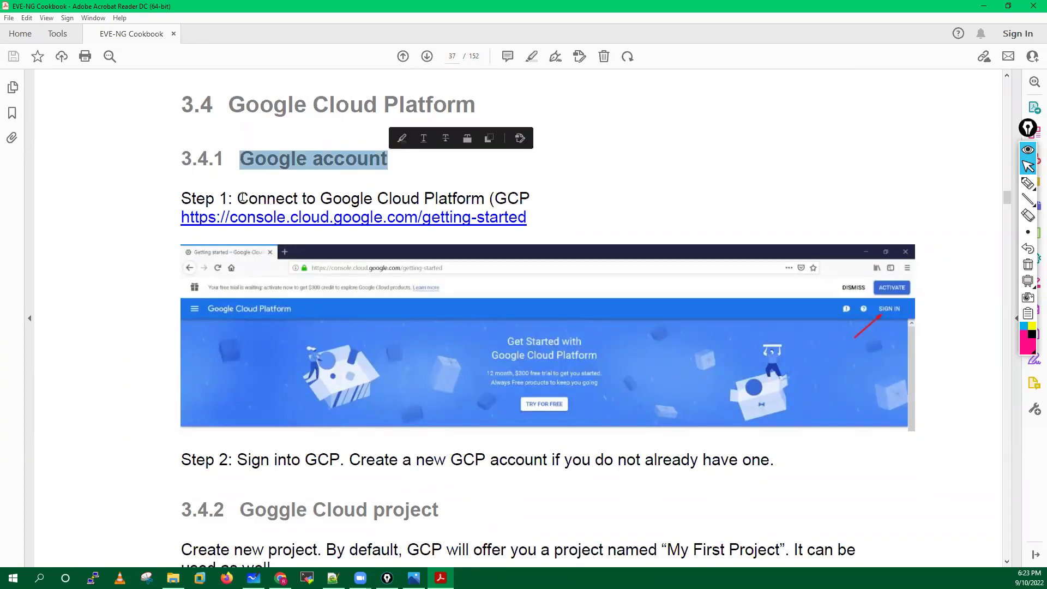
drag(237, 199, 529, 200)
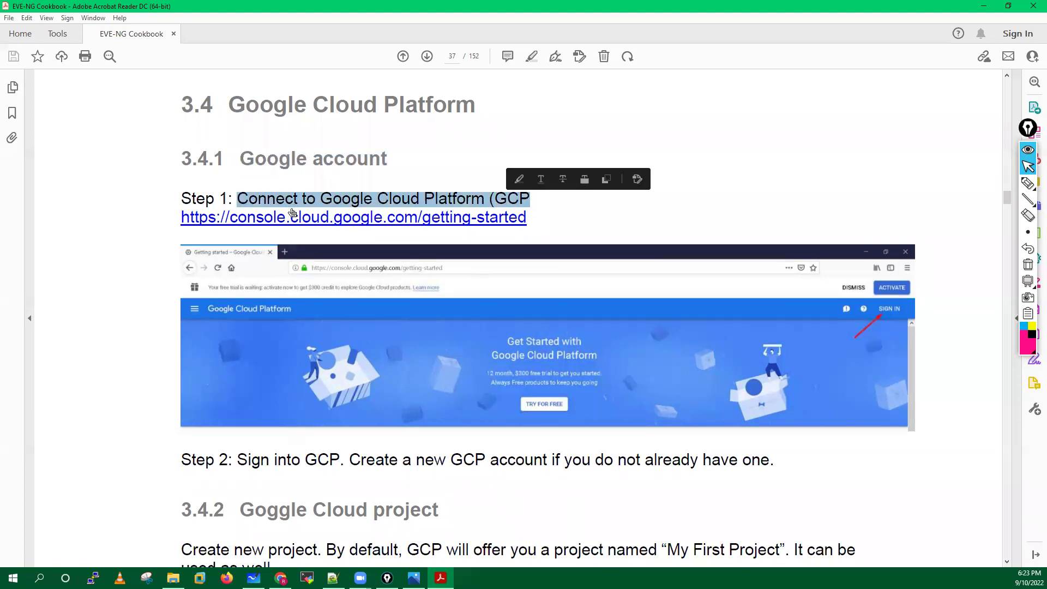
scroll(293, 213, down, 2)
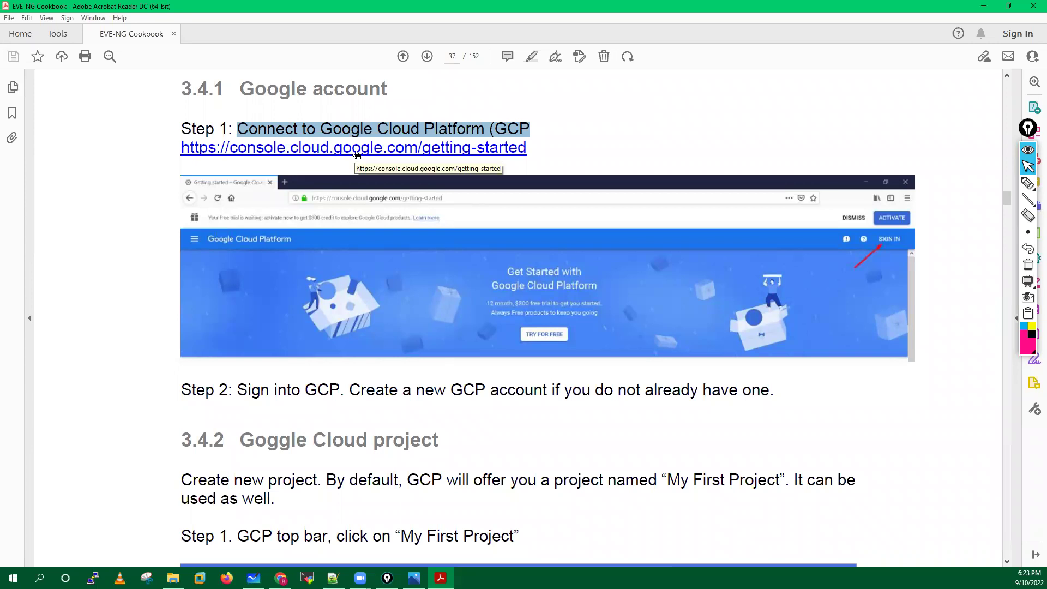
scroll(325, 152, down, 2)
scroll(325, 149, down, 1)
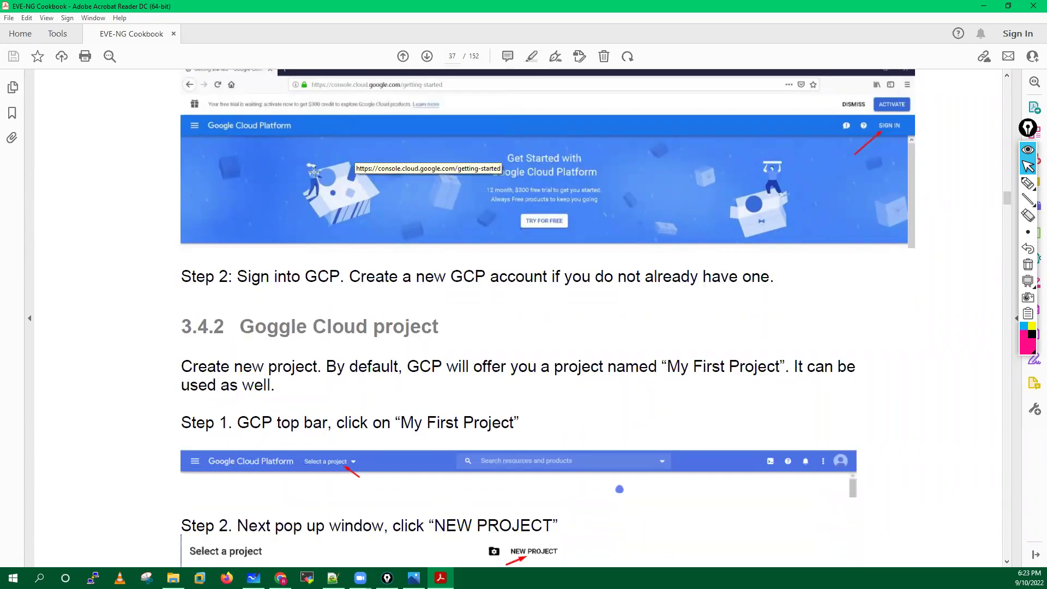
key(alt+Tab)
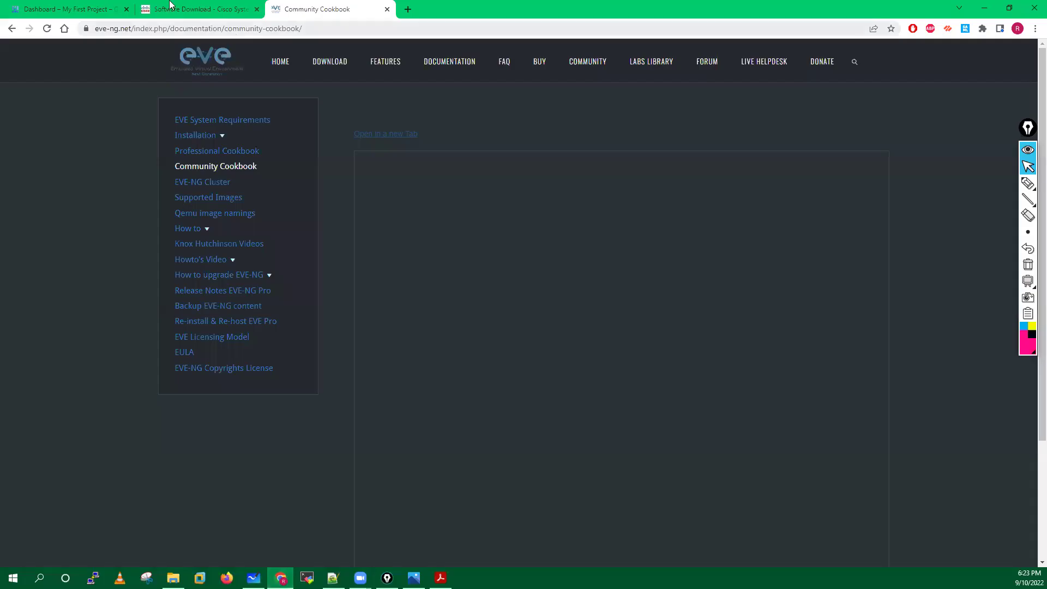
key(ctrl+1)
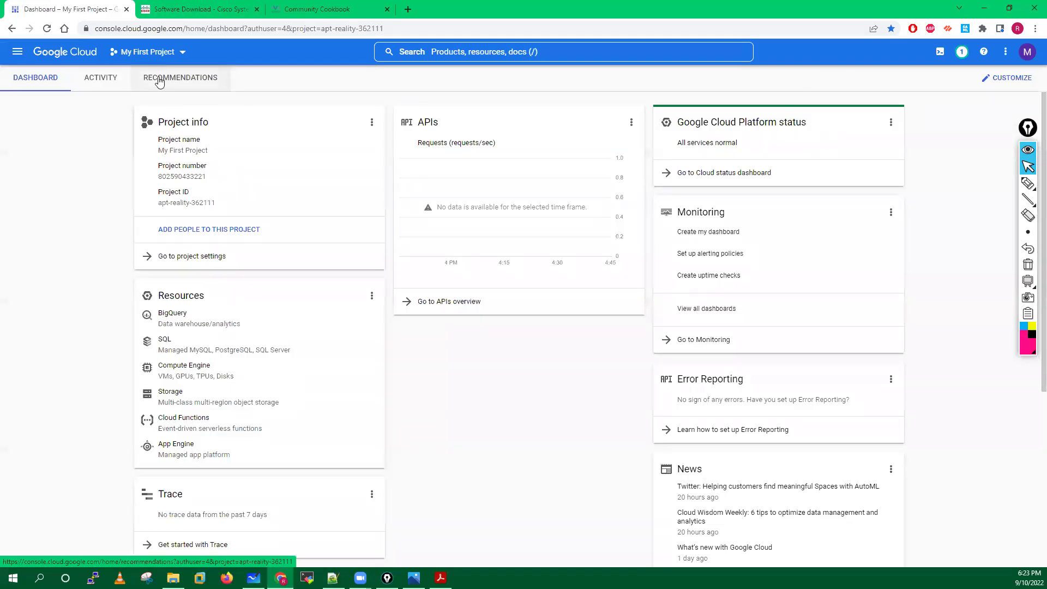
click(440, 577)
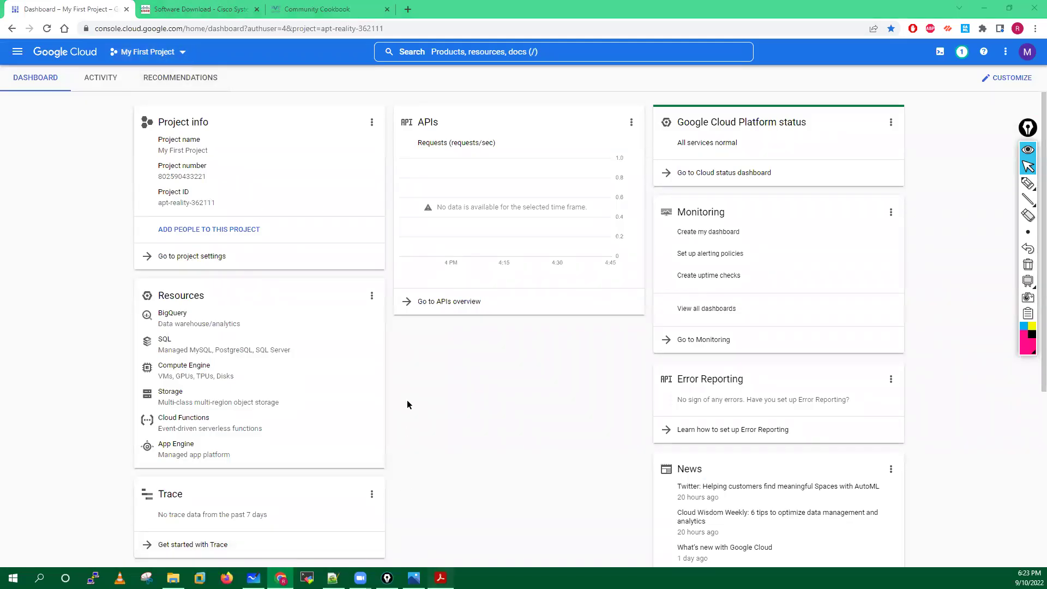
scroll(407, 404, down, 5)
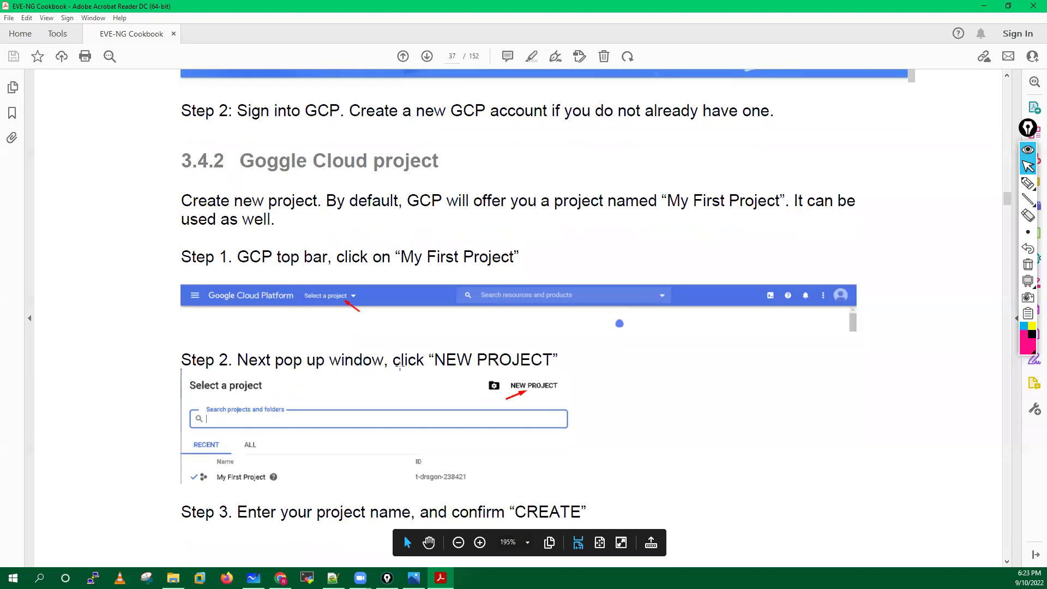
scroll(322, 228, down, 1)
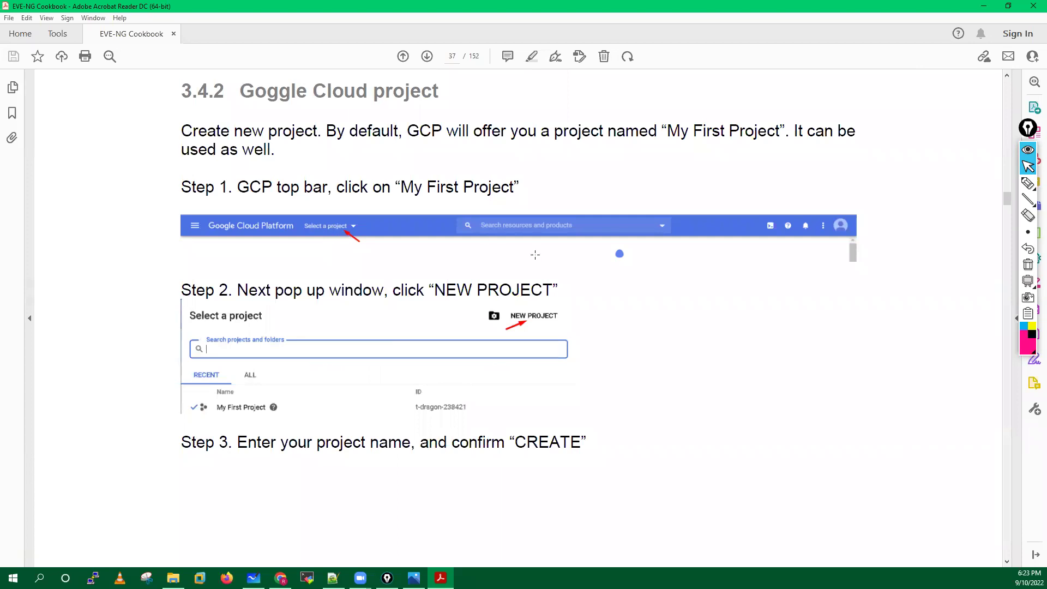
- Box 'My First Project' and underline 'Create new project' with the pen, then erase all markings
click(1028, 183)
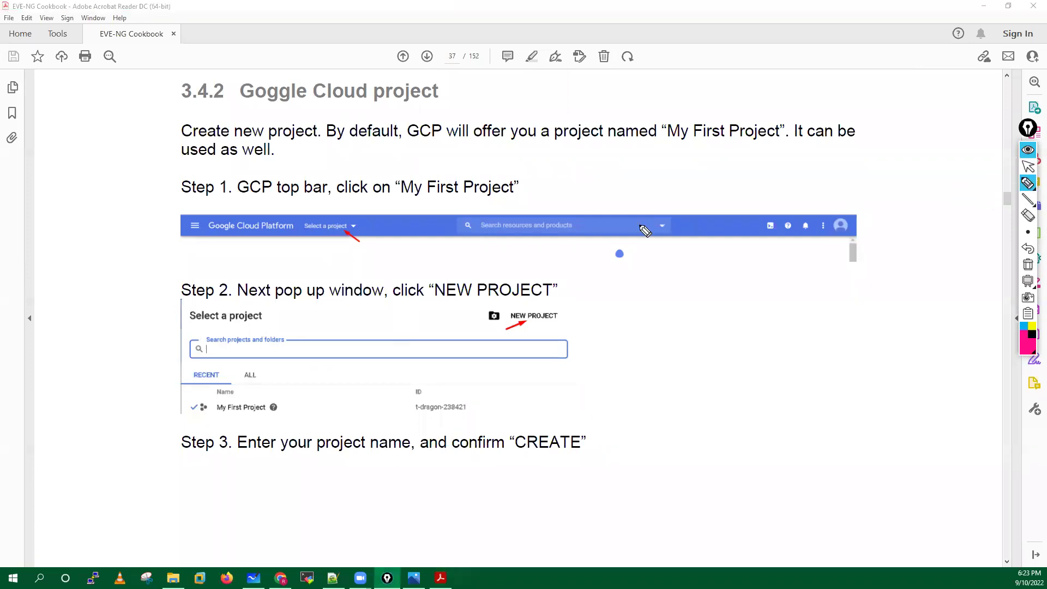
mouse_move(347, 216)
mouse_down()
mouse_move(304, 240)
mouse_move(309, 252)
mouse_move(355, 210)
mouse_move(353, 223)
mouse_up()
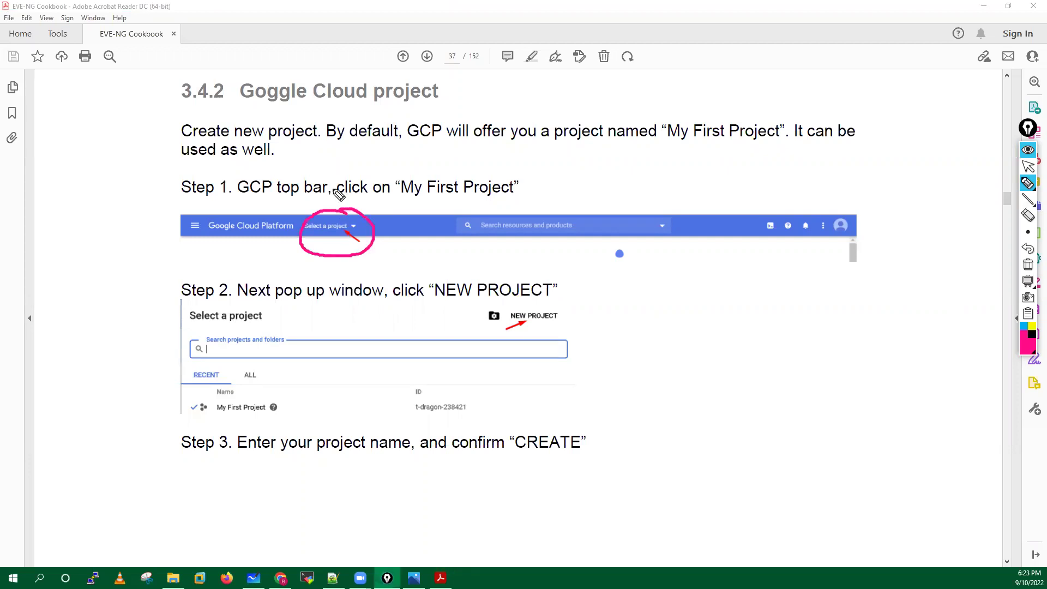
drag(188, 141, 334, 140)
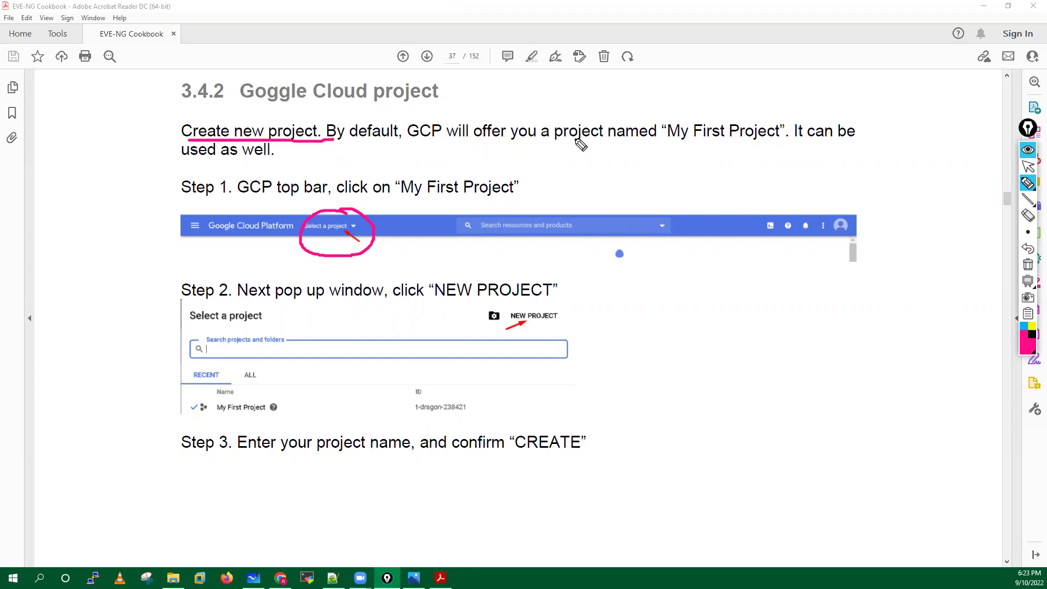
drag(552, 144, 631, 142)
mouse_move(676, 113)
mouse_down()
mouse_move(664, 116)
mouse_move(678, 149)
mouse_up()
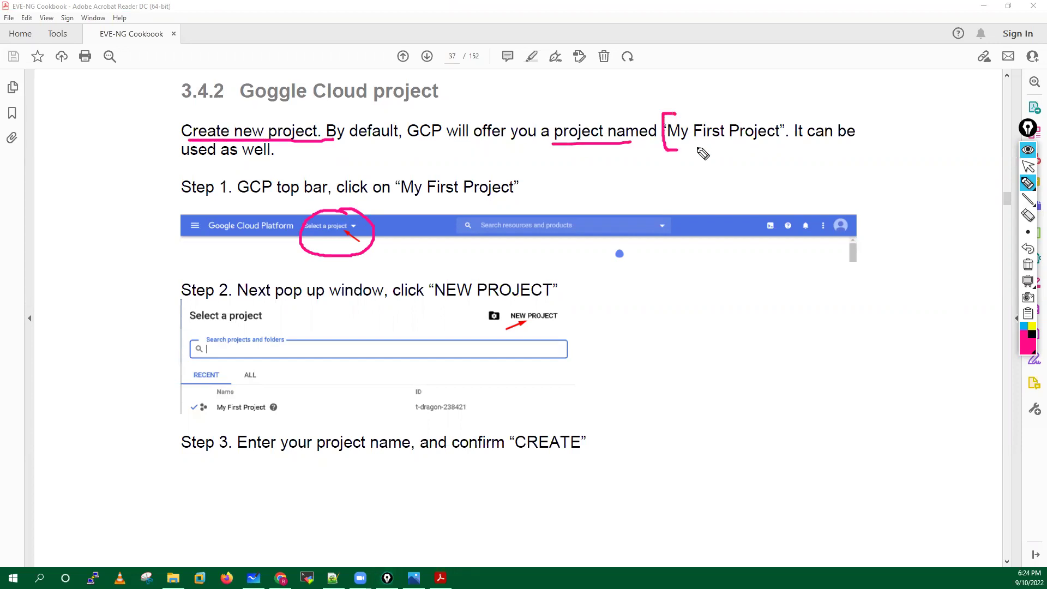
drag(766, 115, 765, 153)
mouse_move(682, 114)
mouse_down()
mouse_move(758, 113)
mouse_move(787, 129)
mouse_up()
drag(670, 155, 777, 149)
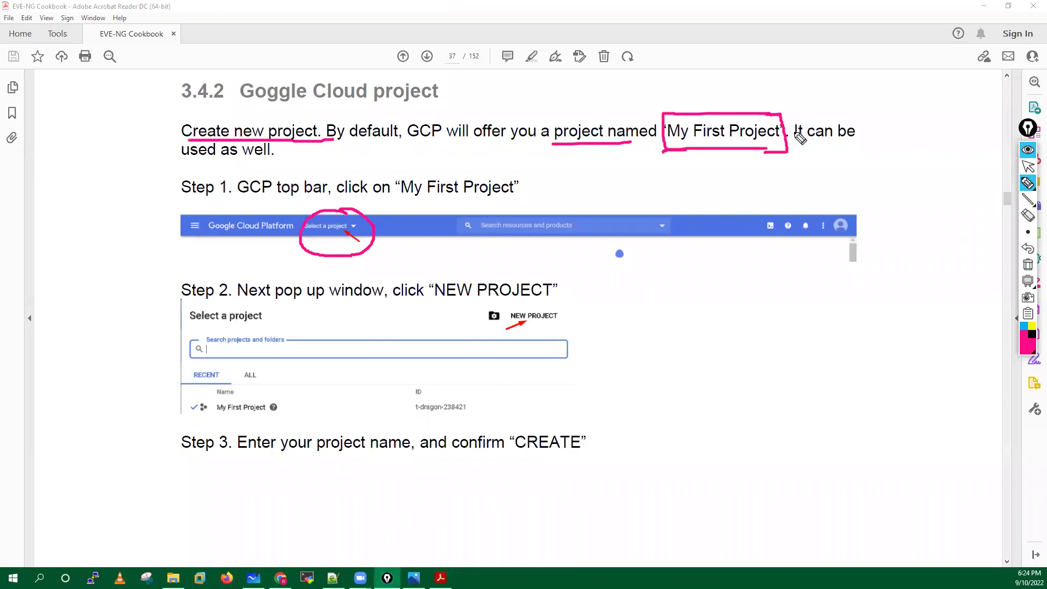
click(1030, 267)
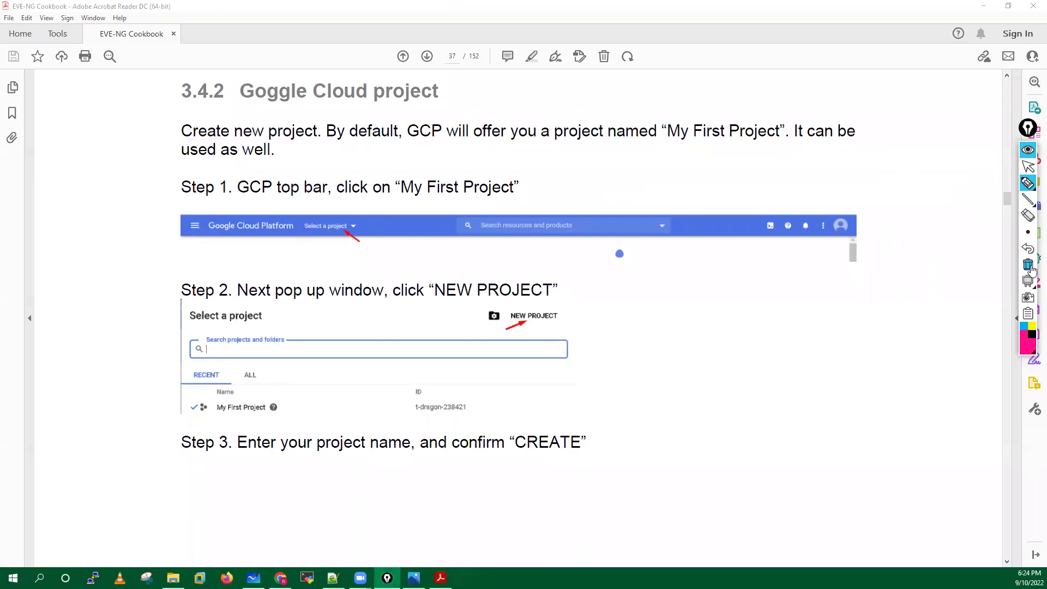
click(1028, 166)
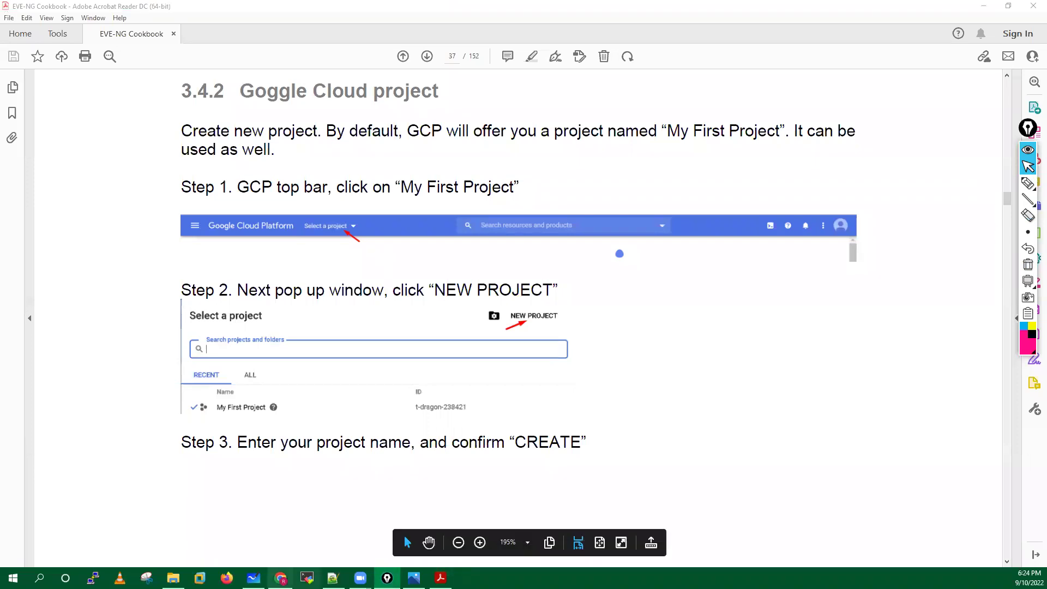
key(alt+Tab)
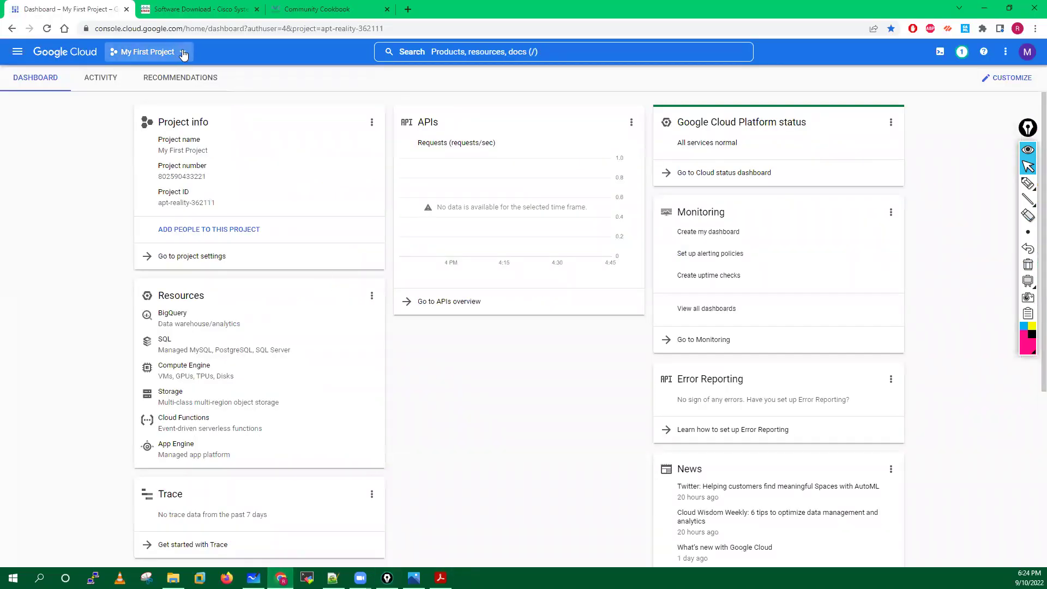
- Create a new project named sdwan-lab from the project selector, replacing the default name
click(183, 54)
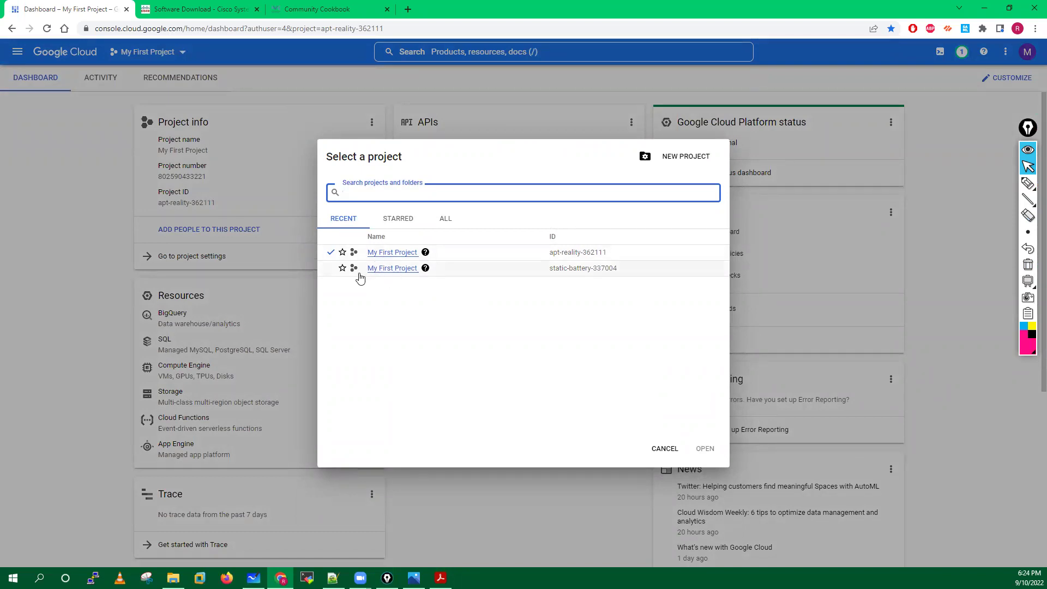
click(675, 162)
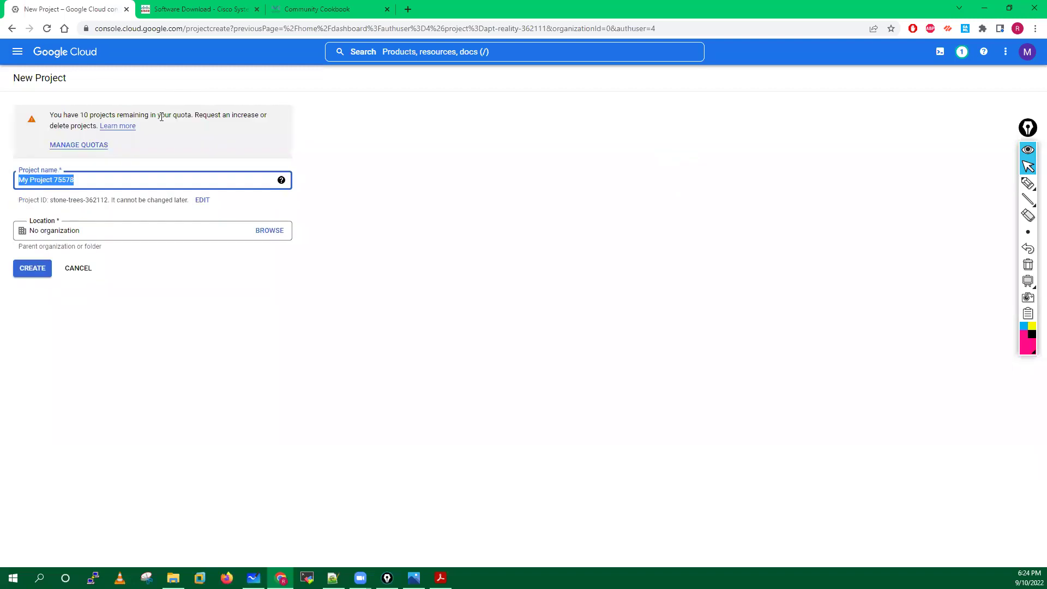
click(115, 182)
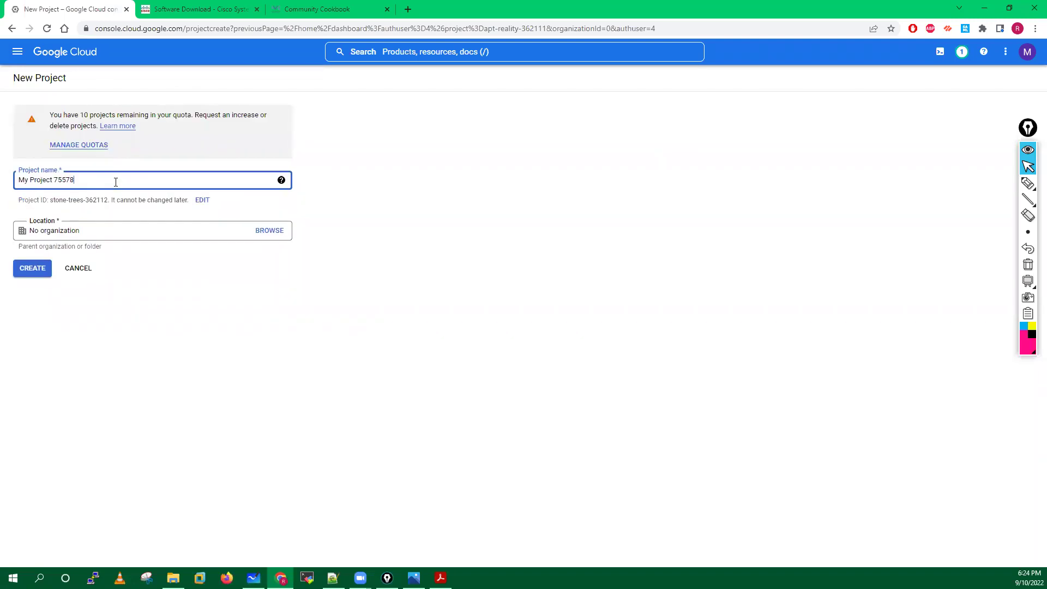
key(BackSpace)
key(BackSpace)
key(BackSpace)
key(BackSpace)
key(BackSpace)
key(BackSpace)
key(BackSpace)
key(BackSpace)
key(BackSpace)
key(BackSpace)
key(BackSpace)
key(BackSpace)
key(BackSpace)
key(BackSpace)
key(BackSpace)
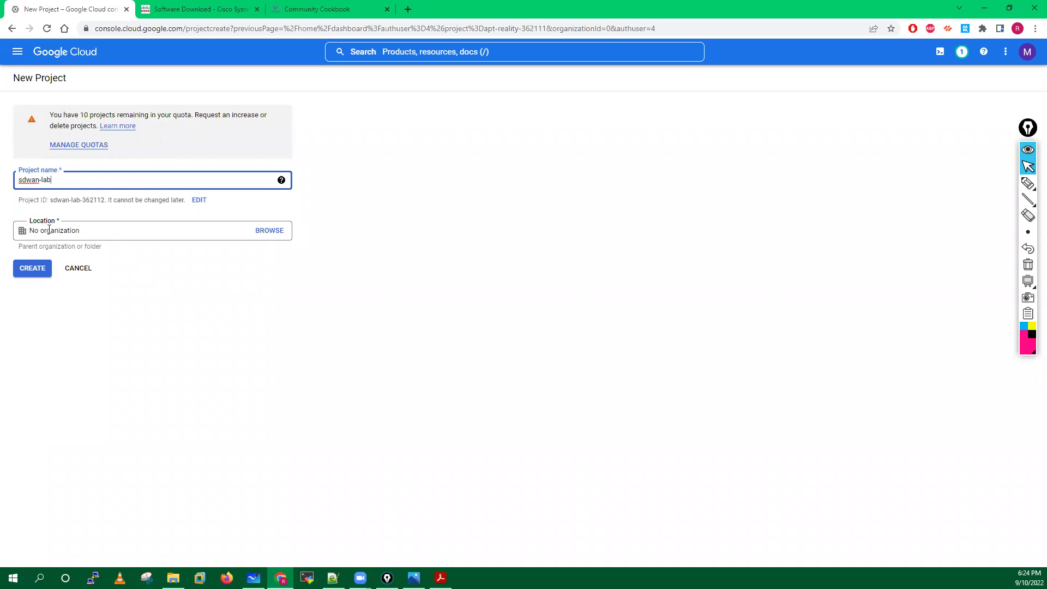
click(28, 271)
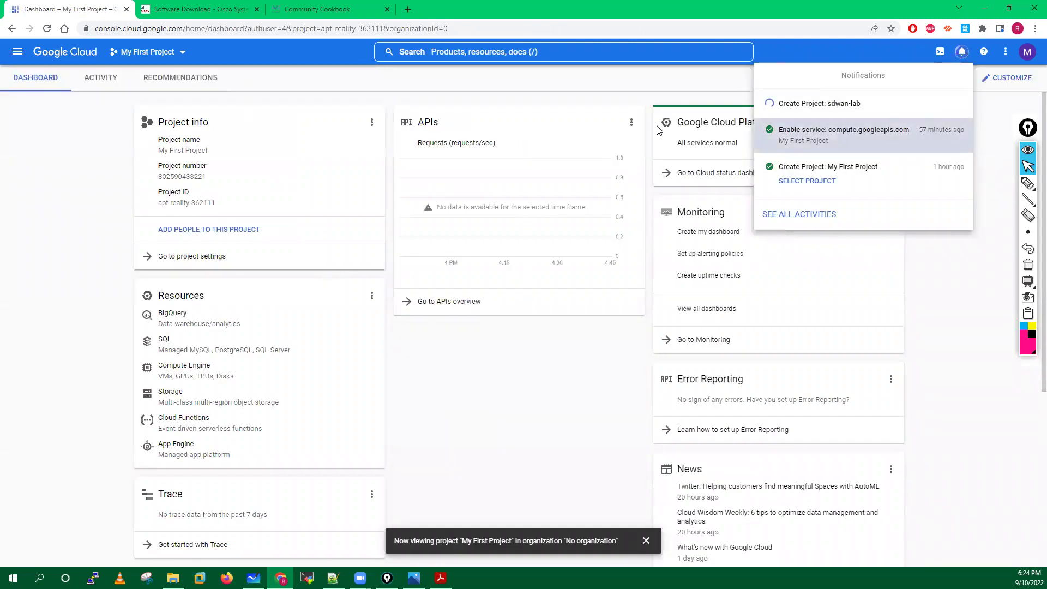
key(alt+Tab)
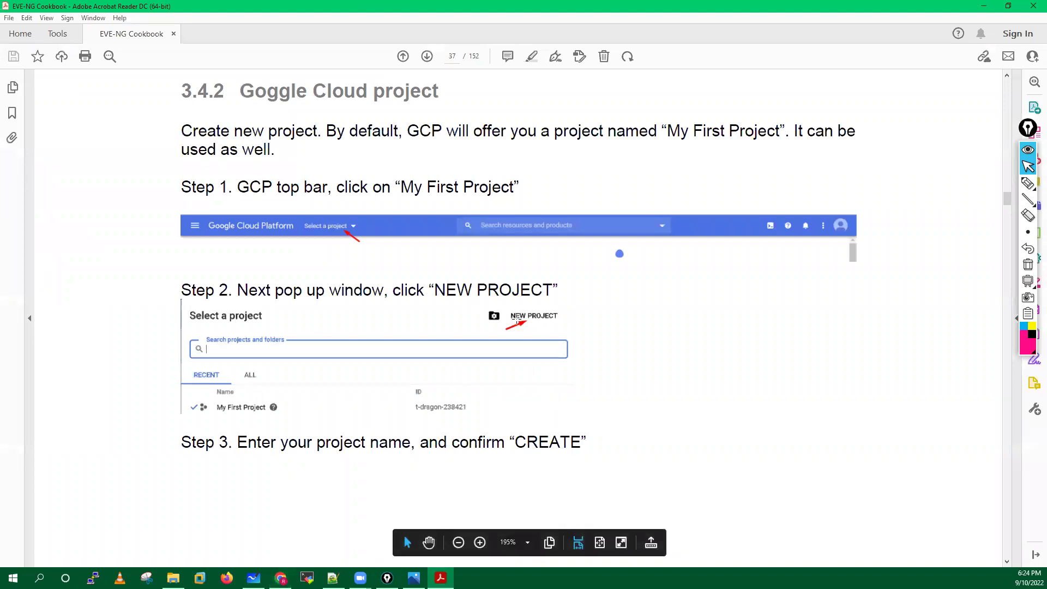
- Scroll the cookbook past the New Project form to section 3.4.3's Cloud Shell step on page 38
scroll(228, 354, down, 5)
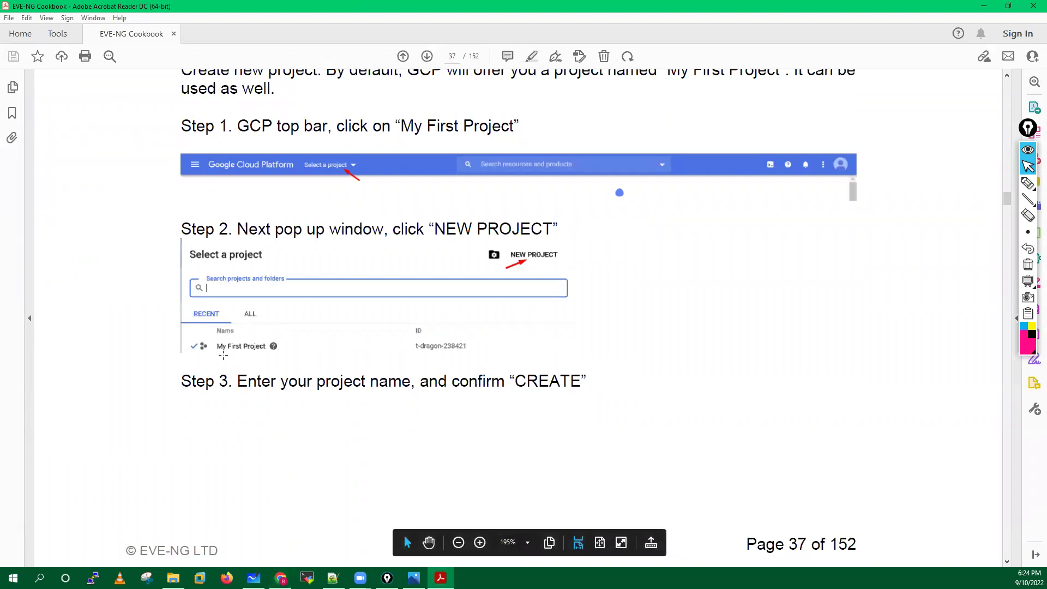
scroll(228, 355, down, 10)
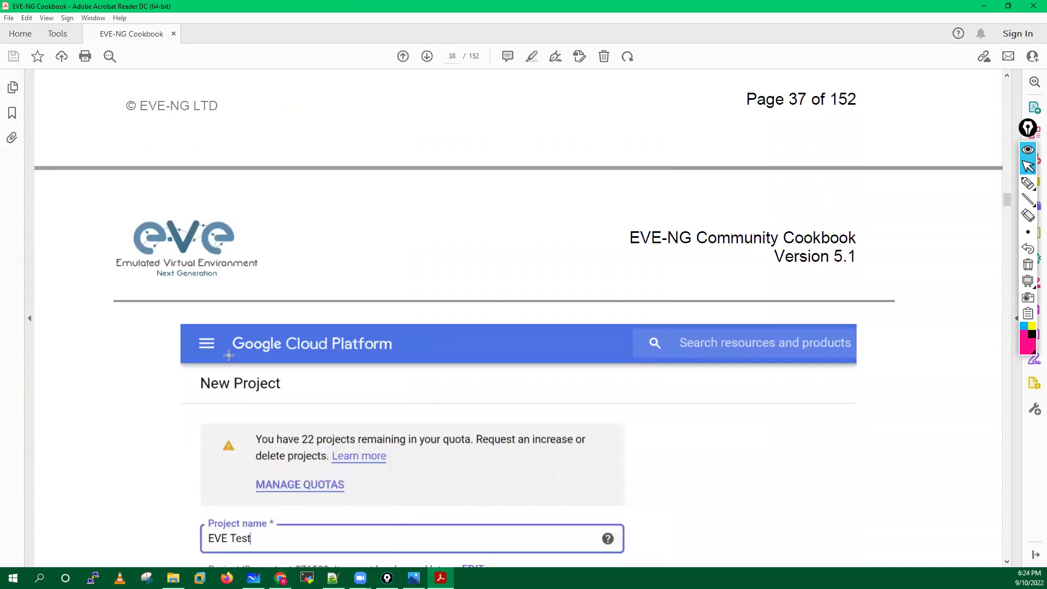
scroll(240, 355, down, 1)
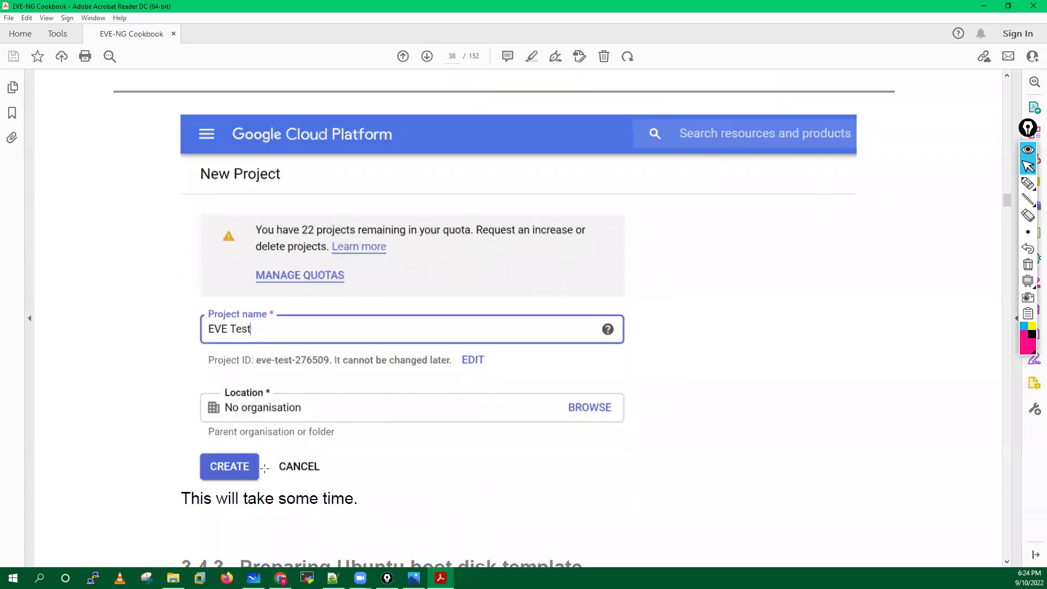
scroll(294, 374, down, 2)
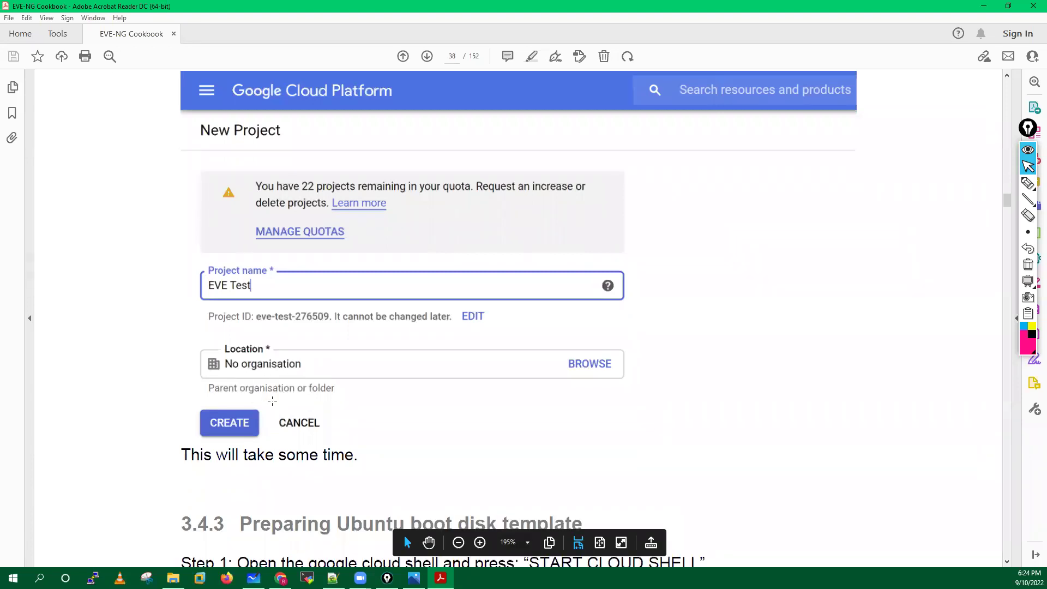
scroll(272, 400, down, 12)
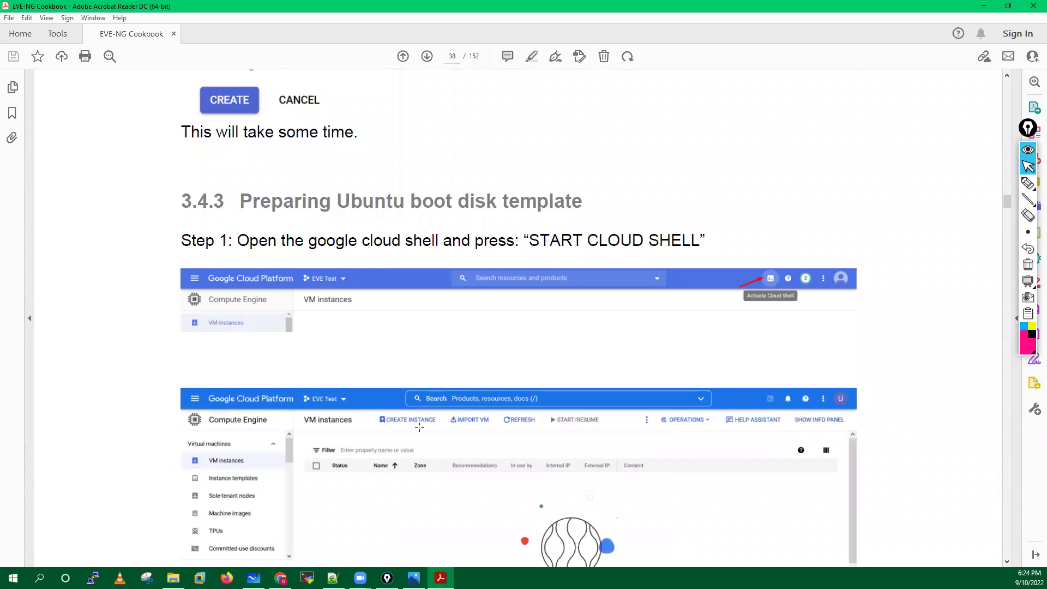
key(alt+Tab)
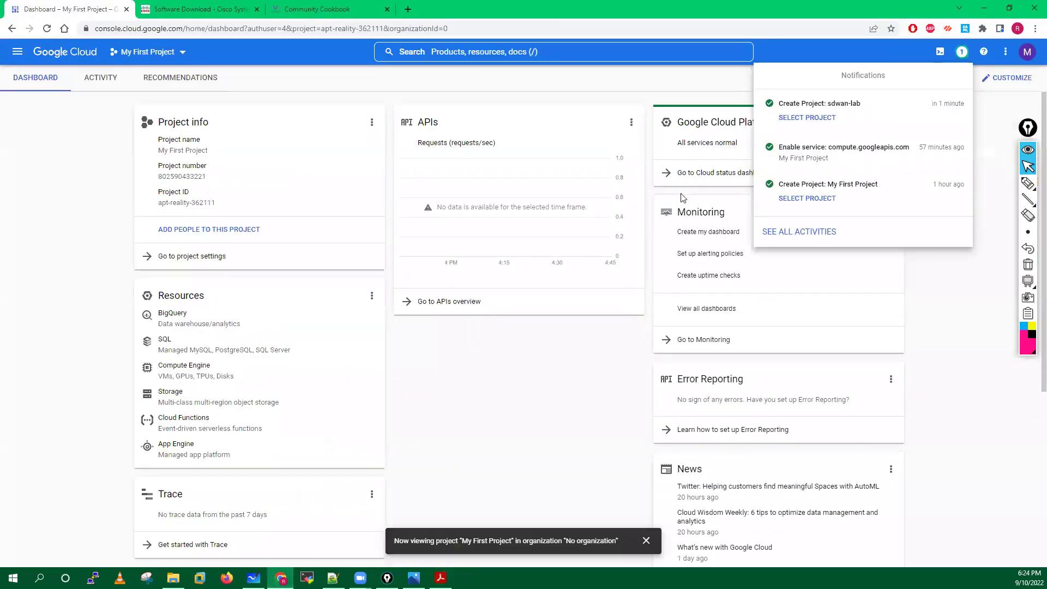
- Confirm sdwan-lab's creation in Notifications and make sdwan-lab the active project
click(179, 51)
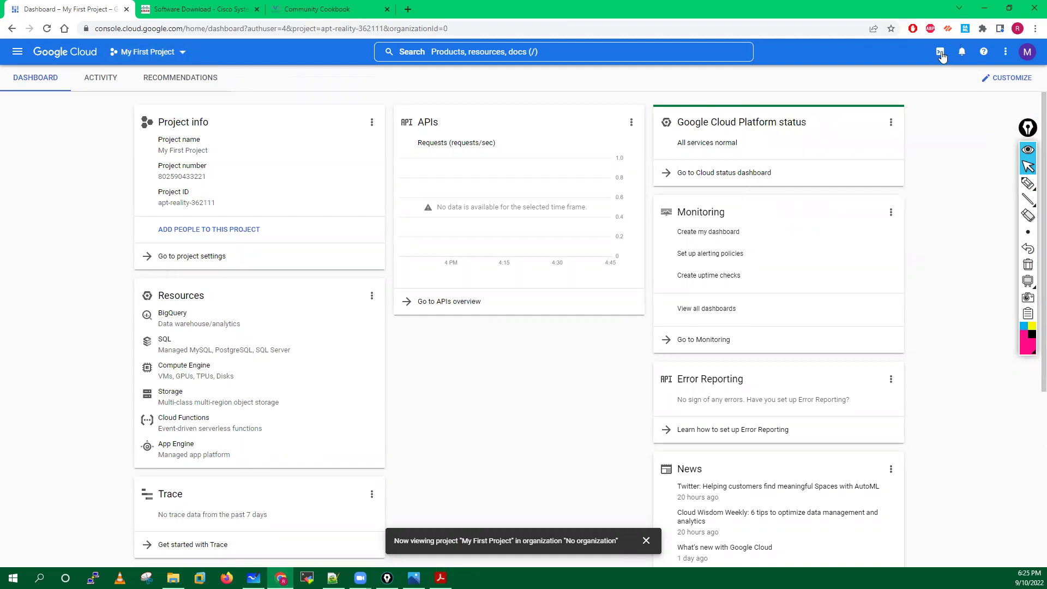
click(961, 52)
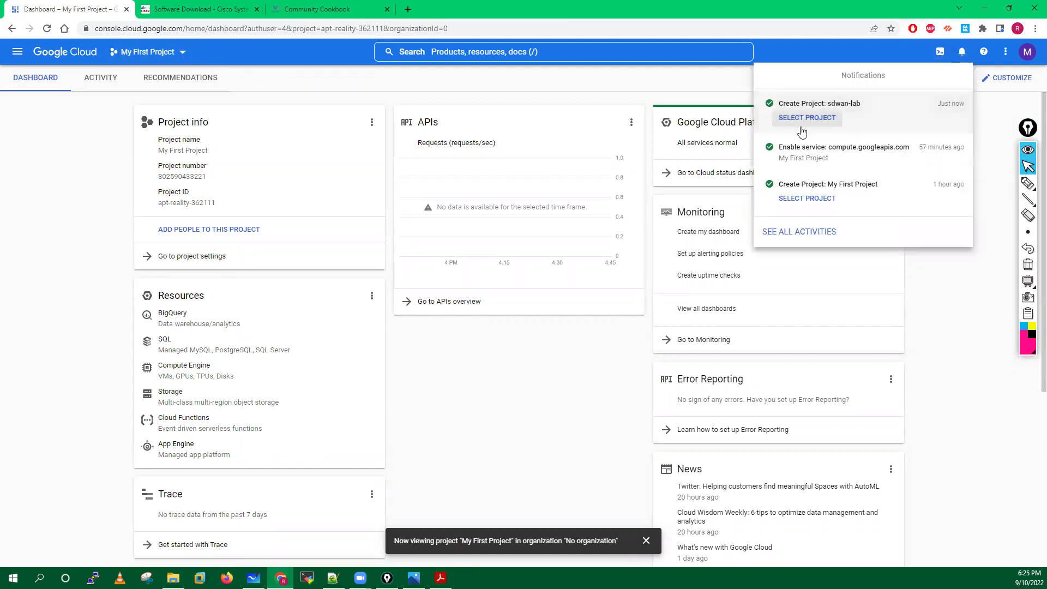
click(182, 54)
click(182, 54)
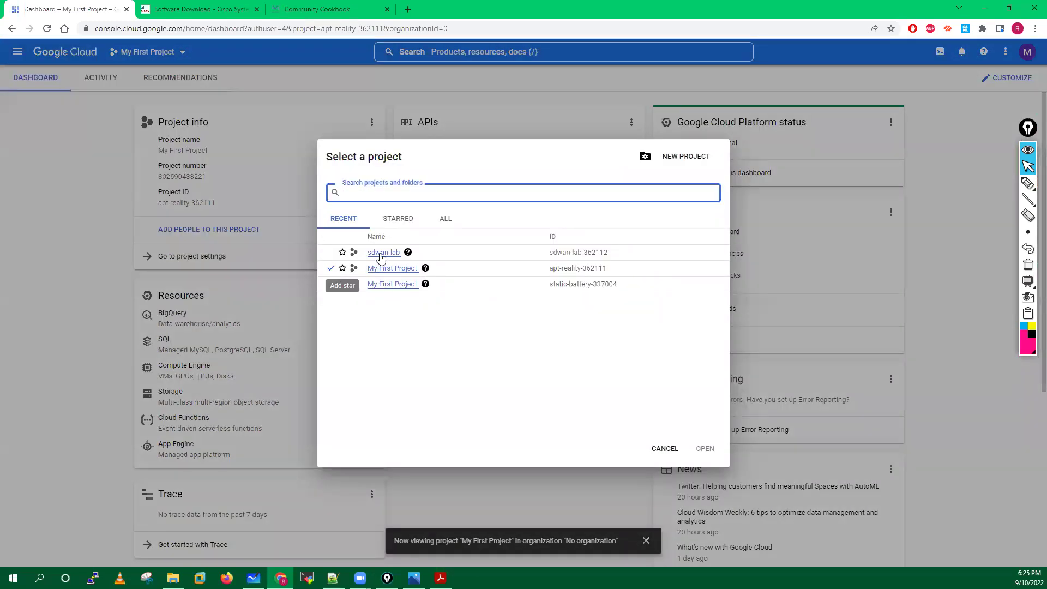
click(399, 255)
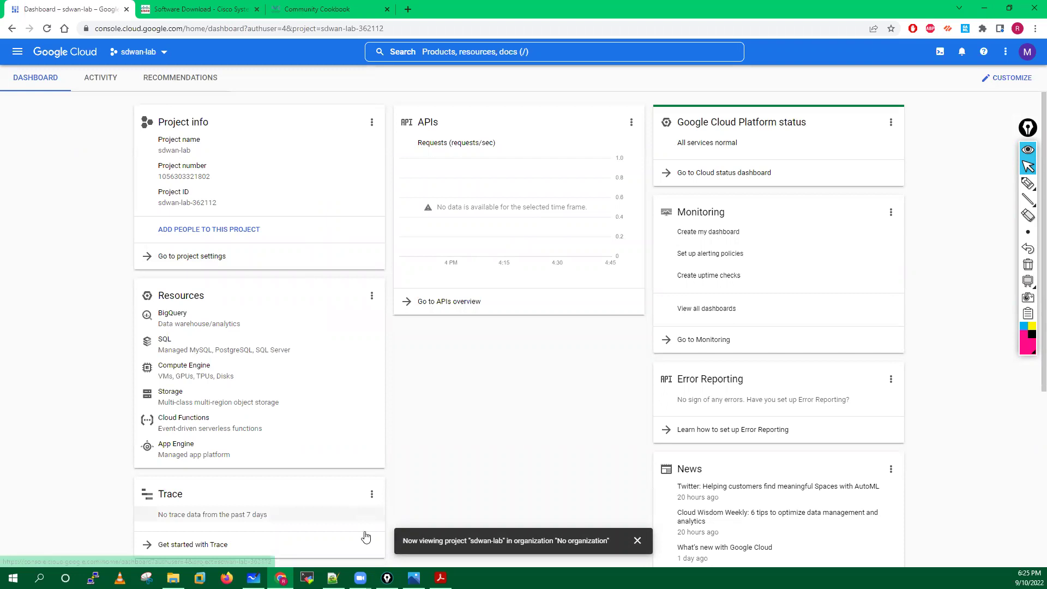
scroll(362, 513, down, 1)
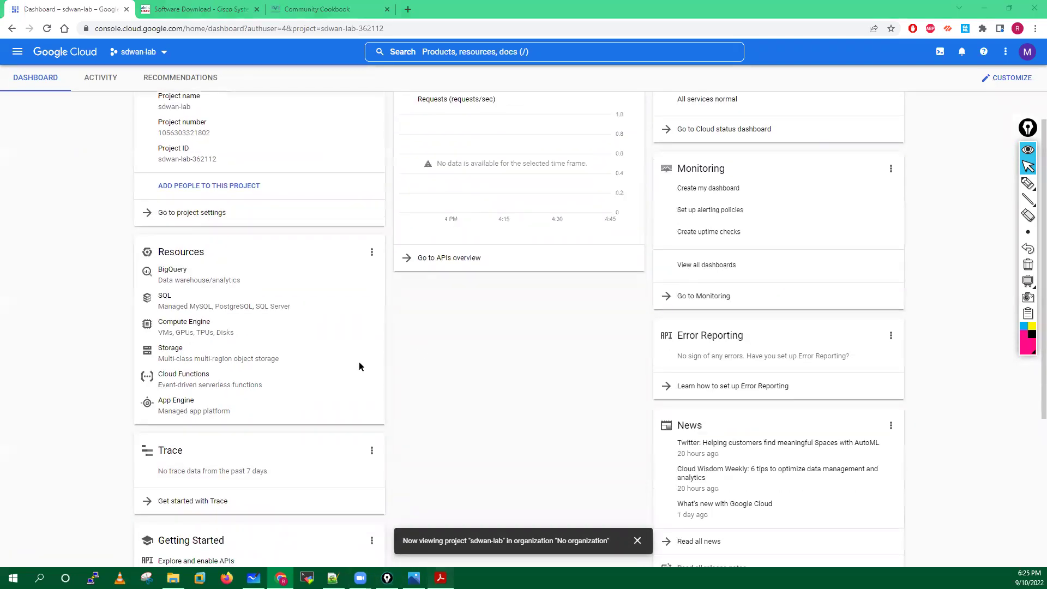
key(alt+Tab)
scroll(357, 345, down, 3)
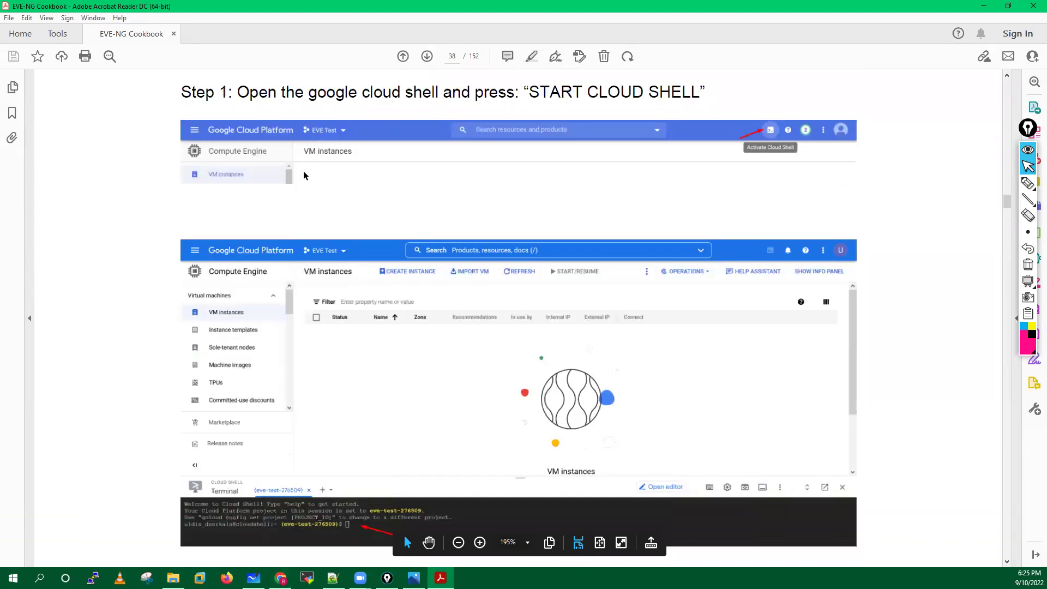
- Scroll the cookbook to Step 1 of section 3.4.3, then return to the sdwan-lab dashboard
scroll(303, 175, up, 4)
scroll(619, 264, down, 1)
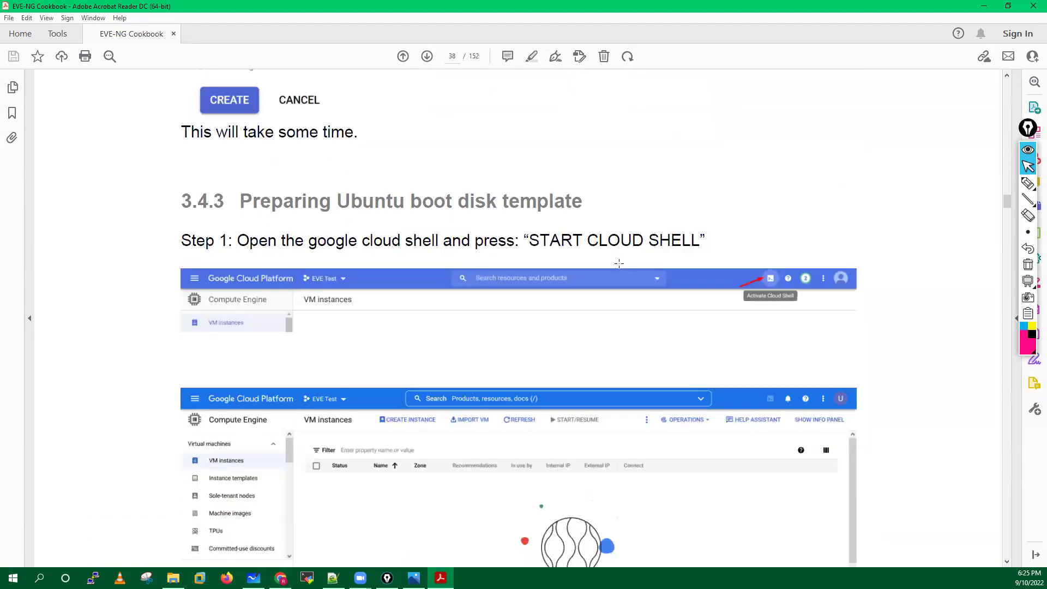
scroll(784, 274, down, 1)
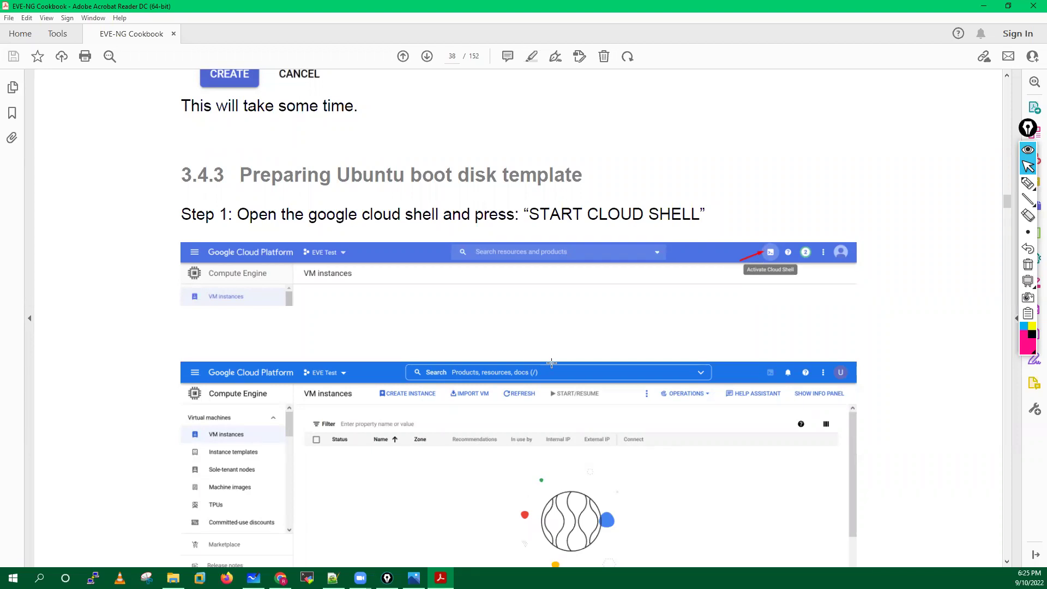
click(279, 578)
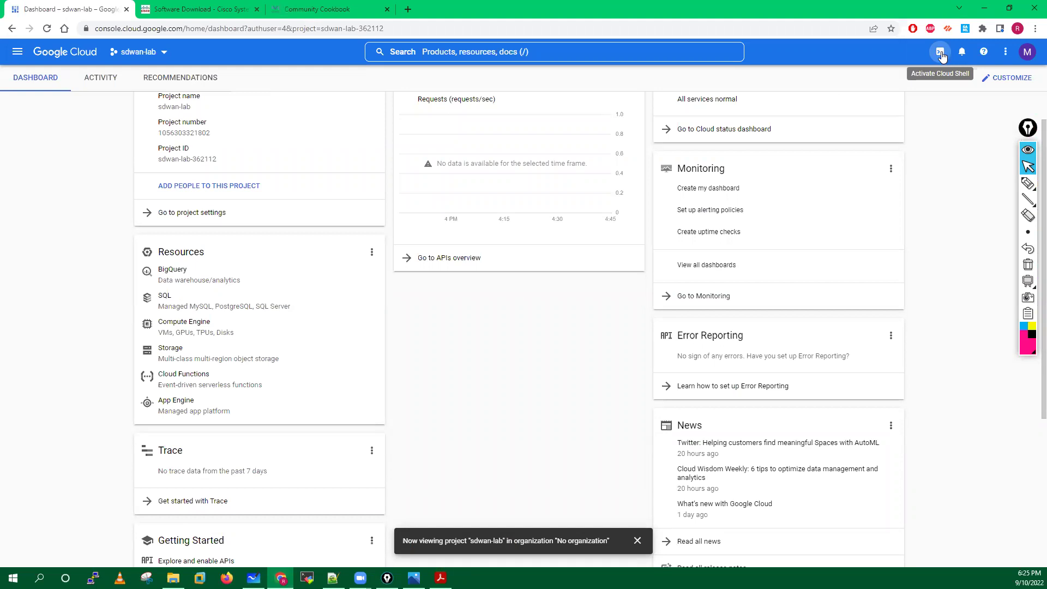
- Start a Cloud Shell session for sdwan-lab-362112 and enlarge the terminal panel
click(941, 54)
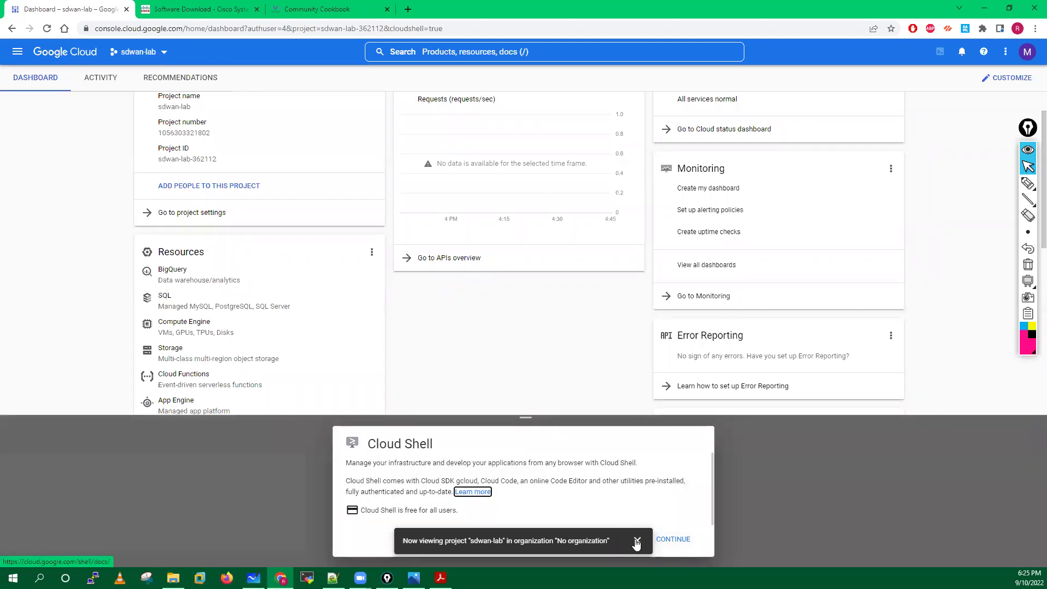
click(672, 545)
click(671, 541)
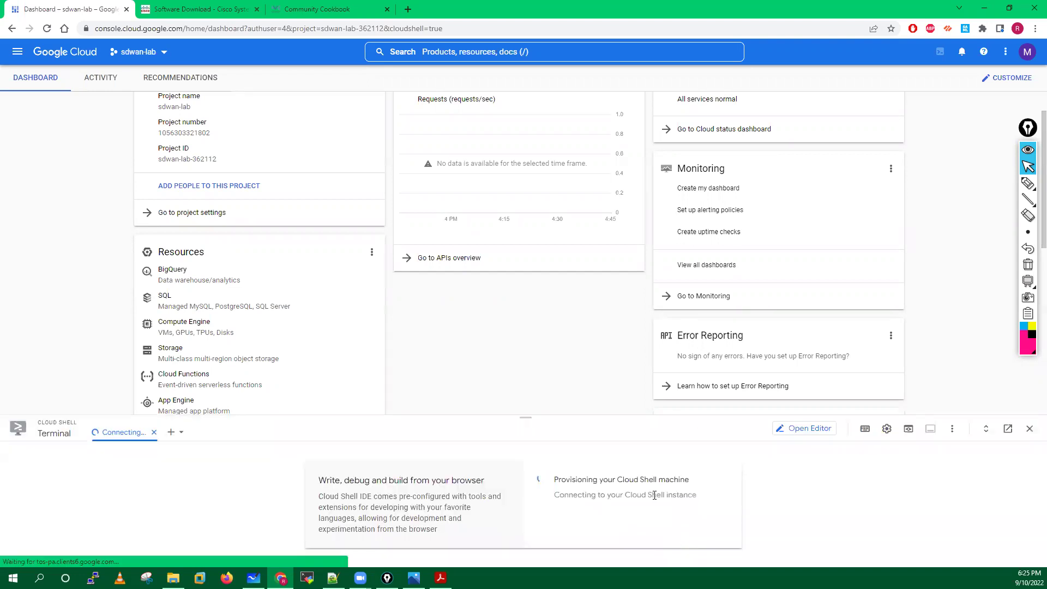
drag(526, 416, 526, 343)
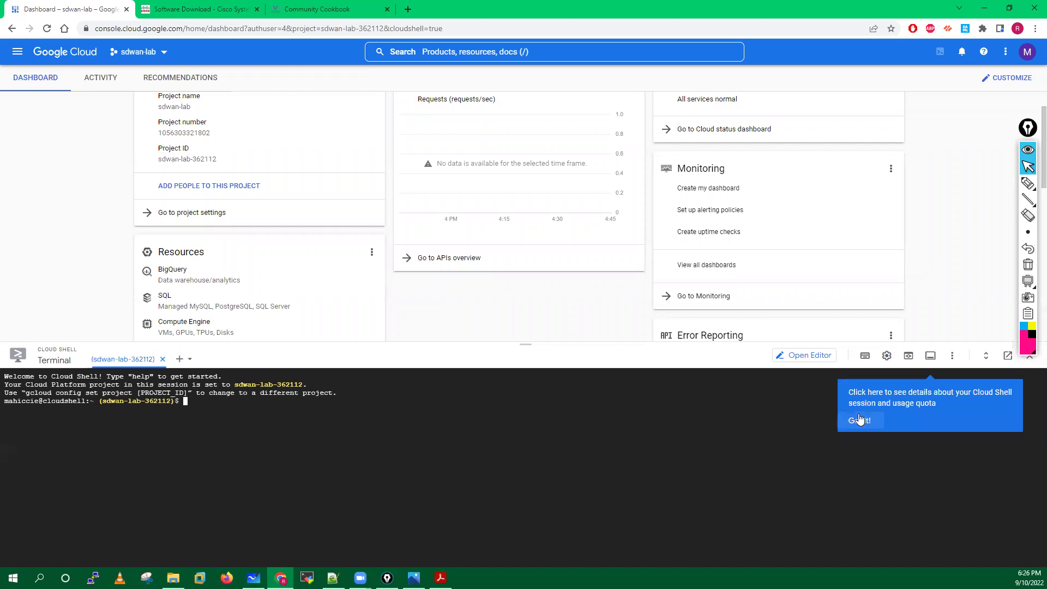
- Dismiss the shell quota tip and confirm the prompt responds with the project name
click(854, 421)
key(Return)
key(Return)
key(Return)
key(Return)
key(Return)
key(Return)
key(Return)
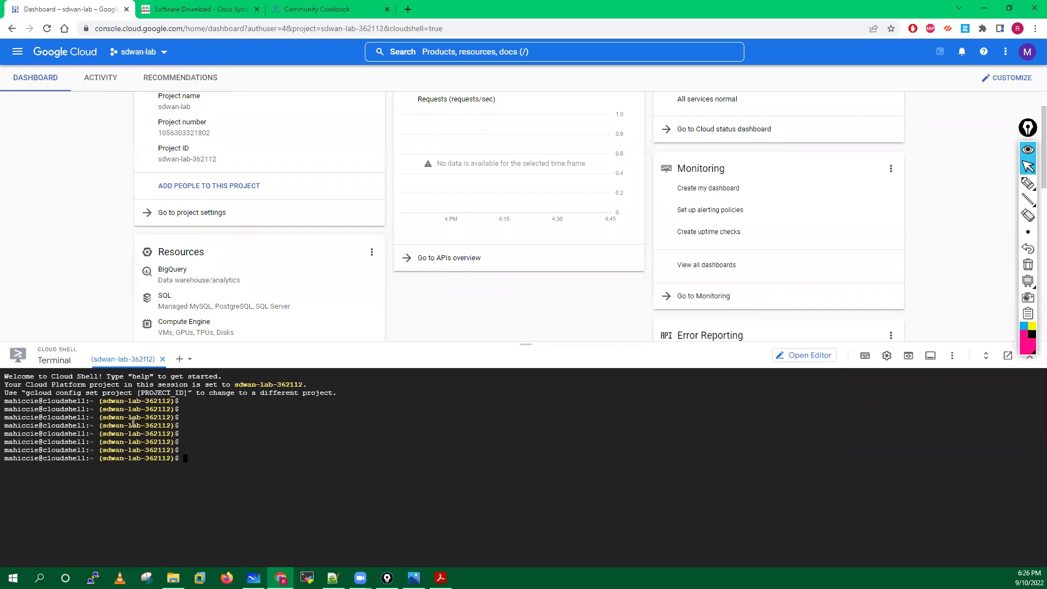
drag(101, 458, 141, 457)
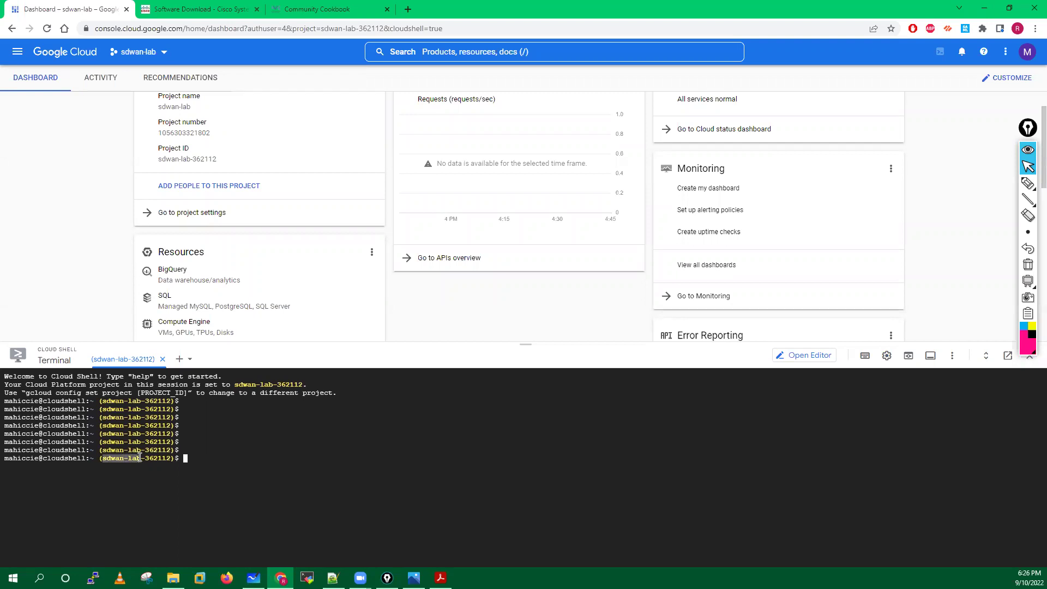
click(199, 459)
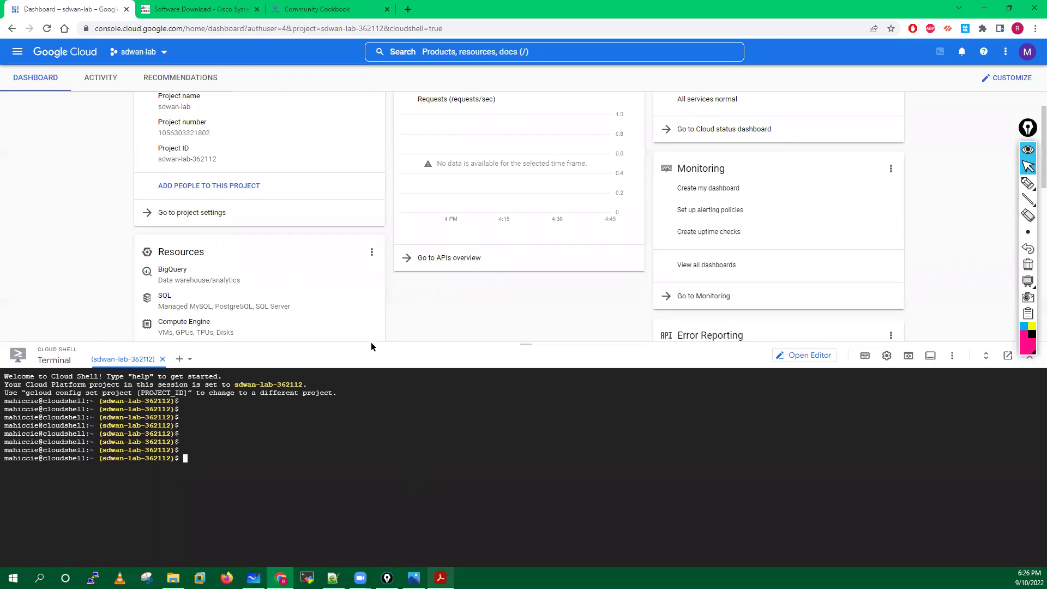
- Copy the Step 2 gcloud nested-ubuntu-focal image command from cookbook page 38
key(alt+Tab)
scroll(437, 444, down, 3)
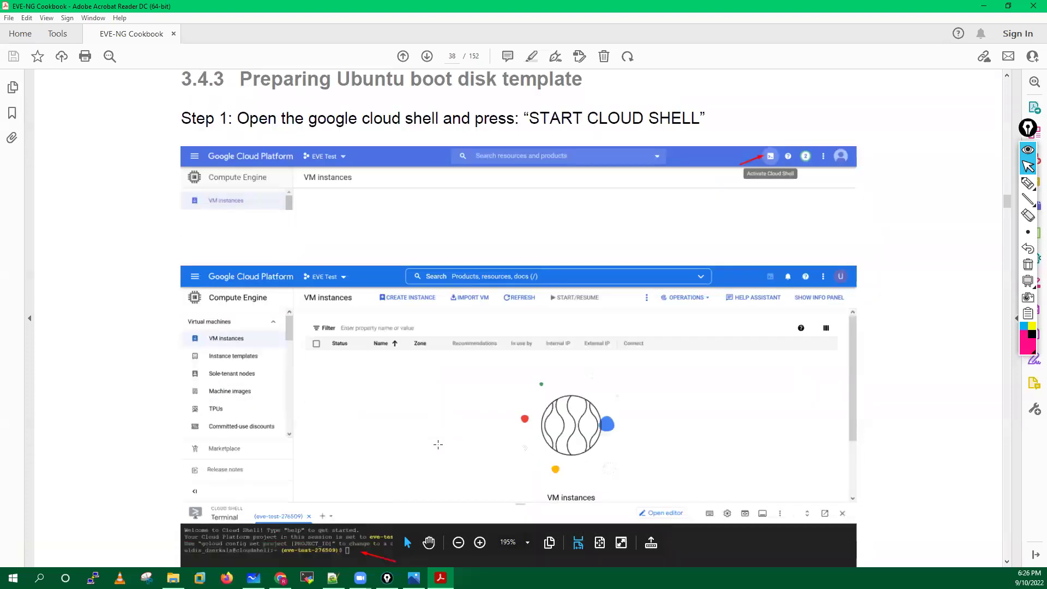
scroll(438, 444, down, 3)
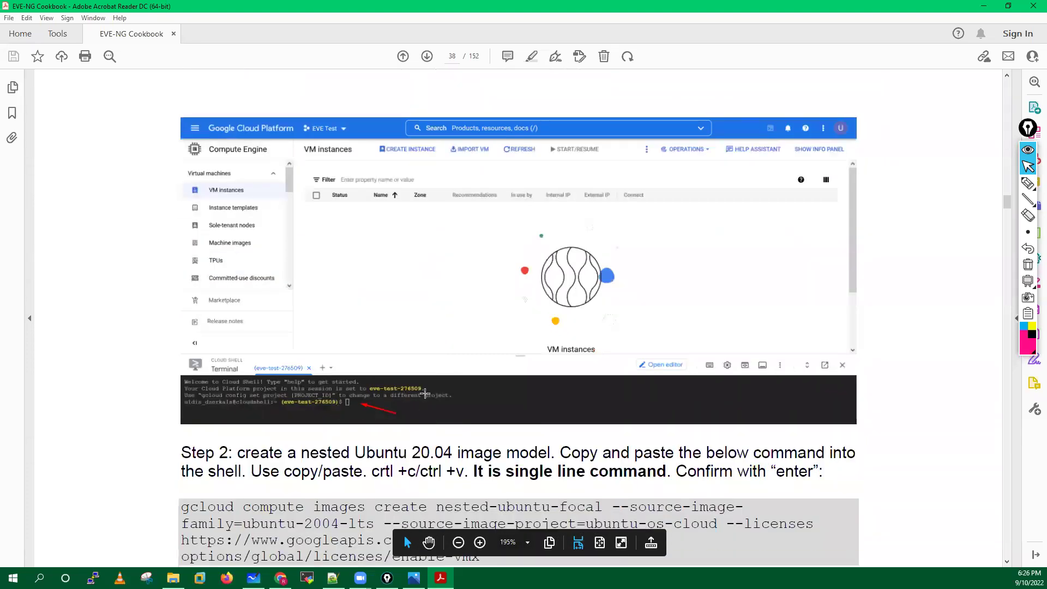
scroll(354, 398, down, 1)
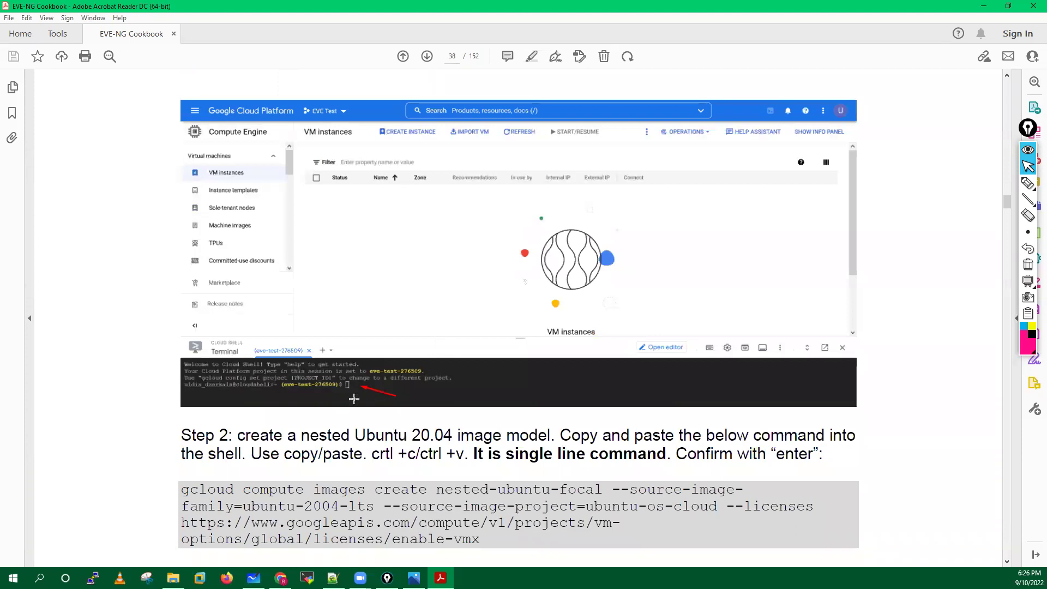
scroll(393, 376, down, 2)
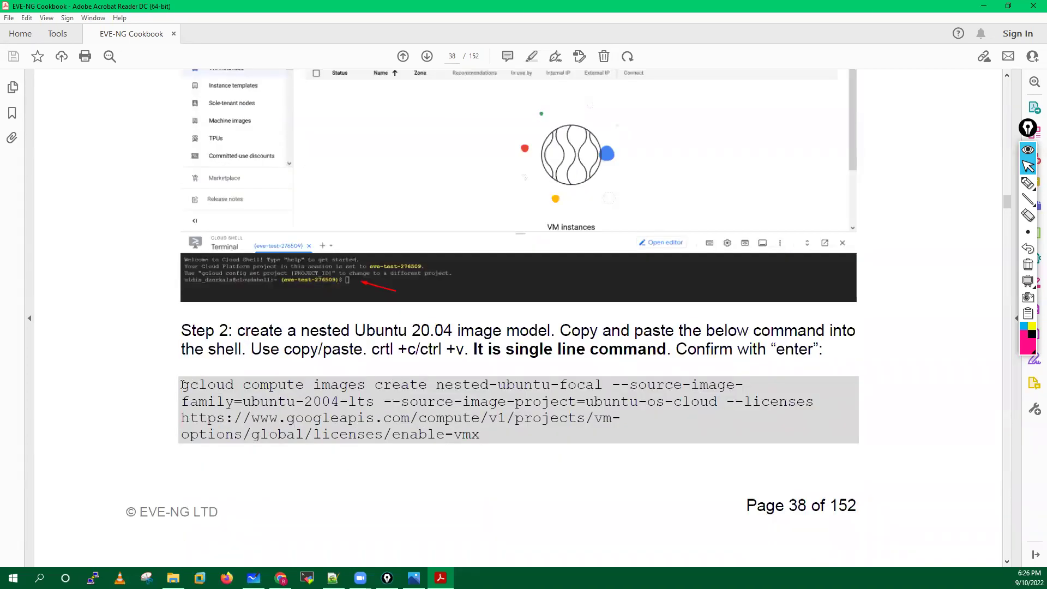
drag(182, 386, 480, 434)
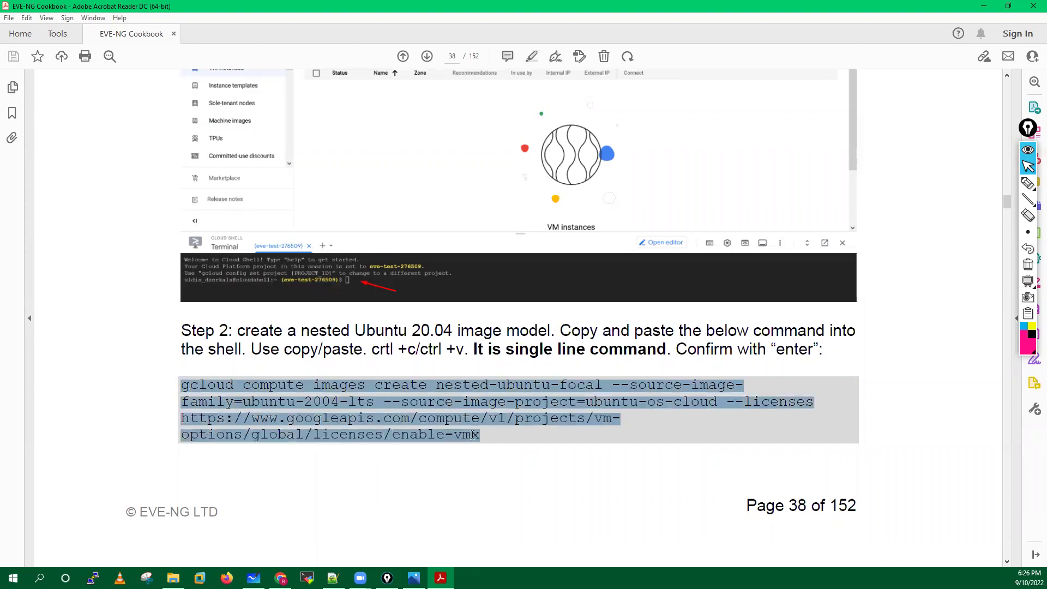
right_click(442, 405)
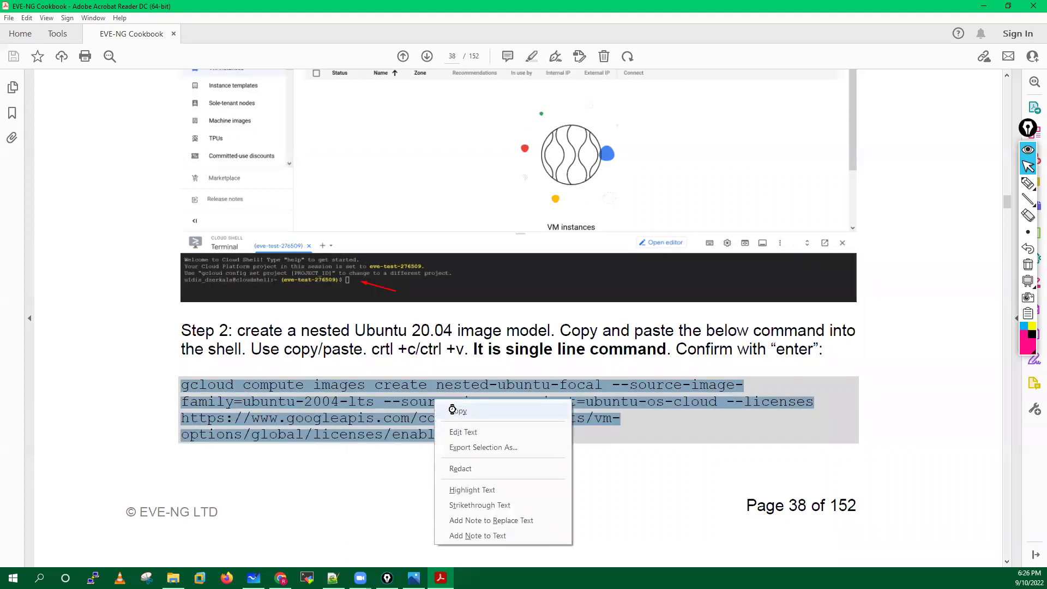
click(455, 408)
click(333, 578)
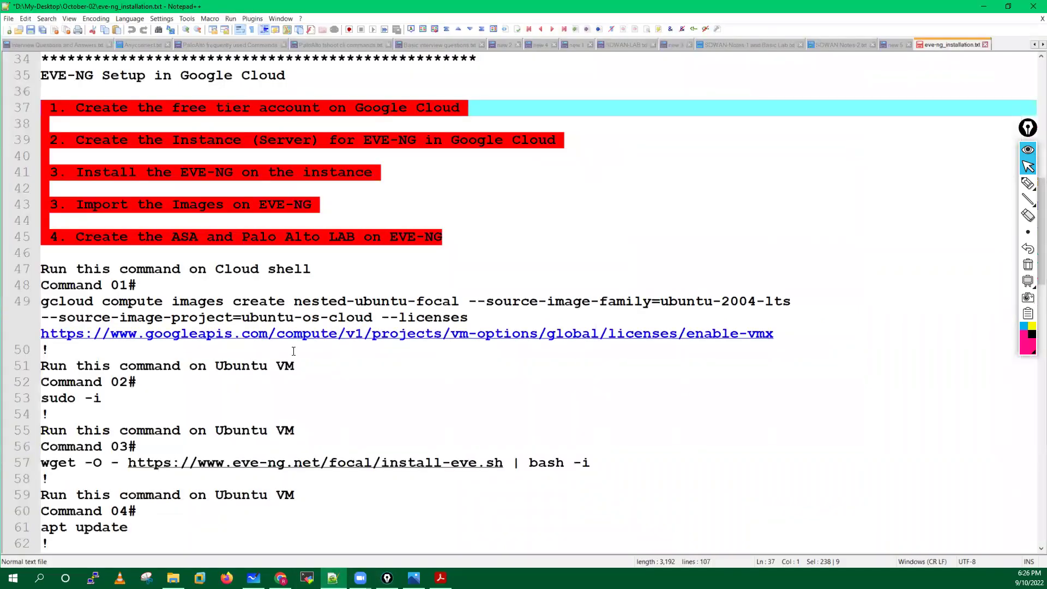
- Paste the copied gcloud command onto line 51 below Command 01
click(789, 332)
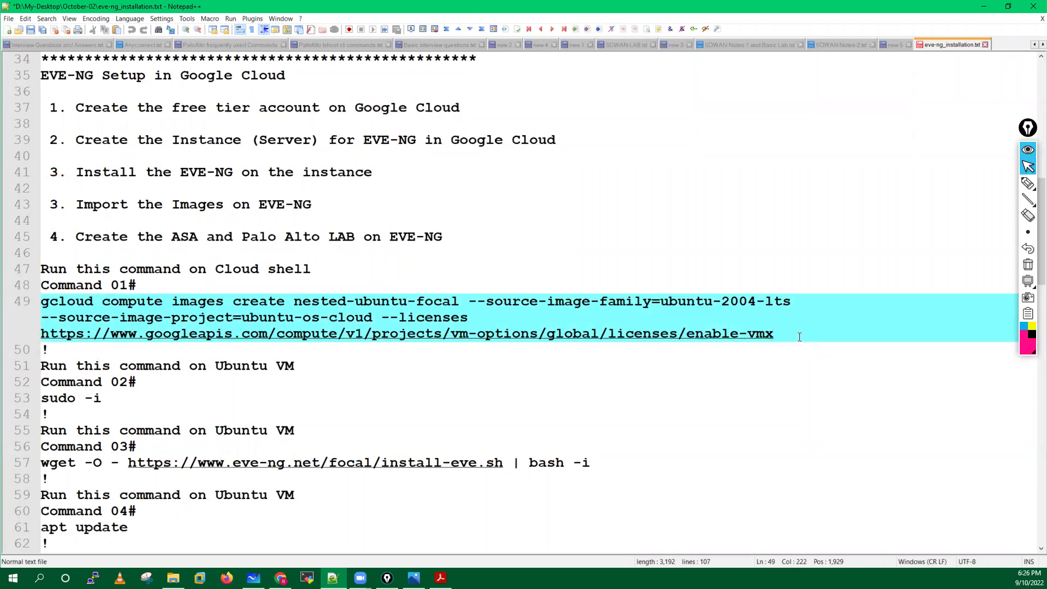
key(Return)
key(Return)
key(Return)
key(Return)
key(Up)
key(Up)
key(ctrl+v)
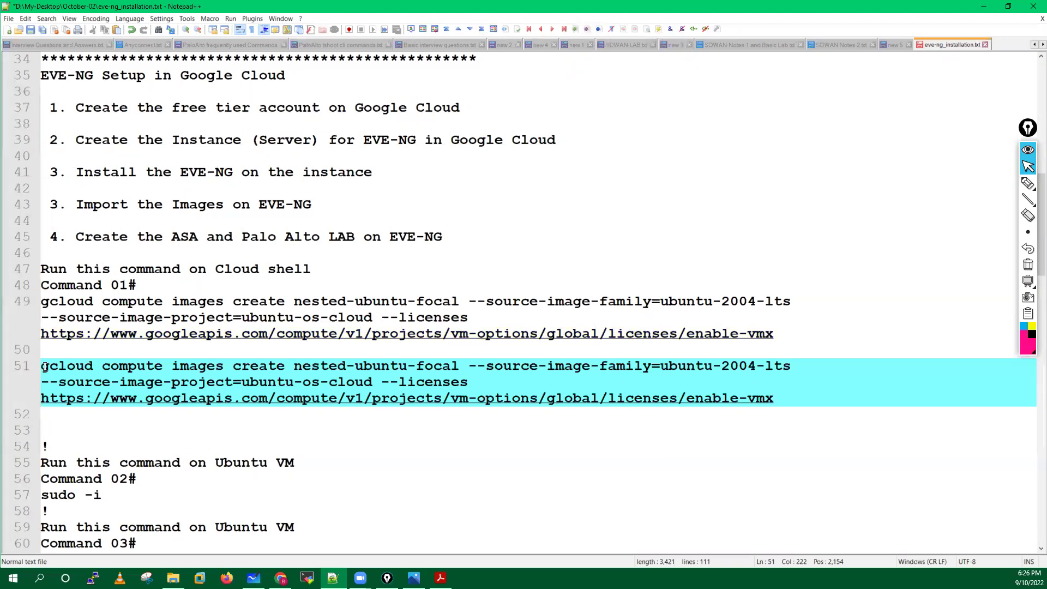
- Select the pasted command on line 51 to check its extent
drag(42, 366, 775, 405)
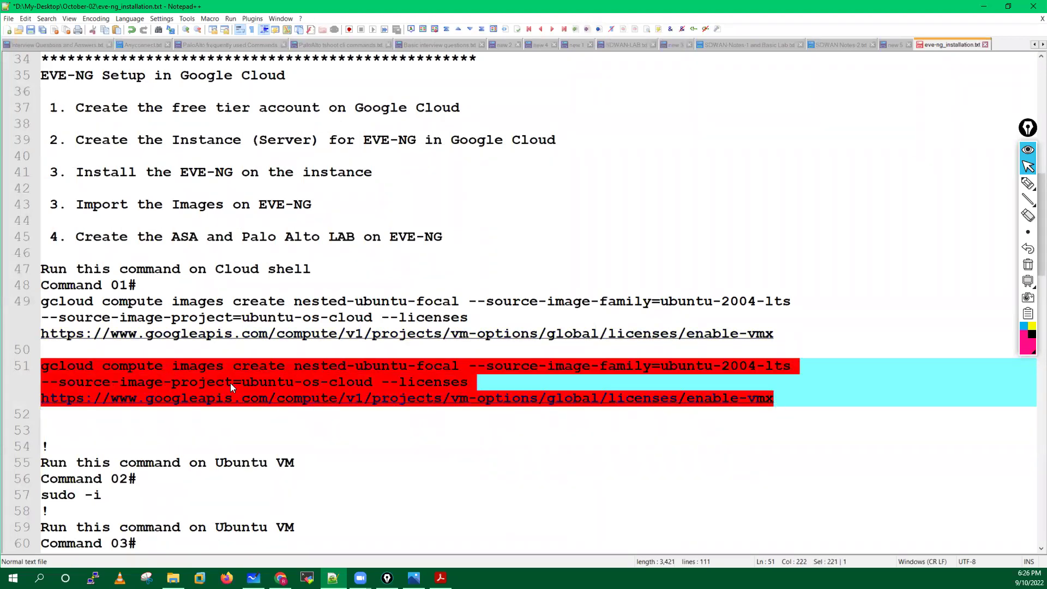
click(43, 366)
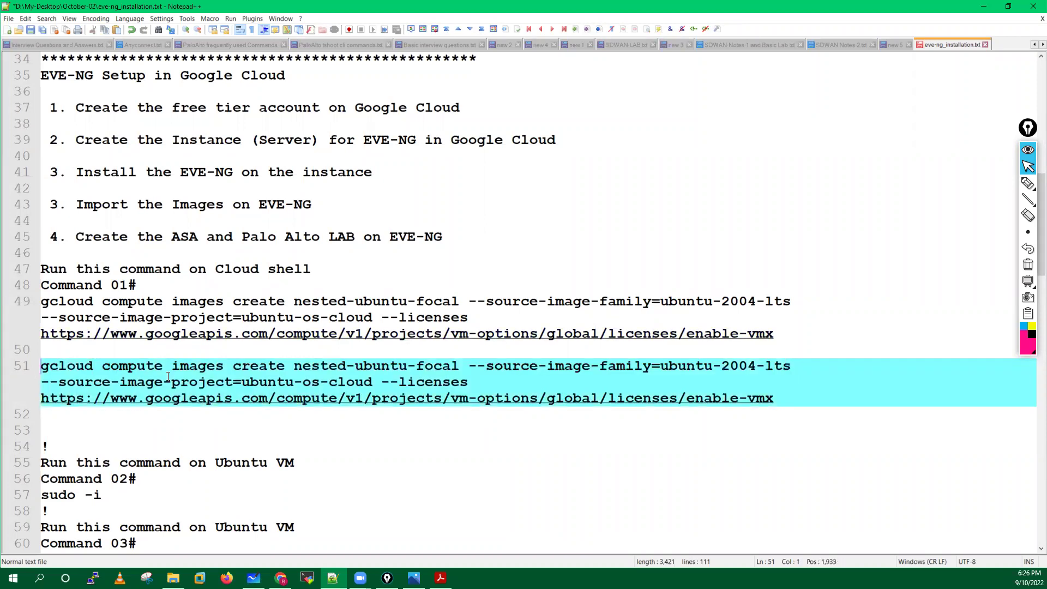
shift+click(278, 381)
shift+click(775, 398)
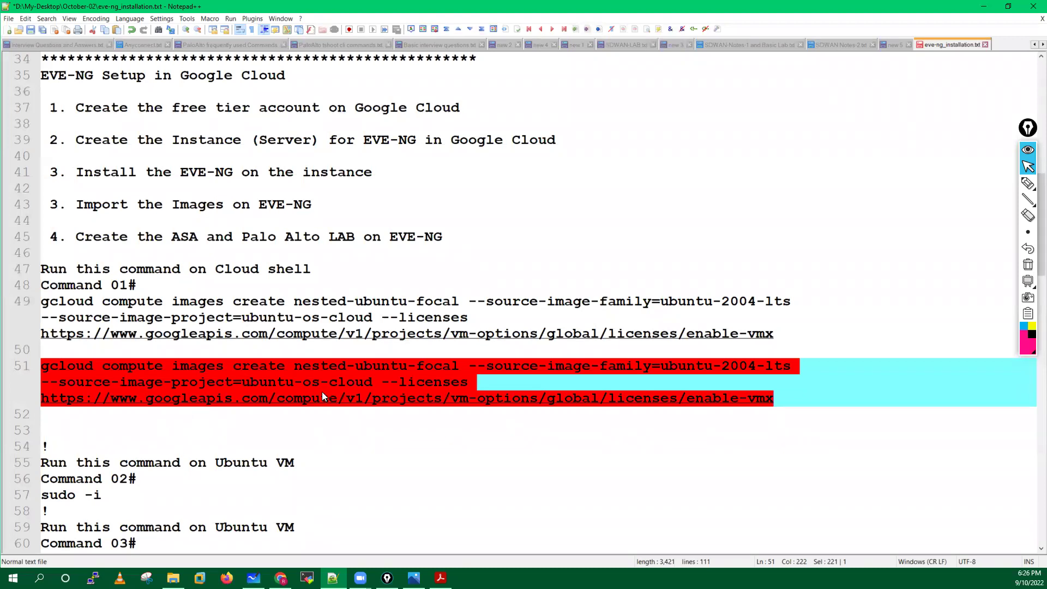
click(296, 364)
- Highlight the hyphens in nested-ubuntu-focal, --source-image-family, ubuntu-2004 and ubuntu-os-cloud
drag(392, 364, 460, 365)
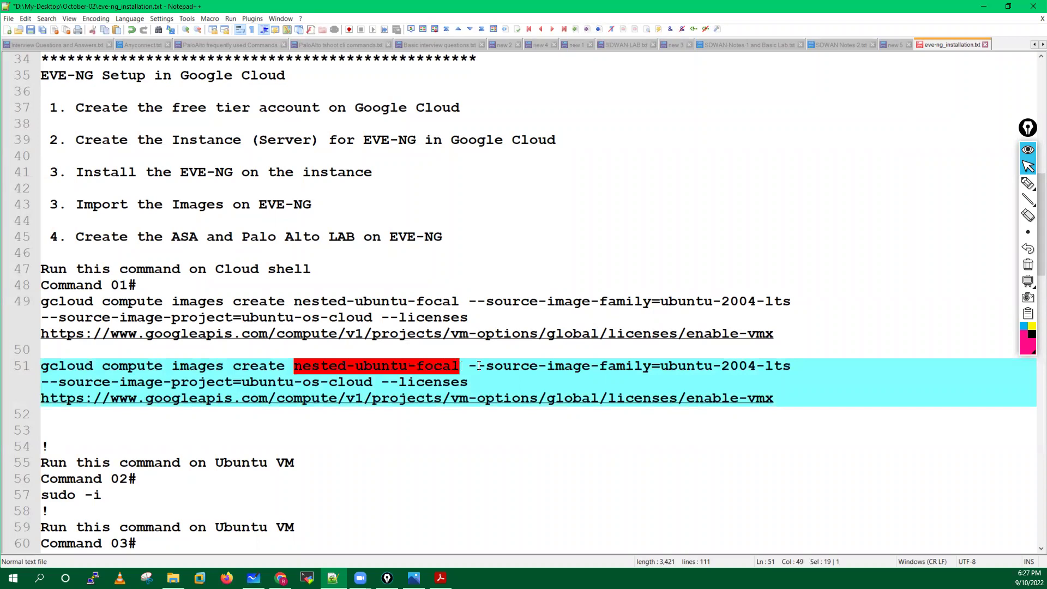
drag(591, 366, 602, 366)
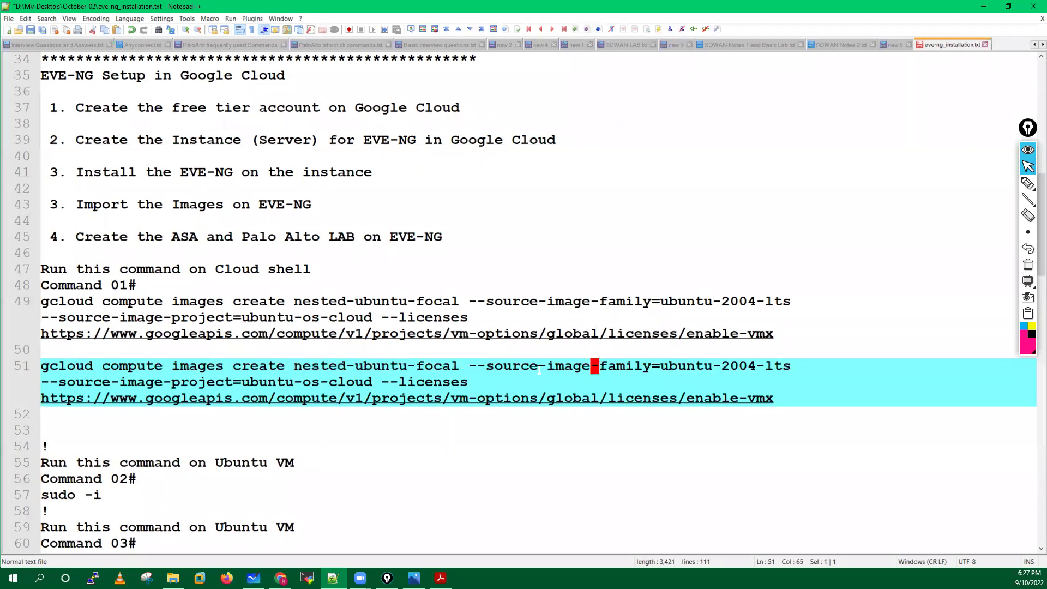
drag(536, 366, 550, 365)
drag(712, 365, 764, 365)
drag(294, 382, 303, 382)
drag(111, 381, 119, 382)
- Select the whole pasted command on line 51
drag(477, 382, 41, 367)
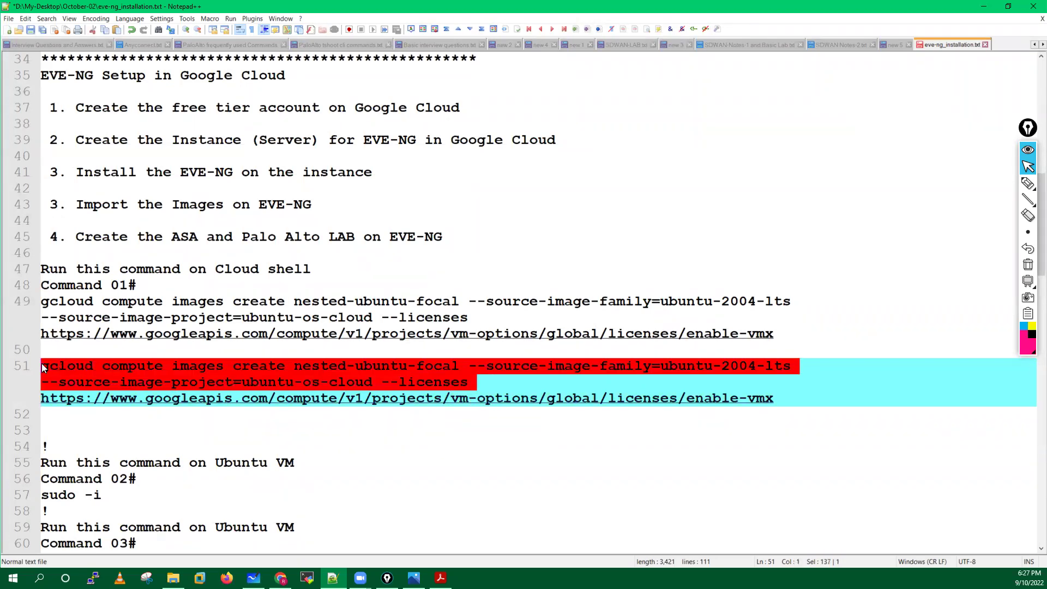
click(41, 366)
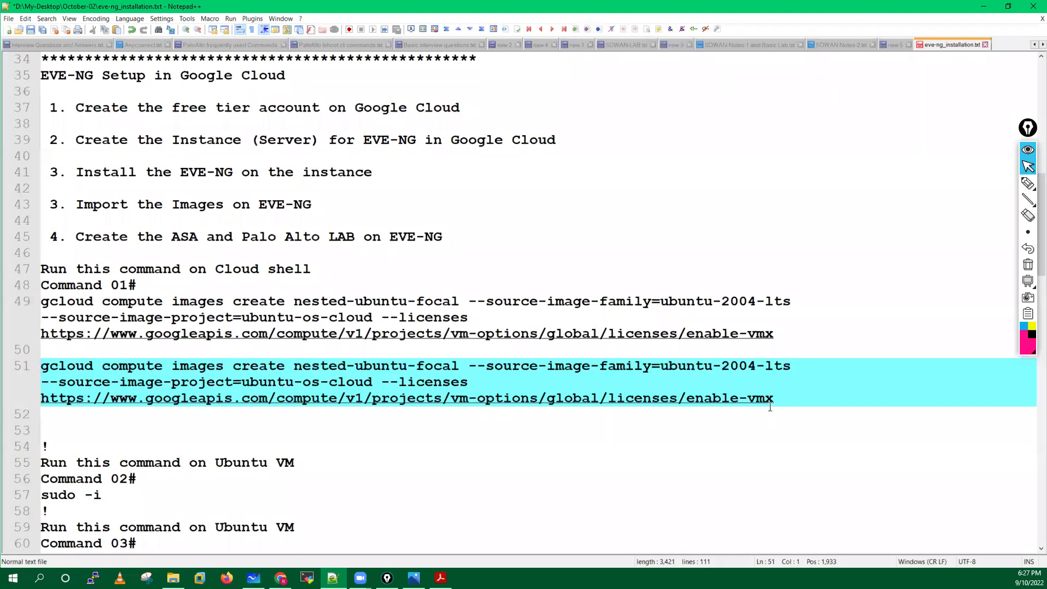
drag(777, 399, 33, 368)
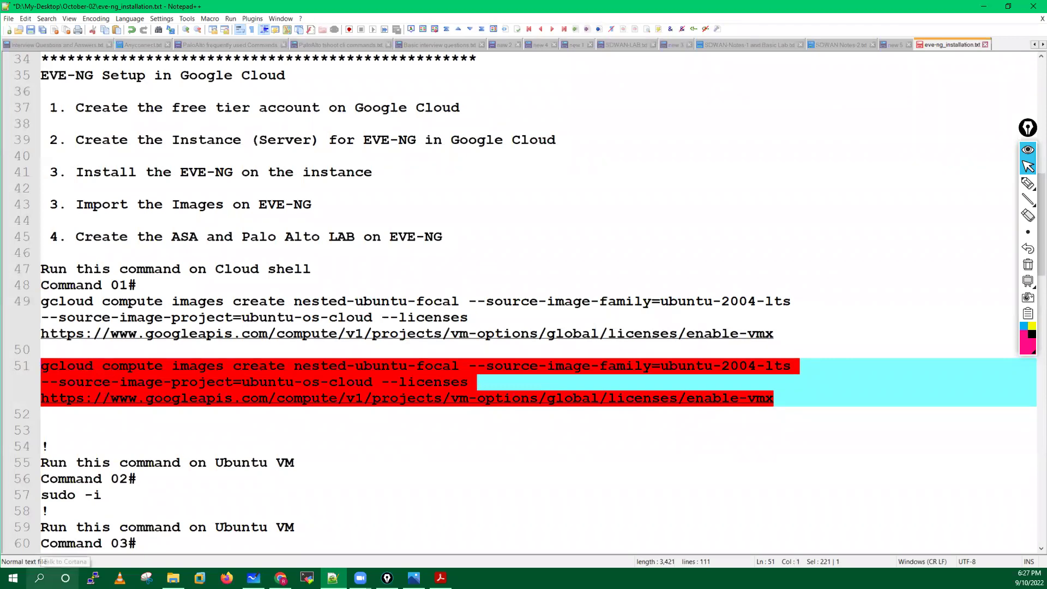
click(38, 578)
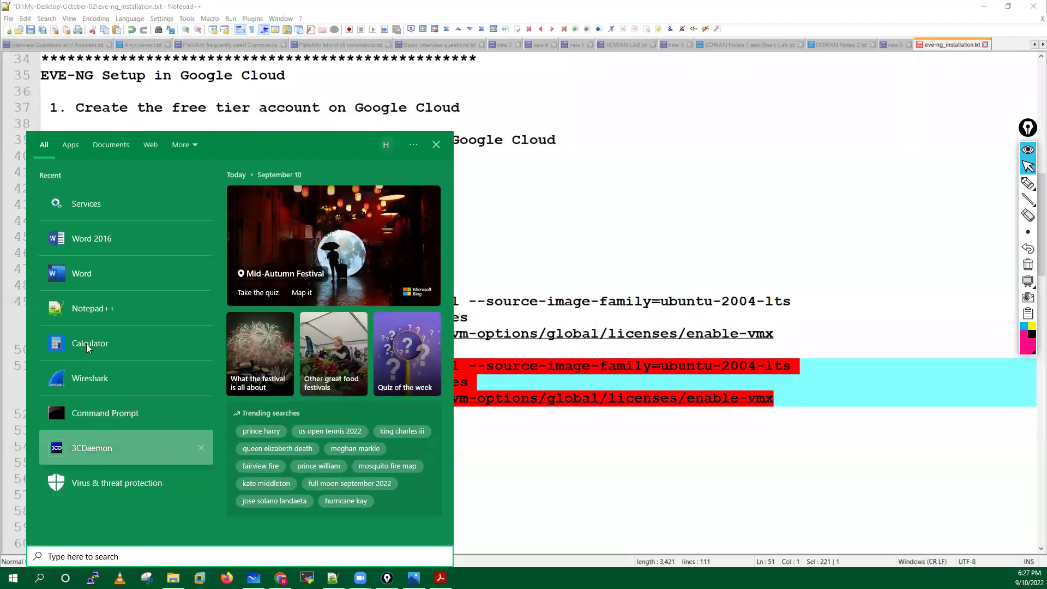
- Launch Notepad via search and paste the gcloud command into a new document
text(note)
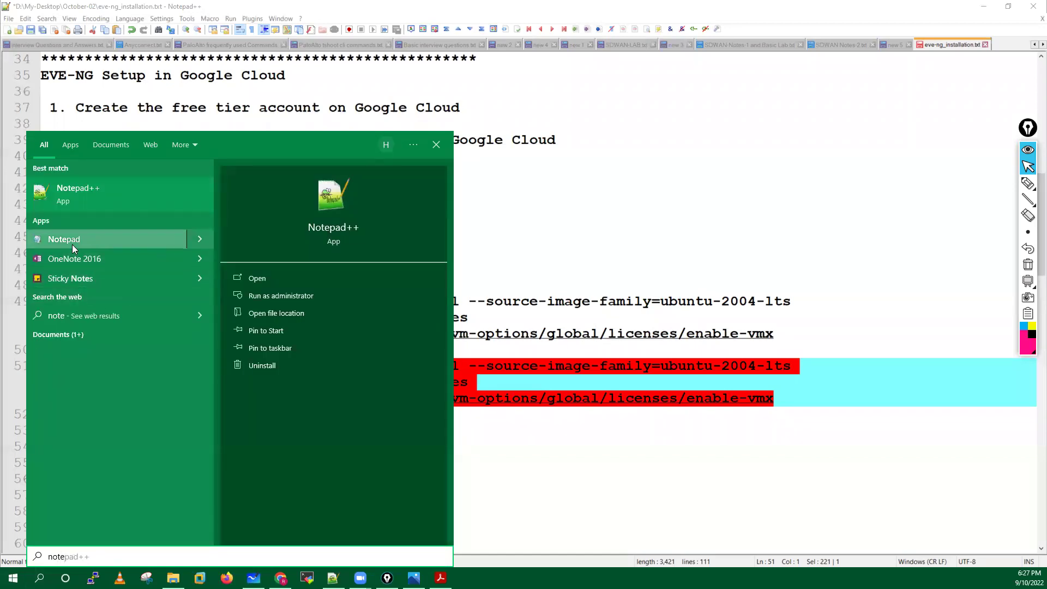
click(72, 241)
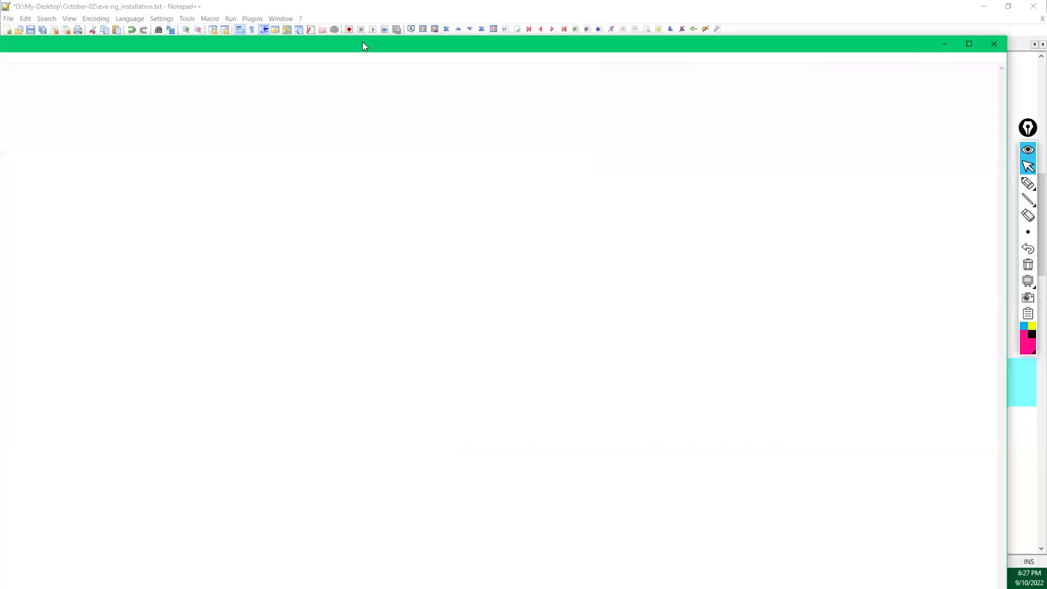
key(ctrl+v)
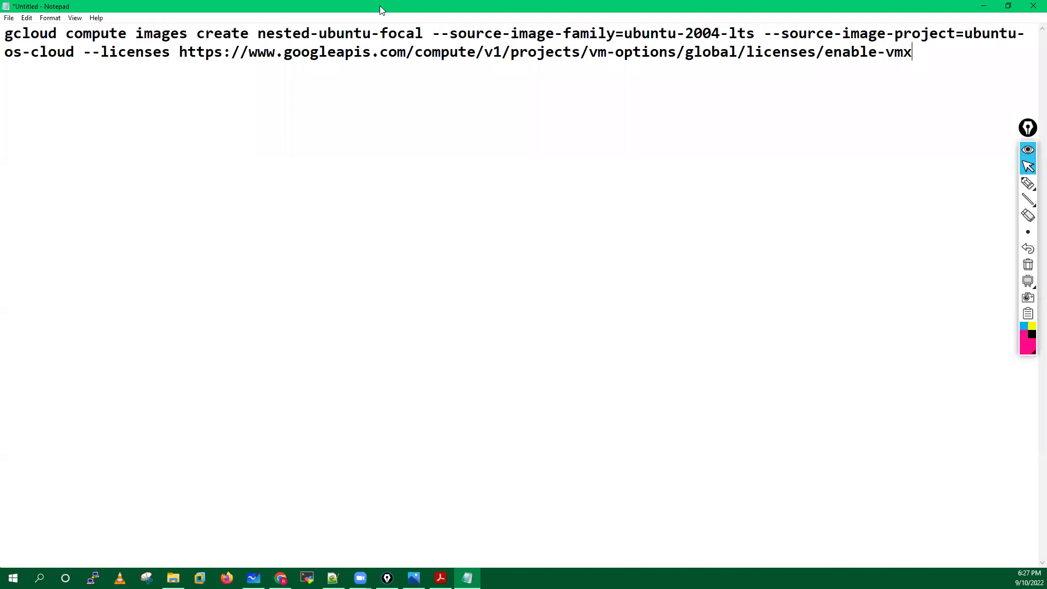
mouse_move(379, 5)
mouse_down()
mouse_move(378, 53)
mouse_move(413, 47)
mouse_move(399, 1)
mouse_up()
- Set the Notepad font size to 14
click(49, 19)
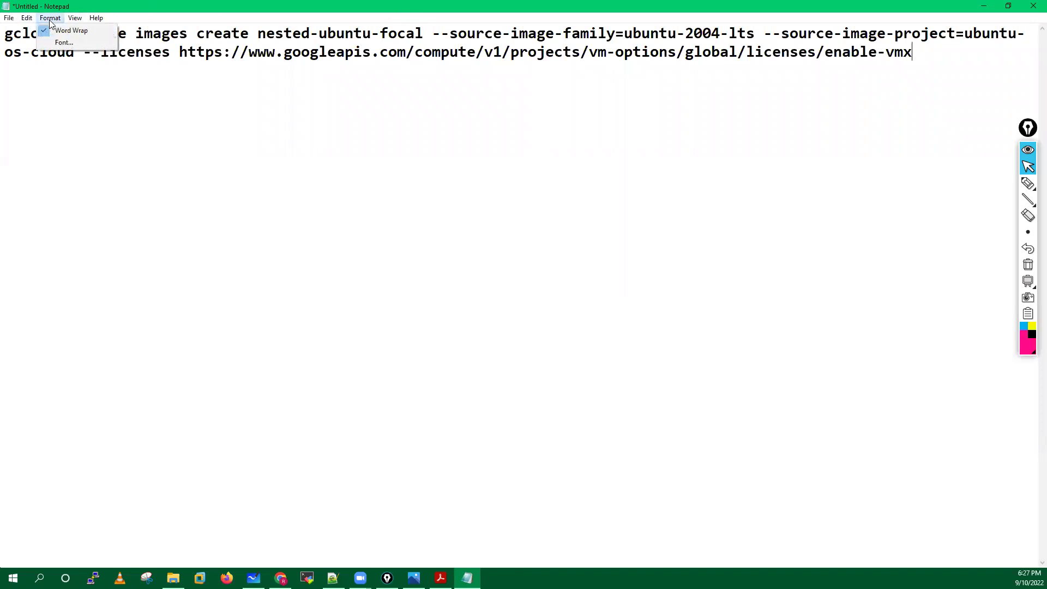
click(71, 43)
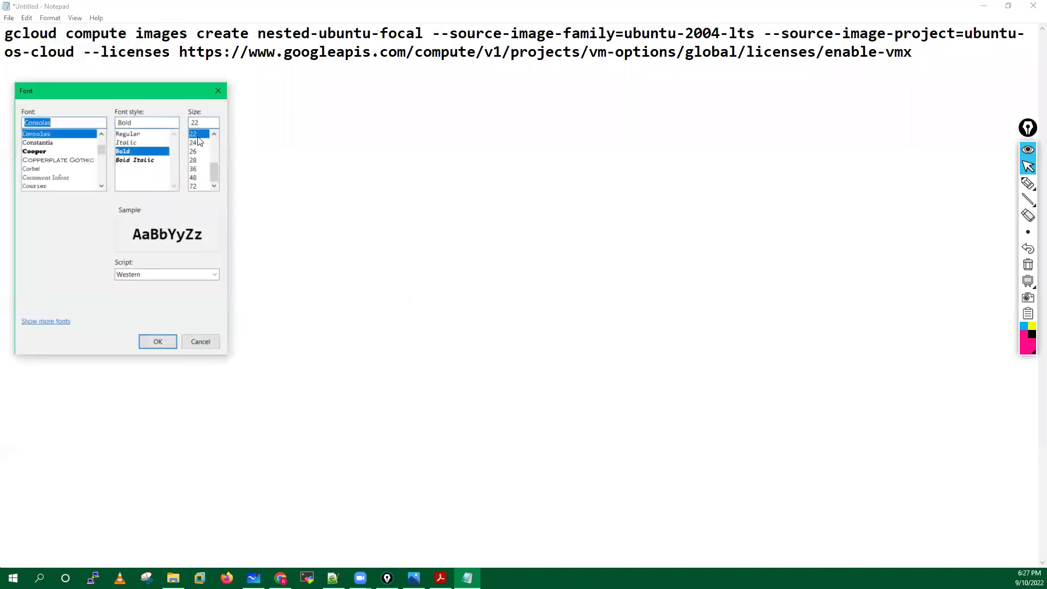
click(200, 134)
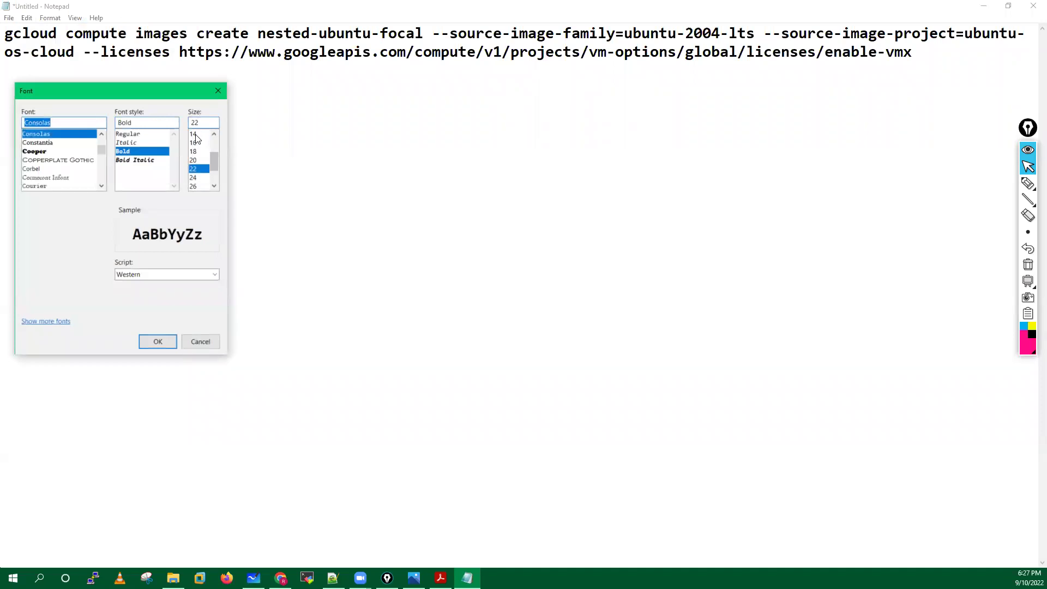
click(157, 342)
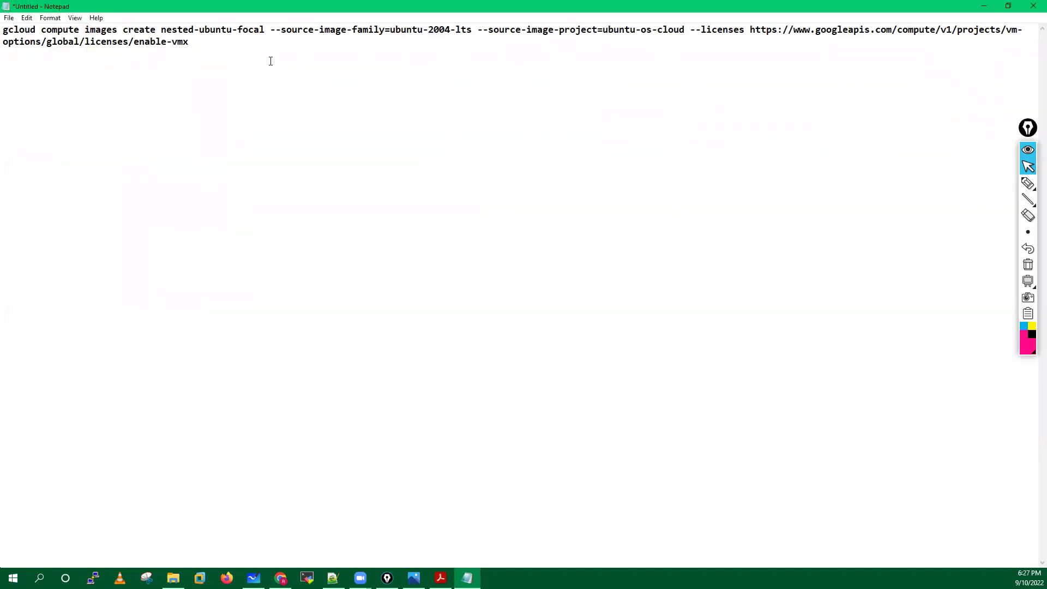
- Copy the entire one-line gcloud command from Notepad
drag(5, 31, 189, 38)
key(super+c)
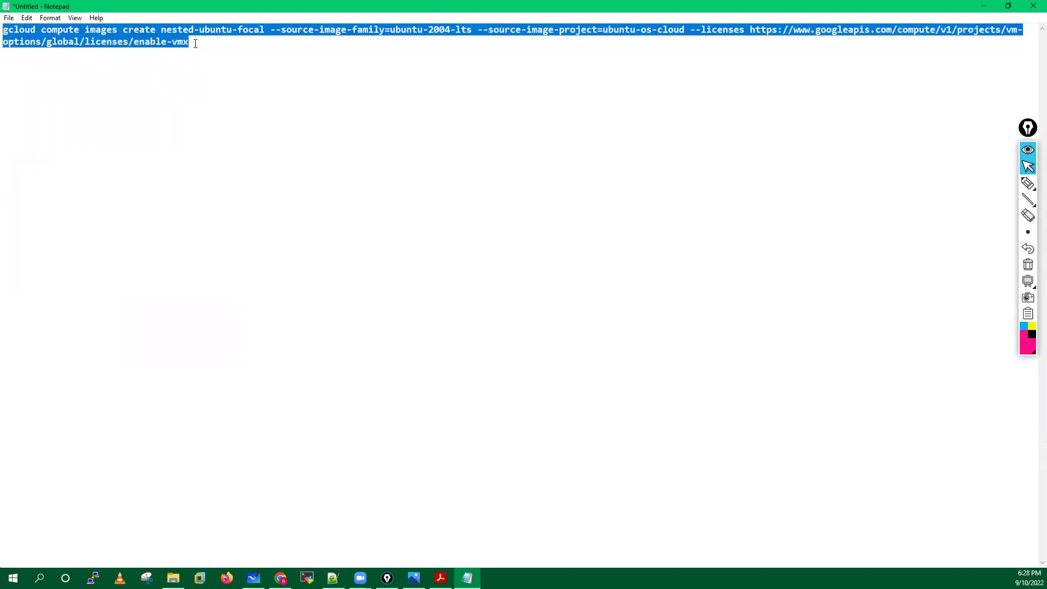
right_click(139, 34)
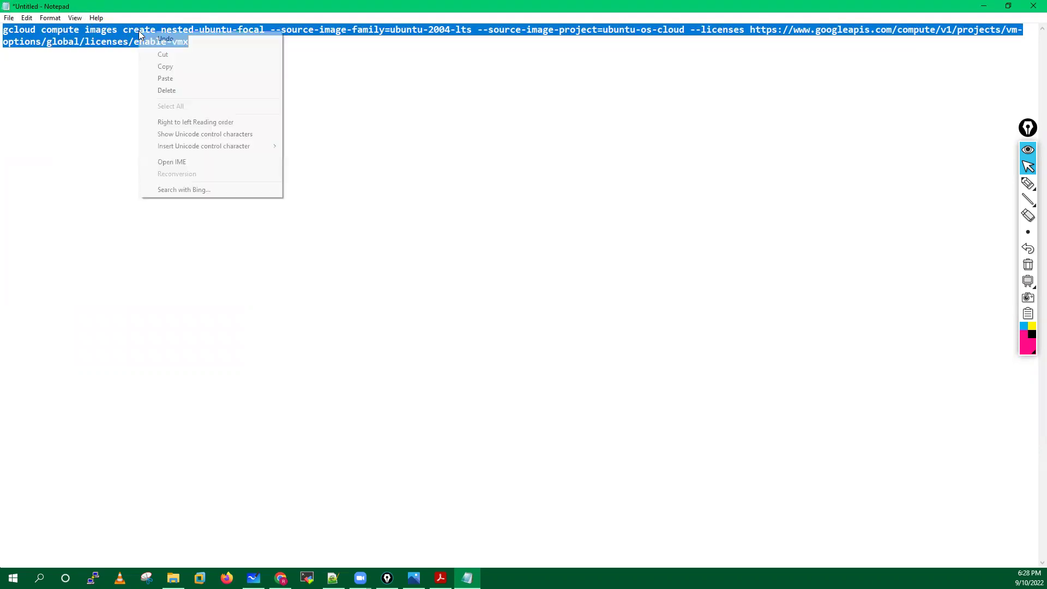
click(169, 66)
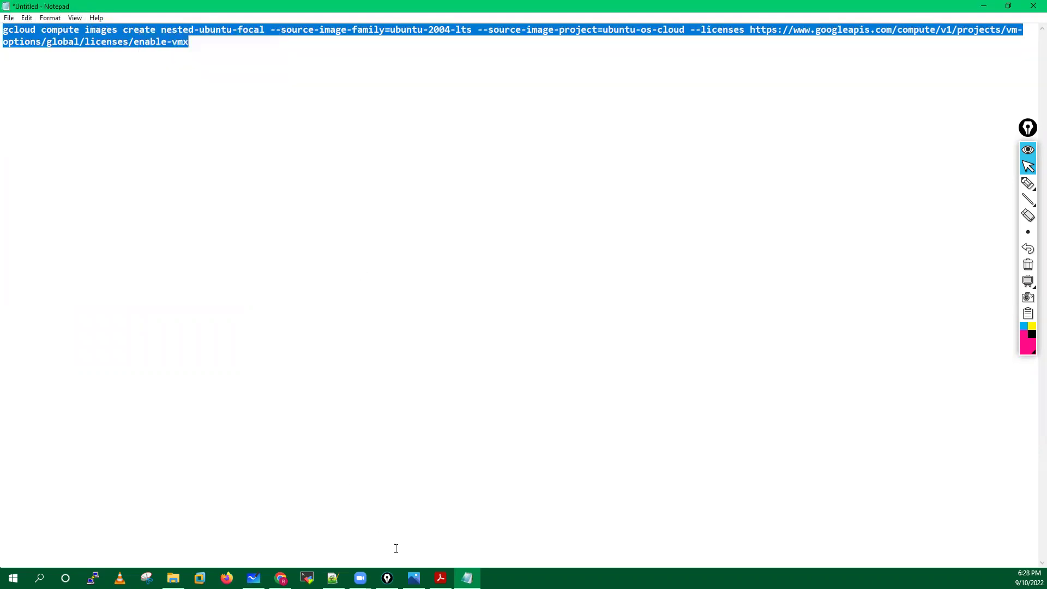
click(280, 578)
- Paste the gcloud image command at the Cloud Shell prompt
right_click(296, 434)
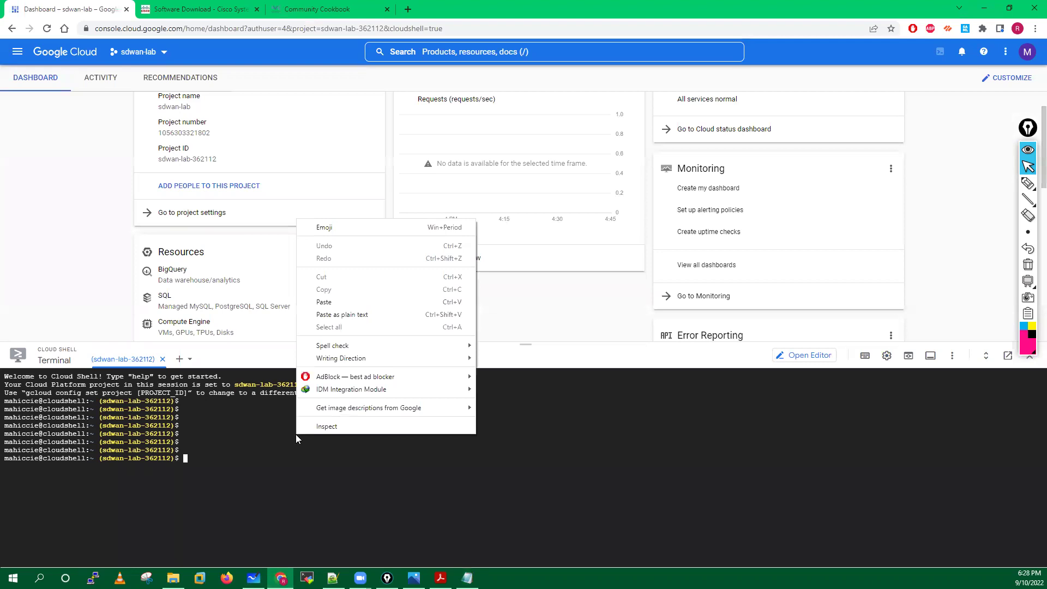
click(325, 302)
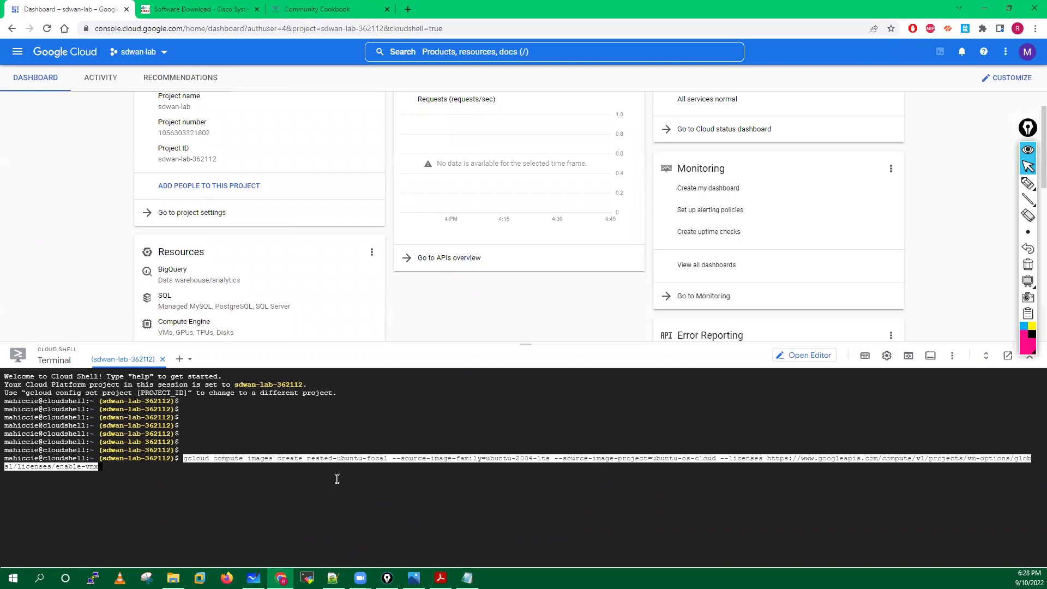
key(alt+Tab)
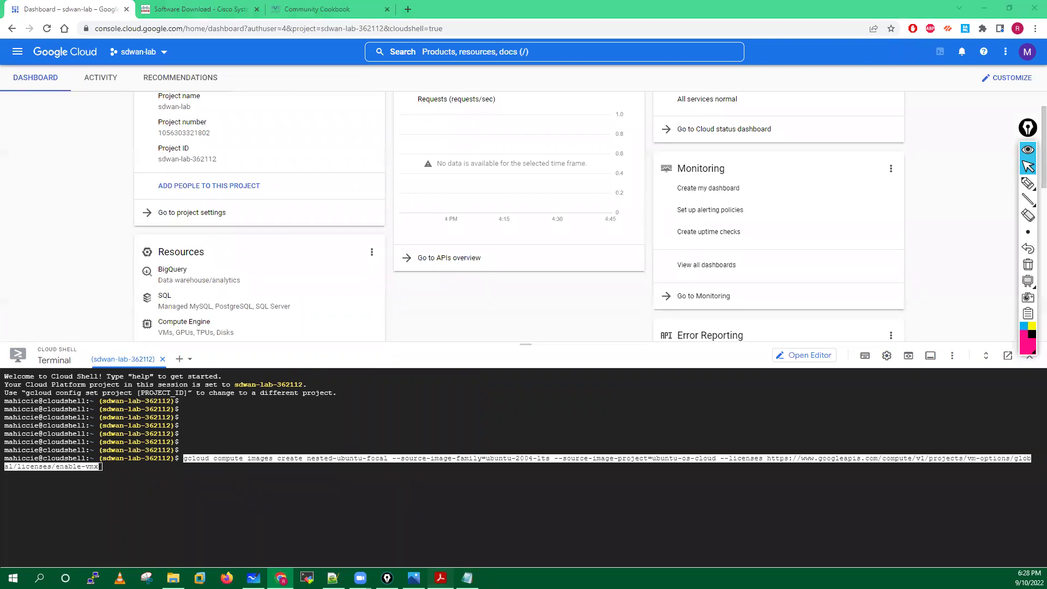
scroll(529, 449, down, 2)
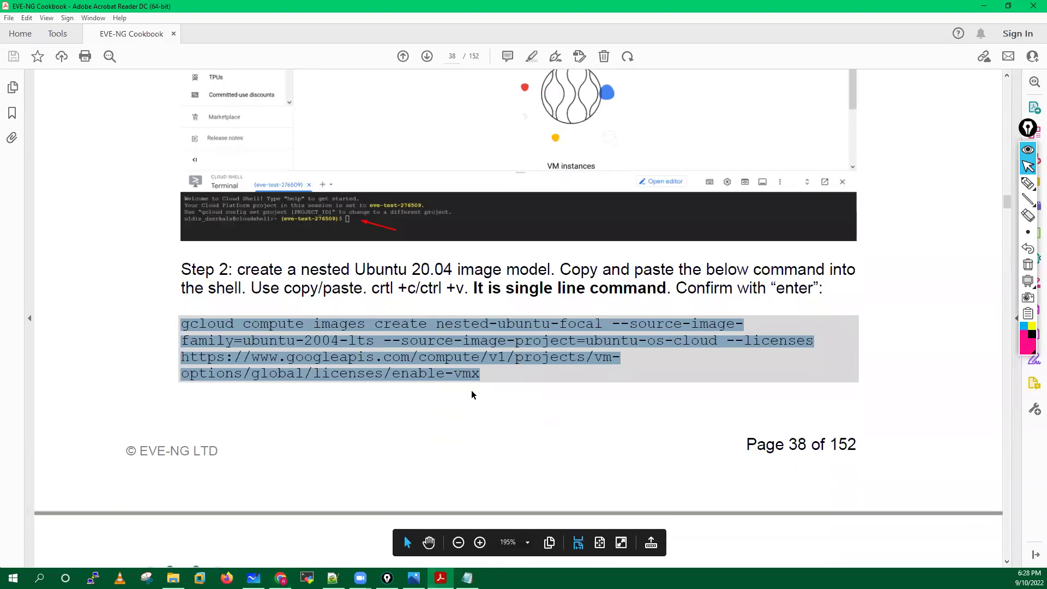
- Scroll through Step 2 of the cookbook on page 38
scroll(405, 365, down, 4)
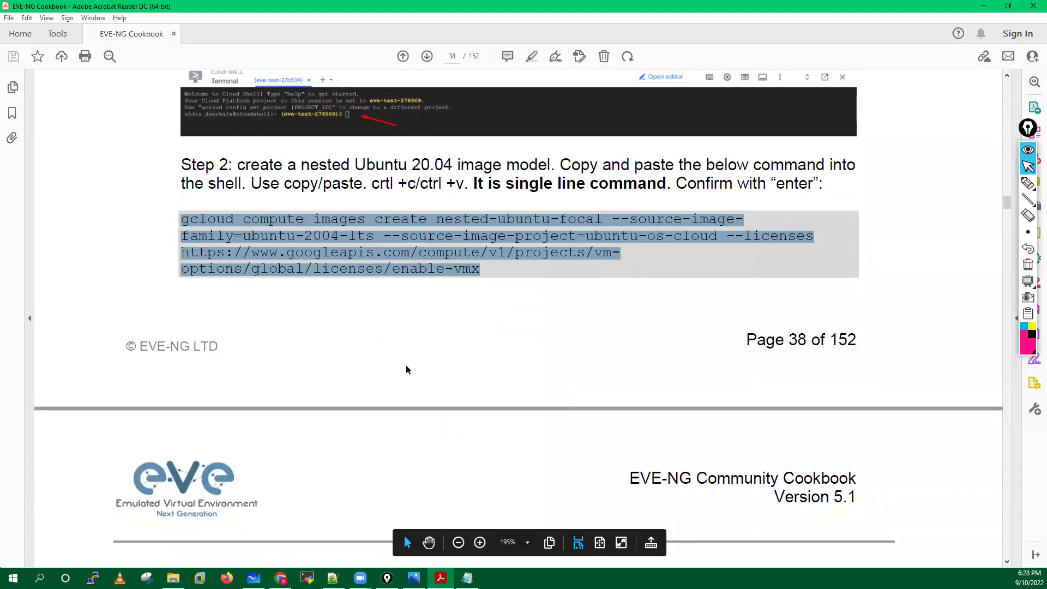
scroll(408, 369, up, 2)
scroll(406, 370, down, 7)
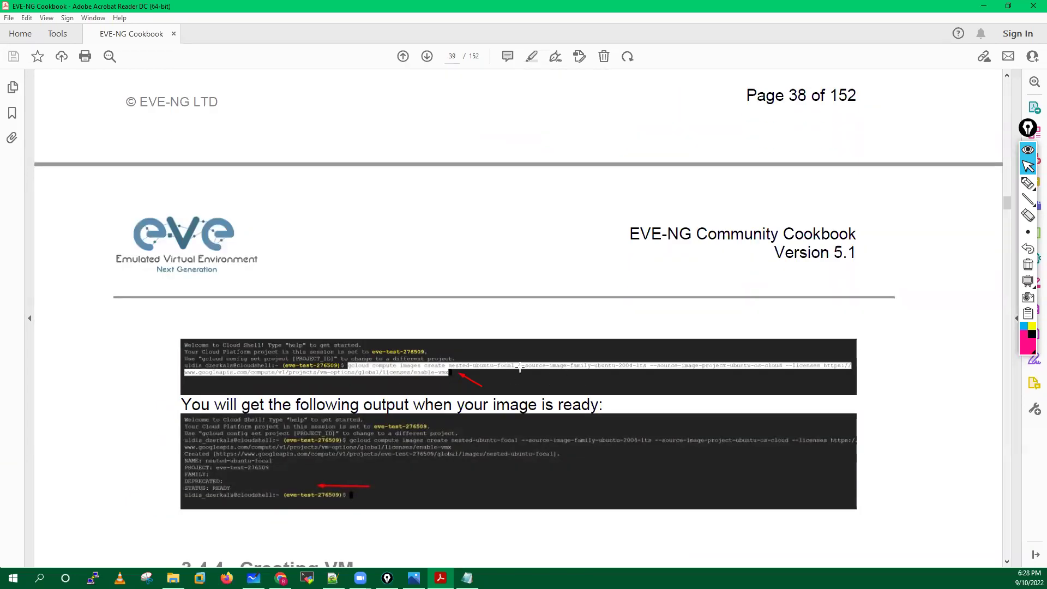
scroll(424, 384, down, 1)
scroll(425, 379, down, 1)
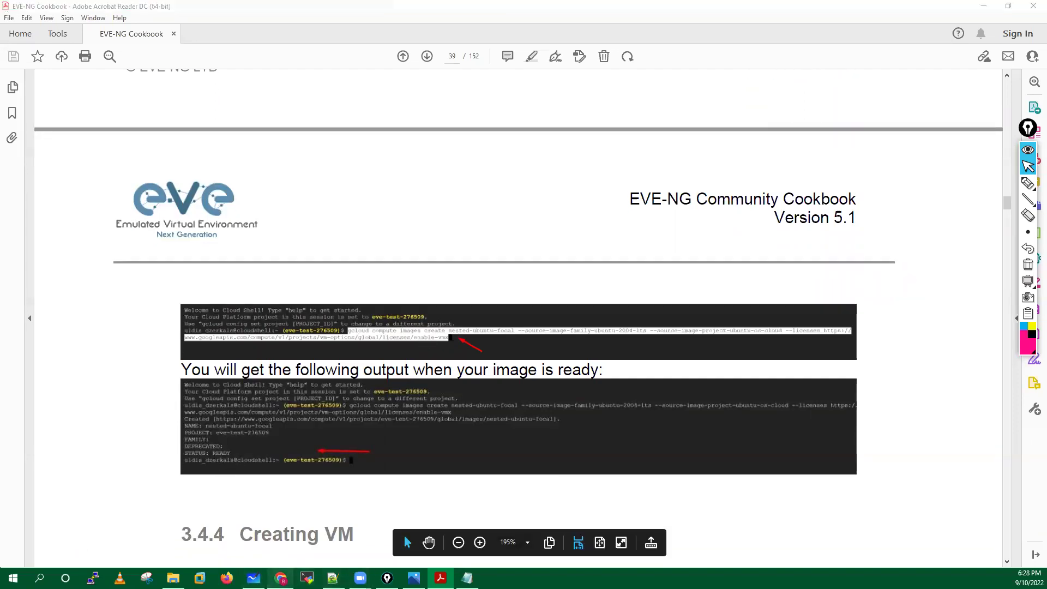
- Run the pasted image-creation command and authorize Cloud Shell to use your credentials
click(280, 578)
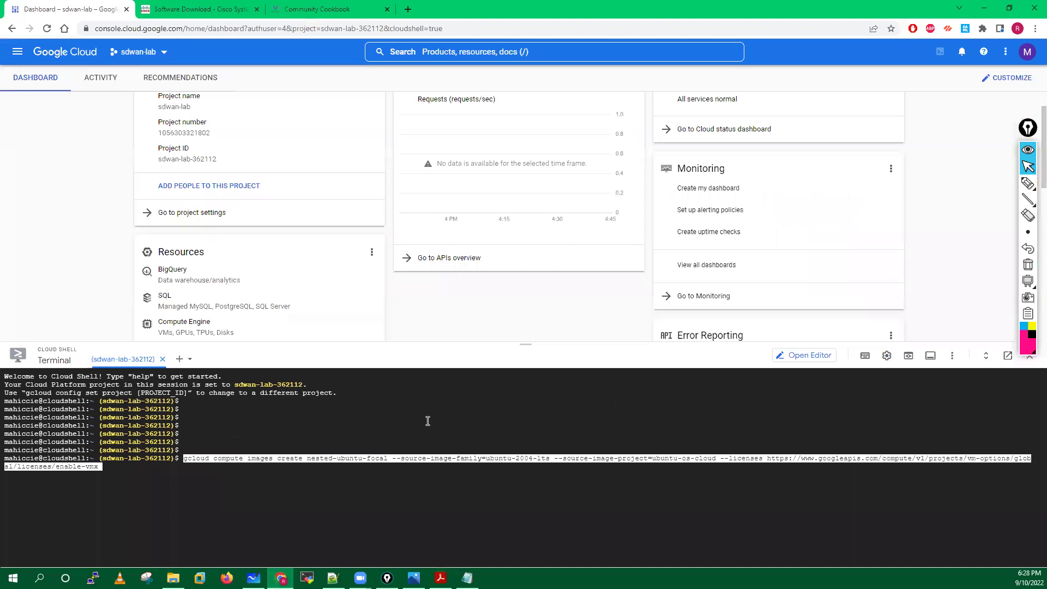
key(Return)
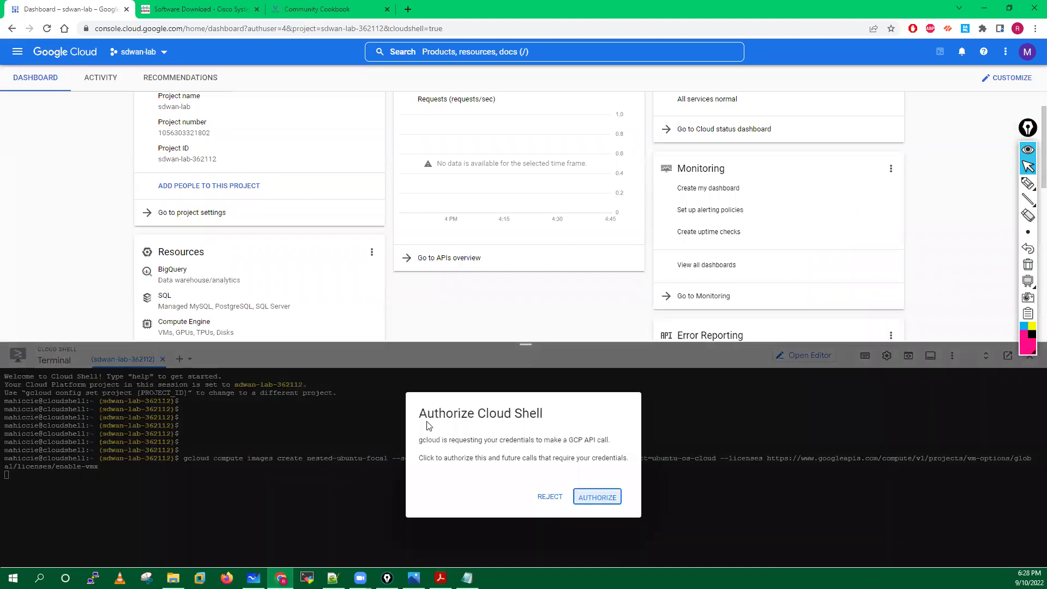
click(596, 497)
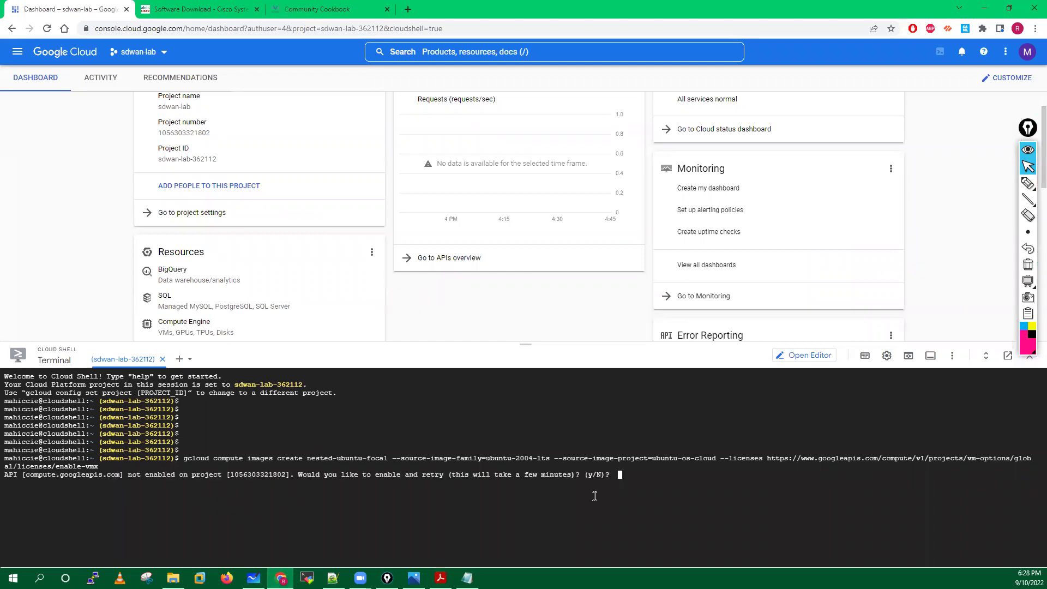
- Answer y to enable compute.googleapis.com and retry the image creation
text(y)
key(Return)
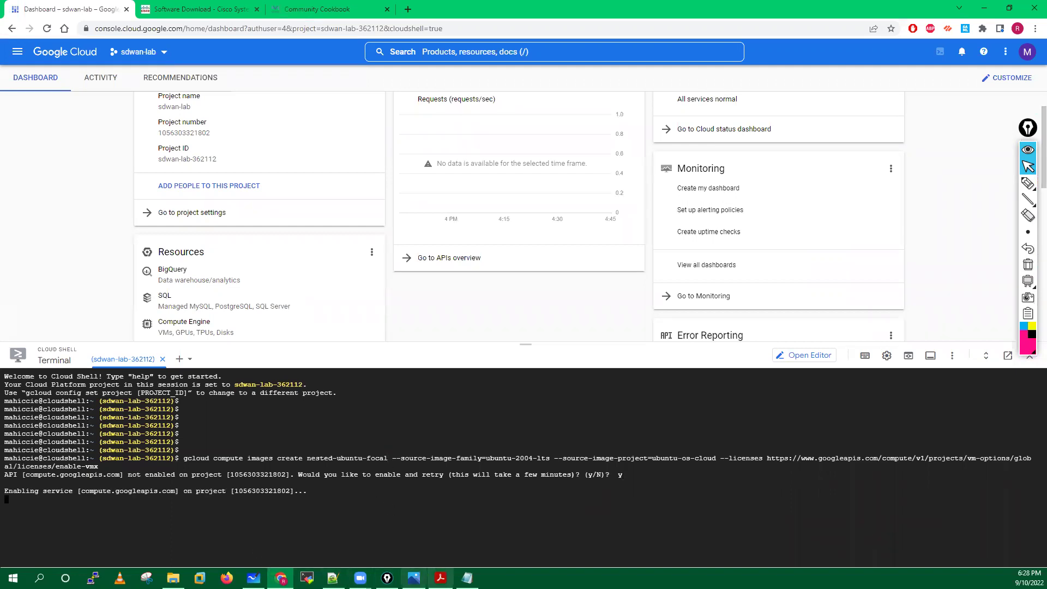
click(441, 578)
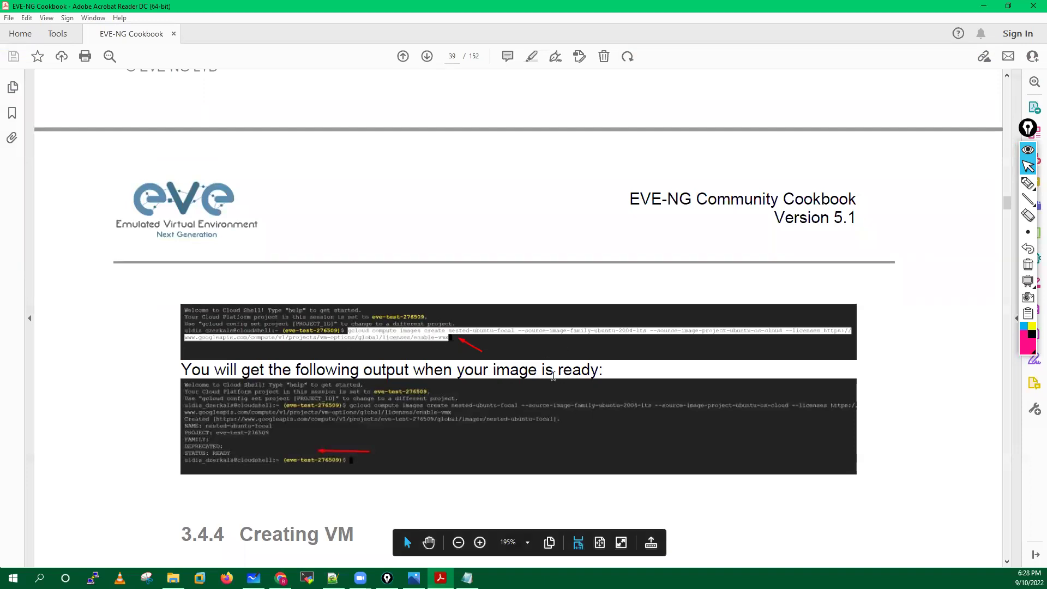
- Scroll cookbook pages 38–39 for the image-ready output and Creating VM section
scroll(566, 401, down, 1)
scroll(567, 400, up, 6)
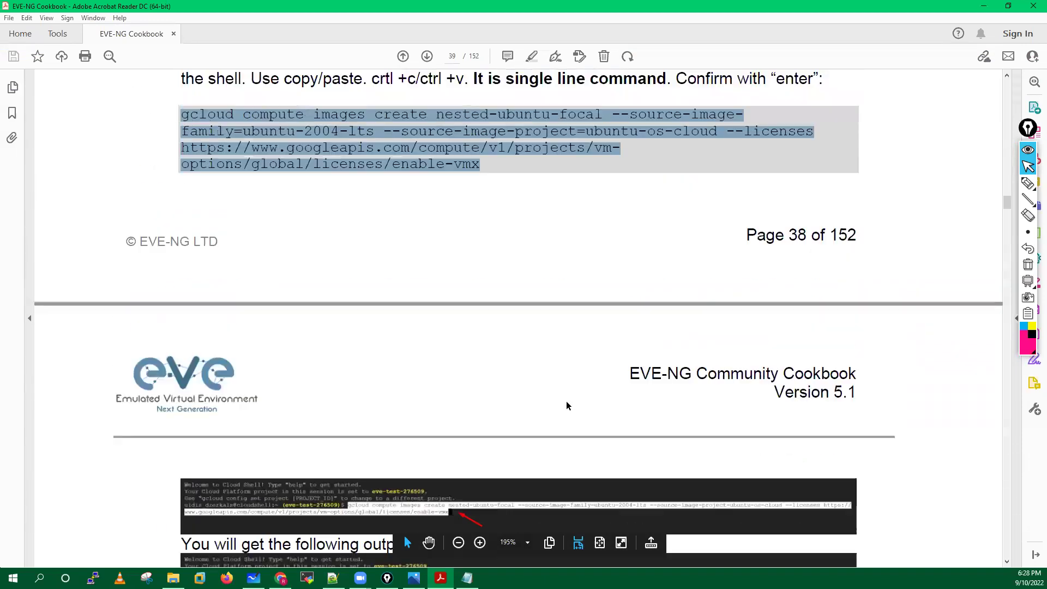
scroll(566, 406, down, 6)
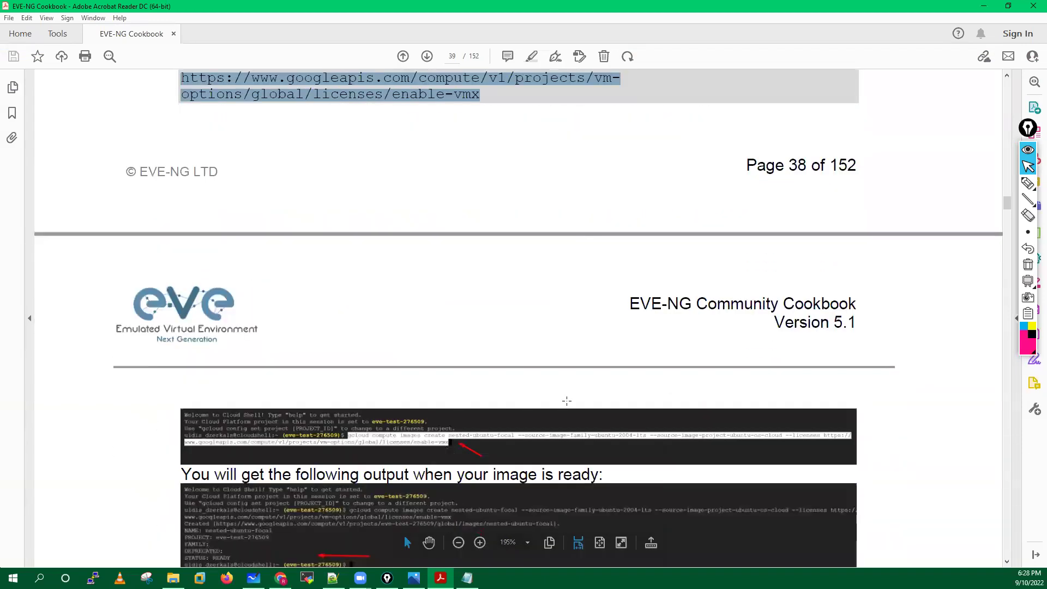
scroll(566, 401, down, 2)
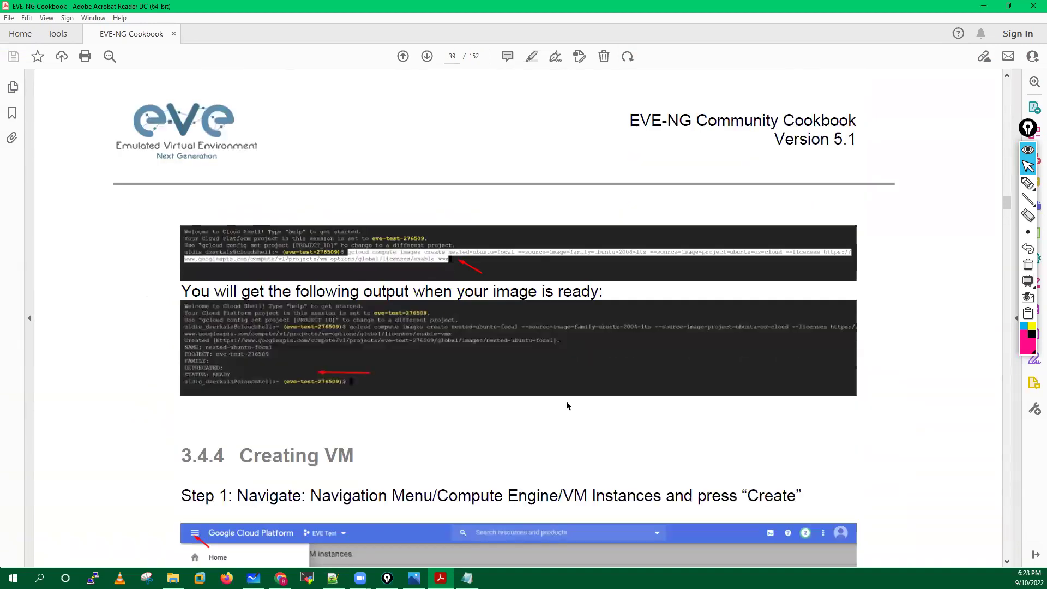
scroll(566, 402, down, 1)
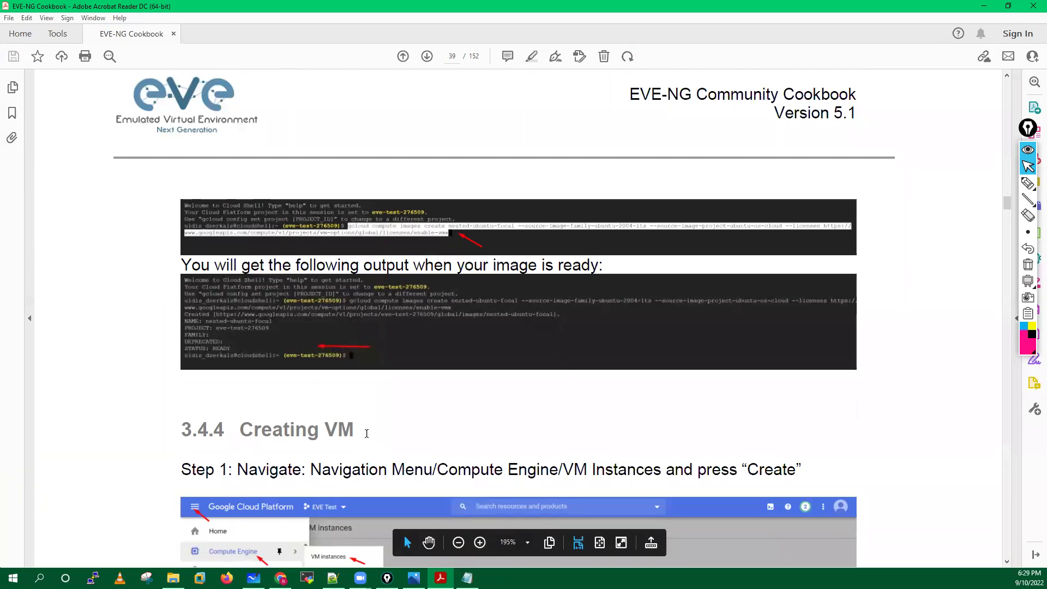
click(280, 578)
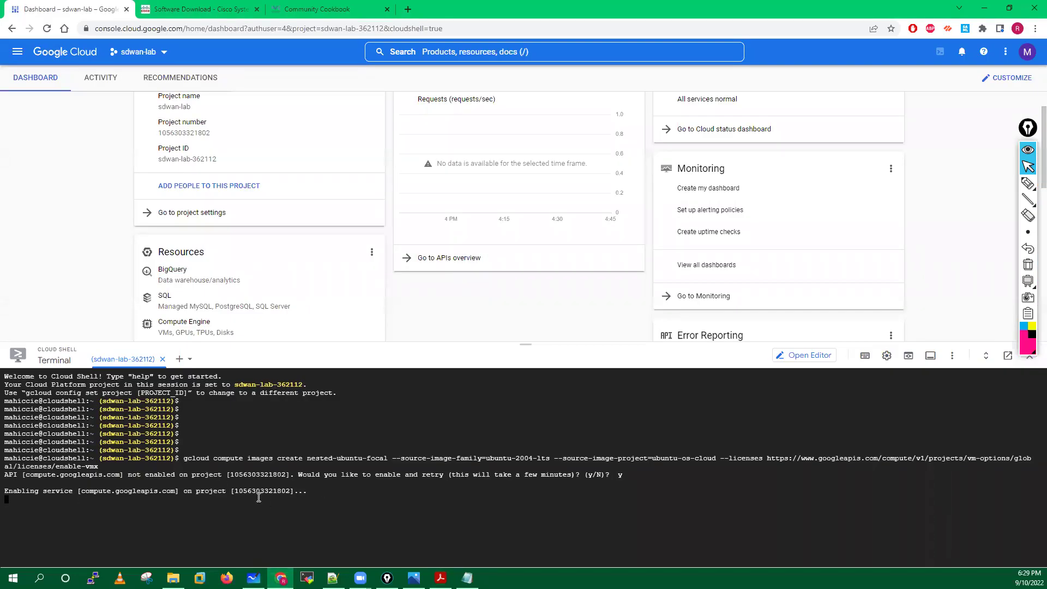
- Circle the --source-image-project flag and vm-options path with the annotation pen, then clear the marks
mouse_move(1025, 186)
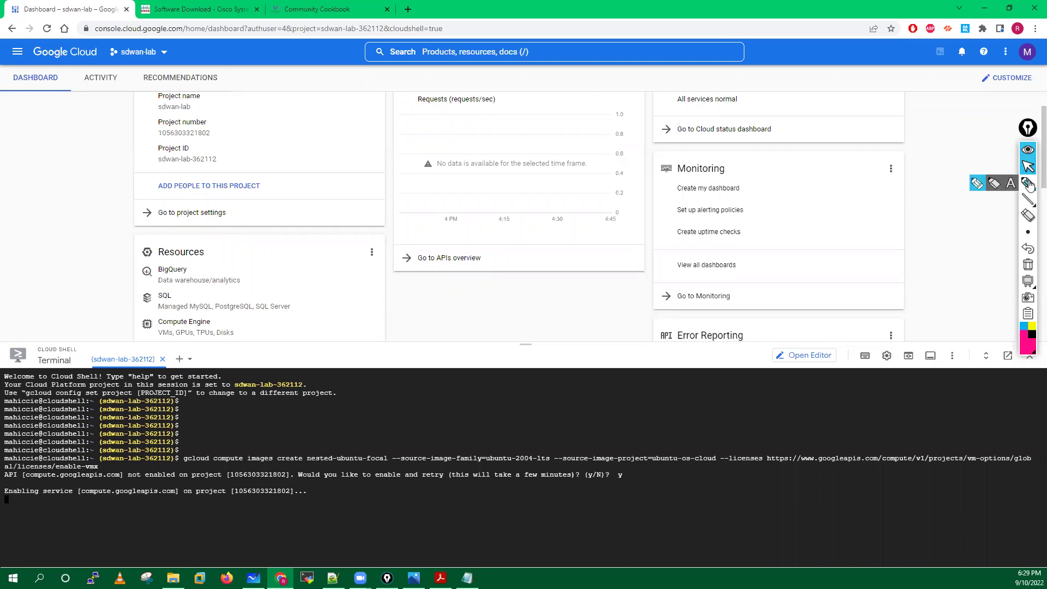
click(979, 185)
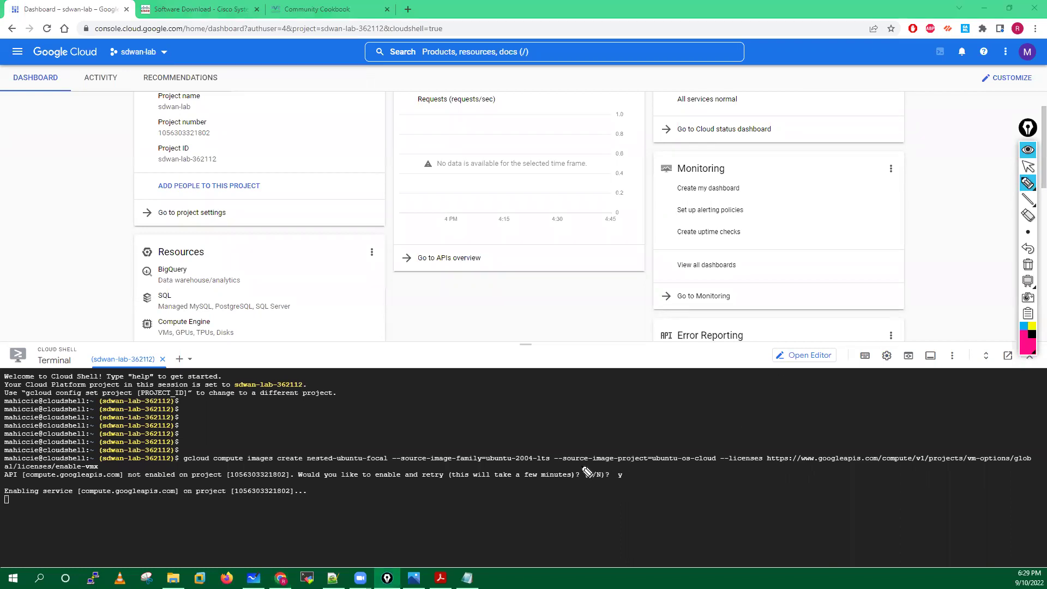
mouse_move(596, 471)
mouse_down()
mouse_move(599, 457)
mouse_move(627, 464)
mouse_up()
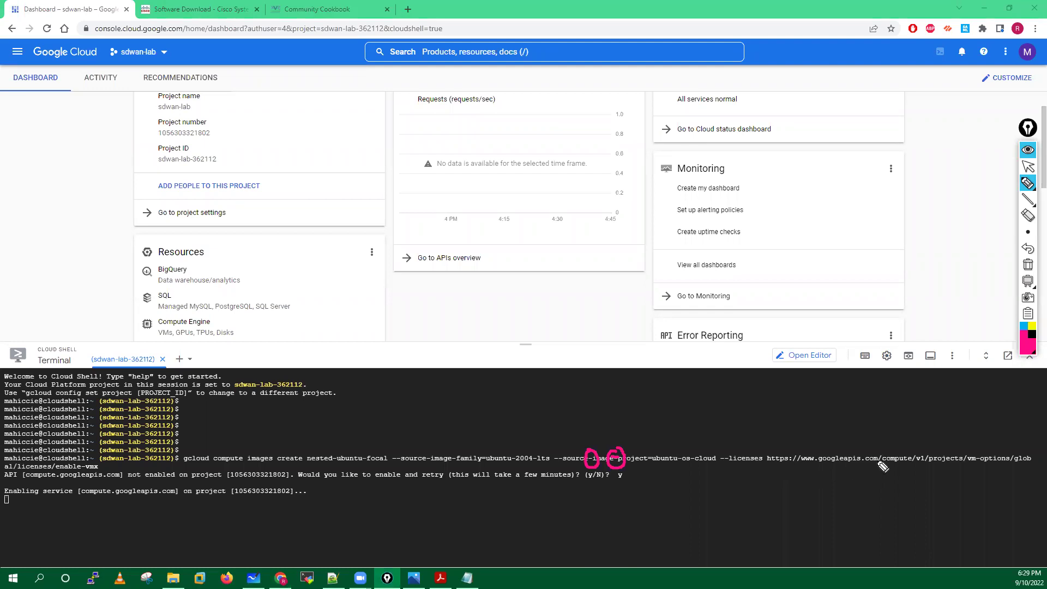
mouse_move(979, 457)
mouse_down()
mouse_move(986, 466)
mouse_move(982, 453)
mouse_up()
click(1028, 266)
click(1027, 180)
click(1028, 168)
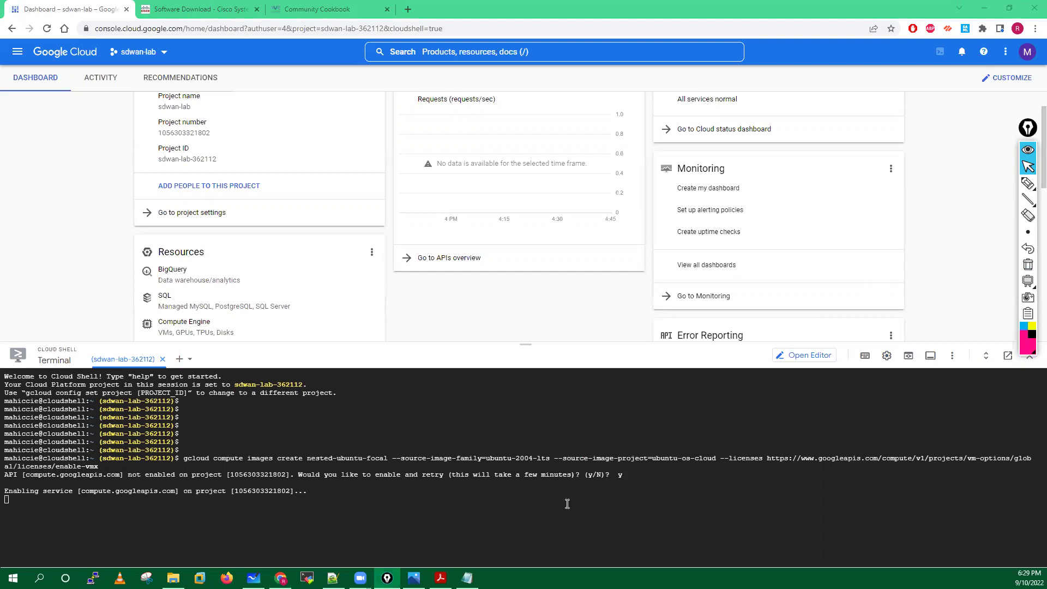
click(467, 578)
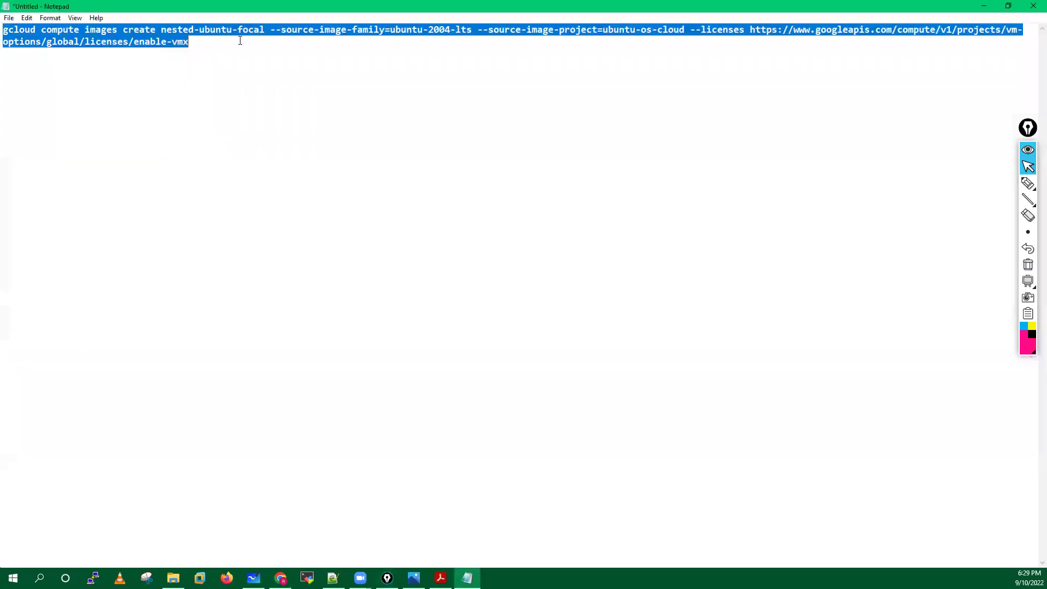
- Copy the clean gcloud command from the Notepad document
right_click(130, 40)
click(160, 71)
click(333, 578)
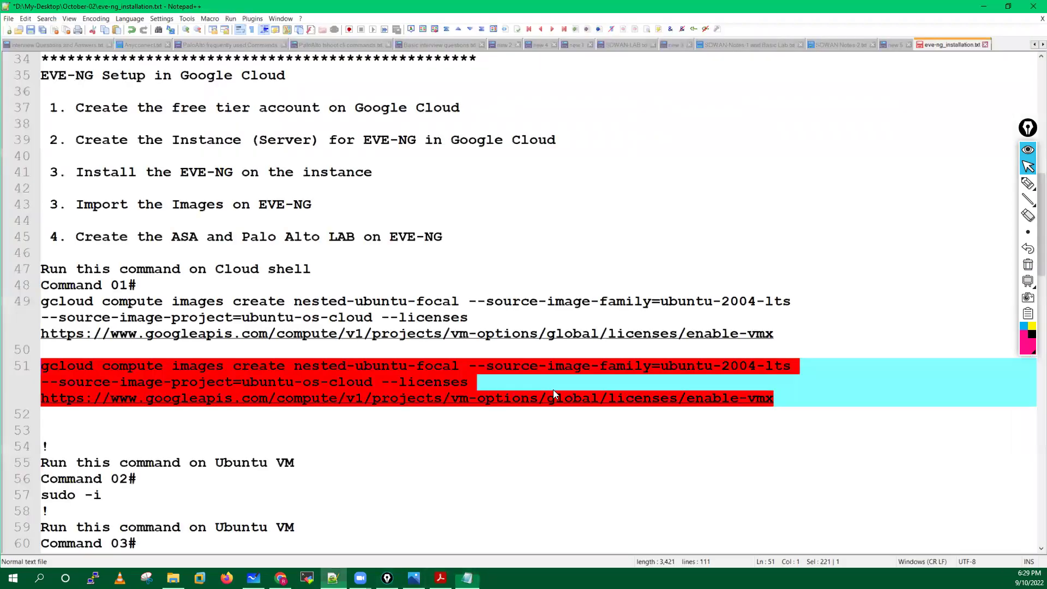
- Replace lines 49–51 with the clean command and remove the extra space before --source-image-project
drag(788, 401, 20, 303)
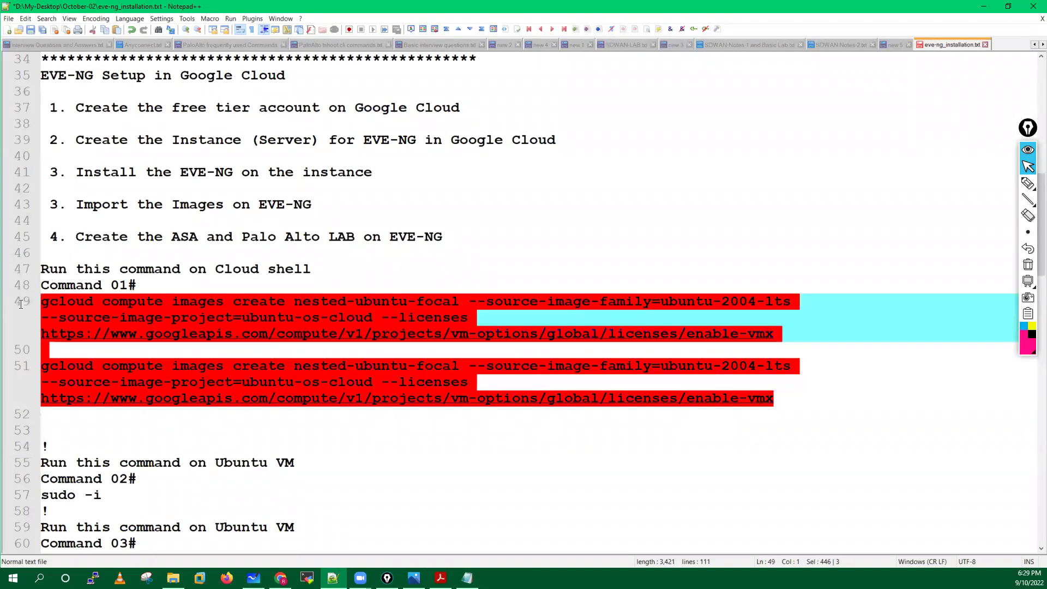
key(Delete)
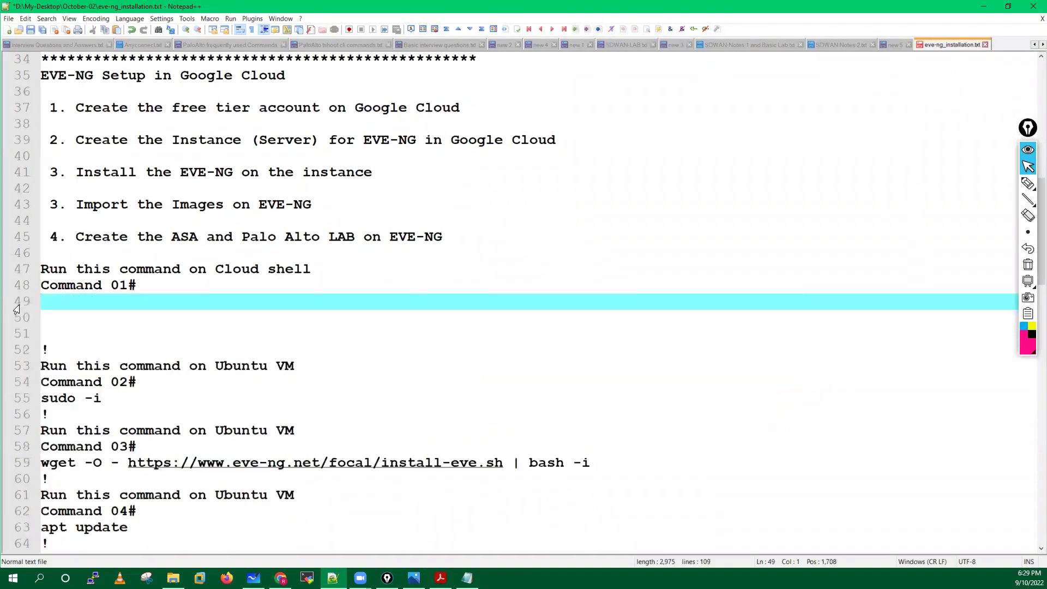
key(ctrl+v)
click(42, 315)
key(BackSpace)
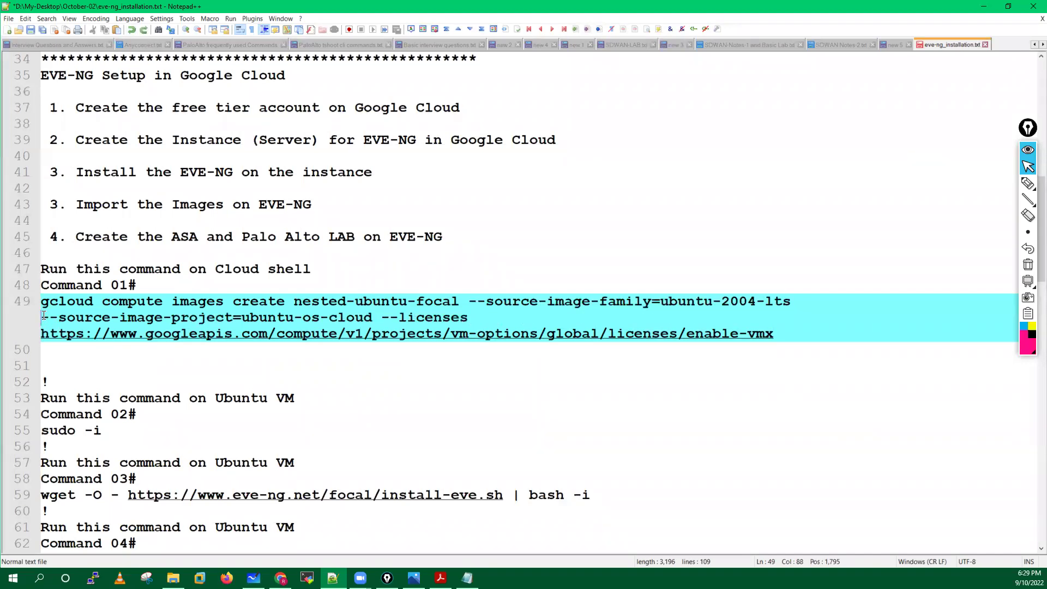
key(BackSpace)
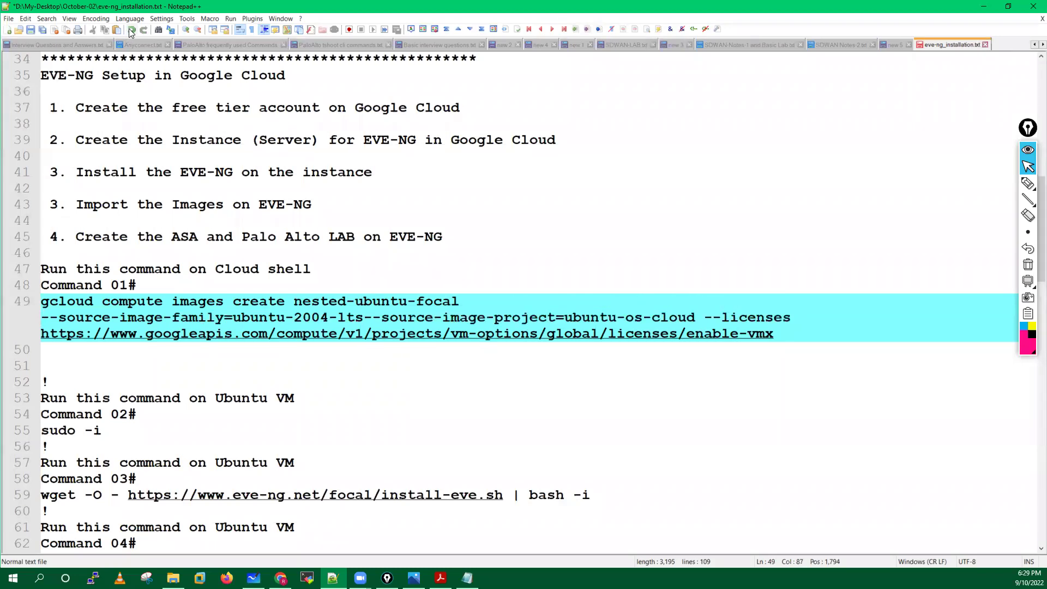
click(983, 6)
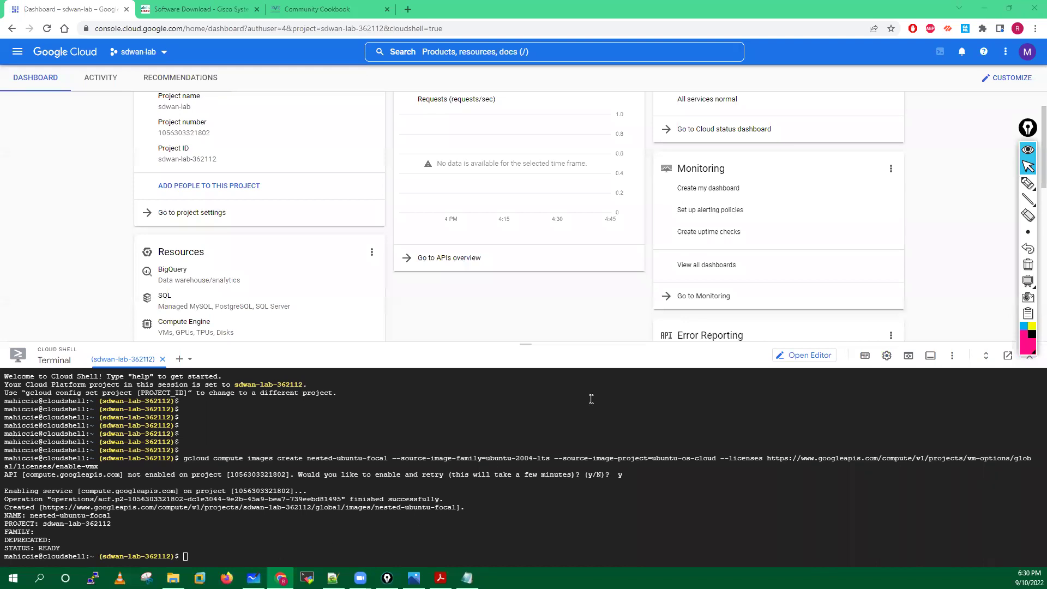
- Enlarge the Cloud Shell terminal and circle the gcloud command output down to STATUS: READY
drag(525, 344, 526, 279)
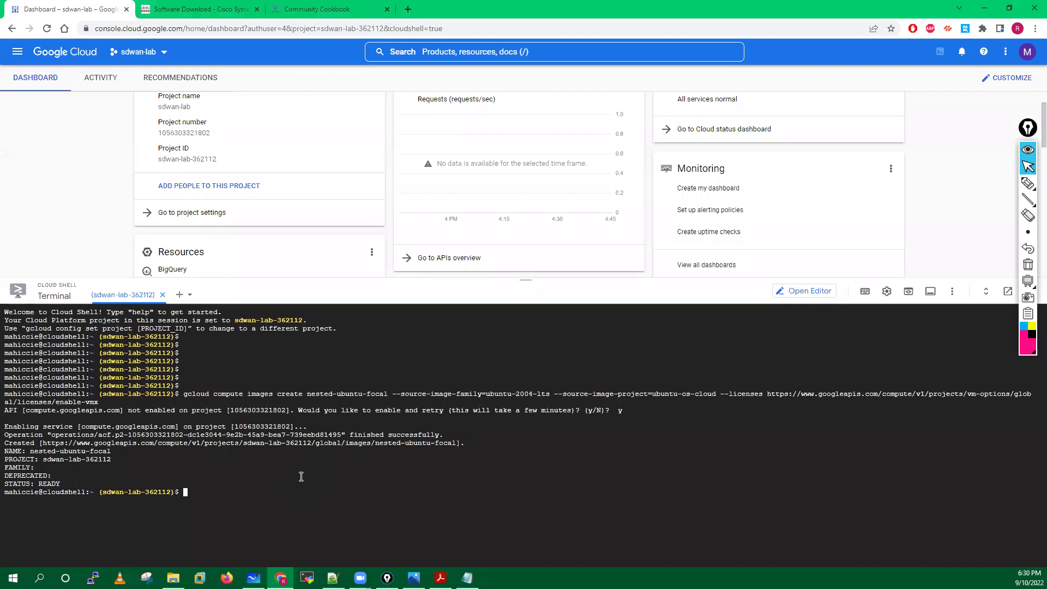
mouse_move(1027, 184)
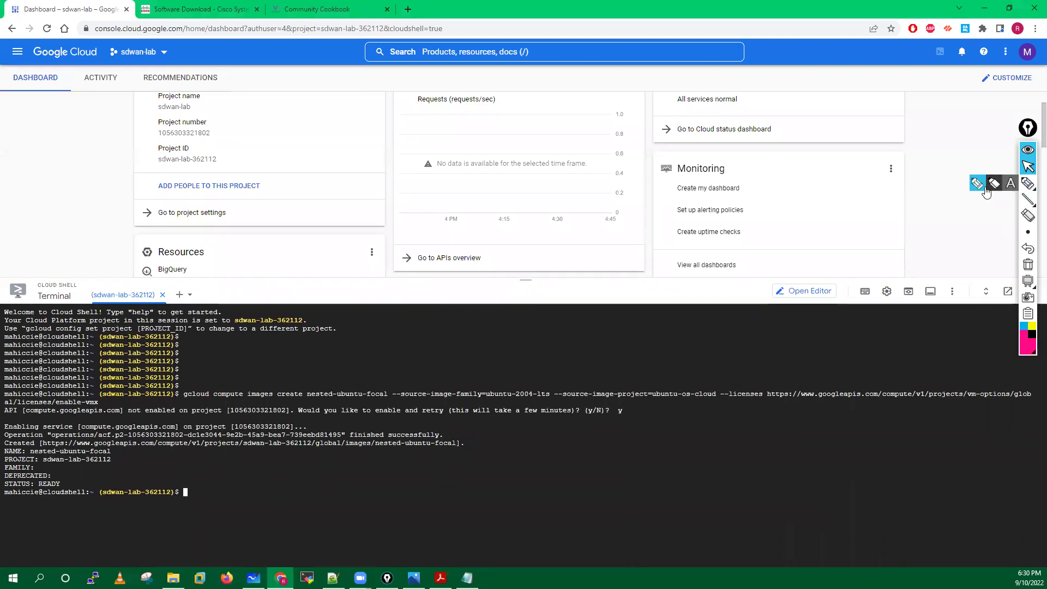
click(985, 187)
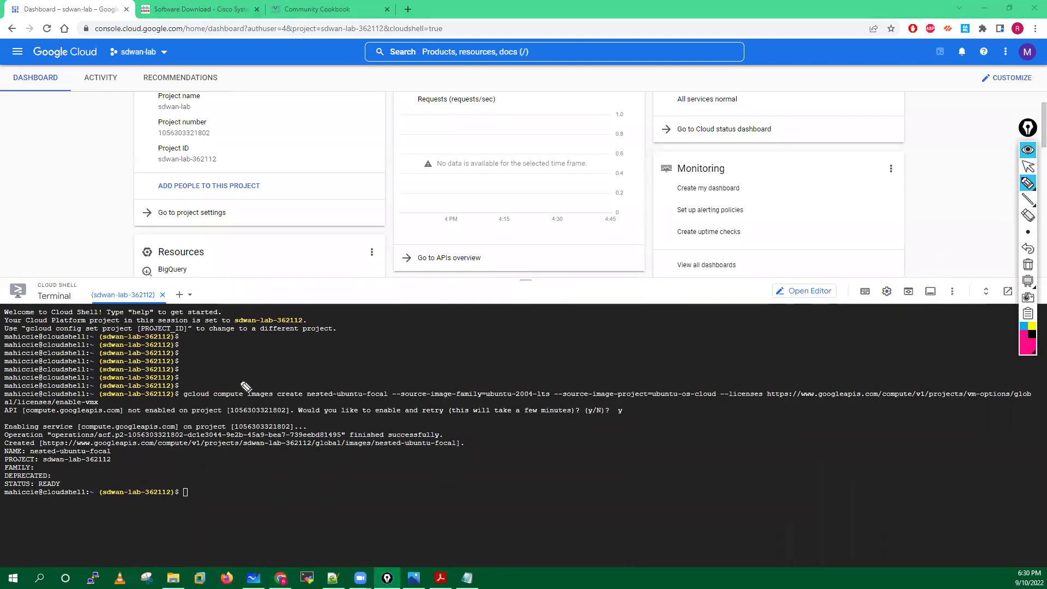
drag(195, 382, 192, 407)
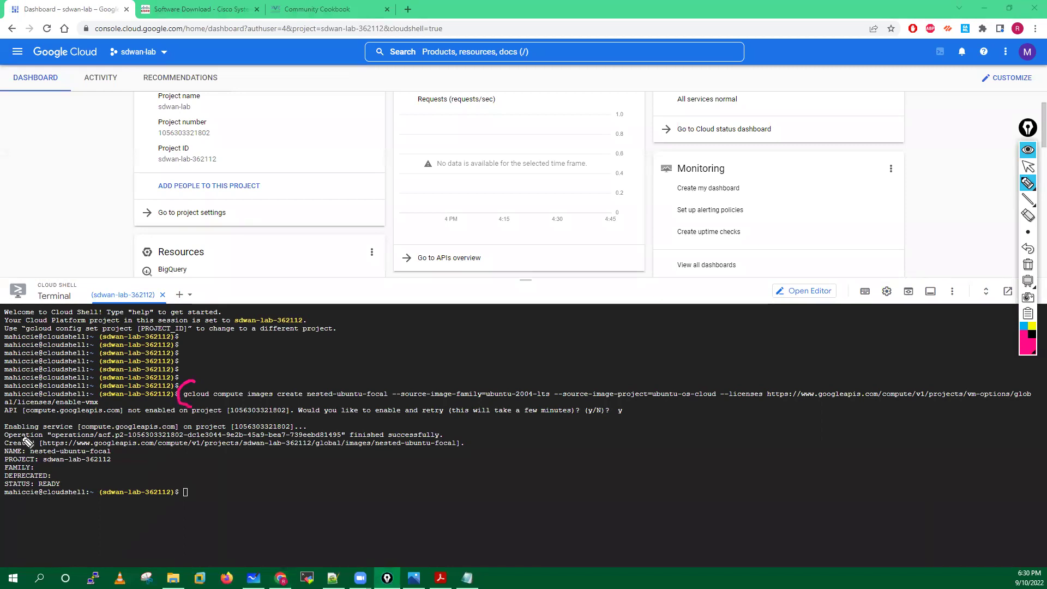
mouse_move(23, 418)
mouse_down()
mouse_move(6, 436)
mouse_move(59, 496)
mouse_move(102, 444)
mouse_move(16, 421)
mouse_up()
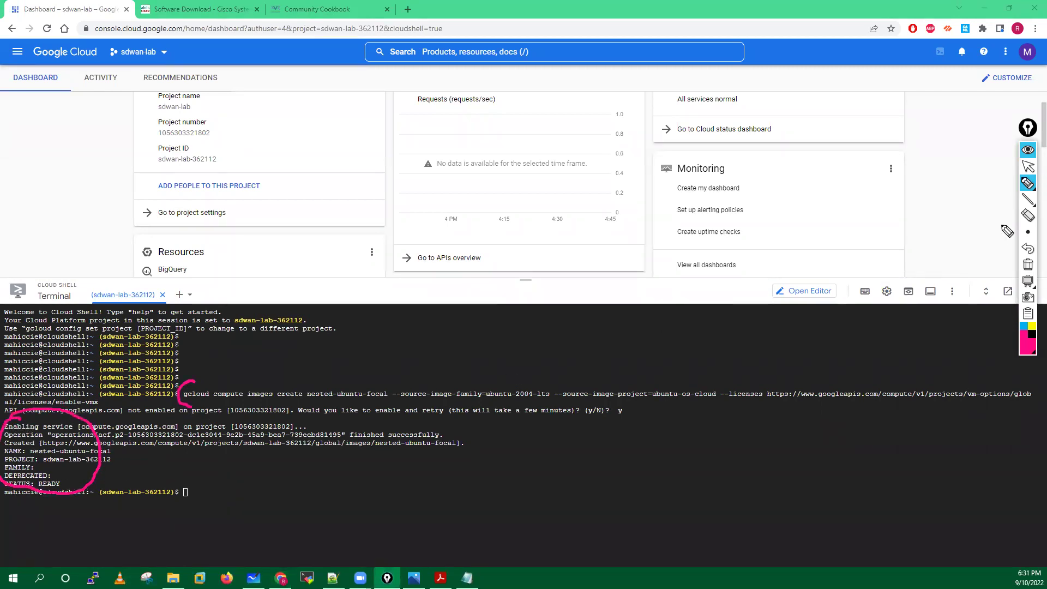
- Mark the STATUS: READY line, clear the annotations, and bring up the EVE-NG Cookbook PDF
click(1027, 265)
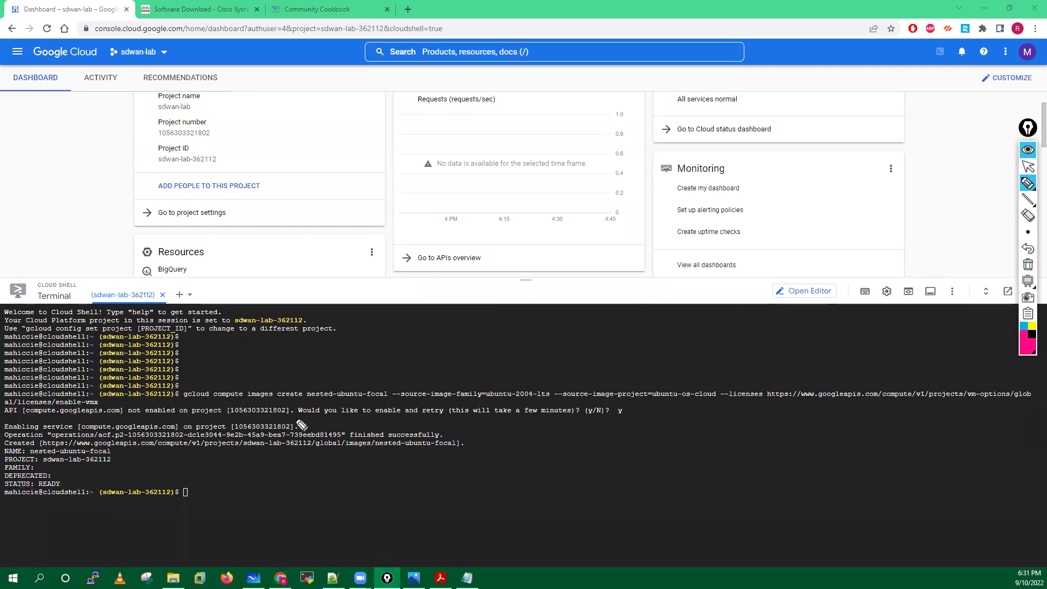
mouse_move(106, 480)
mouse_down()
mouse_move(7, 484)
mouse_move(25, 504)
mouse_move(64, 475)
mouse_move(31, 470)
mouse_up()
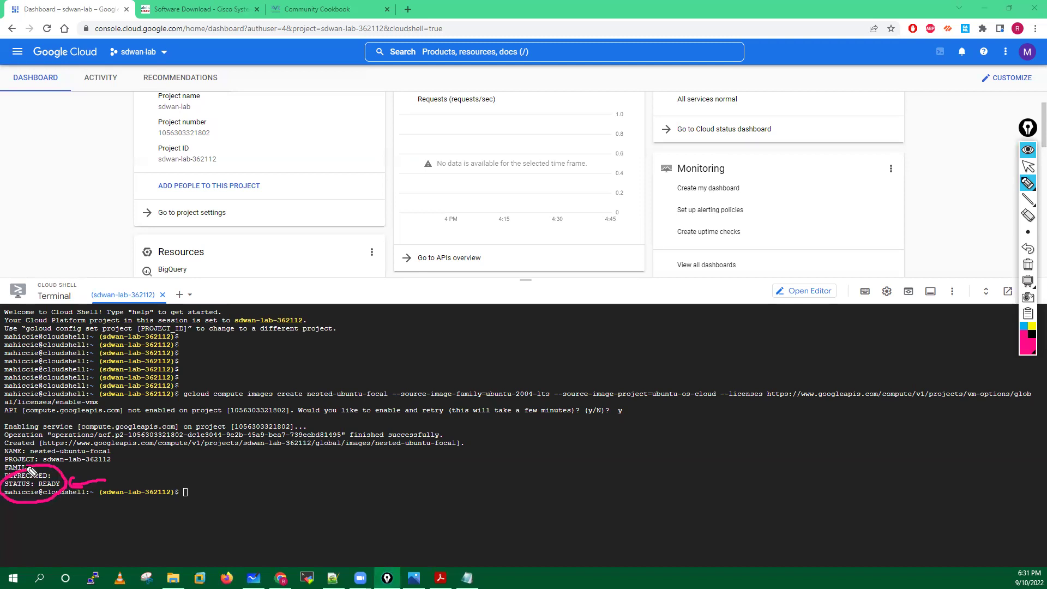
click(1028, 265)
click(1027, 168)
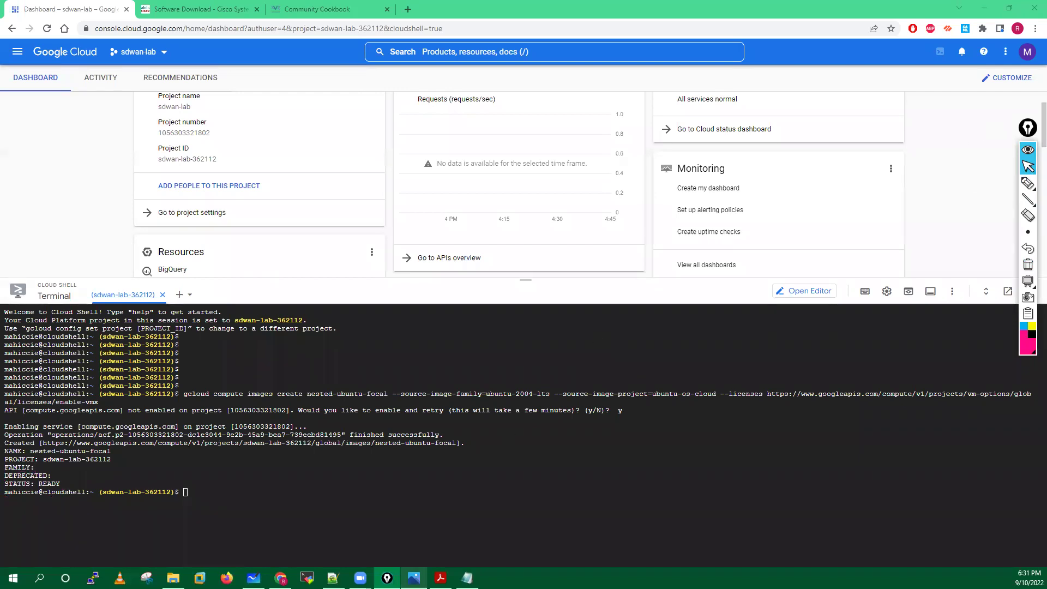
click(441, 578)
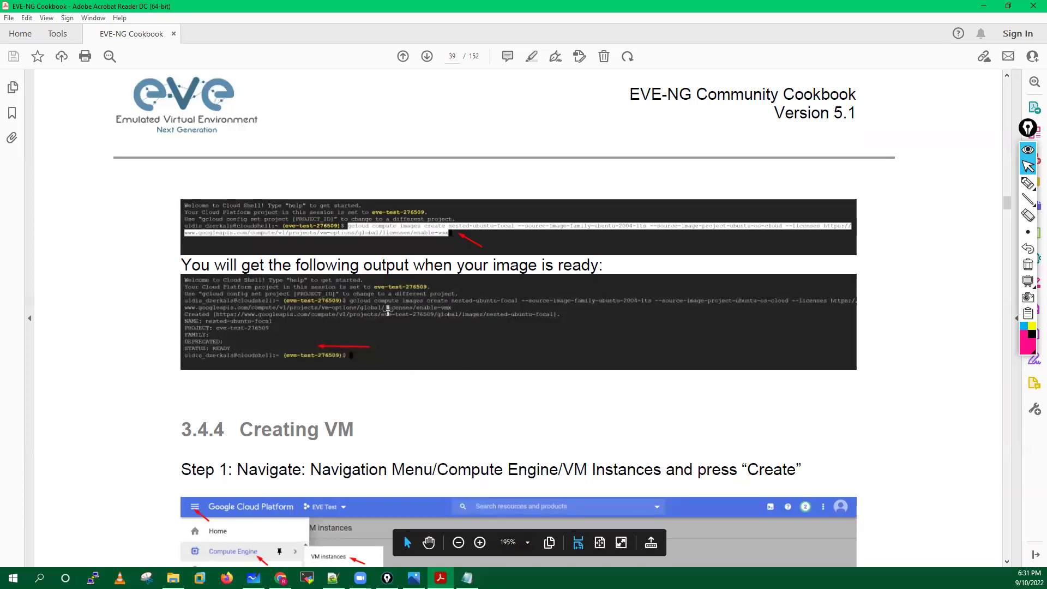
- Highlight and circle the EVE logo on the cookbook page and draw an arrow beside it
mouse_move(1028, 183)
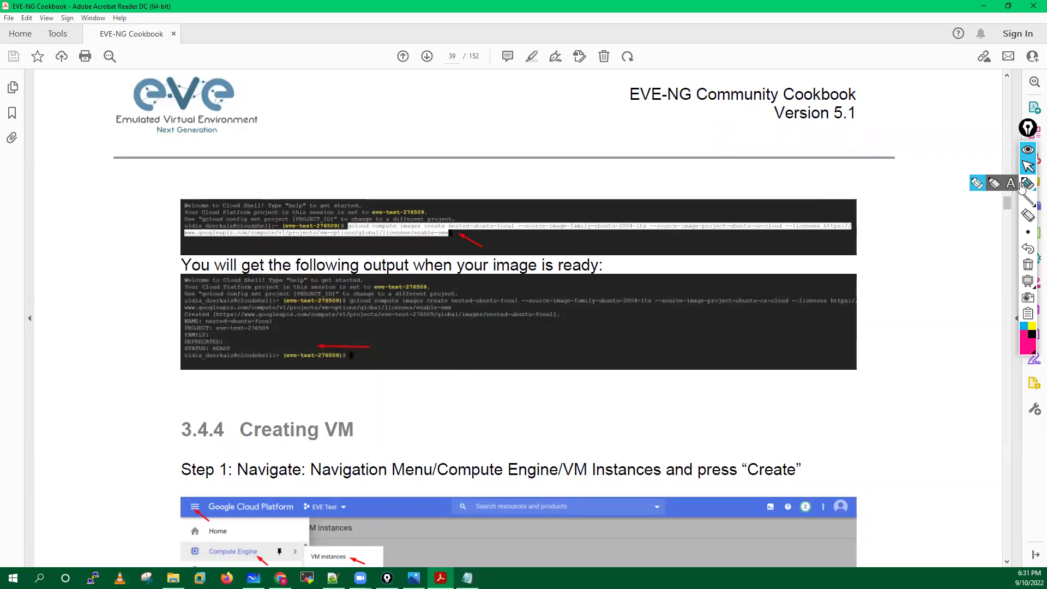
click(977, 186)
drag(313, 115, 327, 143)
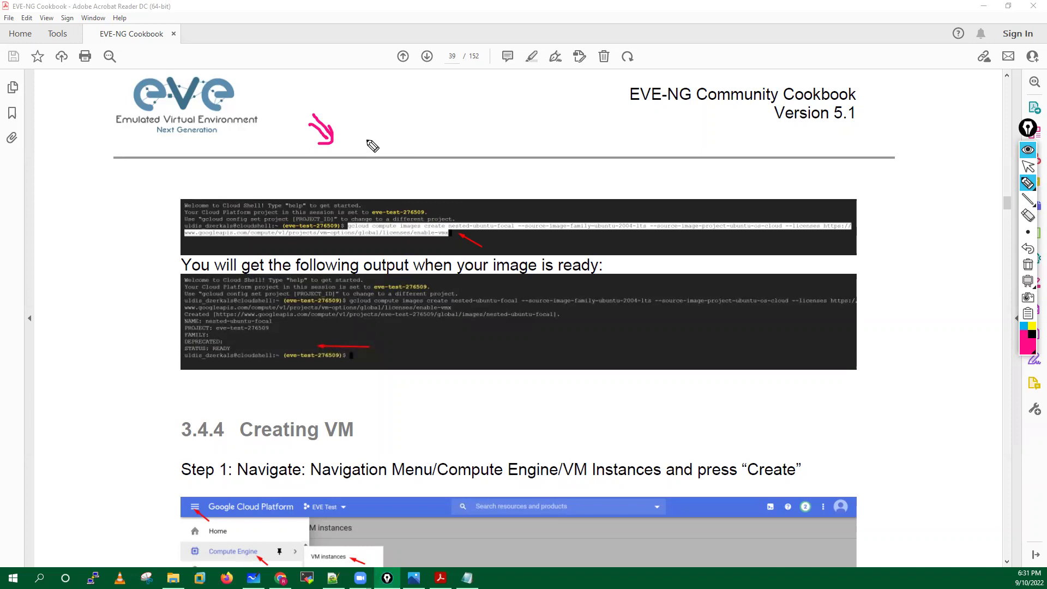
mouse_move(173, 68)
mouse_down()
mouse_move(131, 154)
mouse_move(137, 59)
mouse_up()
click(390, 114)
mouse_move(386, 101)
mouse_down()
mouse_move(415, 99)
mouse_move(389, 113)
mouse_up()
mouse_move(467, 92)
mouse_down()
mouse_move(462, 107)
mouse_move(510, 104)
mouse_move(524, 75)
mouse_move(545, 115)
mouse_up()
- Handwrite 'Monday' and 'su' beside the arrow, then clear all ink annotations
click(469, 99)
mouse_move(546, 68)
mouse_down()
mouse_move(461, 87)
mouse_move(562, 79)
mouse_up()
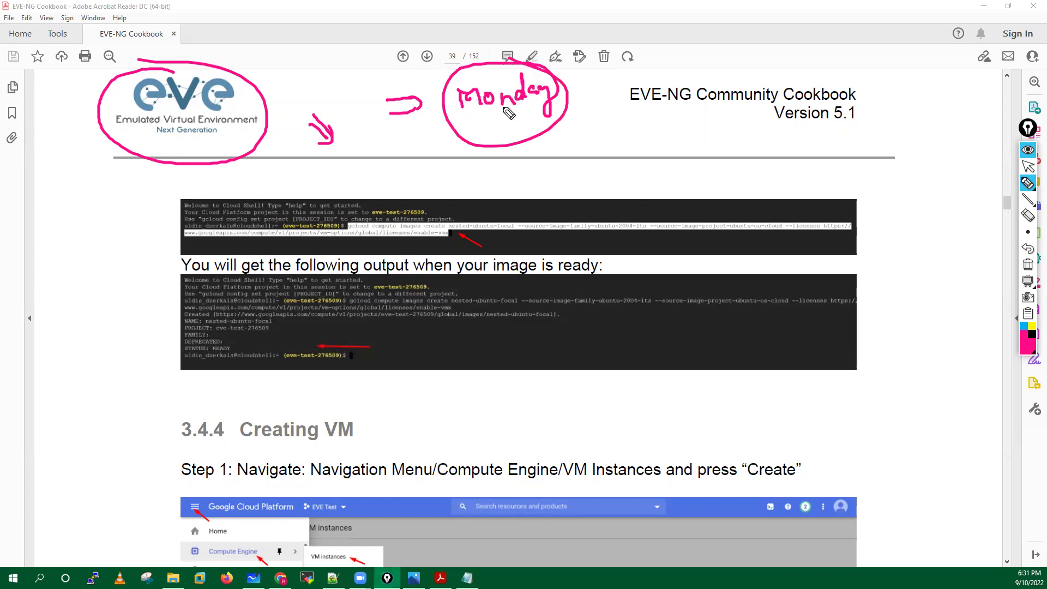
mouse_move(483, 125)
mouse_down()
mouse_move(479, 140)
mouse_move(509, 123)
mouse_up()
drag(564, 99, 603, 107)
drag(480, 68, 444, 112)
drag(584, 92, 484, 115)
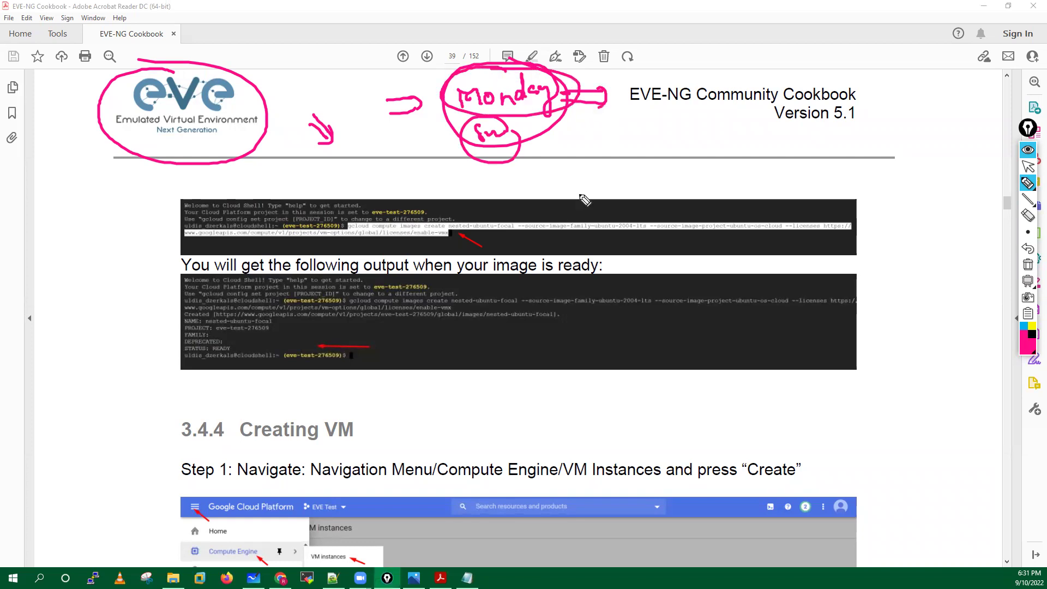
click(1028, 265)
click(1027, 168)
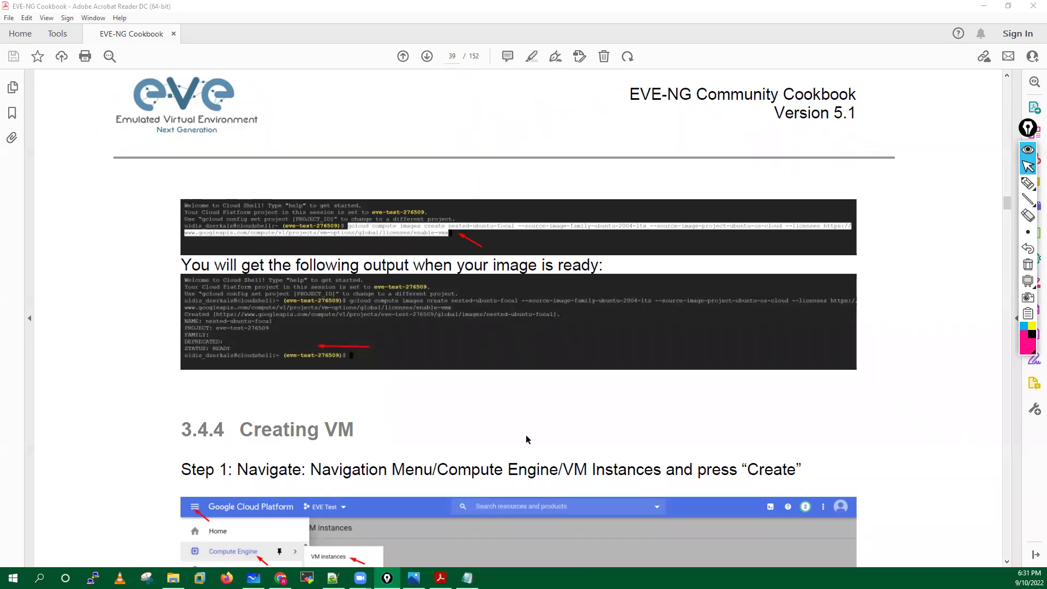
- Scroll to 3.4.4 Creating VM and select Step 1's 'Navigation Menu/Compute Engine/VM Instances' path
scroll(545, 463, down, 5)
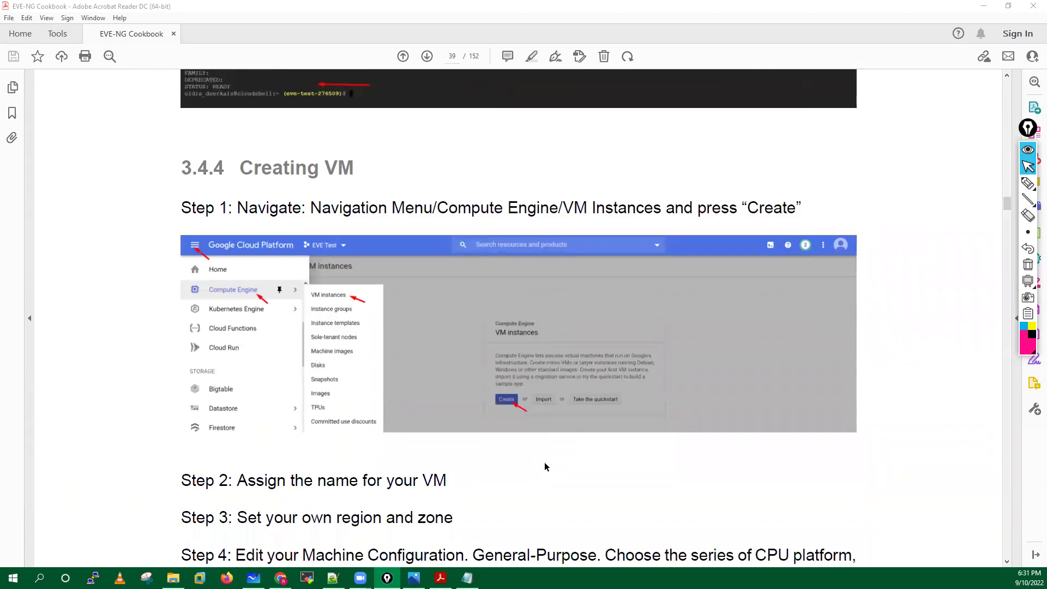
scroll(546, 466, down, 2)
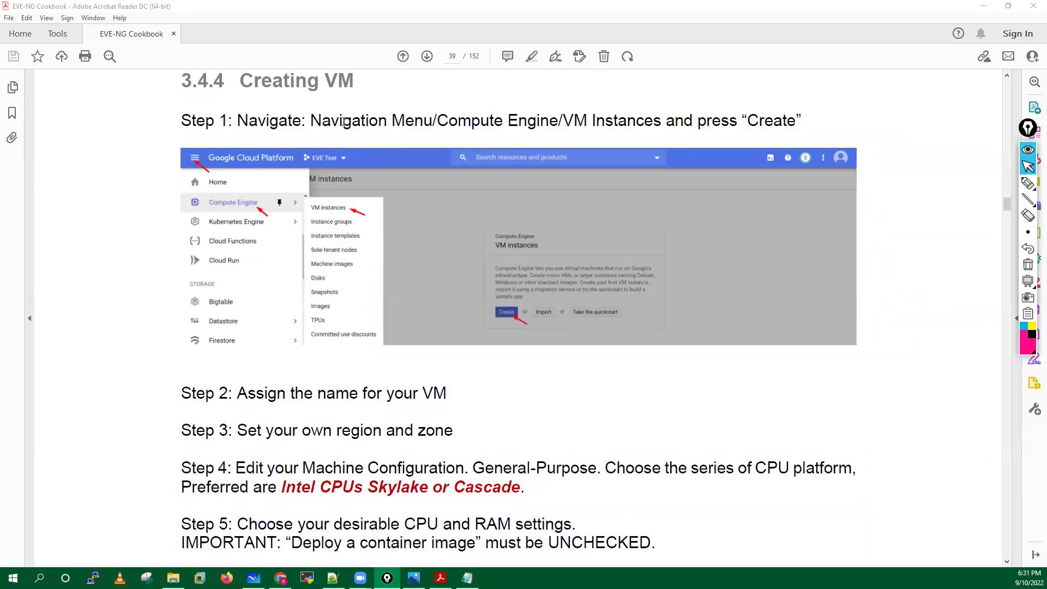
mouse_move(312, 120)
mouse_down()
mouse_move(659, 125)
mouse_move(652, 130)
mouse_up()
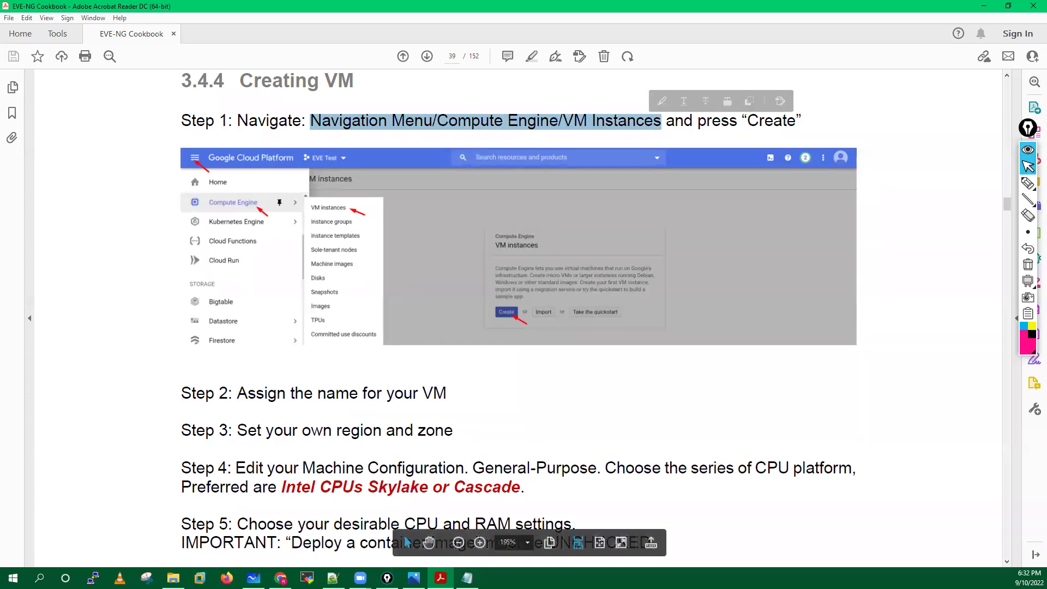
key(alt+Tab)
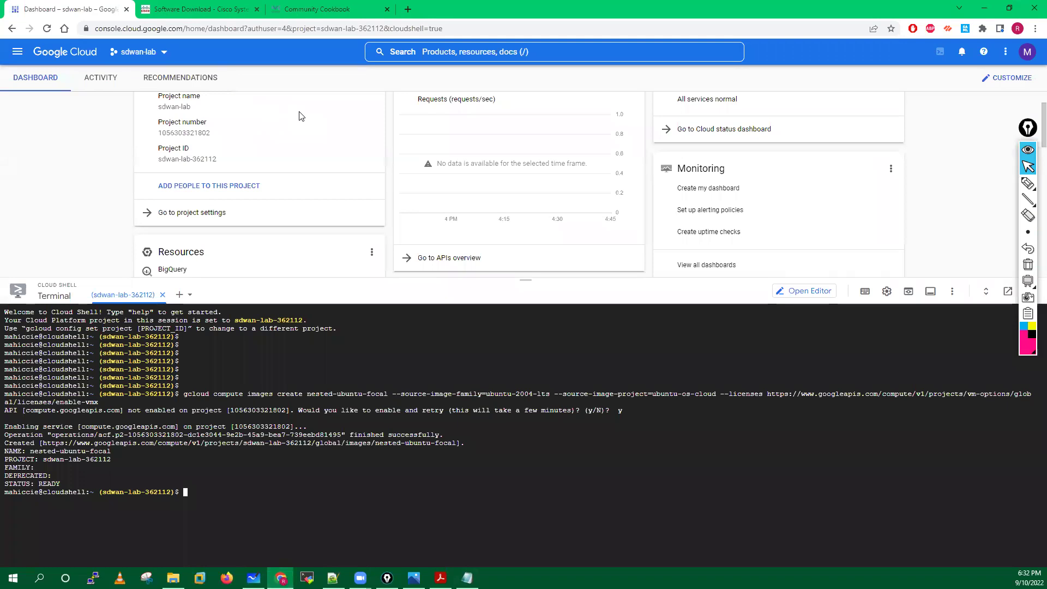
- Go to Compute Engine > VM instances and close the Cloud Shell terminal
click(16, 53)
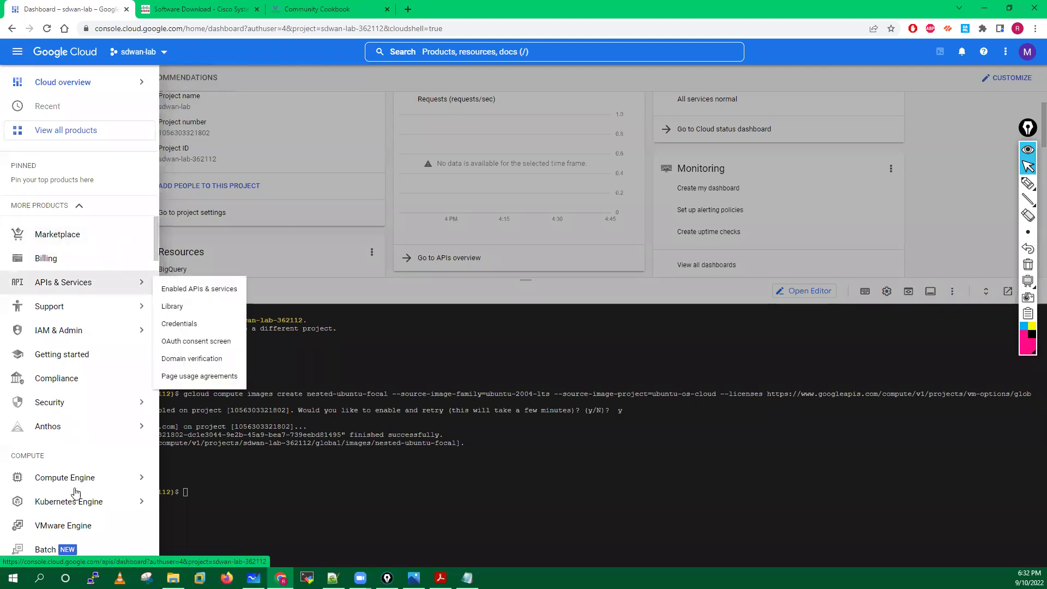
mouse_move(76, 480)
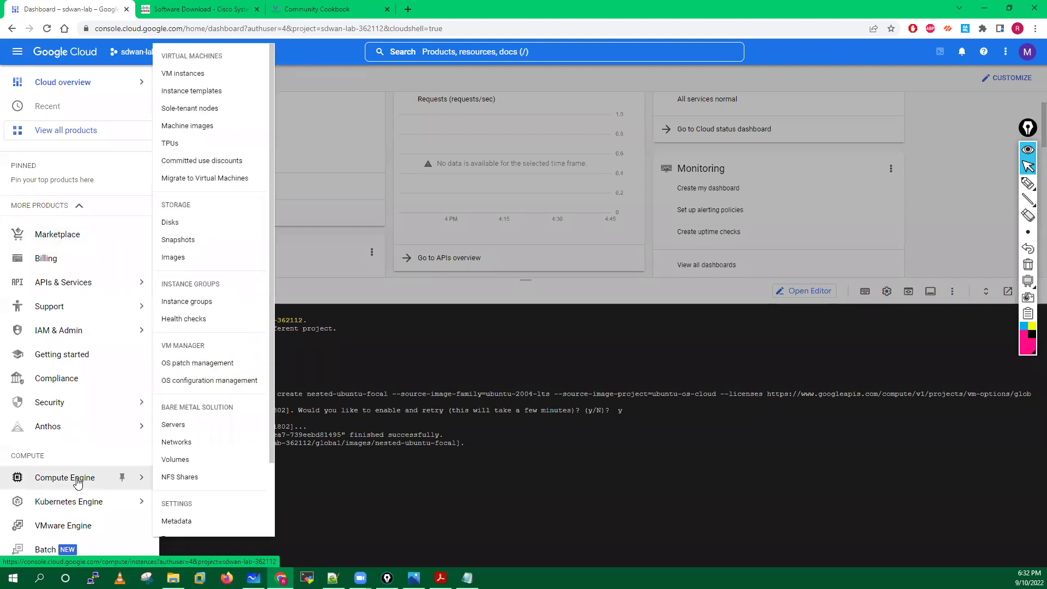
click(189, 83)
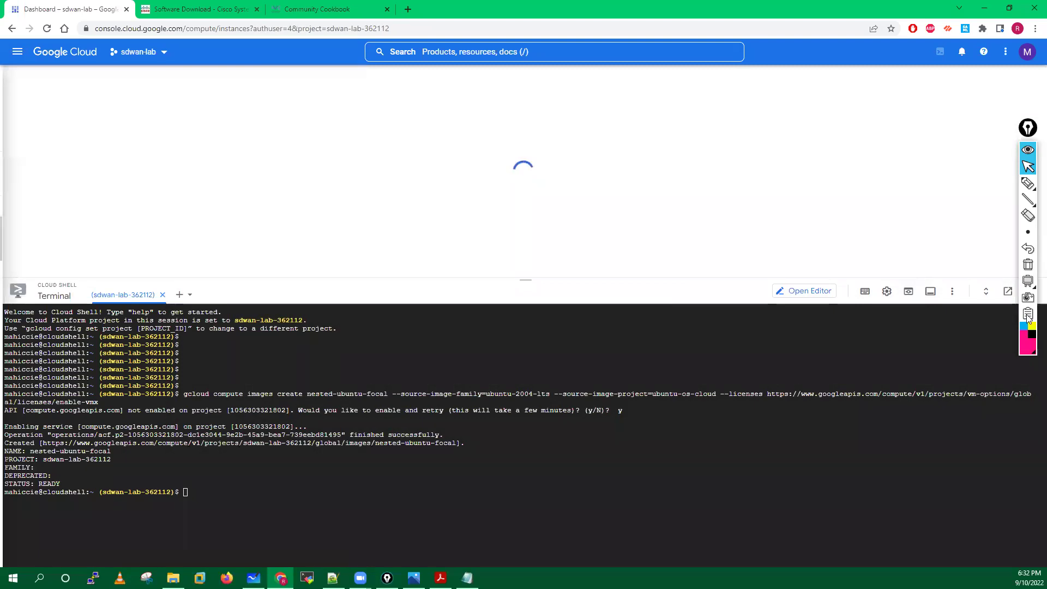
click(1027, 316)
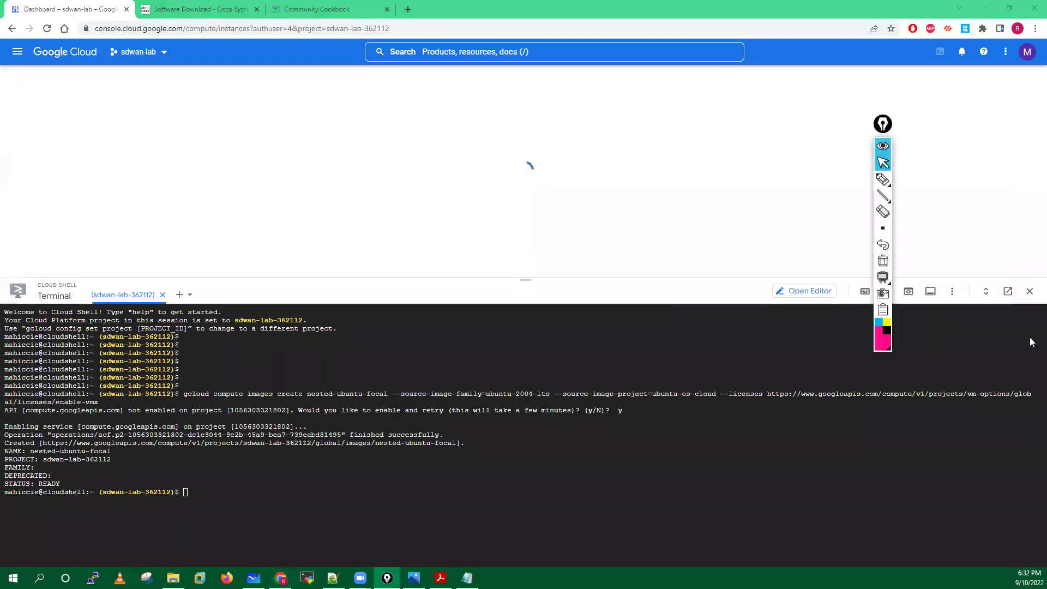
click(1029, 292)
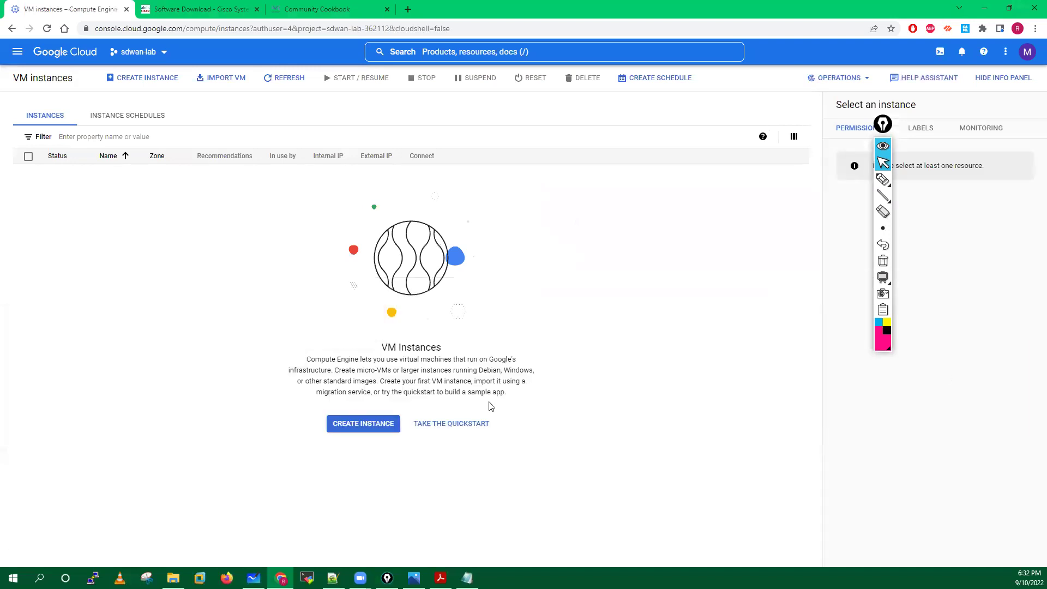
click(891, 126)
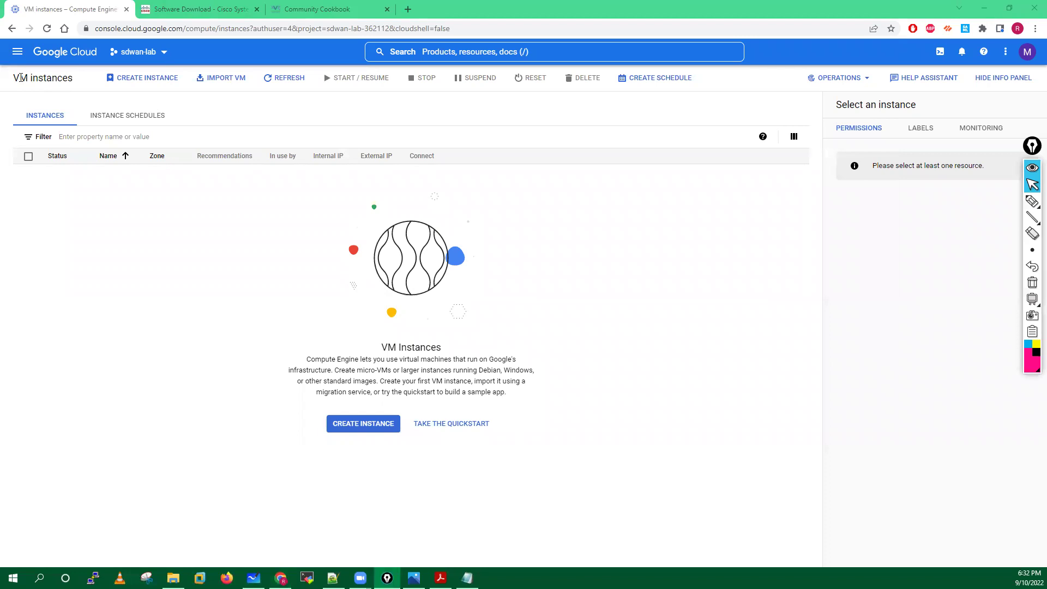
- Start a new VM instance with CREATE INSTANCE, then return to the cookbook PDF
click(18, 57)
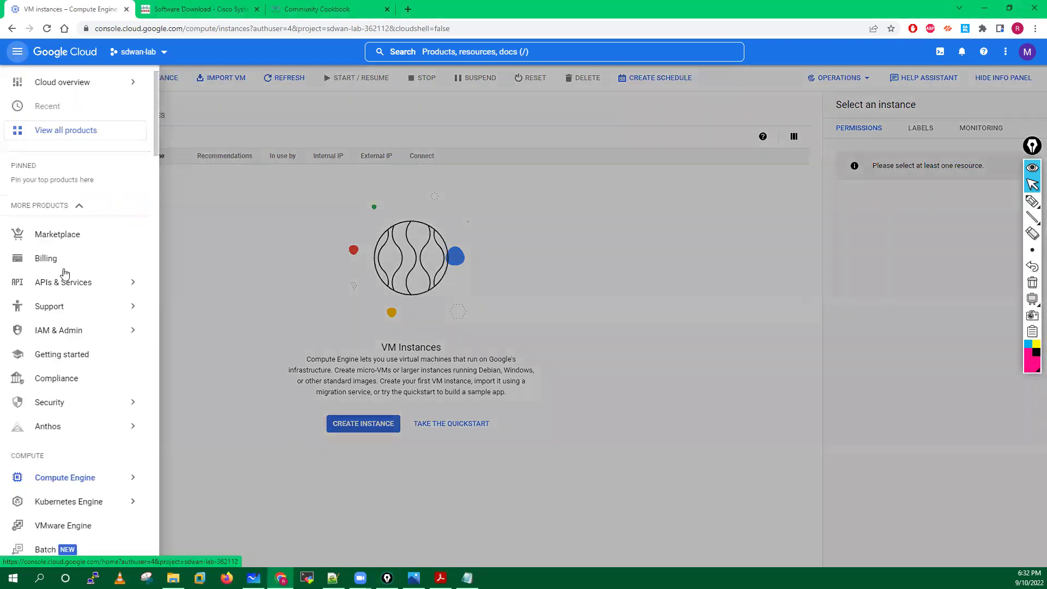
mouse_move(64, 478)
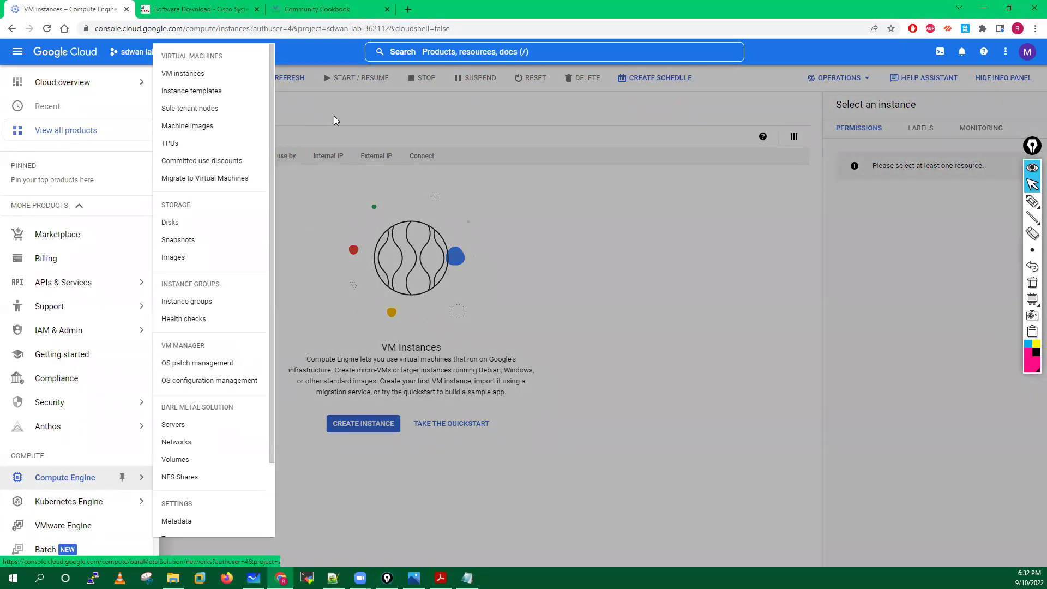
click(701, 292)
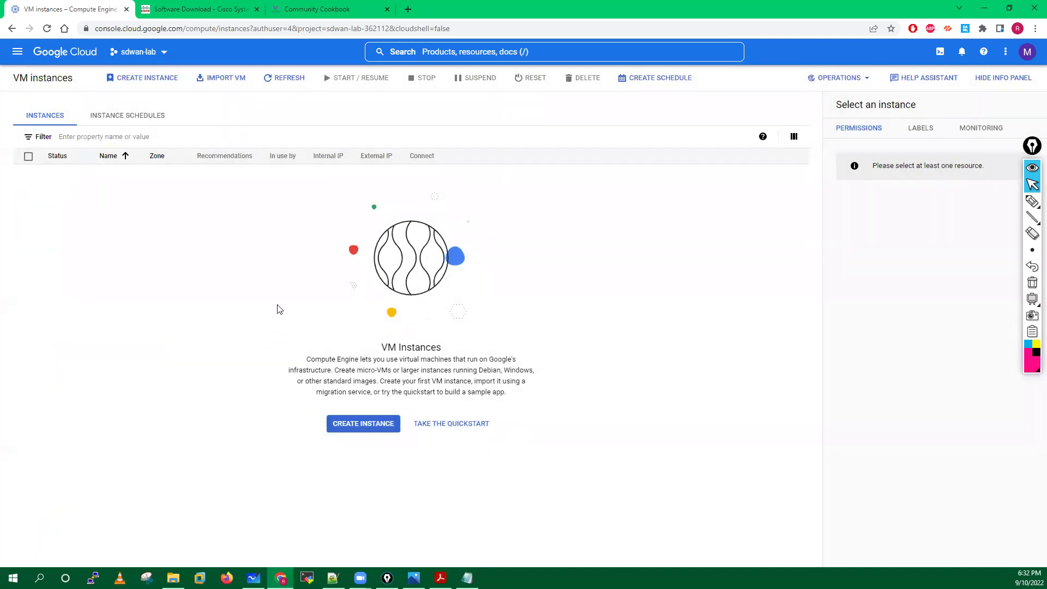
click(145, 78)
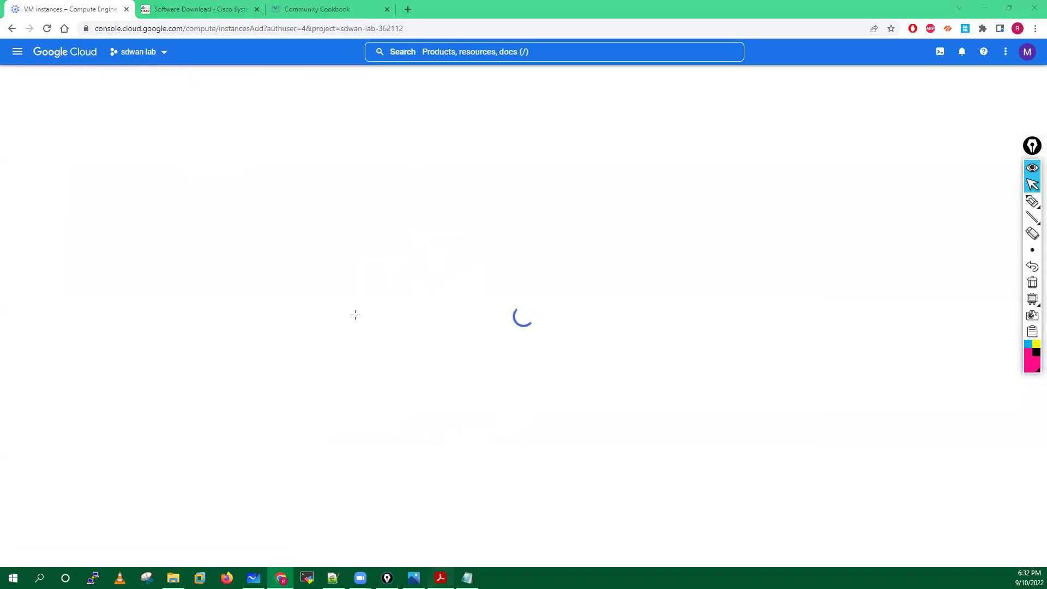
click(441, 577)
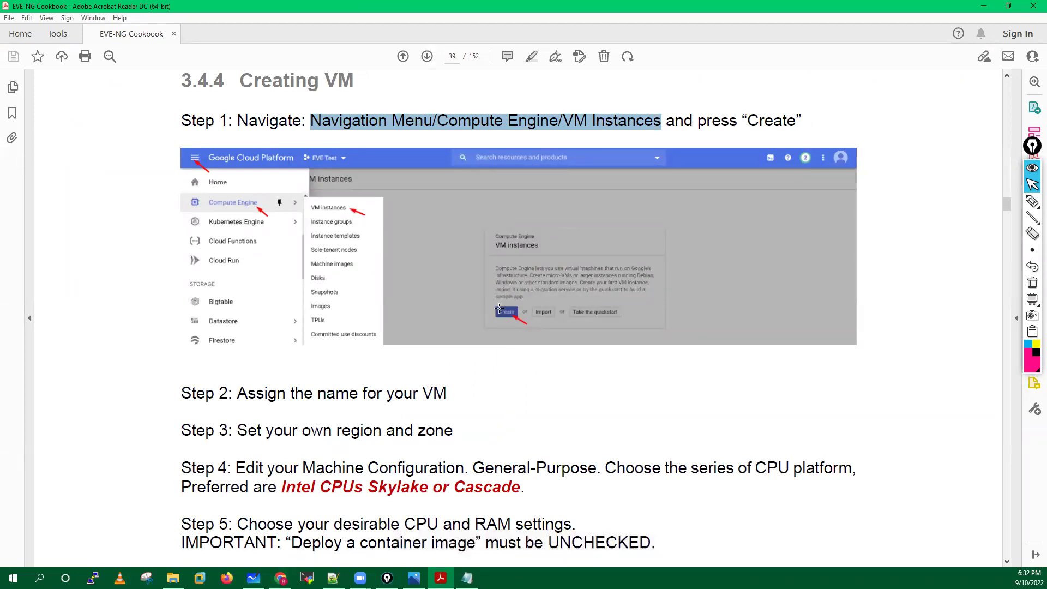
- Scroll through Creating VM Steps 2–5 to page 40's example Name, Region, Zone and Series settings
scroll(499, 309, down, 1)
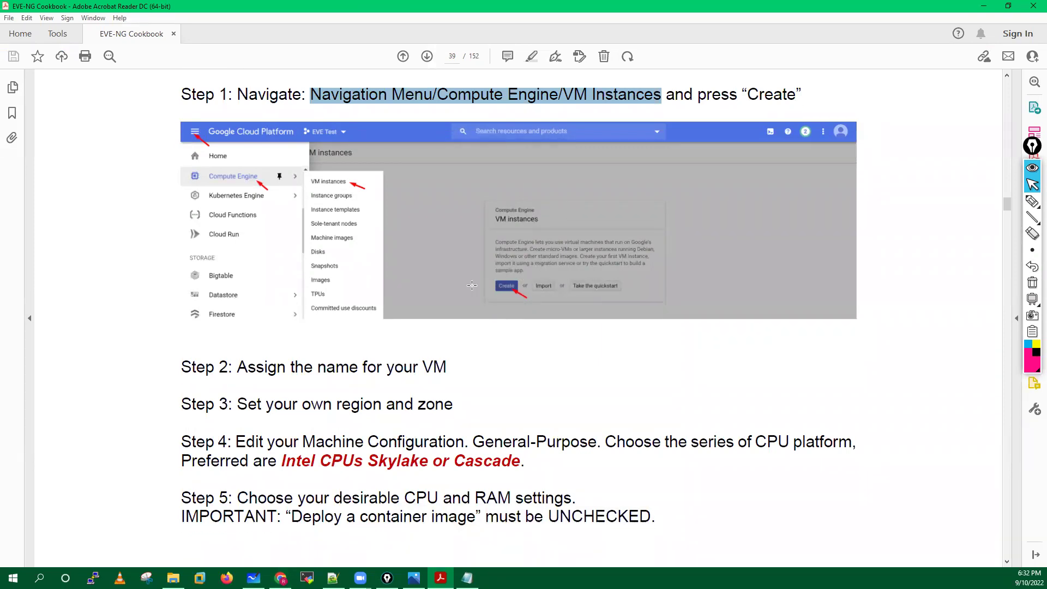
scroll(472, 285, down, 1)
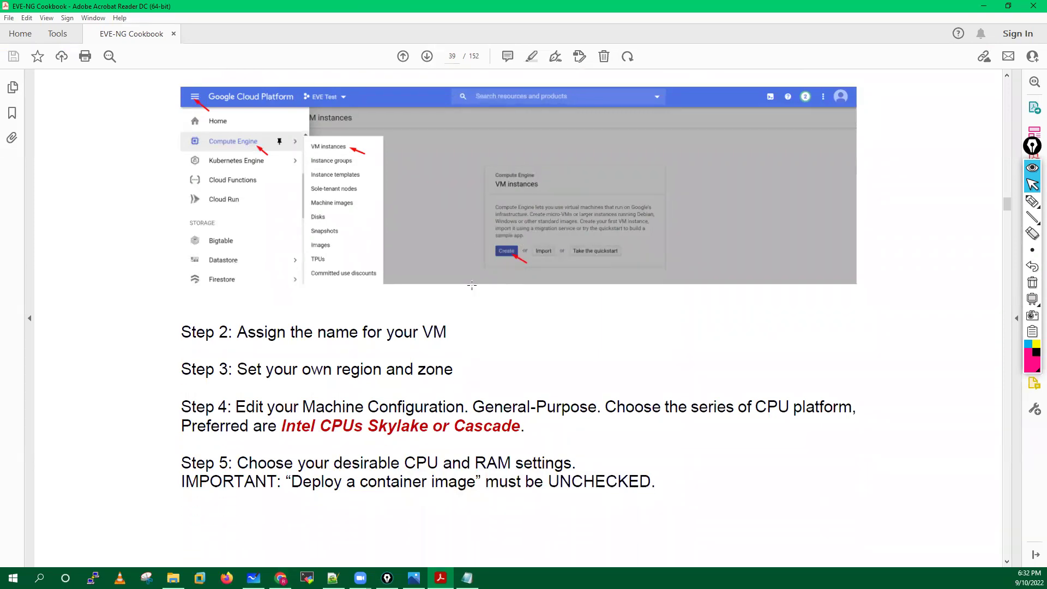
scroll(472, 285, down, 5)
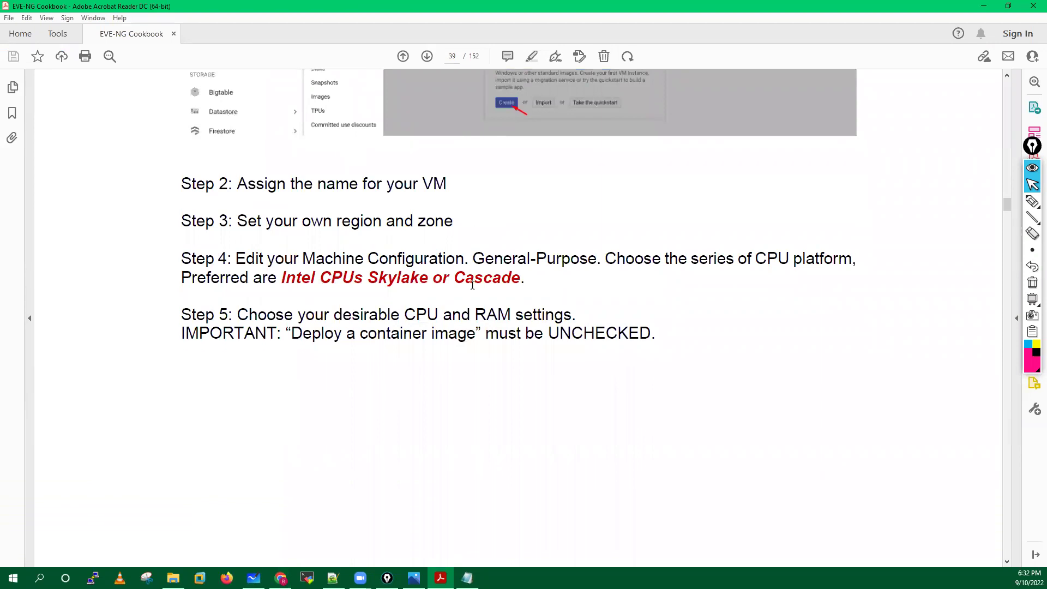
scroll(473, 285, down, 1)
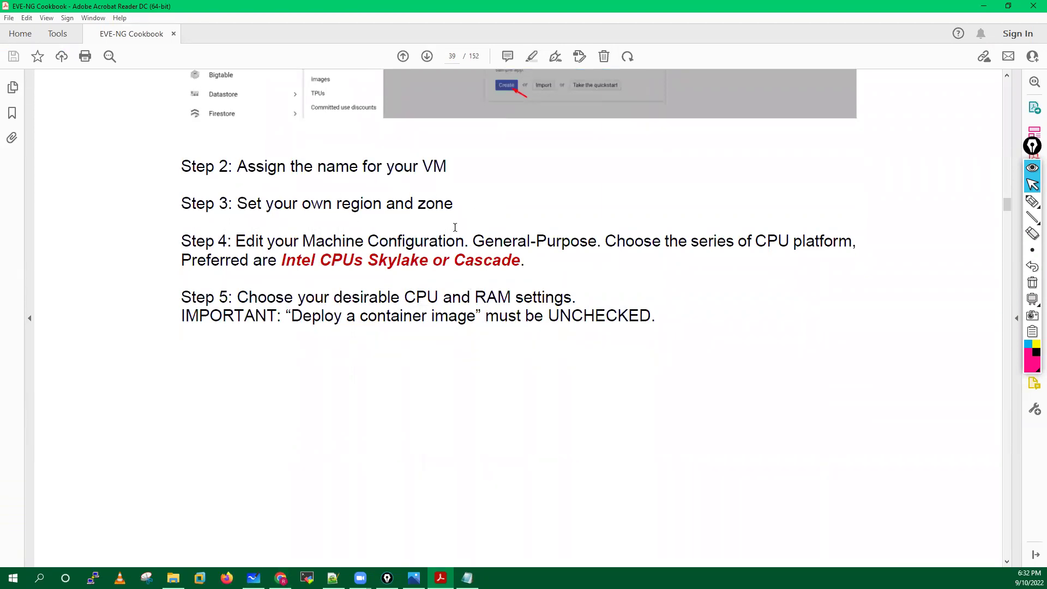
scroll(445, 443, down, 15)
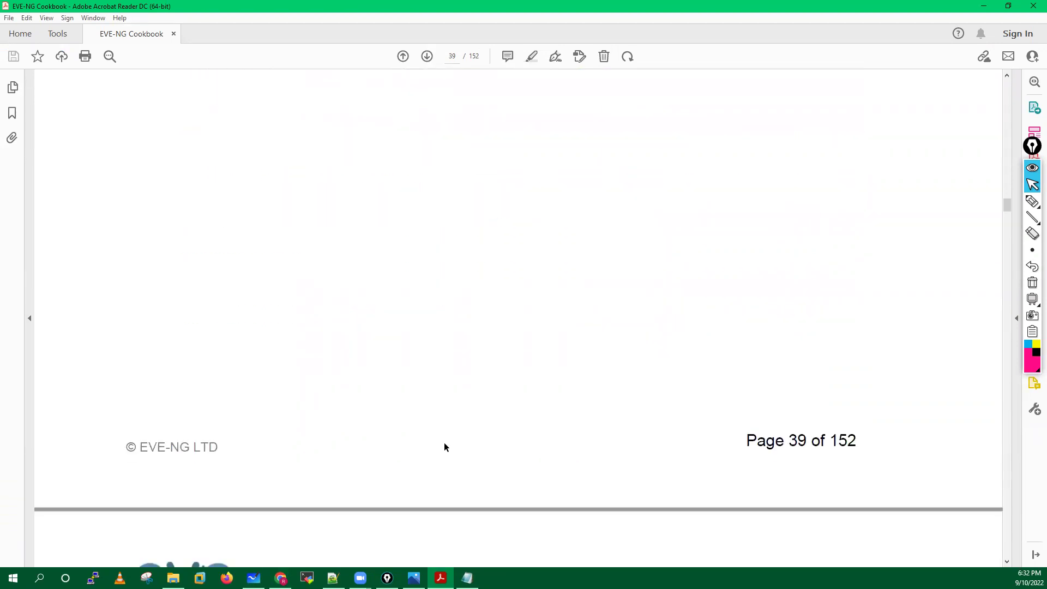
scroll(445, 443, down, 4)
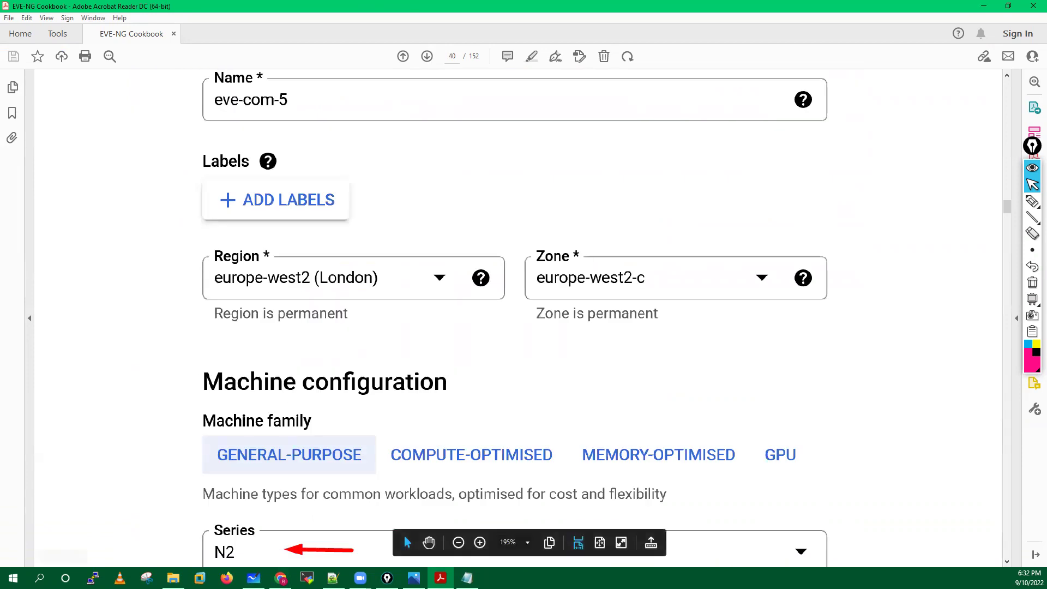
click(281, 578)
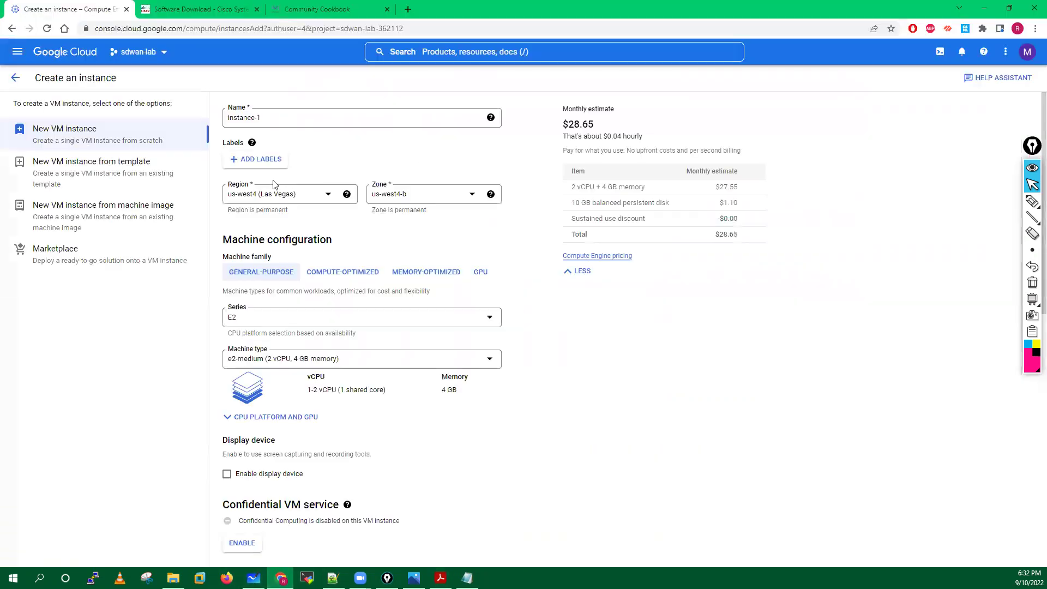
- Replace the default name instance-1 with eve-ng, removing the invalid G and # characters
click(268, 117)
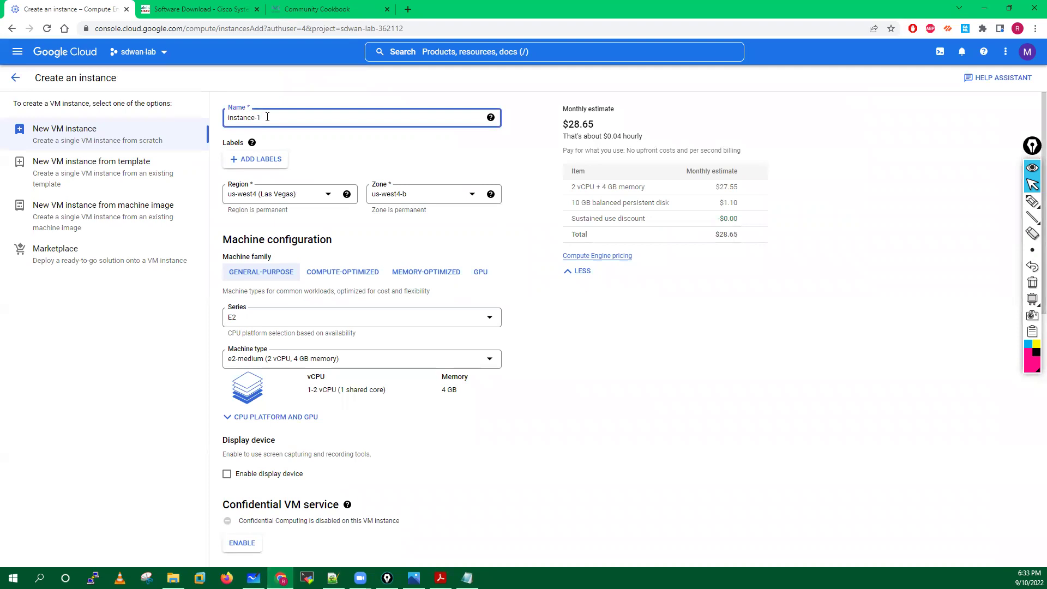
key(BackSpace)
key(BackSpace)
key(BackSpace)
key(BackSpace)
key(BackSpace)
key(BackSpace)
key(BackSpace)
key(BackSpace)
key(BackSpace)
key(BackSpace)
triple_click(262, 118)
click(263, 117)
text(G)
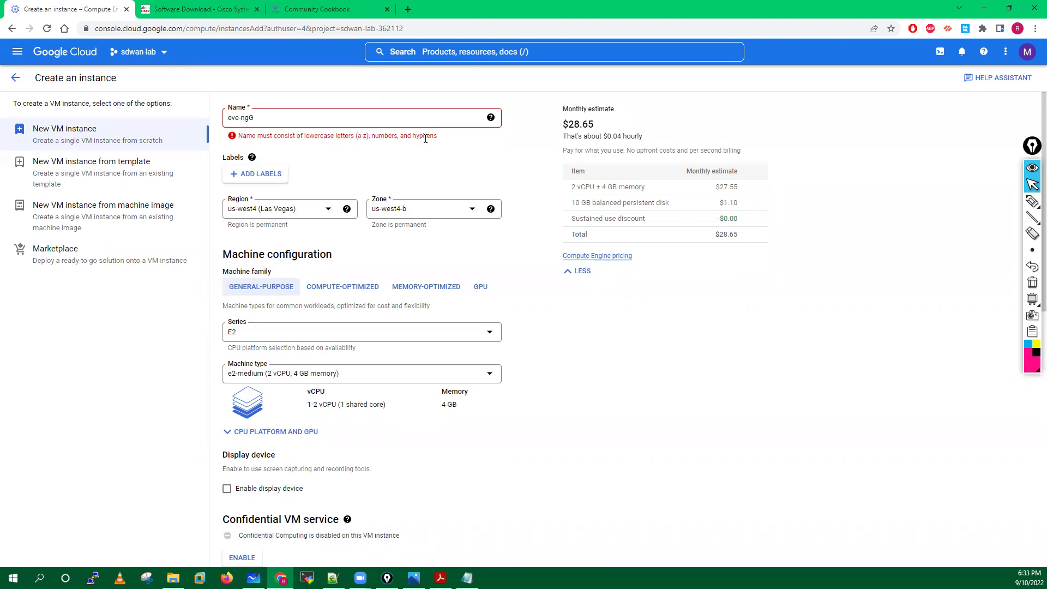
click(294, 116)
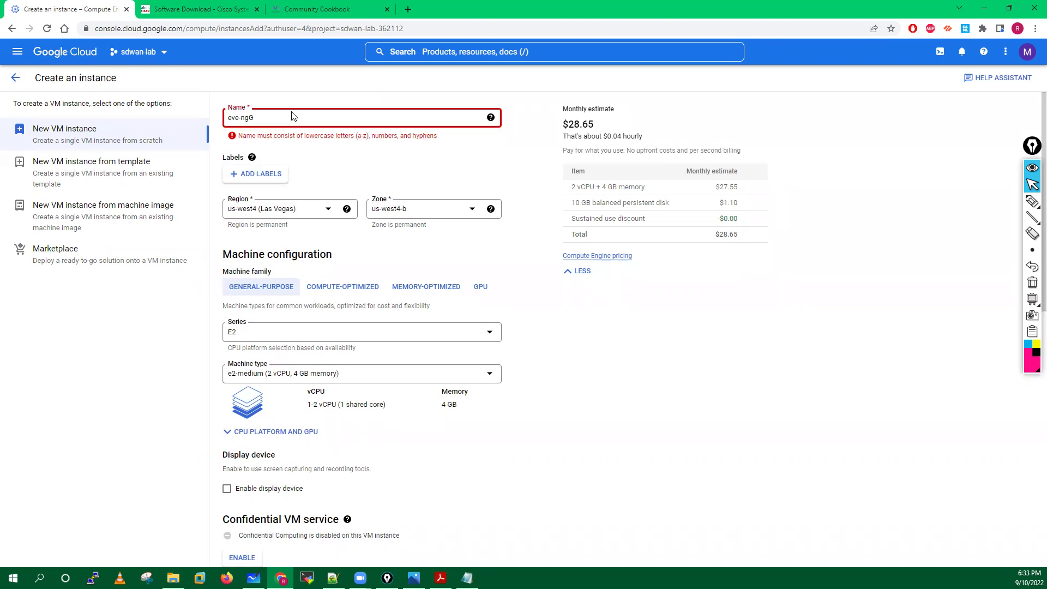
key(BackSpace)
text(#)
key(BackSpace)
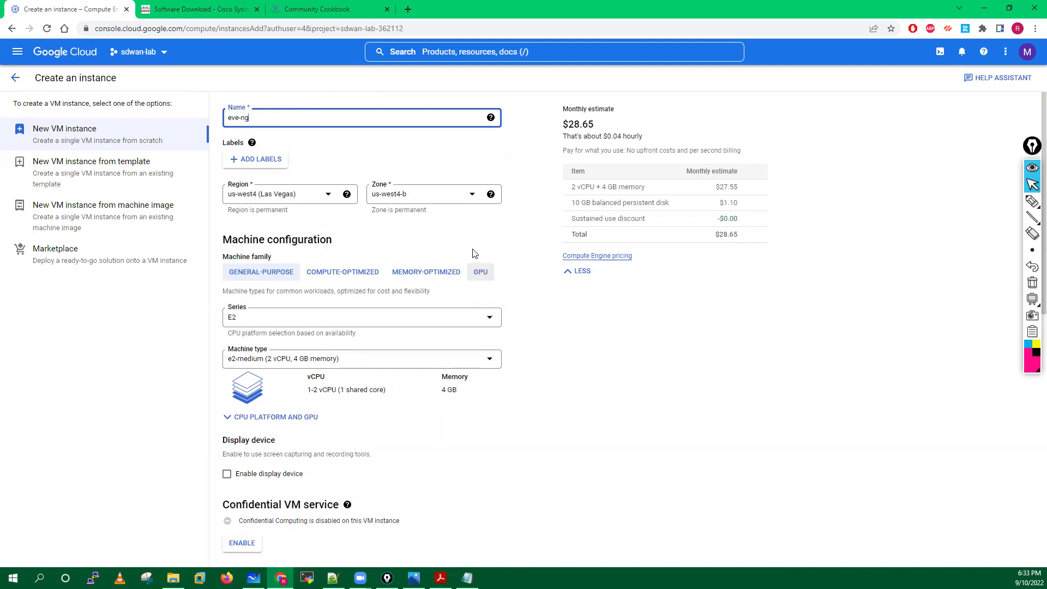
click(477, 225)
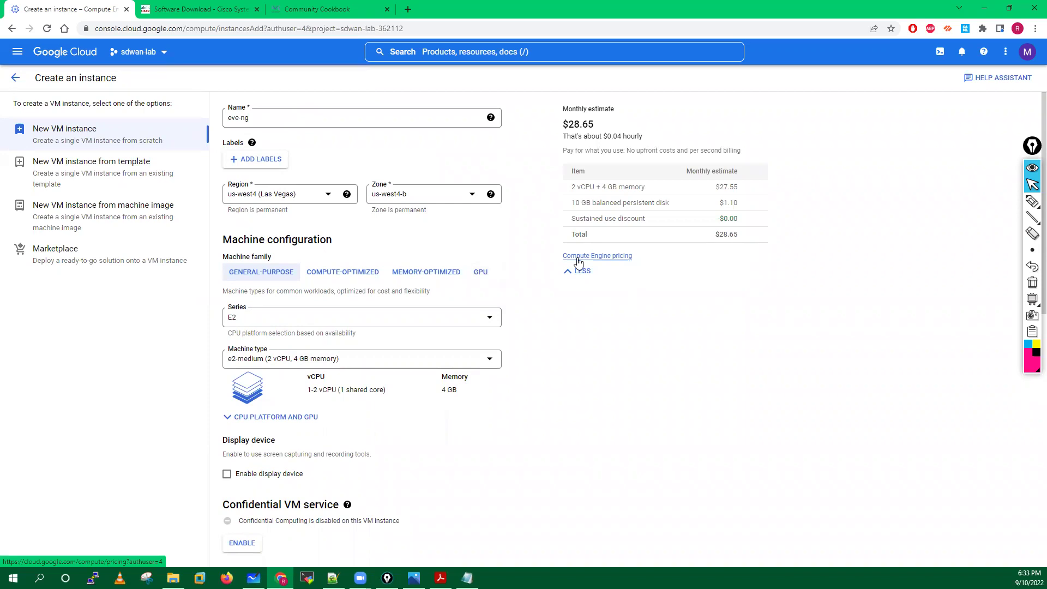
- Circle the Region and Zone settings for emphasis, then erase the marks
mouse_move(1032, 202)
click(982, 202)
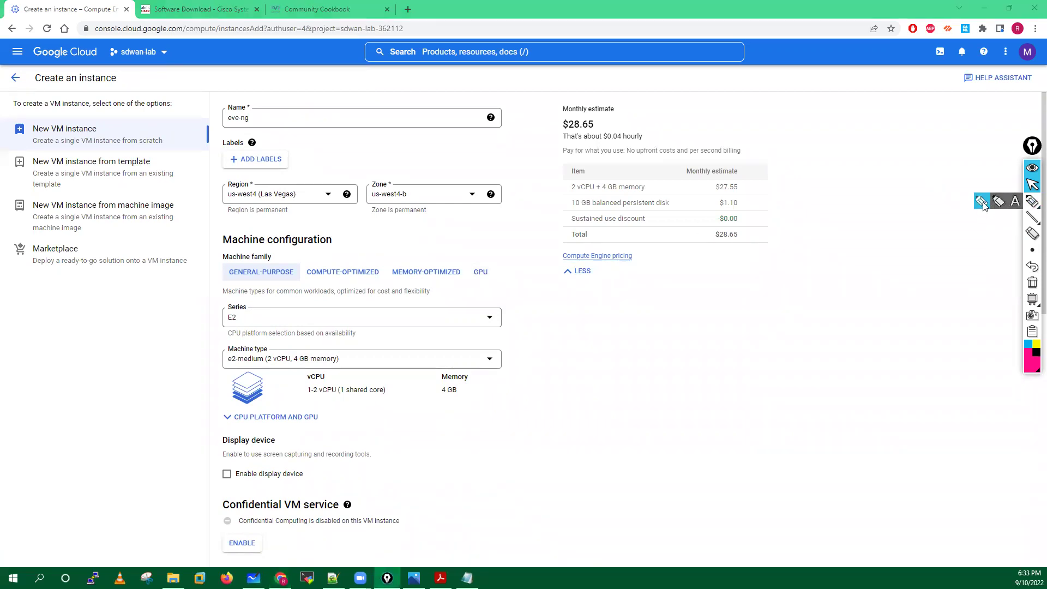
mouse_move(263, 177)
mouse_down()
mouse_move(245, 175)
mouse_move(252, 229)
mouse_move(342, 196)
mouse_move(275, 188)
mouse_up()
mouse_move(416, 181)
mouse_down()
mouse_move(366, 216)
mouse_move(417, 175)
mouse_move(405, 166)
mouse_up()
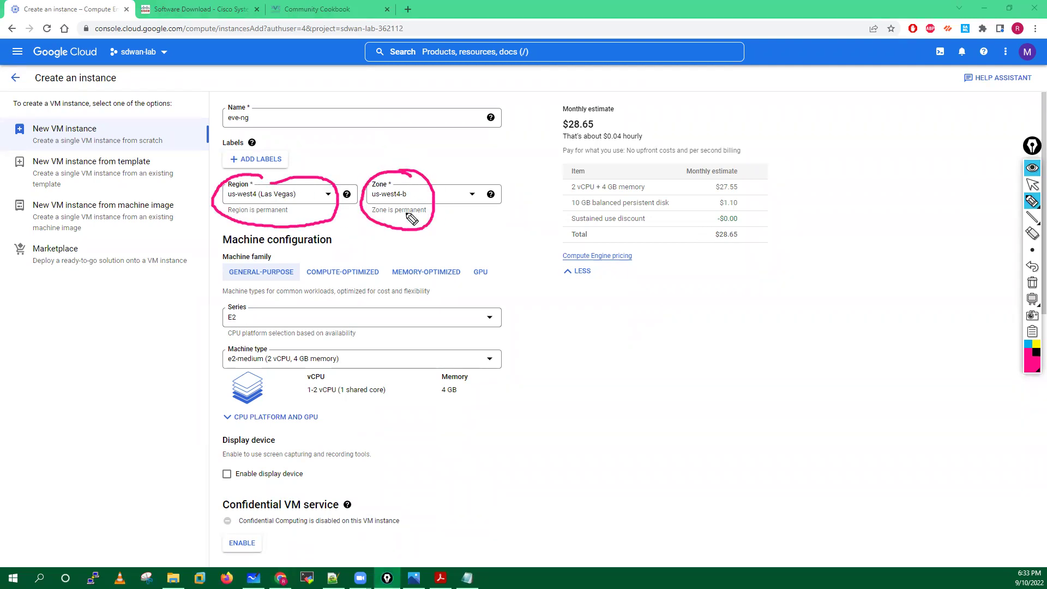
click(1032, 282)
click(1032, 186)
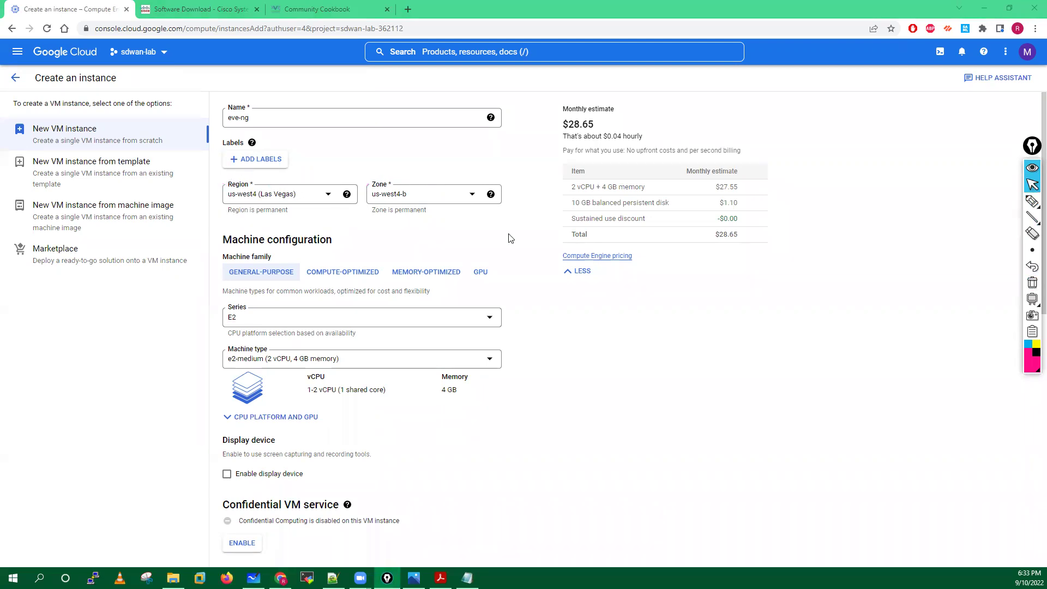
- Choose us-west4 (Las Vegas) from the Region list, keeping zone us-west4-b
click(329, 198)
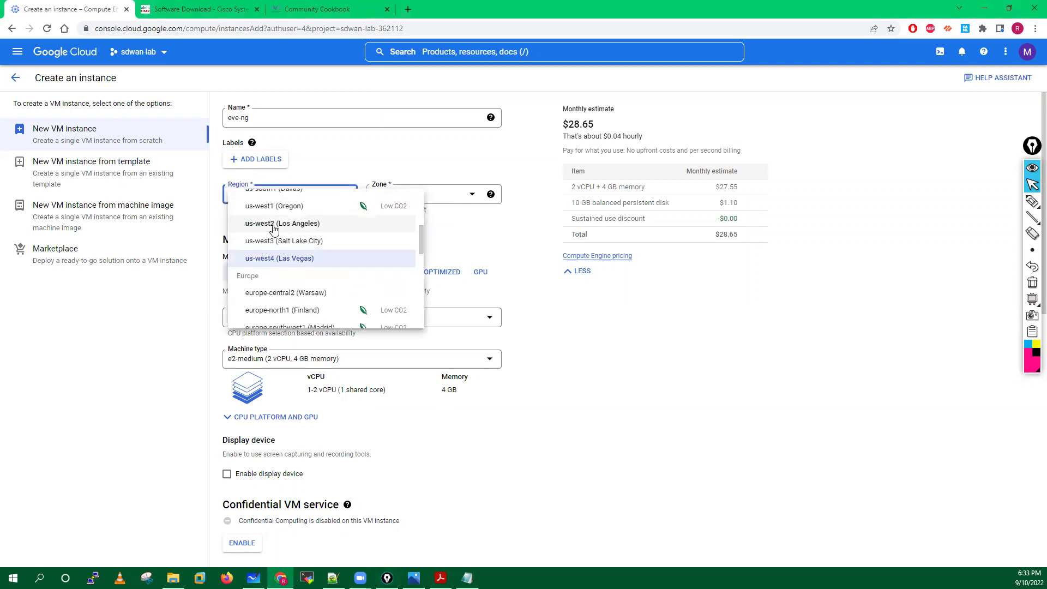
drag(419, 233, 424, 312)
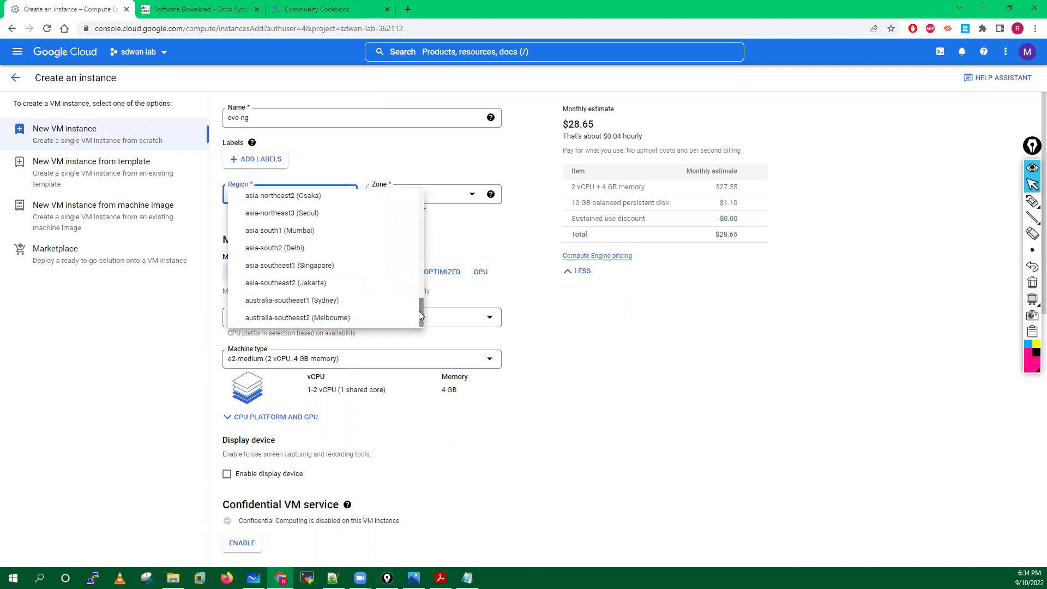
scroll(423, 267, down, 3)
scroll(423, 267, down, 5)
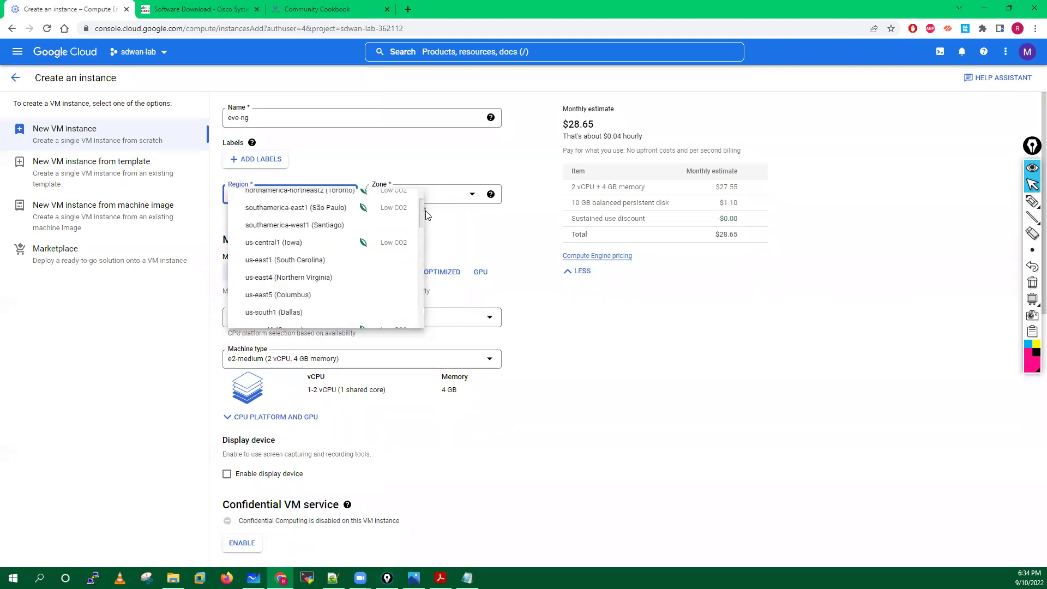
scroll(422, 223, down, 2)
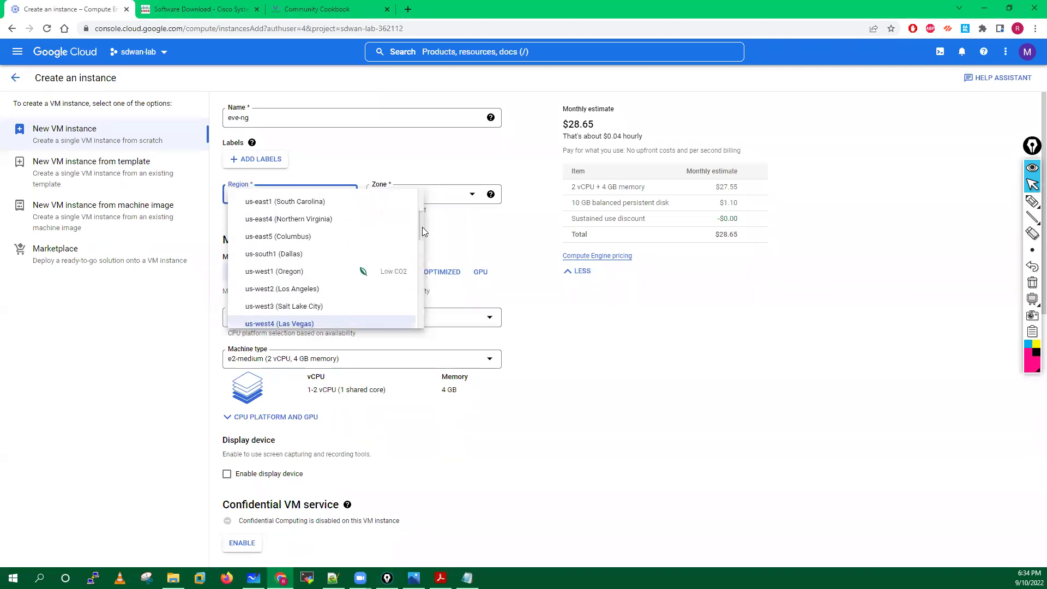
click(272, 303)
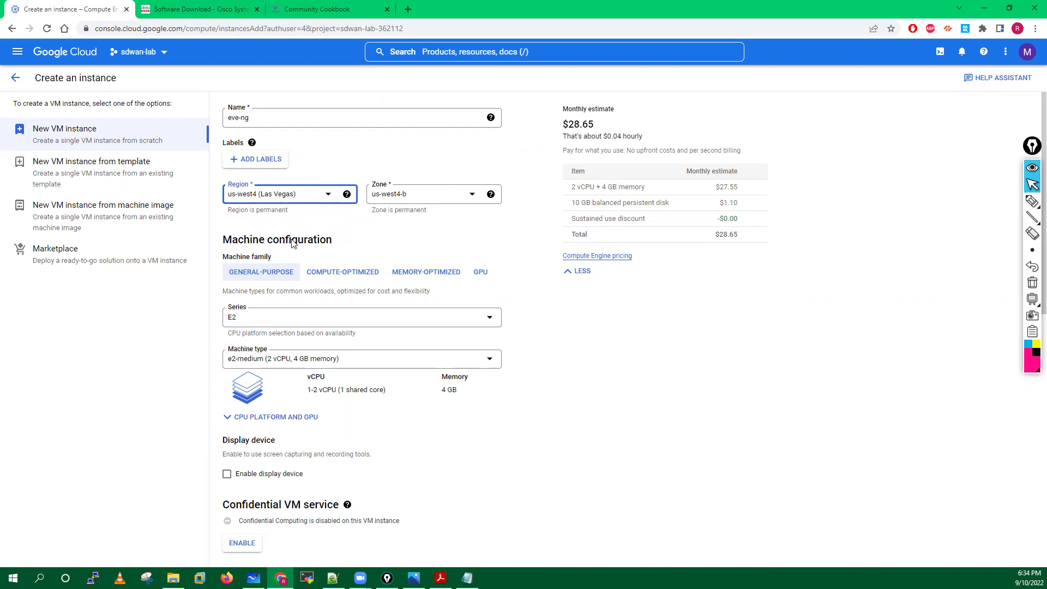
click(534, 263)
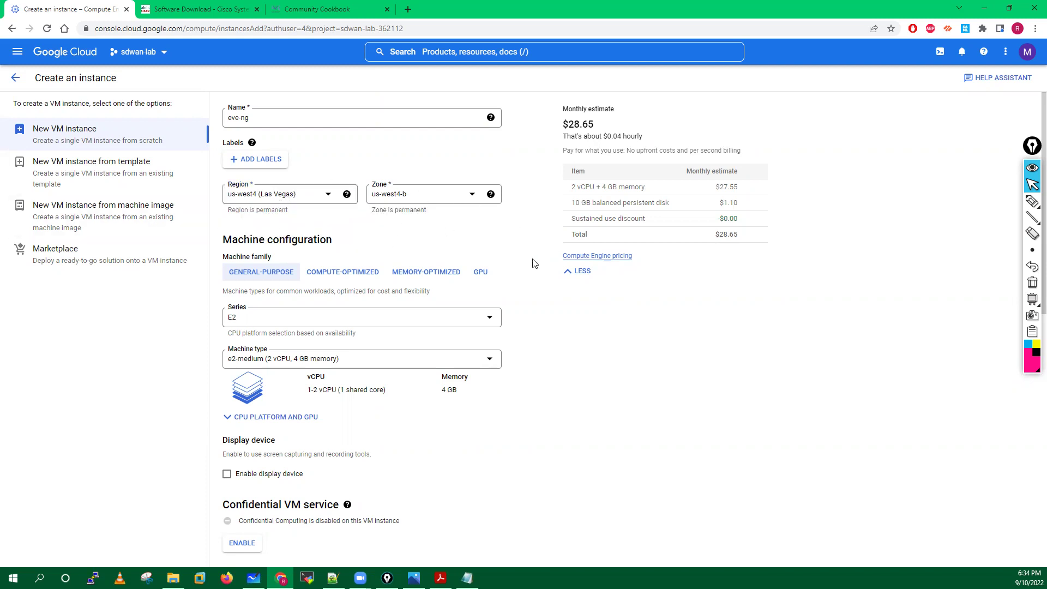
- Select the N2 series and machine type n2-standard-8 (8 vCPU, 32 GB), at $256.60 monthly
scroll(534, 263, down, 3)
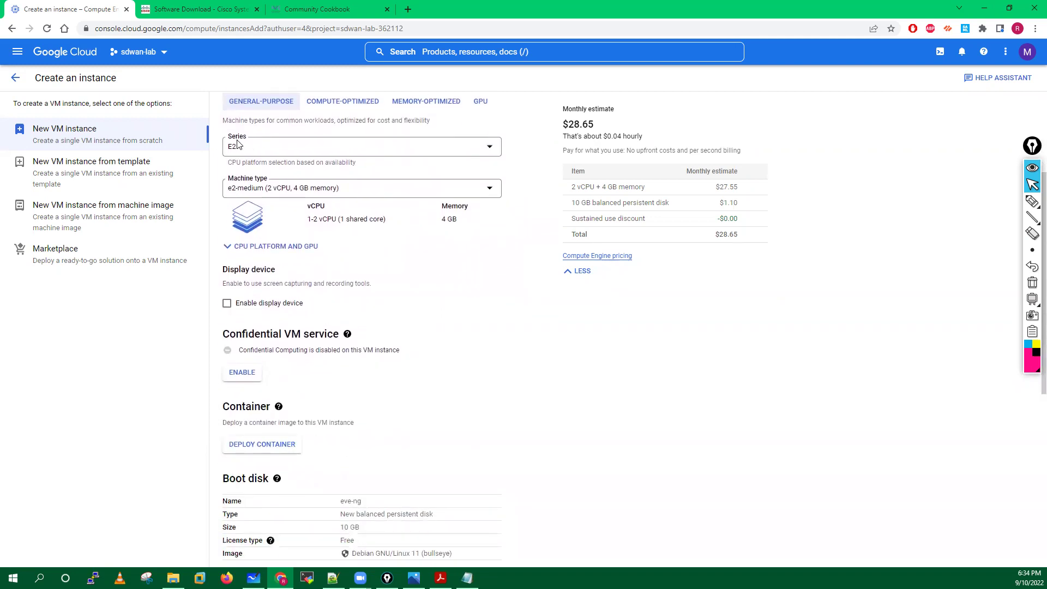
click(490, 147)
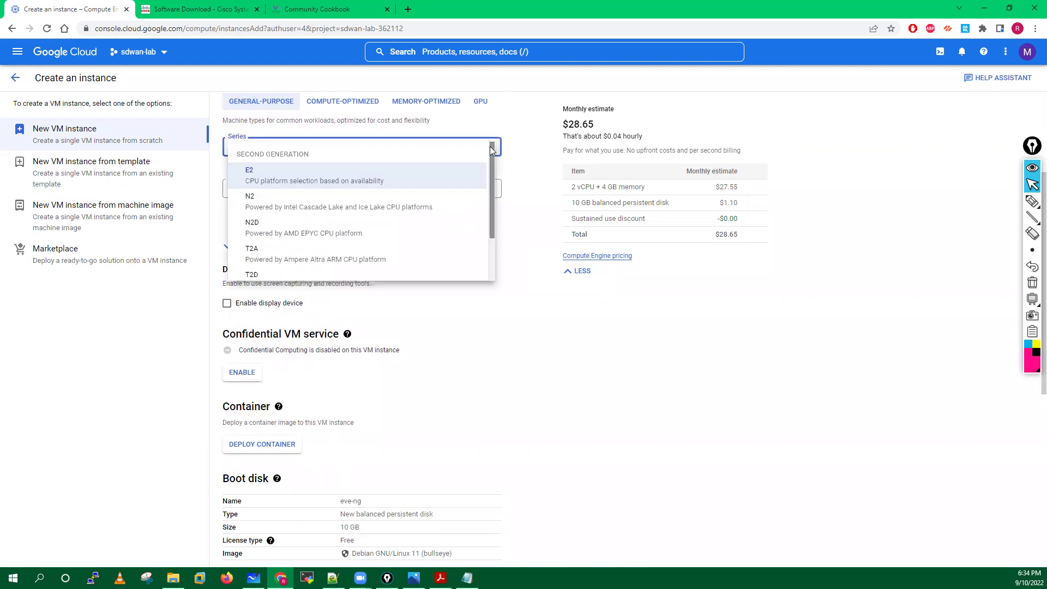
click(280, 203)
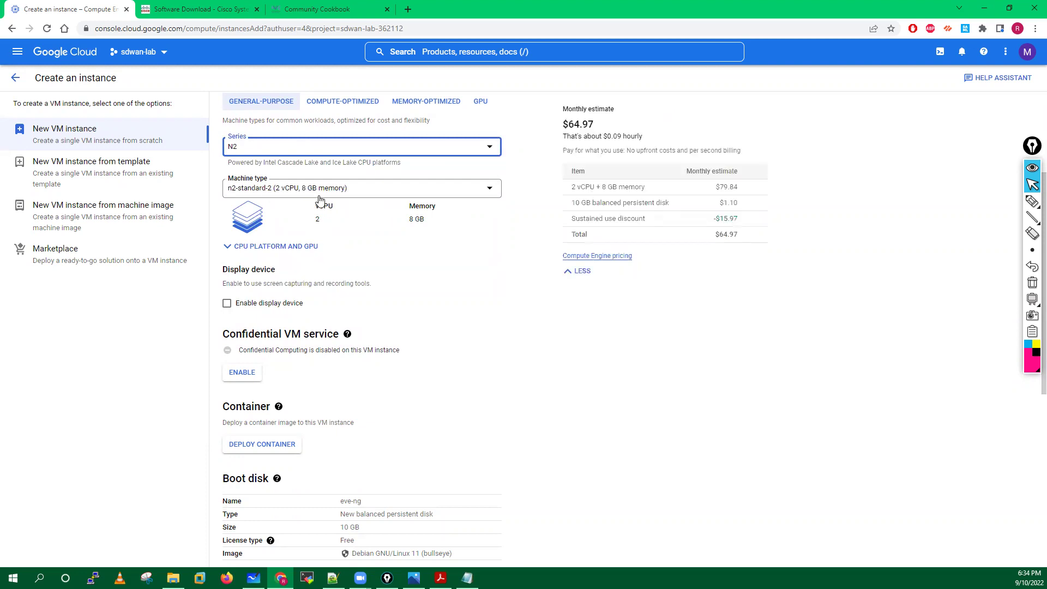
click(485, 195)
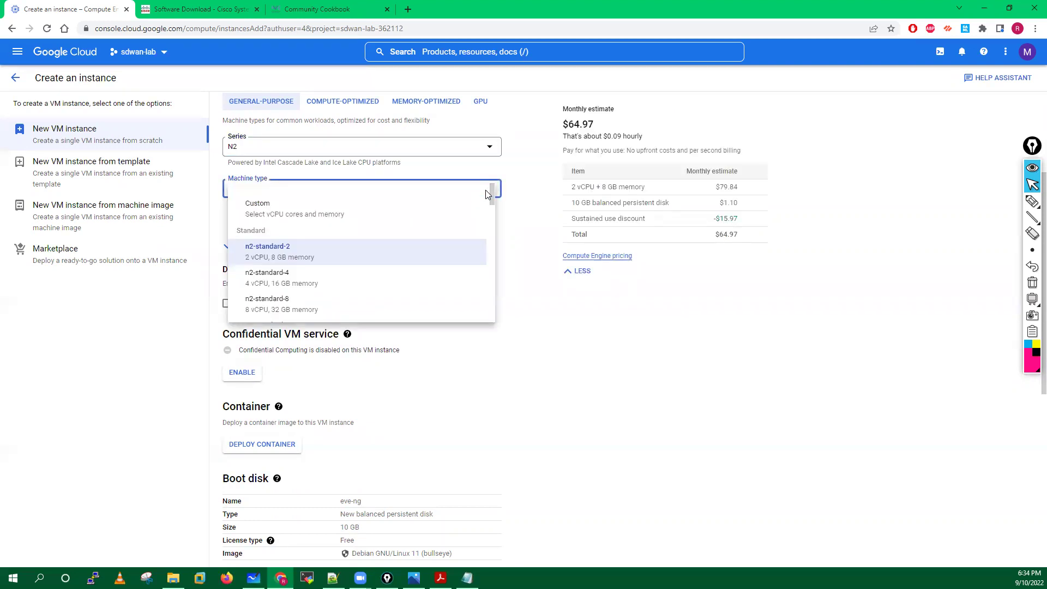
drag(492, 202, 493, 211)
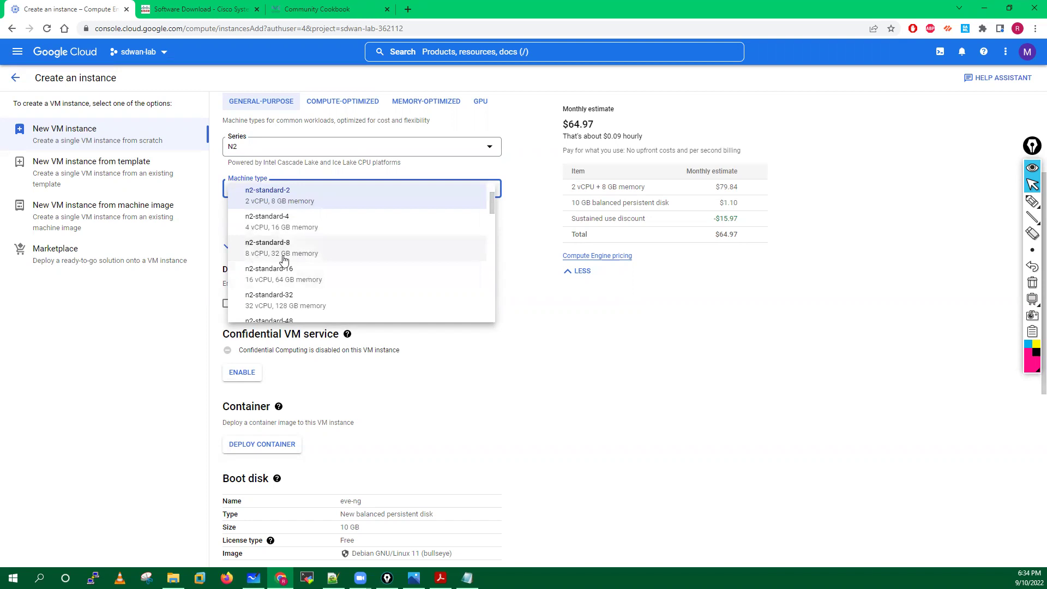
click(267, 254)
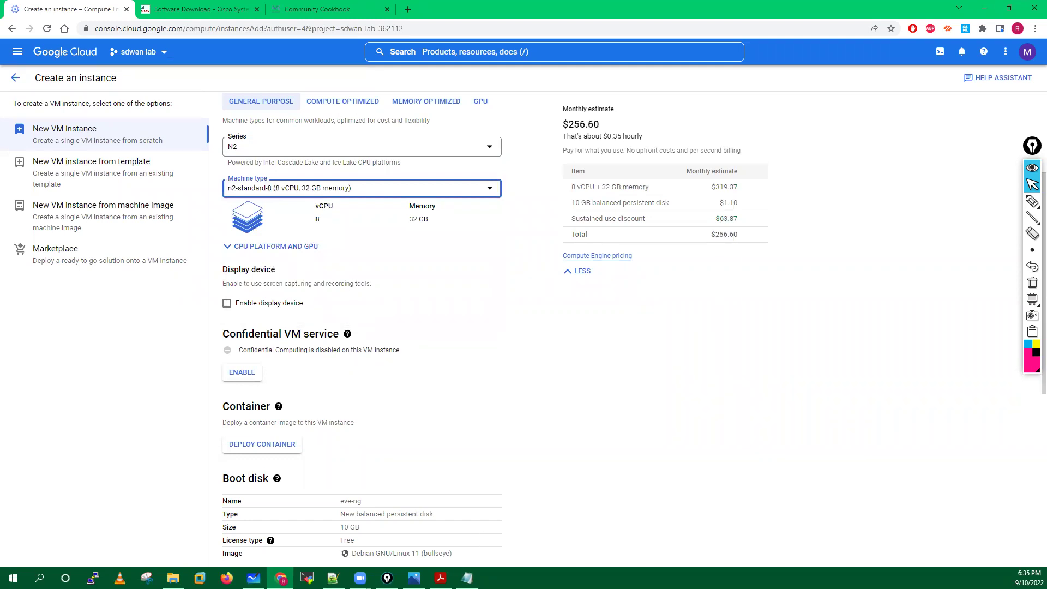
click(440, 577)
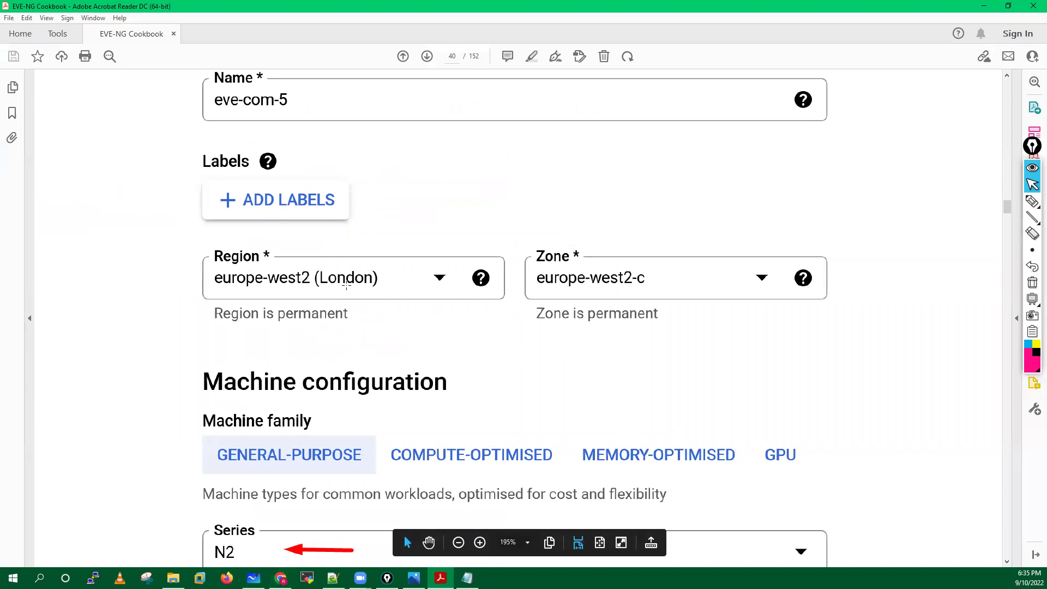
- Scroll through the cookbook's Machine configuration step and return to the instance form
scroll(593, 278, down, 5)
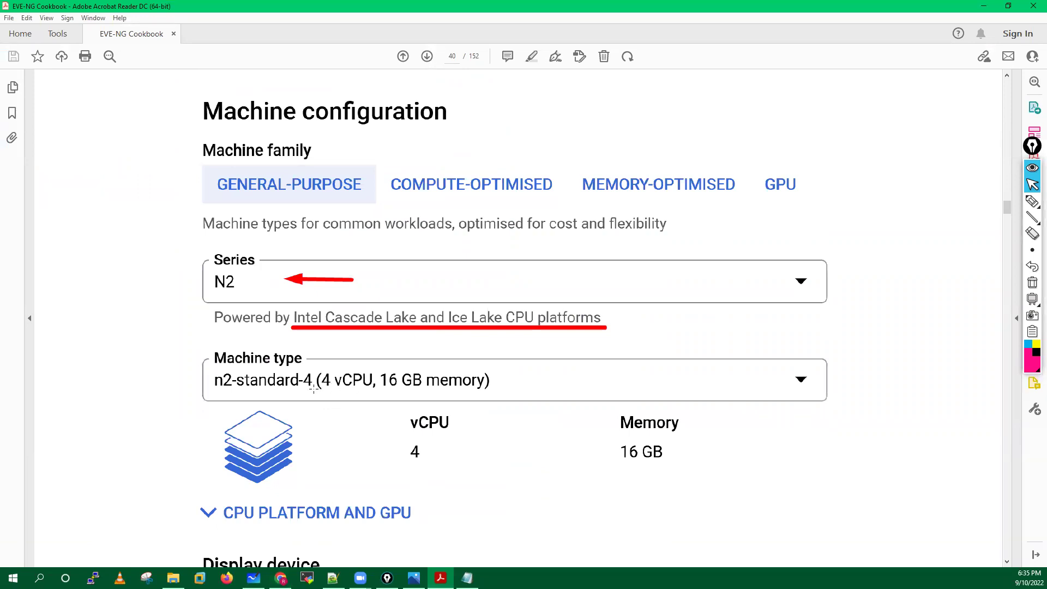
scroll(406, 376, down, 4)
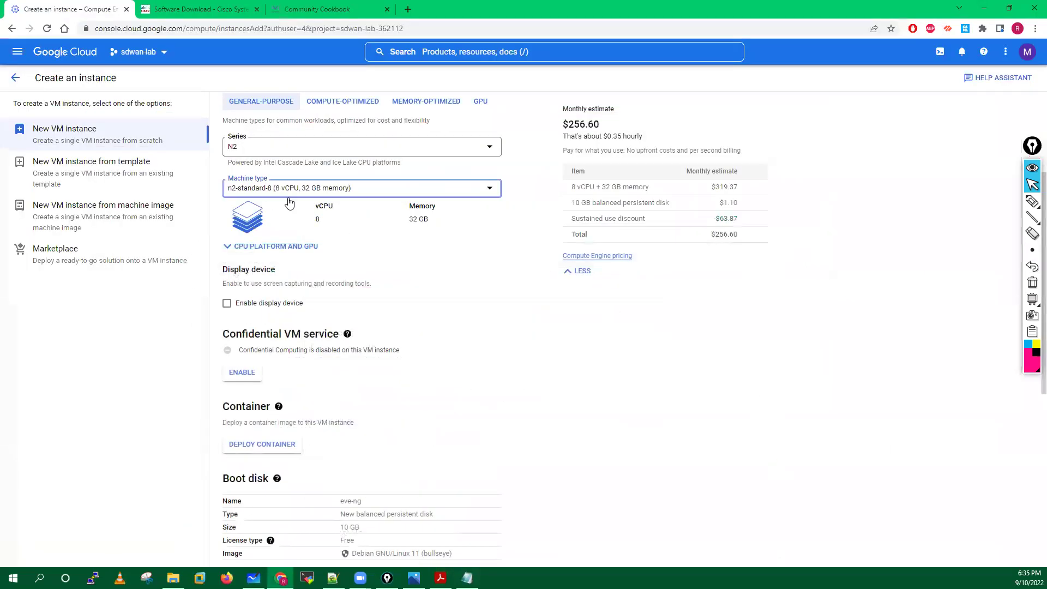
click(278, 198)
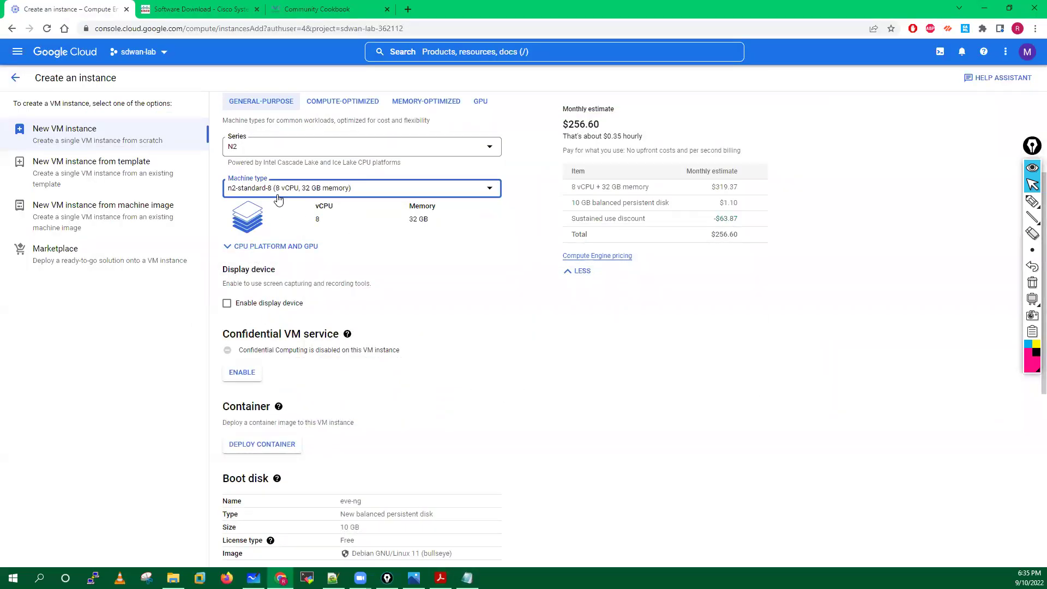
mouse_move(1031, 201)
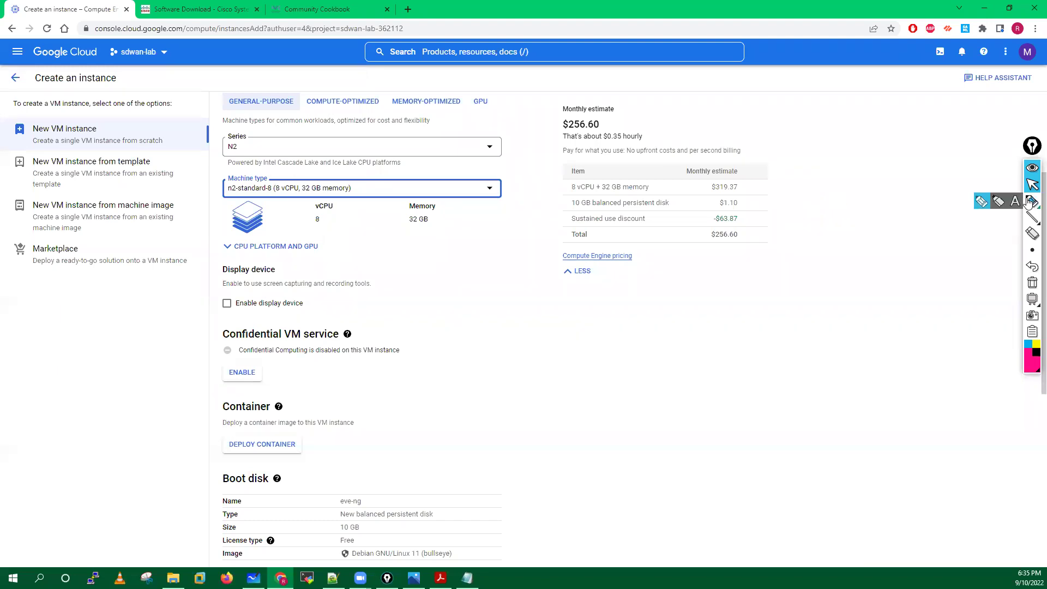
click(996, 203)
mouse_move(311, 172)
mouse_down()
mouse_move(272, 176)
mouse_move(284, 209)
mouse_up()
mouse_move(371, 209)
mouse_down()
mouse_move(332, 164)
mouse_move(335, 145)
mouse_move(352, 164)
mouse_up()
drag(265, 156, 283, 173)
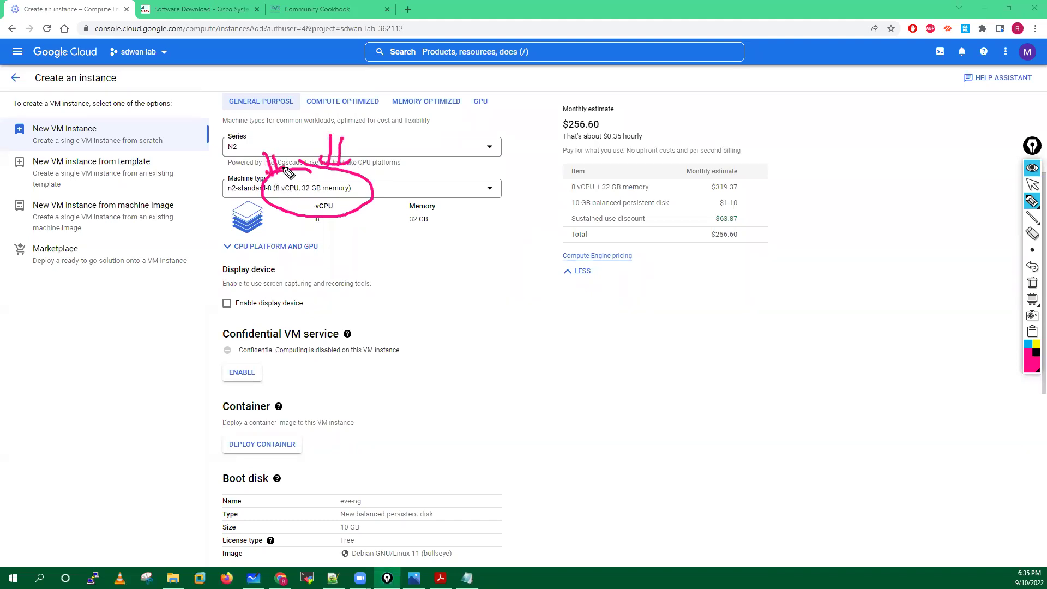
mouse_move(430, 298)
mouse_down()
mouse_move(431, 324)
mouse_move(443, 305)
mouse_move(431, 294)
mouse_move(509, 339)
mouse_move(518, 324)
mouse_up()
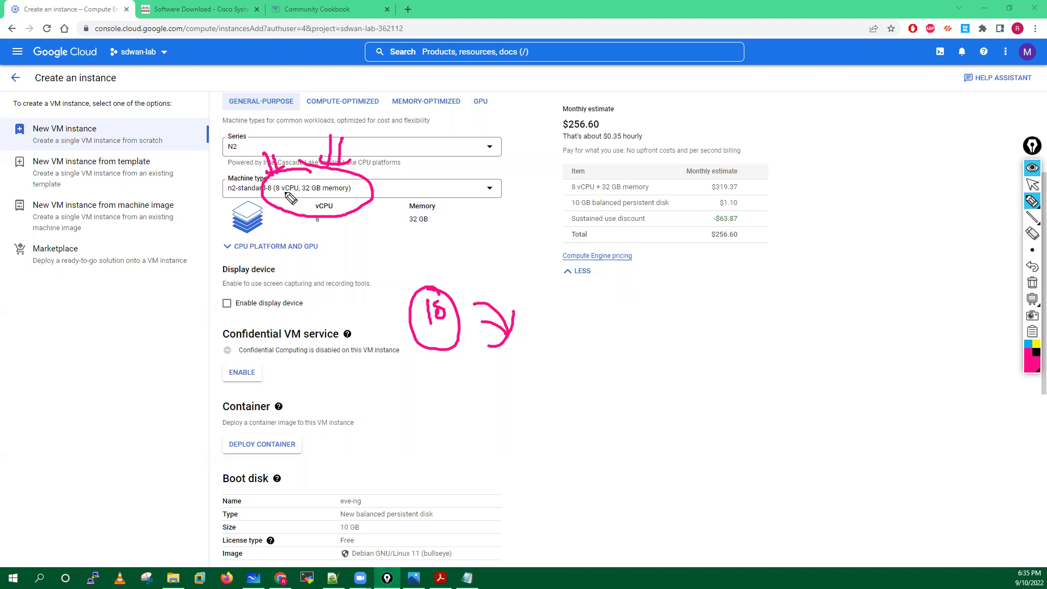
mouse_move(255, 240)
mouse_down()
mouse_move(288, 195)
mouse_move(304, 214)
mouse_up()
drag(315, 189, 309, 178)
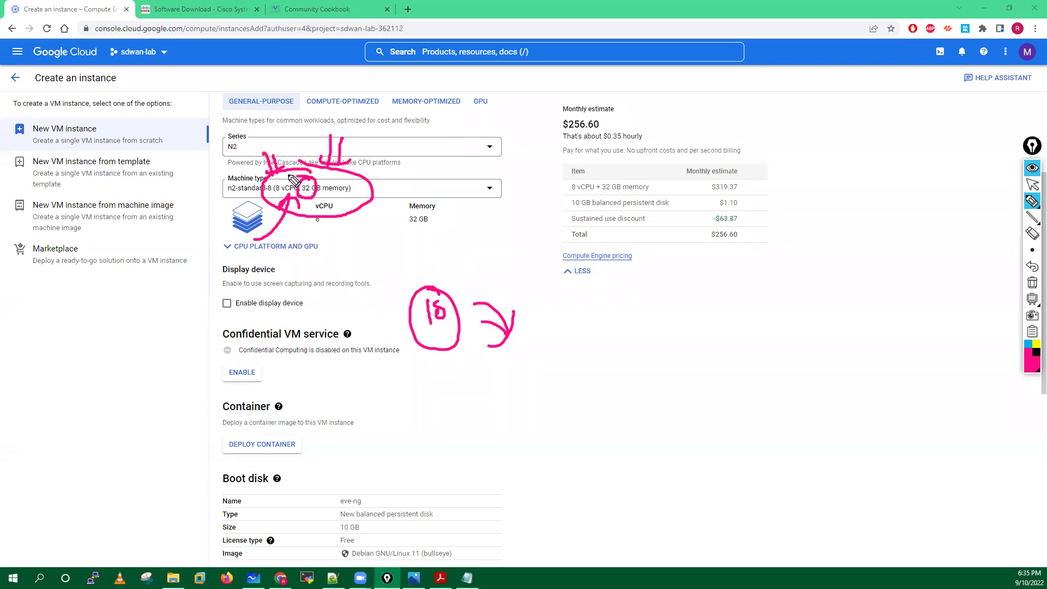
click(1031, 283)
click(1032, 185)
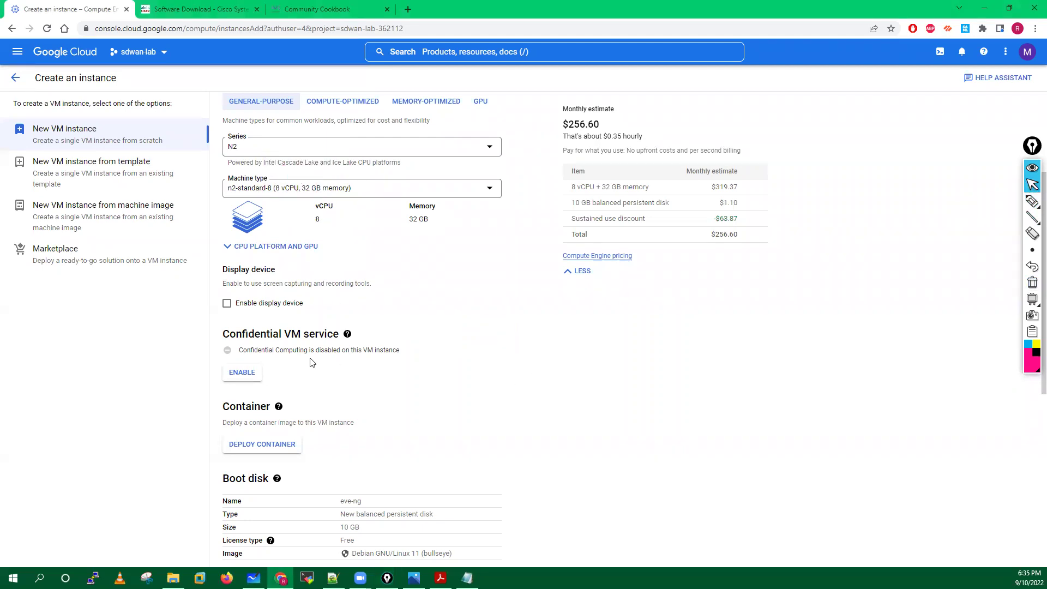
scroll(311, 362, down, 2)
- Pick the project's custom image nested-ubuntu-focal for the boot disk under CUSTOM IMAGES
scroll(312, 362, down, 3)
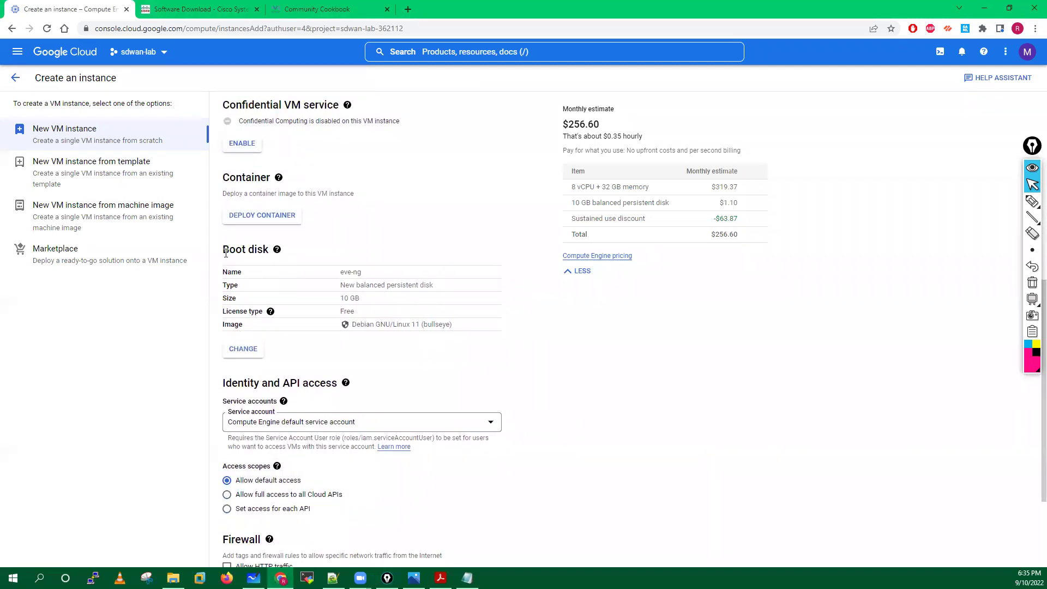
click(243, 354)
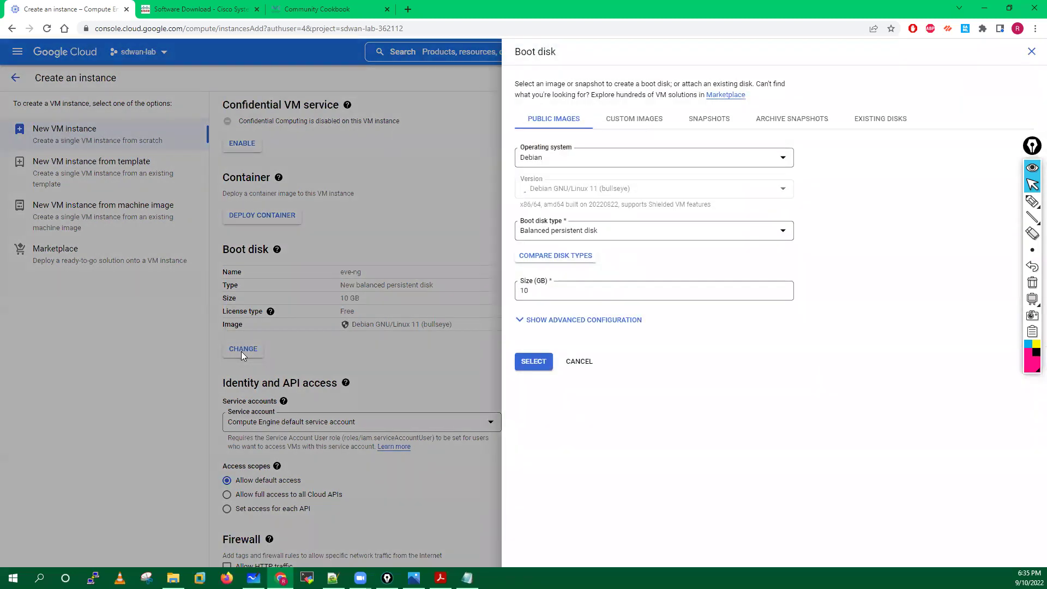
click(631, 121)
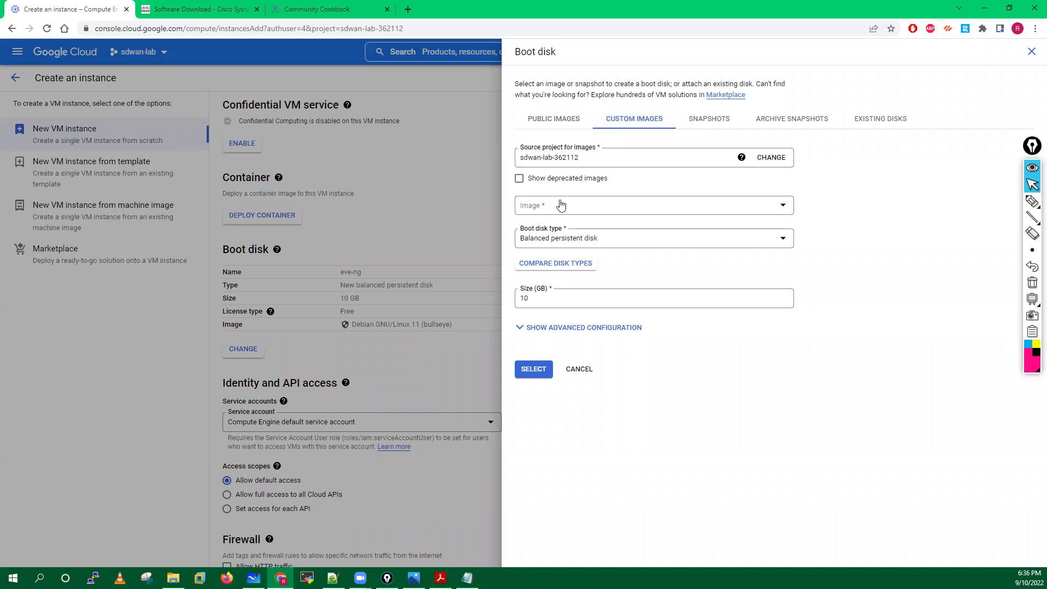
drag(521, 157, 574, 158)
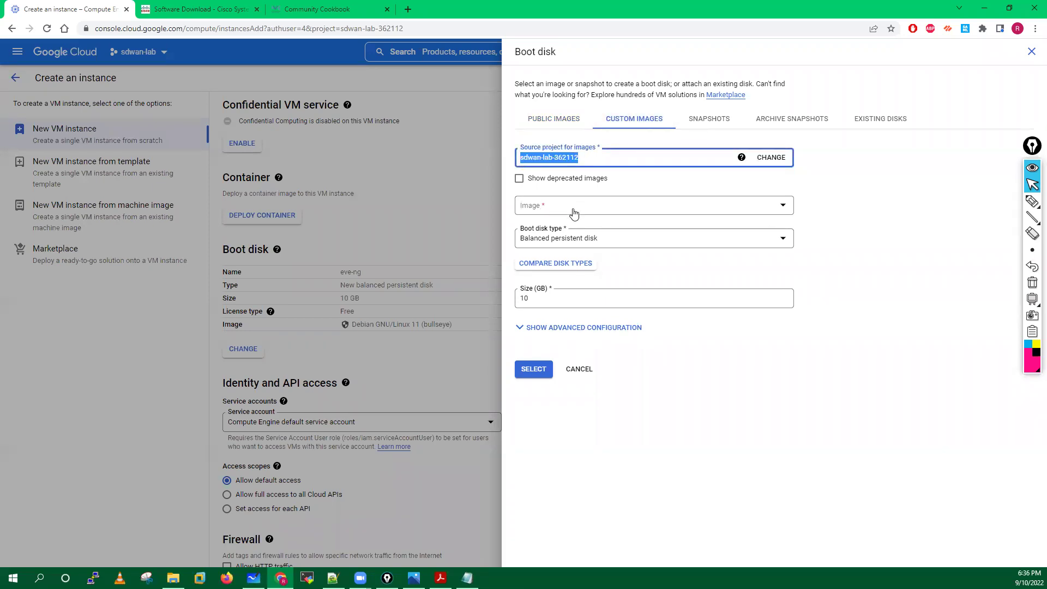
click(777, 210)
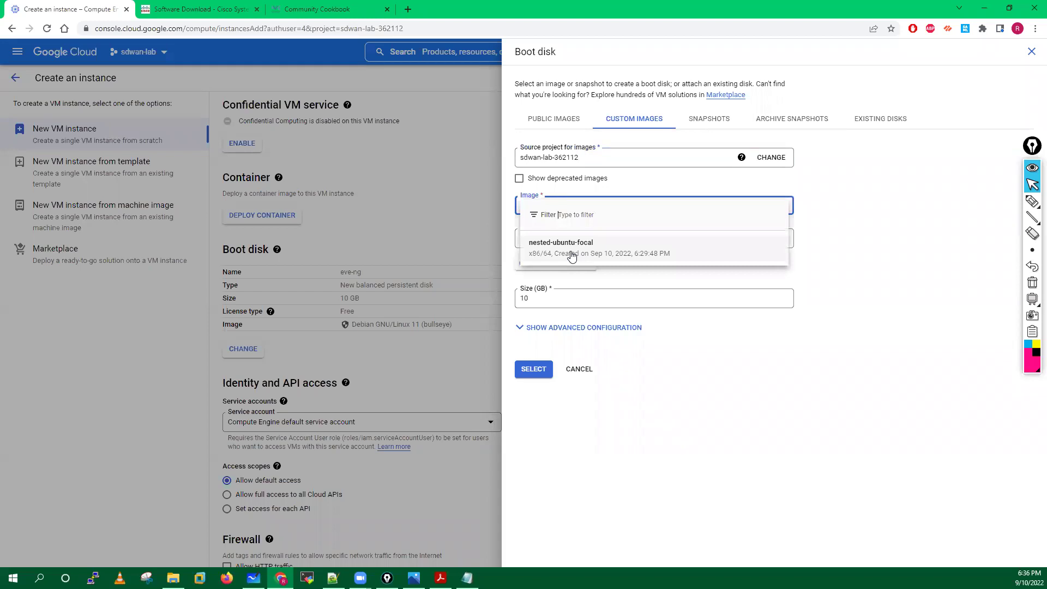
click(571, 256)
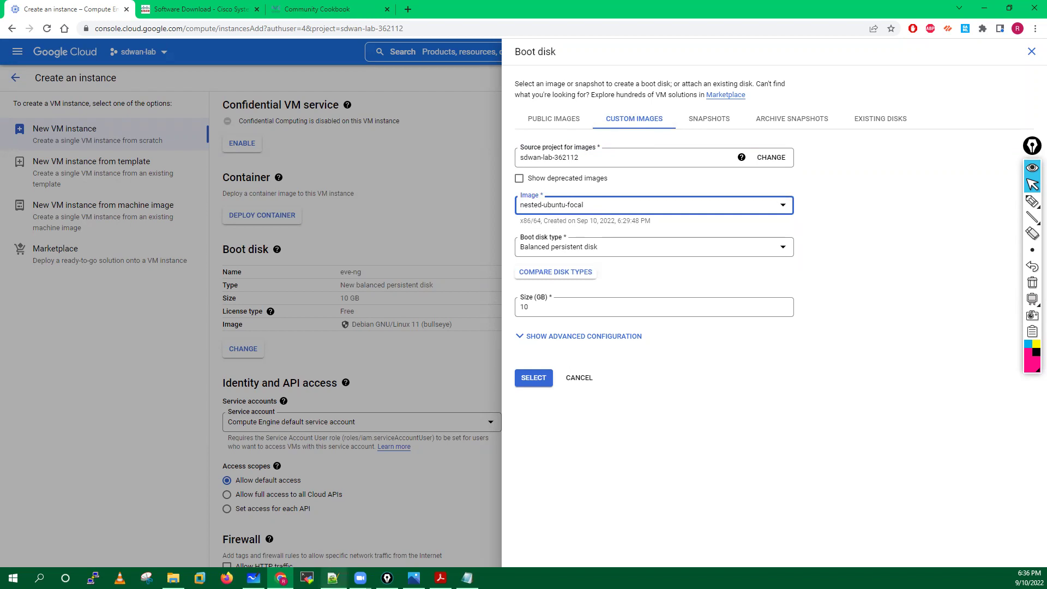
click(333, 577)
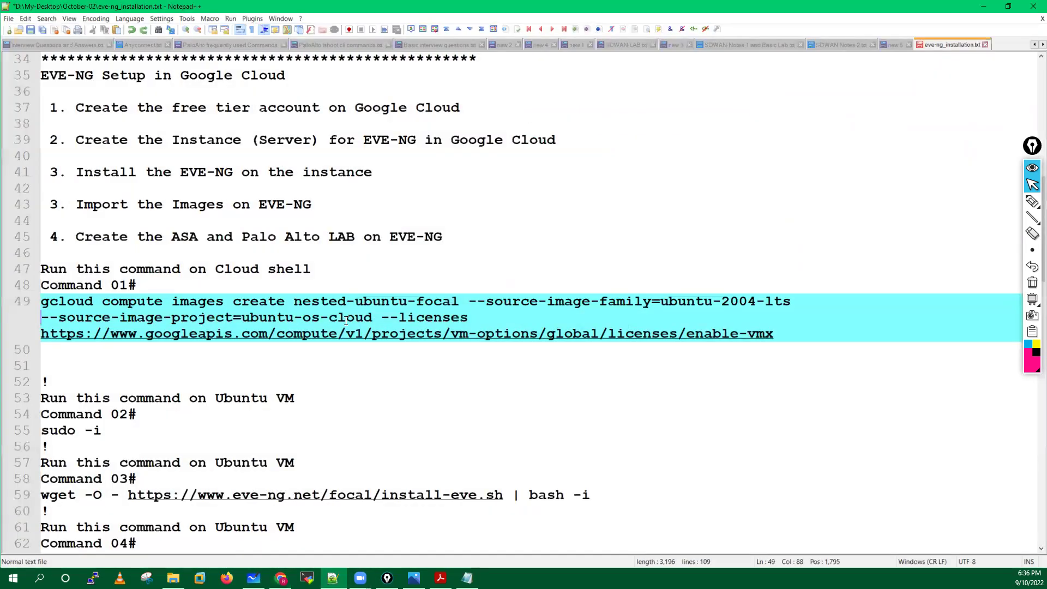
- Select the image-creation command on line 49 of the setup notes, then minimize Notepad++
drag(42, 301, 765, 336)
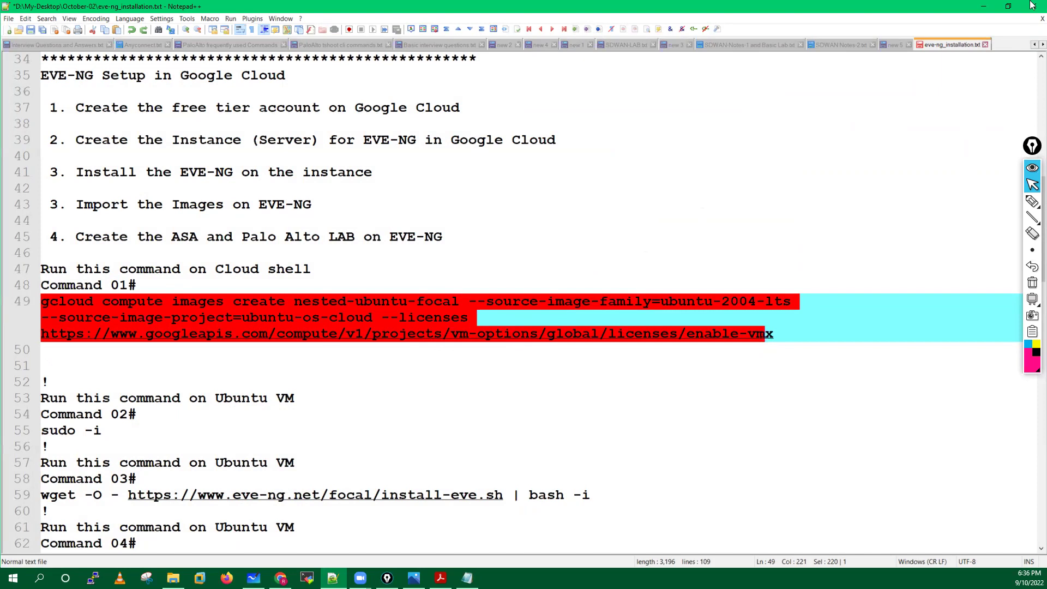
click(983, 6)
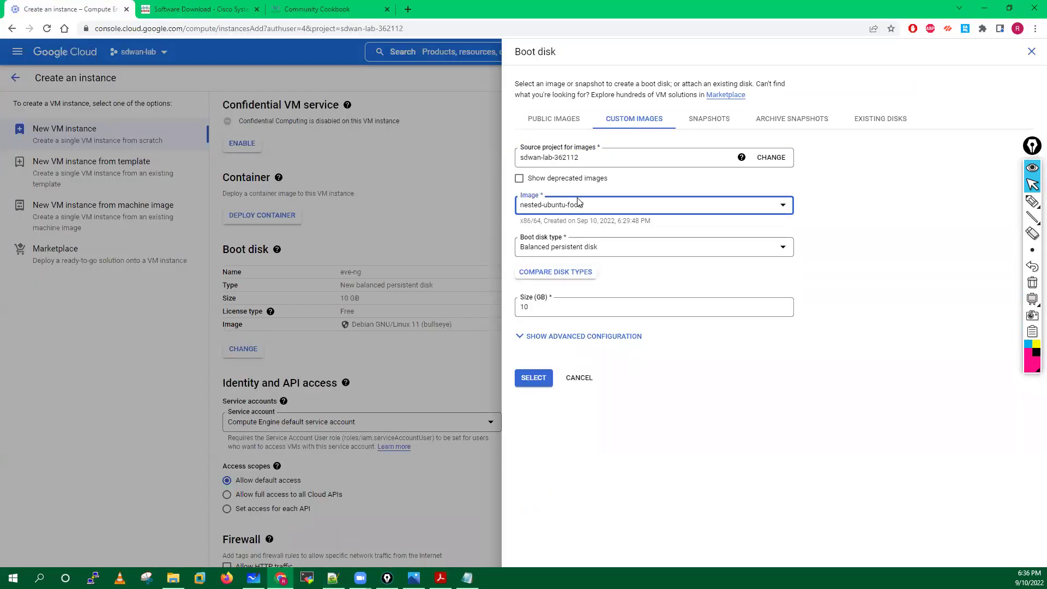
- Make the eve-ng boot disk a 100 GB SSD persistent disk
click(635, 251)
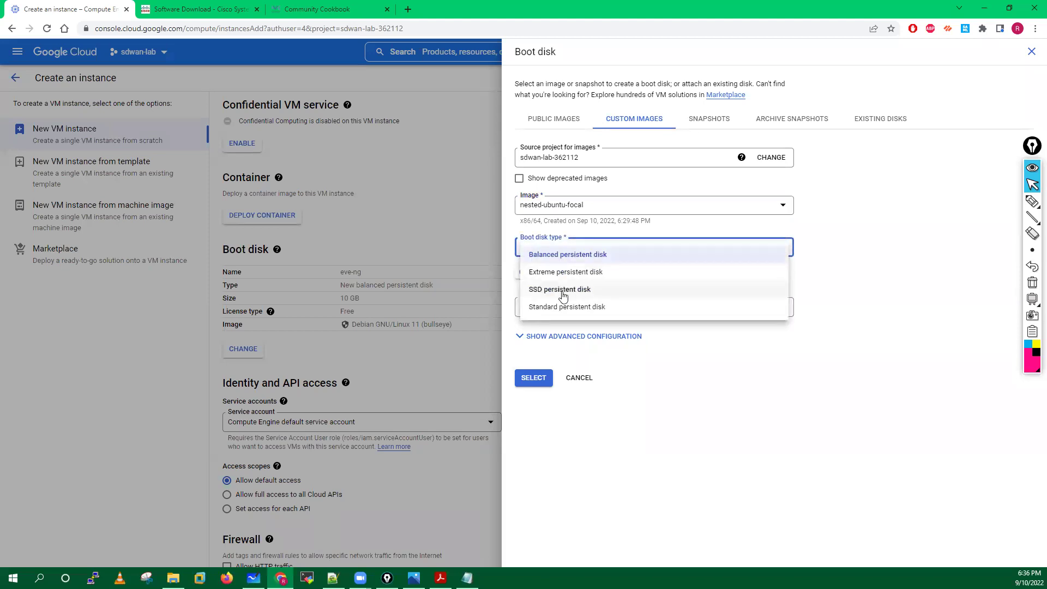
click(563, 291)
click(543, 307)
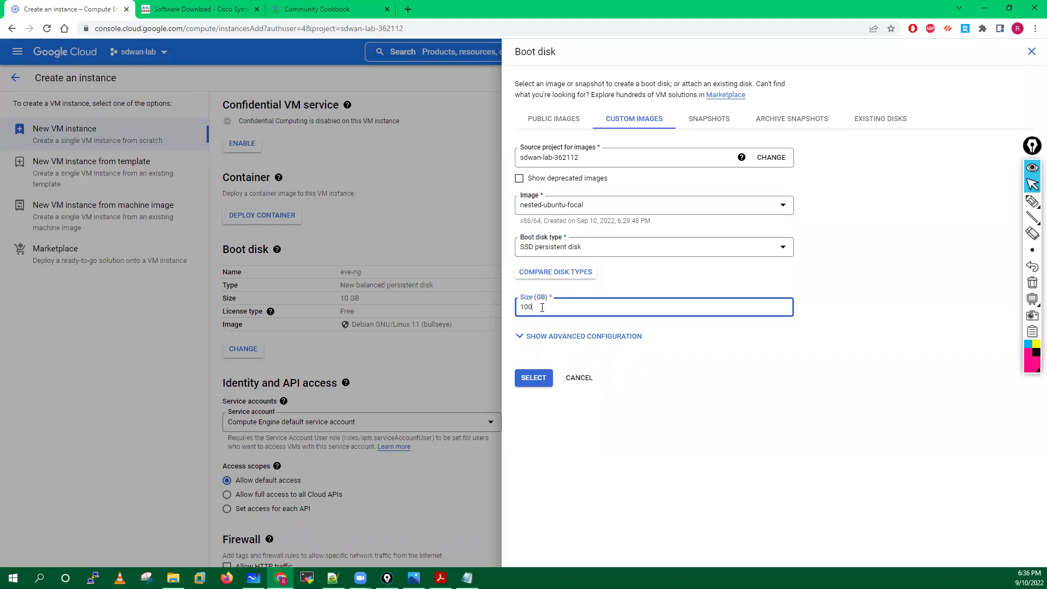
click(539, 377)
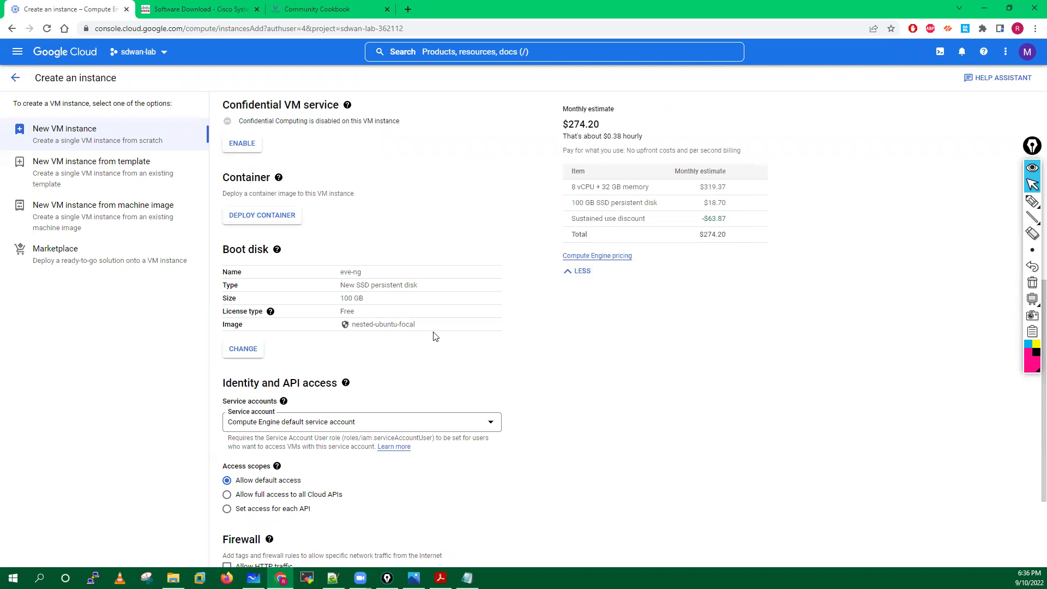
- Tick Allow HTTP traffic and Allow HTTPS traffic in the Firewall section
scroll(435, 336, down, 3)
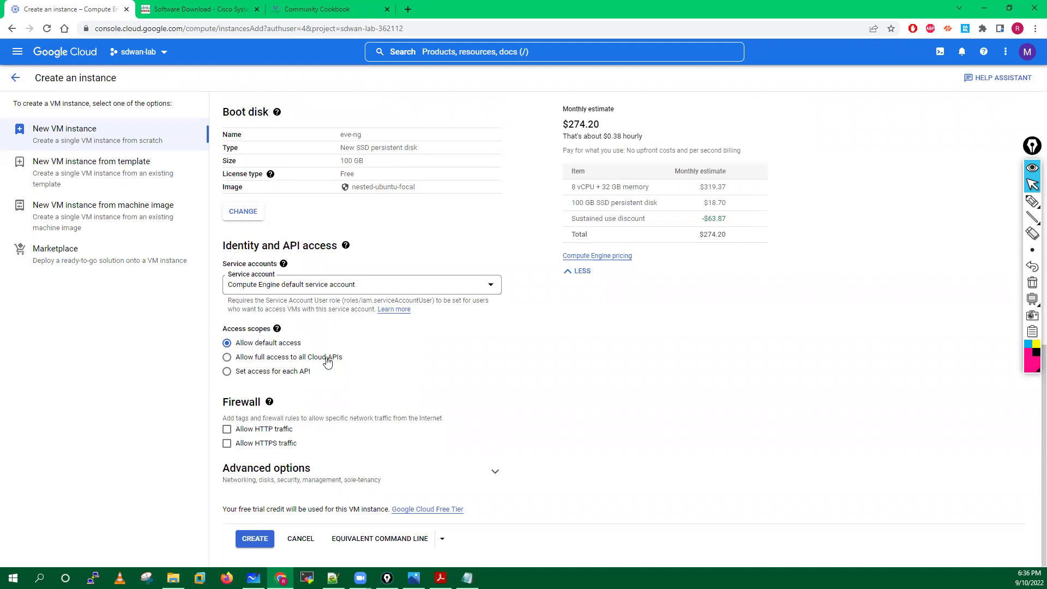
click(227, 429)
click(293, 448)
click(441, 578)
- Scroll the cookbook from page 40 to page 41's Step 7 and the Create/Cancel screenshot
scroll(397, 341, down, 2)
scroll(397, 340, down, 3)
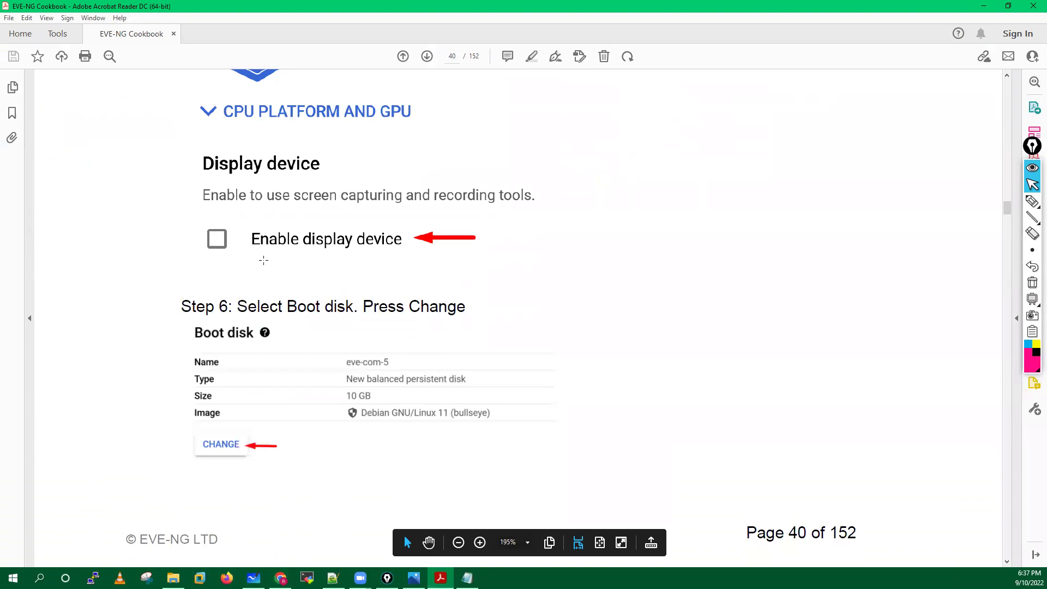
scroll(269, 263, up, 1)
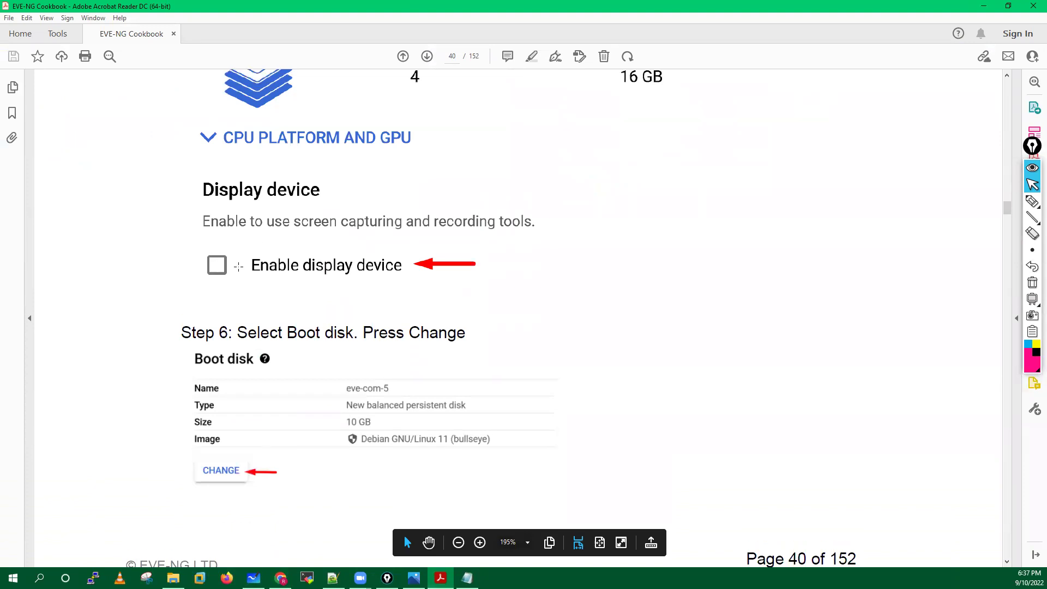
scroll(268, 275, down, 3)
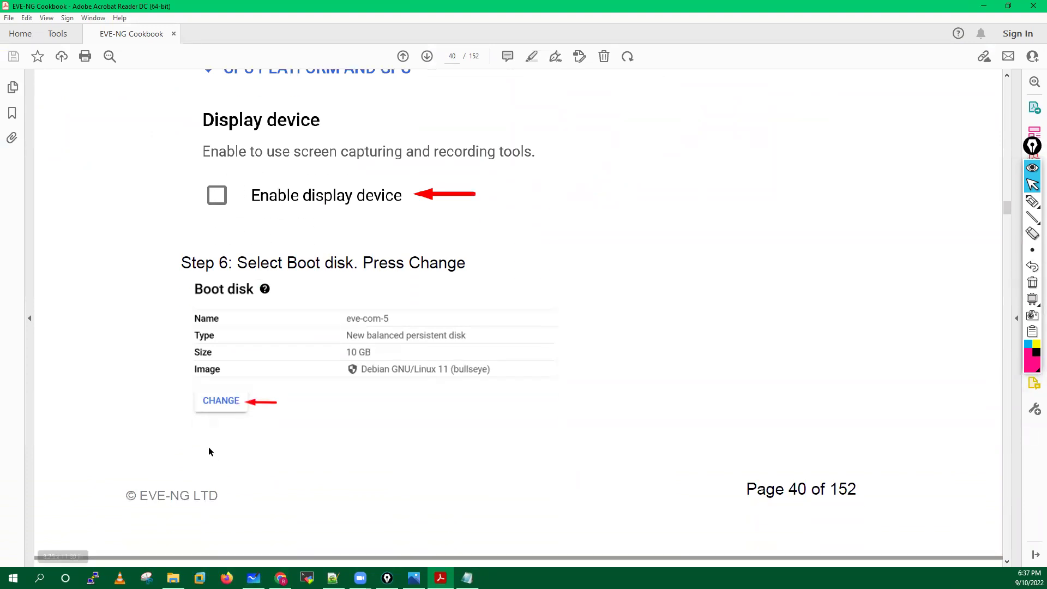
scroll(224, 400, down, 10)
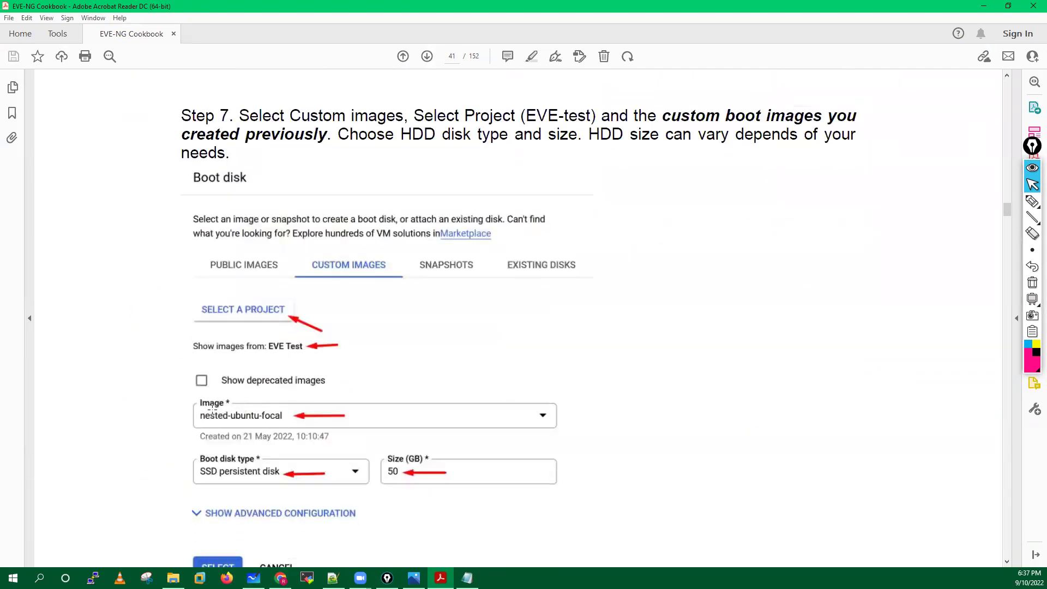
scroll(240, 418, down, 1)
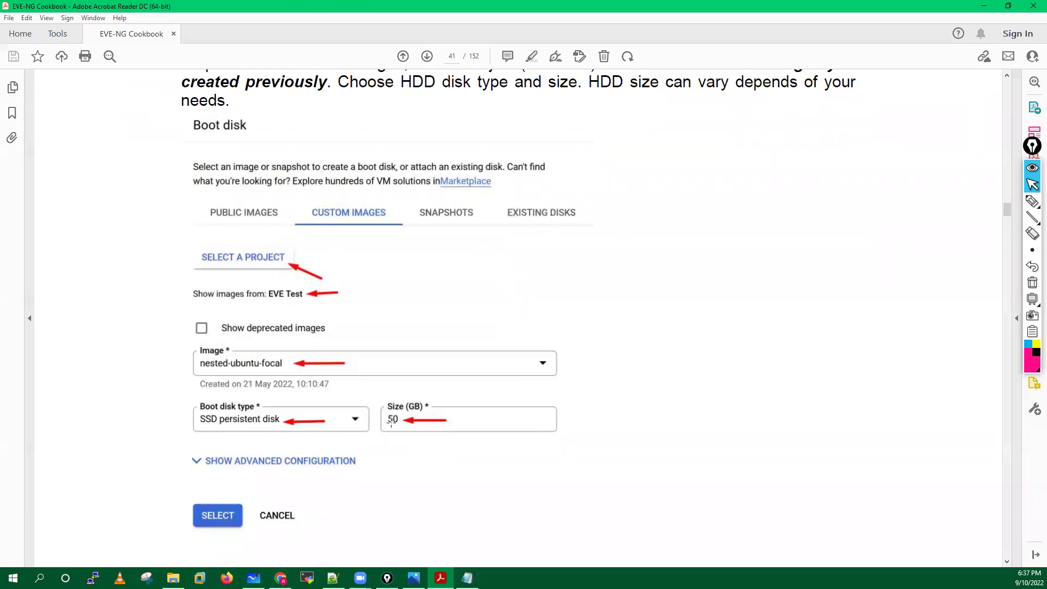
scroll(391, 421, down, 2)
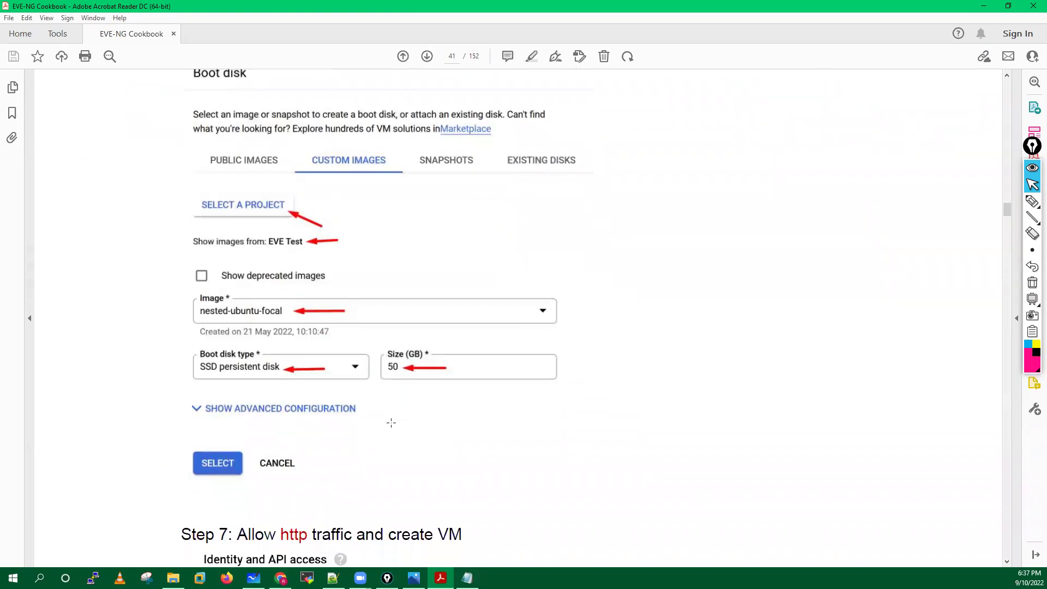
scroll(391, 421, down, 1)
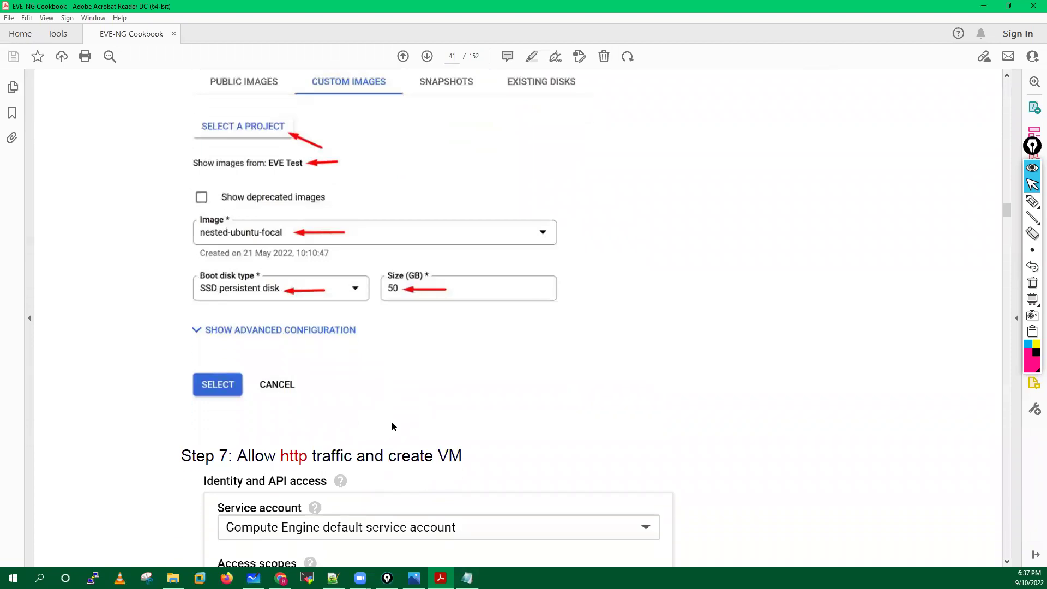
scroll(225, 300, down, 3)
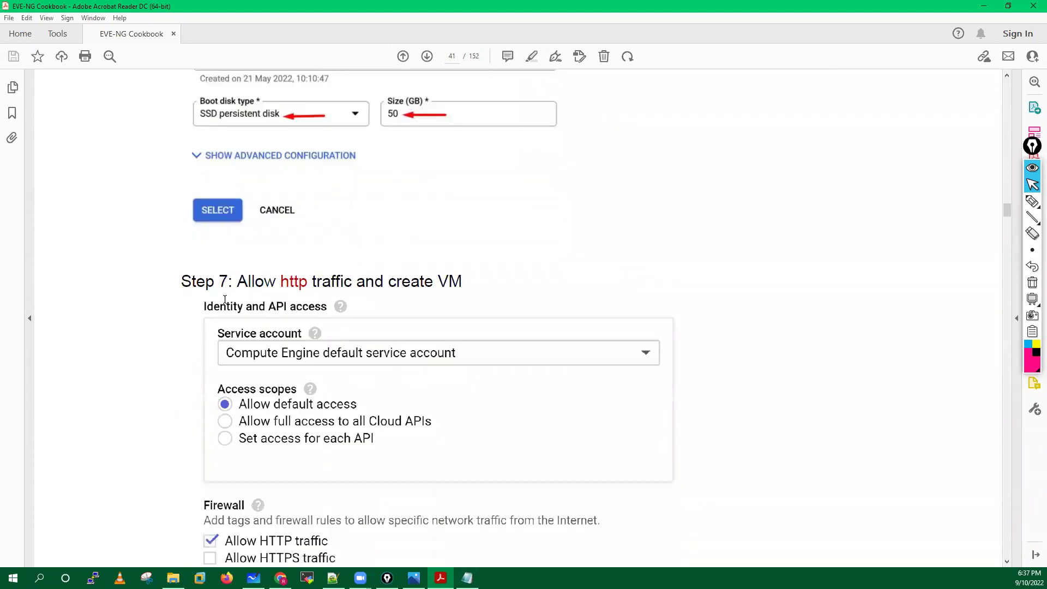
scroll(269, 406, down, 2)
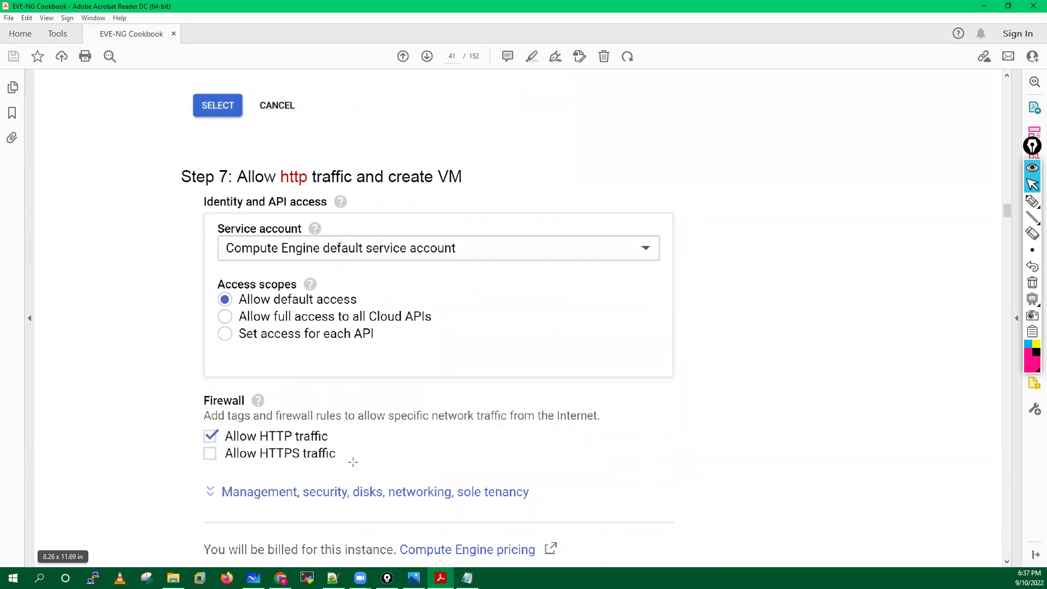
scroll(352, 462, down, 4)
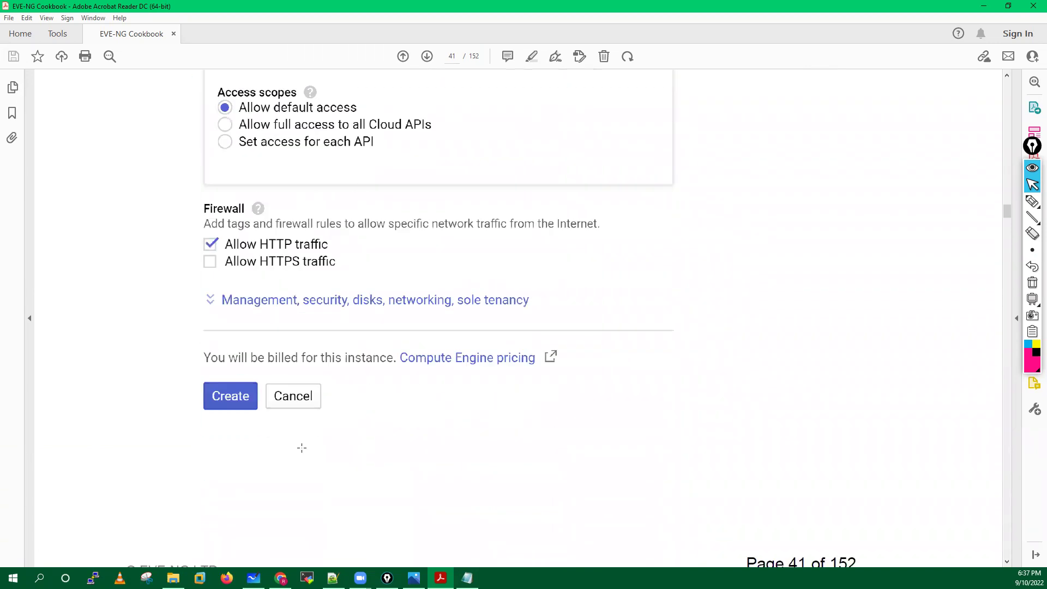
scroll(249, 309, down, 5)
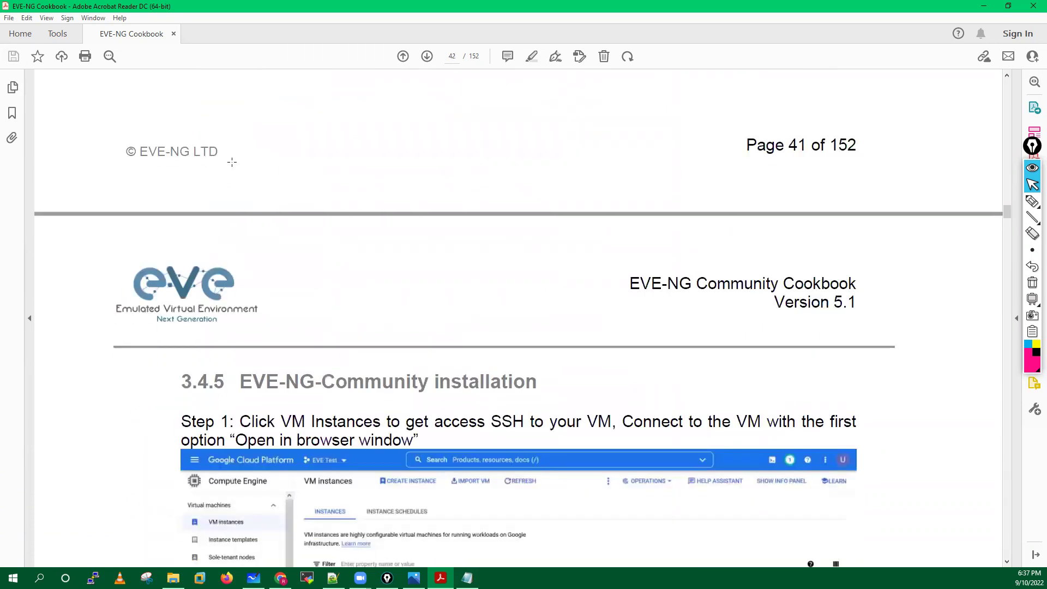
scroll(233, 167, down, 2)
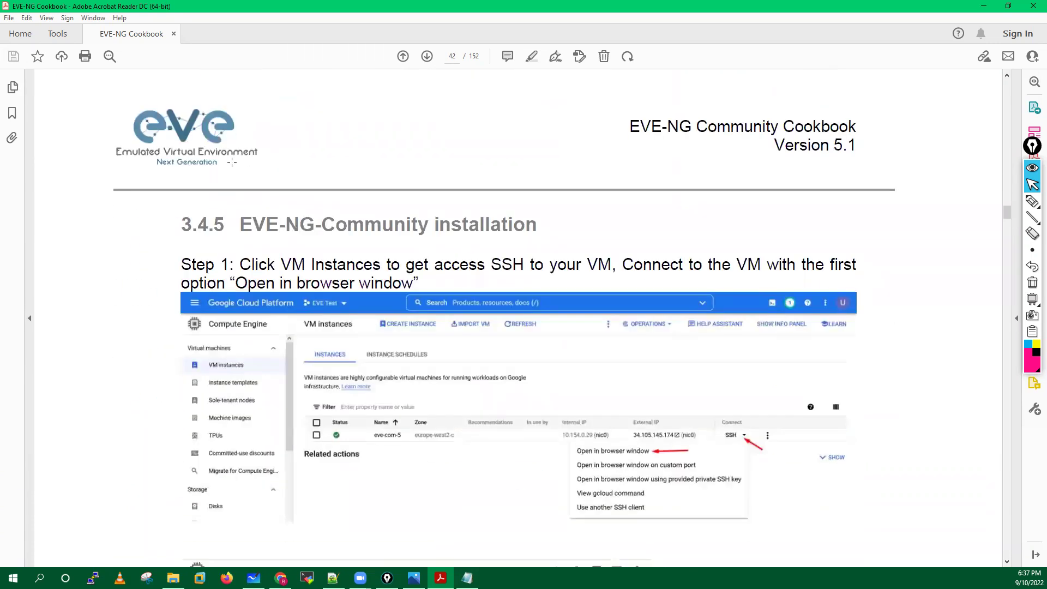
scroll(232, 162, up, 6)
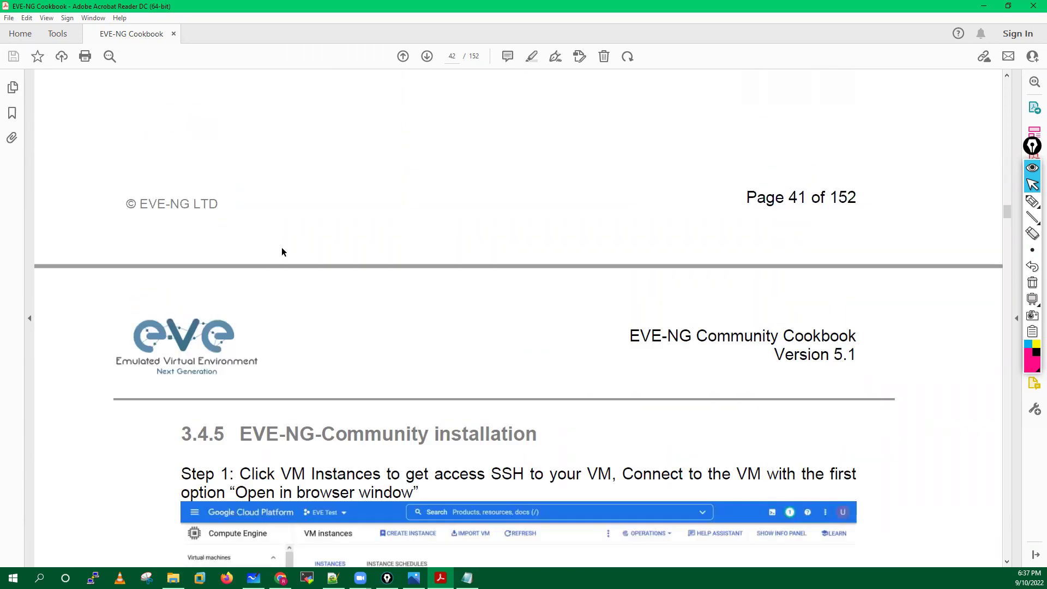
click(983, 6)
- Create the eve-ng instance and check its progress under Notifications
click(250, 539)
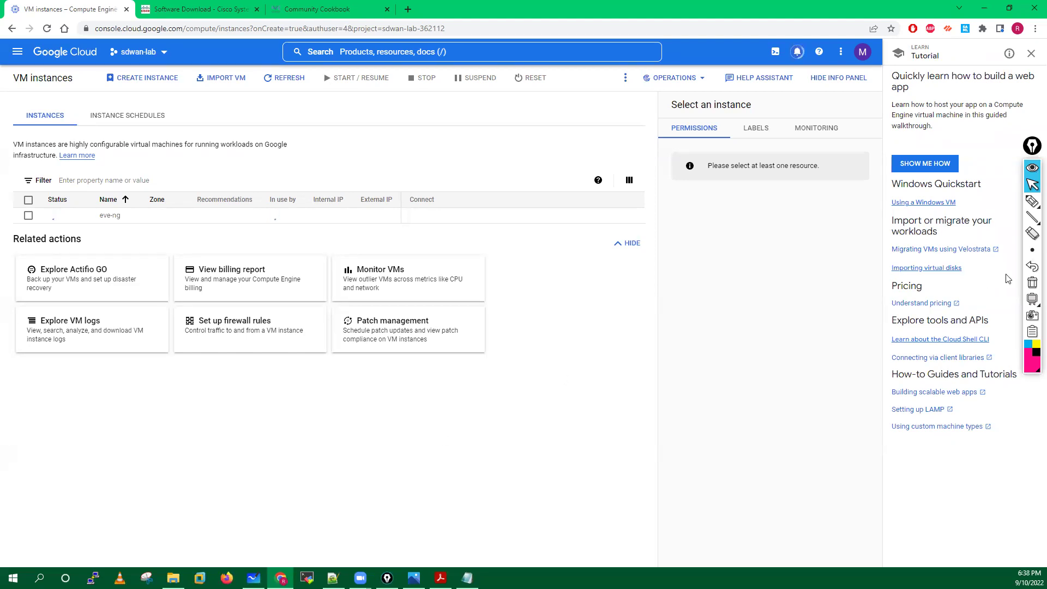
click(1009, 55)
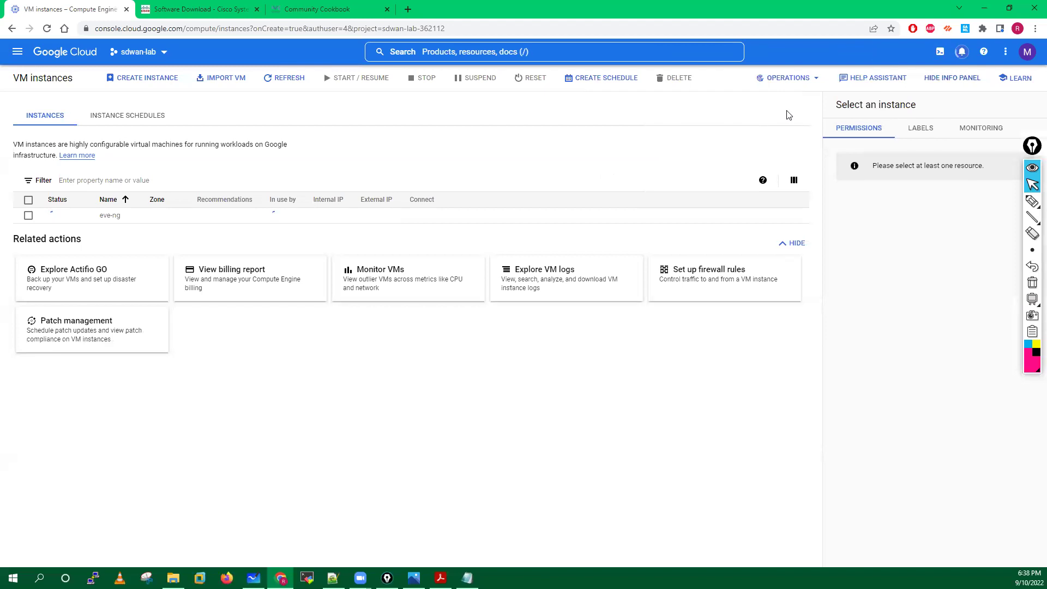
click(961, 51)
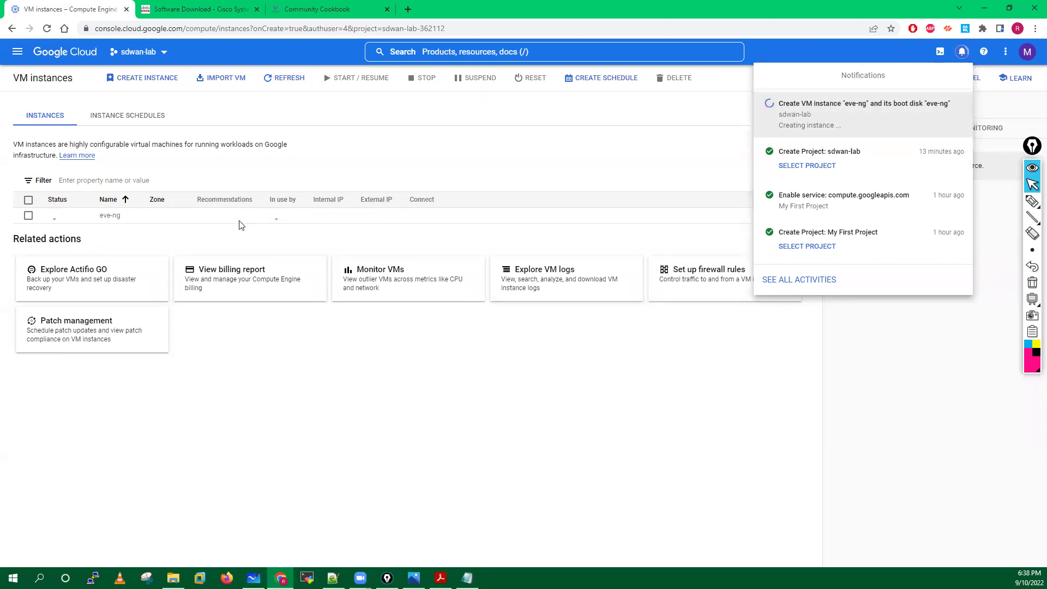
- Circle the eve-ng creation notification and outline the instance table in pink
click(1001, 202)
mouse_move(804, 81)
mouse_down()
mouse_move(755, 116)
mouse_move(829, 106)
mouse_up()
mouse_move(965, 41)
mouse_down()
mouse_move(953, 59)
mouse_move(974, 50)
mouse_up()
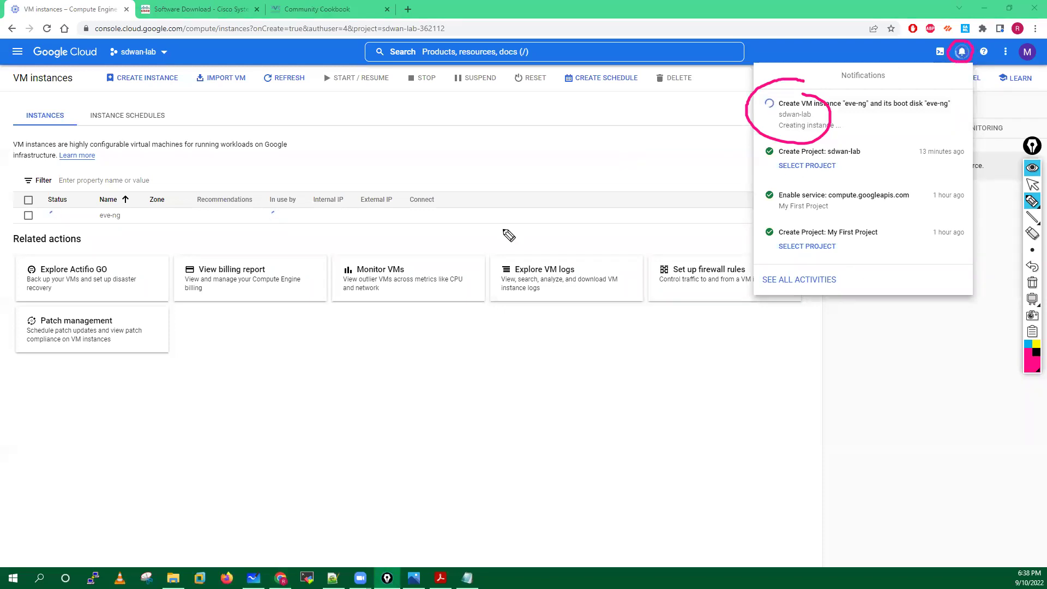
mouse_move(50, 172)
mouse_down()
mouse_move(25, 177)
mouse_move(136, 246)
mouse_move(122, 174)
mouse_move(348, 233)
mouse_up()
mouse_move(347, 176)
mouse_down()
mouse_move(374, 167)
mouse_move(353, 188)
mouse_move(385, 185)
mouse_up()
- Add a '2- 5 min' wait note, clear the annotations, and refresh the VM instances list
mouse_move(419, 154)
mouse_down()
mouse_move(439, 167)
mouse_move(450, 159)
mouse_up()
drag(478, 139, 470, 156)
drag(499, 147, 537, 141)
click(522, 124)
mouse_move(460, 116)
mouse_down()
mouse_move(600, 107)
mouse_move(594, 125)
mouse_up()
drag(562, 116, 609, 116)
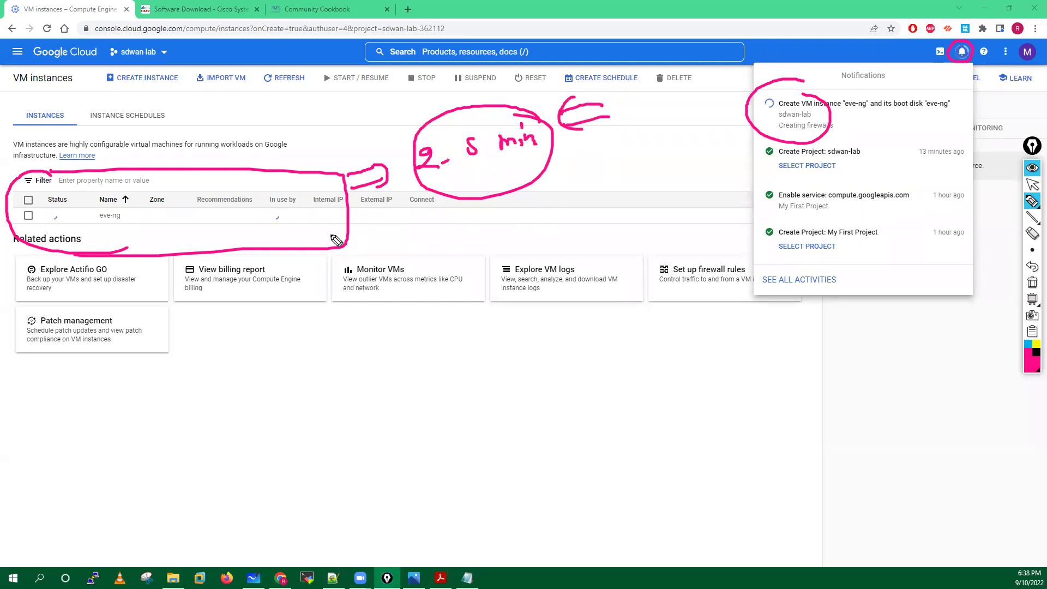
mouse_move(248, 151)
mouse_down()
mouse_move(250, 174)
mouse_move(261, 174)
mouse_up()
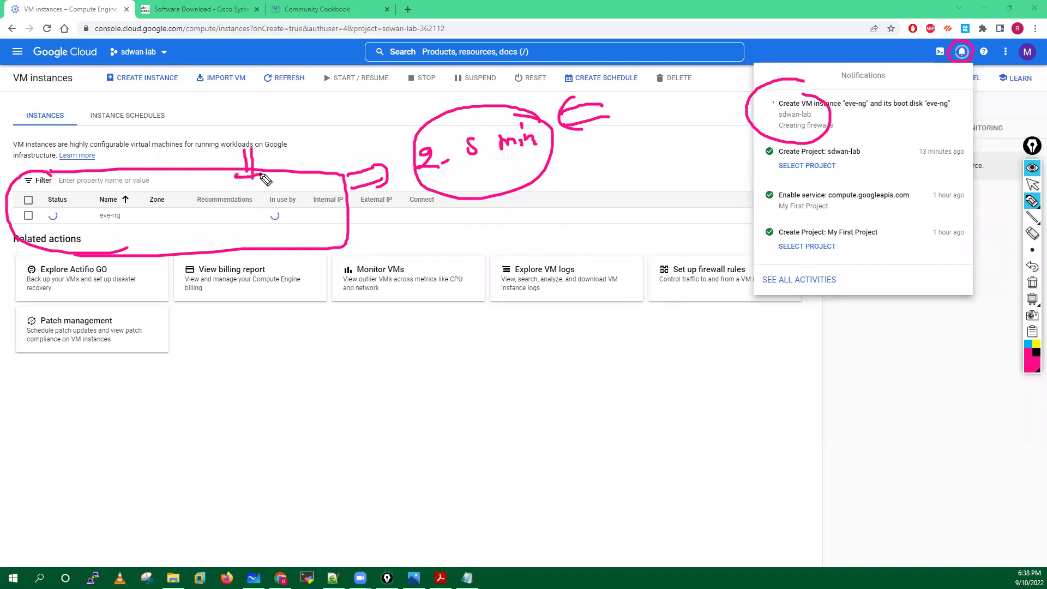
click(1032, 283)
click(1032, 187)
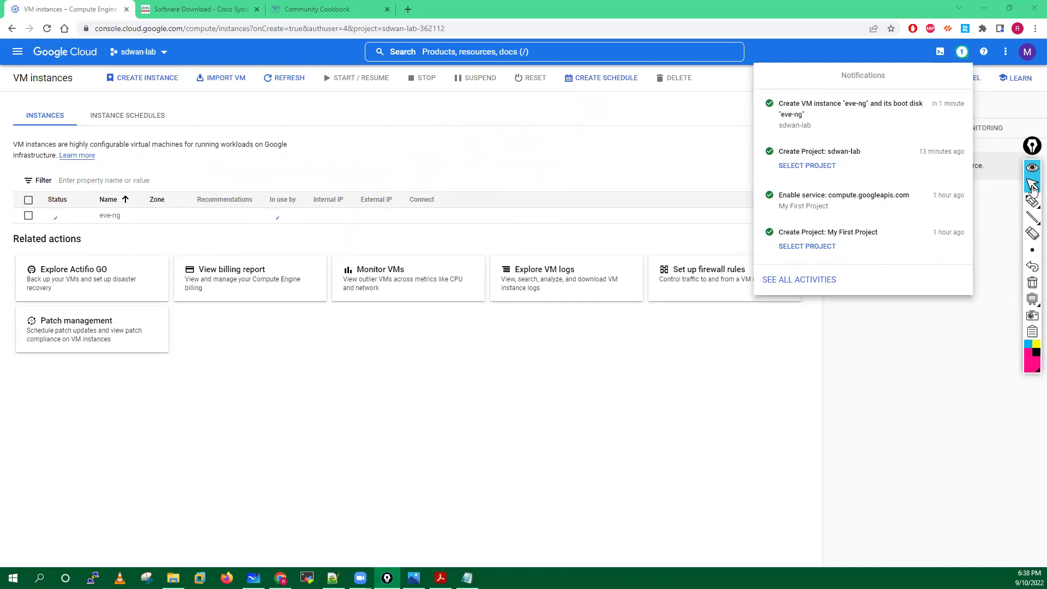
click(501, 413)
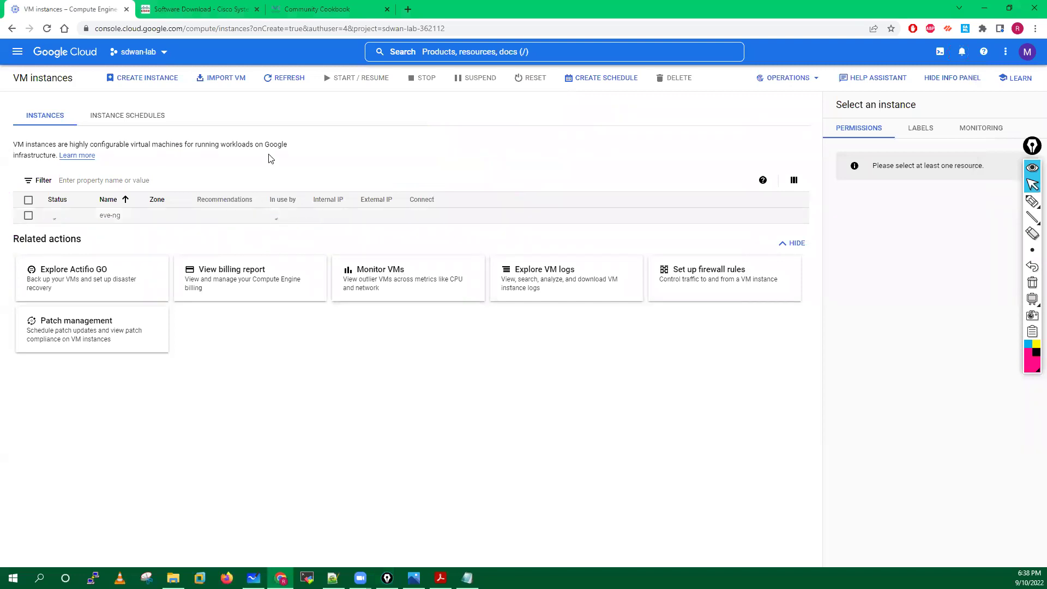
click(279, 79)
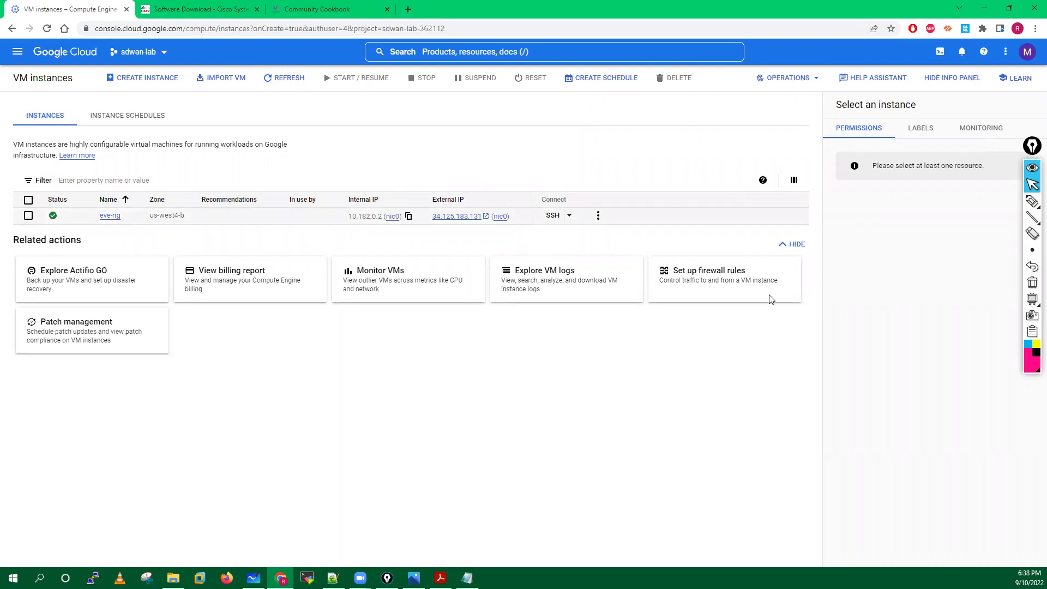
- Circle eve-ng's internal IP 10.182.0.2 and its external IP, then clear the marks
click(1032, 201)
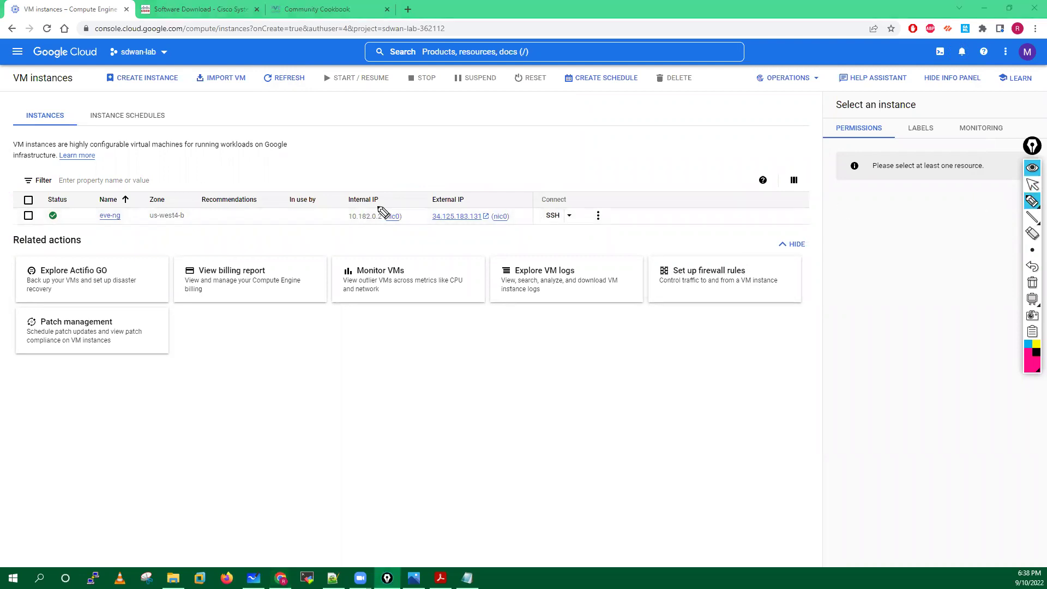
mouse_move(377, 190)
mouse_down()
mouse_move(344, 234)
mouse_move(412, 227)
mouse_move(363, 191)
mouse_up()
mouse_move(488, 192)
mouse_down()
mouse_move(435, 201)
mouse_move(428, 237)
mouse_move(484, 196)
mouse_up()
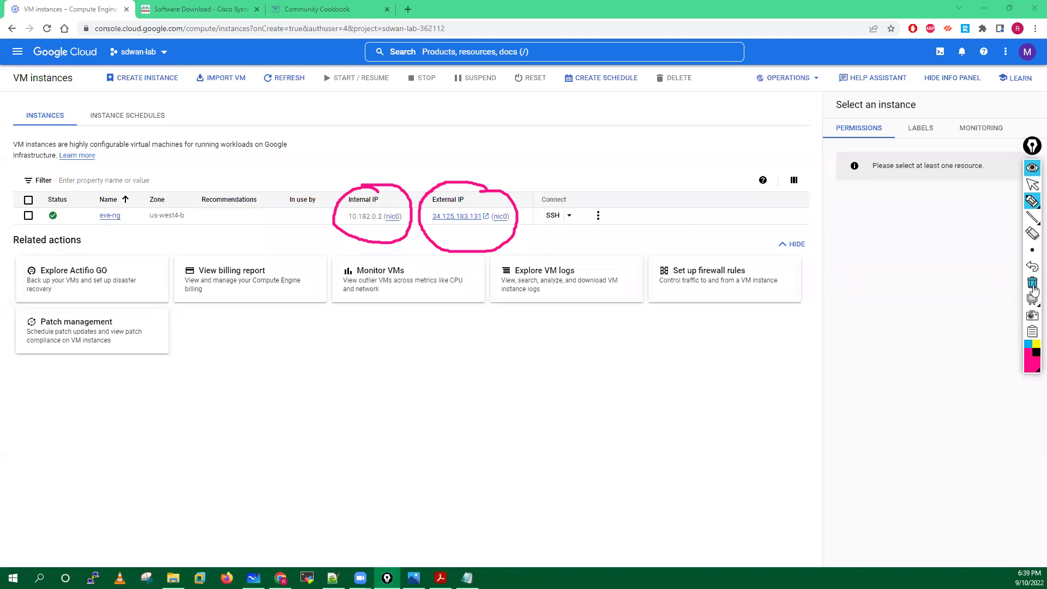
click(1034, 190)
click(1034, 187)
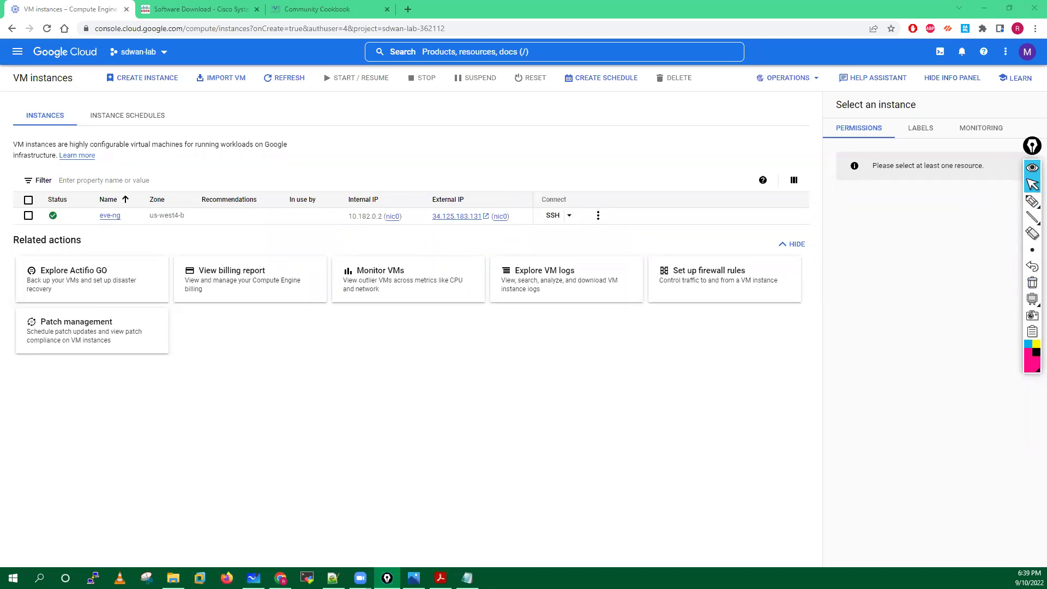
click(440, 578)
- Scroll the cookbook to page 42, section 3.4.5 EVE-NG-Community installation, Step 1
scroll(433, 326, down, 2)
scroll(433, 326, down, 8)
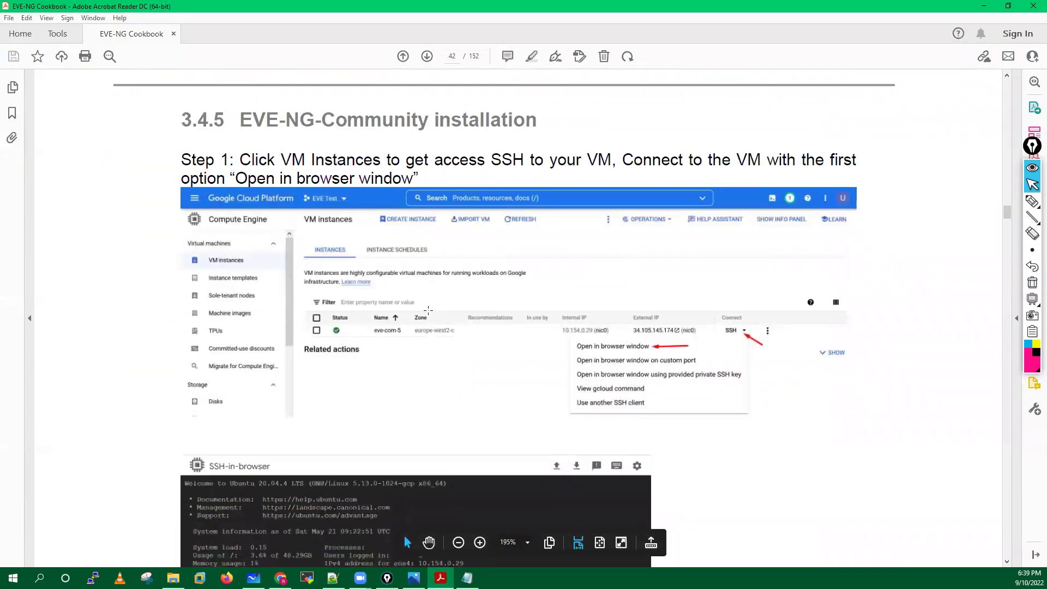
scroll(428, 310, down, 1)
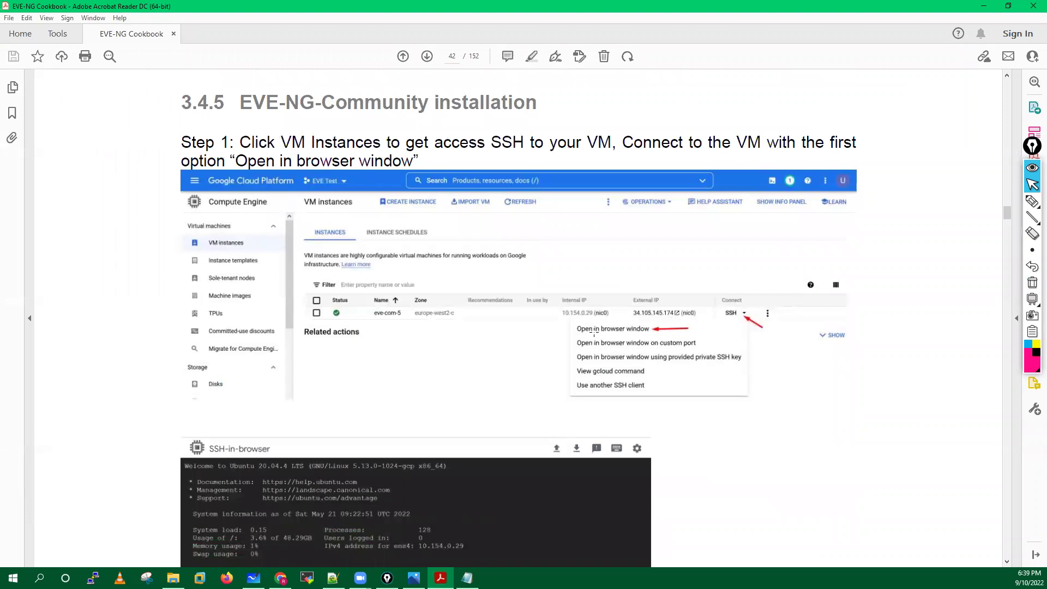
click(981, 7)
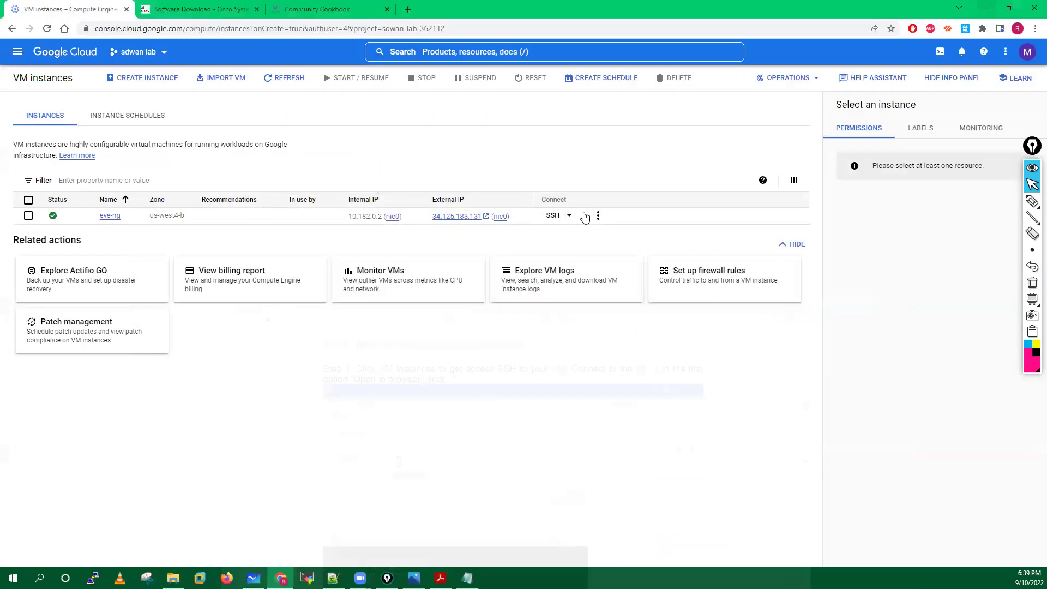
- Open SSH for eve-ng in a browser window and move that window to the centre
click(569, 216)
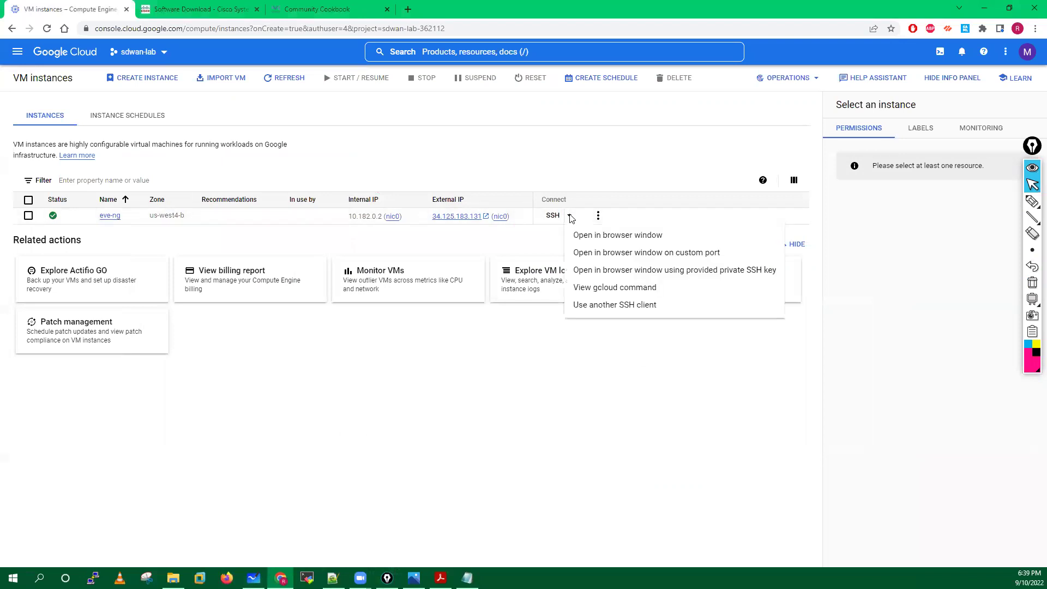
click(600, 240)
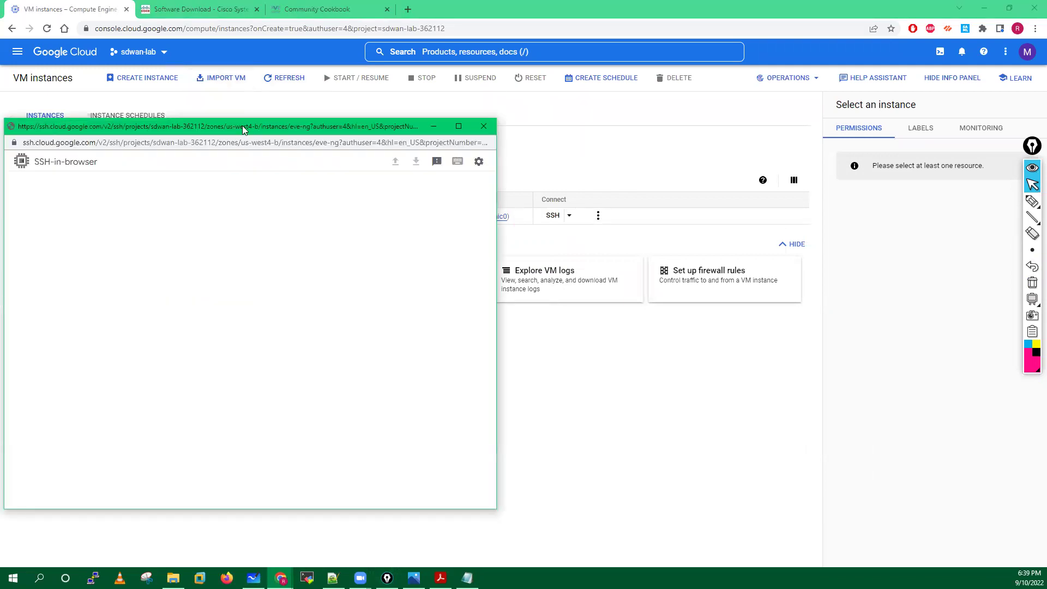
drag(242, 125, 498, 126)
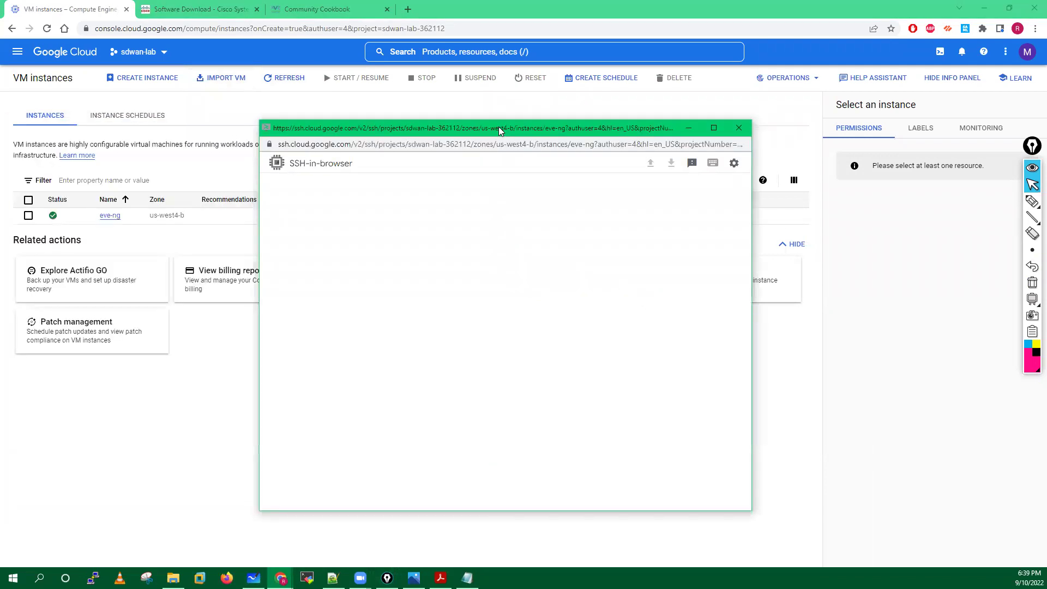
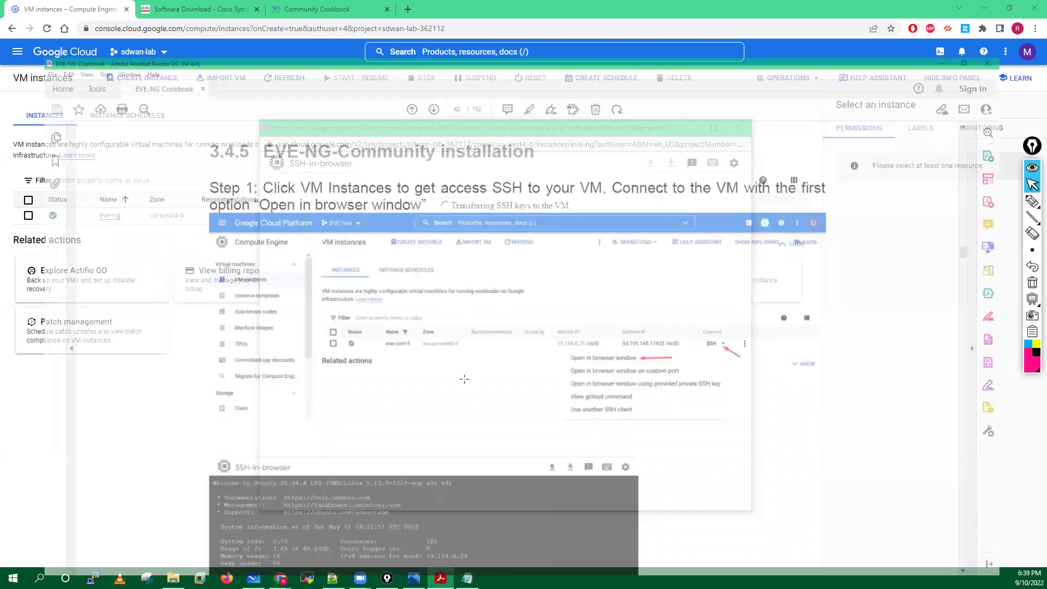
- Copy the wget install-eve.sh command line from Step 2 of the EVE-NG Cookbook PDF
scroll(464, 379, down, 3)
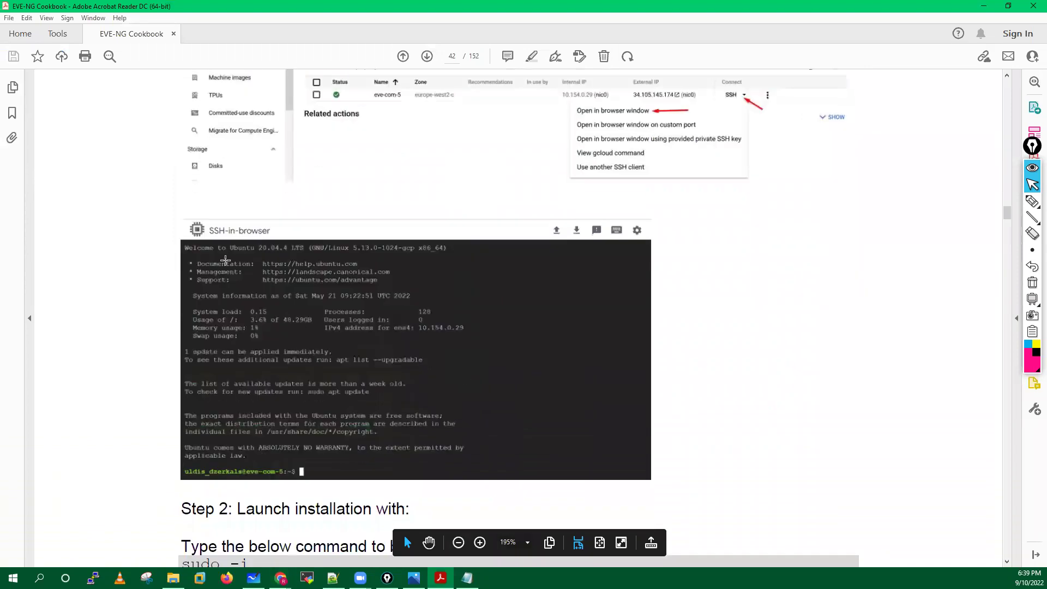
scroll(310, 314, down, 2)
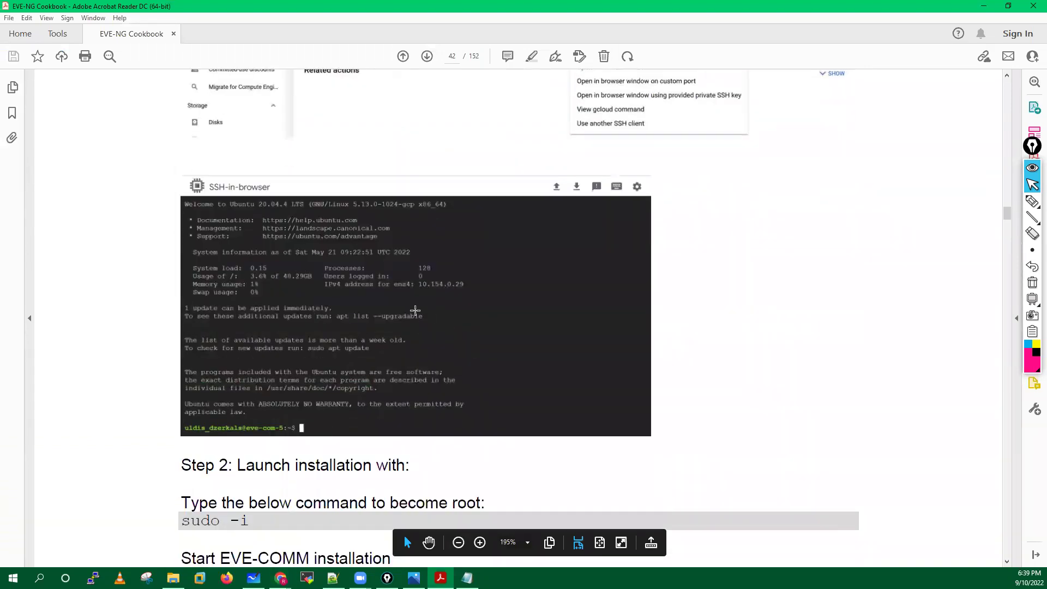
scroll(413, 300, down, 2)
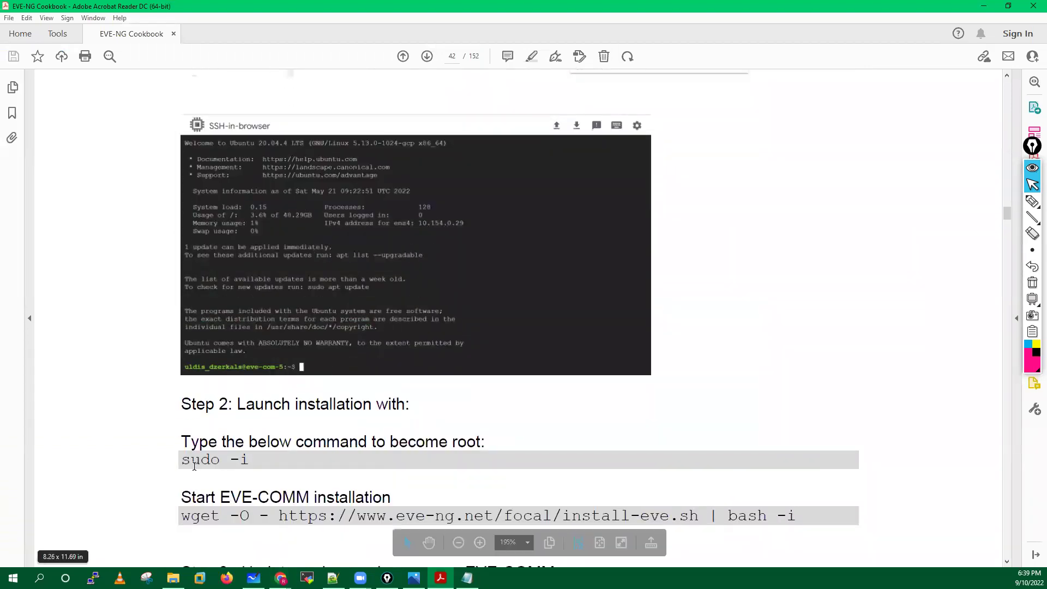
drag(182, 515, 799, 515)
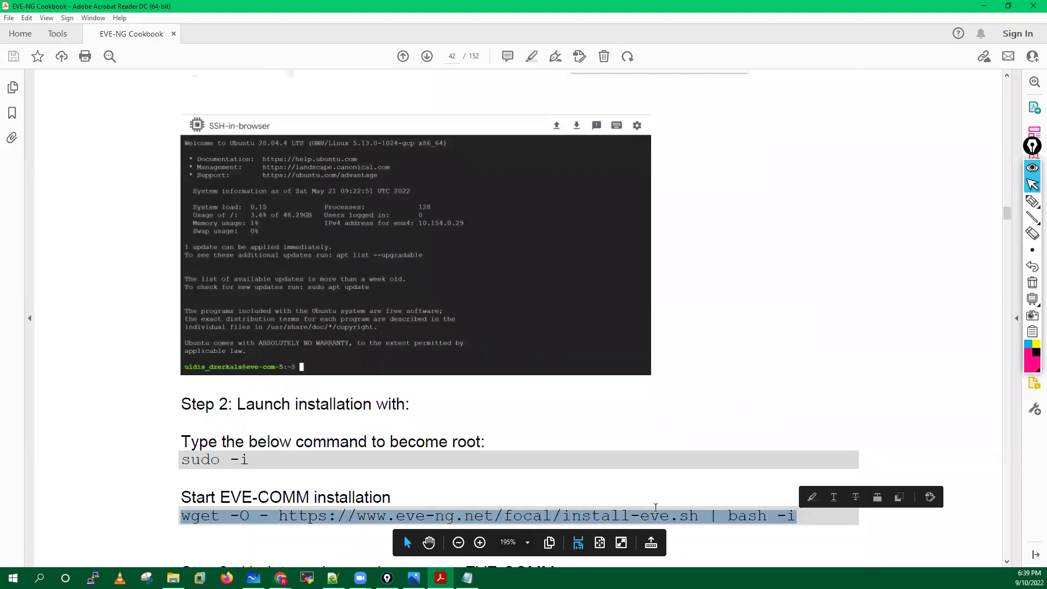
right_click(317, 517)
click(344, 385)
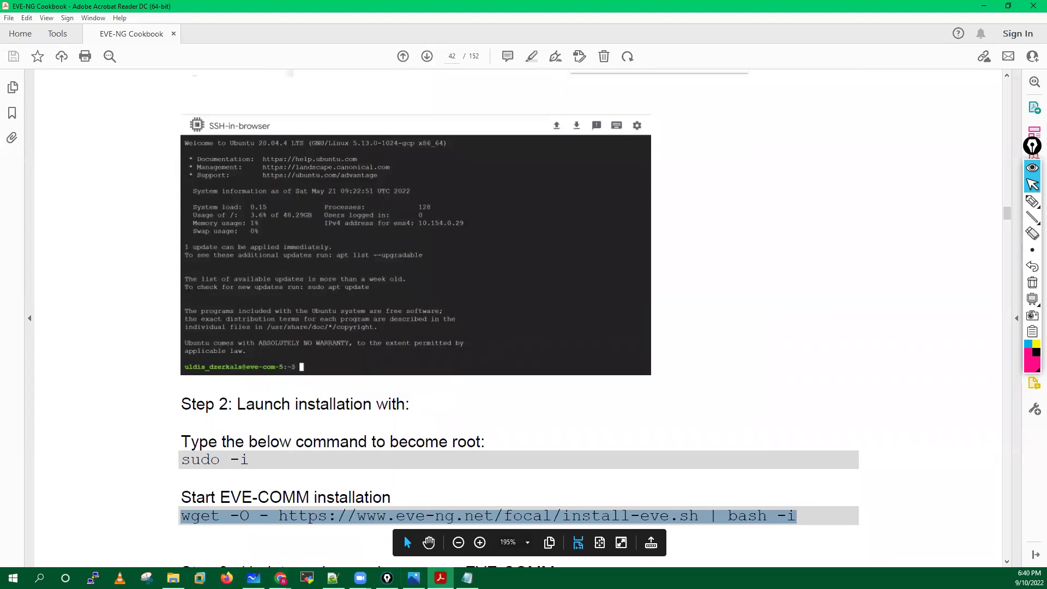
click(281, 578)
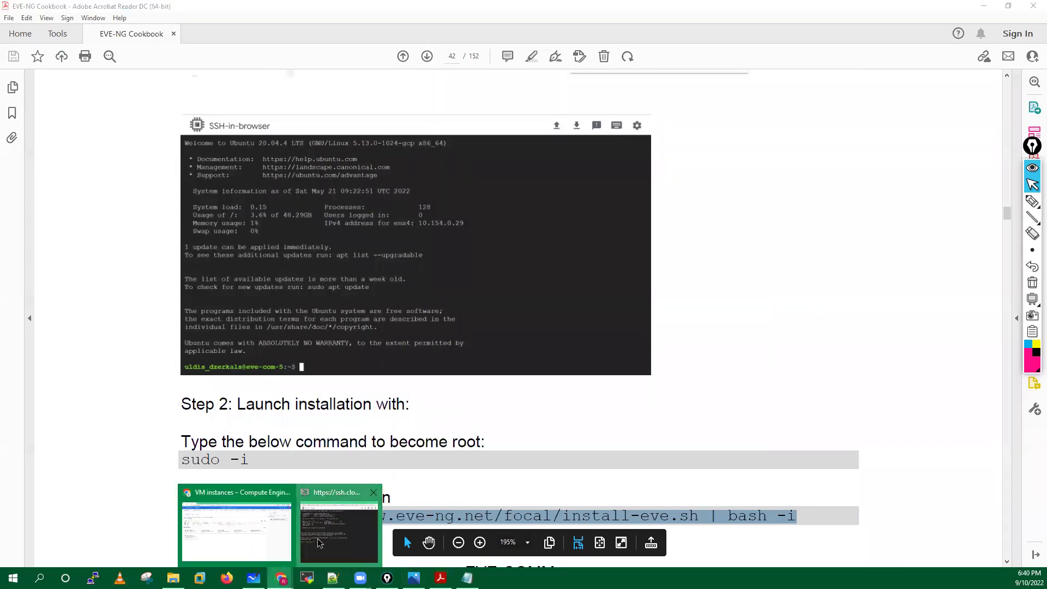
click(318, 538)
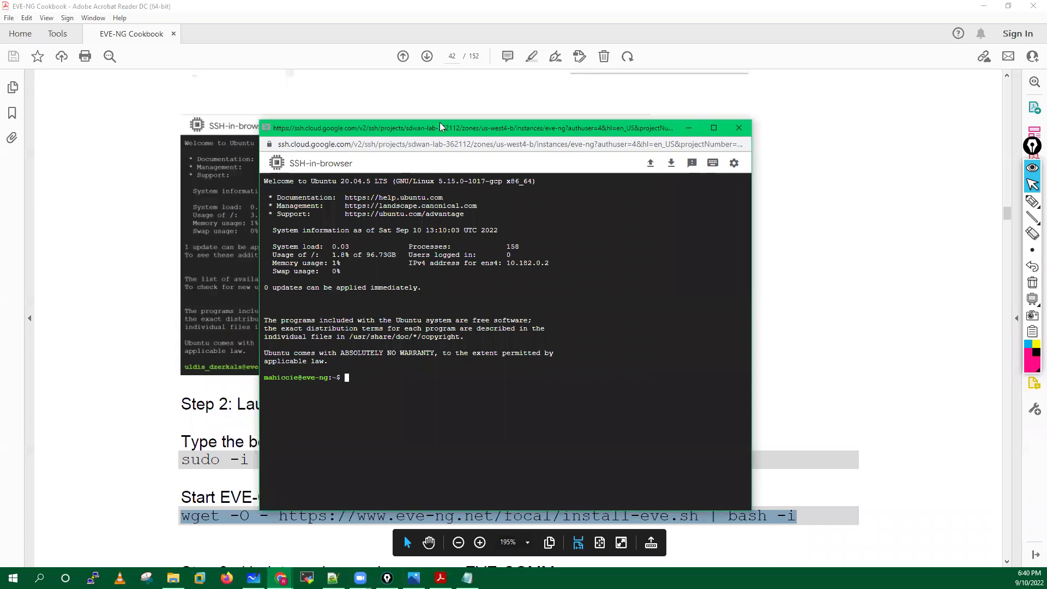
- Enlarge the SSH terminal window and switch to a root shell with sudo -i
drag(441, 127, 348, 74)
drag(662, 241, 784, 241)
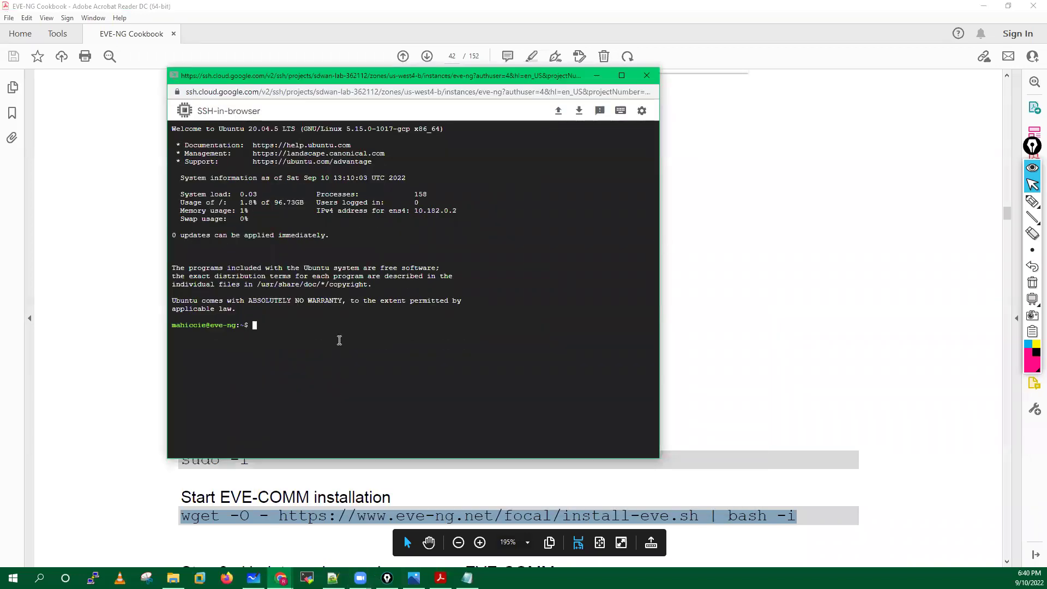
key(Return)
key(Return)
key(Return)
key(Return)
key(Return)
key(Return)
key(Return)
key(Return)
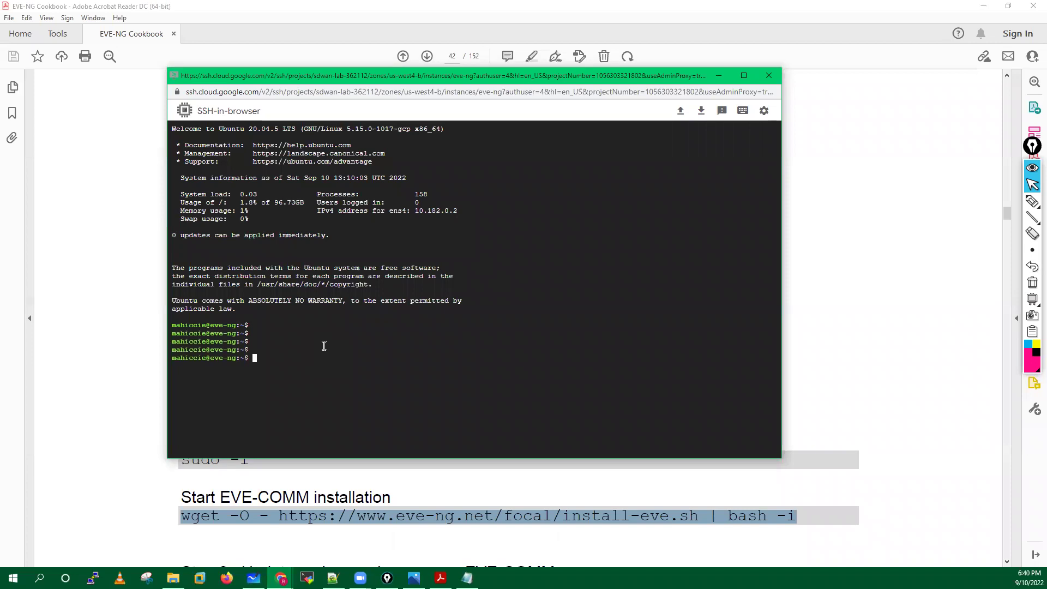
text(ifconfoig)
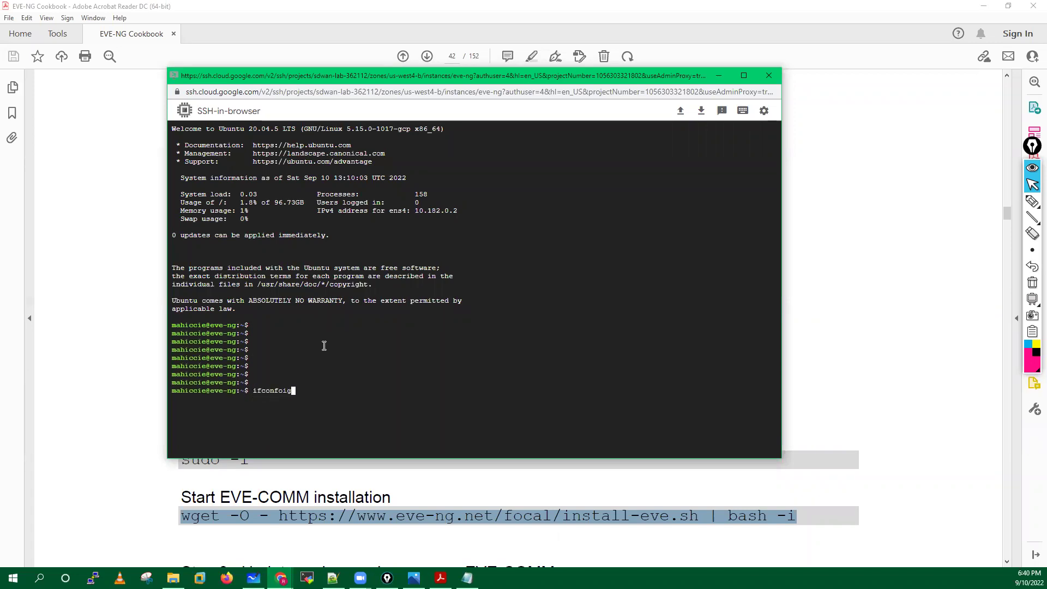
key(BackSpace)
key(BackSpace)
key(BackSpace)
key(BackSpace)
key(BackSpace)
key(BackSpace)
text(sudo -i)
key(Return)
key(Return)
key(Return)
- Check network interfaces with ifconfig, then paste the EVE-COMM install command at the root prompt
text(ifconfig)
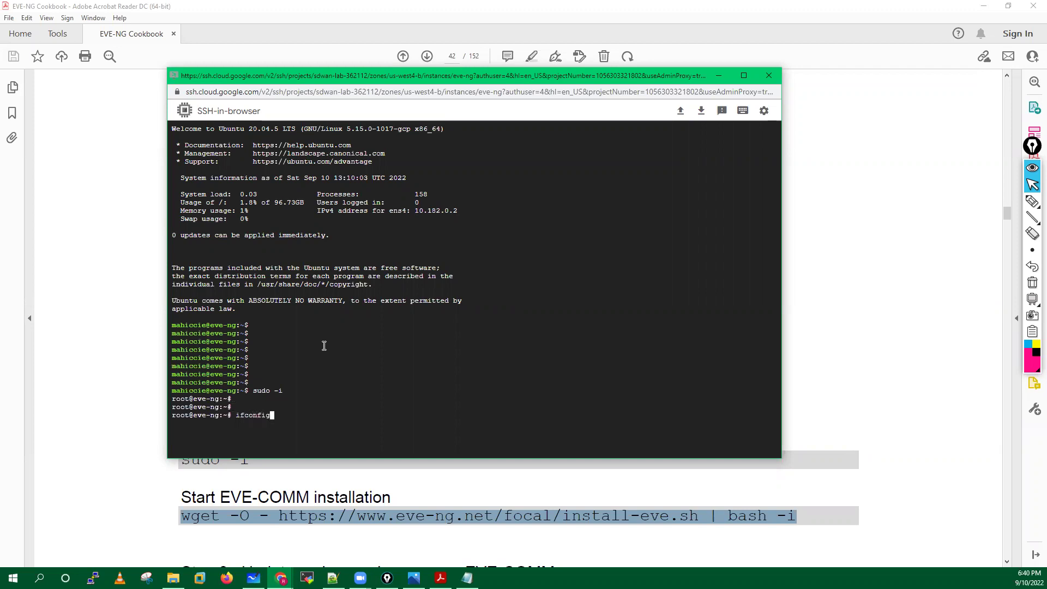
key(Return)
key(Return)
key(Return)
key(Return)
key(Return)
key(Return)
key(Return)
key(Return)
key(Return)
key(Return)
key(Return)
key(Return)
key(Return)
key(Return)
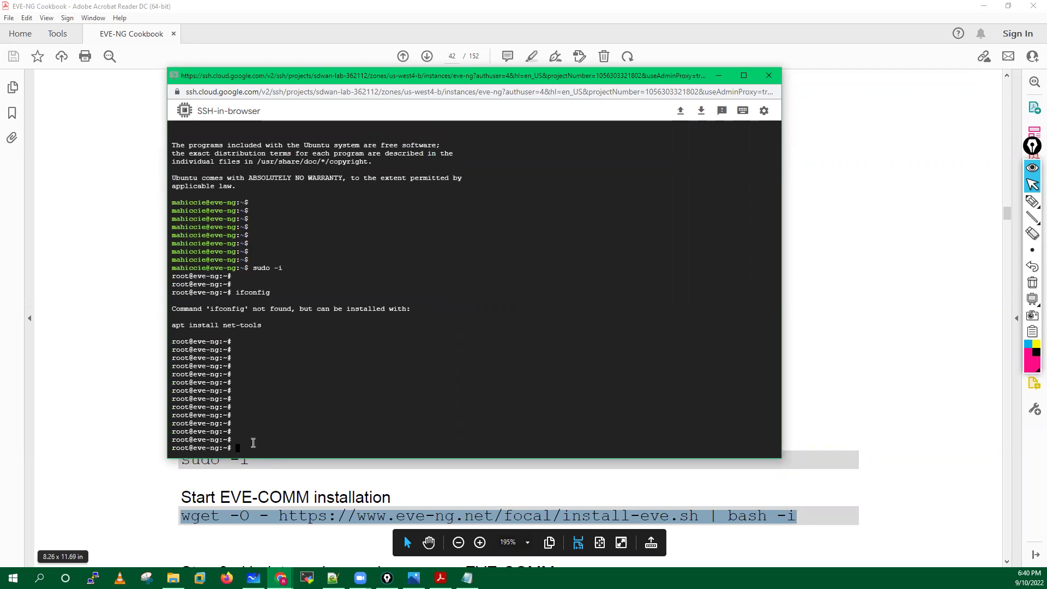
right_click(272, 420)
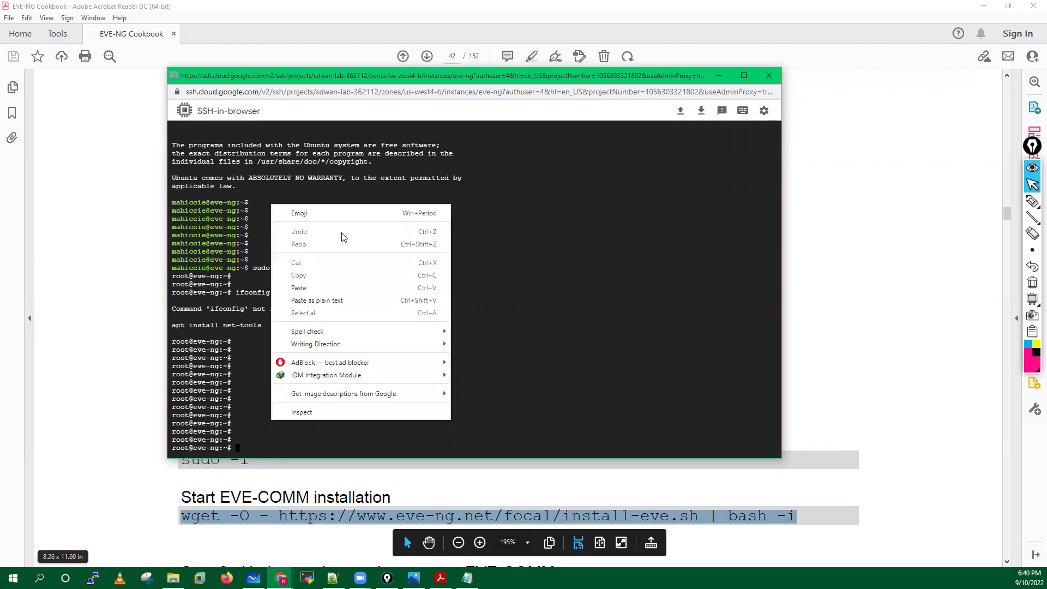
click(305, 290)
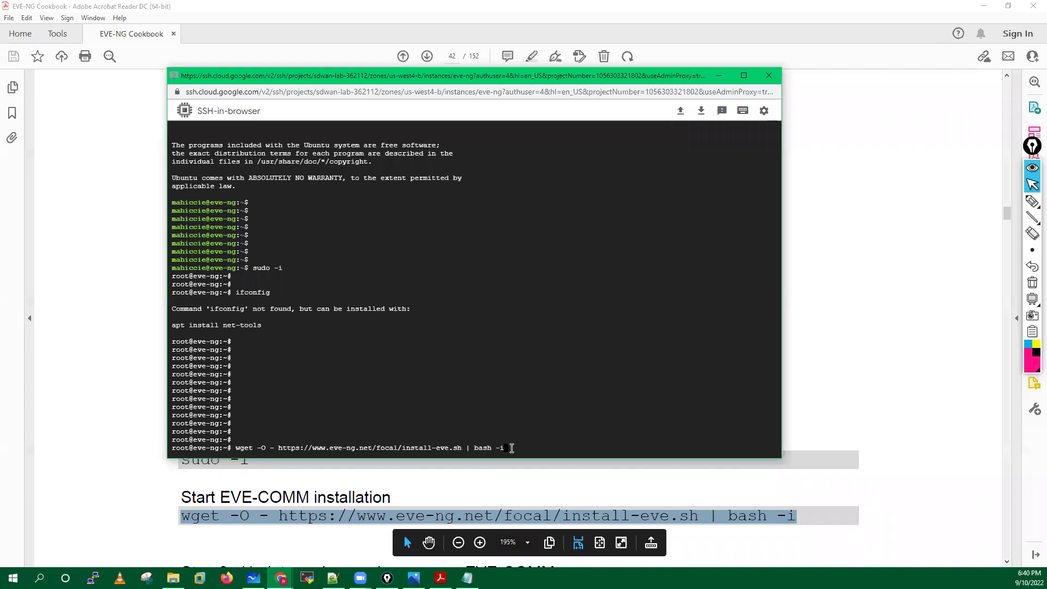
- Run the pasted wget install-eve.sh | bash -i command, annotating its parts on screen
key(Return)
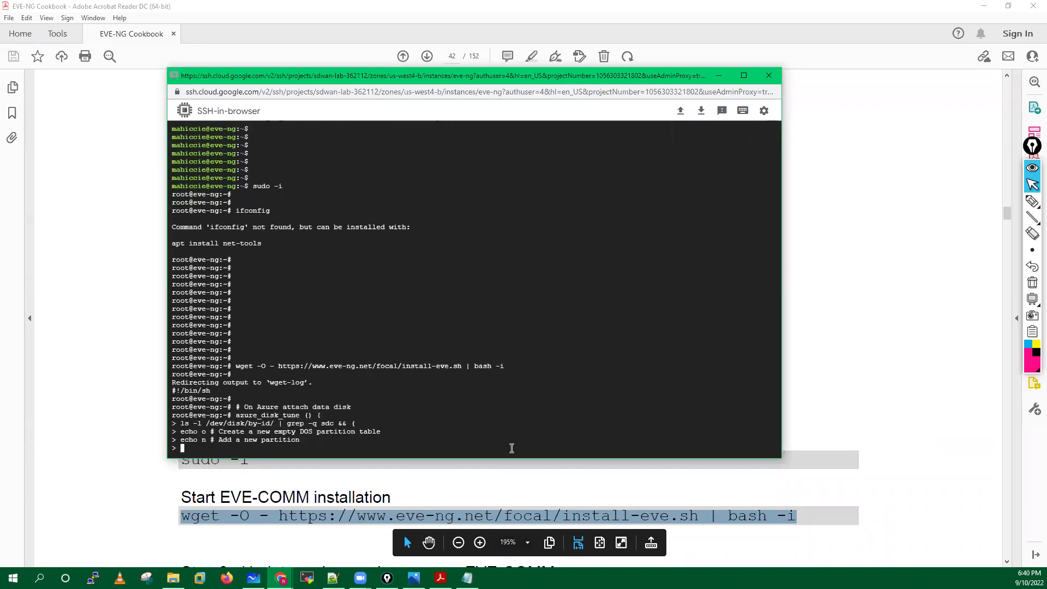
click(1032, 201)
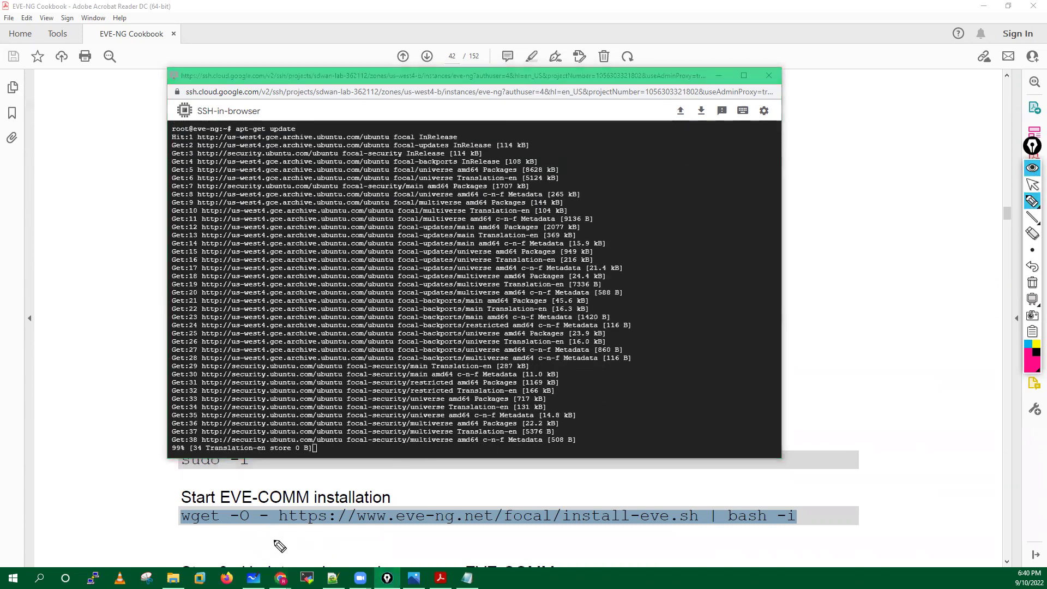
mouse_move(344, 551)
mouse_down()
mouse_move(417, 524)
mouse_move(414, 540)
mouse_up()
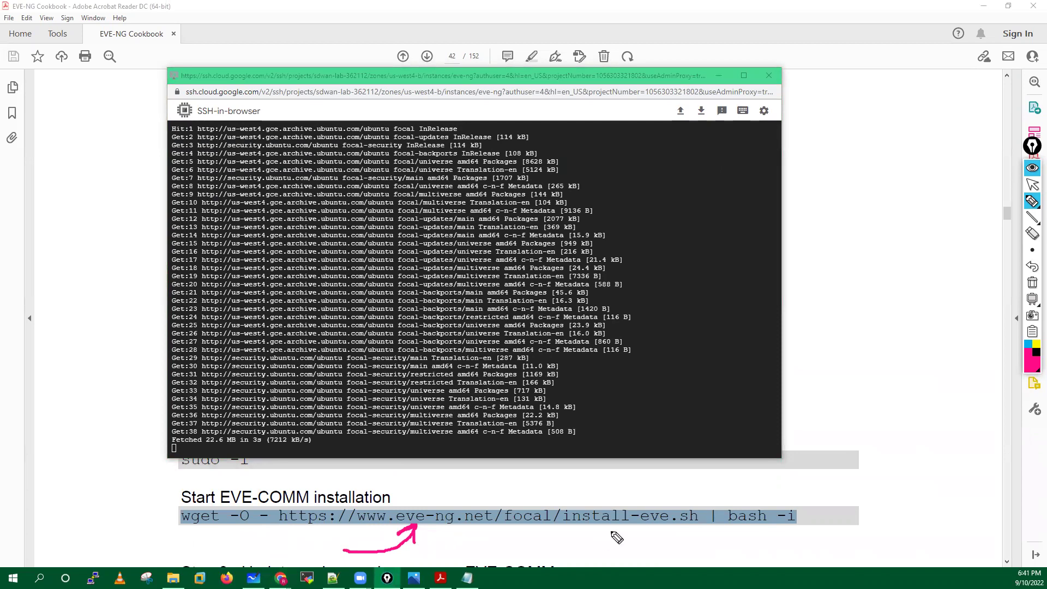
mouse_move(693, 501)
mouse_down()
mouse_move(603, 496)
mouse_move(616, 546)
mouse_move(697, 545)
mouse_move(691, 503)
mouse_up()
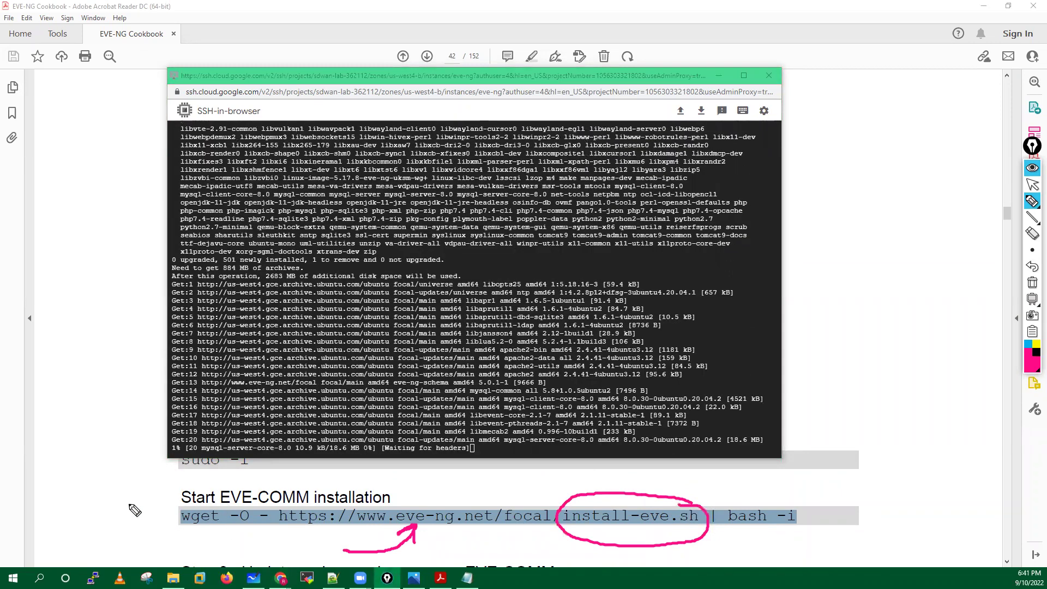
drag(130, 503, 169, 517)
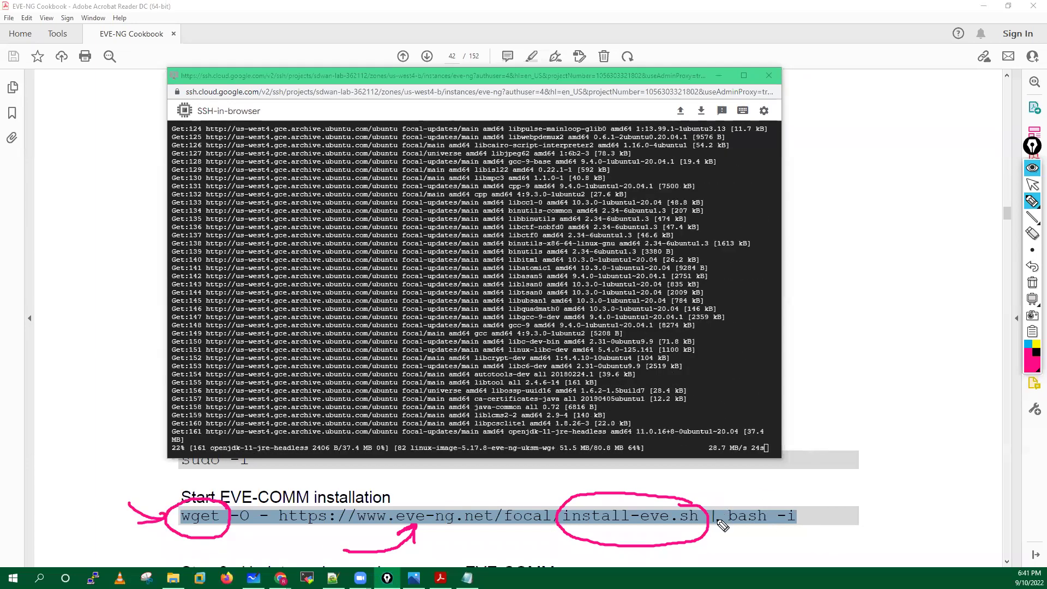
drag(717, 518, 775, 497)
mouse_move(837, 478)
mouse_down()
mouse_move(813, 499)
mouse_move(848, 500)
mouse_up()
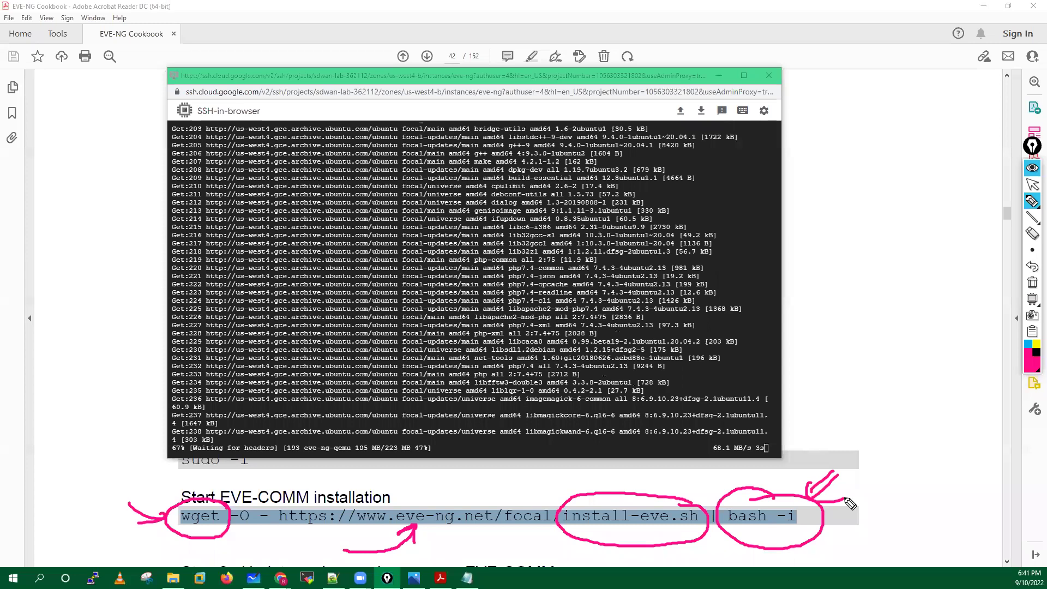
drag(98, 281, 187, 301)
drag(126, 248, 195, 269)
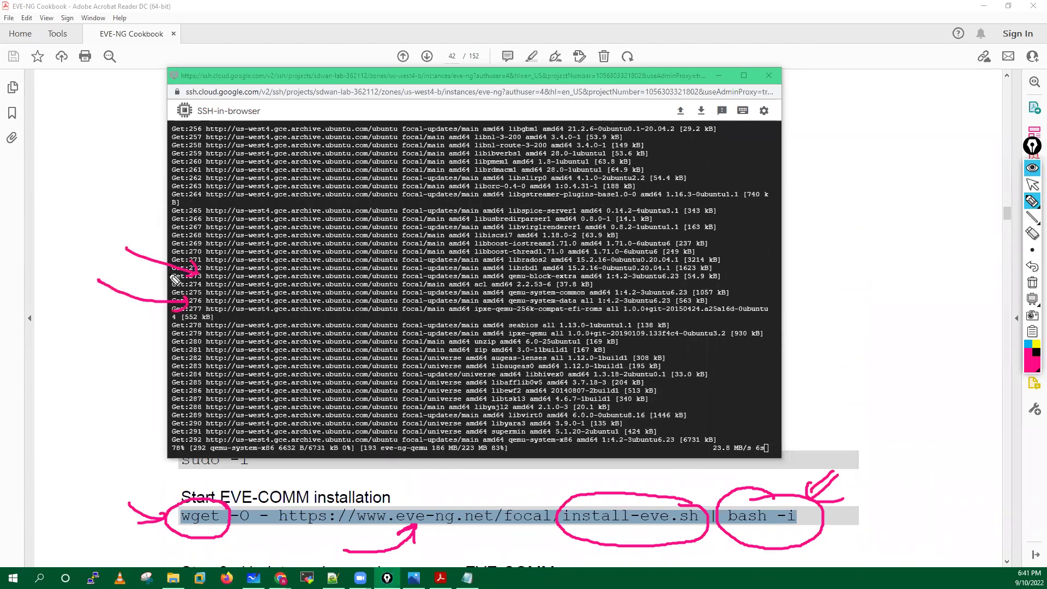
mouse_move(1033, 304)
click(1032, 283)
click(1033, 185)
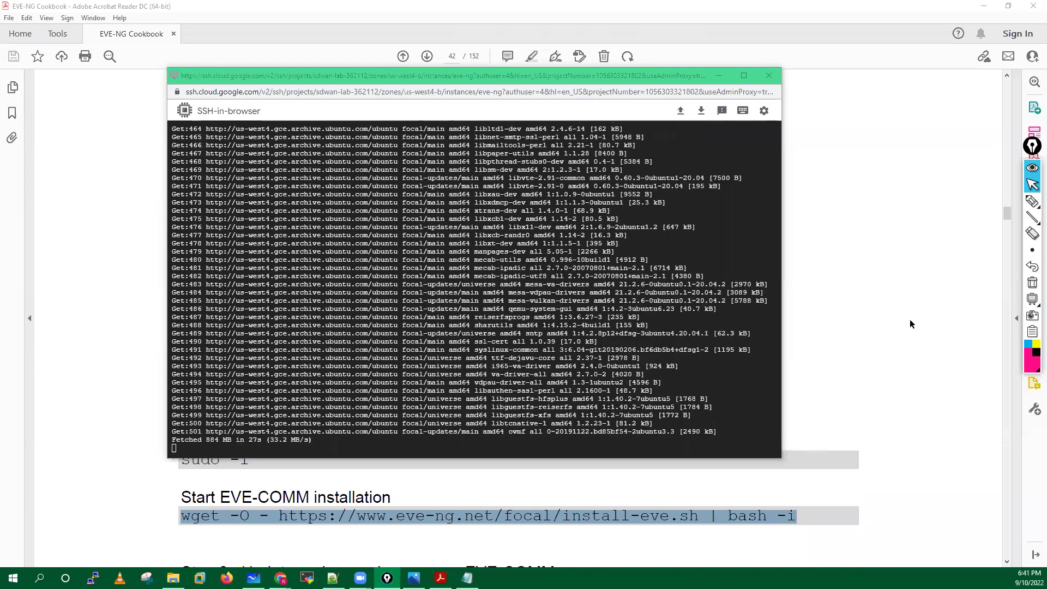
- Follow the package download and unpacking output in the SSH terminal
scroll(909, 321, down, 3)
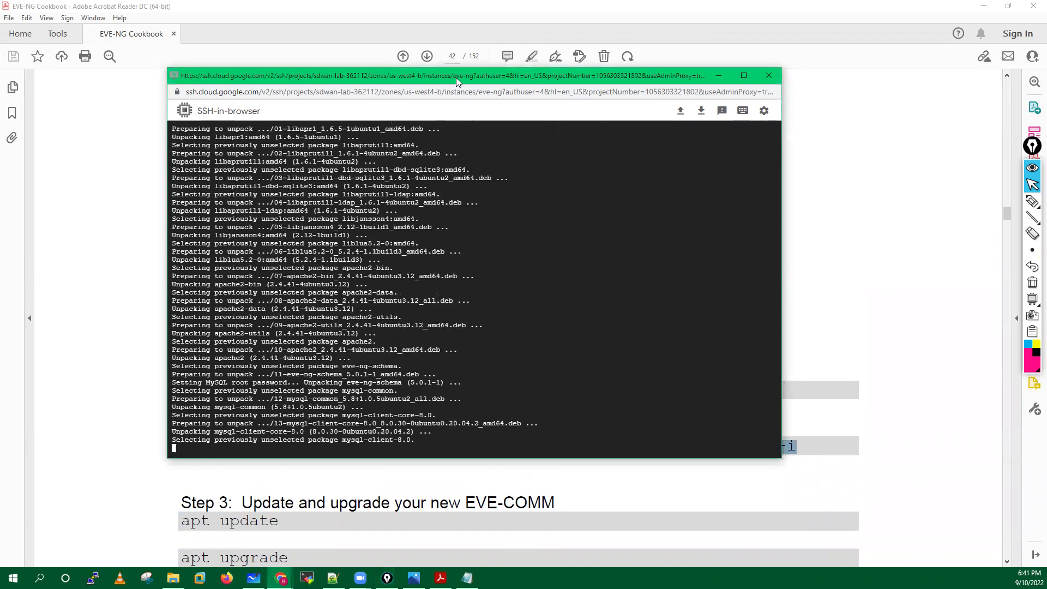
drag(456, 78, 452, 20)
scroll(887, 466, down, 2)
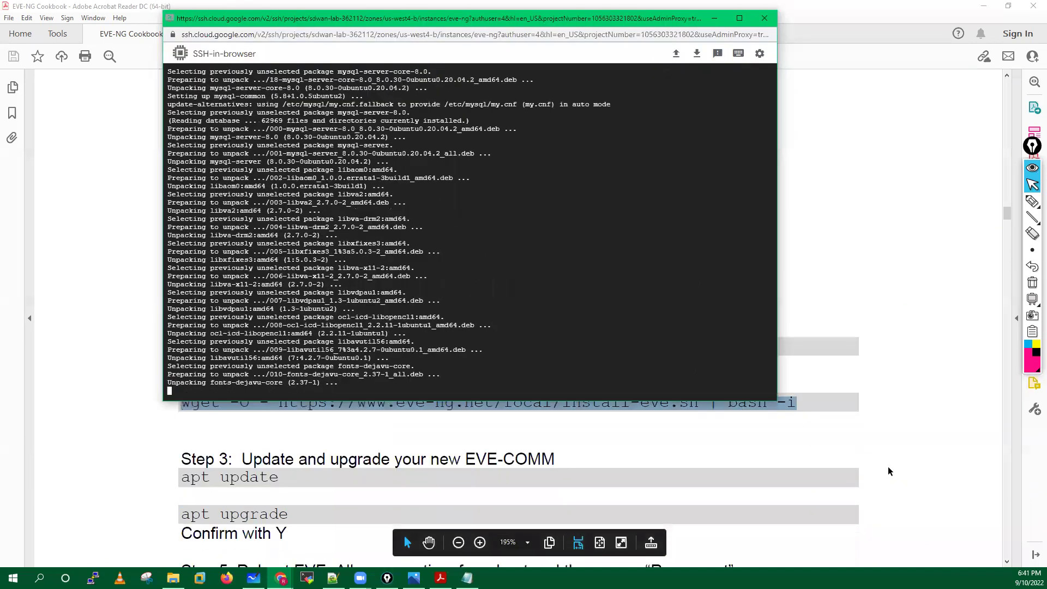
scroll(888, 466, up, 2)
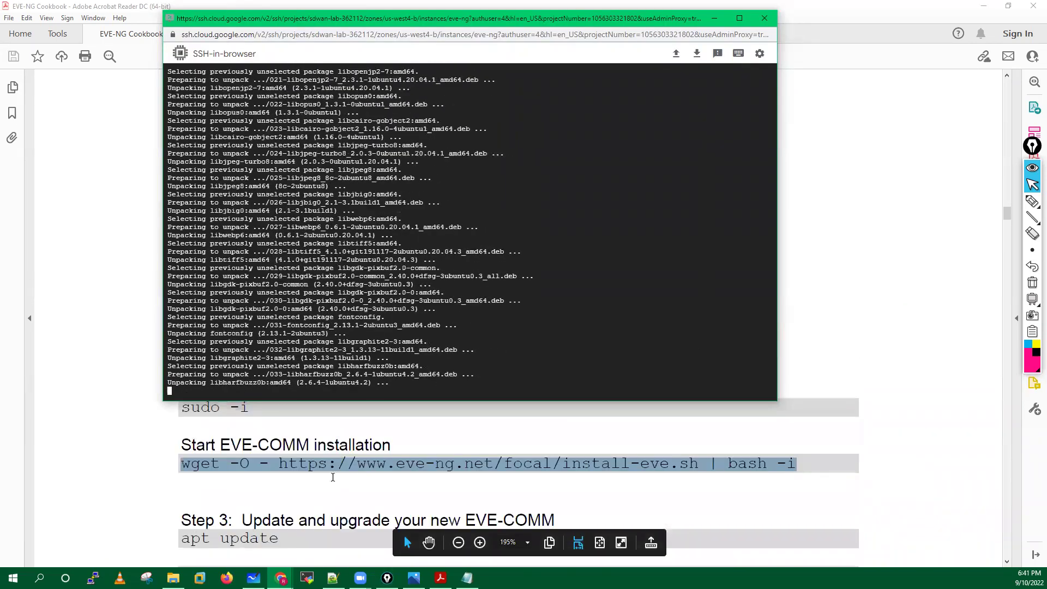
scroll(369, 479, down, 1)
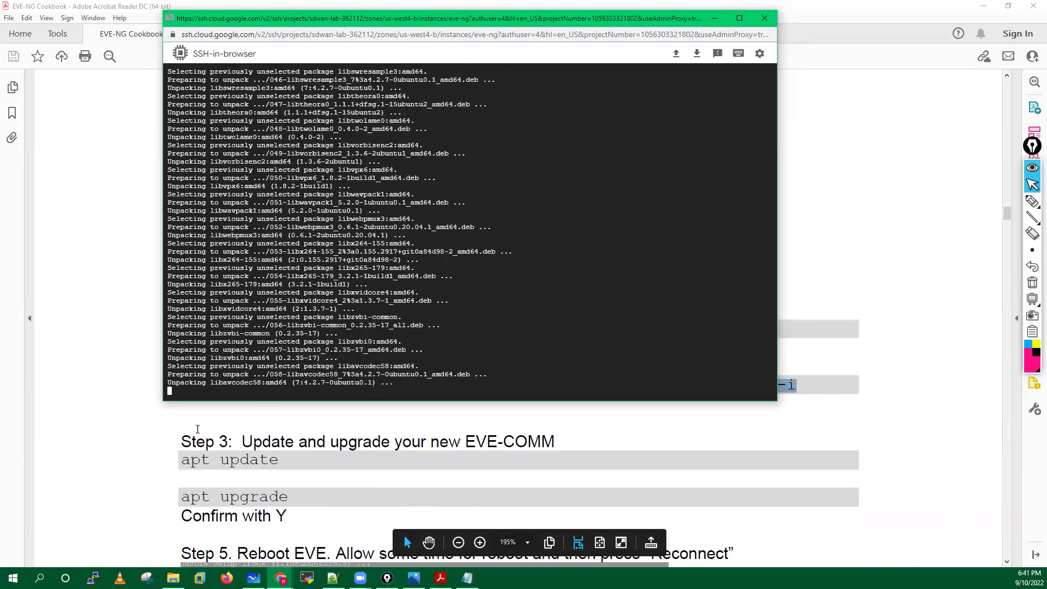
scroll(374, 515, down, 1)
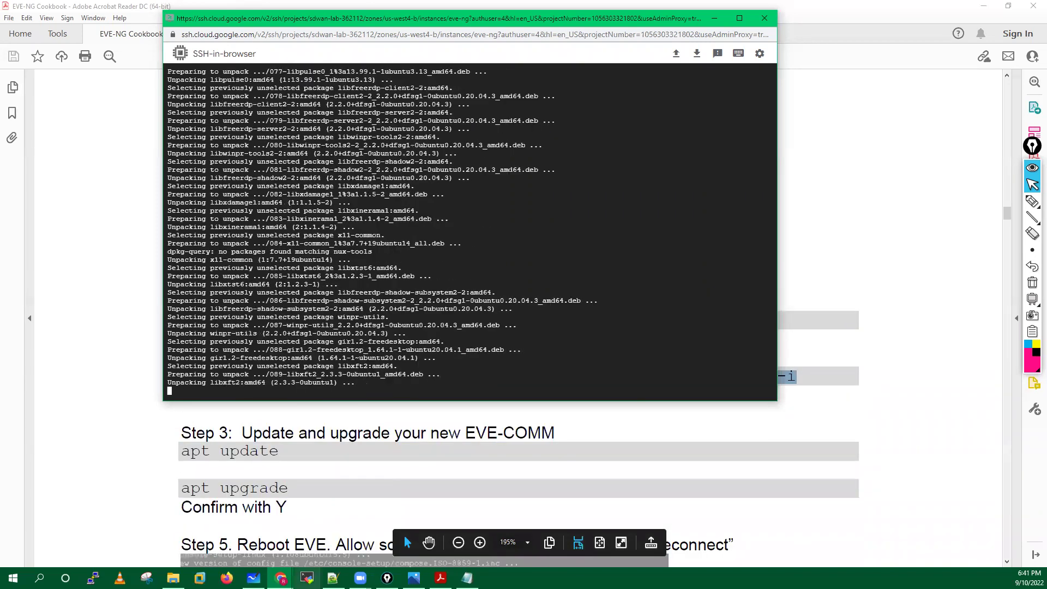
key(alt+Tab)
- Delete the two blank lines after Command 01 in eve-ng_installation.txt
click(60, 382)
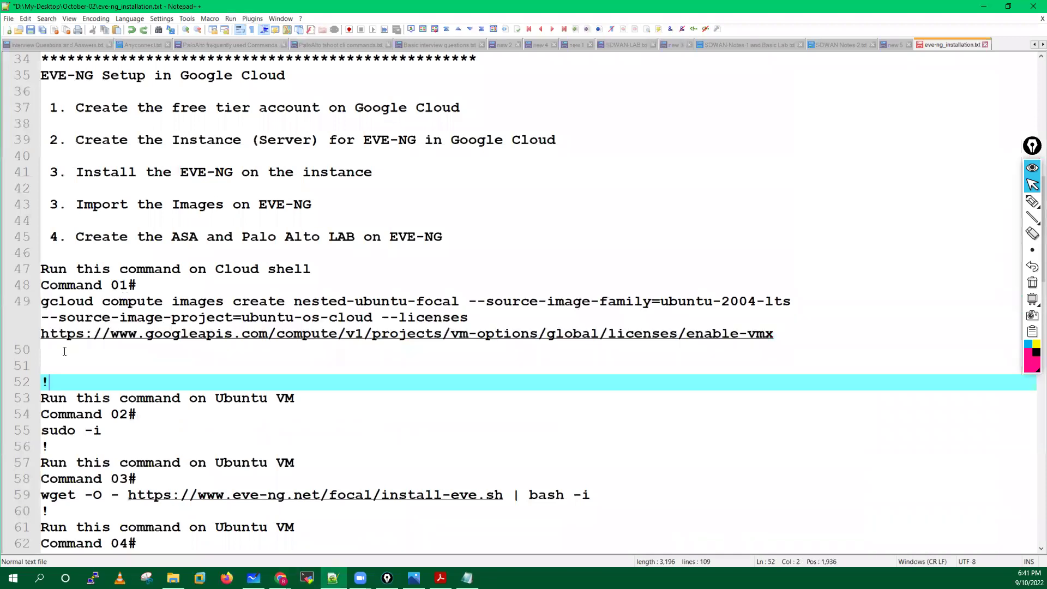
click(55, 362)
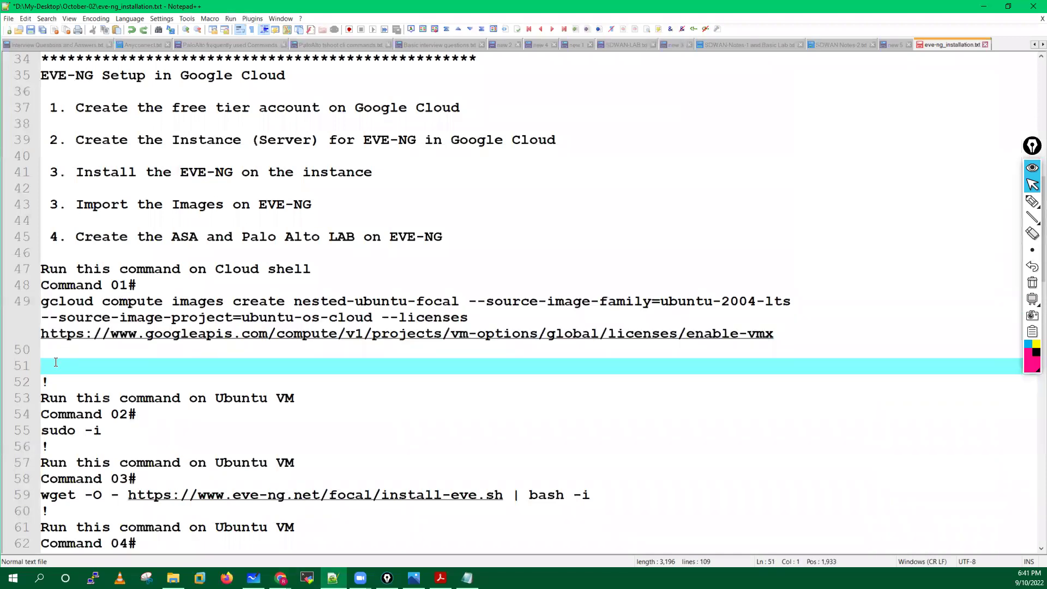
key(BackSpace)
key(BackSpace)
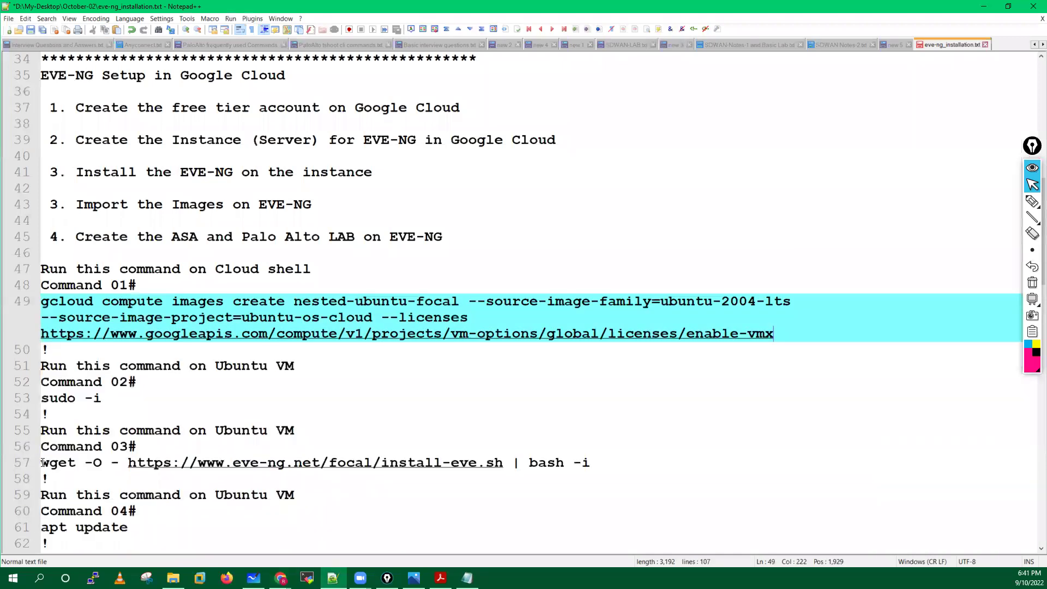
- Select the line-57 wget command, then minimise Notepad++ and reposition the SSH terminal
click(170, 457)
shift+click(606, 456)
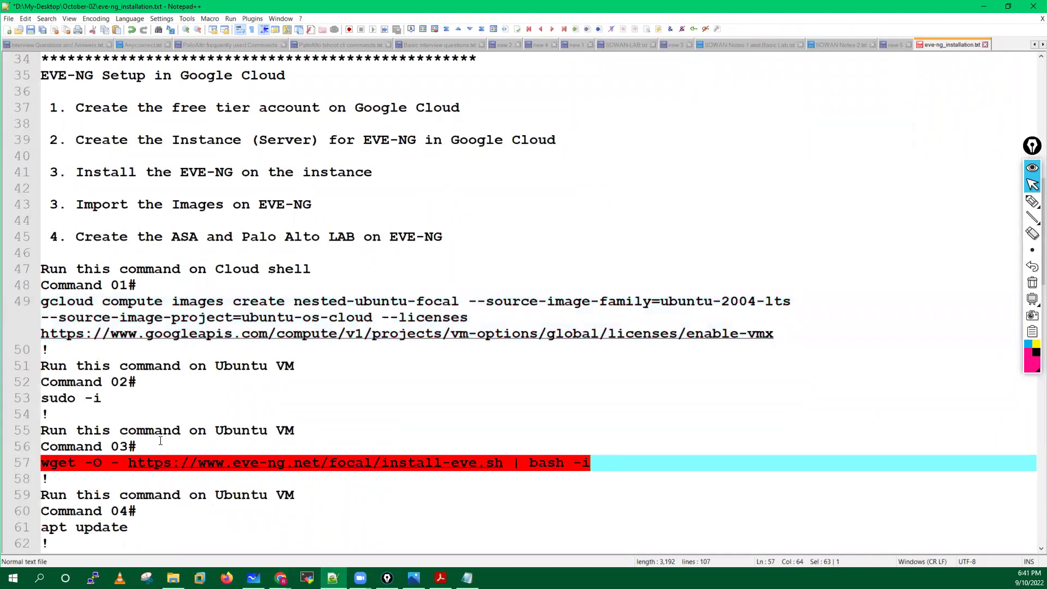
key(Right)
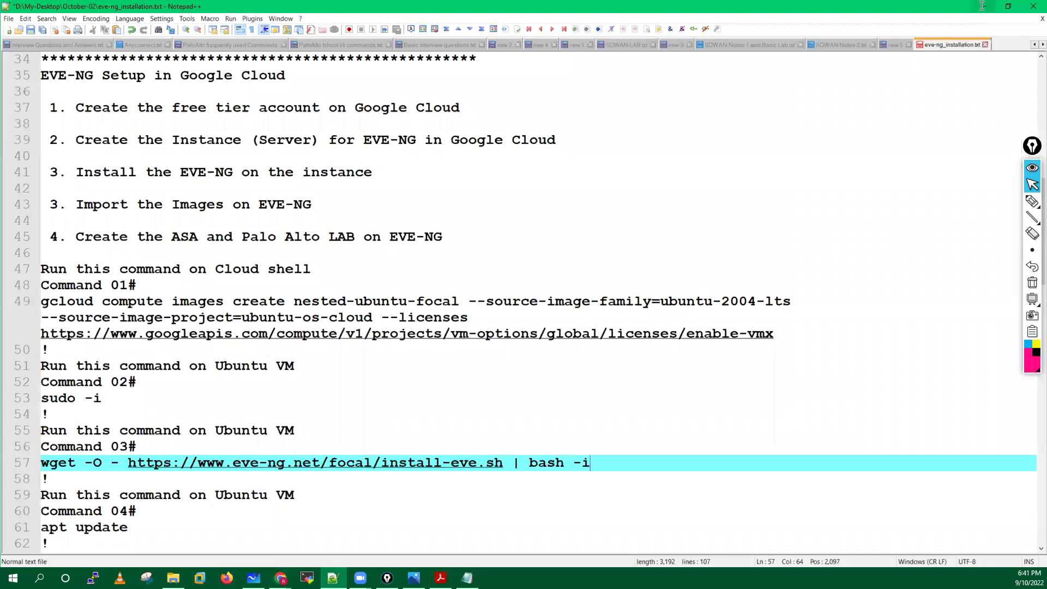
click(982, 6)
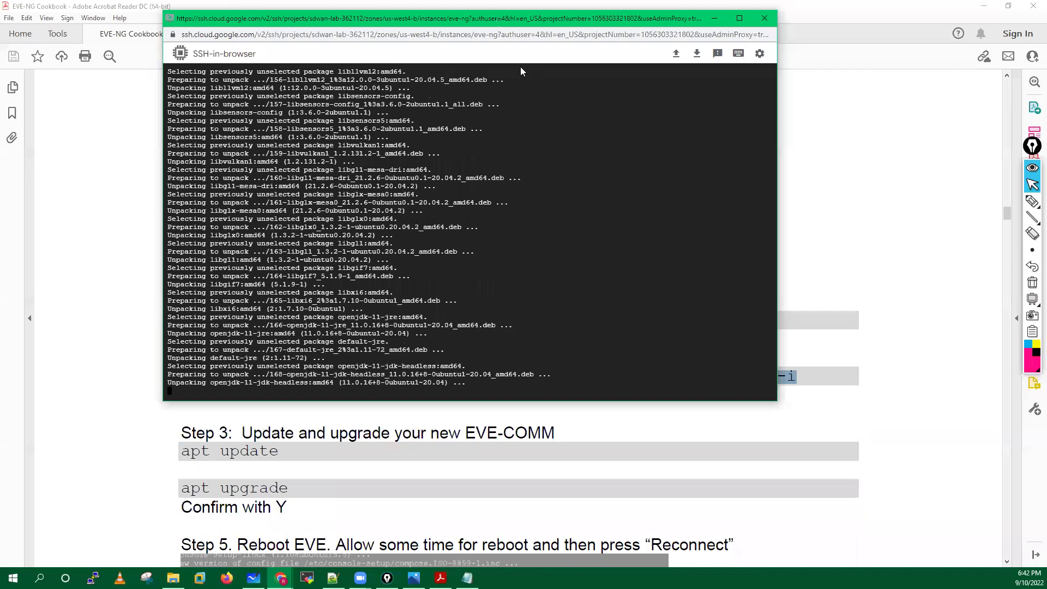
drag(494, 22, 520, 71)
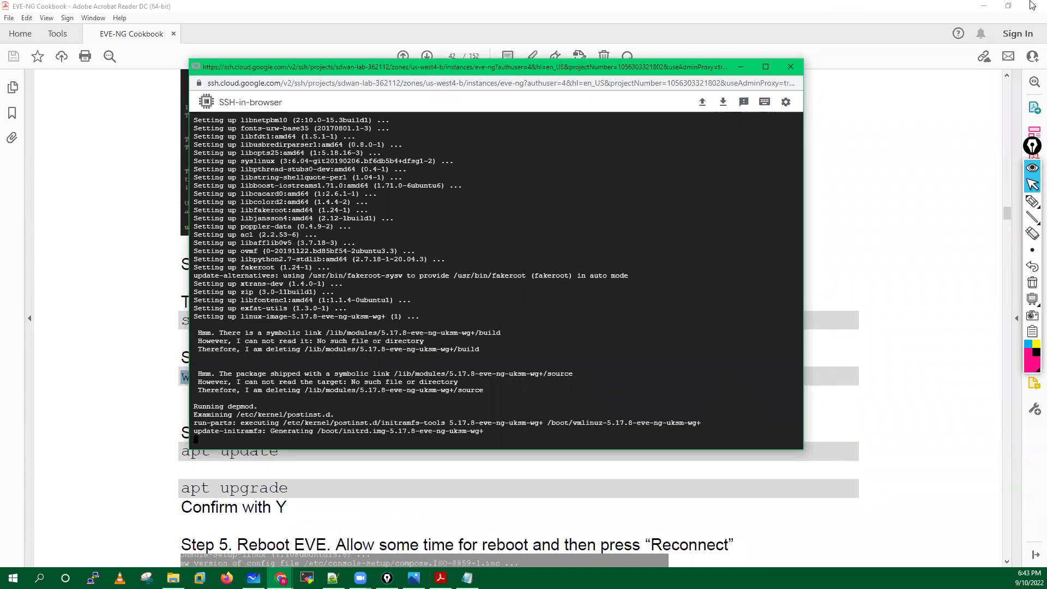
- Write a '5-10 min' wait-time note on screen, then clear it
click(1032, 201)
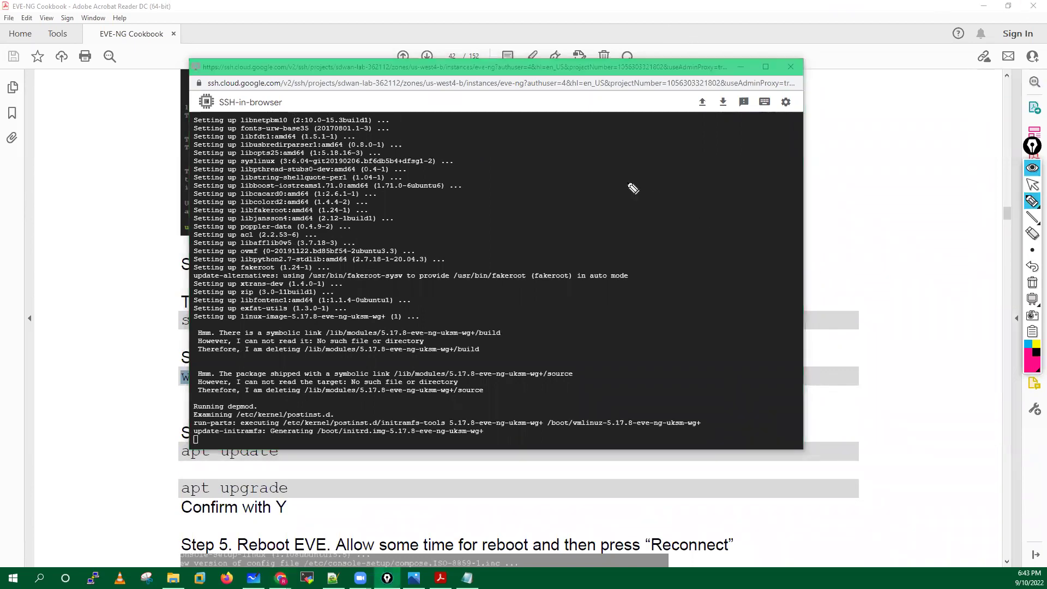
mouse_move(614, 164)
mouse_down()
mouse_move(602, 183)
mouse_move(627, 176)
mouse_up()
mouse_move(633, 167)
mouse_down()
mouse_move(634, 182)
mouse_move(643, 168)
mouse_move(693, 173)
mouse_up()
mouse_move(700, 173)
mouse_down()
mouse_move(712, 173)
mouse_move(692, 159)
mouse_up()
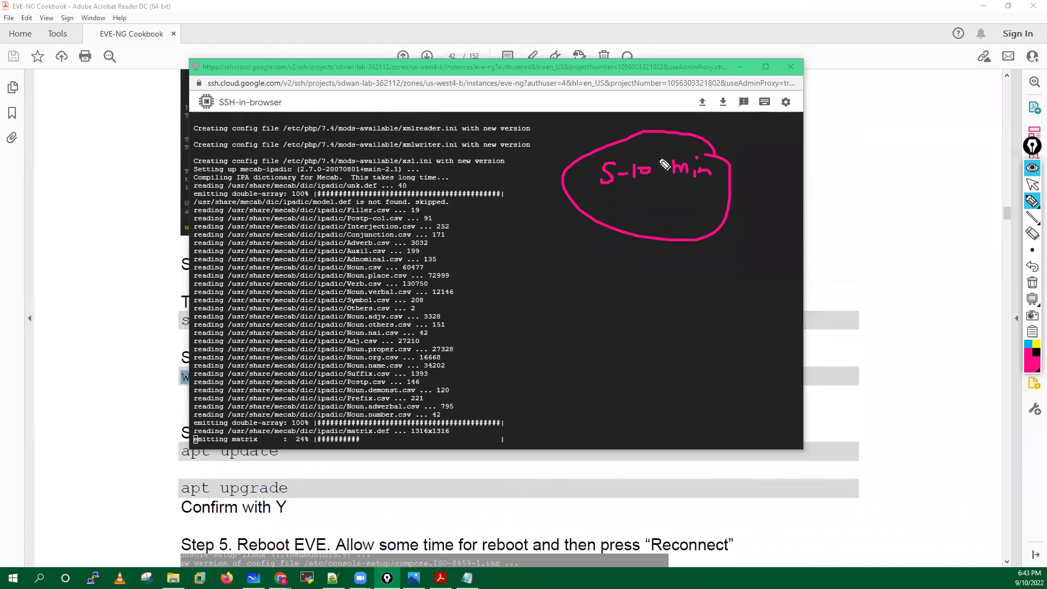
click(1032, 282)
click(1033, 184)
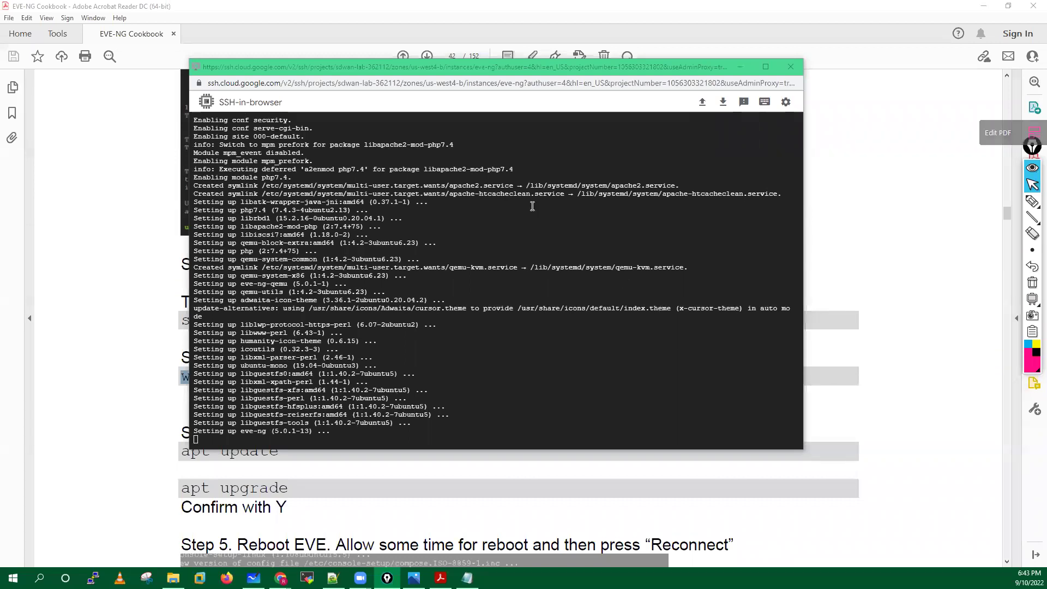
- Once install-eve.sh finishes, run apt update at the root prompt
click(412, 67)
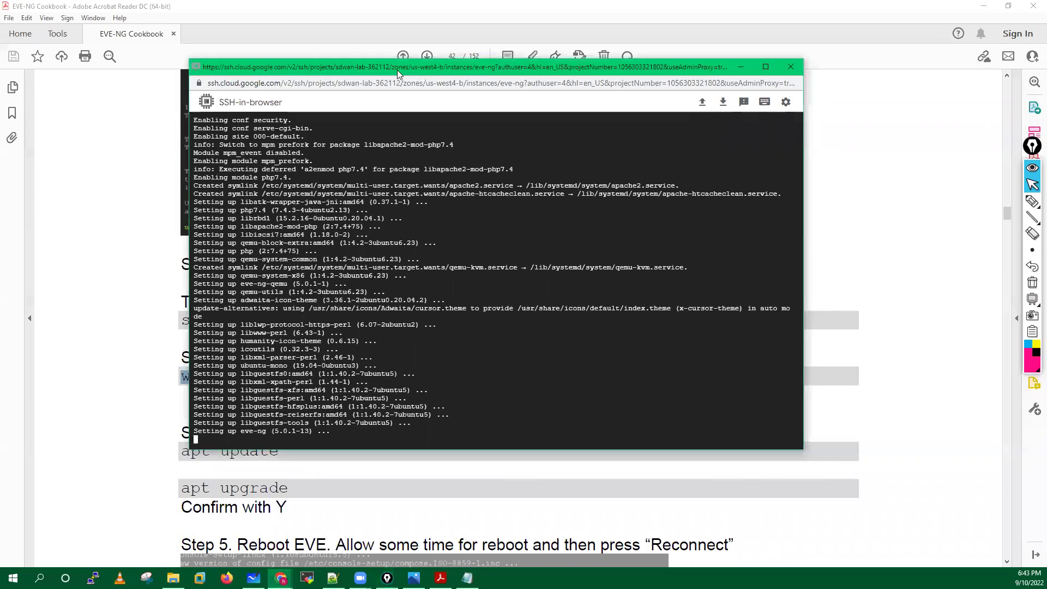
drag(397, 70, 381, 75)
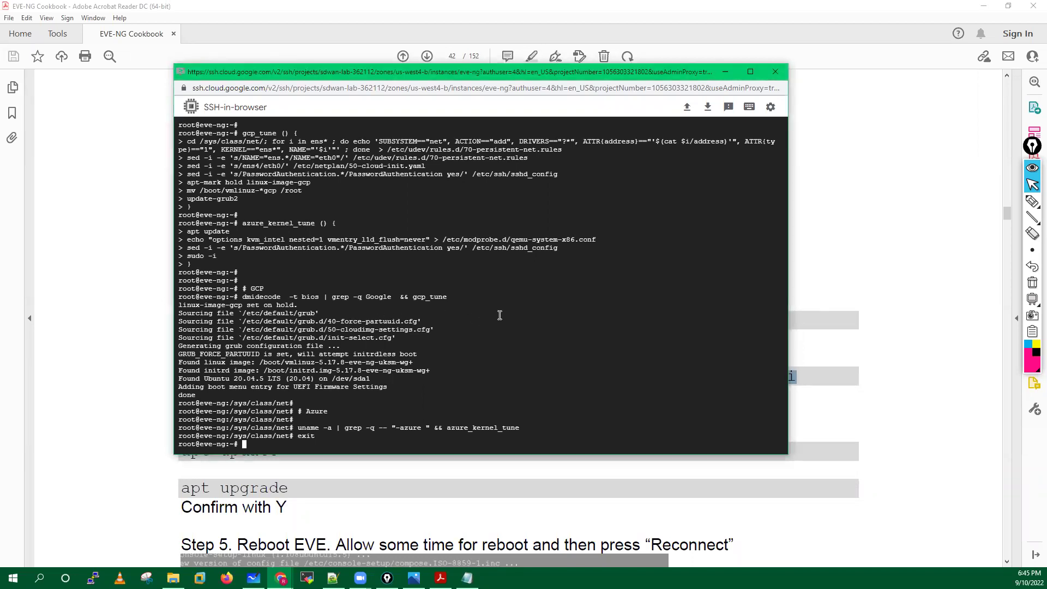
key(Return)
key(Return)
key(Return)
key(Return)
key(Return)
key(Return)
key(Return)
key(Return)
key(Return)
key(Return)
key(Return)
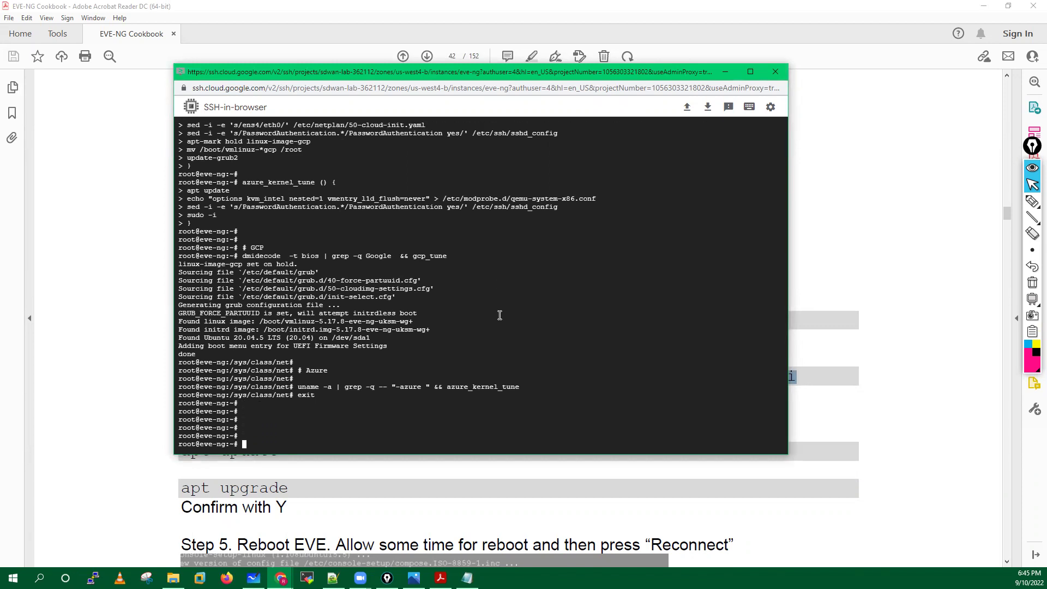
key(Return)
key(Return)
key(Return)
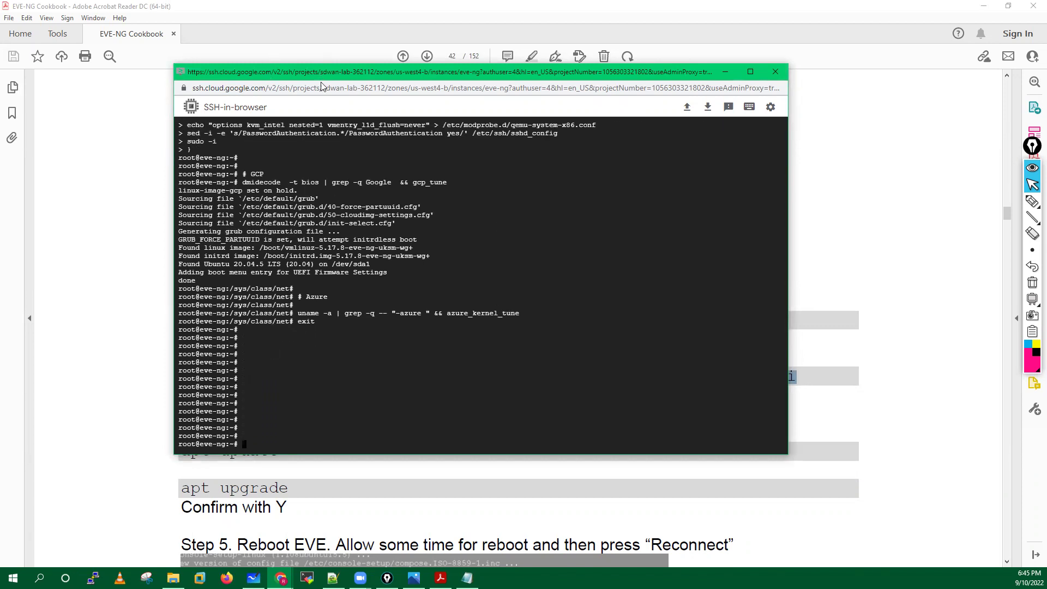
drag(336, 73, 339, 40)
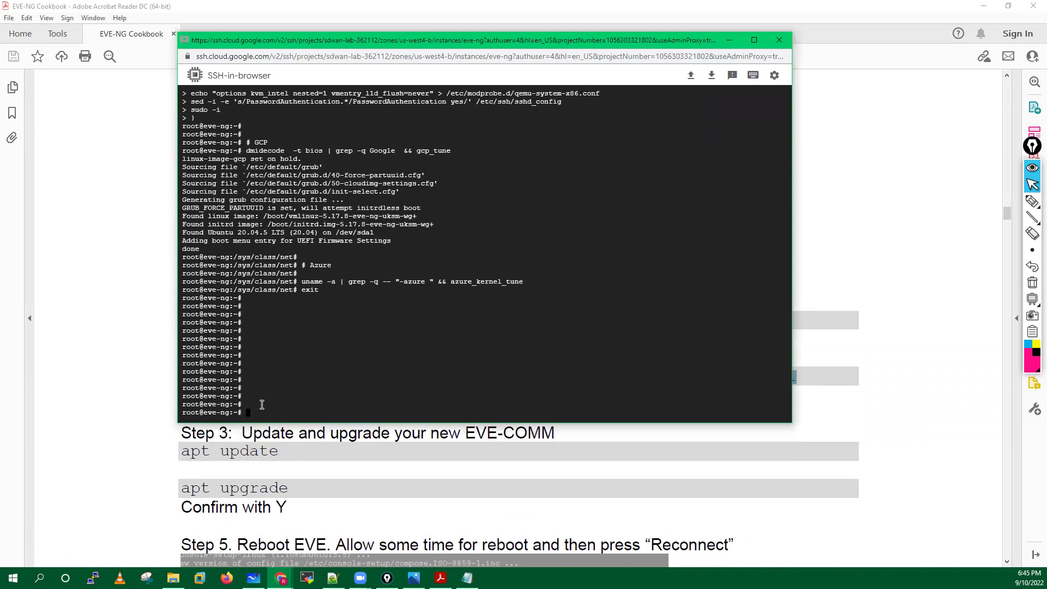
text(apt update)
key(Return)
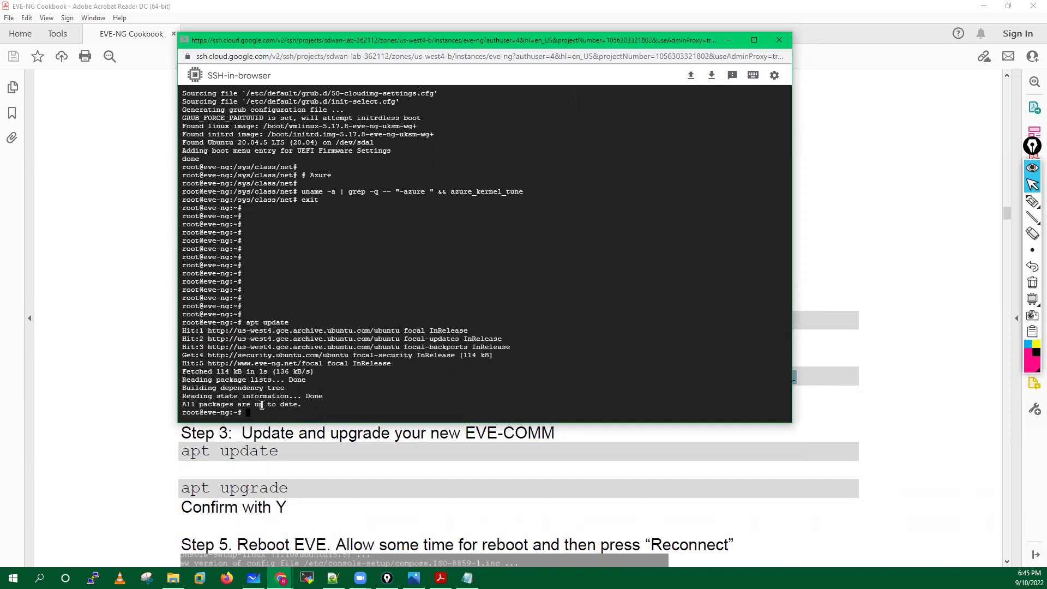
- Run apt upgrade (0 upgraded, 0 newly installed) and type the reboot command
key(Return)
key(Return)
key(Return)
key(Return)
text(apt)
text(grade)
key(Return)
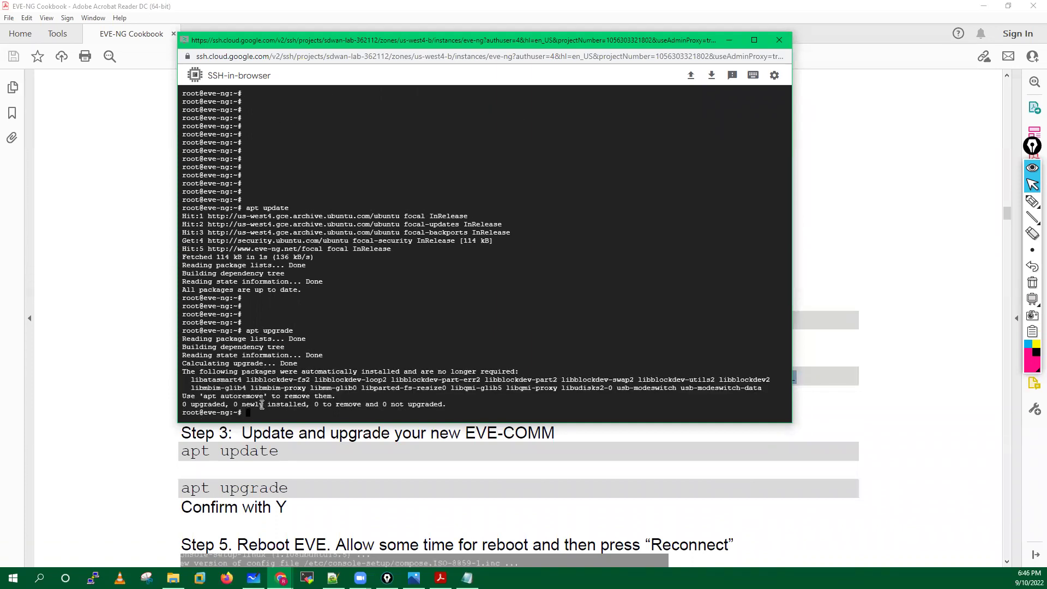
key(Return)
key(Return)
key(Return)
key(Return)
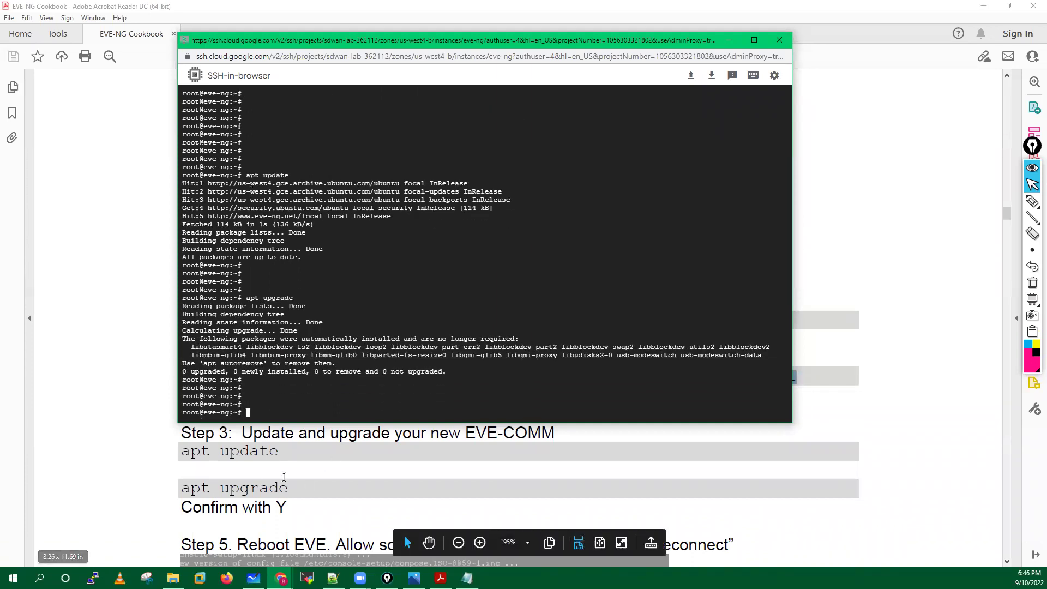
scroll(264, 501, down, 5)
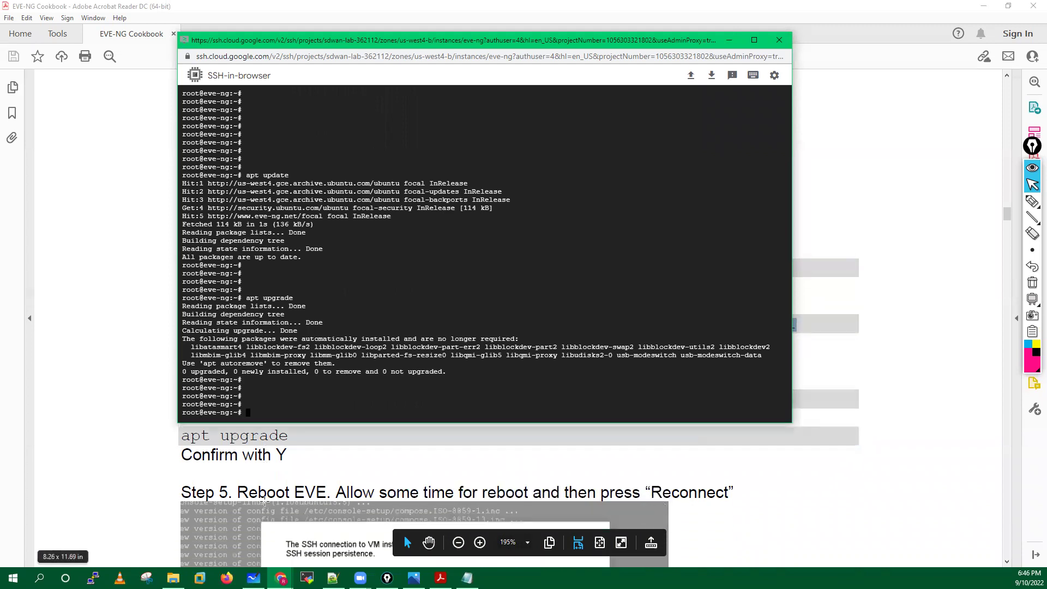
scroll(264, 500, up, 1)
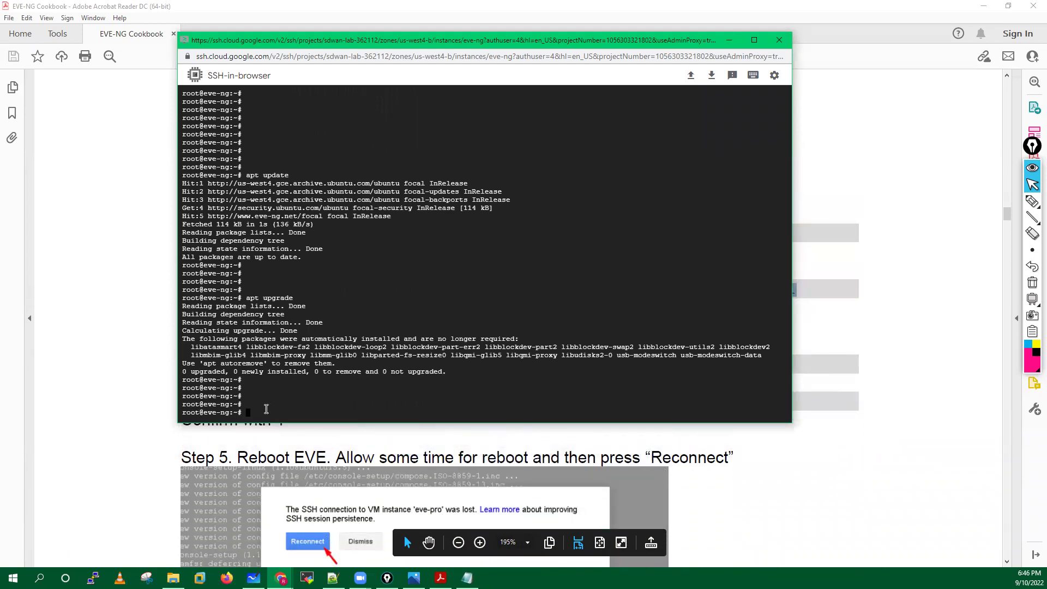
text(reboot)
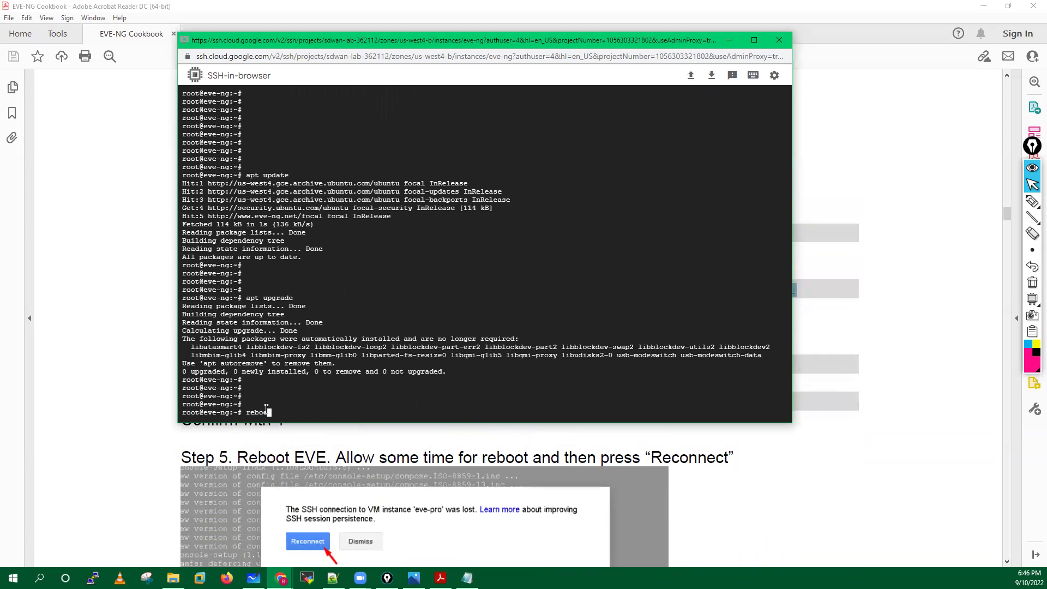
- Reboot the eve-ng VM and refresh the Google Cloud VM instances list
key(Return)
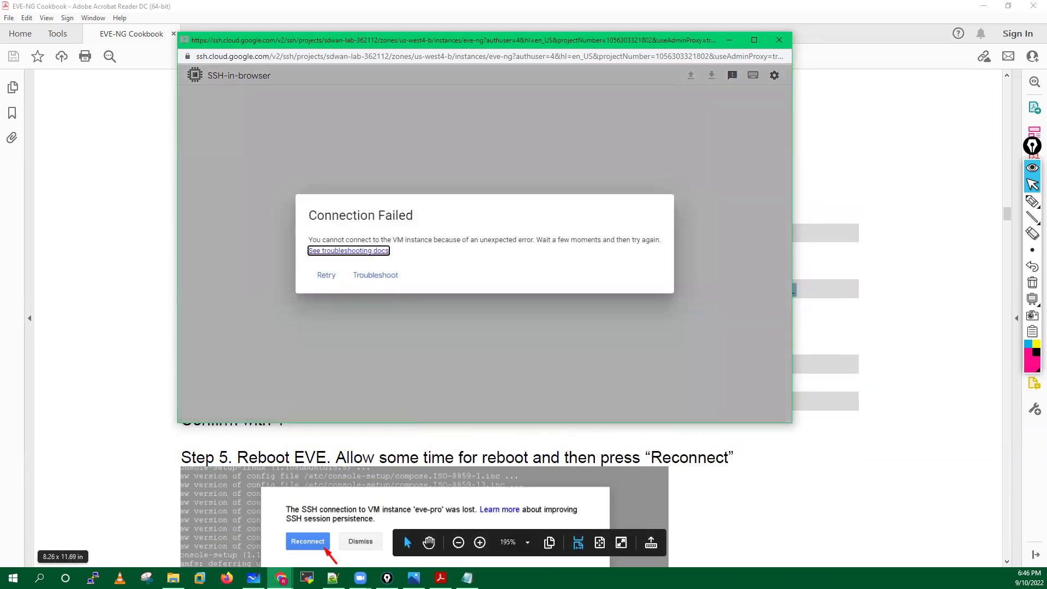
mouse_move(281, 578)
click(238, 545)
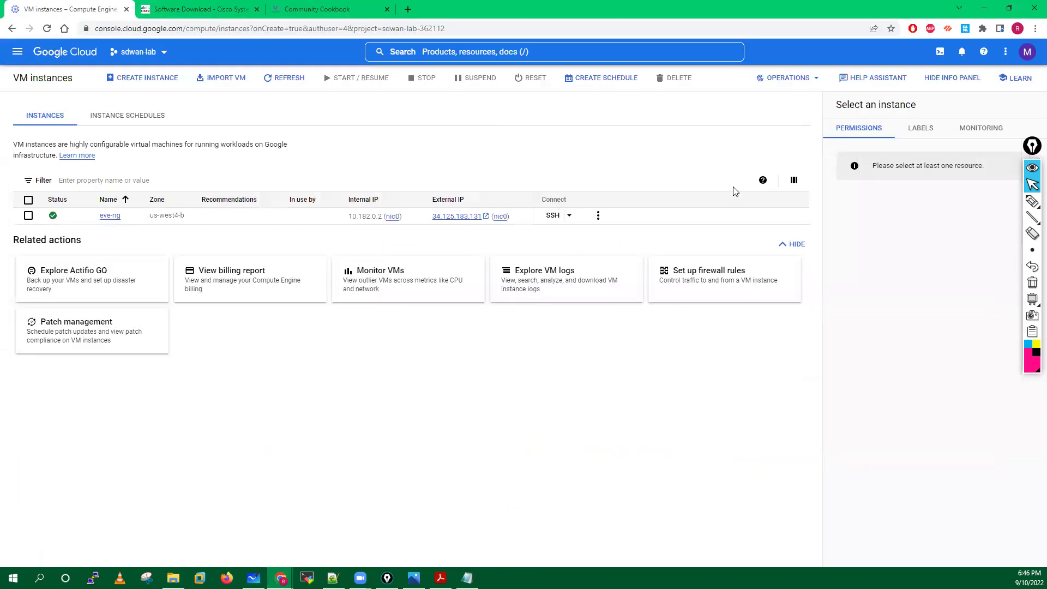
click(274, 79)
click(278, 78)
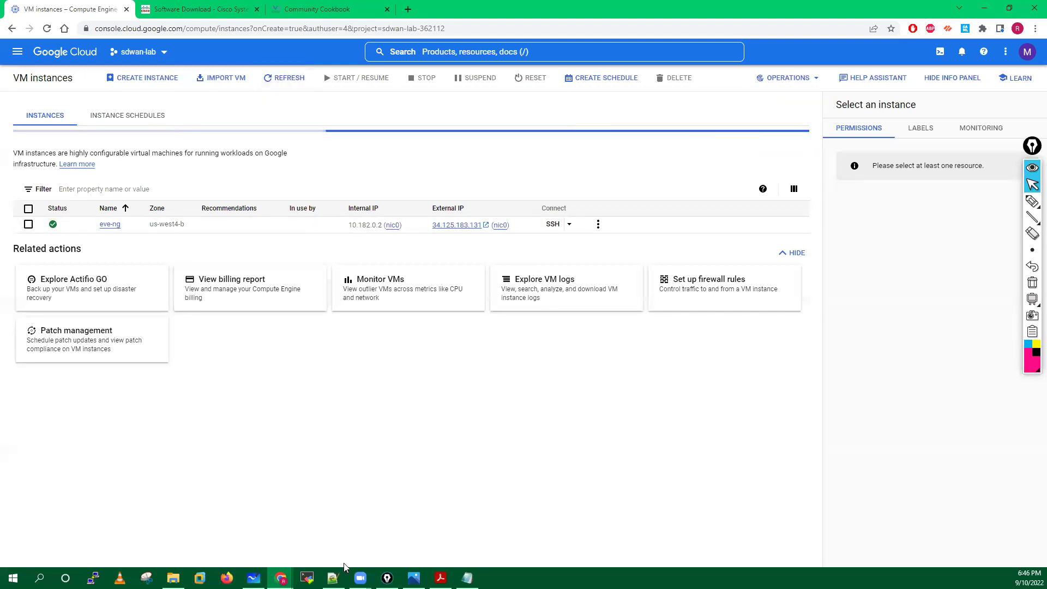
mouse_move(281, 577)
click(339, 532)
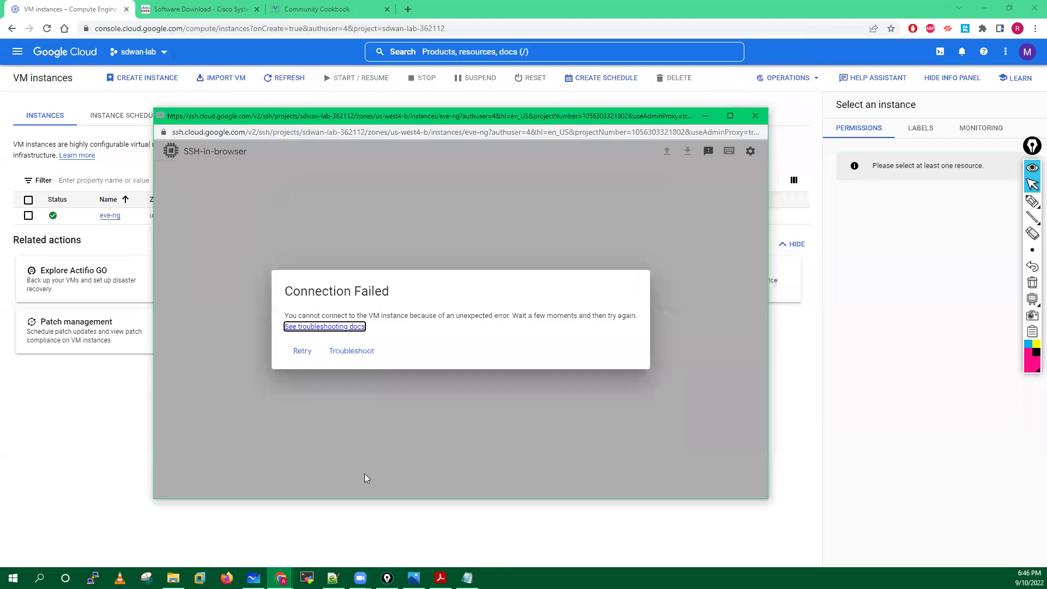
- Return to the SSH window and reconnect to the rebooted eve-ng VM
click(441, 576)
scroll(428, 397, down, 5)
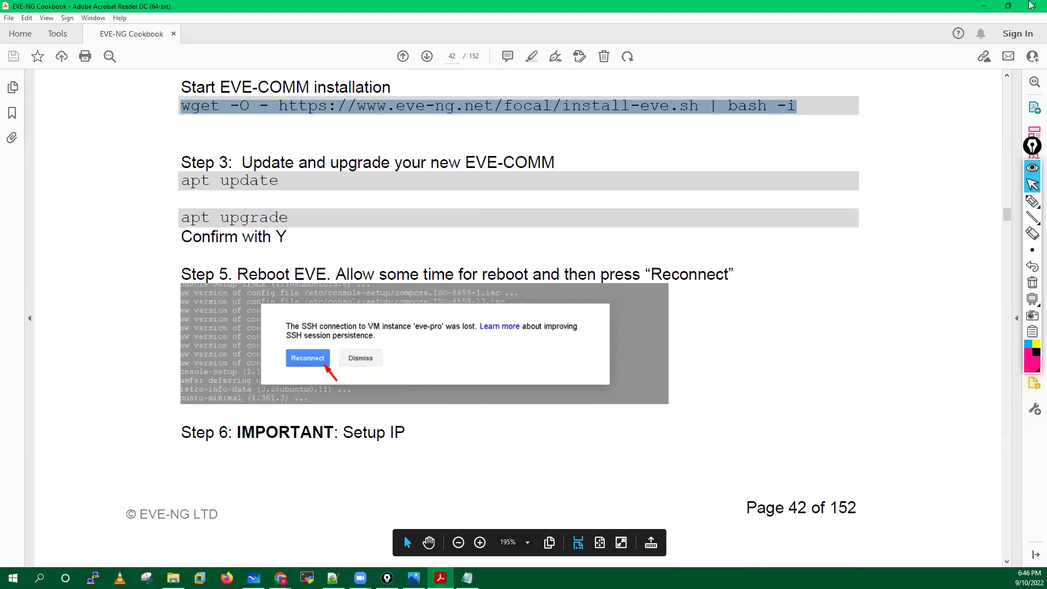
click(983, 6)
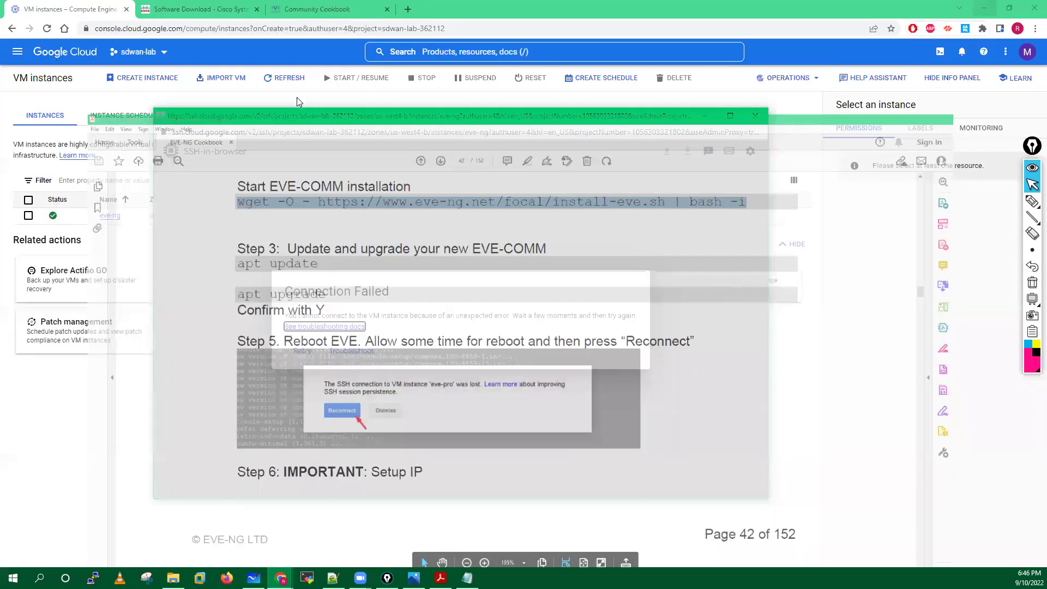
drag(347, 112, 363, 103)
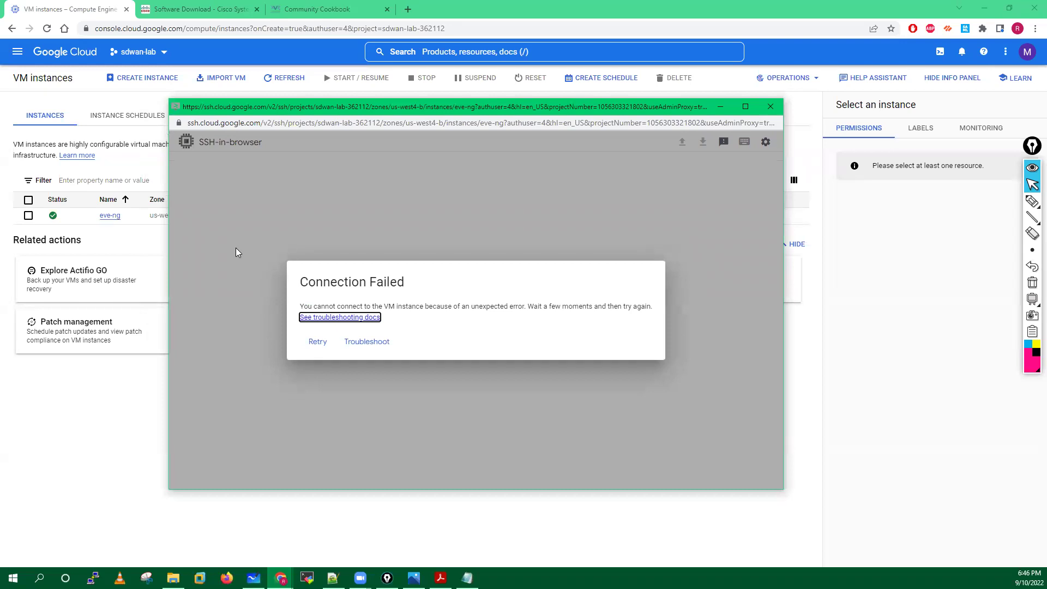
click(318, 342)
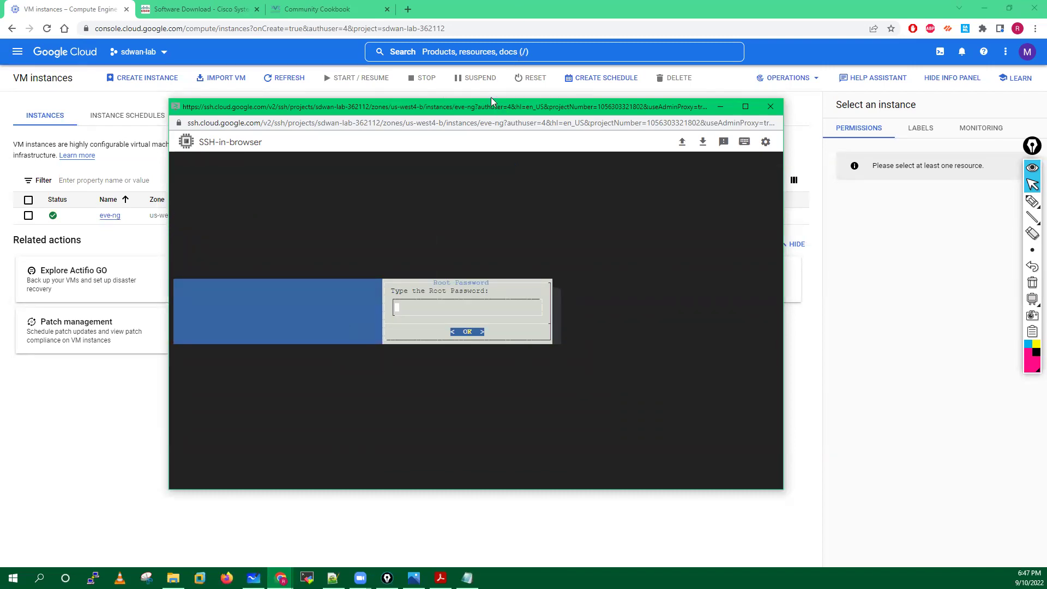
drag(491, 98, 473, 66)
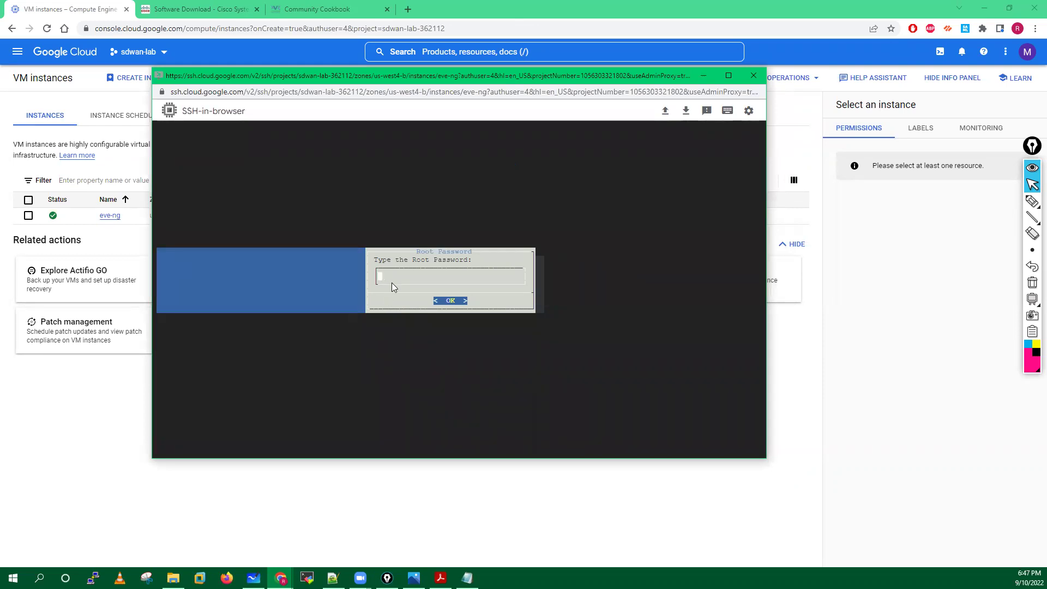
- Annotate the root password prompt with a boxed handwritten password note
click(1032, 202)
mouse_move(498, 223)
mouse_down()
mouse_move(487, 221)
mouse_move(459, 274)
mouse_move(478, 269)
mouse_up()
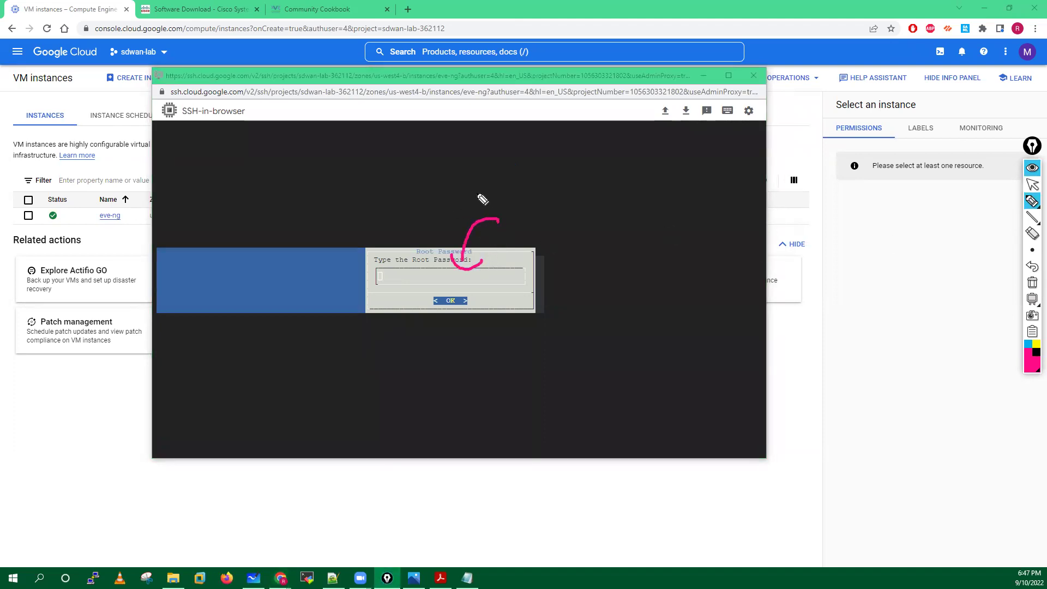
mouse_move(463, 191)
mouse_down()
mouse_move(477, 197)
mouse_move(493, 182)
mouse_move(506, 190)
mouse_move(437, 169)
mouse_move(465, 208)
mouse_up()
mouse_move(502, 159)
mouse_down()
mouse_move(519, 164)
mouse_move(508, 209)
mouse_up()
drag(562, 160, 536, 189)
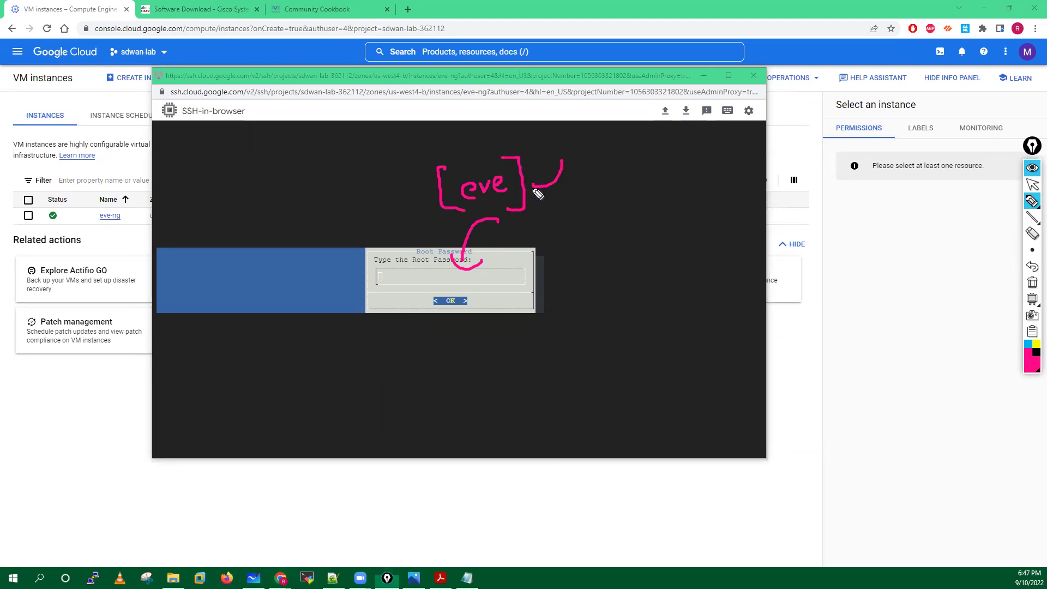
drag(439, 163, 518, 158)
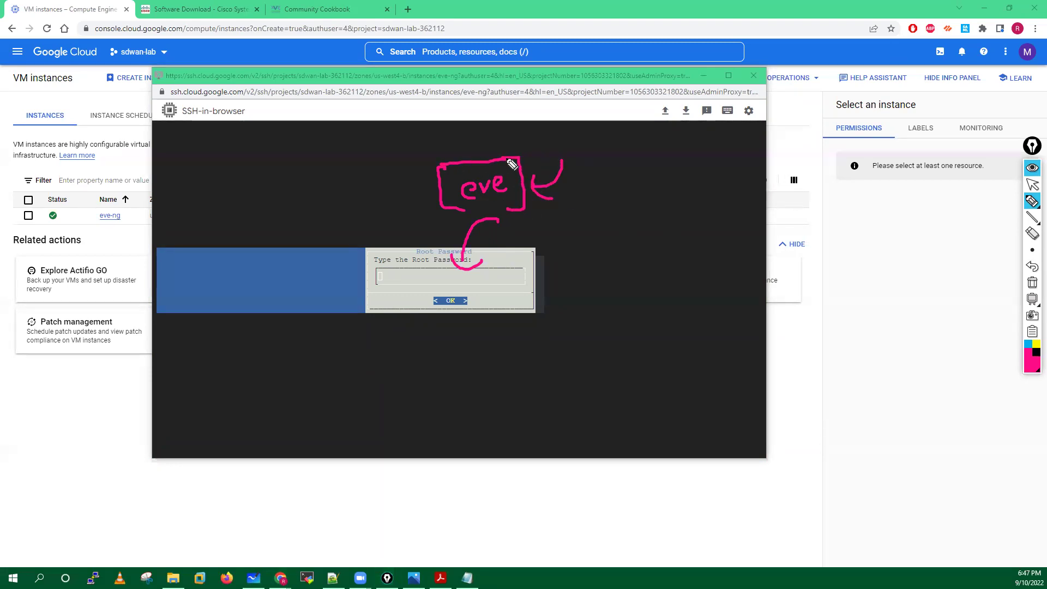
drag(440, 207, 523, 212)
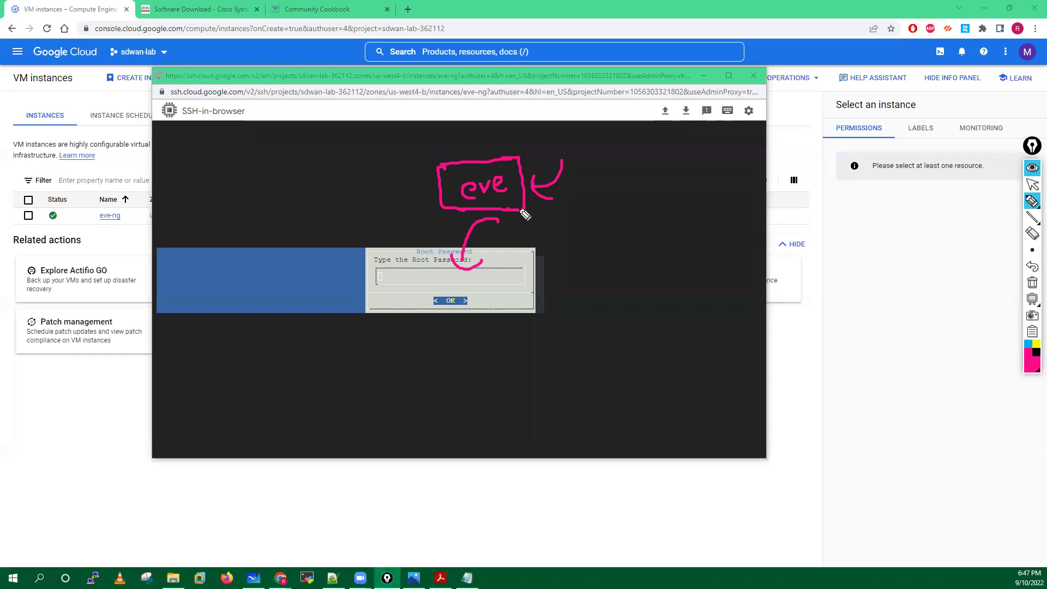
- Bracket the password entry with an alternative-password note and arrows, then clear the drawings
drag(384, 264, 386, 290)
drag(509, 262, 515, 289)
drag(580, 259, 583, 274)
mouse_move(585, 263)
mouse_down()
mouse_move(585, 272)
mouse_move(635, 264)
mouse_move(652, 281)
mouse_move(675, 281)
mouse_move(681, 267)
mouse_up()
mouse_move(692, 267)
mouse_down()
mouse_move(706, 266)
mouse_move(714, 289)
mouse_up()
mouse_move(583, 244)
mouse_down()
mouse_move(560, 270)
mouse_move(600, 291)
mouse_up()
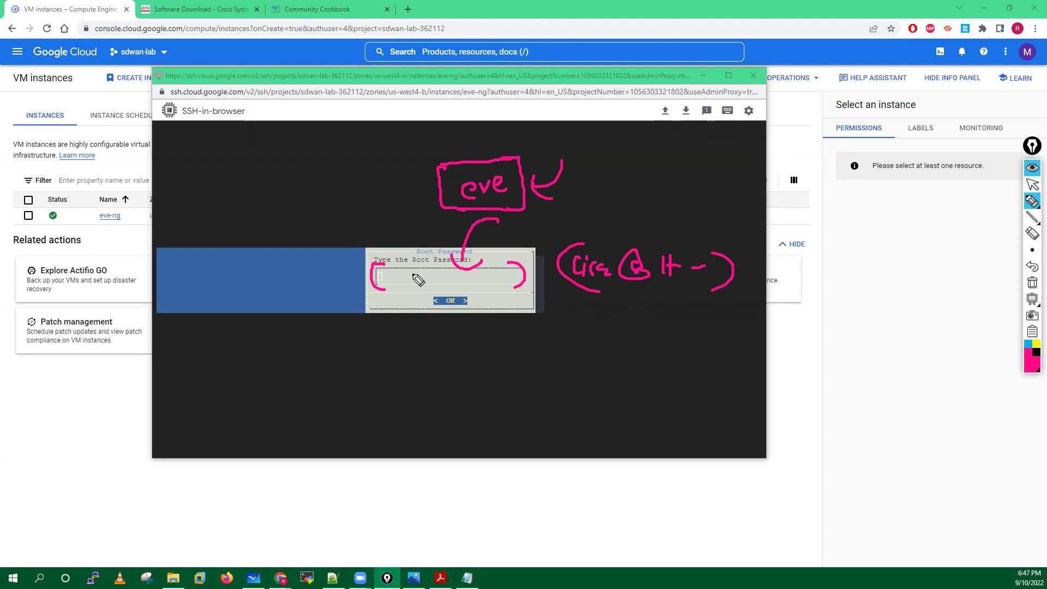
mouse_move(439, 183)
mouse_down()
mouse_move(400, 247)
mouse_move(410, 233)
mouse_up()
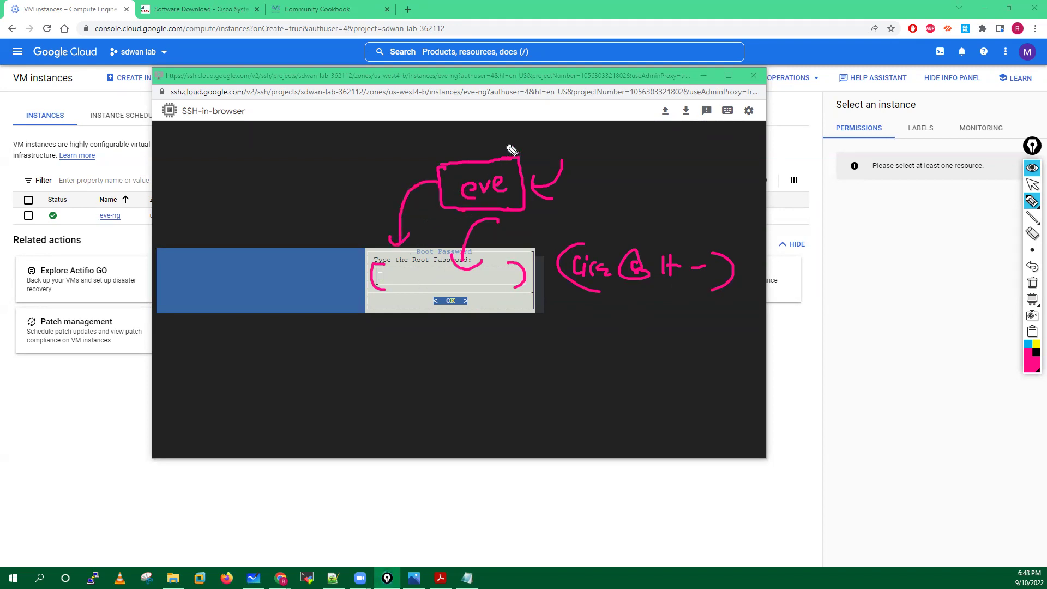
drag(477, 129, 487, 157)
drag(473, 148, 504, 152)
click(1032, 283)
click(1032, 185)
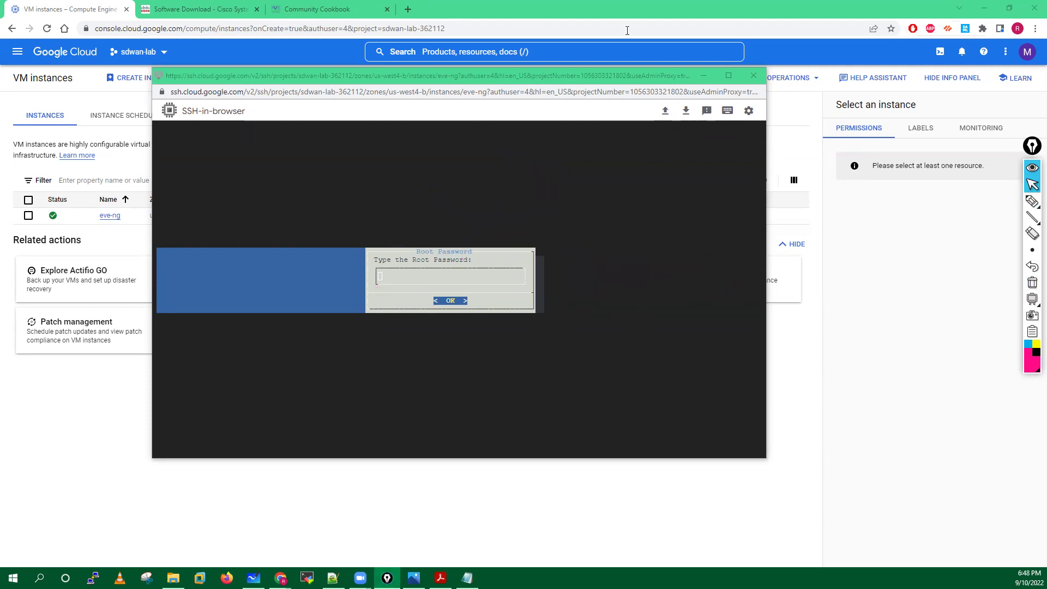
- Type the new root password, mark the confirmation area on screen, and submit it
click(405, 276)
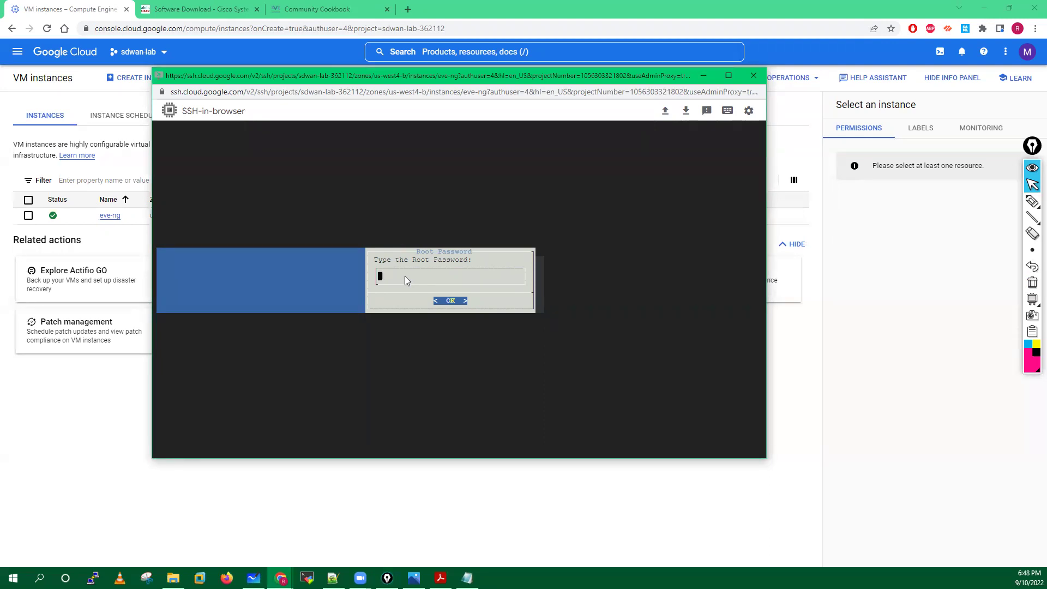
key(Tab)
click(1032, 202)
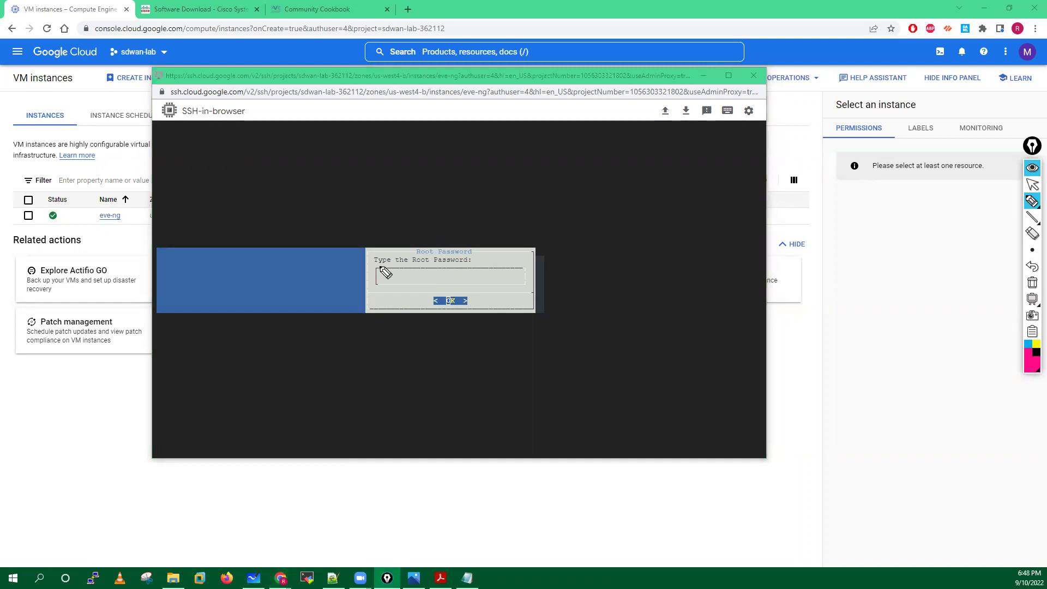
drag(385, 277, 414, 283)
mouse_move(418, 334)
mouse_down()
mouse_move(420, 357)
mouse_move(532, 360)
mouse_move(428, 360)
mouse_move(478, 356)
mouse_up()
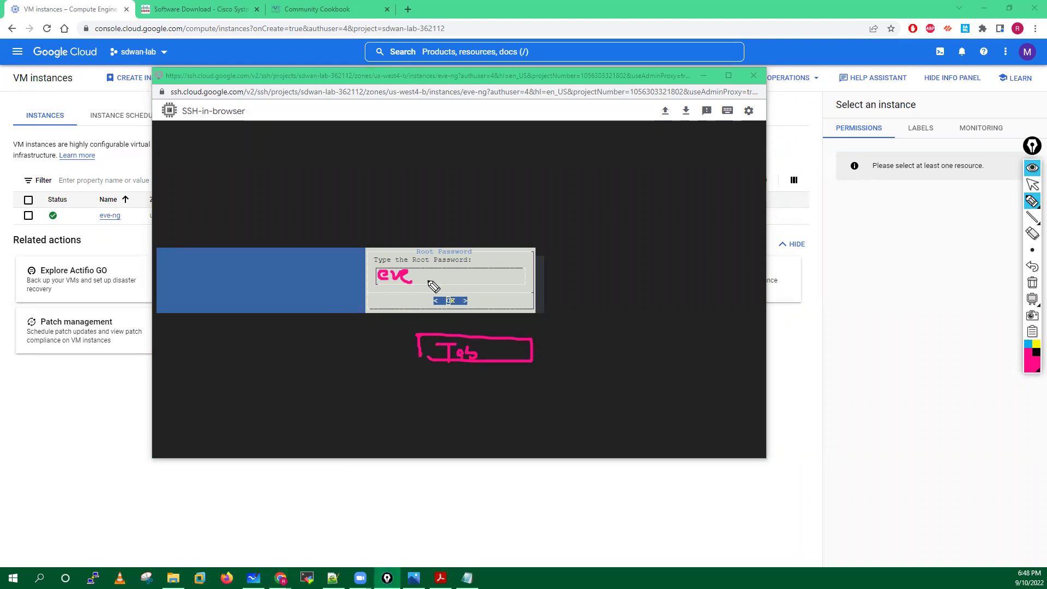
mouse_move(420, 281)
mouse_down()
mouse_move(439, 269)
mouse_move(441, 295)
mouse_up()
mouse_move(404, 264)
mouse_down()
mouse_move(376, 294)
mouse_move(399, 262)
mouse_up()
mouse_move(467, 301)
mouse_down()
mouse_move(447, 290)
mouse_move(470, 299)
mouse_move(456, 293)
mouse_up()
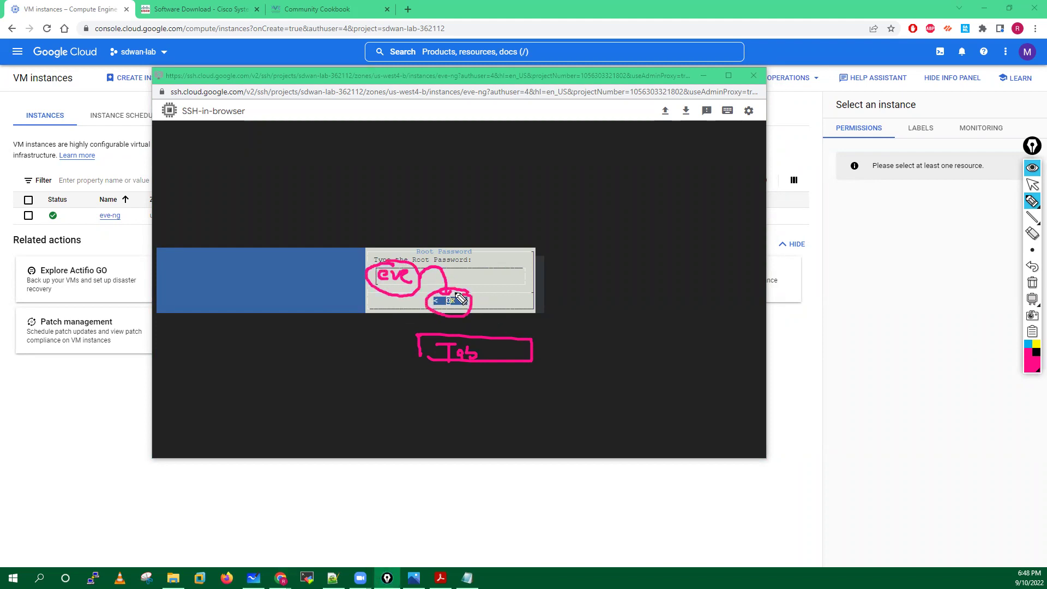
click(1032, 282)
click(1032, 186)
click(648, 314)
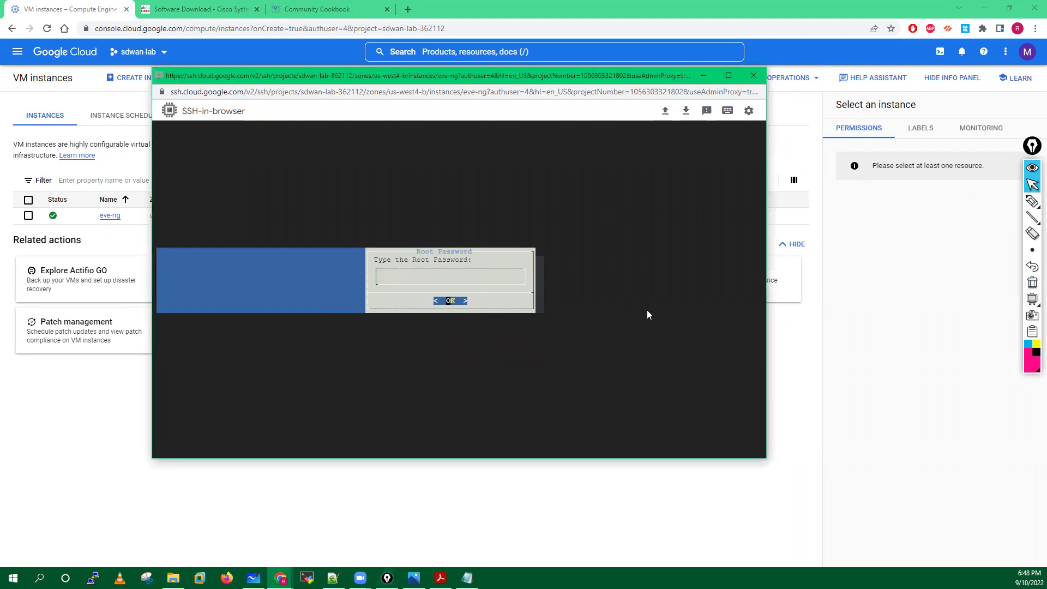
key(Return)
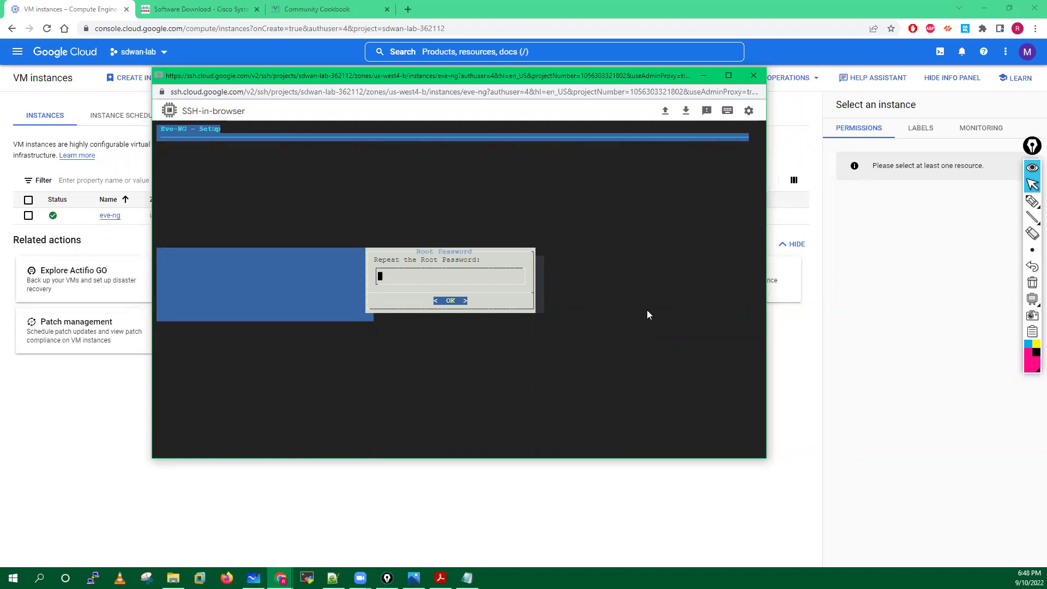
- Confirm the repeated root password and accept hostname eve-ng and domain example.com
key(Tab)
key(Return)
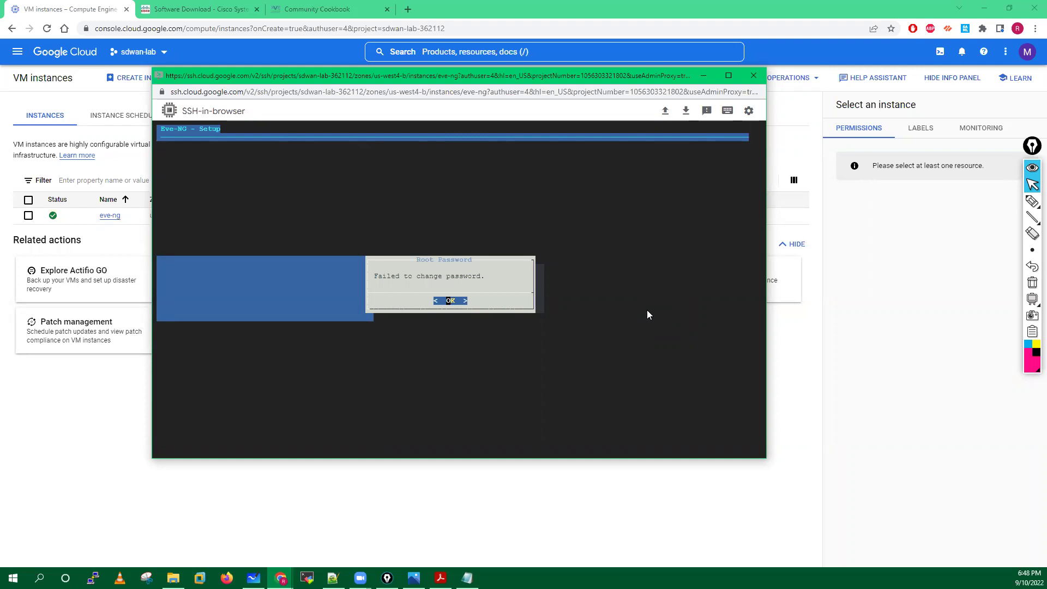
key(Return)
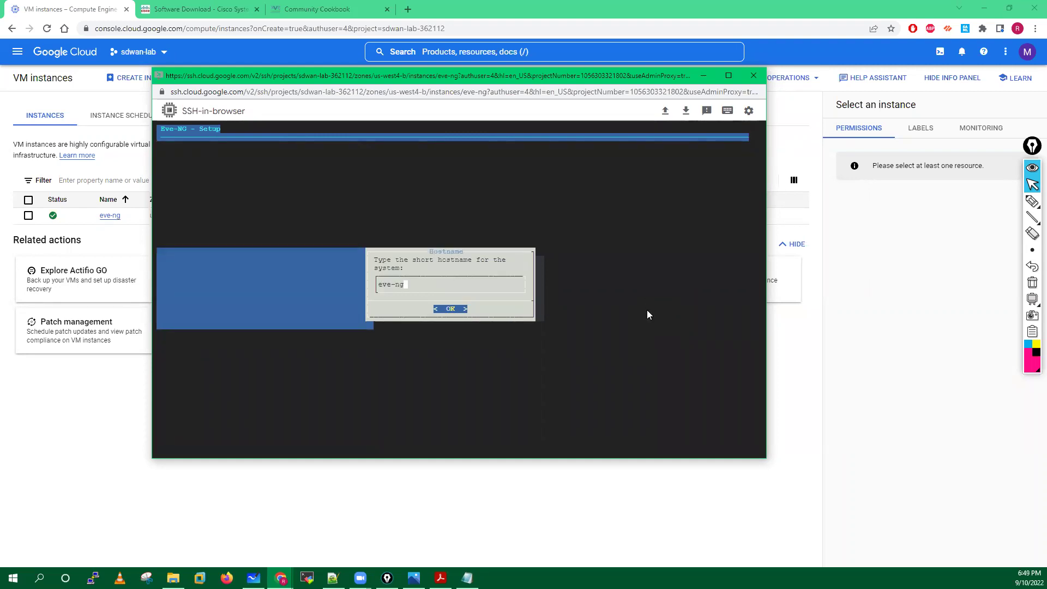
key(Return)
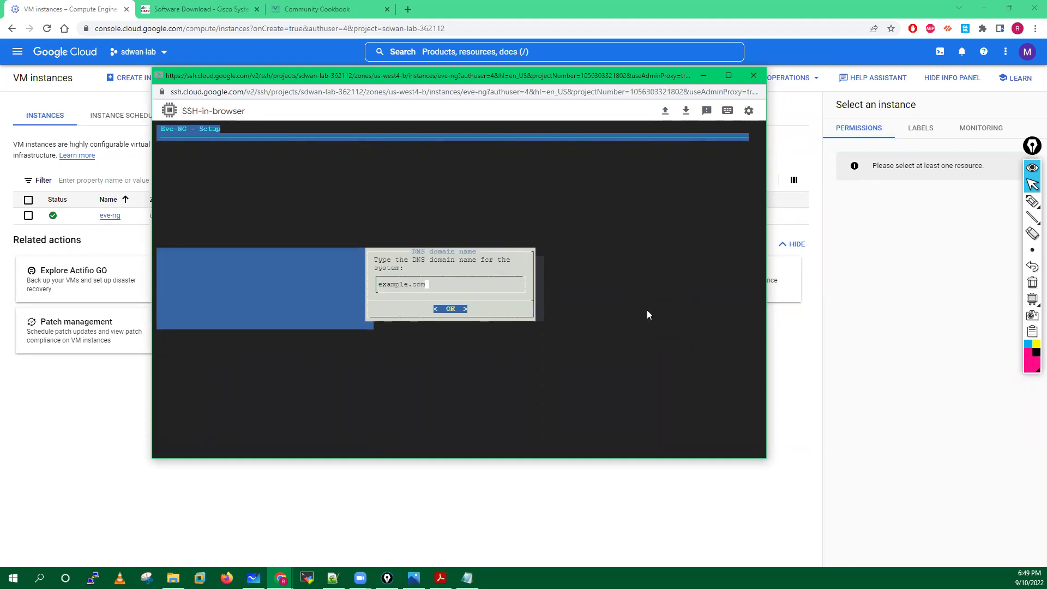
key(Return)
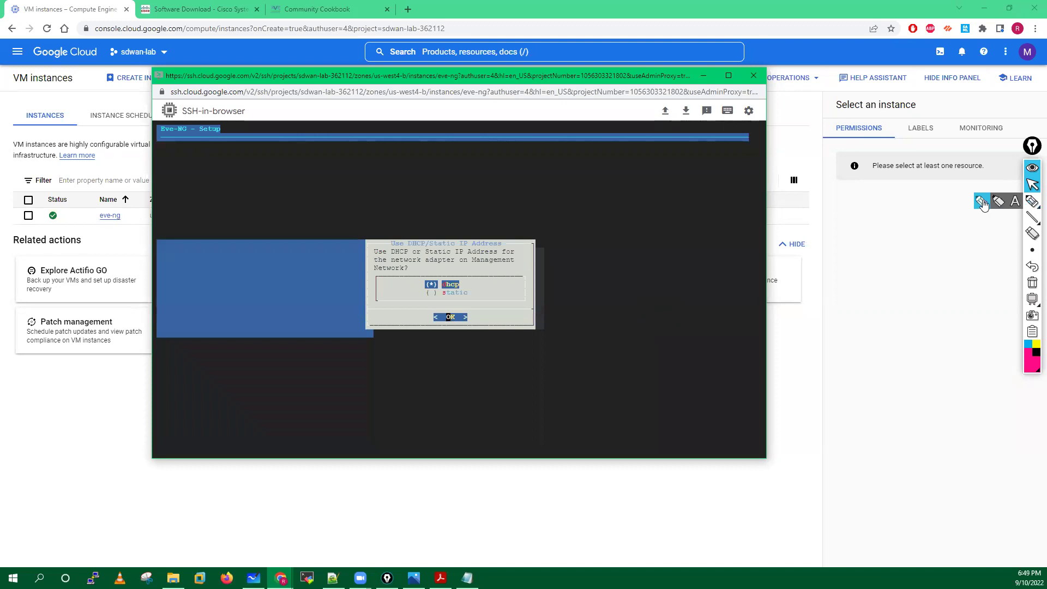
- Circle the DHCP choice on screen, then clear the annotations
click(1032, 201)
mouse_move(456, 280)
mouse_down()
mouse_move(414, 288)
mouse_move(474, 294)
mouse_move(439, 289)
mouse_up()
drag(516, 266, 479, 278)
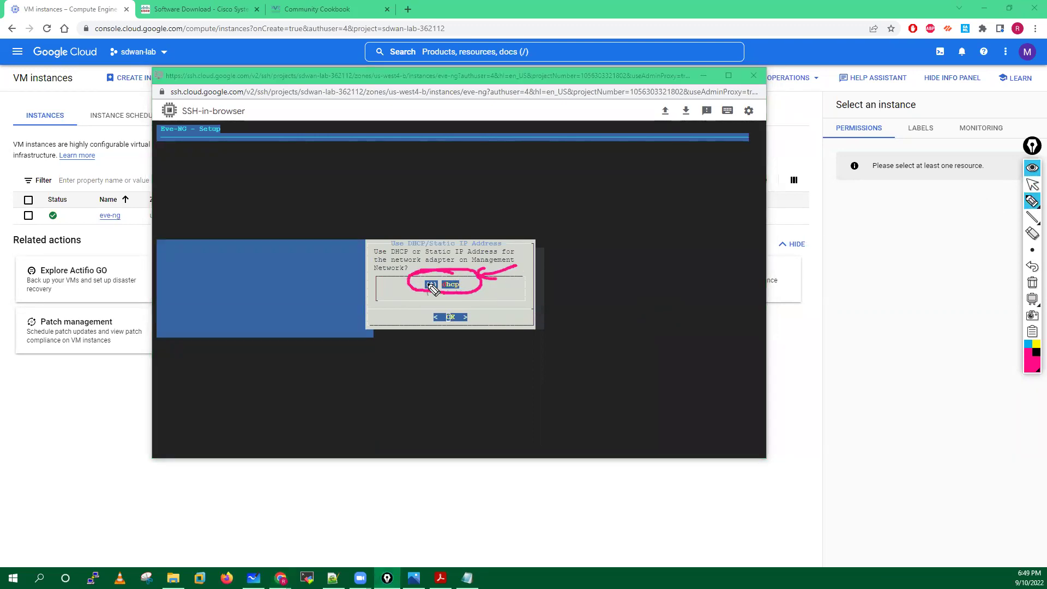
click(1032, 282)
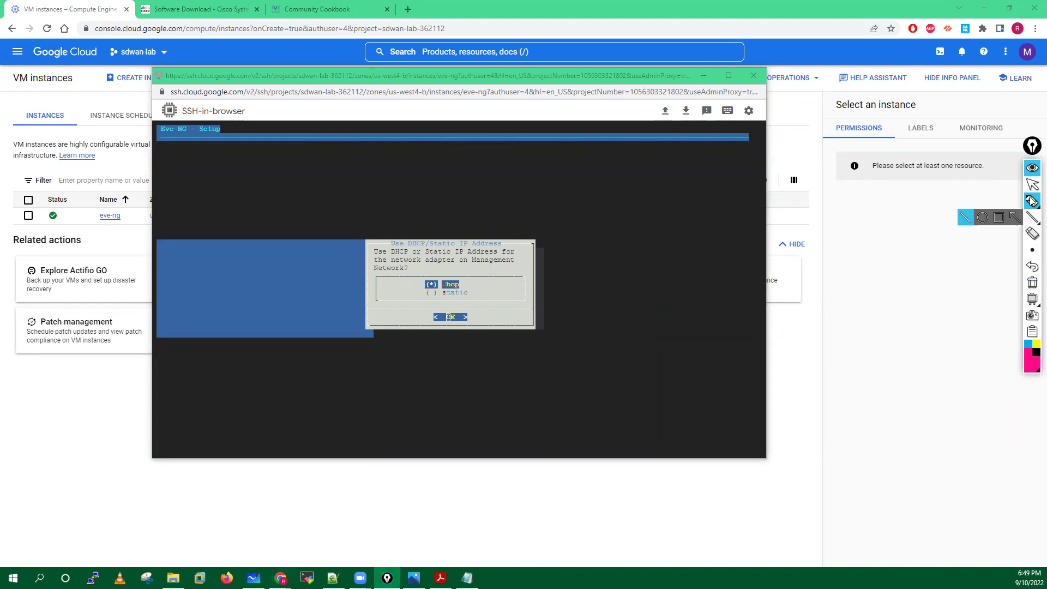
click(1034, 186)
click(1033, 186)
click(668, 270)
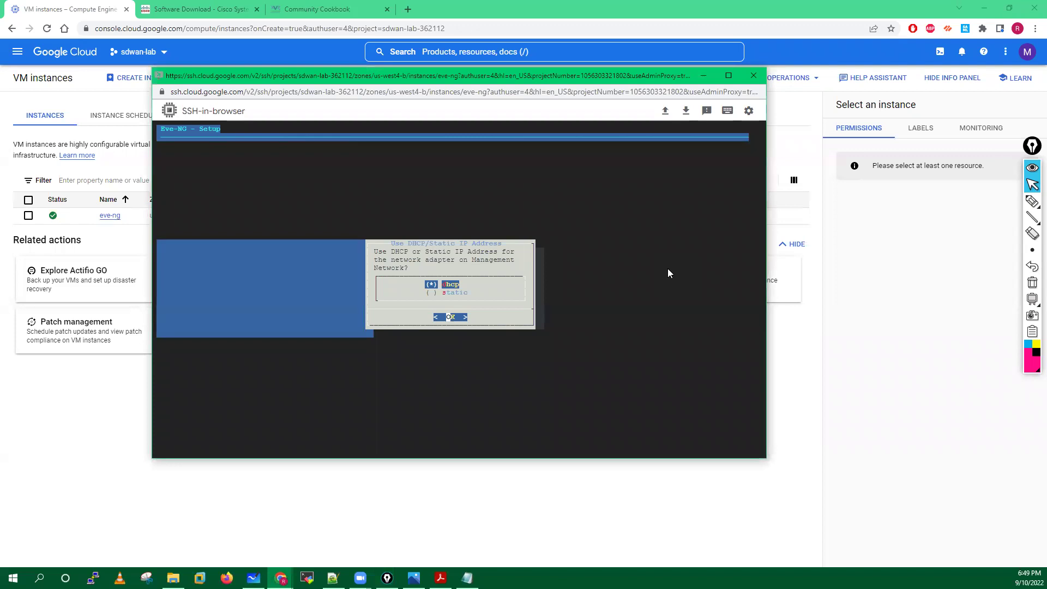
- Keep DHCP, leave NTP empty and choose direct connection to finish the setup wizard
key(Return)
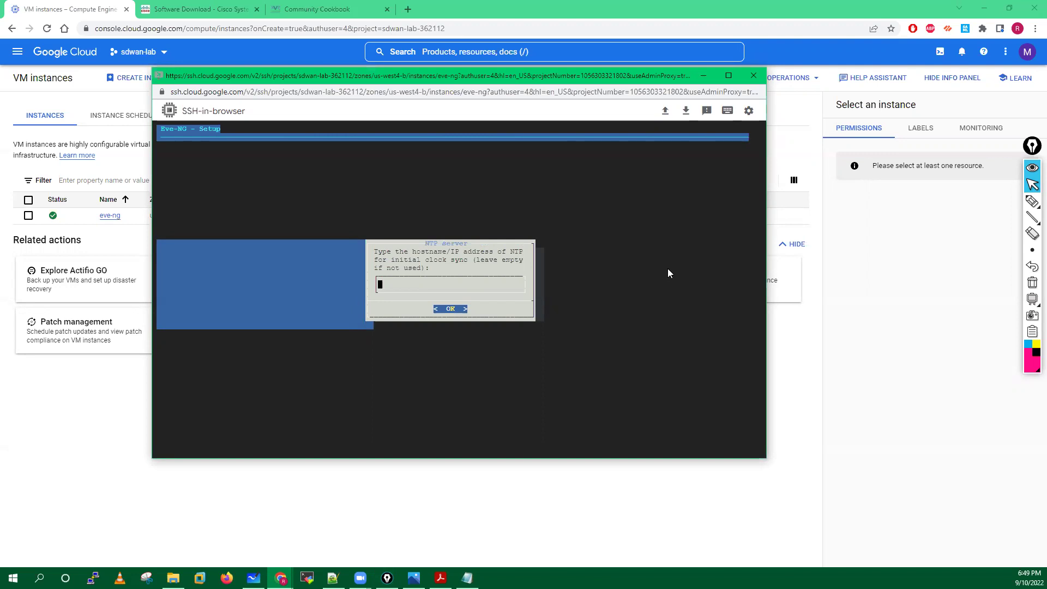
key(Return)
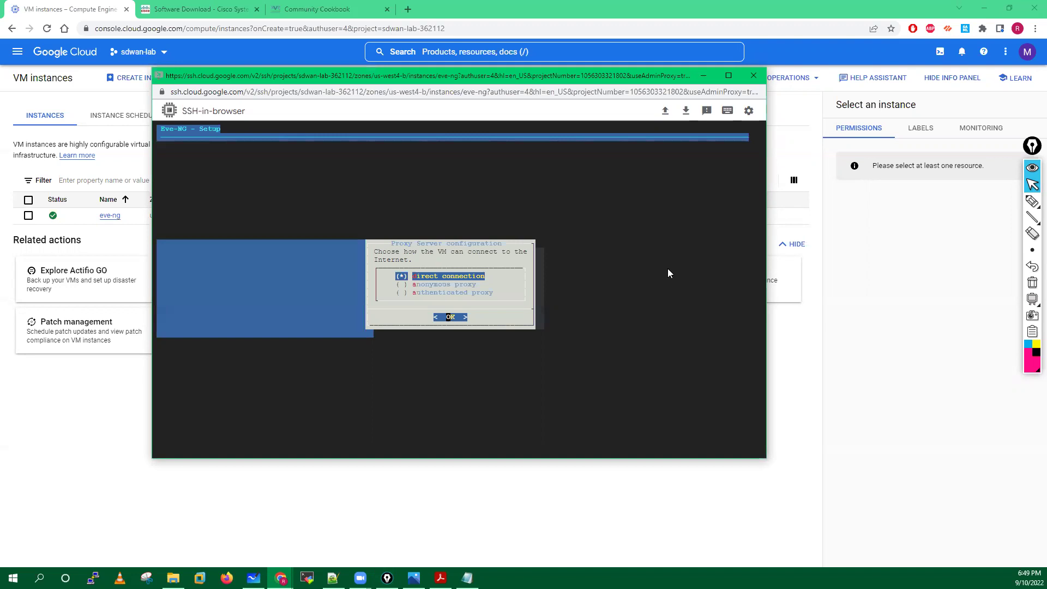
key(Return)
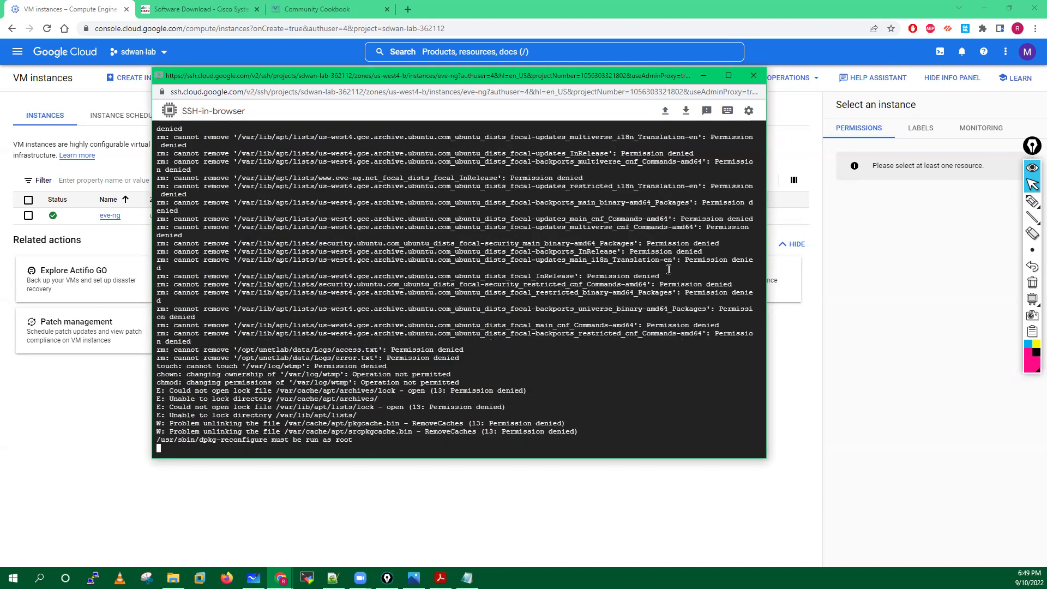
key(Return)
key(Return)
key(Return)
key(Return)
key(Return)
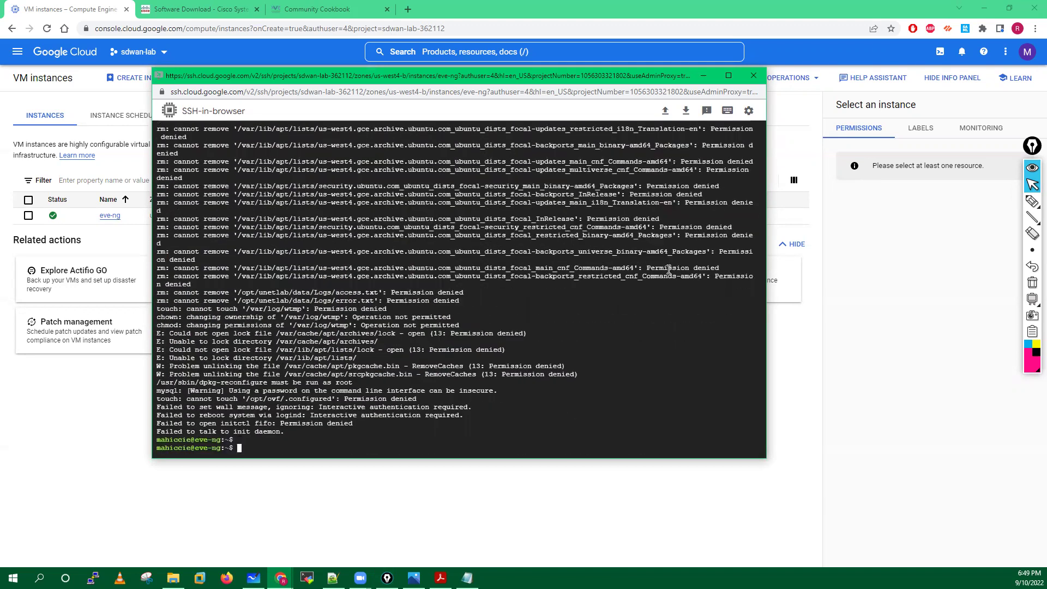
key(Return)
key(Return)
key(Return)
key(Return)
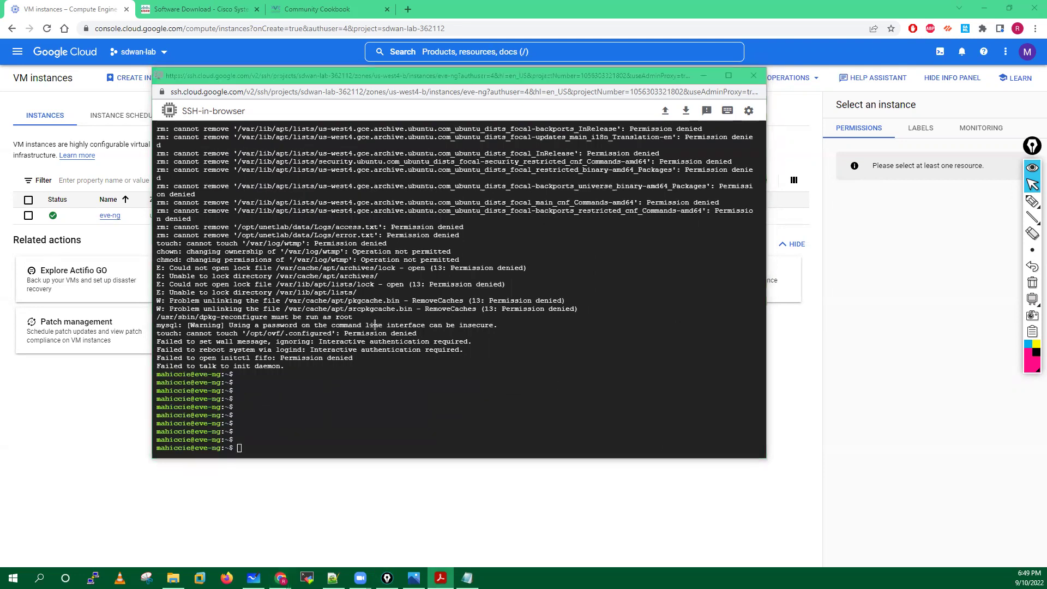
key(alt+Tab)
scroll(396, 387, down, 6)
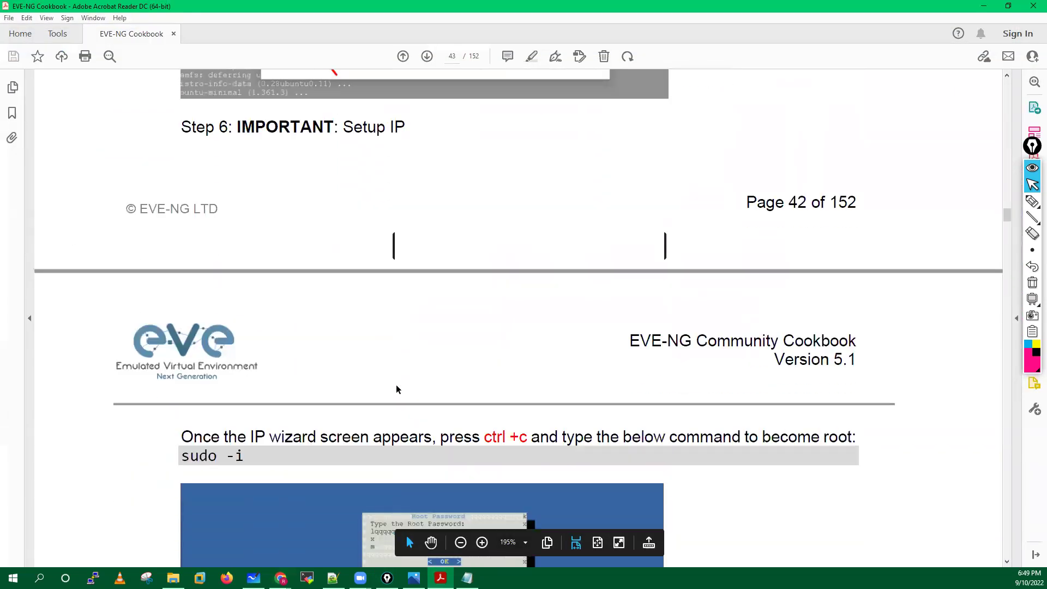
- Scroll the cookbook to the sudo -i and IP wizard instructions, then return to SSH
scroll(446, 273, down, 3)
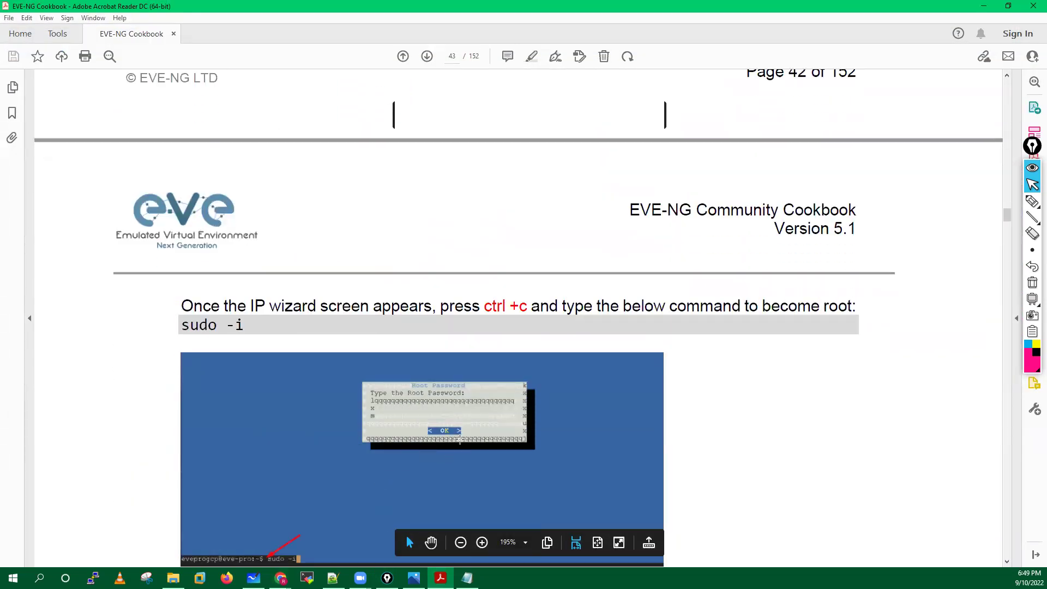
scroll(427, 423, down, 2)
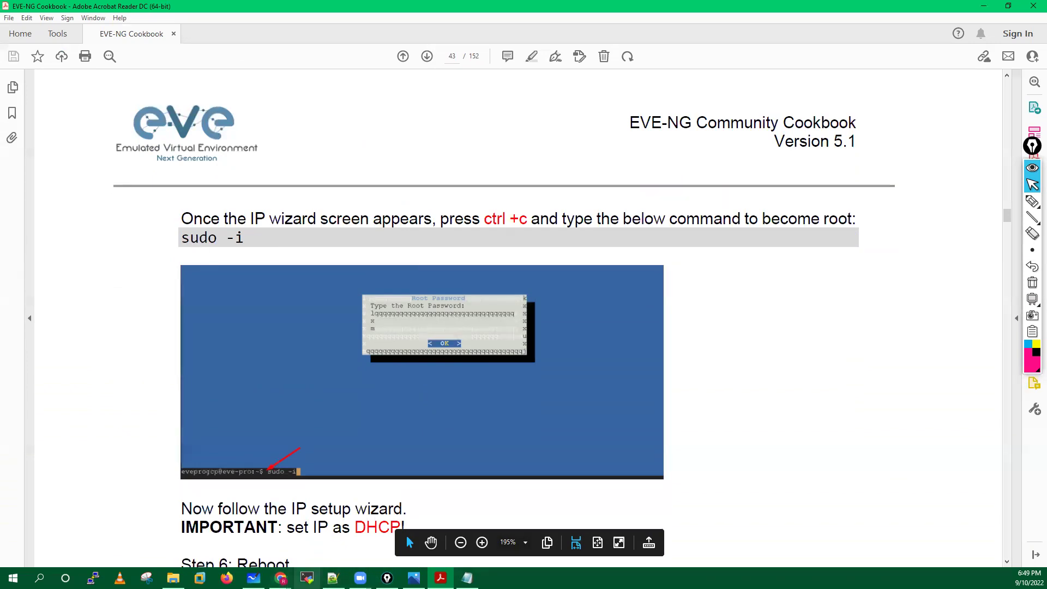
mouse_move(280, 578)
click(339, 524)
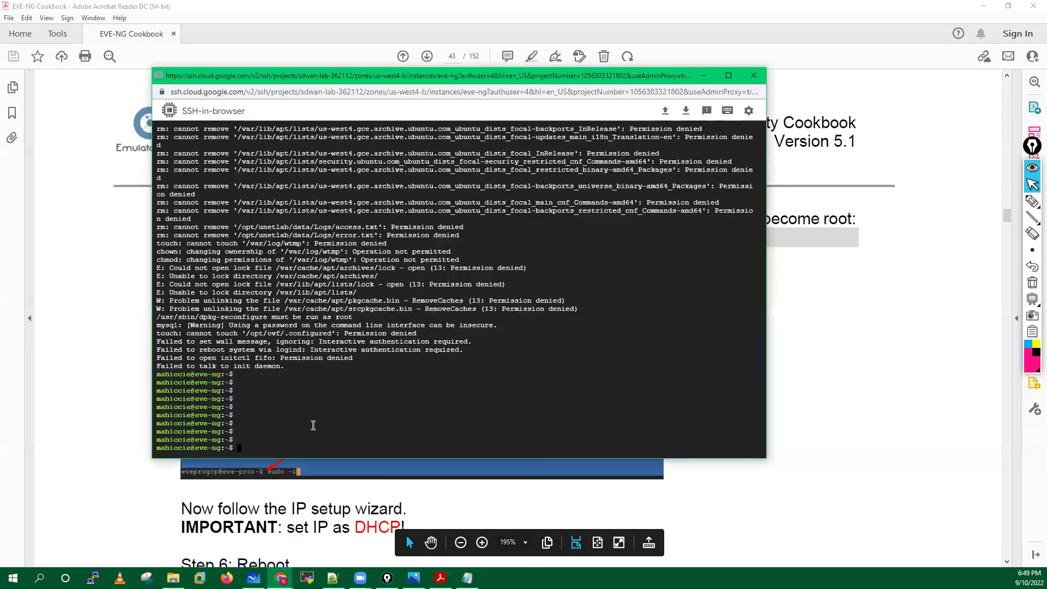
- Become root with sudo -i and run the EVE-NG setup: root password, hostname eve-ng, DHCP, blank NTP
text(sudo -i)
key(Return)
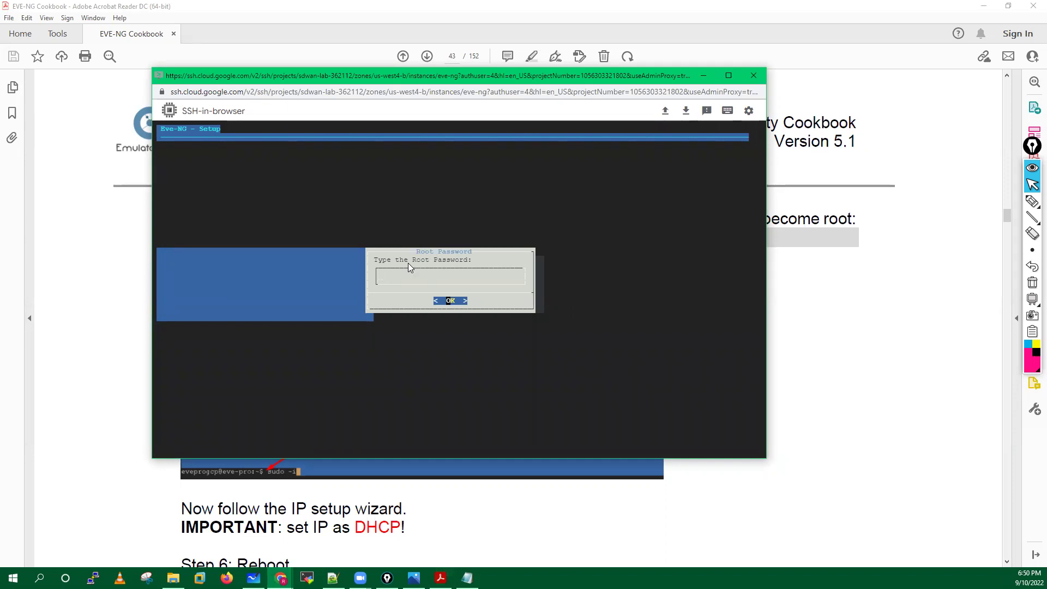
key(Return)
key(Return)
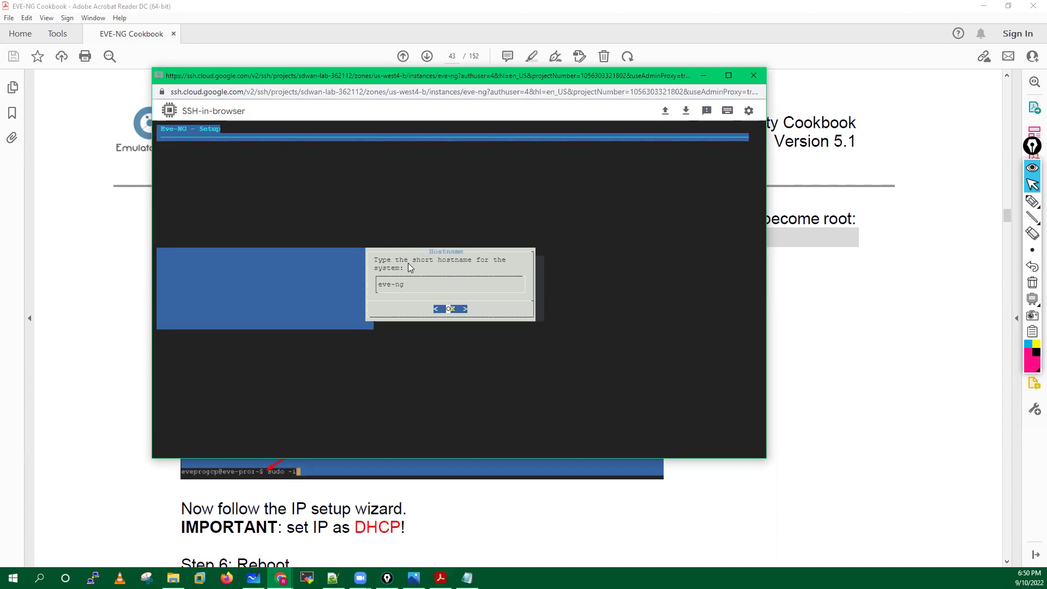
key(Return)
key(Return)
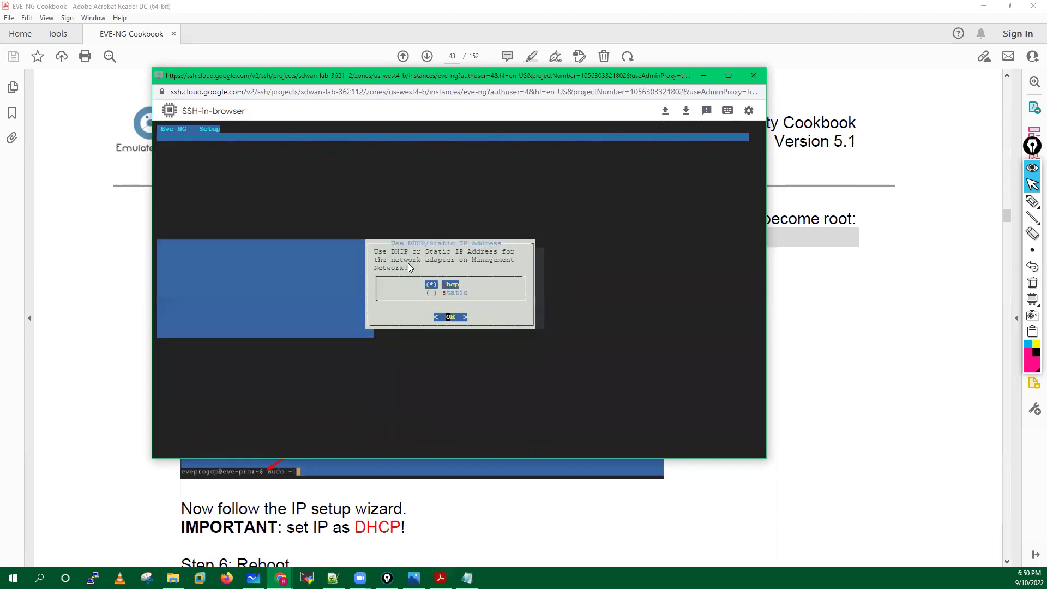
key(Return)
key(Return)
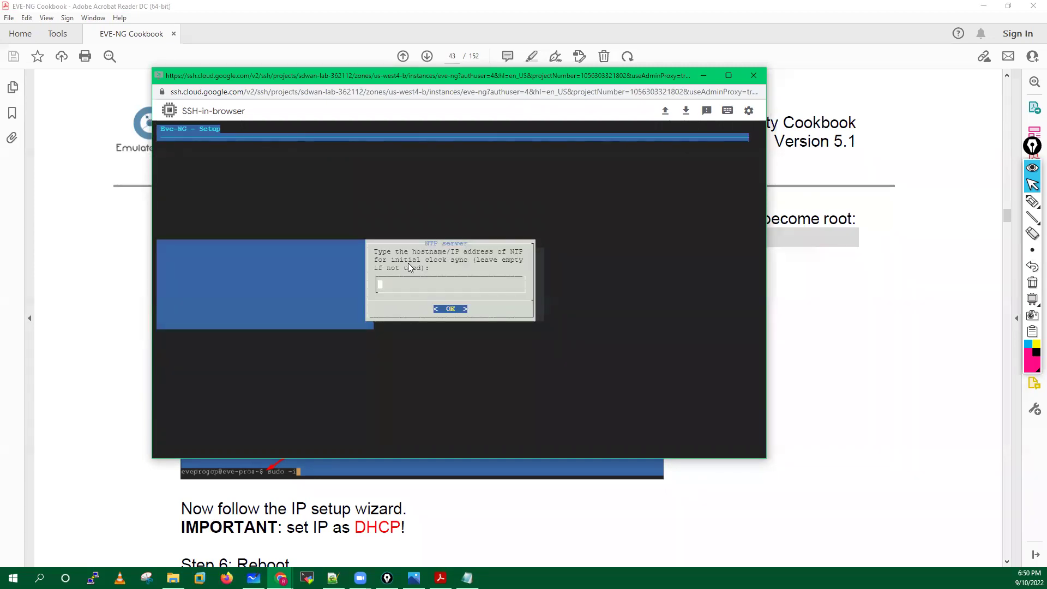
key(Return)
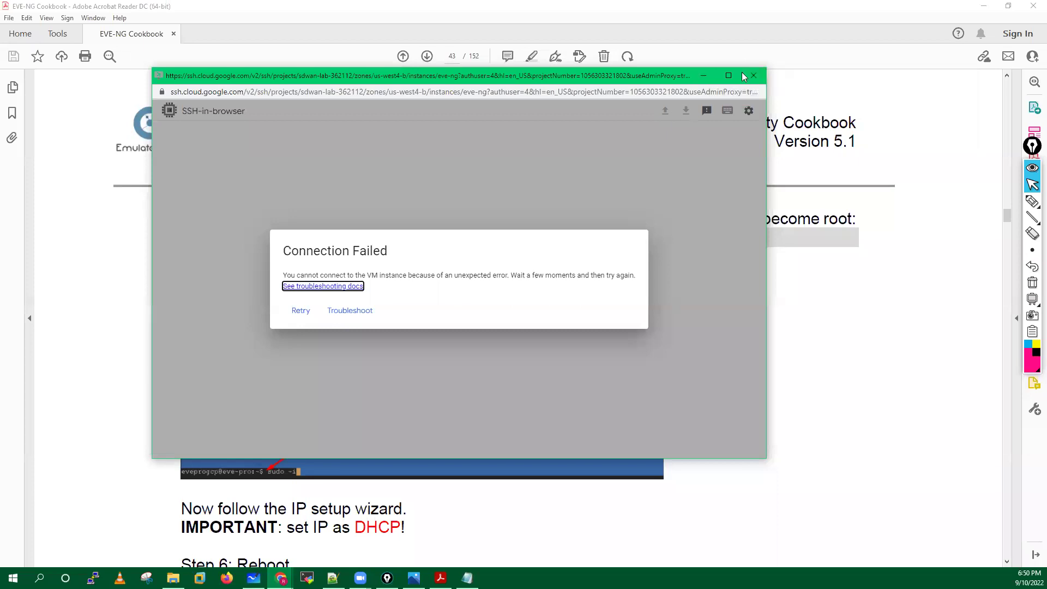
- Close the dropped SSH window, scroll the cookbook to the public-IP access section, then return to VM instances
click(758, 76)
scroll(378, 392, down, 10)
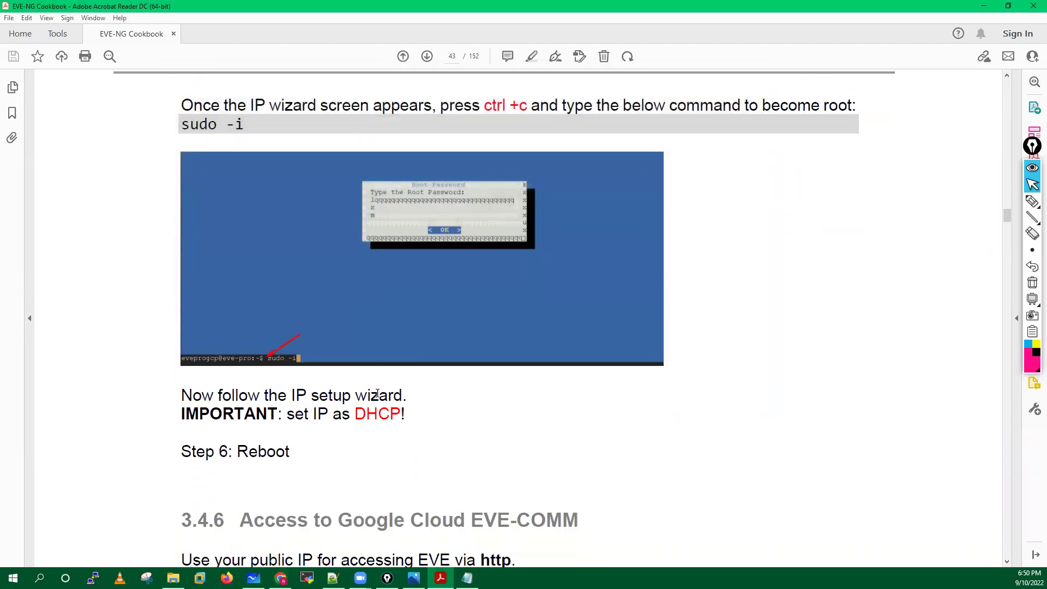
scroll(370, 392, down, 5)
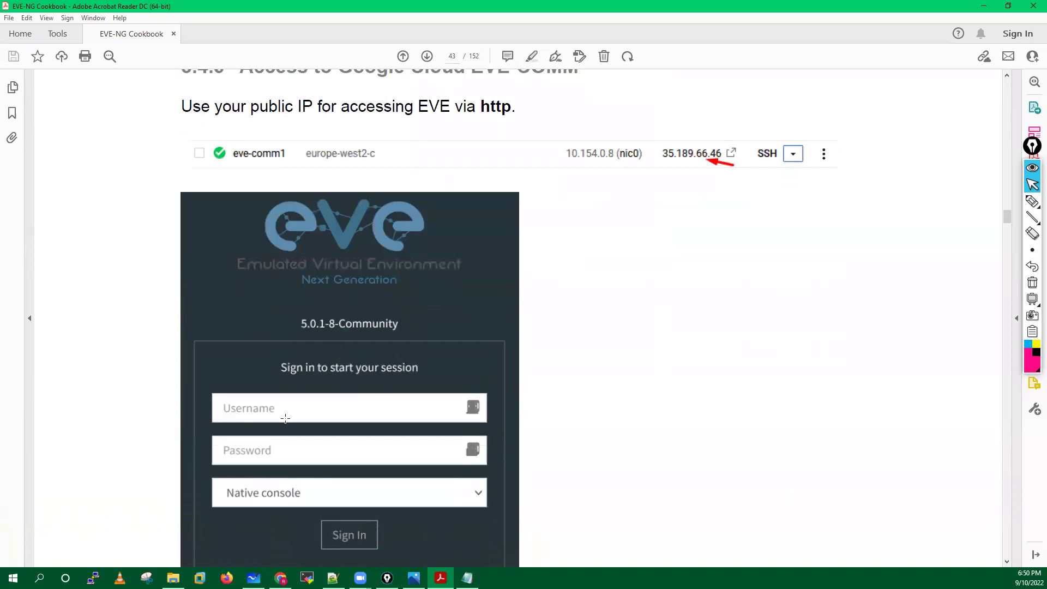
click(280, 578)
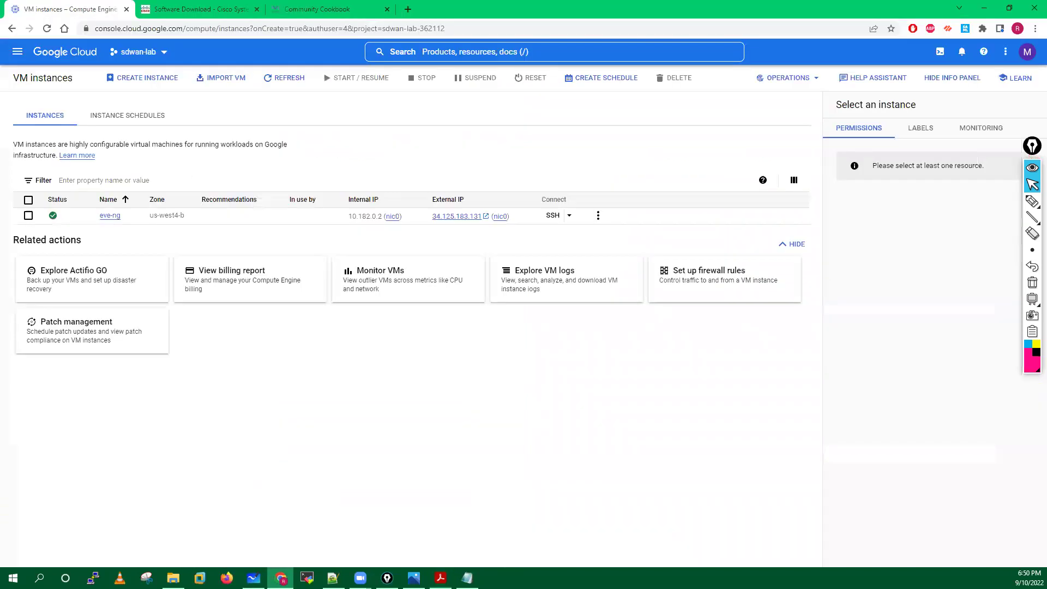
- Refresh the VM list, copy eve-ng's external IP 34.125.183.131, and start a new tab
click(299, 80)
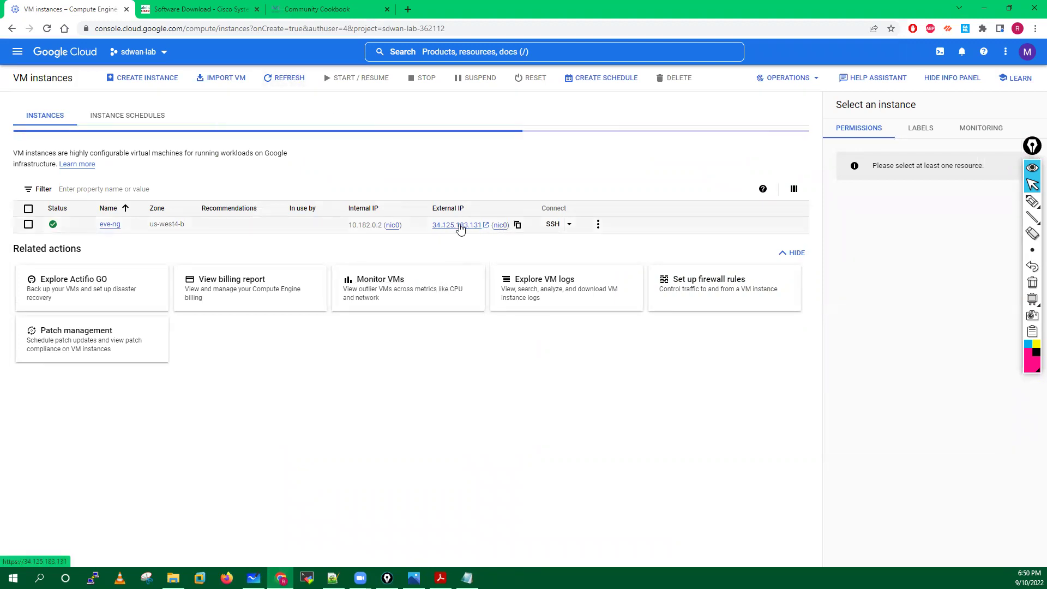
click(516, 216)
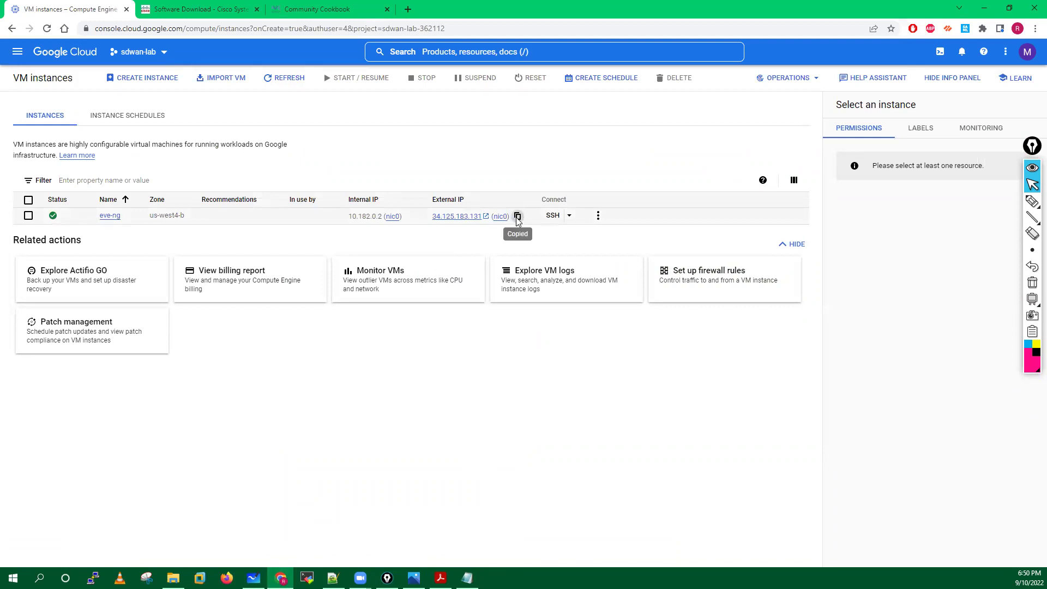
click(408, 9)
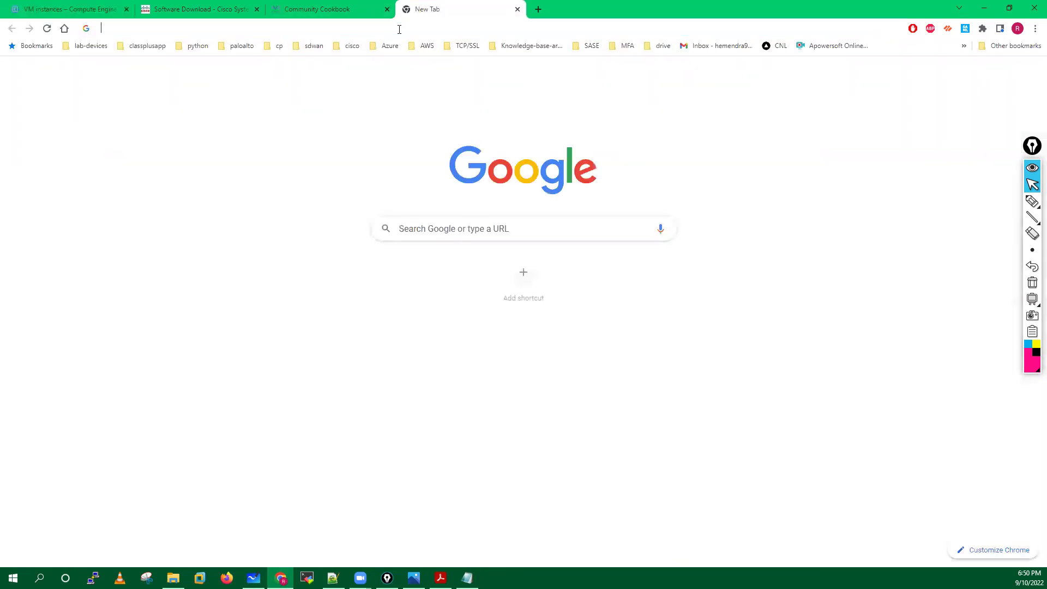
click(398, 30)
text(http)
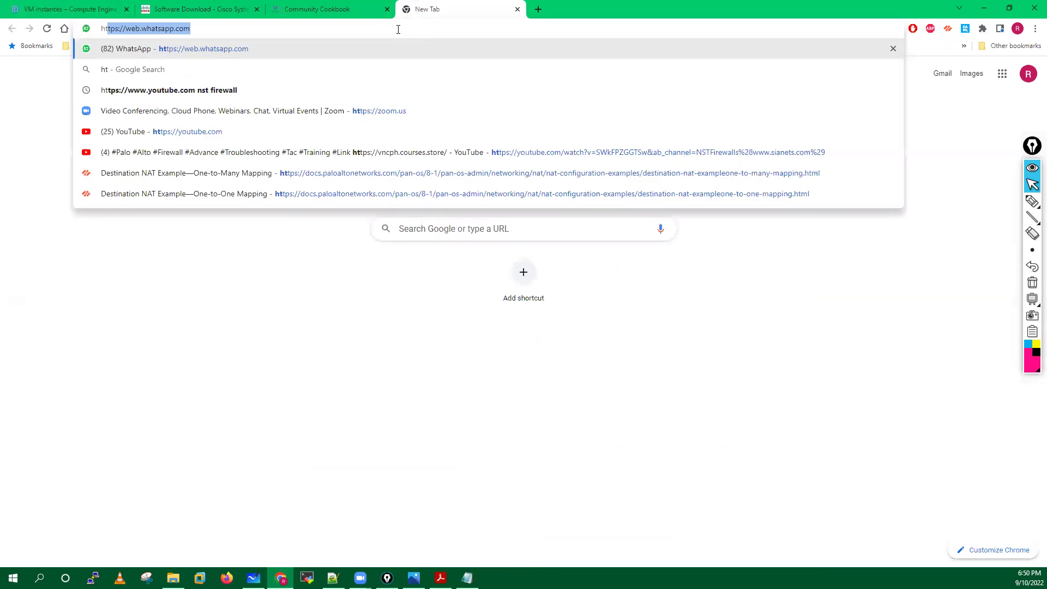
text(://)
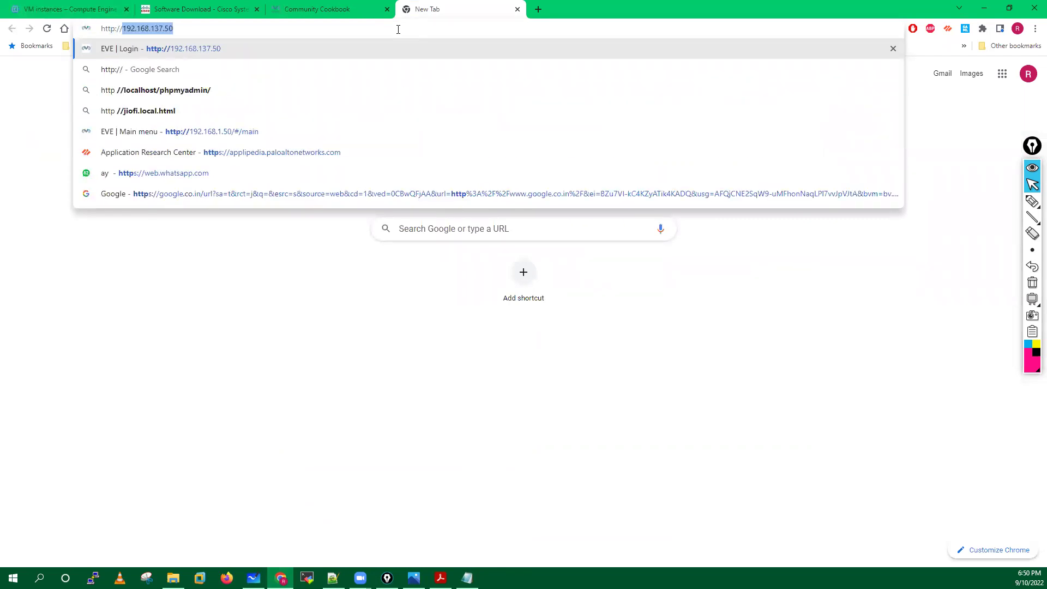
key(ctrl+v)
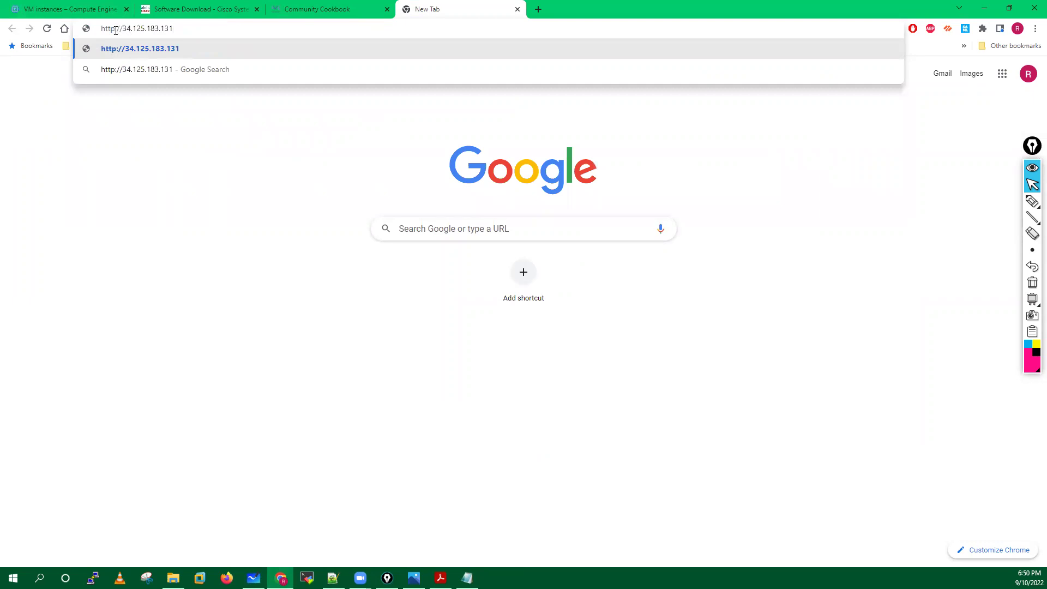
drag(123, 28, 177, 28)
key(ctrl+c)
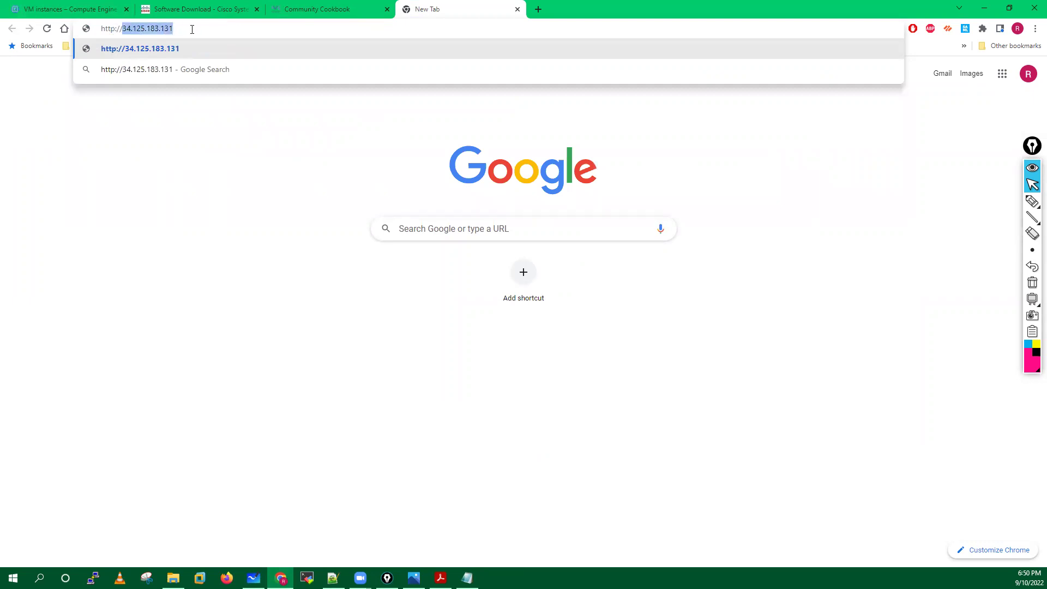
click(192, 29)
key(Return)
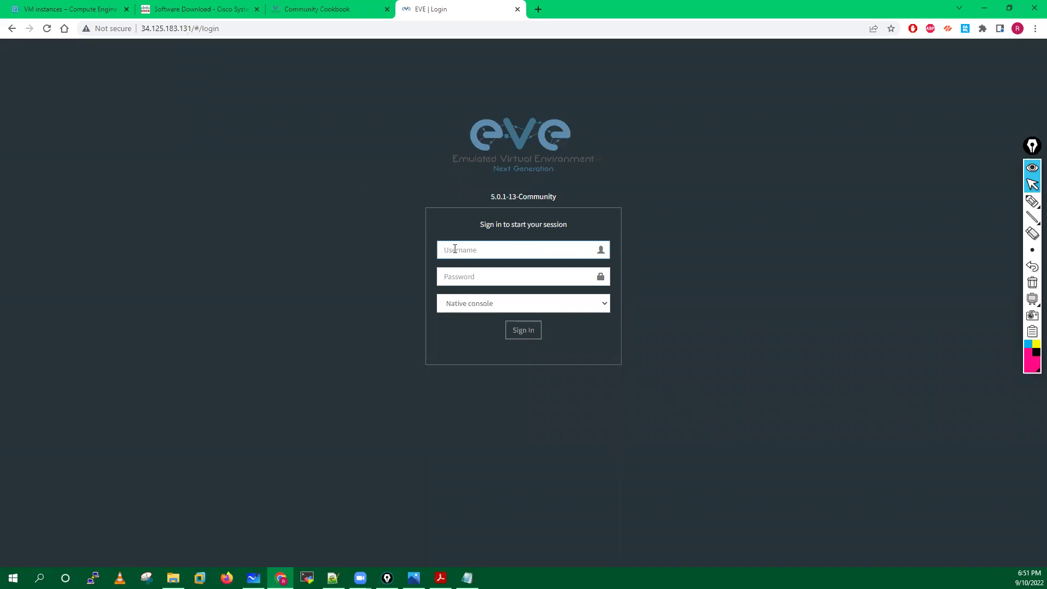
- Sign in as admin with the account password and decline saving the password
text(admin)
click(467, 281)
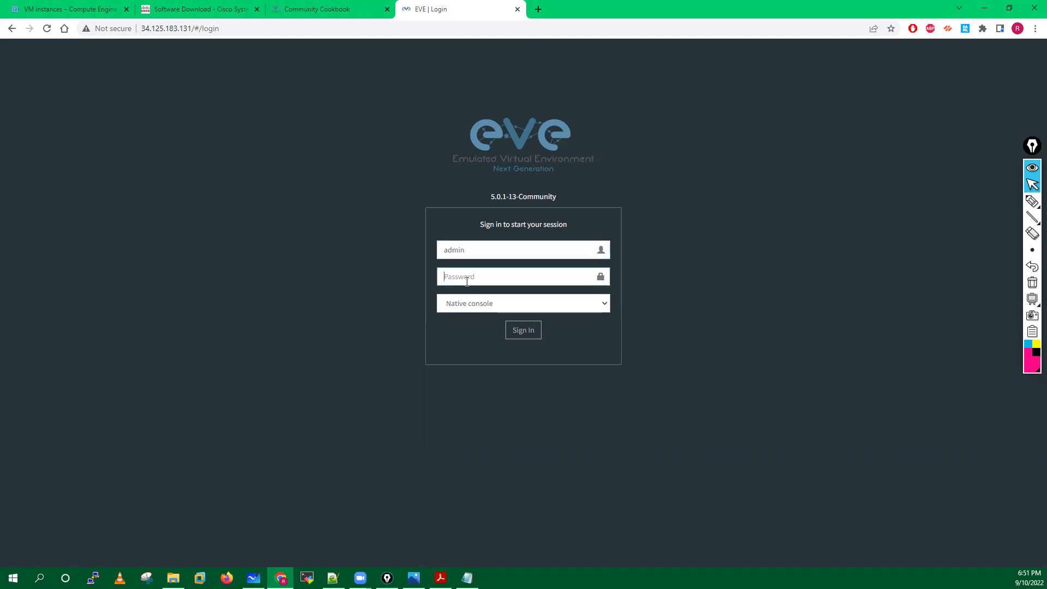
click(521, 329)
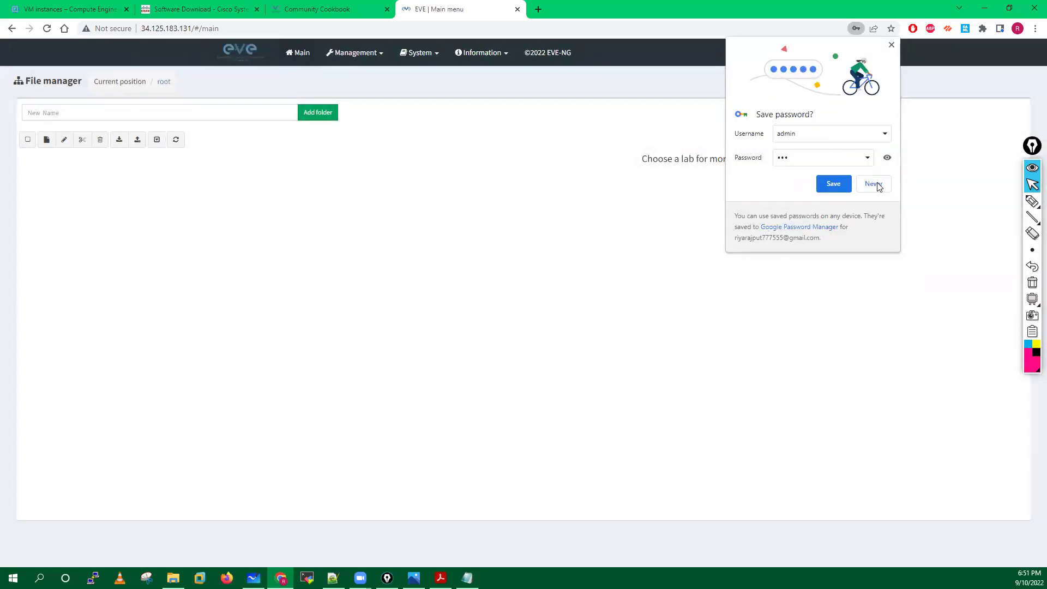
click(875, 187)
- Annotate the login screen: admin with arrows marked as GUI credentials, plus a CLI label
click(1032, 201)
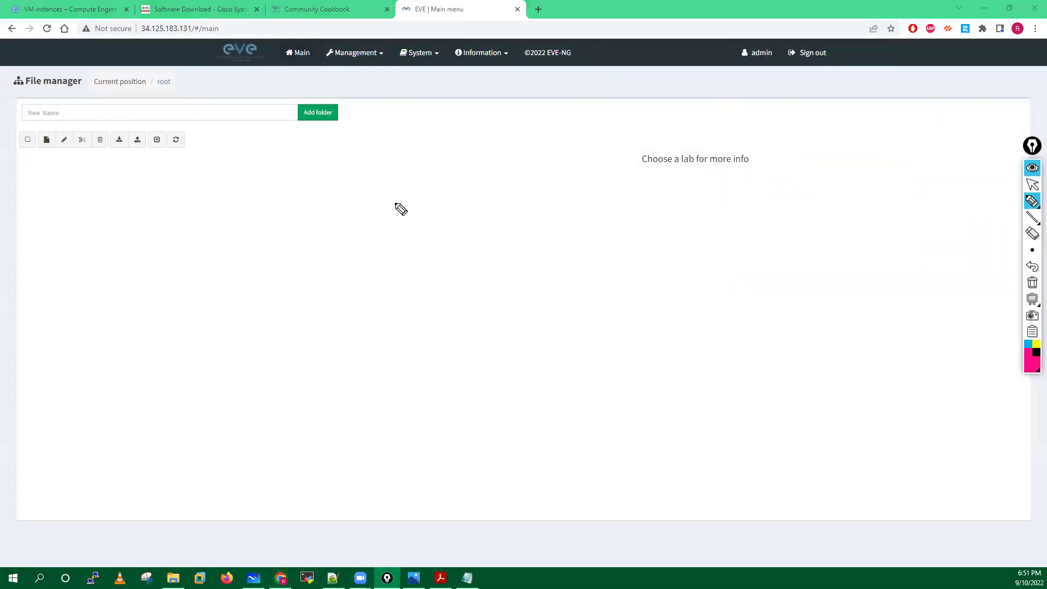
mouse_move(407, 205)
mouse_down()
mouse_move(423, 211)
mouse_move(428, 198)
mouse_move(456, 196)
mouse_move(467, 208)
mouse_up()
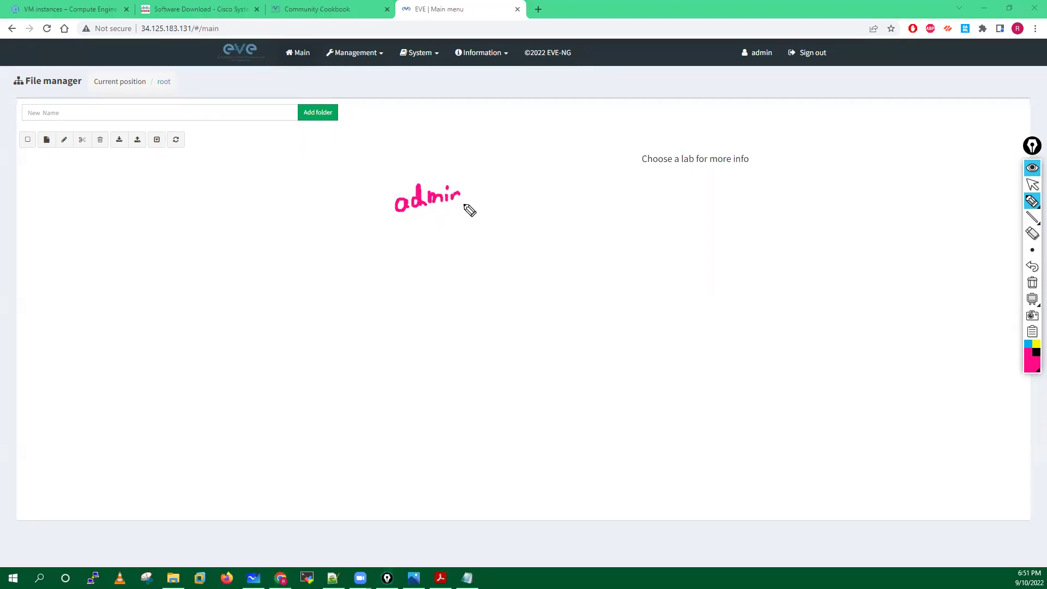
drag(347, 211, 375, 205)
drag(352, 263, 451, 252)
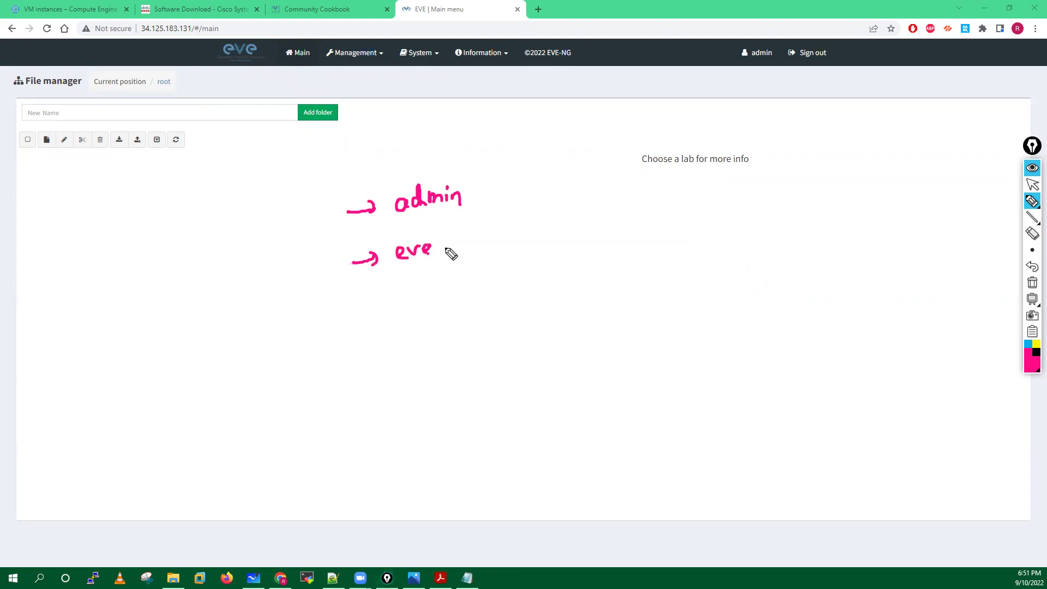
mouse_move(650, 195)
mouse_down()
mouse_move(649, 215)
mouse_move(713, 201)
mouse_up()
drag(699, 209, 715, 208)
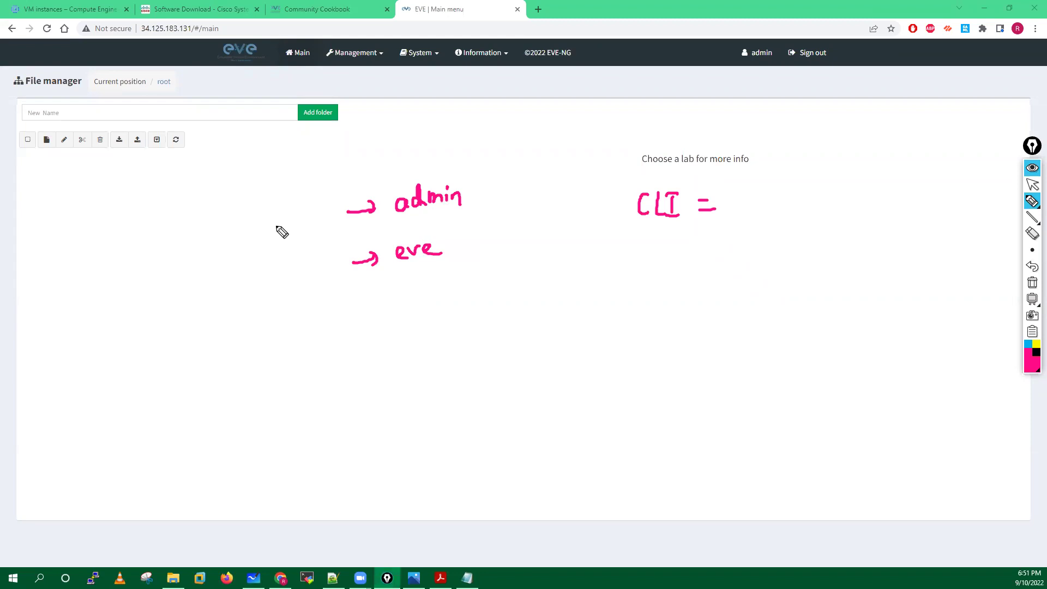
mouse_move(273, 224)
mouse_down()
mouse_move(275, 233)
mouse_move(294, 223)
mouse_move(300, 238)
mouse_up()
mouse_move(294, 239)
mouse_down()
mouse_move(311, 233)
mouse_move(241, 222)
mouse_up()
drag(245, 259, 306, 203)
mouse_move(258, 157)
mouse_down()
mouse_move(276, 174)
mouse_move(286, 162)
mouse_up()
mouse_move(289, 155)
mouse_down()
mouse_move(290, 176)
mouse_move(298, 162)
mouse_up()
mouse_move(296, 164)
mouse_down()
mouse_move(294, 180)
mouse_move(298, 170)
mouse_move(328, 175)
mouse_move(449, 139)
mouse_up()
click(314, 158)
click(313, 167)
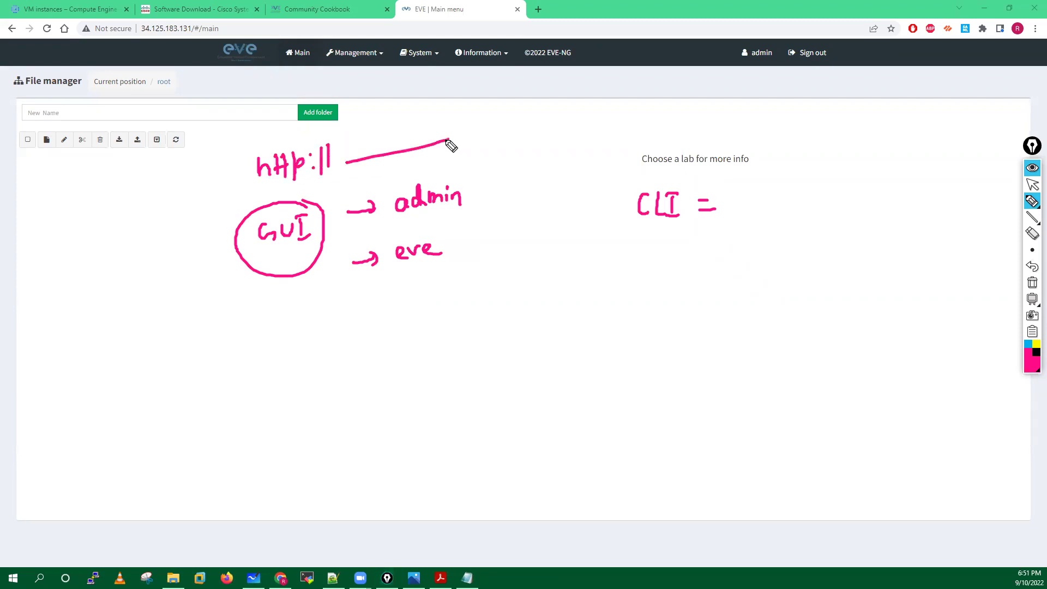
mouse_move(357, 131)
mouse_down()
mouse_move(358, 148)
mouse_move(388, 142)
mouse_up()
mouse_move(398, 119)
mouse_down()
mouse_move(397, 145)
mouse_move(398, 129)
mouse_up()
mouse_move(161, 23)
mouse_down()
mouse_move(145, 38)
mouse_move(162, 19)
mouse_up()
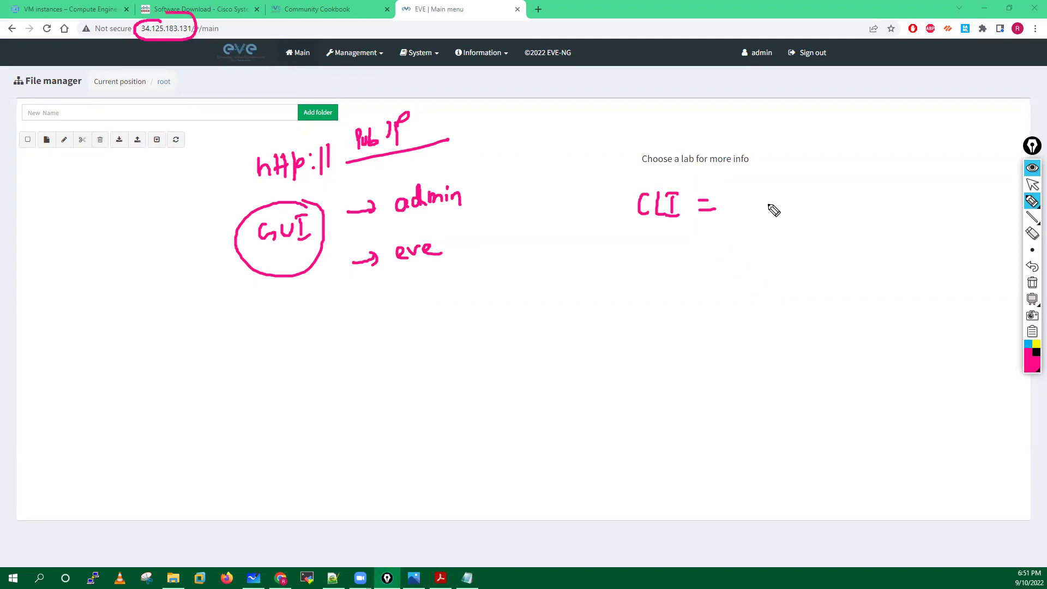
mouse_move(742, 205)
mouse_down()
mouse_move(795, 193)
mouse_move(785, 224)
mouse_move(766, 221)
mouse_move(822, 230)
mouse_up()
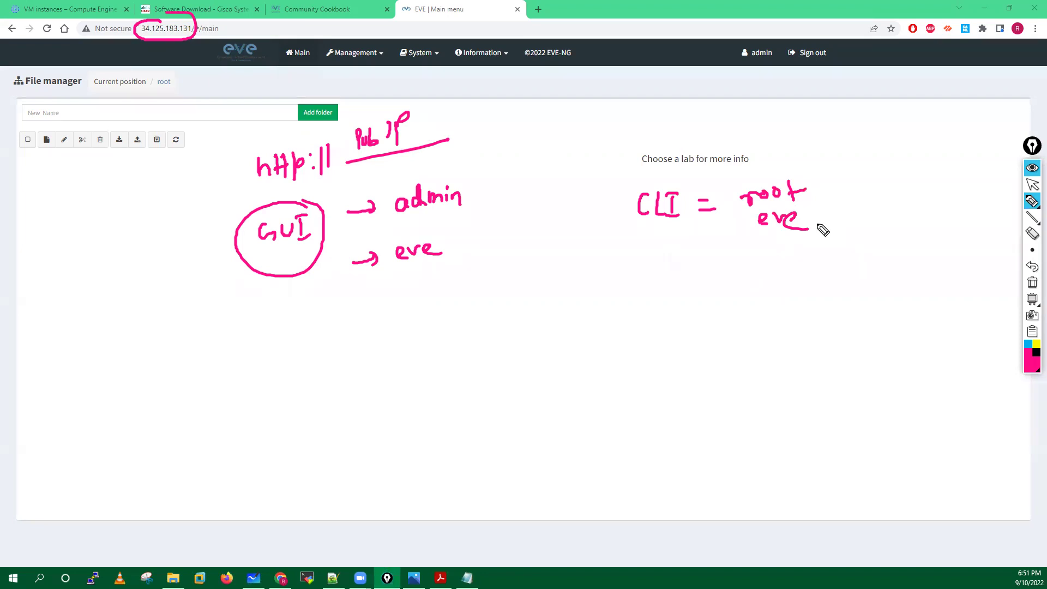
click(1032, 283)
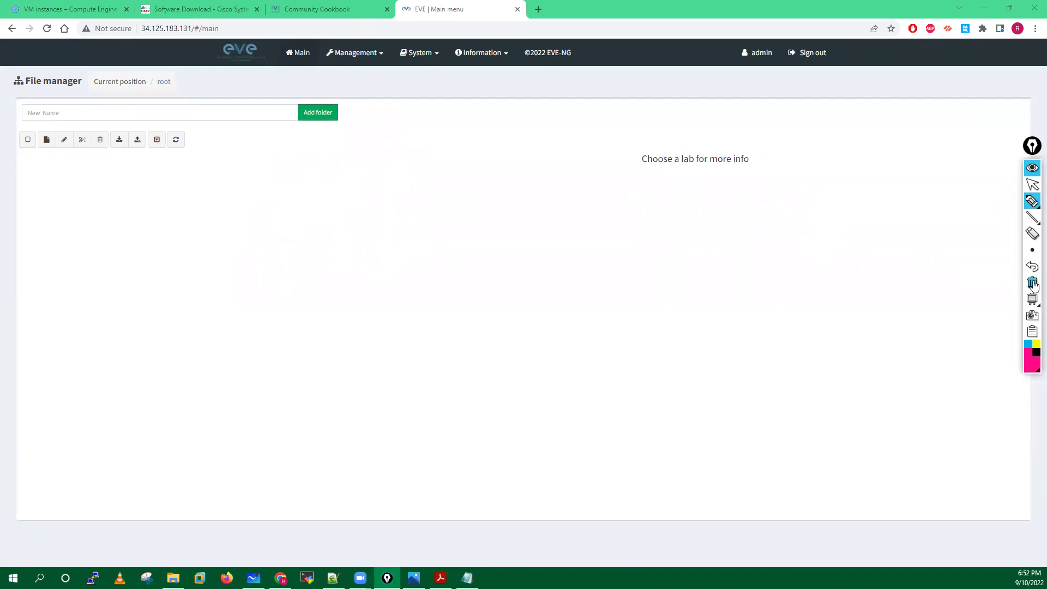
- Point PuTTY at 34.125.183.131, open the SSH connection and accept the host key
click(1032, 184)
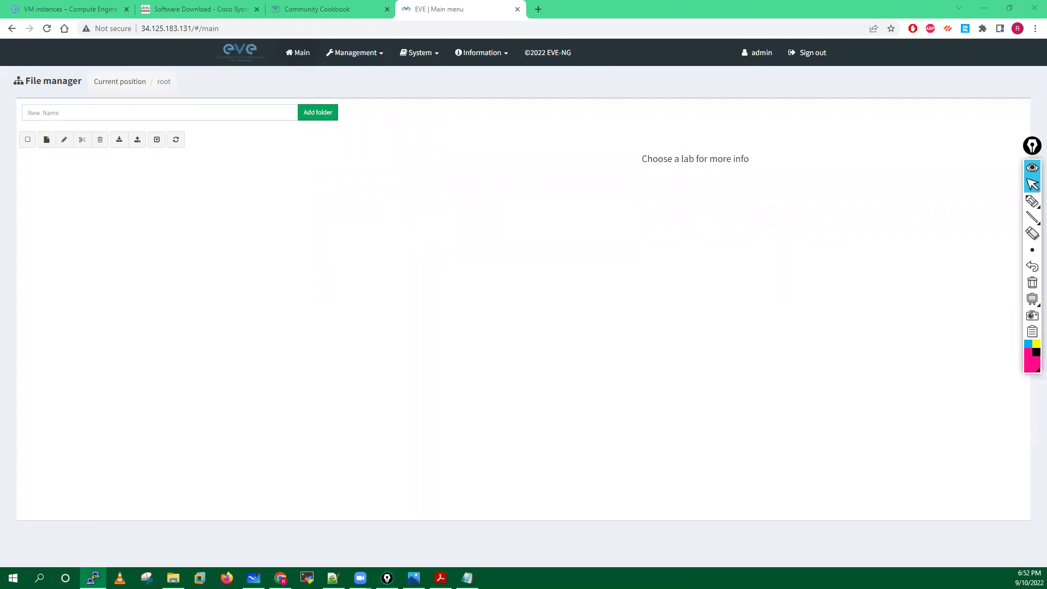
double_click(613, 195)
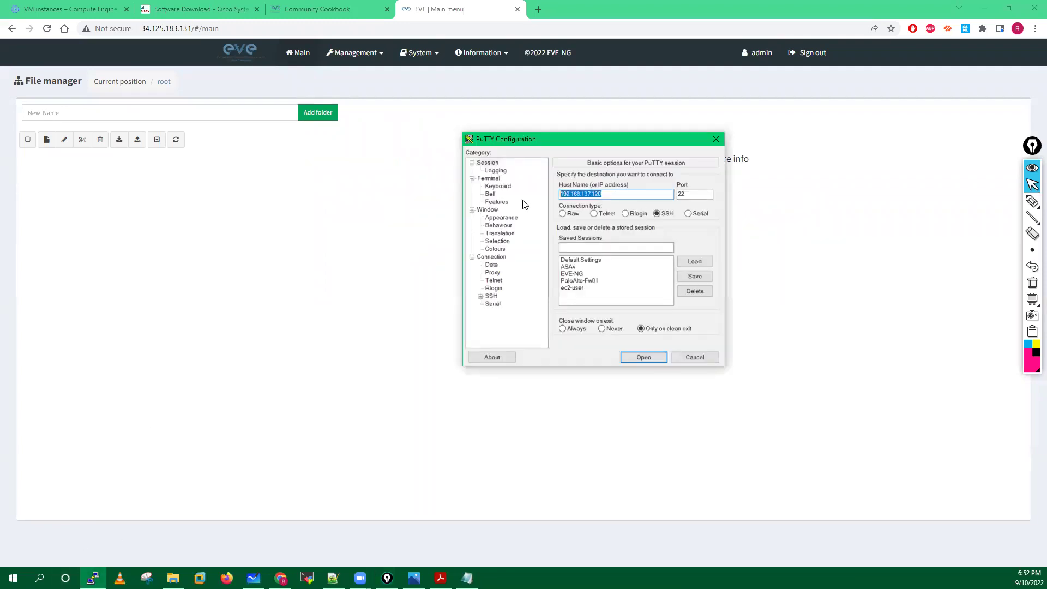
key(ctrl+v)
click(649, 355)
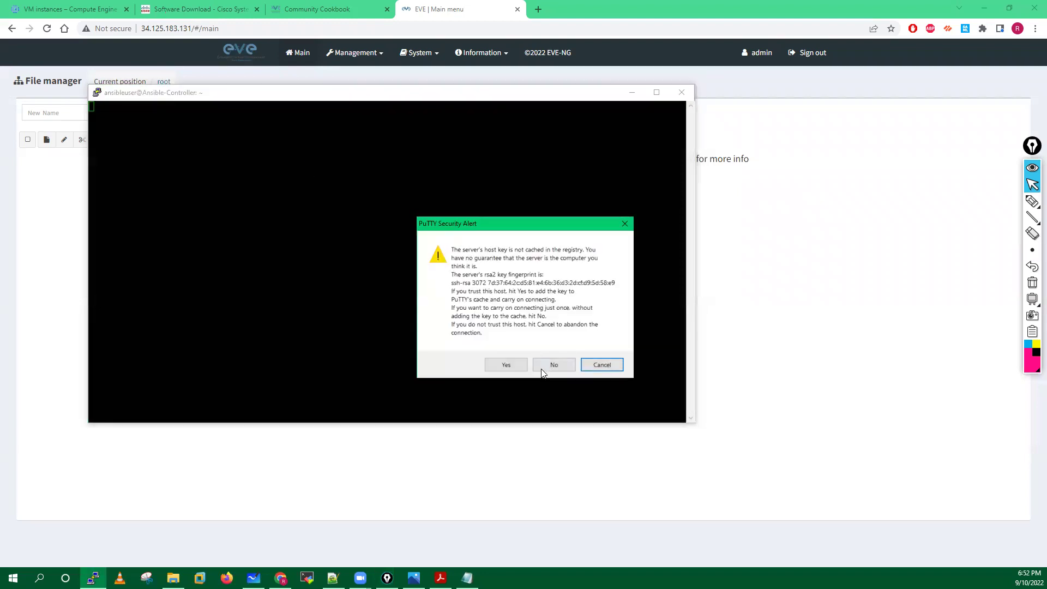
click(506, 363)
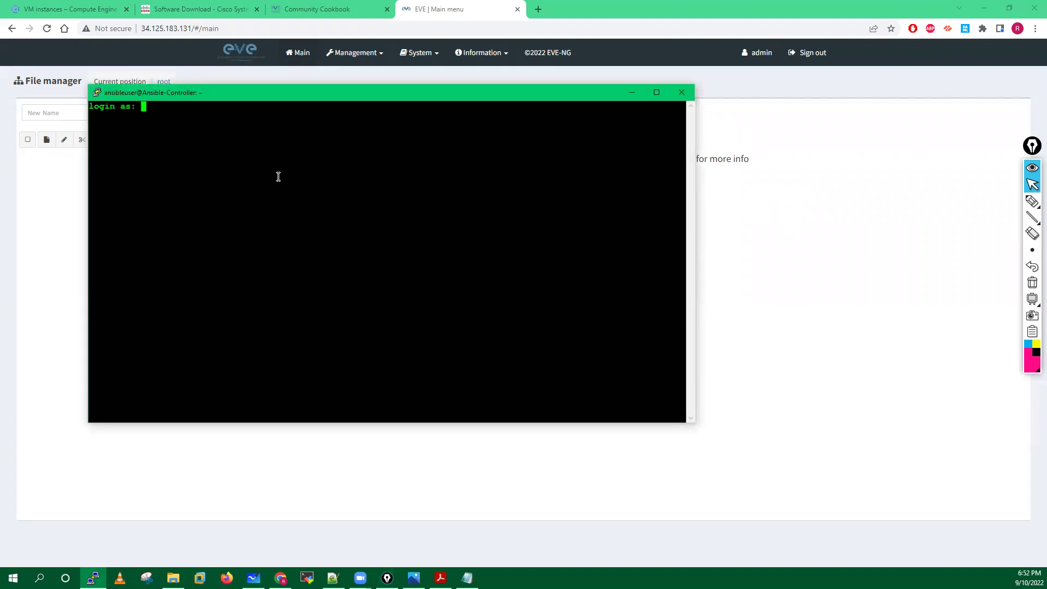
- Log in as root with the account password, confirm the shell responds, and switch back to the browser
text(root)
key(Return)
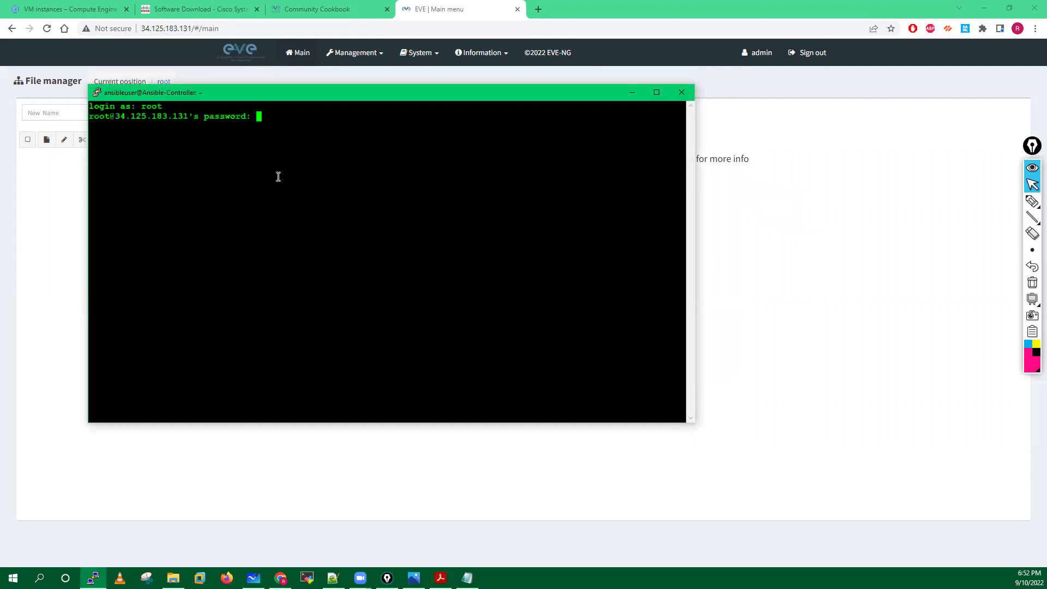
key(Return)
key(Return)
key(Return)
key(Return)
key(Return)
key(Return)
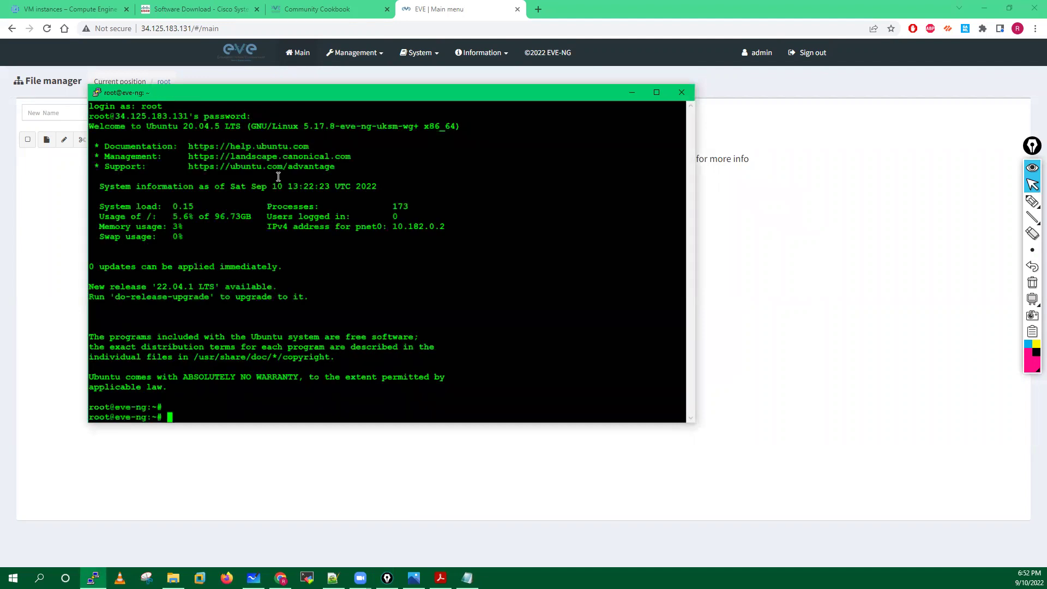
key(Return)
key(Return)
key(Return)
key(Return)
key(Return)
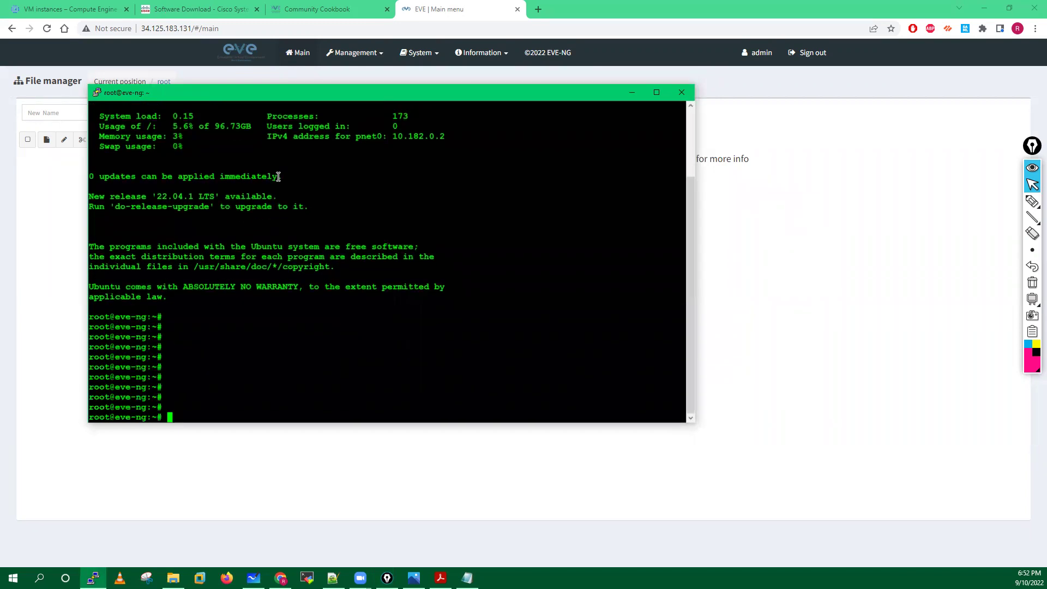
click(614, 121)
key(alt+Tab)
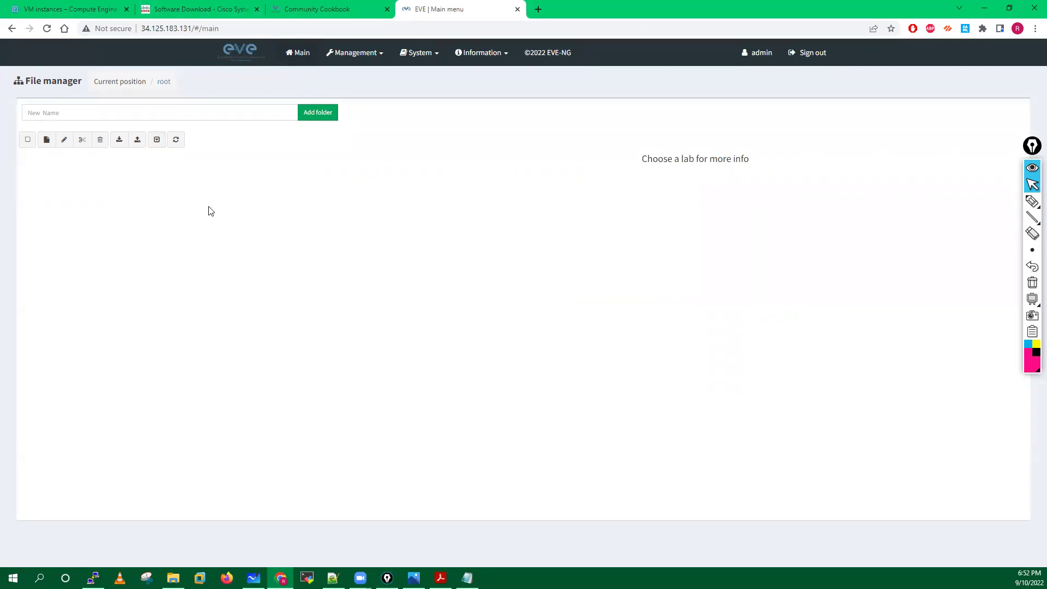
- Close the Community Cookbook tab, then briefly mark the empty file list and erase the mark
click(393, 10)
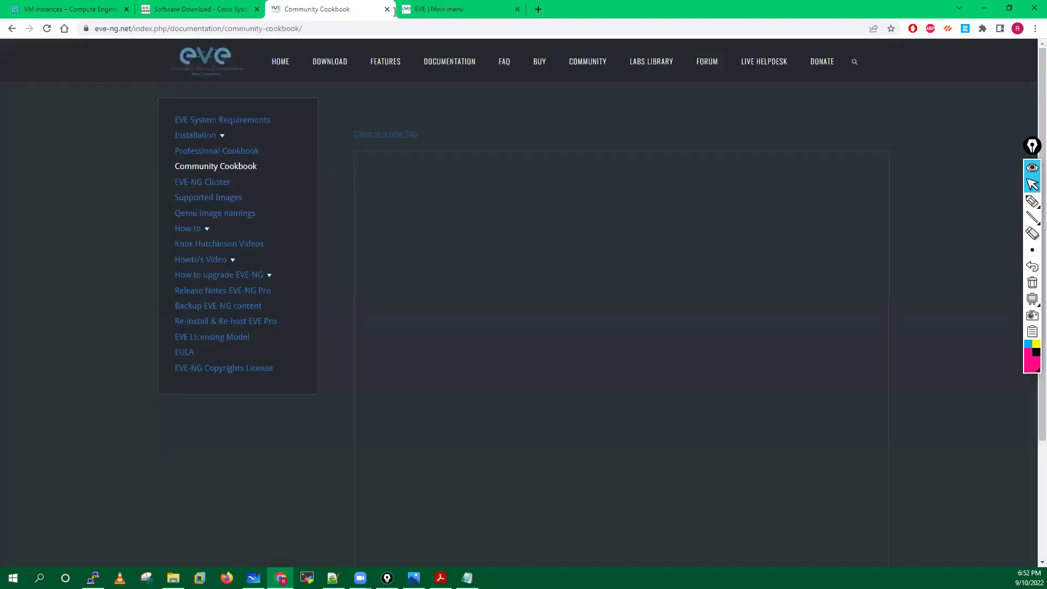
key(ctrl+w)
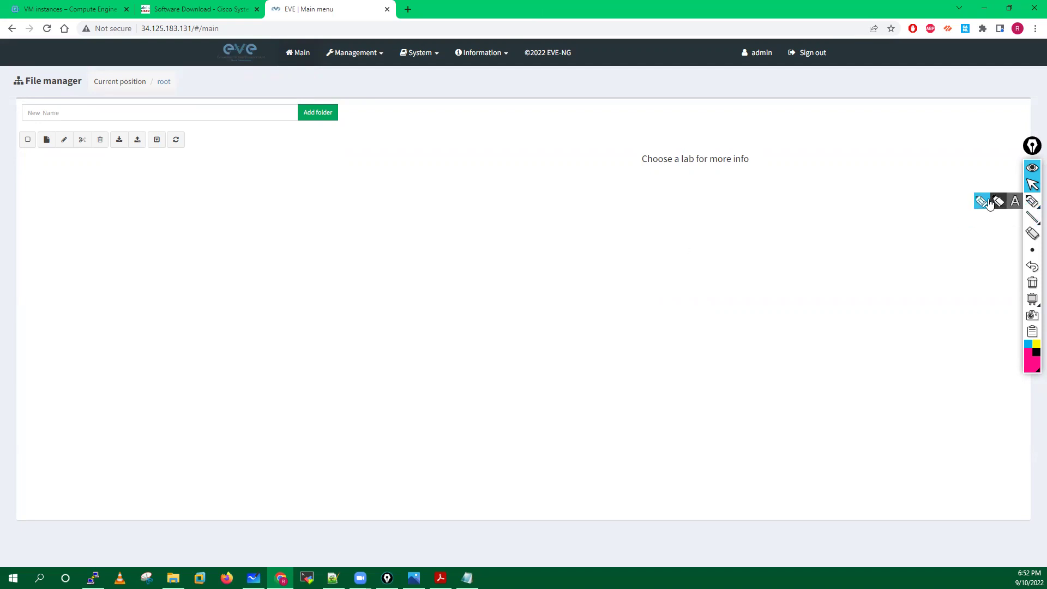
click(1032, 201)
drag(301, 202, 354, 200)
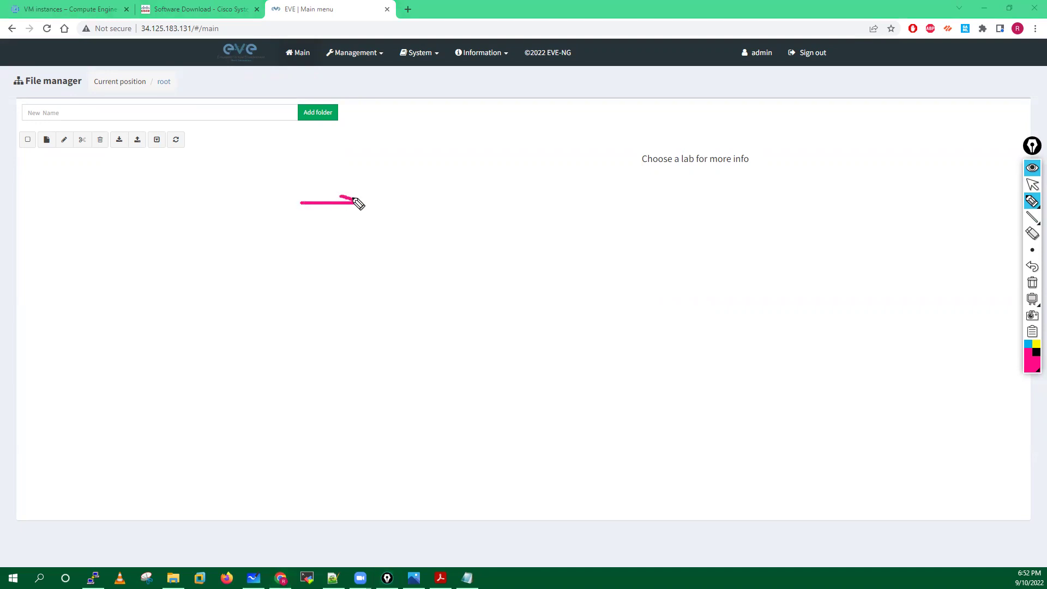
click(1032, 282)
click(1033, 187)
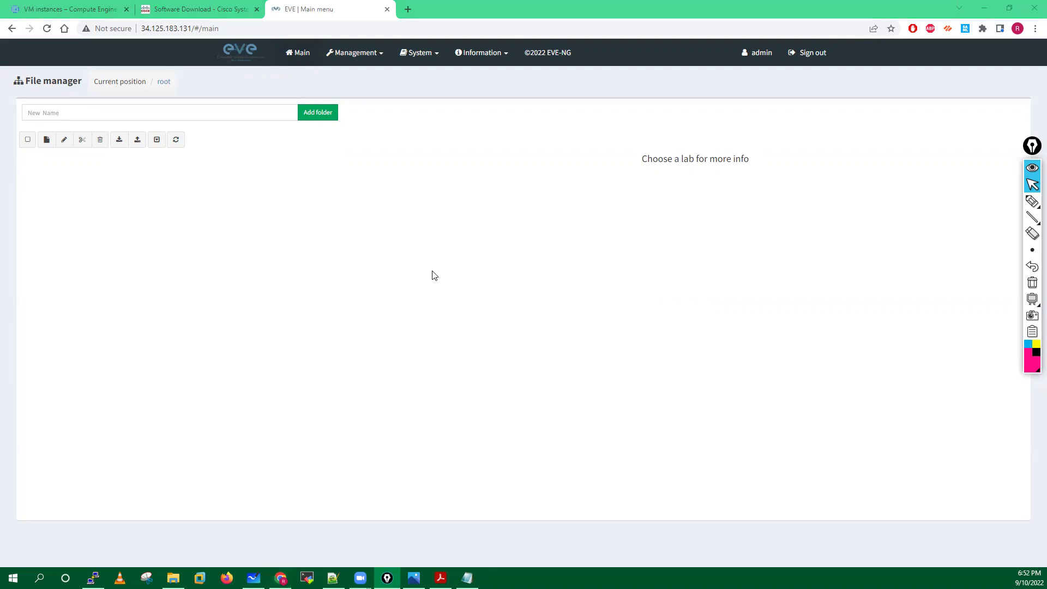
click(1033, 202)
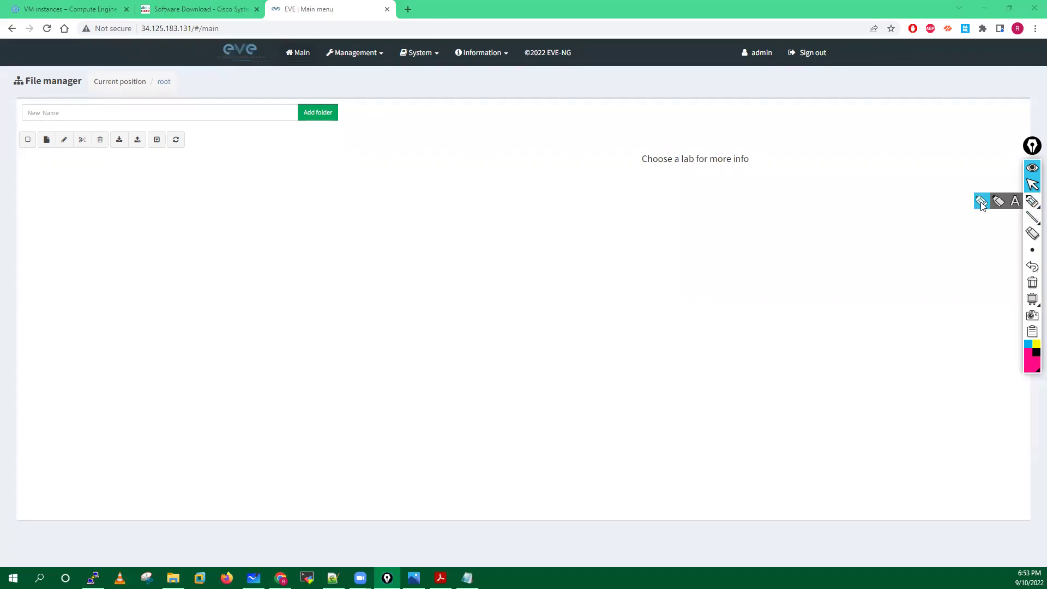
click(1030, 183)
- Try adding a folder named Test, then sign back in after the session expires
click(50, 112)
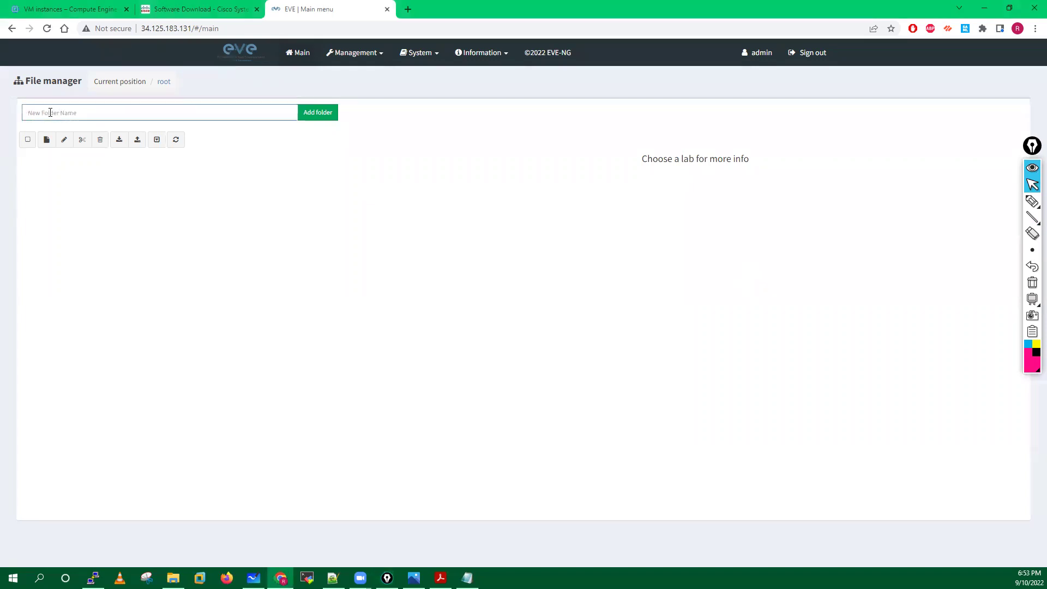
text(Test)
click(318, 113)
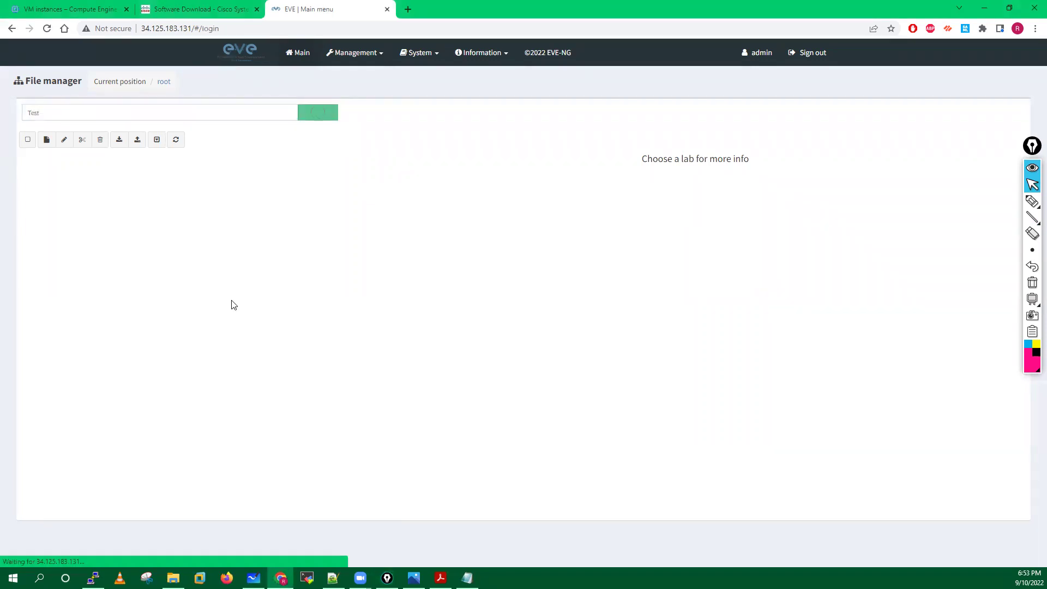
click(462, 275)
click(521, 331)
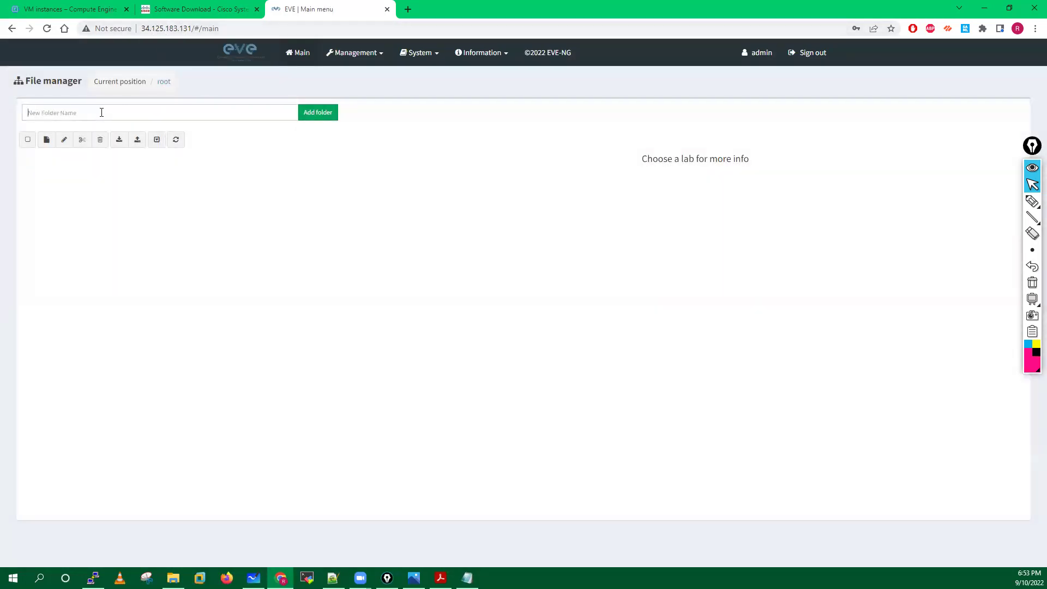
- Create the Eve-Test folder at root and open it
click(101, 111)
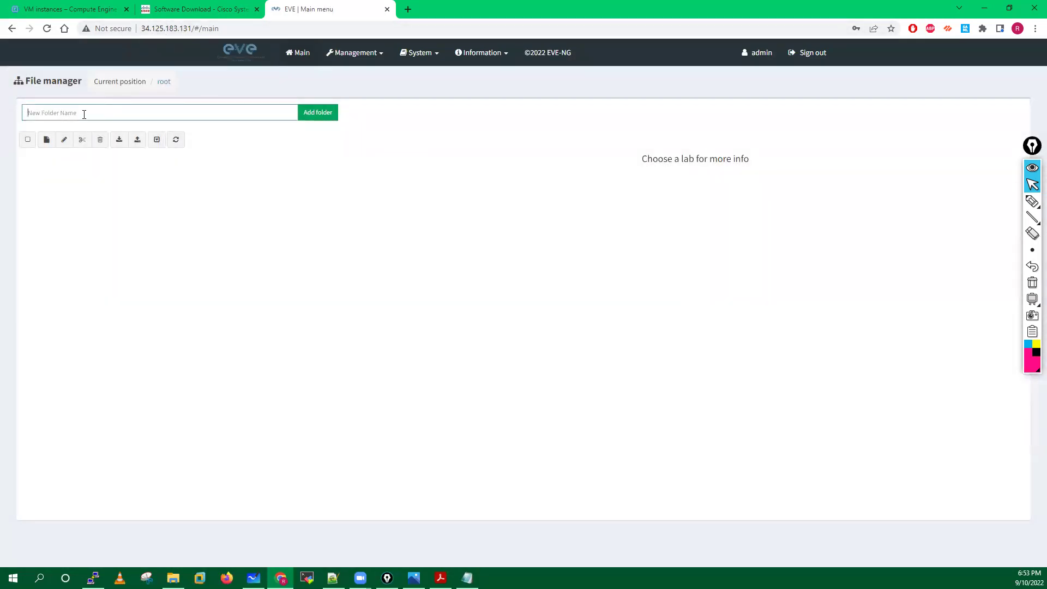
text(Eve-Test)
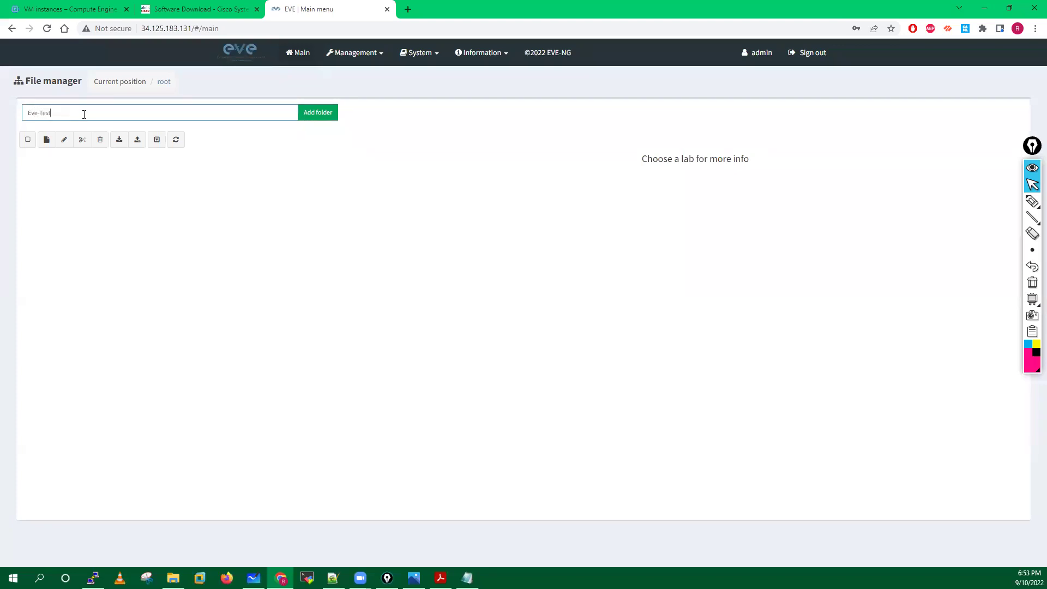
click(320, 113)
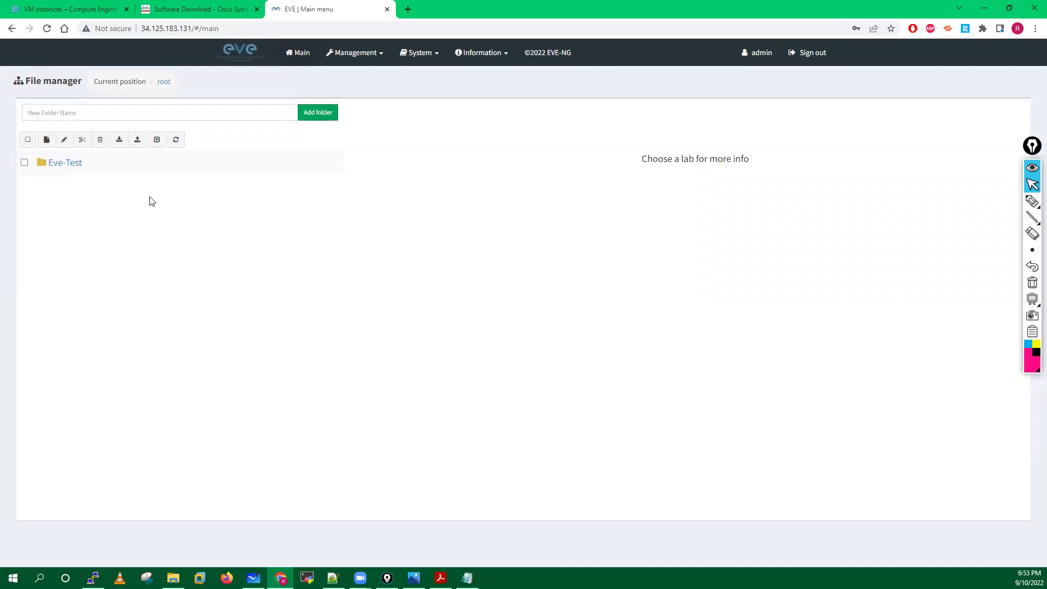
double_click(66, 163)
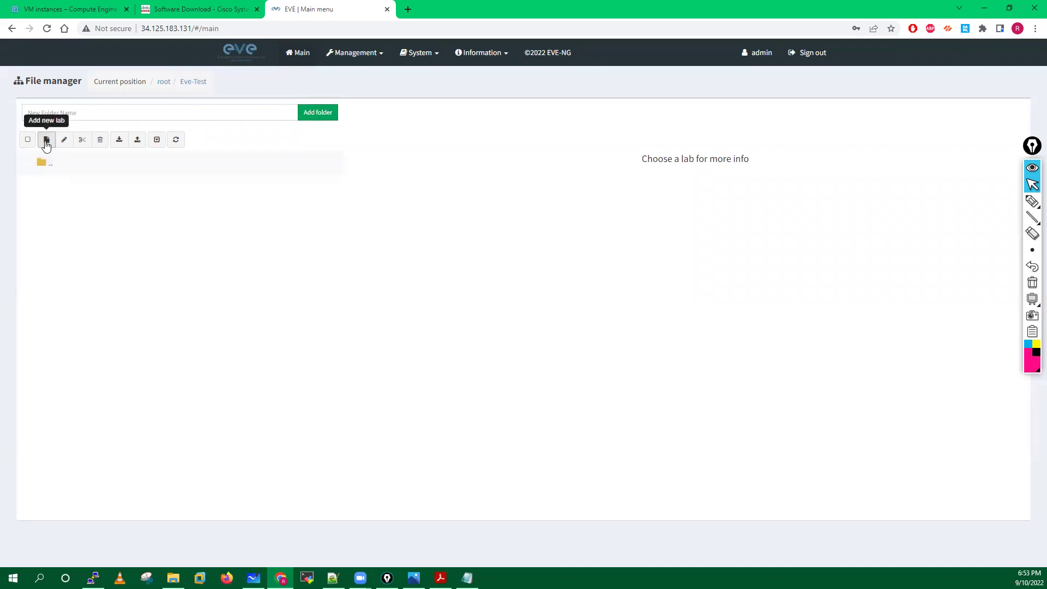
click(47, 140)
- Save a new lab named Test, try adding a node, and dismiss the 90001 timeout error
click(110, 133)
text(Test)
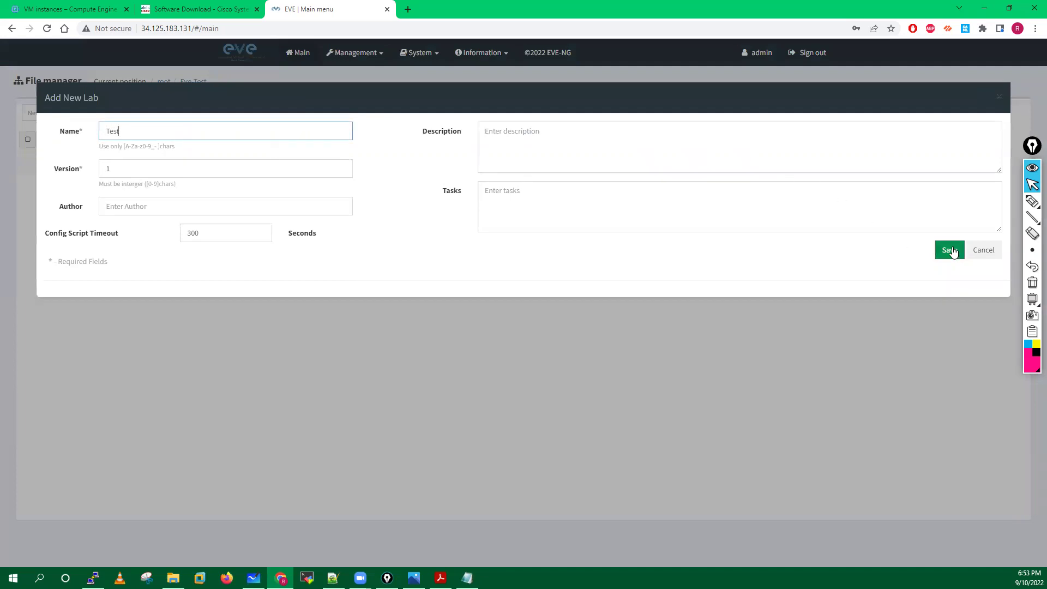
click(949, 250)
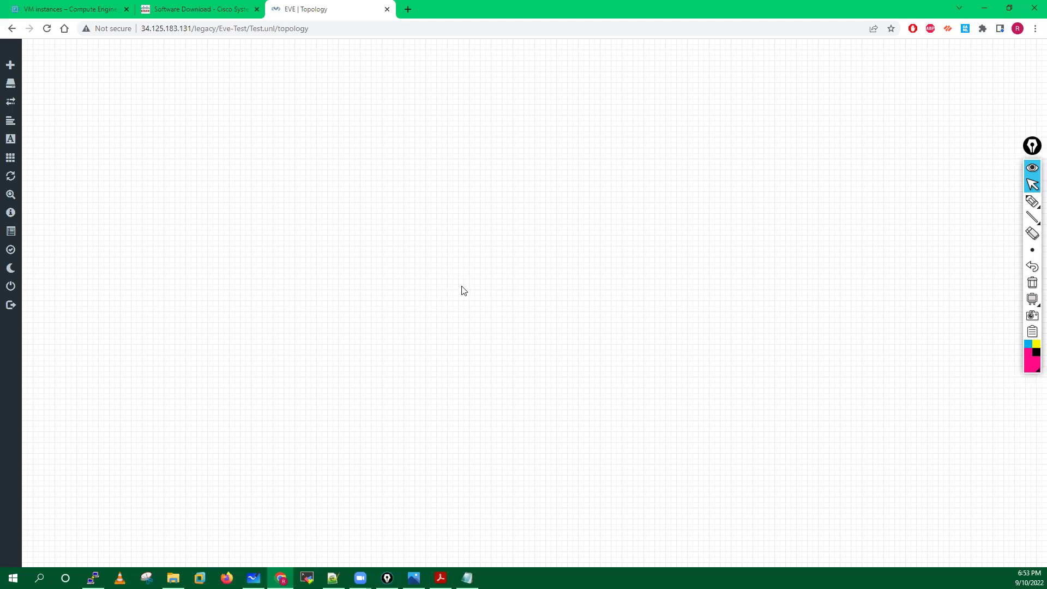
right_click(434, 239)
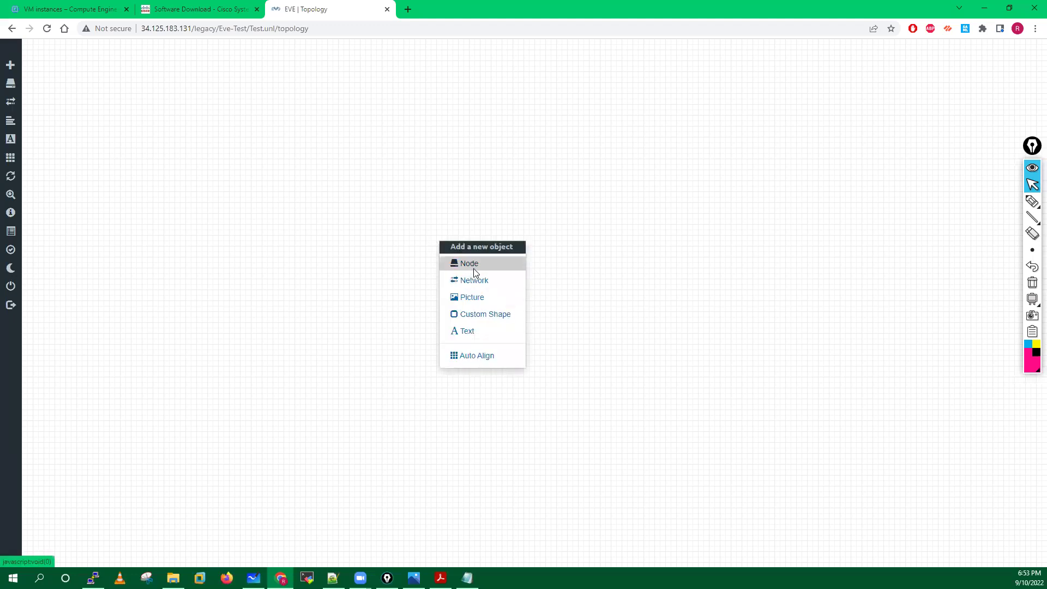
click(458, 265)
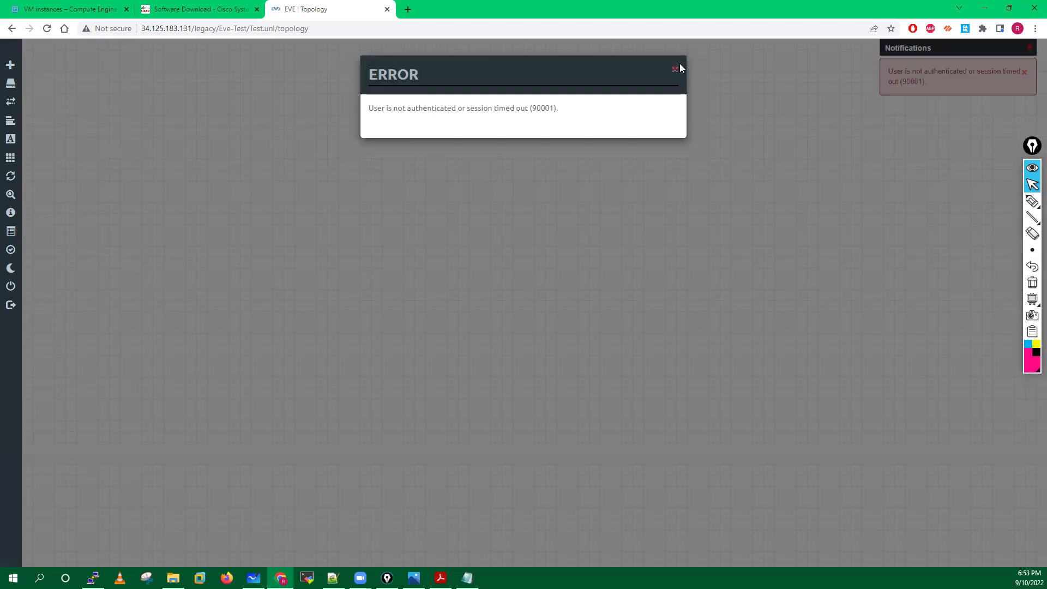
click(677, 67)
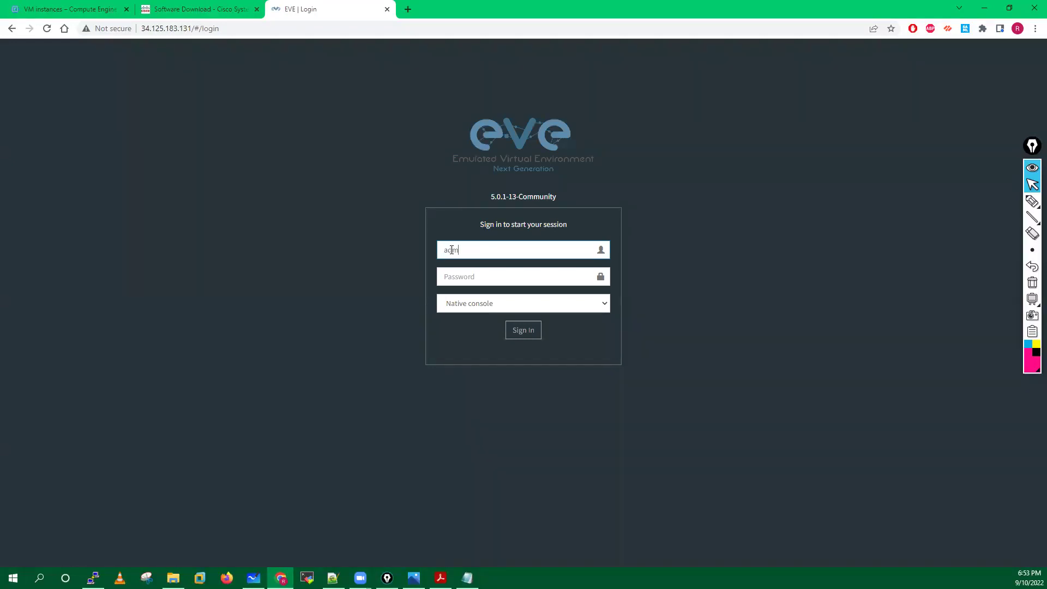
click(459, 280)
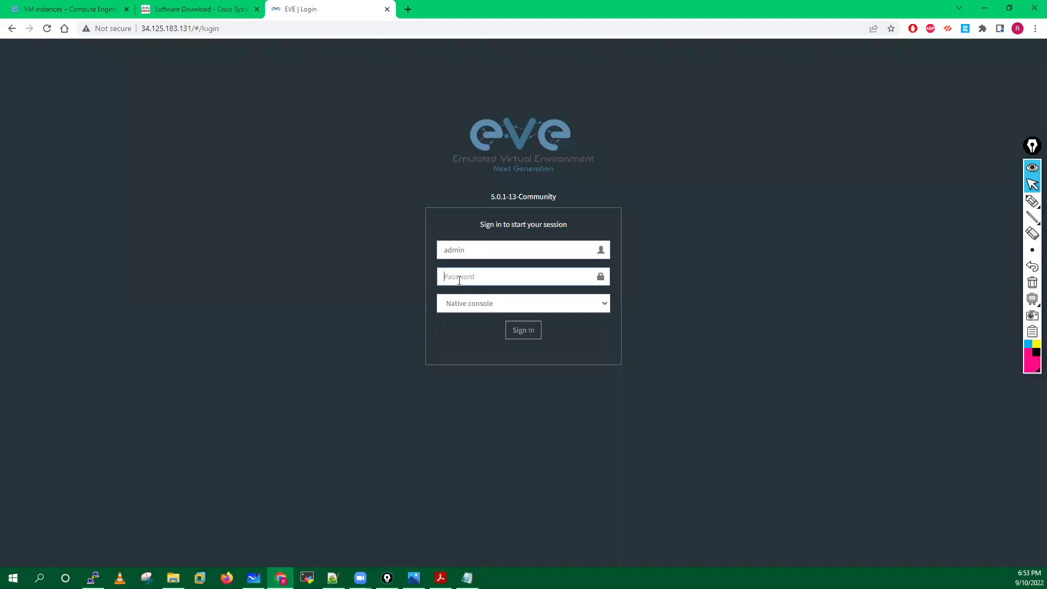
click(525, 334)
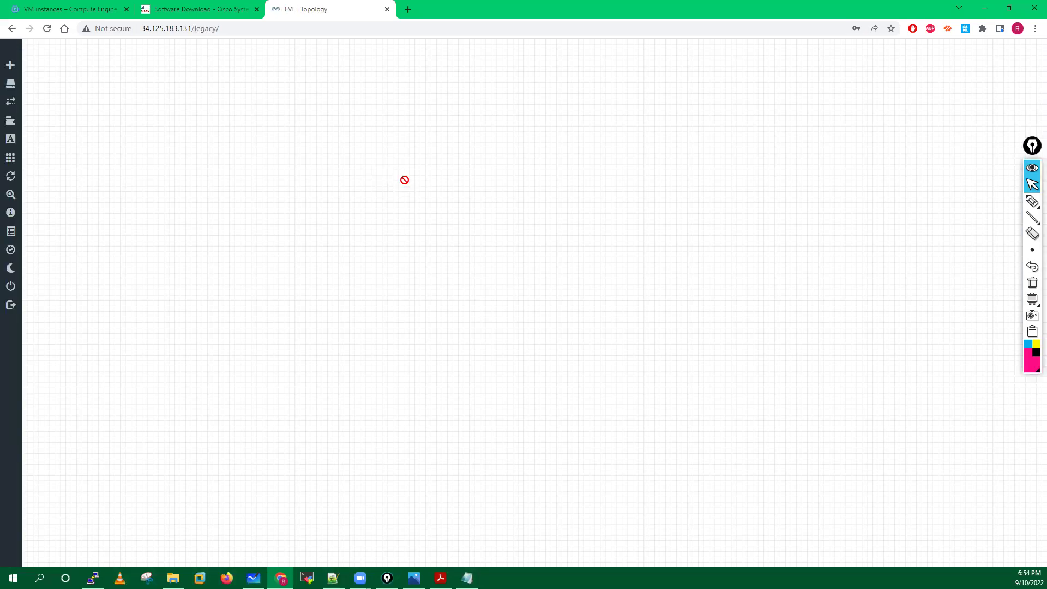
click(465, 335)
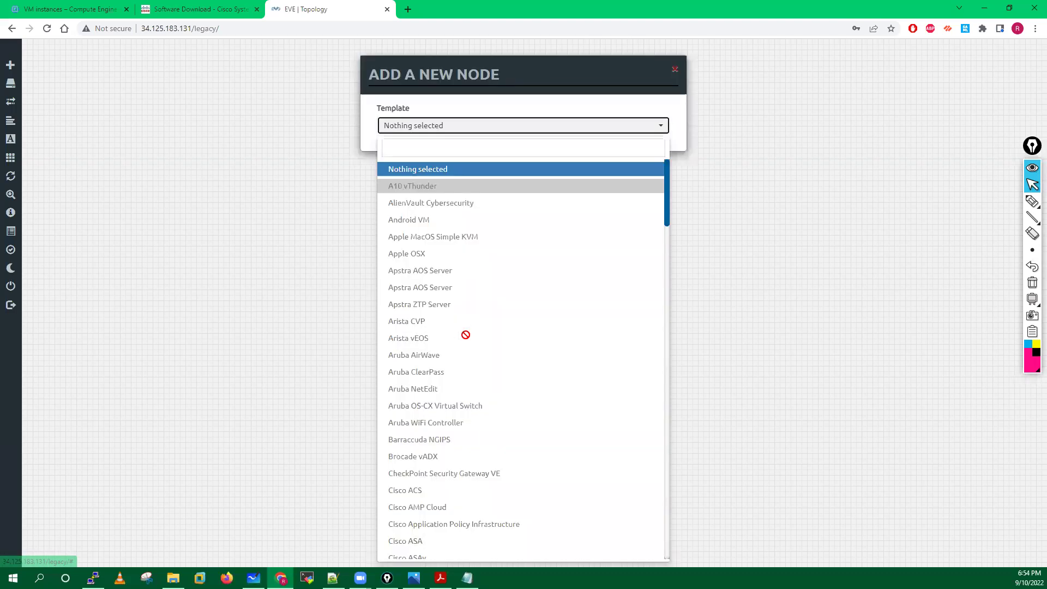
scroll(465, 334, down, 20)
scroll(474, 350, down, 15)
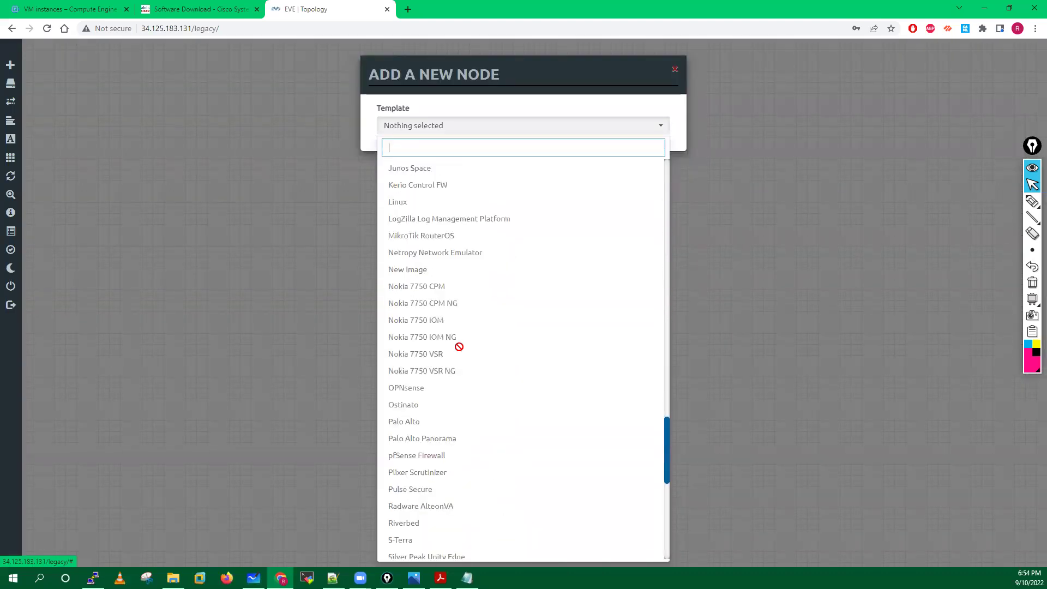
scroll(459, 346, up, 20)
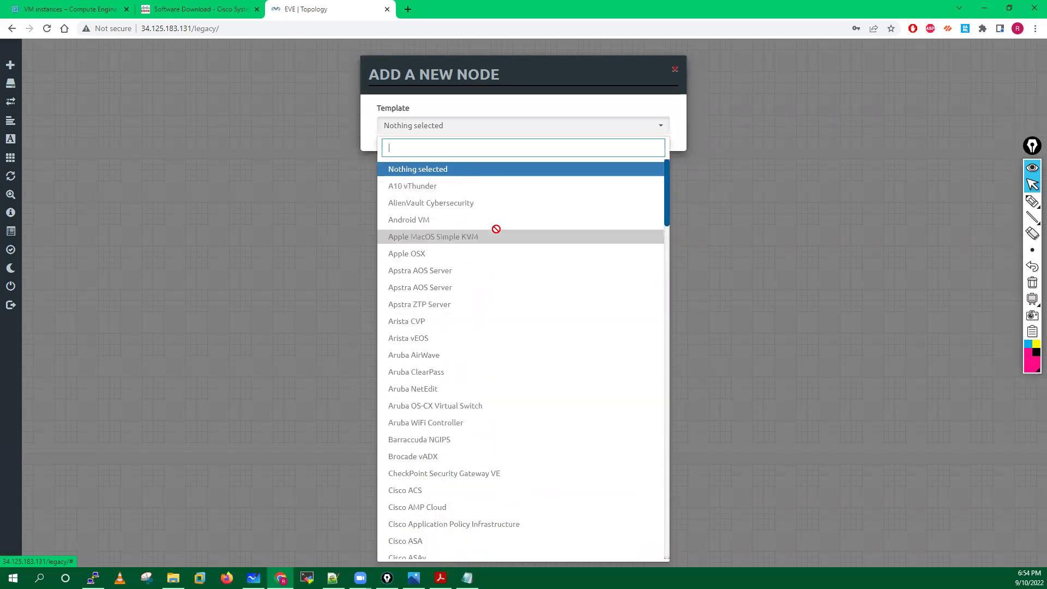
click(676, 72)
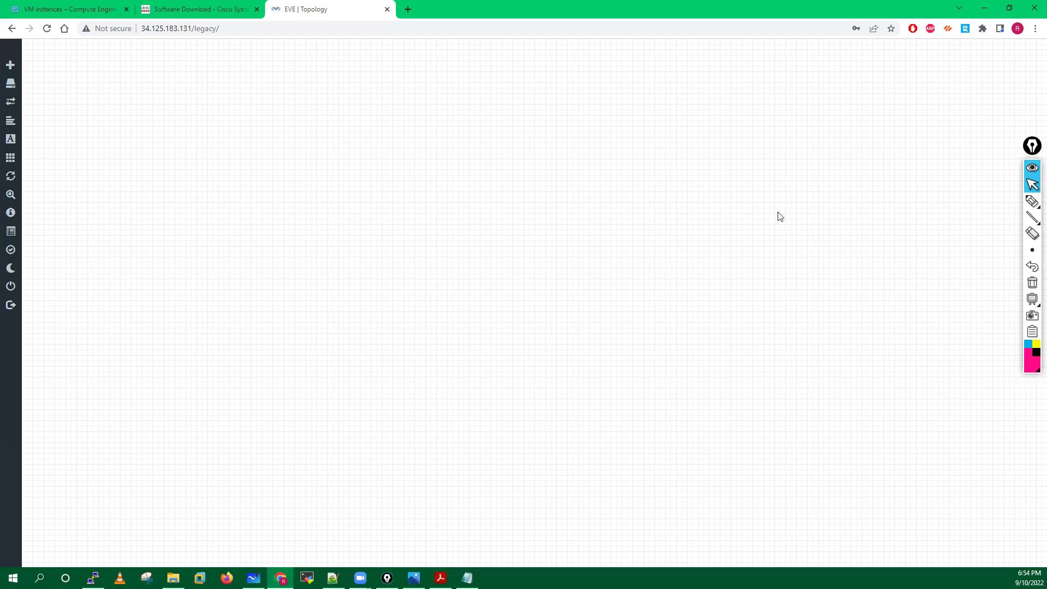
mouse_move(1032, 201)
click(987, 203)
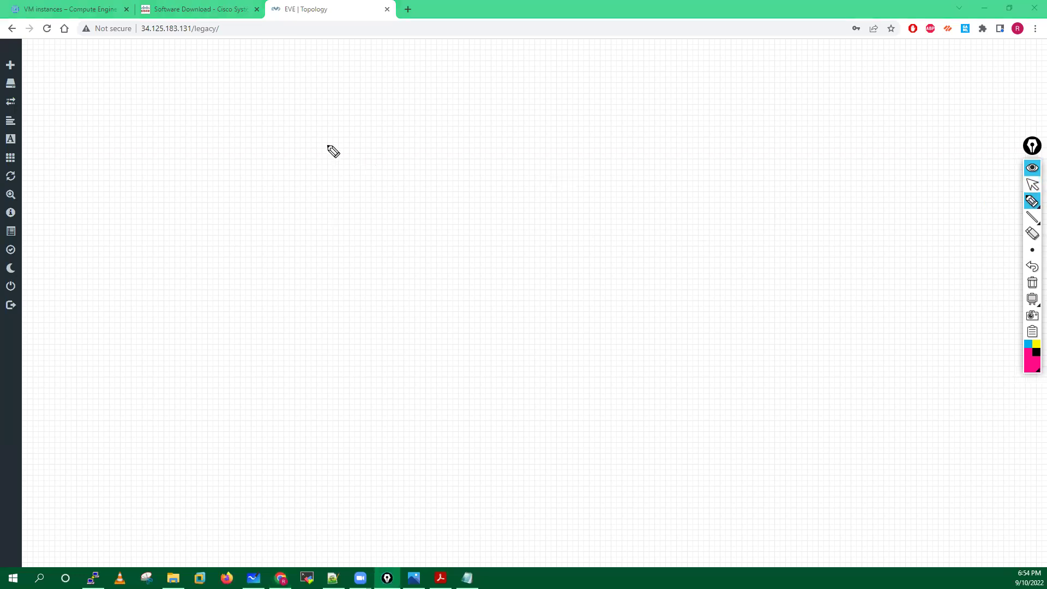
mouse_move(326, 140)
mouse_down()
mouse_move(375, 154)
mouse_move(402, 144)
mouse_move(328, 194)
mouse_move(409, 122)
mouse_move(399, 116)
mouse_up()
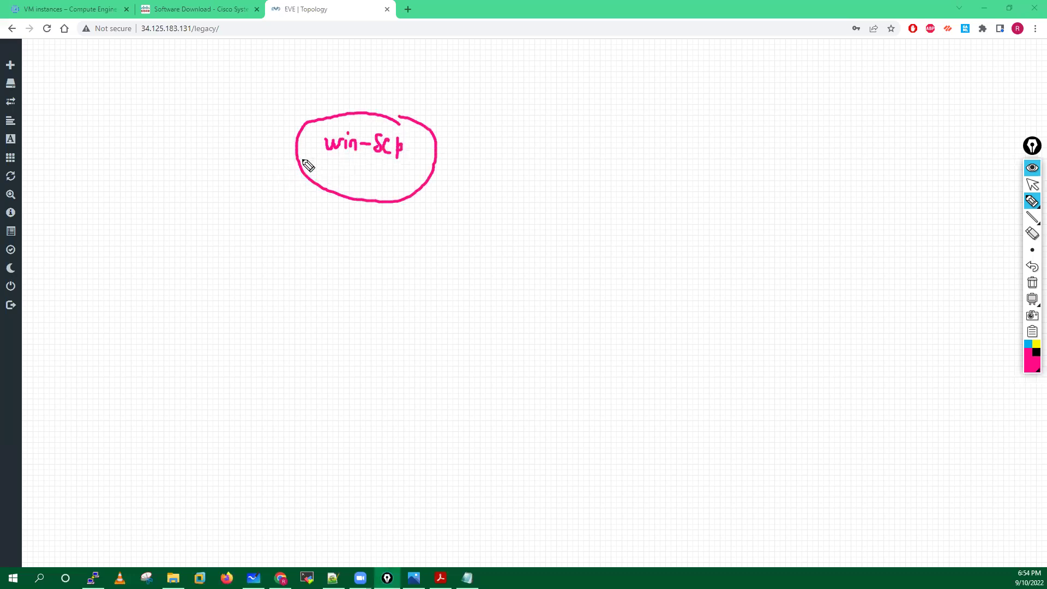
mouse_move(494, 131)
mouse_down()
mouse_move(502, 164)
mouse_move(494, 125)
mouse_move(607, 148)
mouse_move(677, 116)
mouse_move(676, 143)
mouse_up()
mouse_move(503, 192)
mouse_down()
mouse_move(677, 211)
mouse_move(669, 201)
mouse_move(677, 193)
mouse_move(729, 210)
mouse_move(808, 191)
mouse_move(871, 194)
mouse_move(863, 214)
mouse_move(896, 203)
mouse_up()
drag(495, 259, 493, 283)
mouse_move(494, 254)
mouse_down()
mouse_move(512, 304)
mouse_move(494, 254)
mouse_up()
mouse_move(575, 256)
mouse_down()
mouse_move(563, 260)
mouse_move(588, 307)
mouse_up()
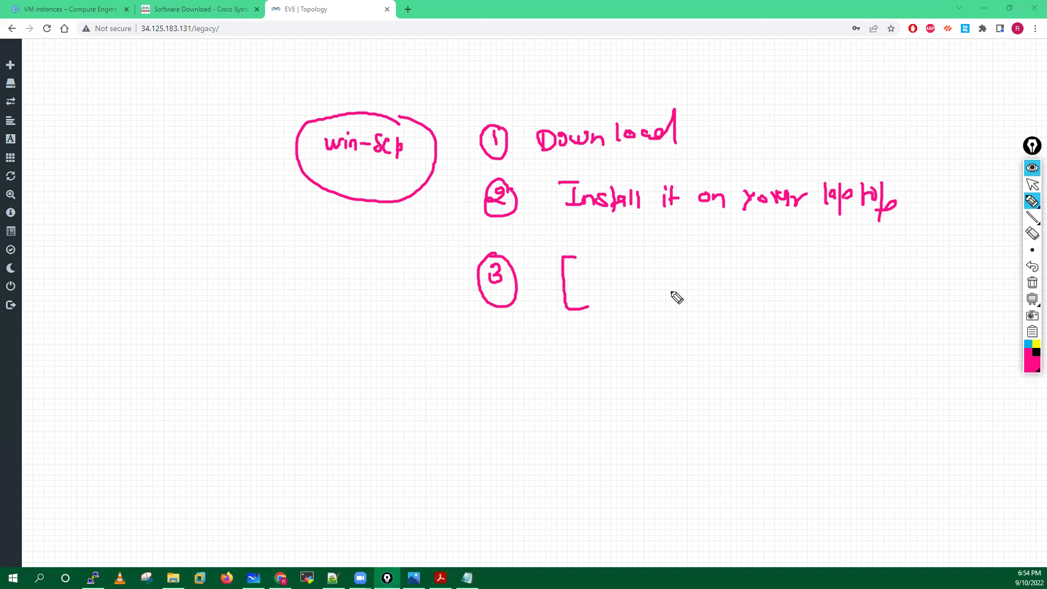
drag(825, 253, 812, 294)
drag(672, 269, 739, 263)
mouse_move(600, 258)
mouse_down()
mouse_move(623, 267)
mouse_move(671, 259)
mouse_move(689, 288)
mouse_up()
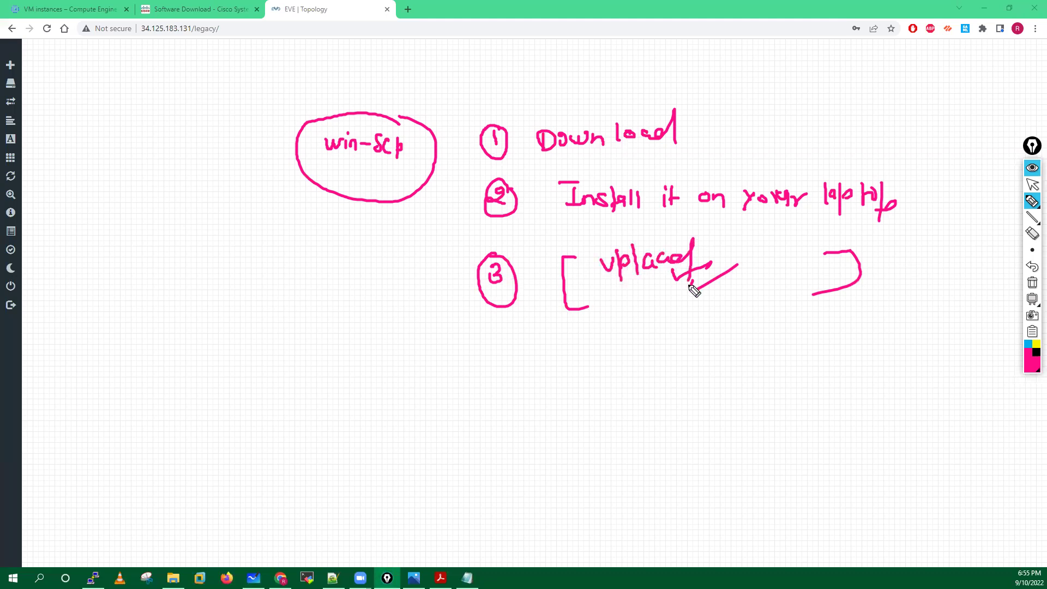
click(1032, 284)
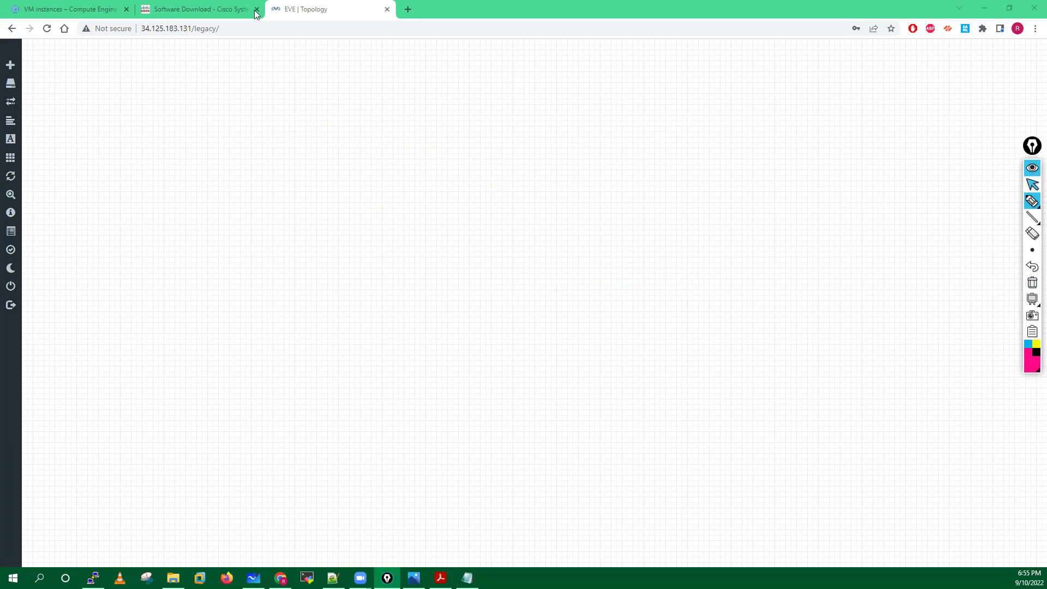
- Search 'winscp download for windows 10' and download the WinSCP 5.21.3 installer from winscp.net
click(407, 10)
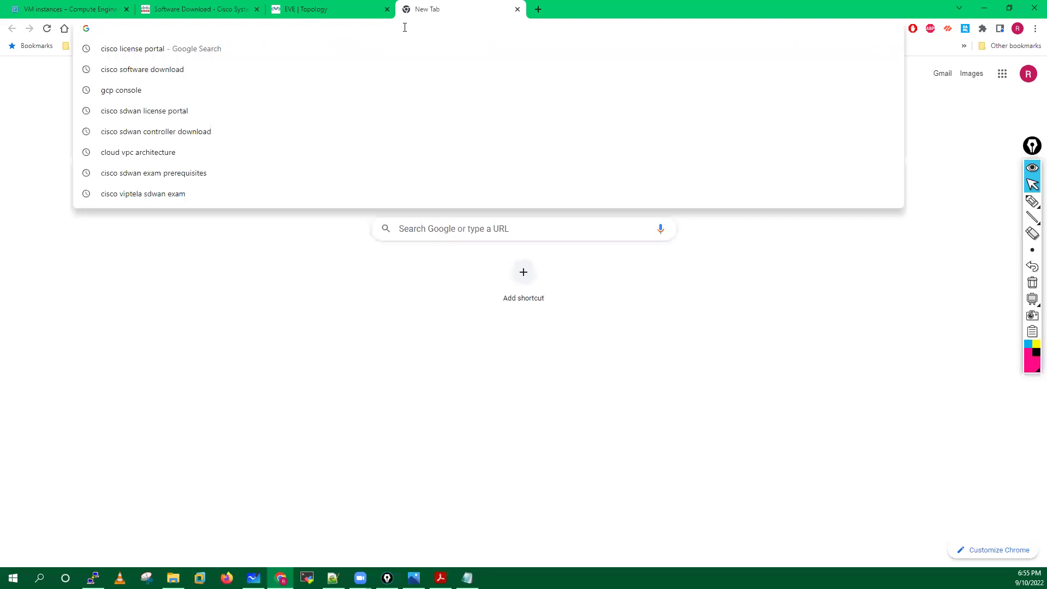
text(win)
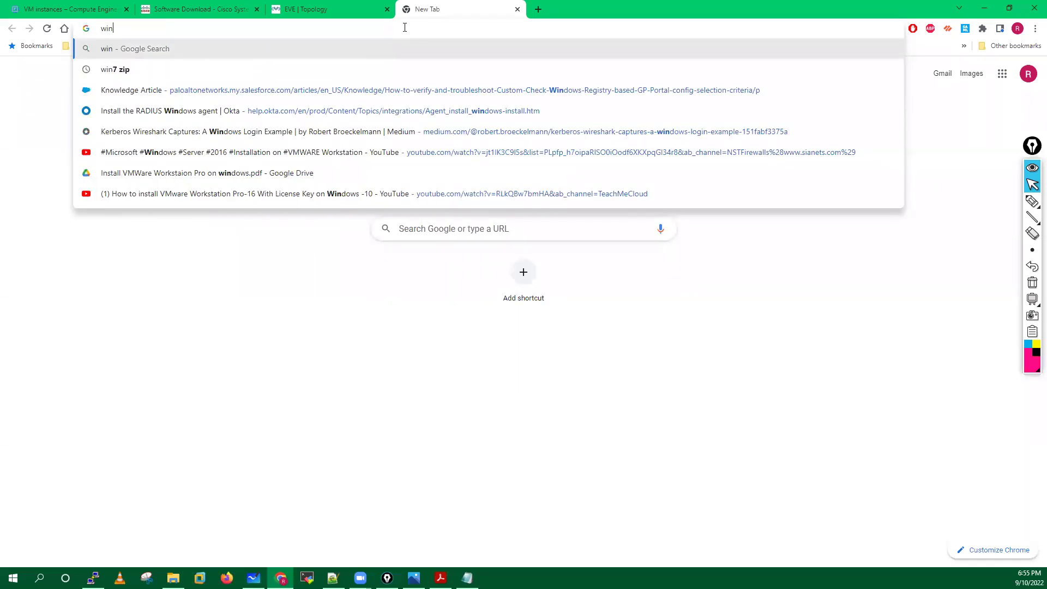
text(scp)
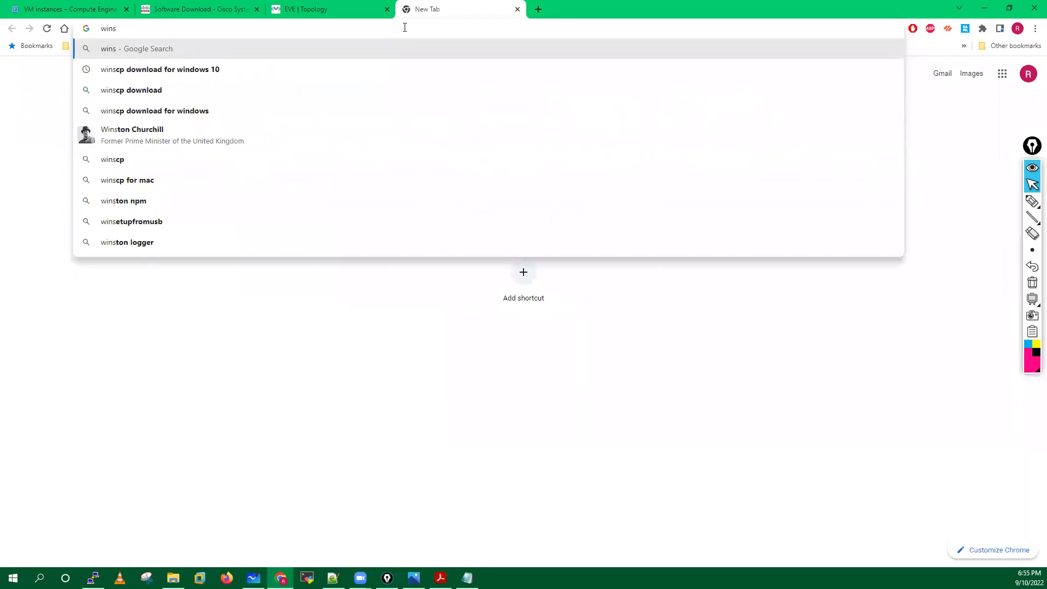
click(147, 70)
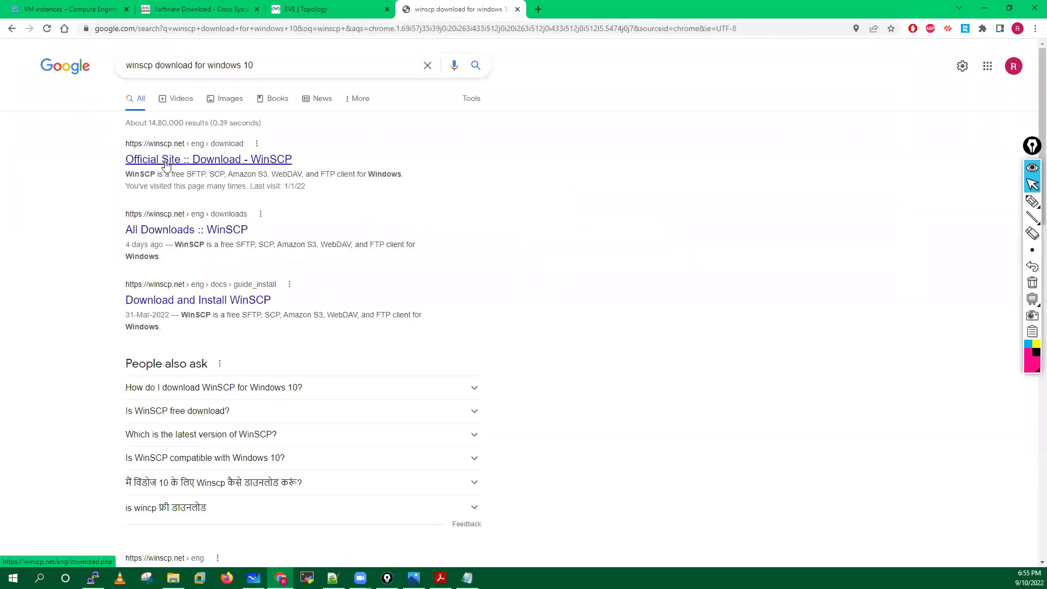
click(210, 164)
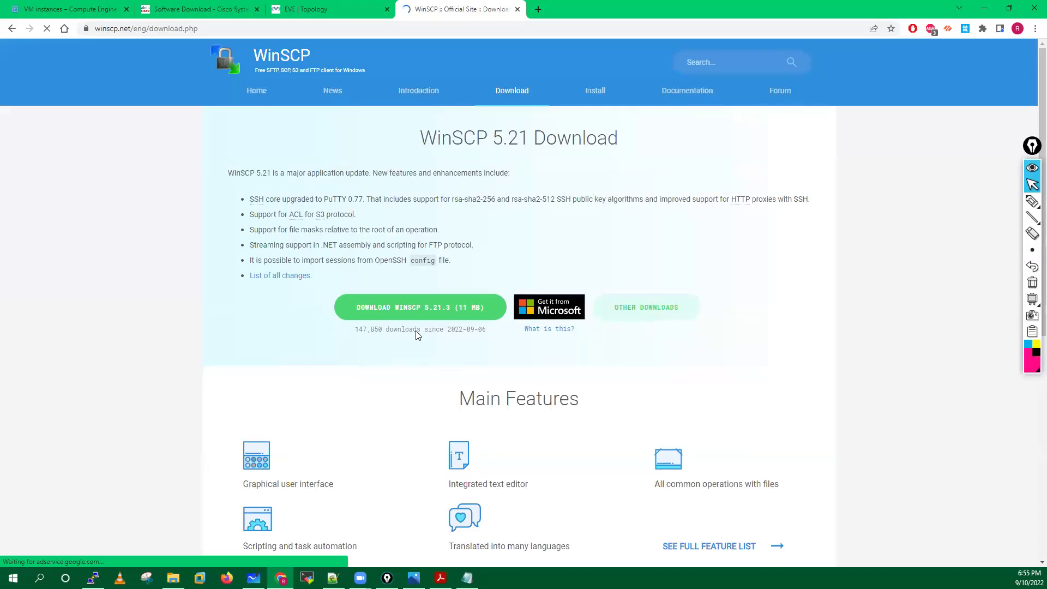
click(403, 312)
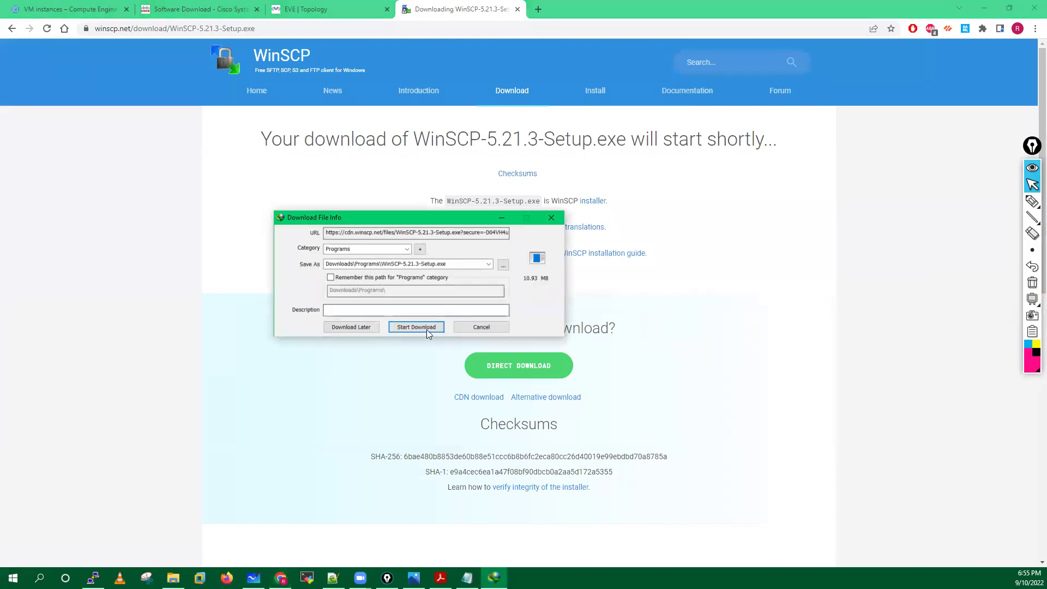
click(419, 327)
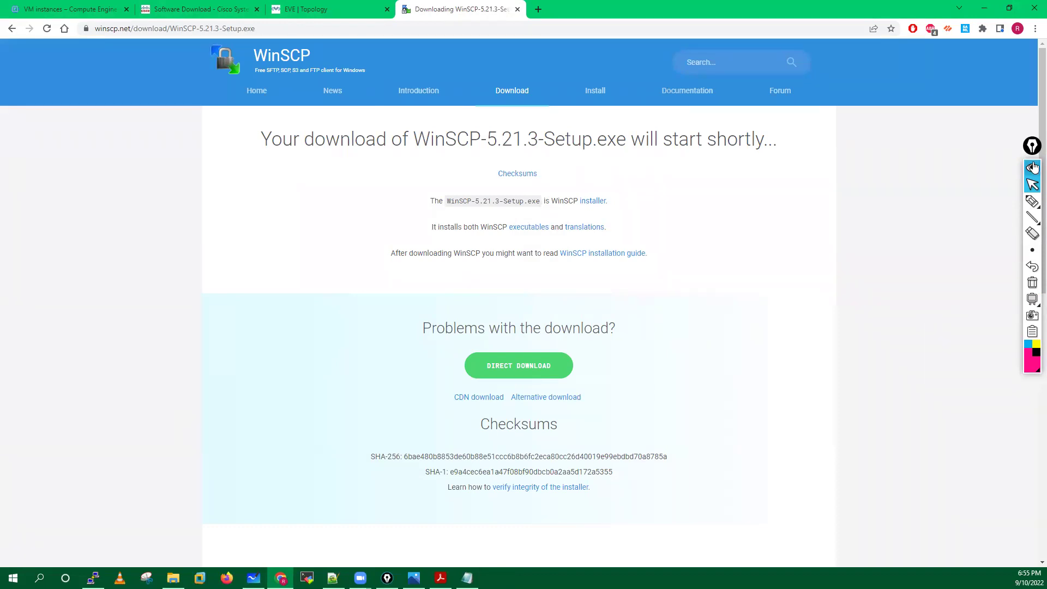
- Annotate the download steps with a numbered arrow sequence, clear it, and close the WinSCP tab
click(1032, 201)
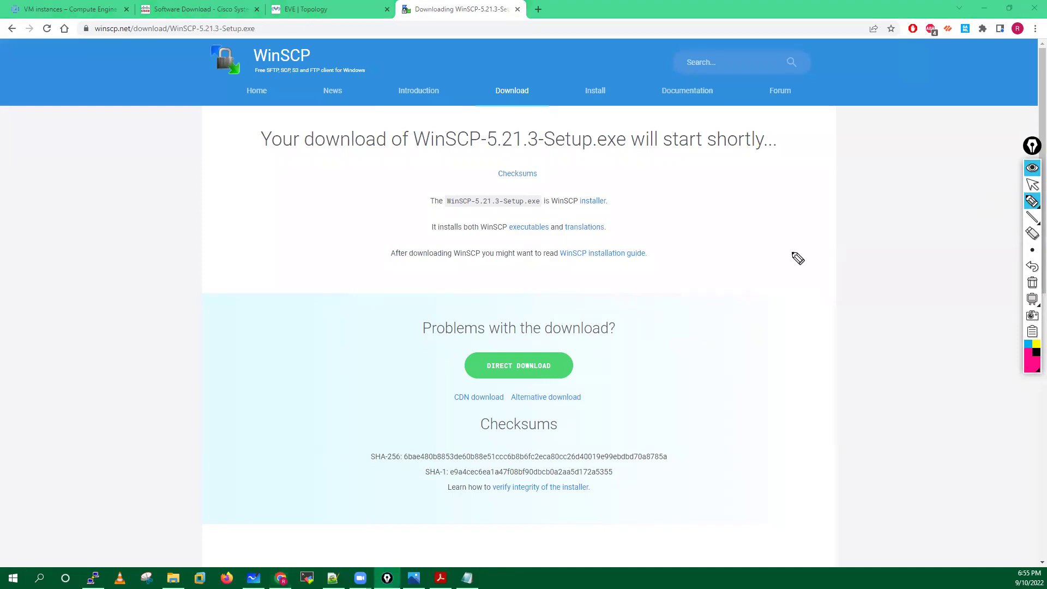
mouse_move(725, 243)
mouse_down()
mouse_move(726, 222)
mouse_move(738, 239)
mouse_move(724, 213)
mouse_move(794, 227)
mouse_move(785, 245)
mouse_move(837, 228)
mouse_up()
mouse_move(811, 243)
mouse_down()
mouse_move(837, 242)
mouse_move(839, 252)
mouse_up()
mouse_move(761, 275)
mouse_down()
mouse_move(782, 273)
mouse_move(772, 287)
mouse_up()
mouse_move(756, 285)
mouse_down()
mouse_move(829, 277)
mouse_move(830, 287)
mouse_up()
drag(829, 277, 830, 290)
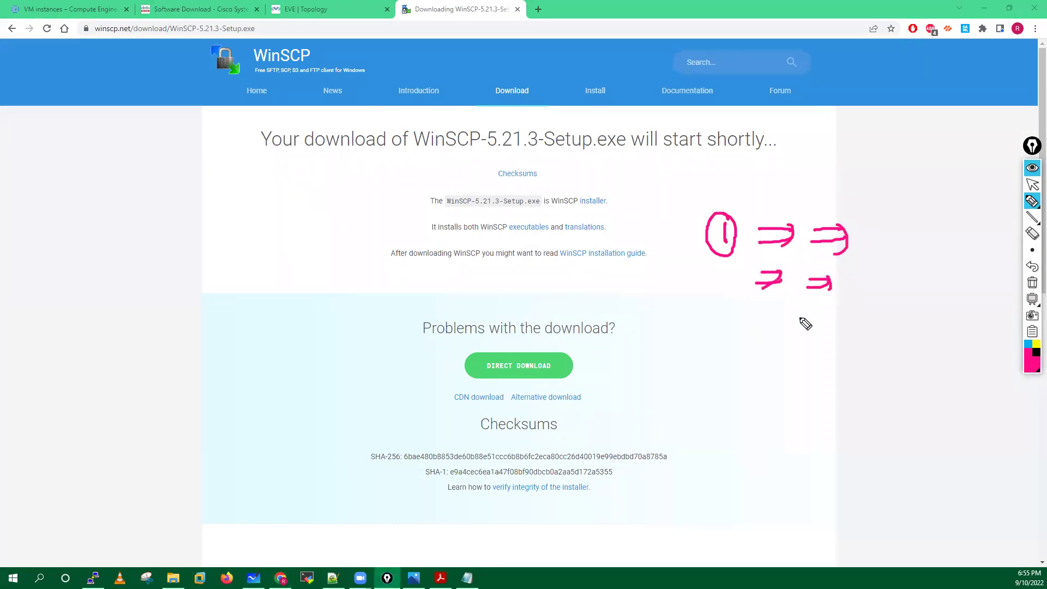
mouse_move(735, 328)
mouse_down()
mouse_move(768, 326)
mouse_move(758, 364)
mouse_up()
drag(740, 403, 769, 409)
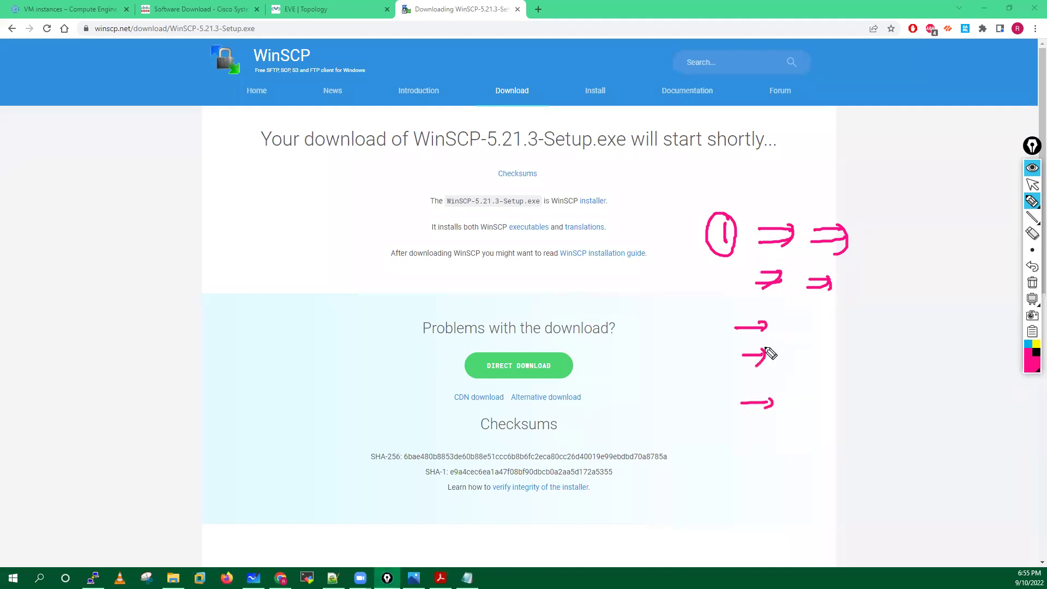
click(1031, 282)
click(1032, 184)
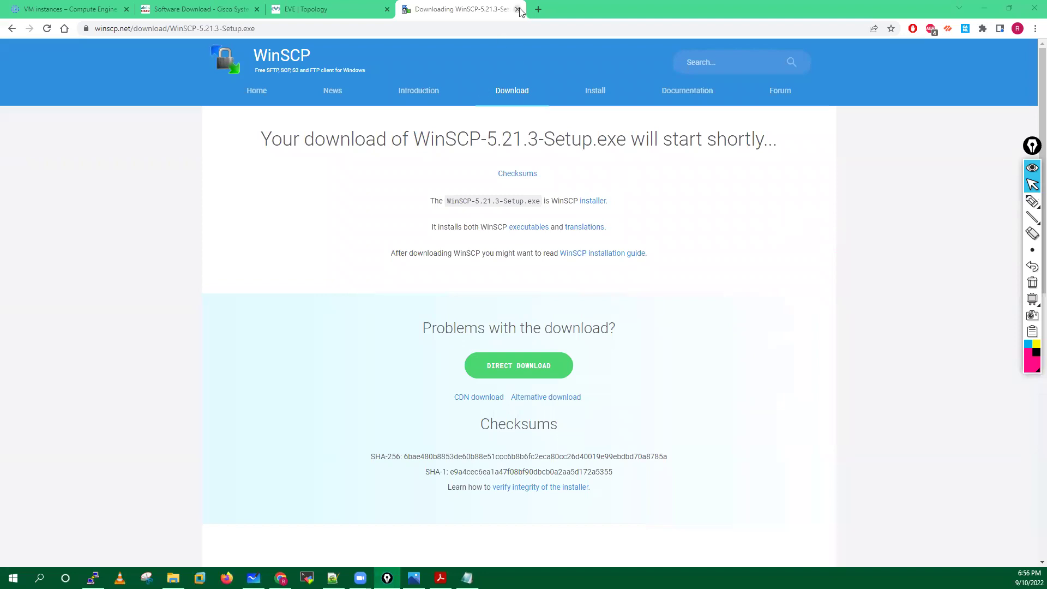
key(ctrl+w)
- Launch WinSCP from Start search and copy the server IP 34.125.183.131 from the browser
click(38, 578)
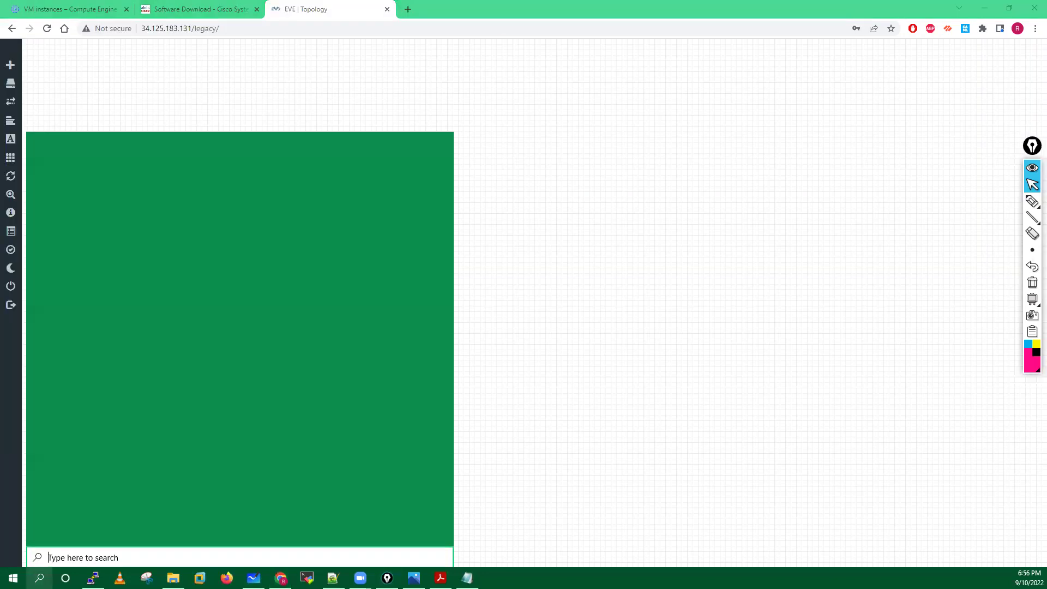
text(win)
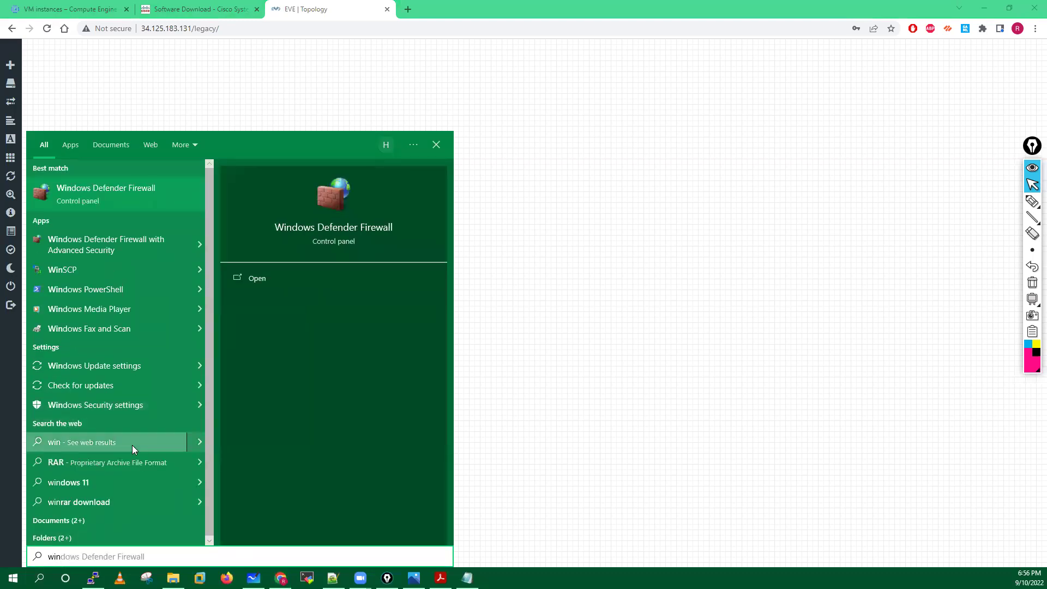
text(scp)
click(81, 184)
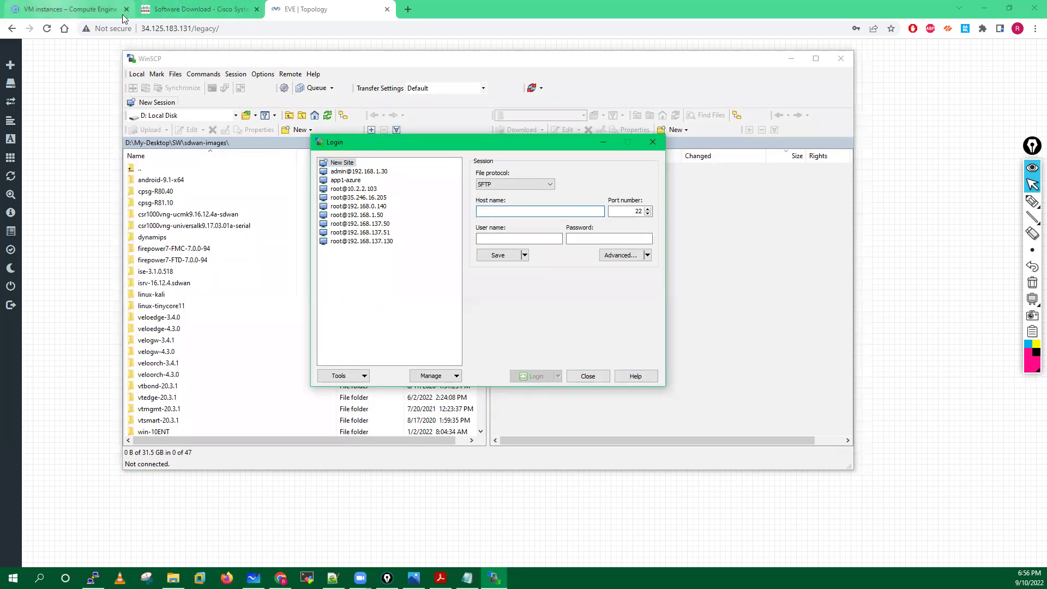
double_click(145, 30)
key(ctrl+c)
click(170, 29)
drag(190, 29, 146, 29)
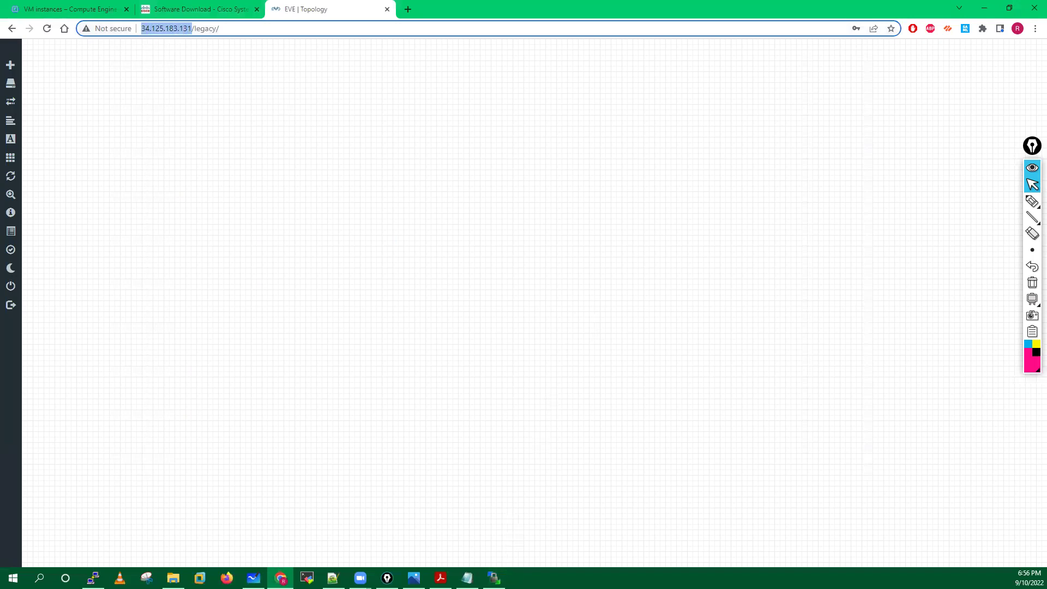
- Log in over SFTP port 22 to 34.125.183.131 as root with the account password, accepting the host key
key(alt+Tab)
key(ctrl+v)
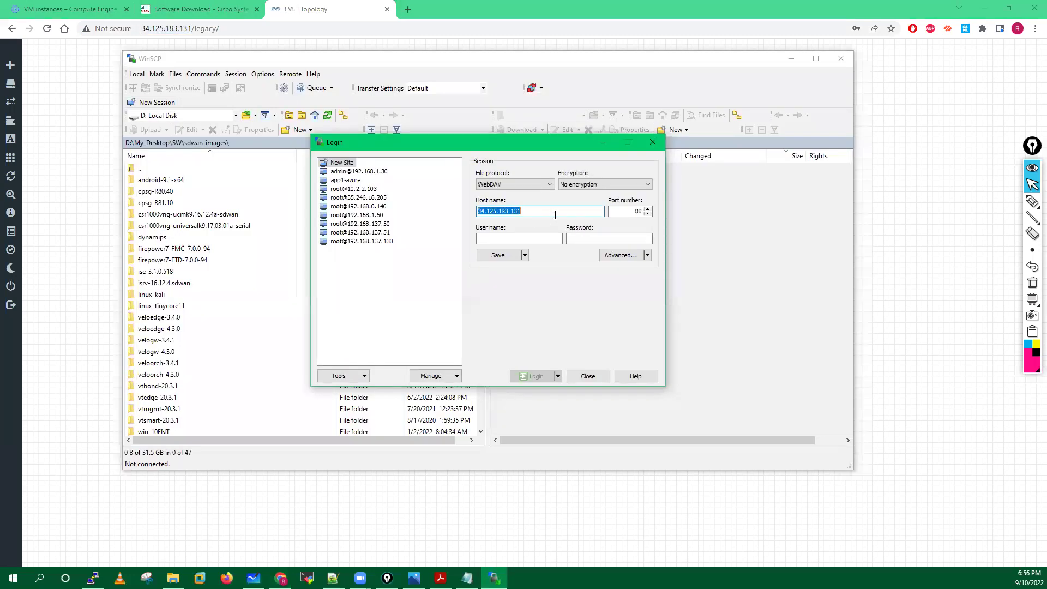
click(641, 212)
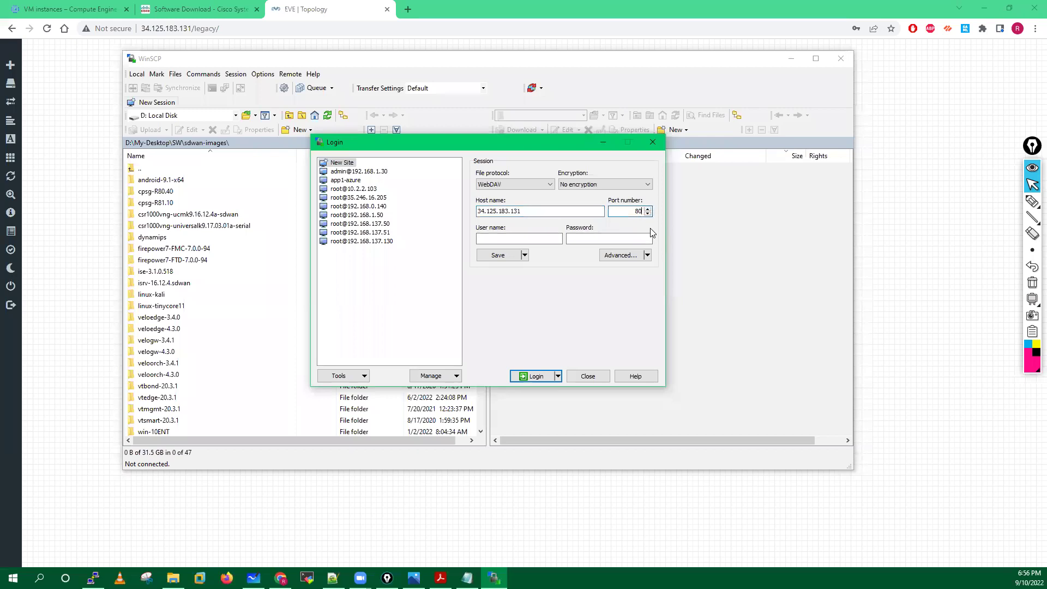
text(22)
click(504, 239)
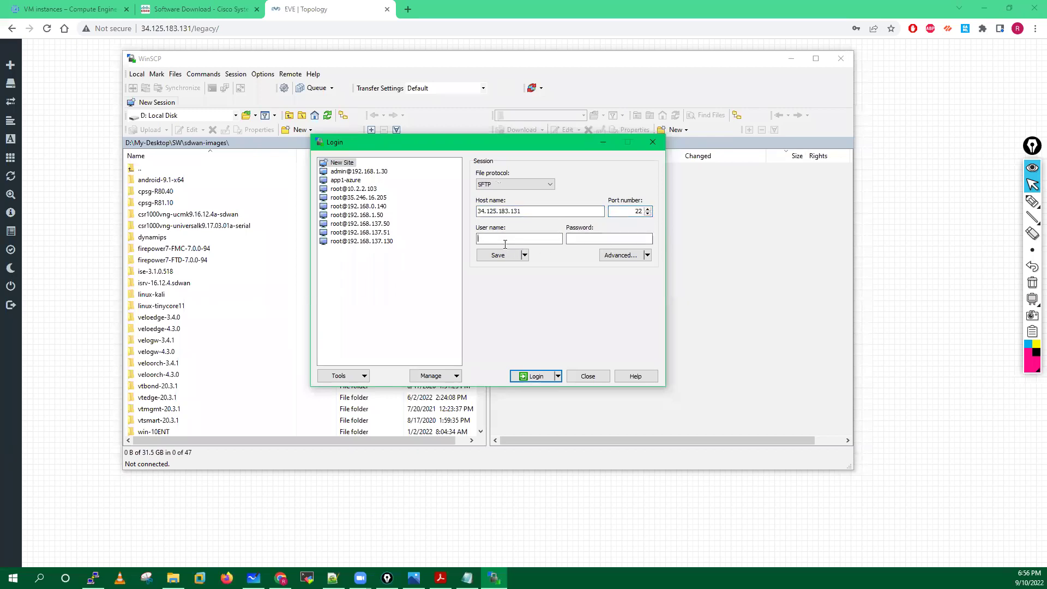
click(585, 237)
click(531, 376)
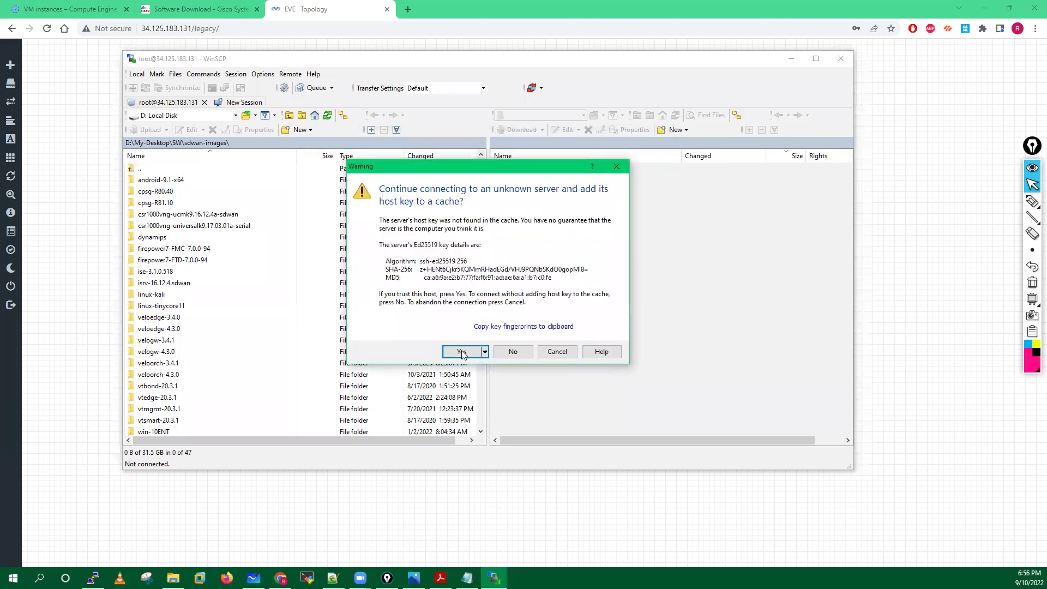
click(462, 352)
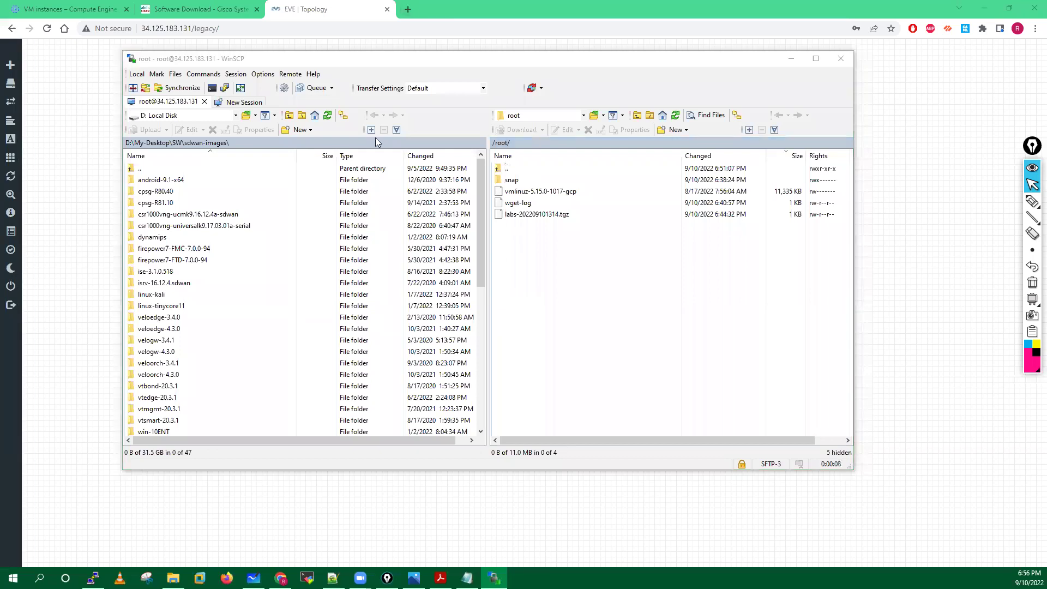
click(407, 9)
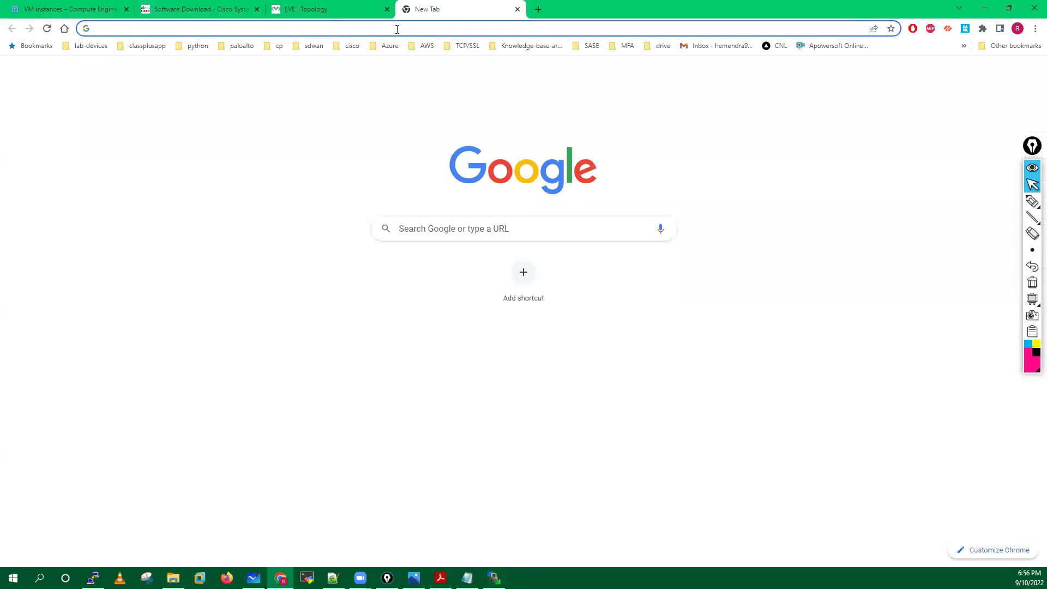
- Open Google Drive, switch to the other Google account, and close the qemu Drive tab
click(332, 27)
text(dri)
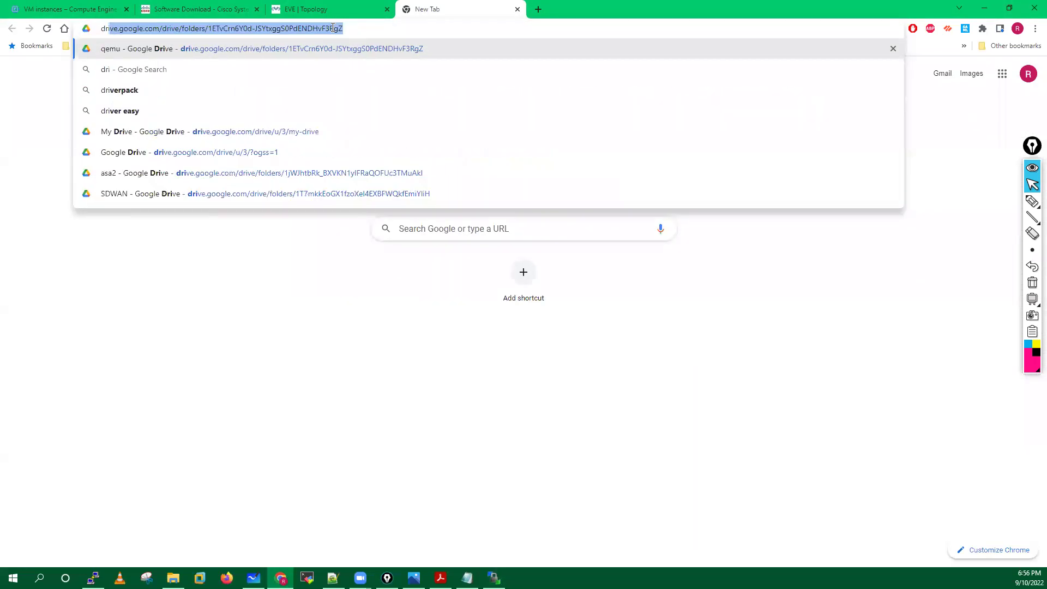
key(Return)
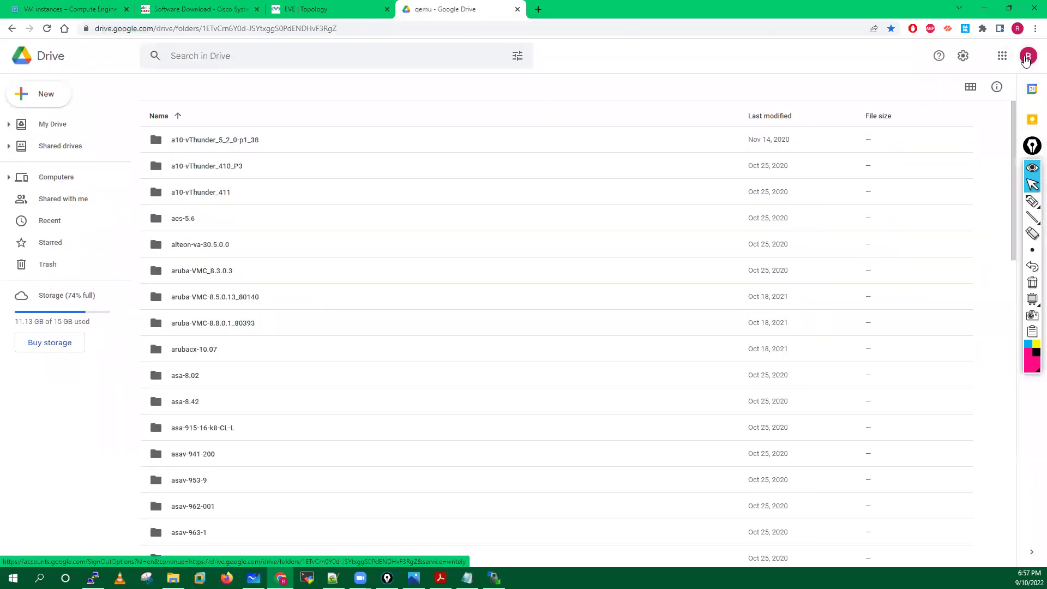
click(1026, 58)
click(1027, 59)
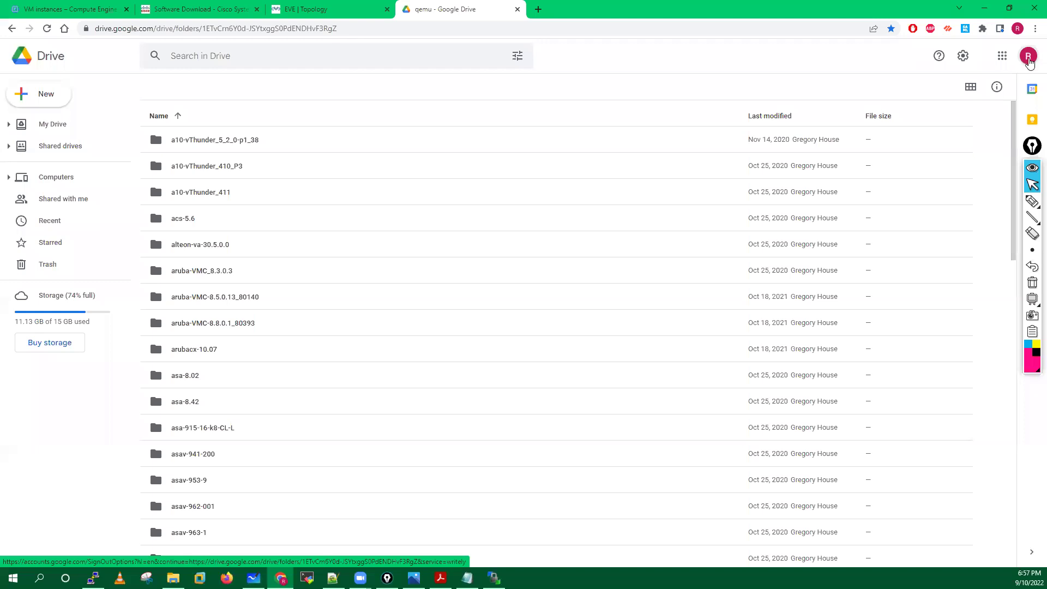
click(1027, 64)
click(919, 284)
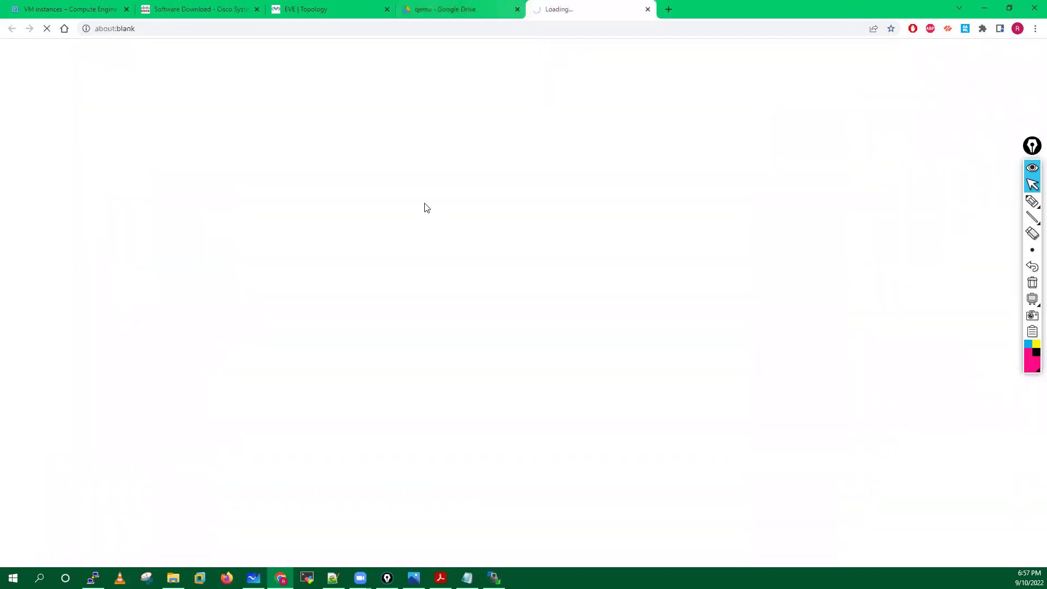
key(ctrl+shift+Tab)
key(ctrl+w)
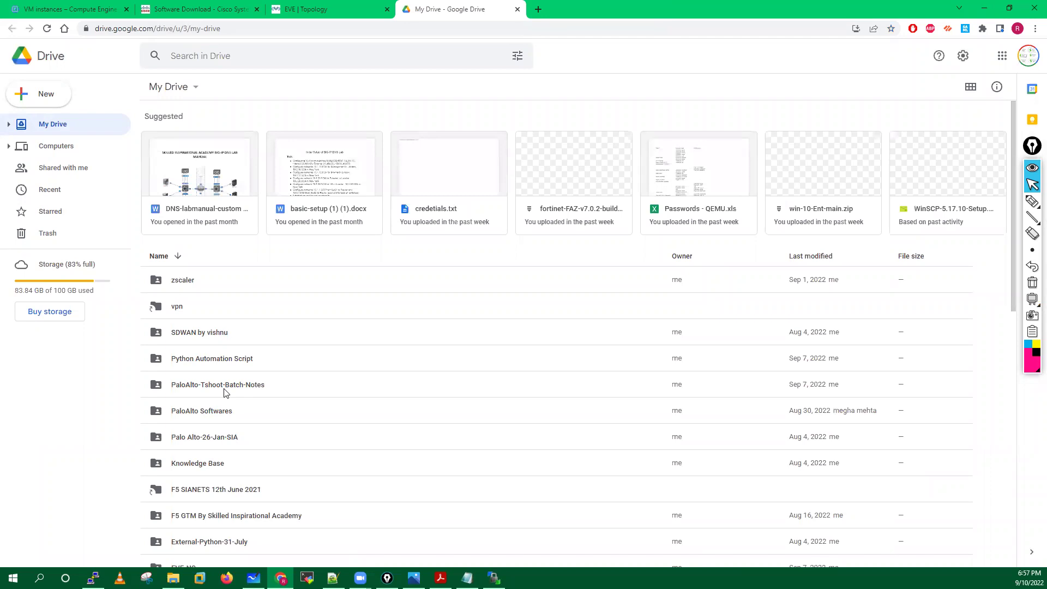
- Open My Drive's EVE-NG folder, then EVE-NG-Images, and browse the image files
scroll(225, 393, down, 2)
scroll(242, 444, down, 1)
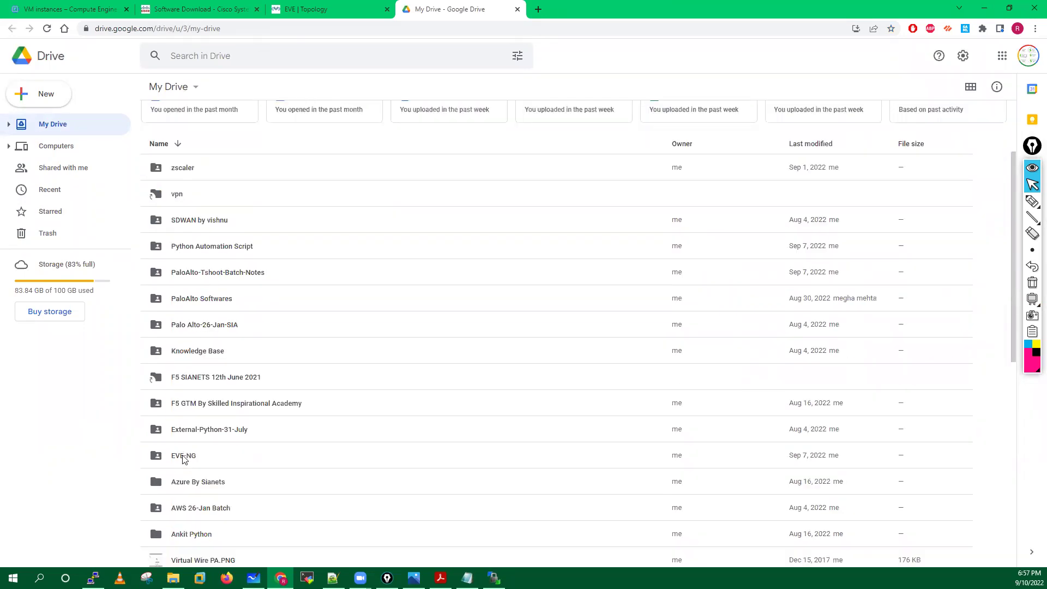
double_click(185, 458)
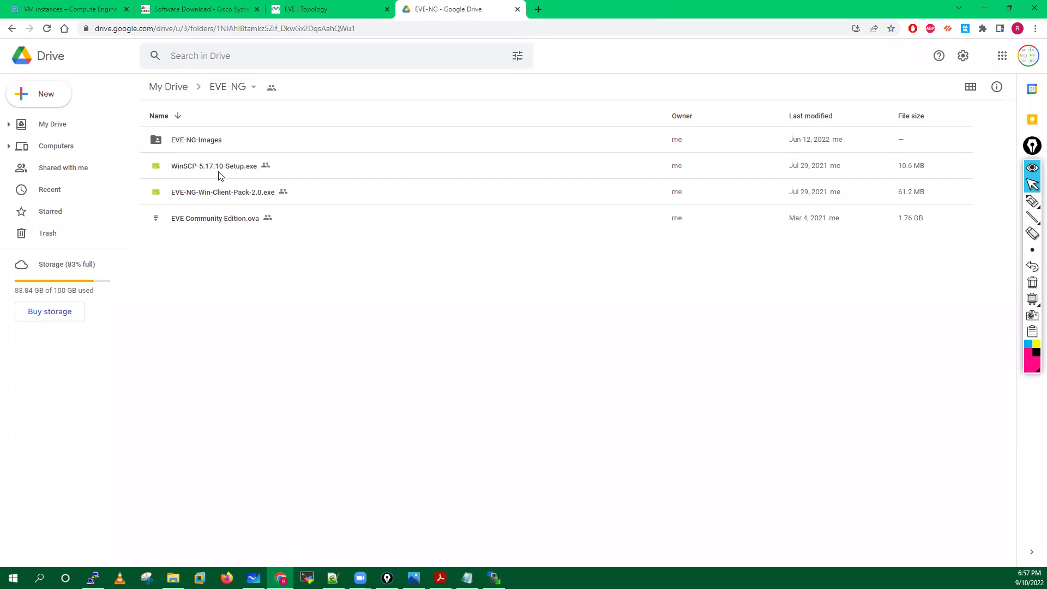
double_click(195, 141)
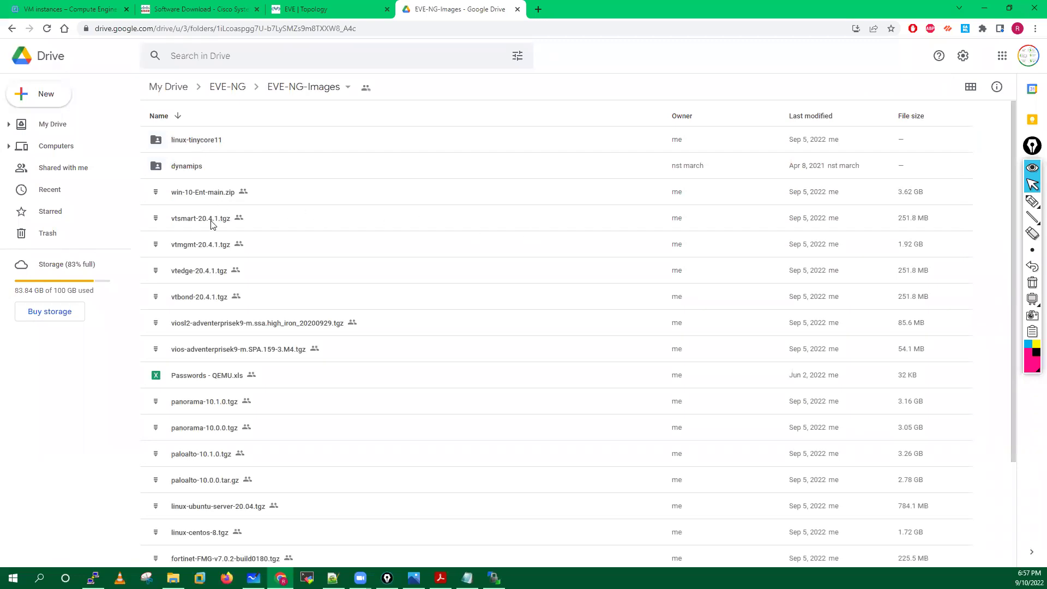
scroll(554, 276, down, 1)
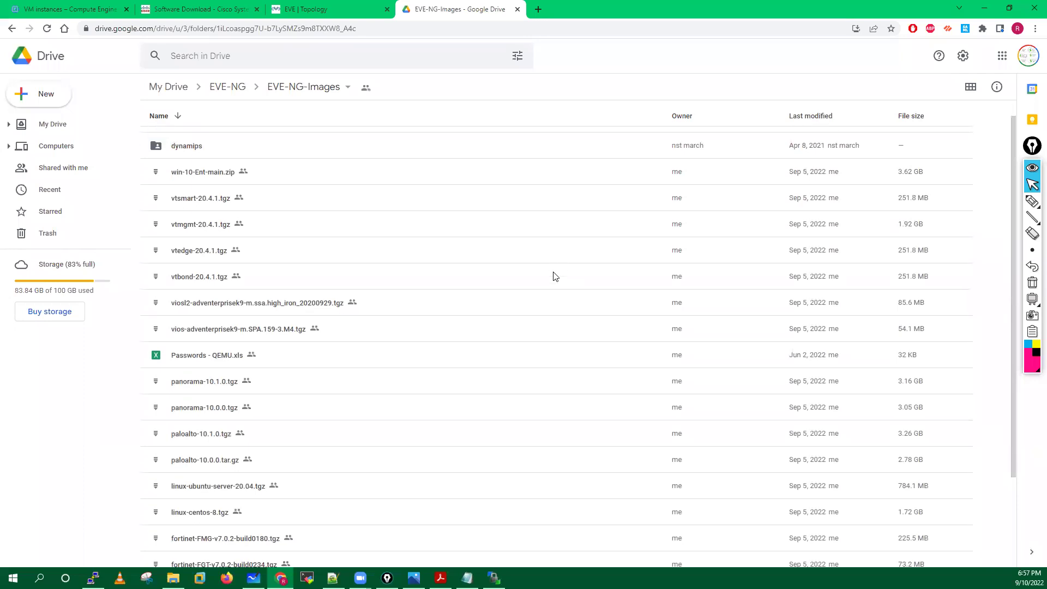
scroll(555, 276, down, 1)
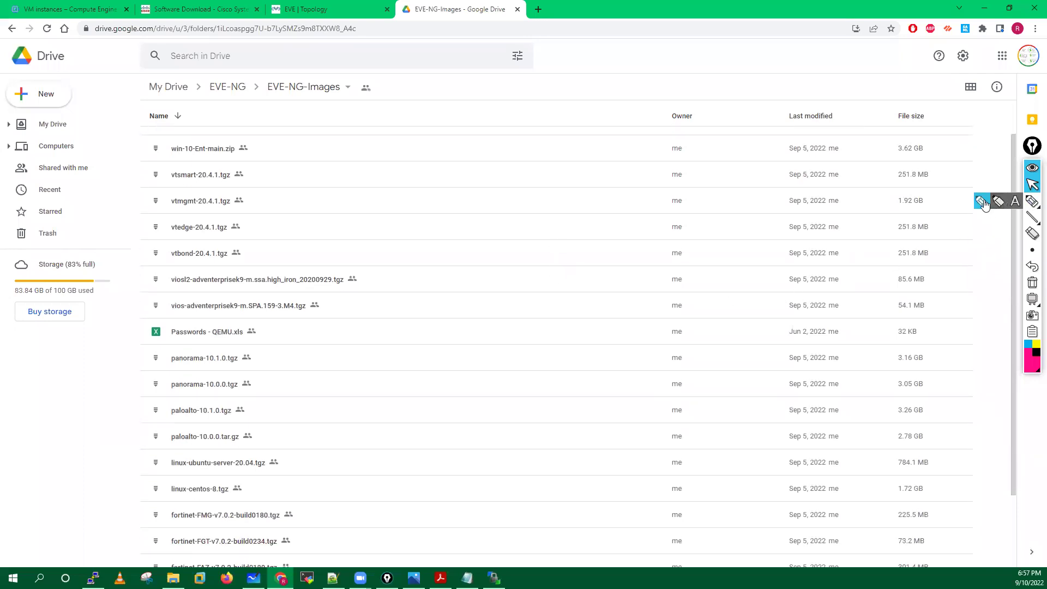
click(1032, 201)
mouse_move(197, 136)
mouse_down()
mouse_move(173, 137)
mouse_move(180, 161)
mouse_move(223, 161)
mouse_move(252, 143)
mouse_move(182, 142)
mouse_move(144, 178)
mouse_move(203, 188)
mouse_move(258, 175)
mouse_move(163, 162)
mouse_move(159, 198)
mouse_move(201, 218)
mouse_move(232, 217)
mouse_move(221, 191)
mouse_move(177, 194)
mouse_move(159, 231)
mouse_move(245, 238)
mouse_move(188, 216)
mouse_move(174, 273)
mouse_move(255, 260)
mouse_move(190, 245)
mouse_move(171, 275)
mouse_move(146, 276)
mouse_move(177, 292)
mouse_move(362, 294)
mouse_move(251, 264)
mouse_move(187, 271)
mouse_move(146, 298)
mouse_move(299, 325)
mouse_move(246, 295)
mouse_move(182, 297)
mouse_up()
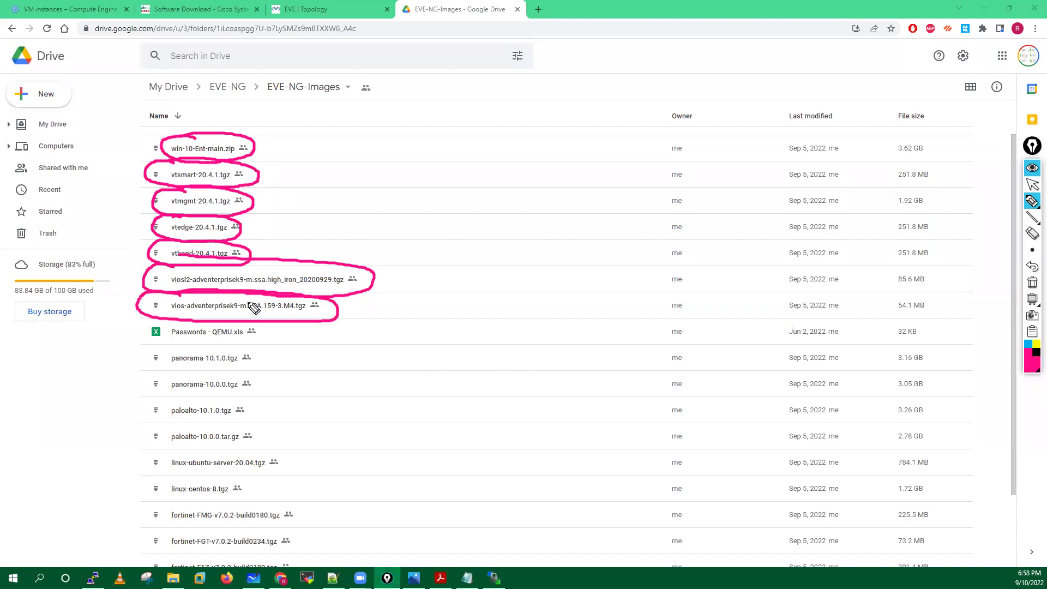
mouse_move(176, 448)
mouse_down()
mouse_move(150, 452)
mouse_move(143, 468)
mouse_move(316, 472)
mouse_move(225, 448)
mouse_move(167, 452)
mouse_up()
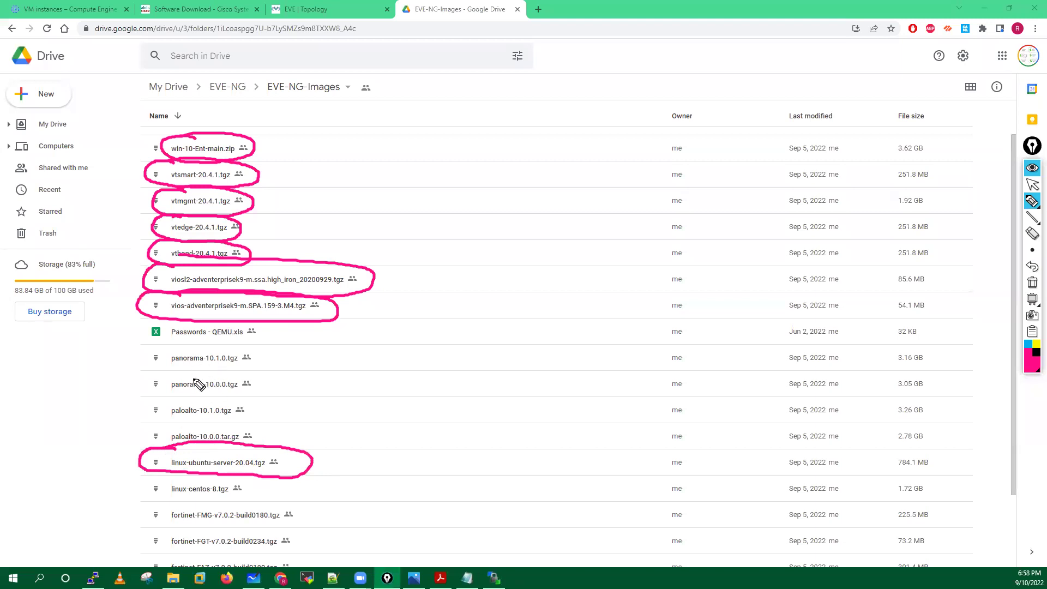
mouse_move(195, 374)
mouse_down()
mouse_move(167, 373)
mouse_move(183, 402)
mouse_move(281, 394)
mouse_up()
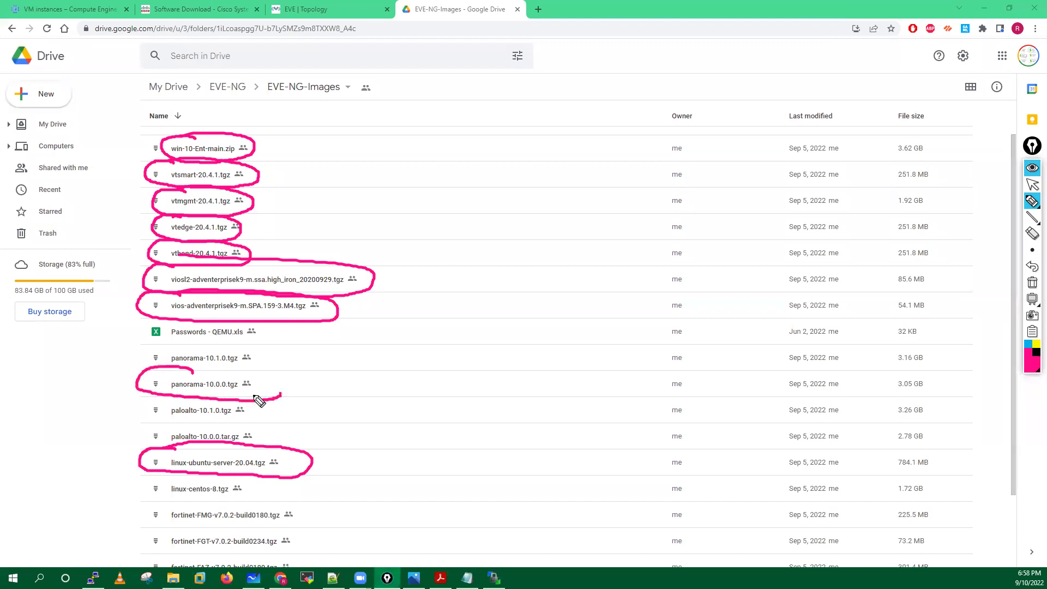
click(176, 402)
mouse_move(169, 421)
mouse_down()
mouse_move(143, 436)
mouse_move(276, 444)
mouse_move(136, 426)
mouse_up()
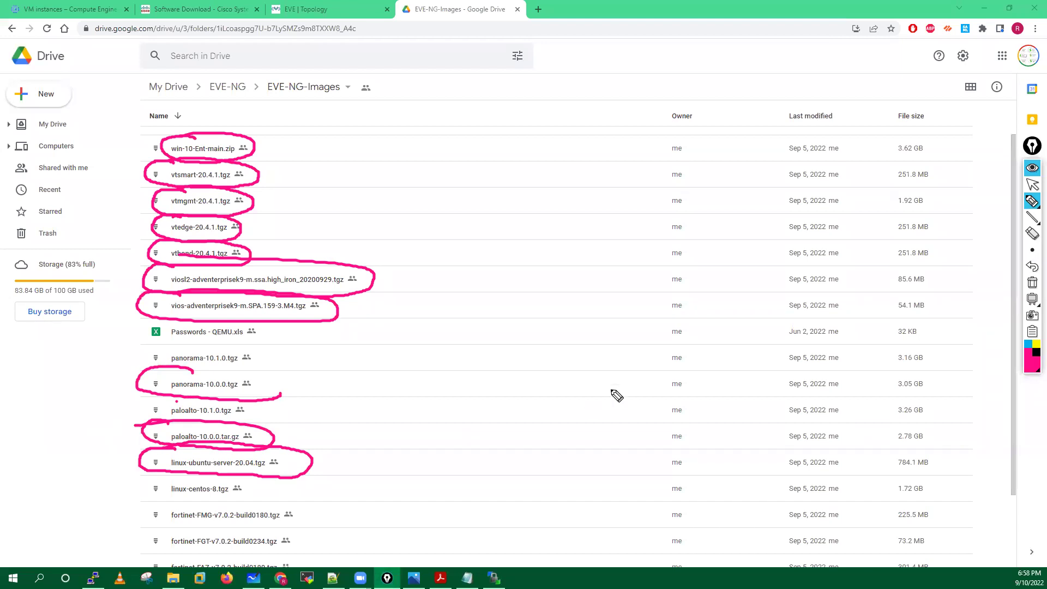
click(1032, 283)
click(1032, 184)
- Download asav-9.17-1-7.tgz from Drive, bypassing the virus-scan warning
scroll(301, 473, down, 1)
scroll(300, 474, down, 2)
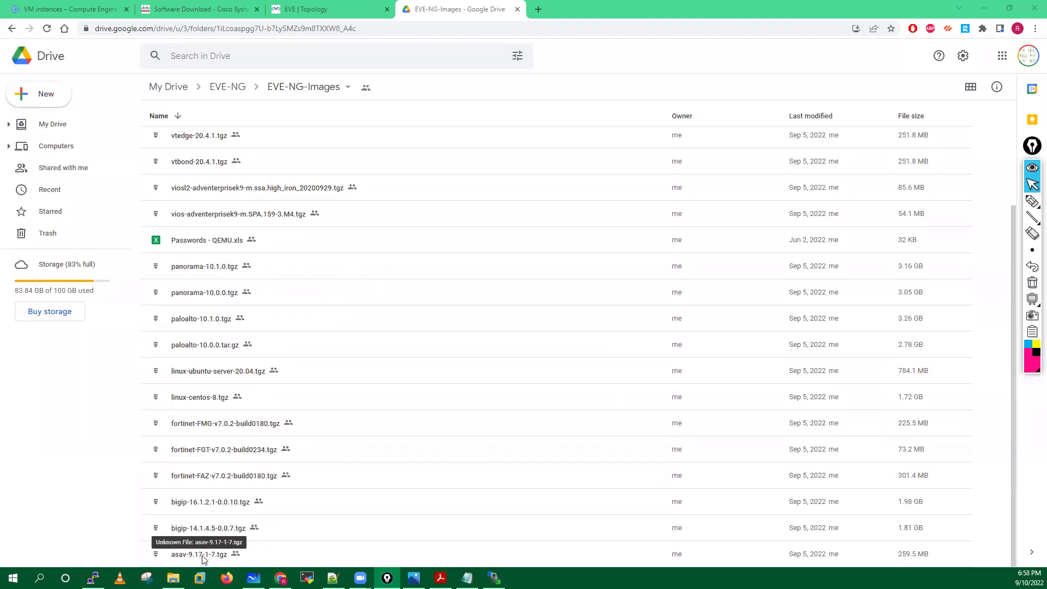
scroll(202, 559, up, 1)
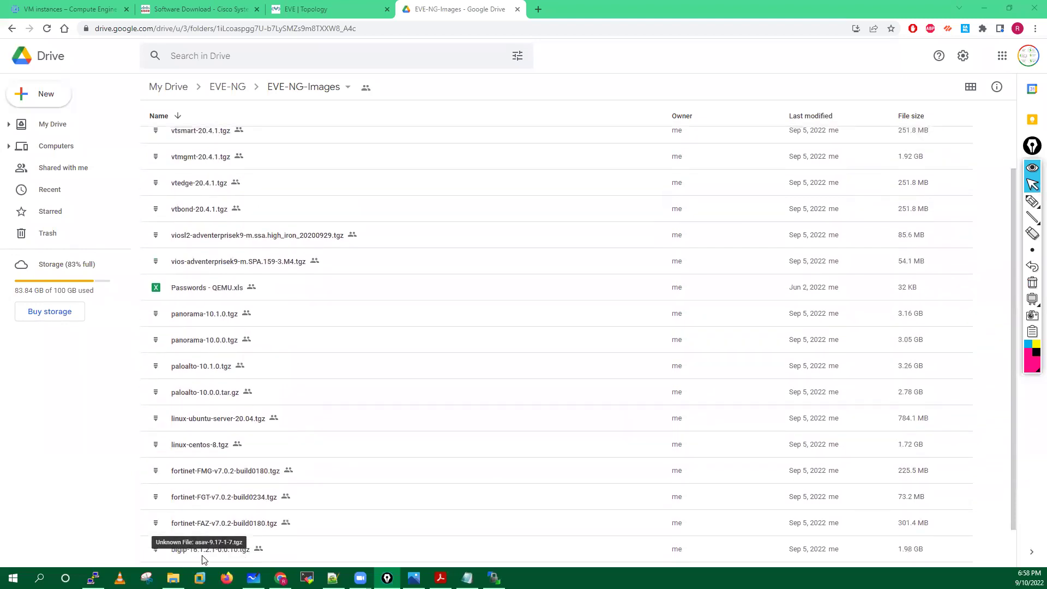
scroll(254, 523, down, 1)
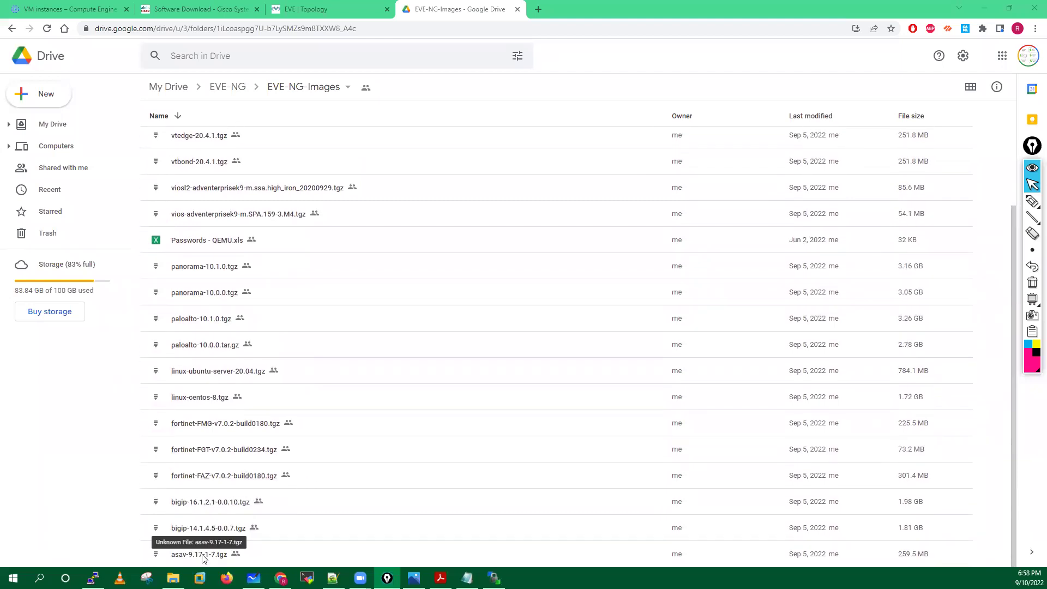
click(201, 560)
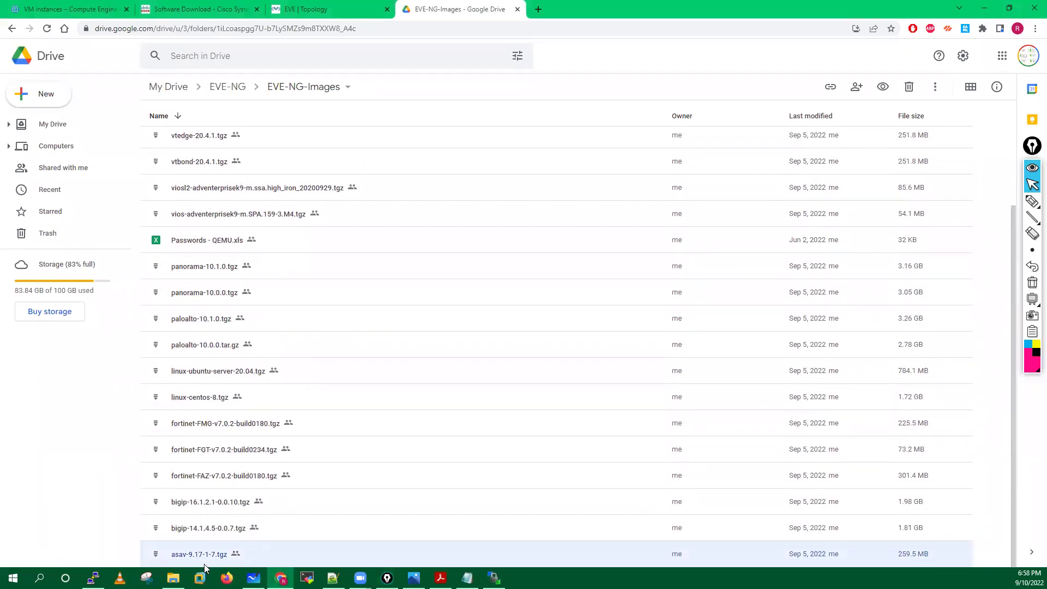
right_click(208, 556)
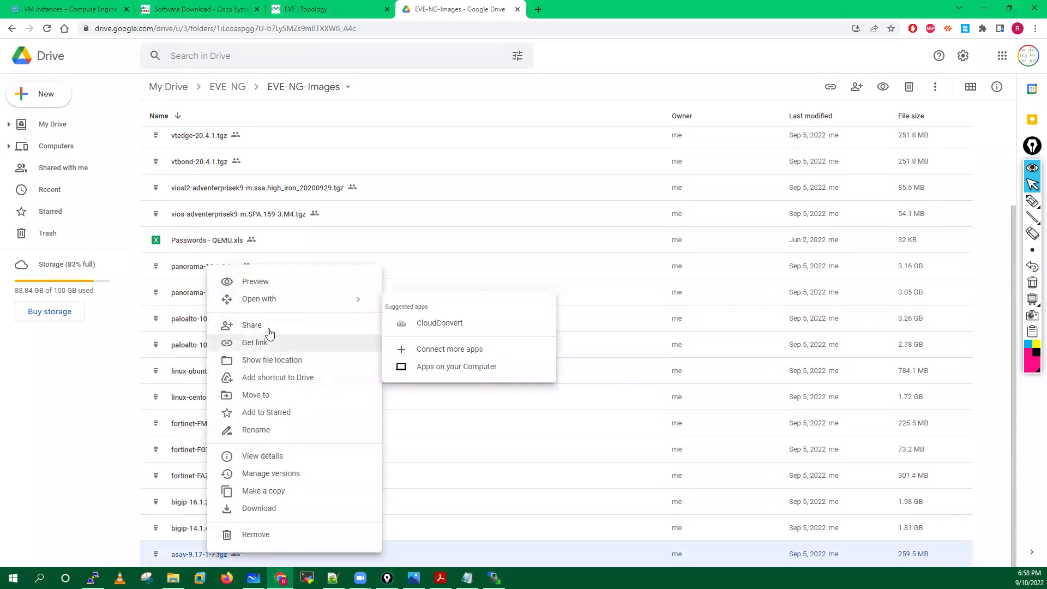
click(260, 508)
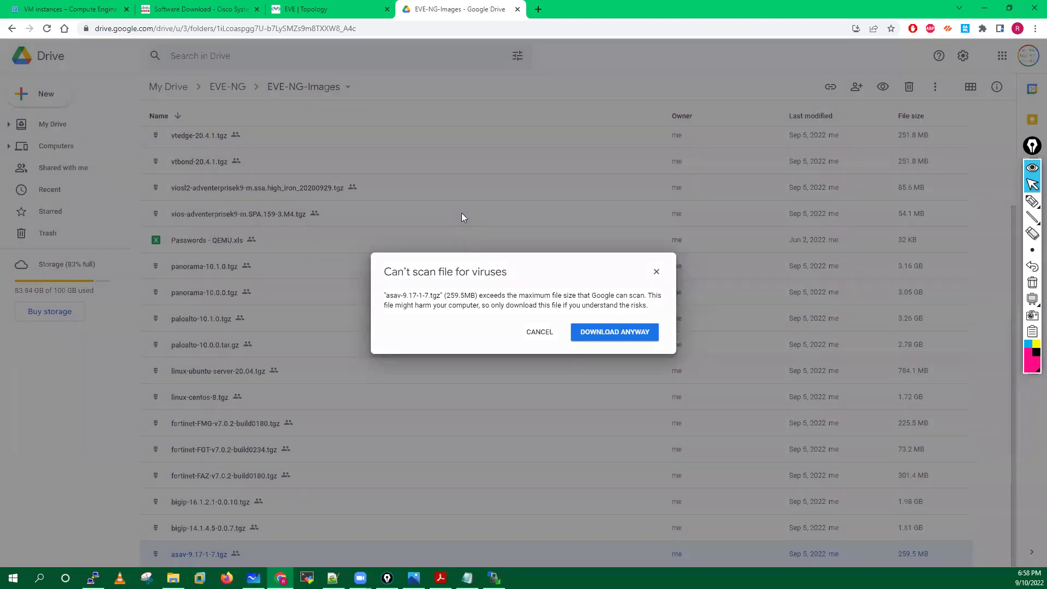
key(Return)
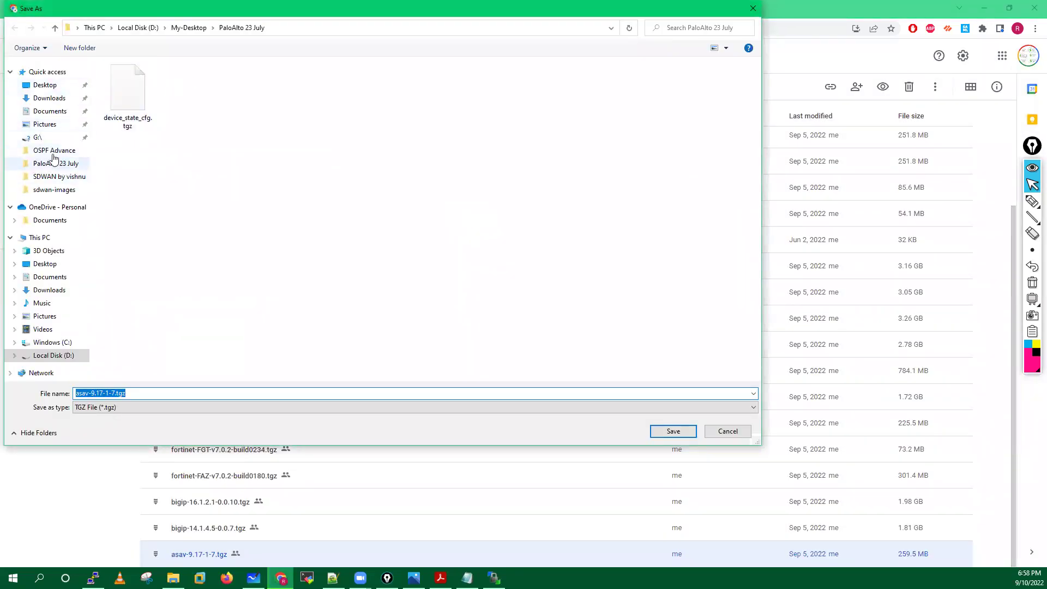
- Save the asav image to the Desktop, then minimize Chrome and Acrobat
click(44, 84)
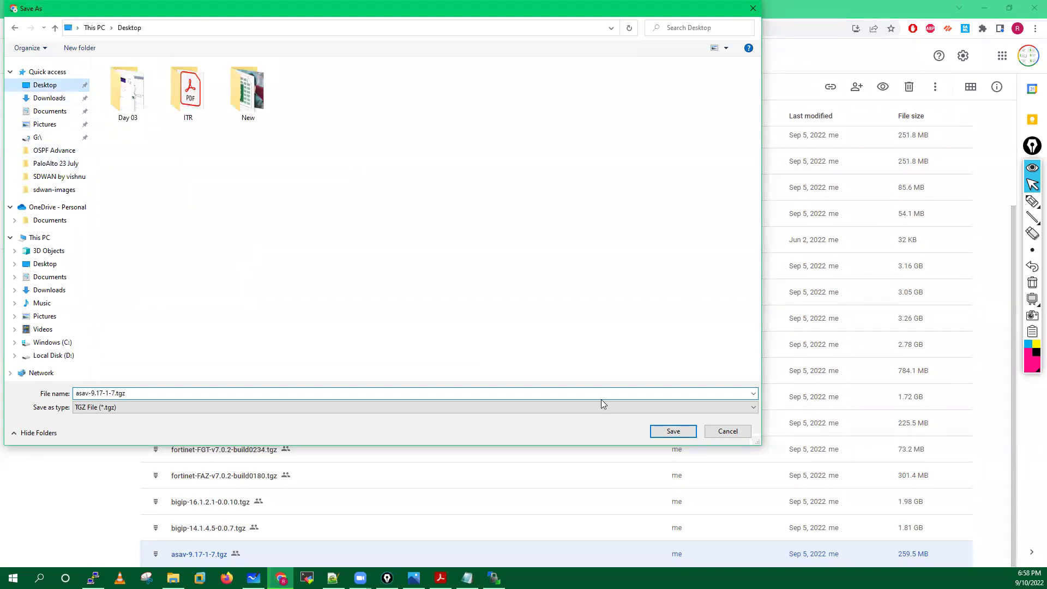
click(671, 431)
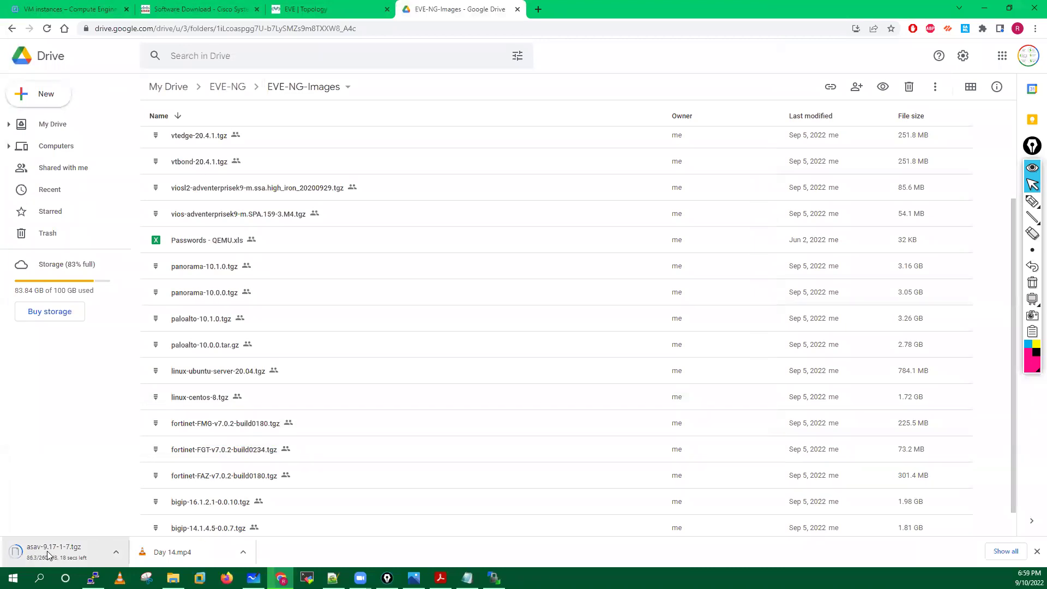
click(986, 11)
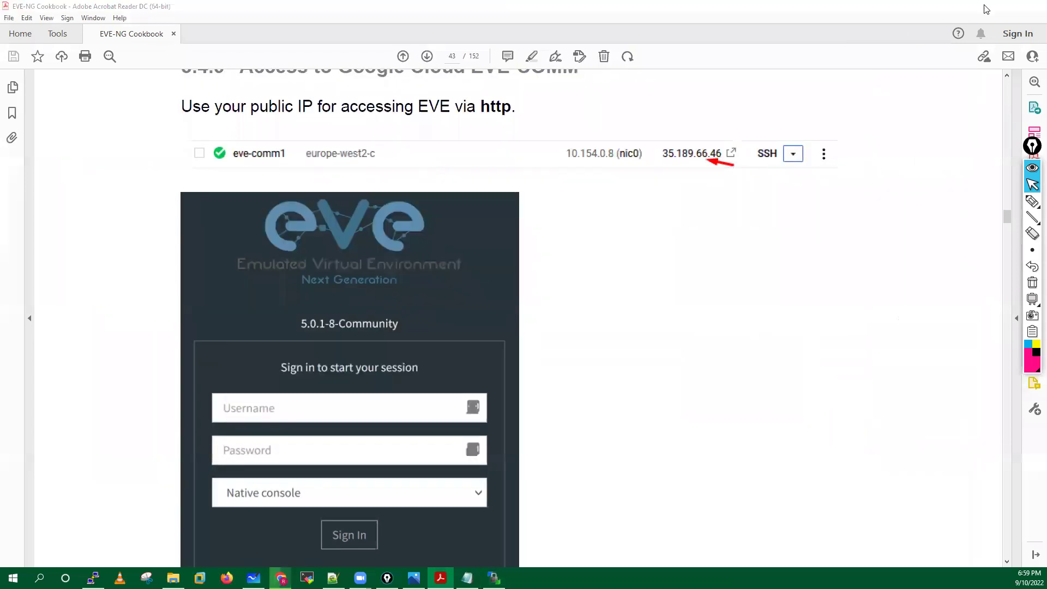
click(982, 8)
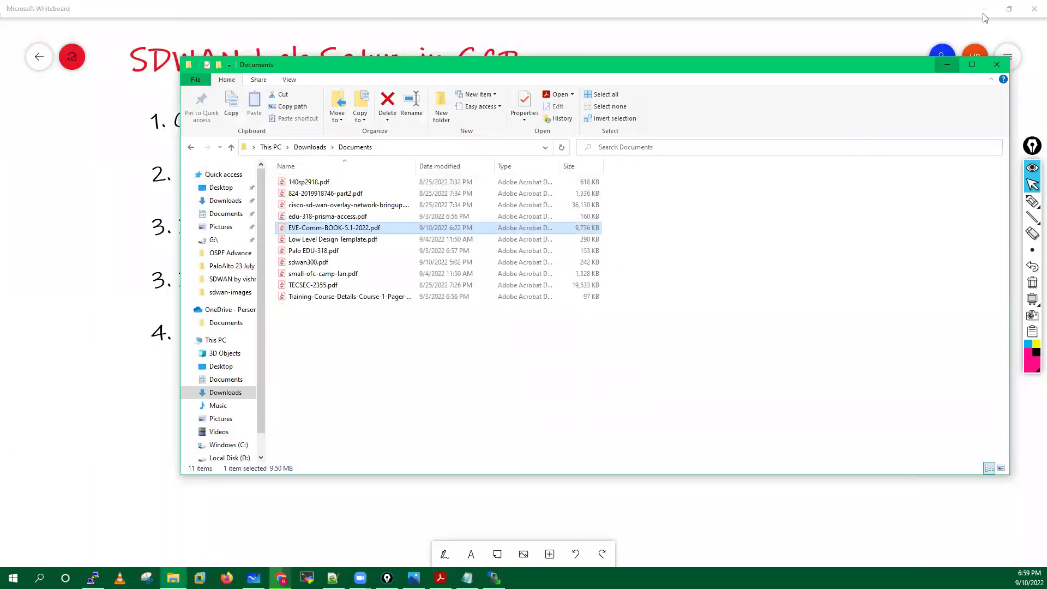
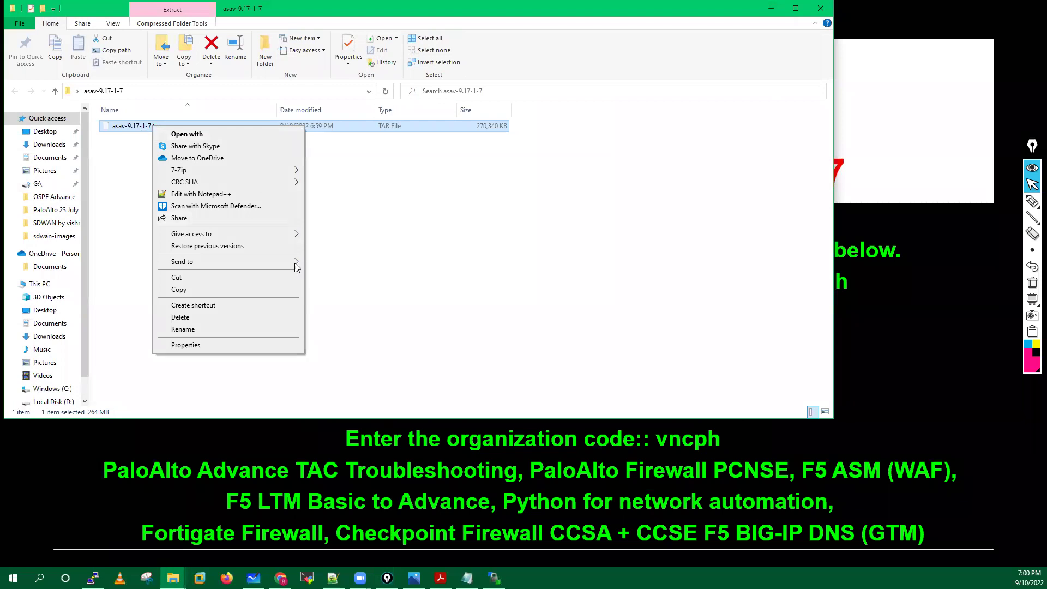
- Extract asav-9.17-1-7.tar with 7-Zip into its own asav-9.17-1-7 folder
mouse_move(188, 173)
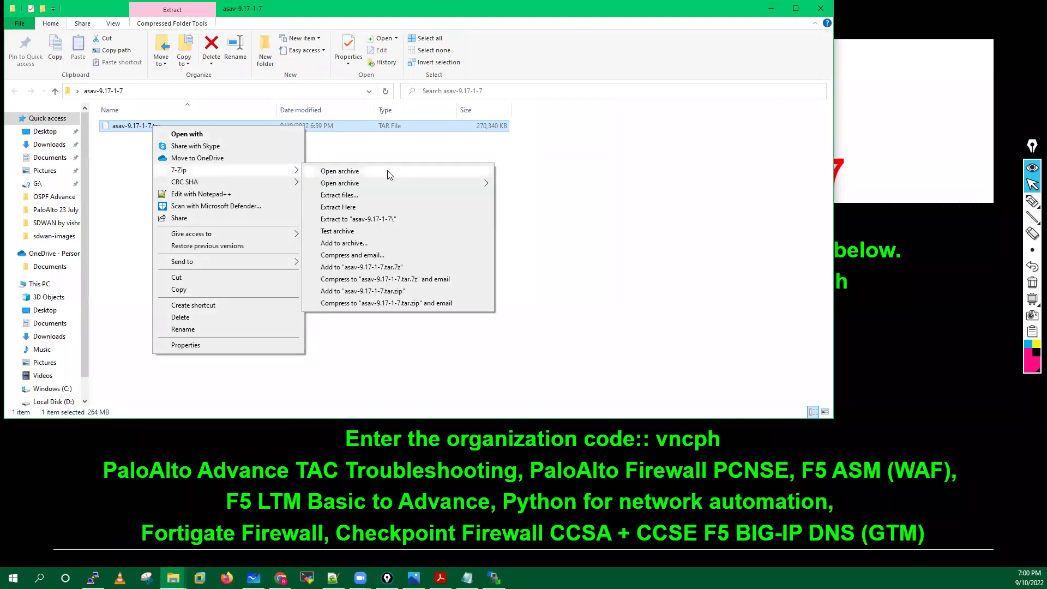
click(338, 209)
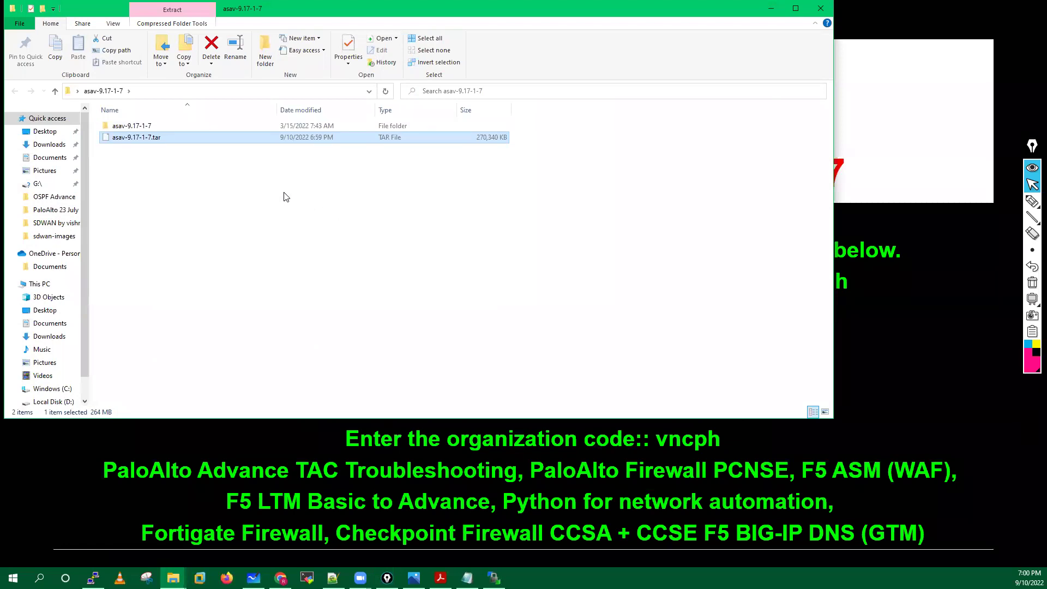
click(214, 166)
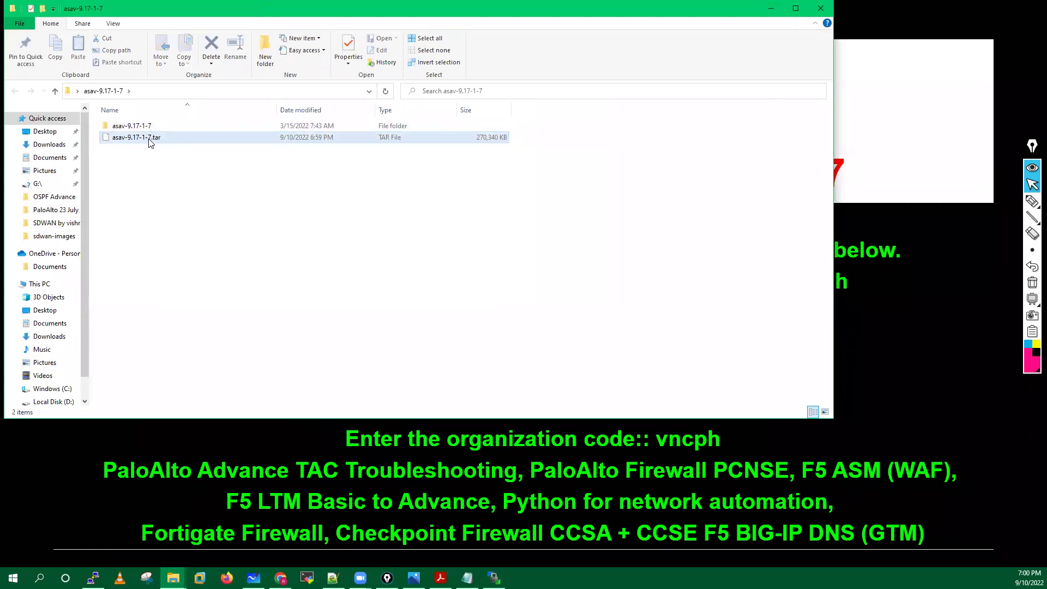
- Delete the leftover .tar file, check the extracted folder, then close Explorer
right_click(151, 141)
click(180, 331)
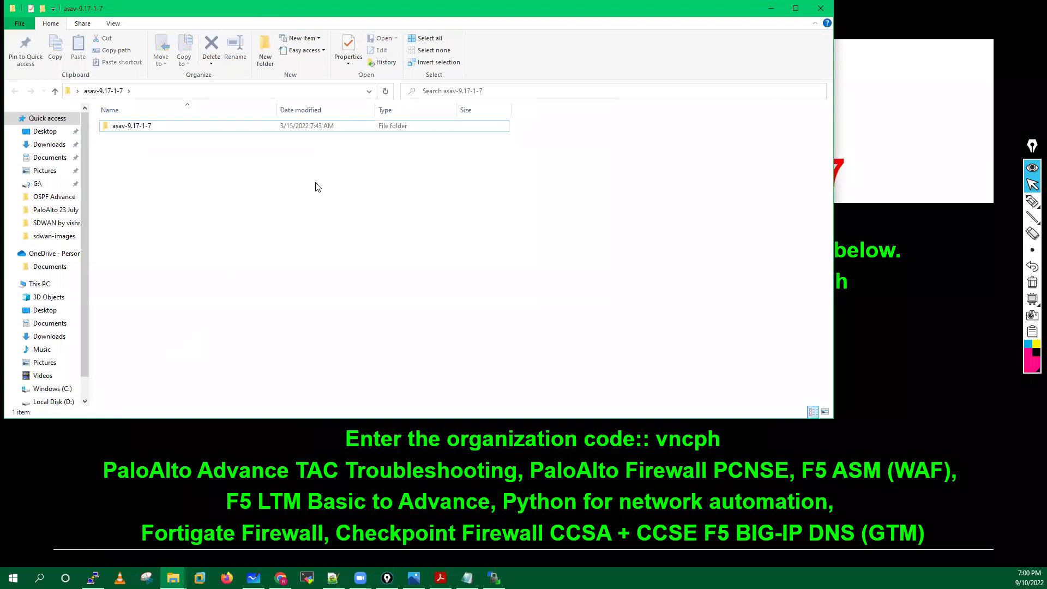
double_click(140, 127)
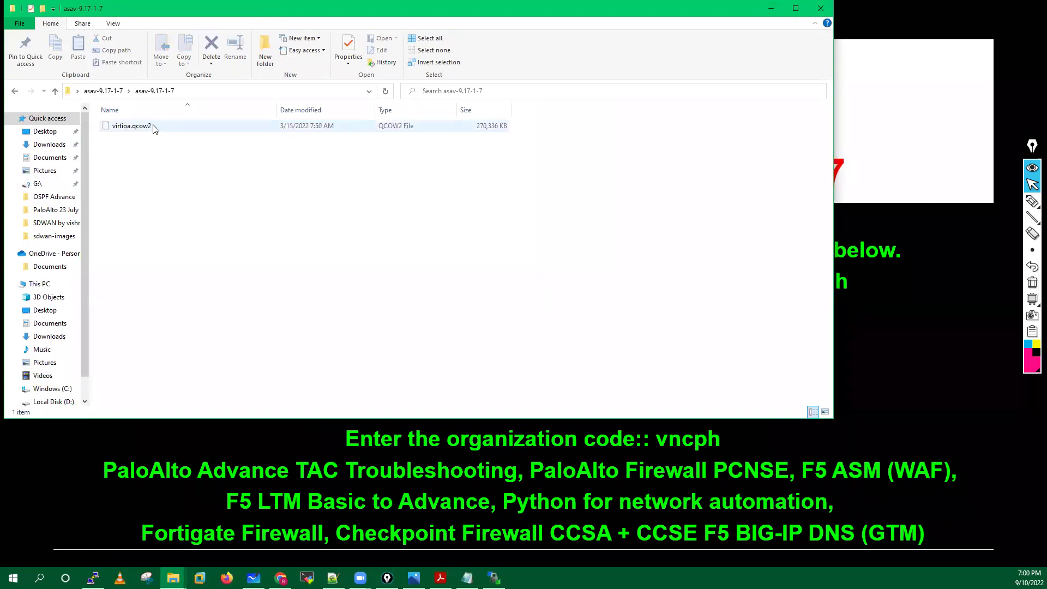
click(100, 92)
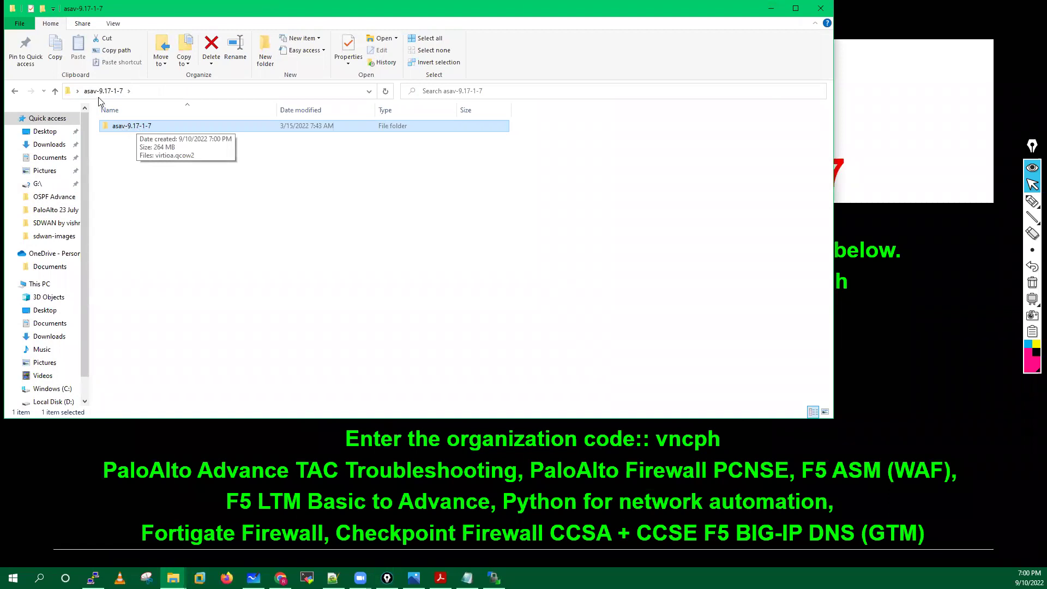
click(820, 8)
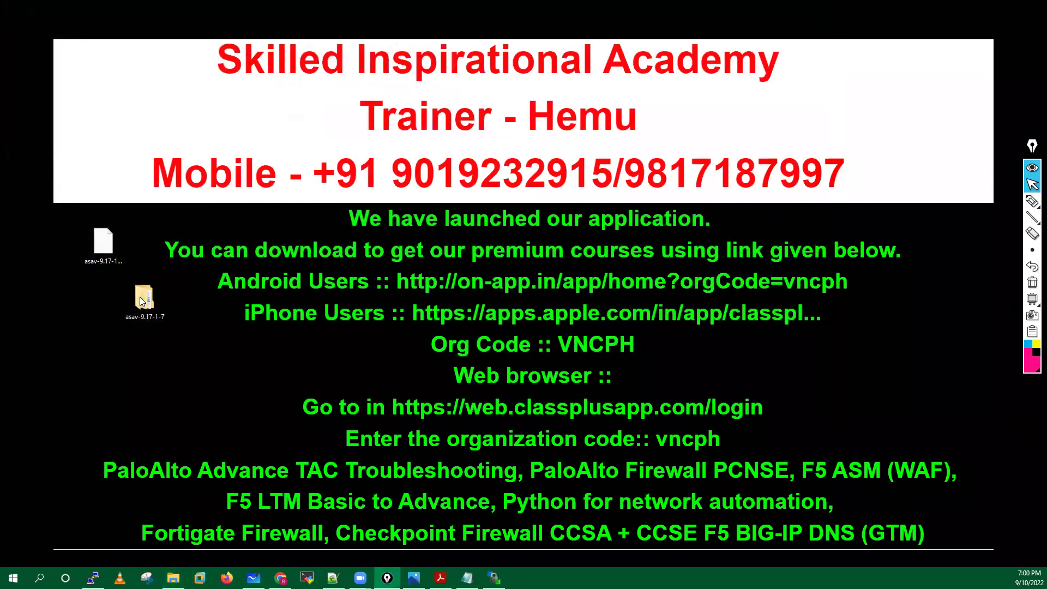
- Delete the leftover asav archive from the desktop
right_click(101, 251)
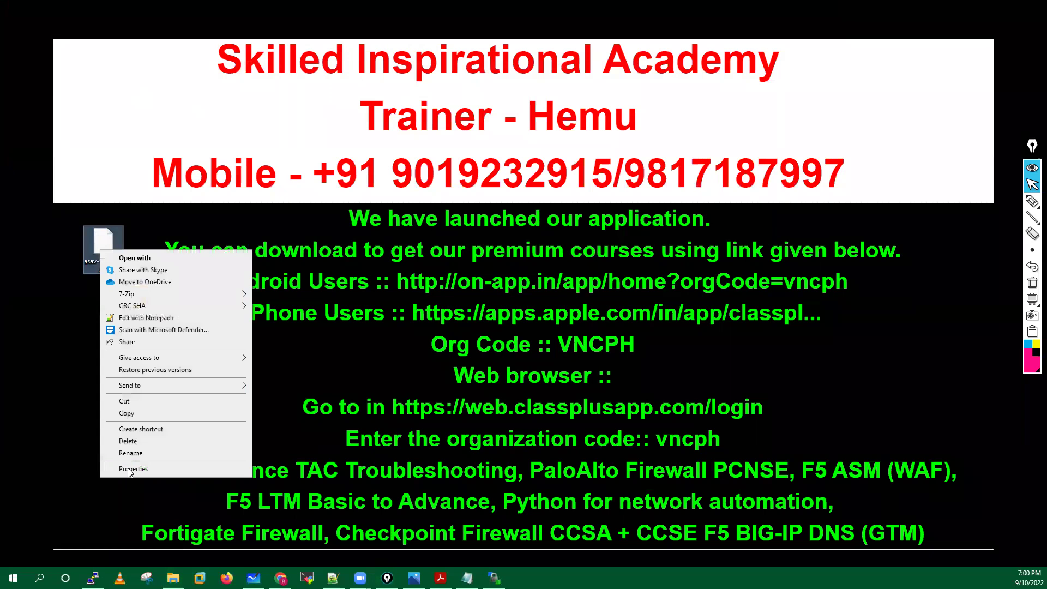
click(128, 441)
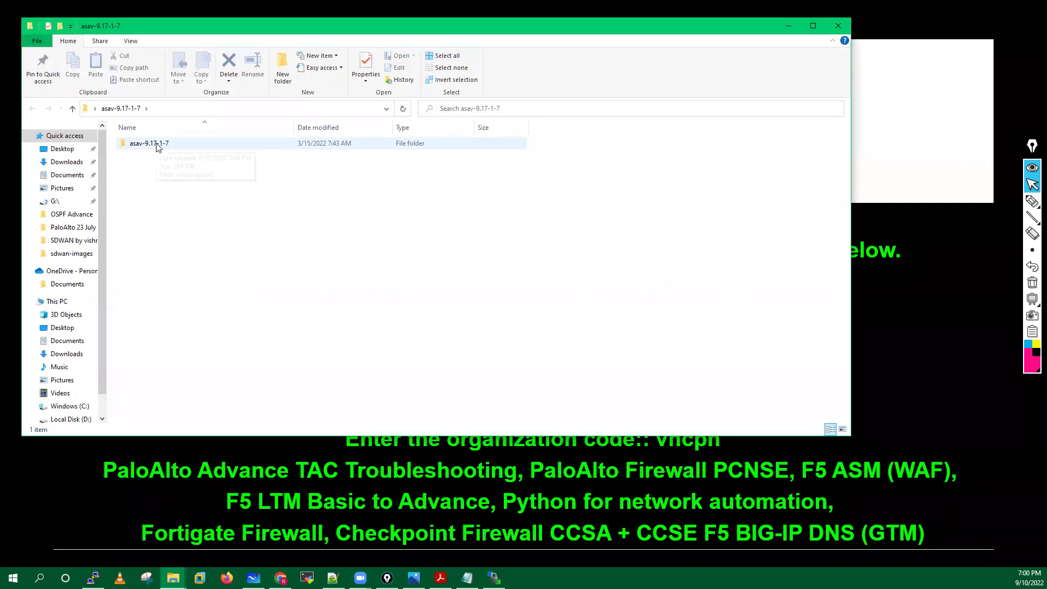
click(838, 26)
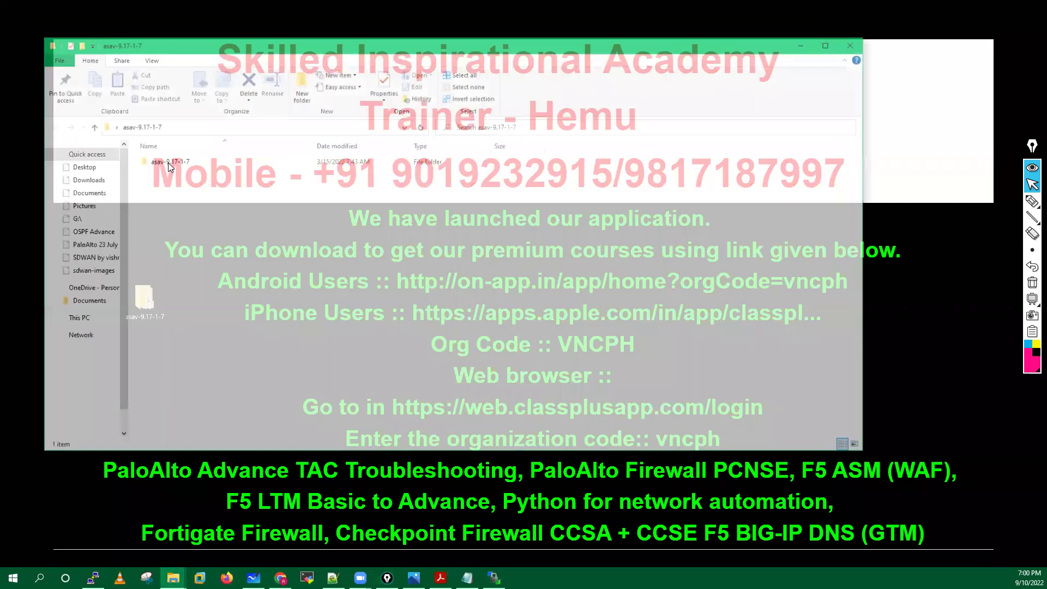
- Copy virtioa.qcow2 from the nested folder into the outer asav-9.17-1-7 folder
double_click(168, 163)
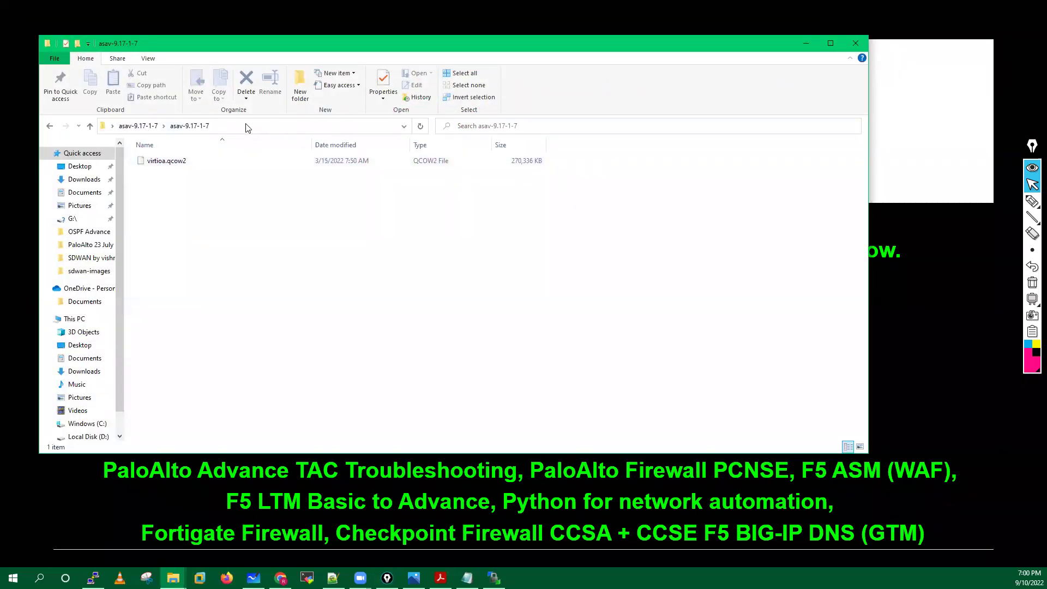
click(151, 126)
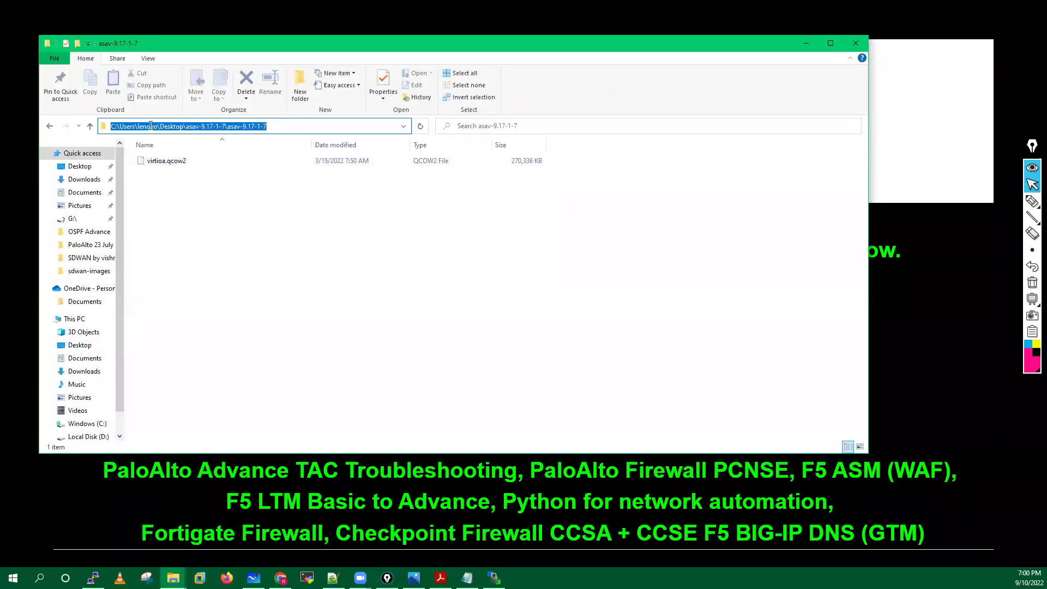
click(286, 126)
click(191, 165)
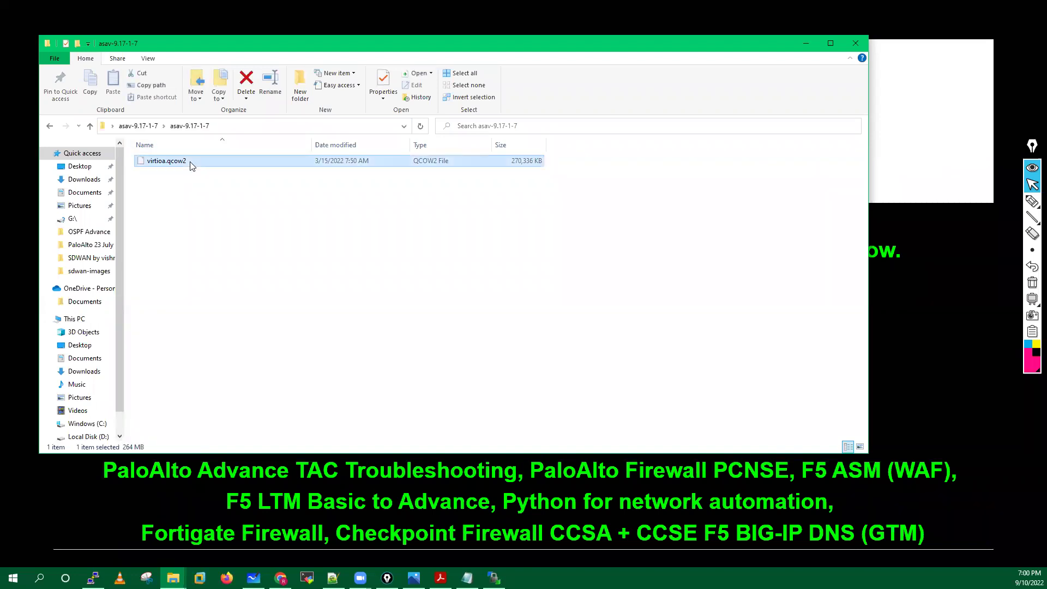
key(ctrl+c)
right_click(175, 164)
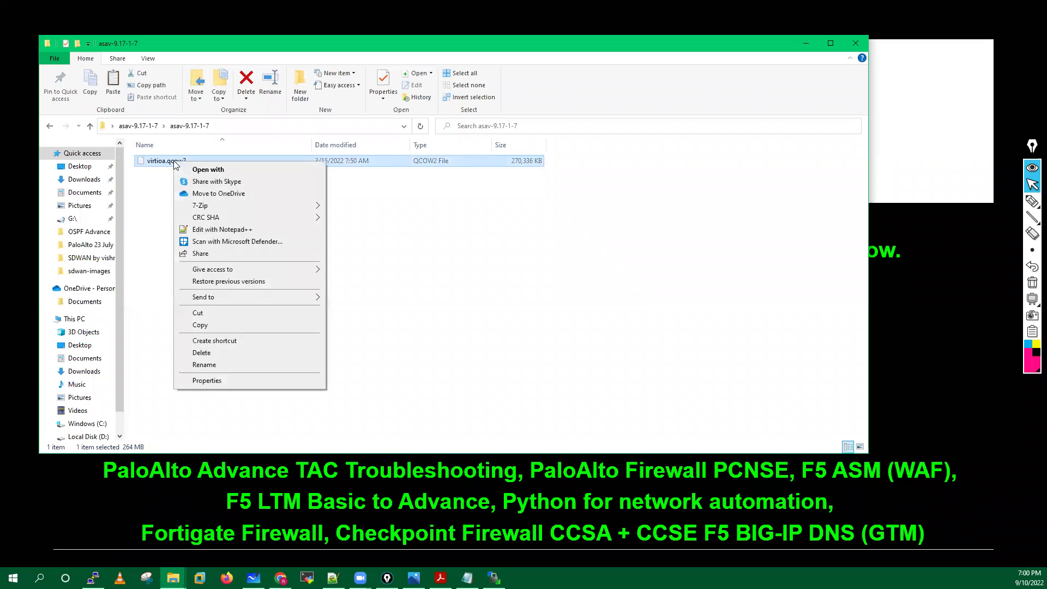
click(203, 325)
click(138, 125)
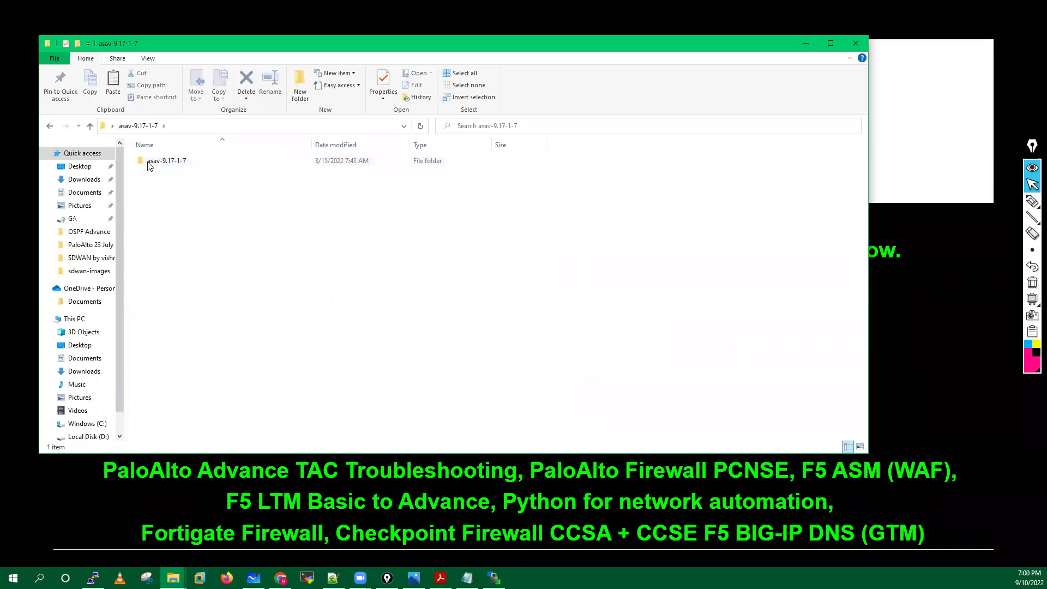
key(ctrl+v)
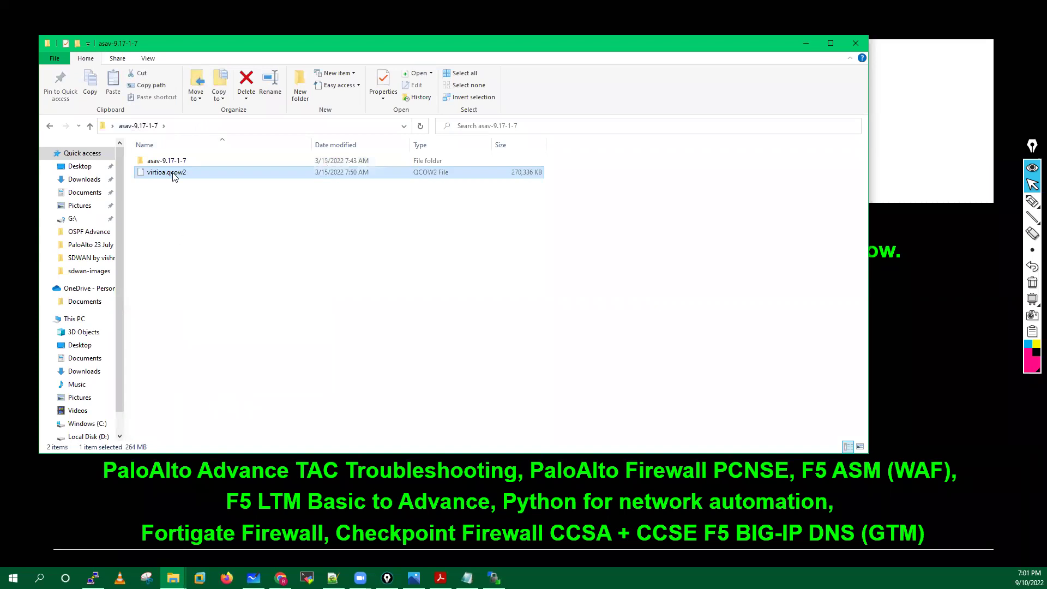
- Delete the nested asav-9.17-1-7 folder and close the folder window
right_click(170, 160)
click(199, 376)
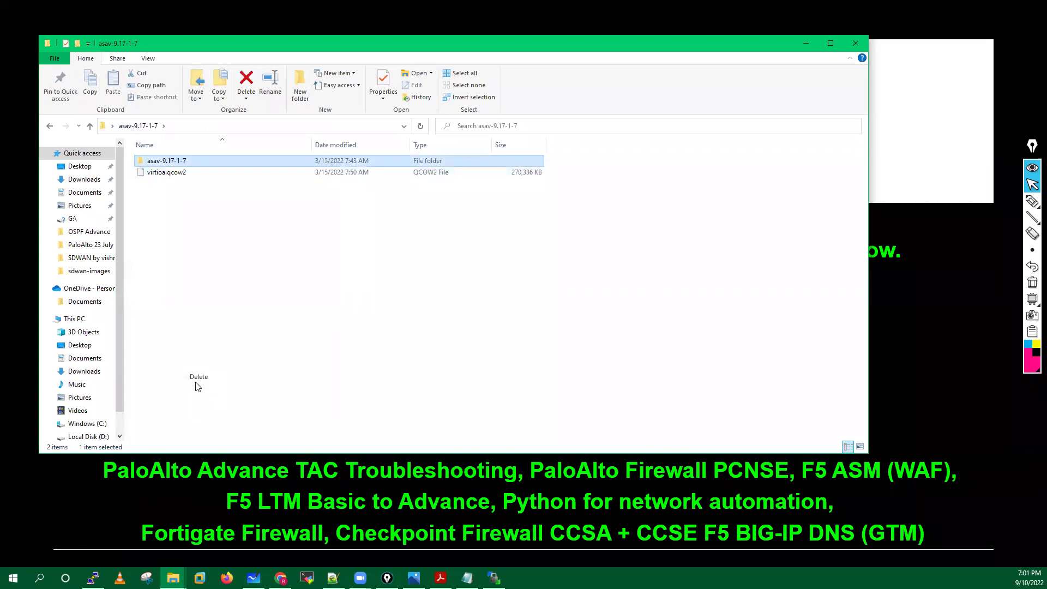
click(854, 44)
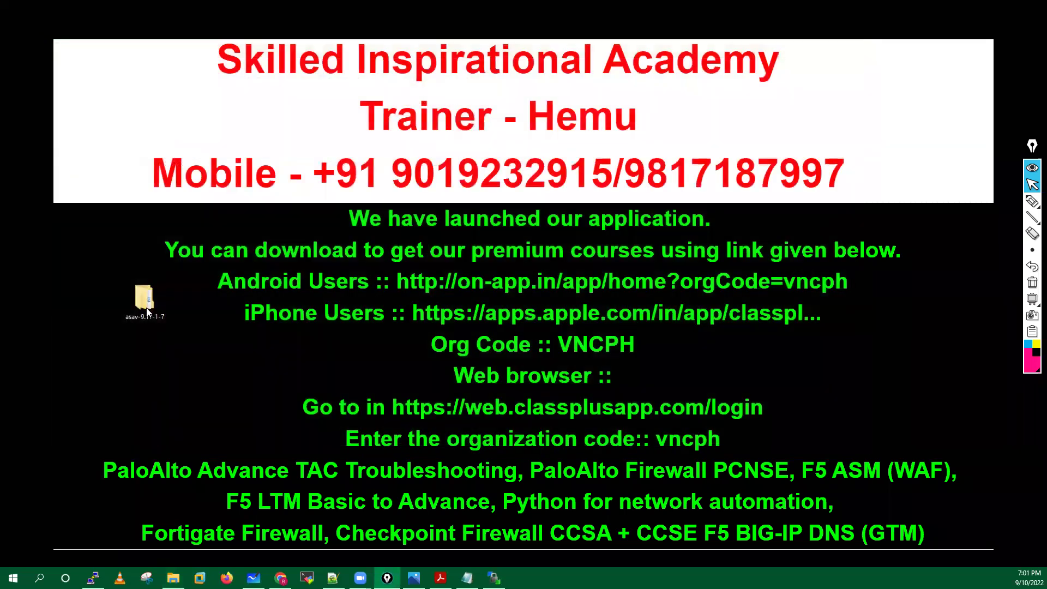
double_click(144, 299)
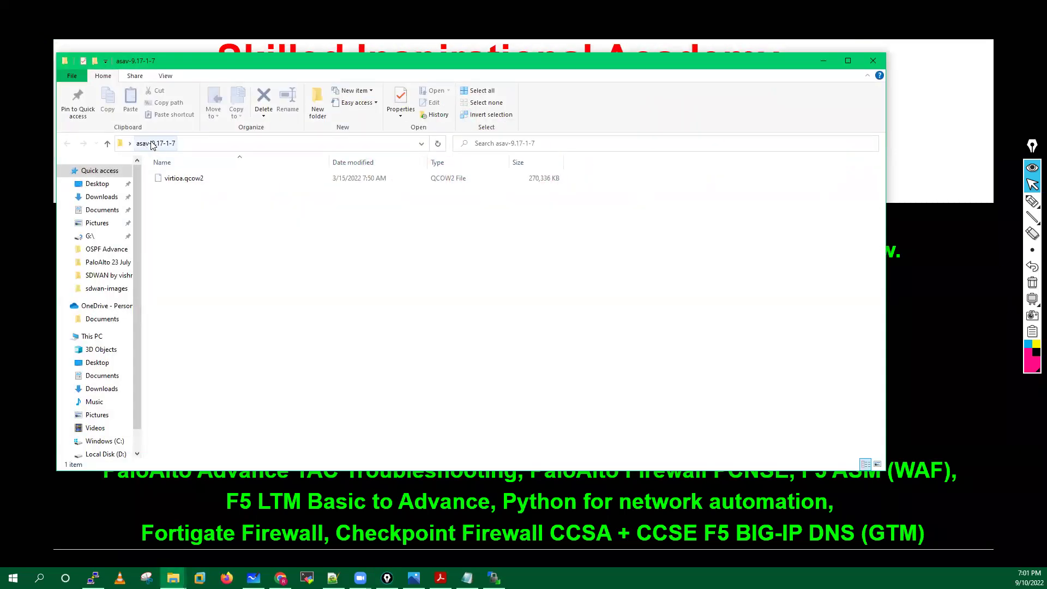
click(872, 61)
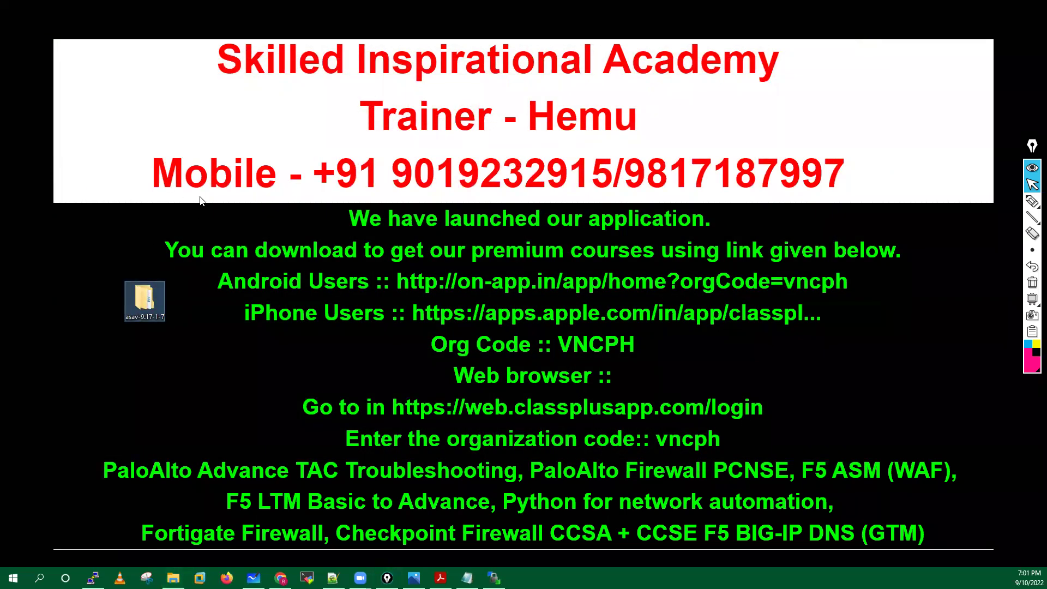
key(Return)
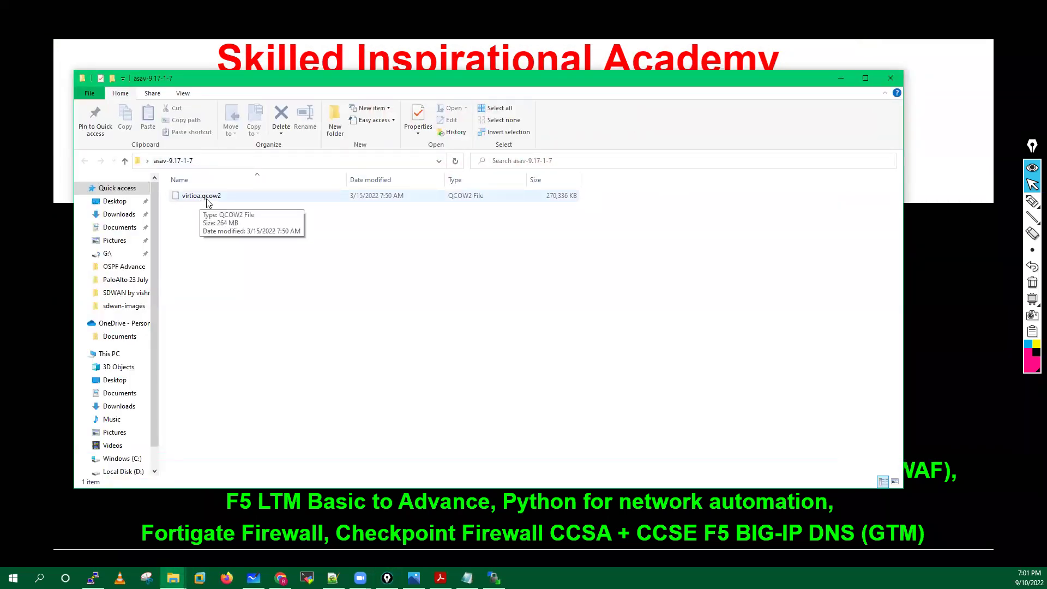
click(890, 78)
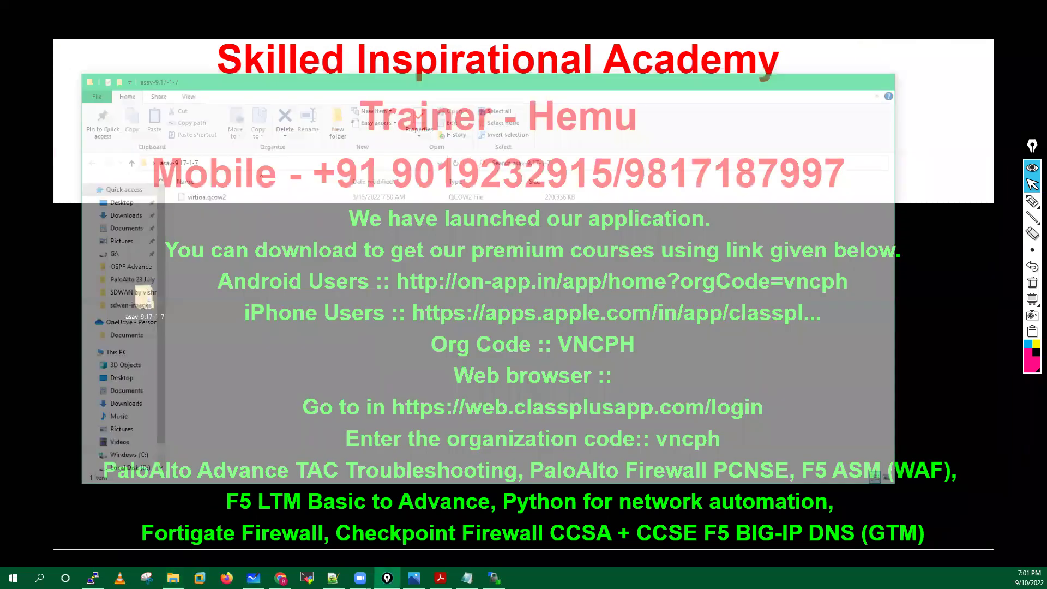
key(alt+Tab)
- Browse to D:\My-Desktop\SW\sdwan-images and maximize the Explorer window
click(229, 457)
double_click(312, 186)
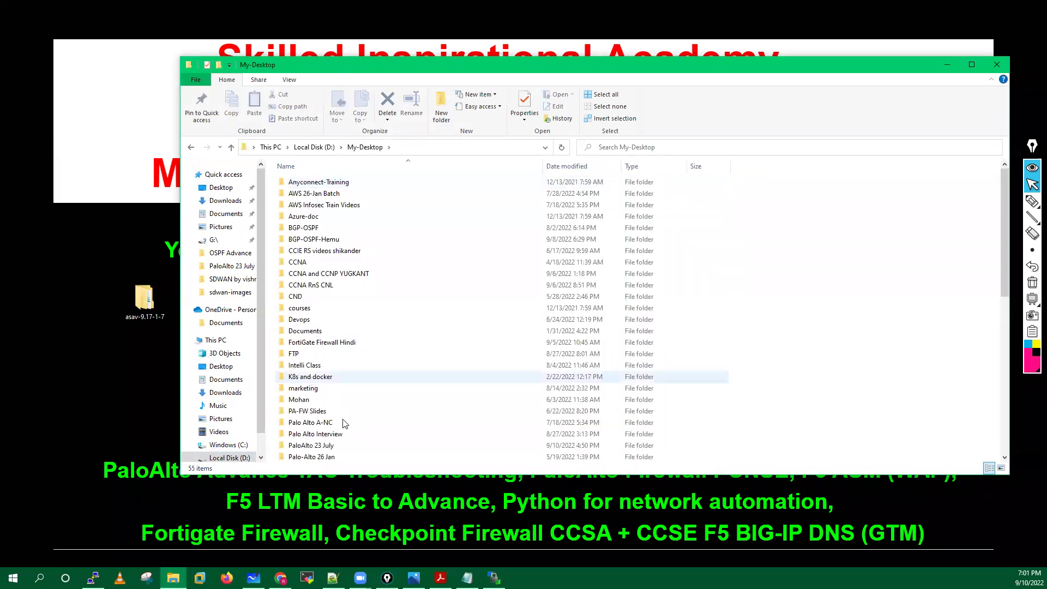
scroll(343, 424, down, 5)
double_click(295, 410)
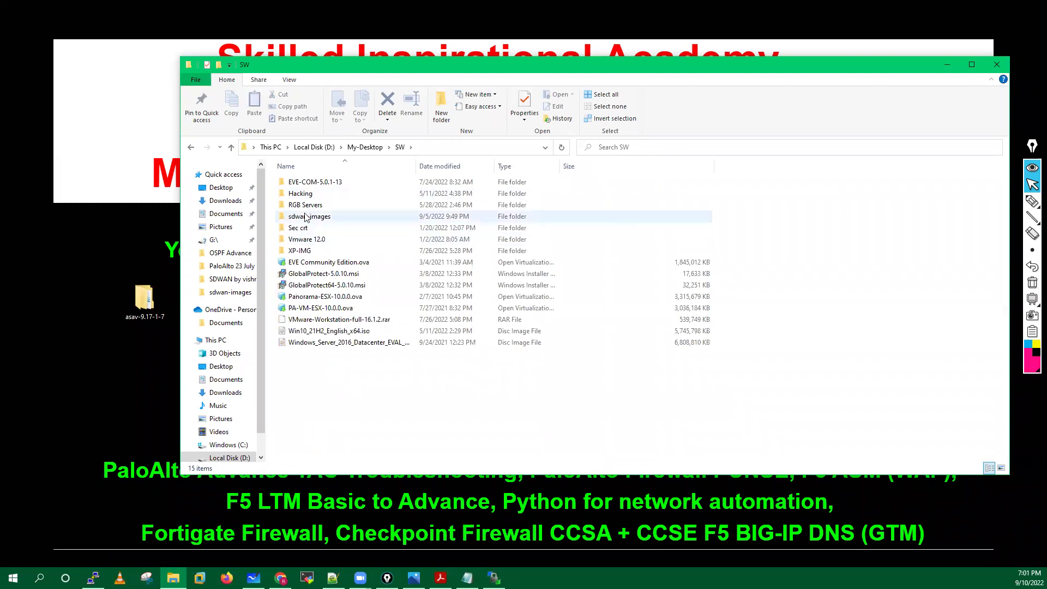
click(308, 218)
key(Return)
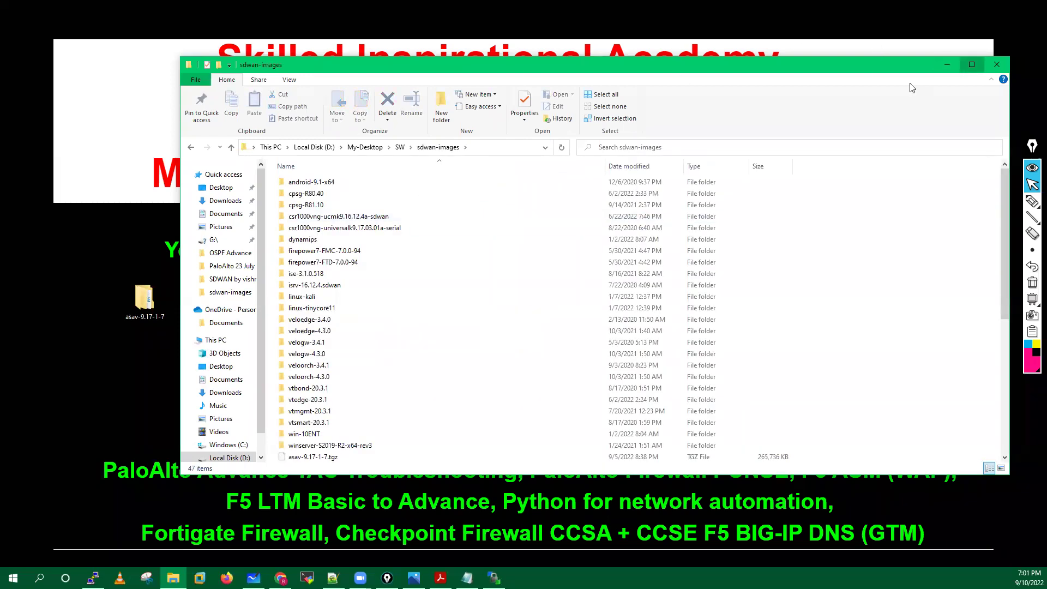
click(965, 65)
scroll(234, 274, down, 2)
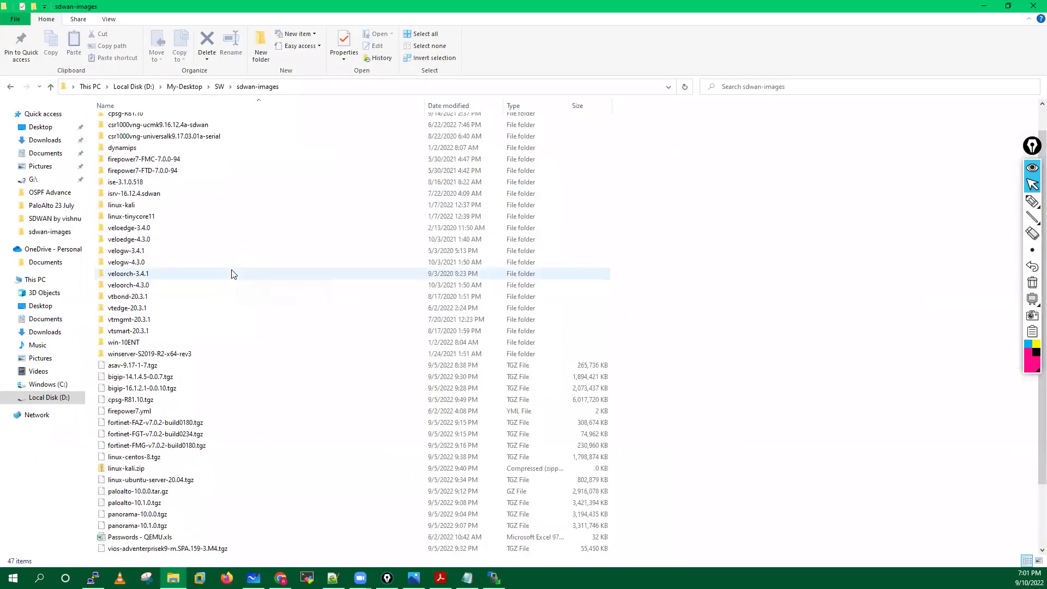
scroll(231, 270, up, 2)
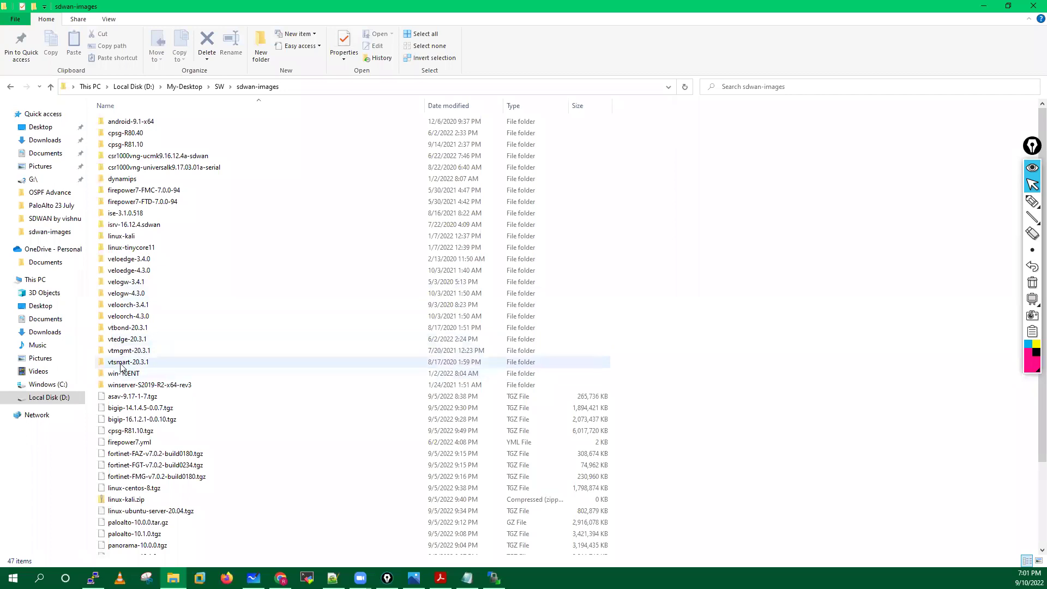
- Check the disk images inside the win-10ENT and vtsmart-20.3.1 folders
double_click(124, 375)
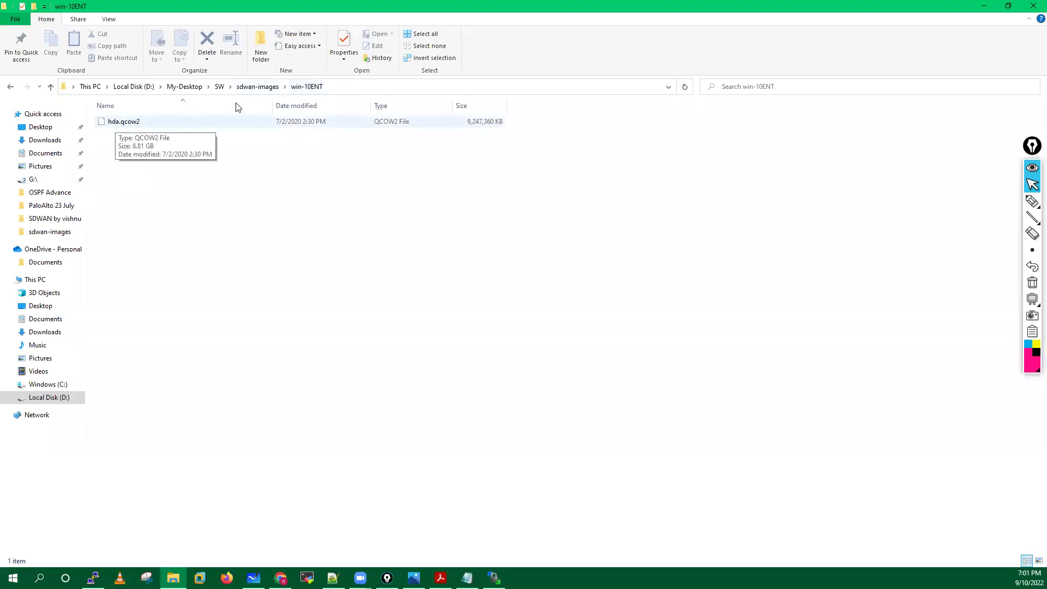
click(255, 86)
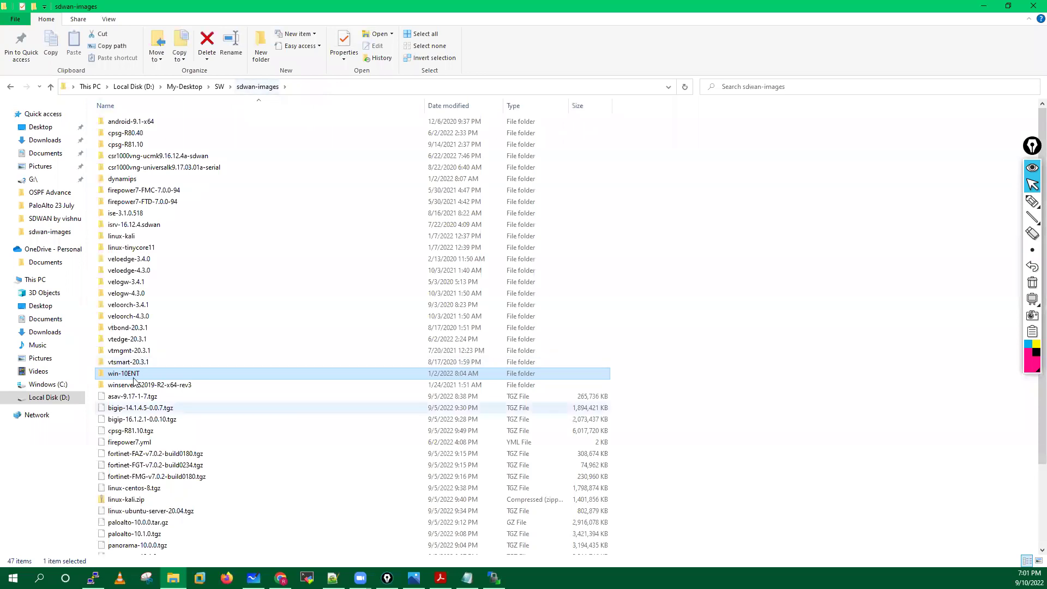
double_click(126, 362)
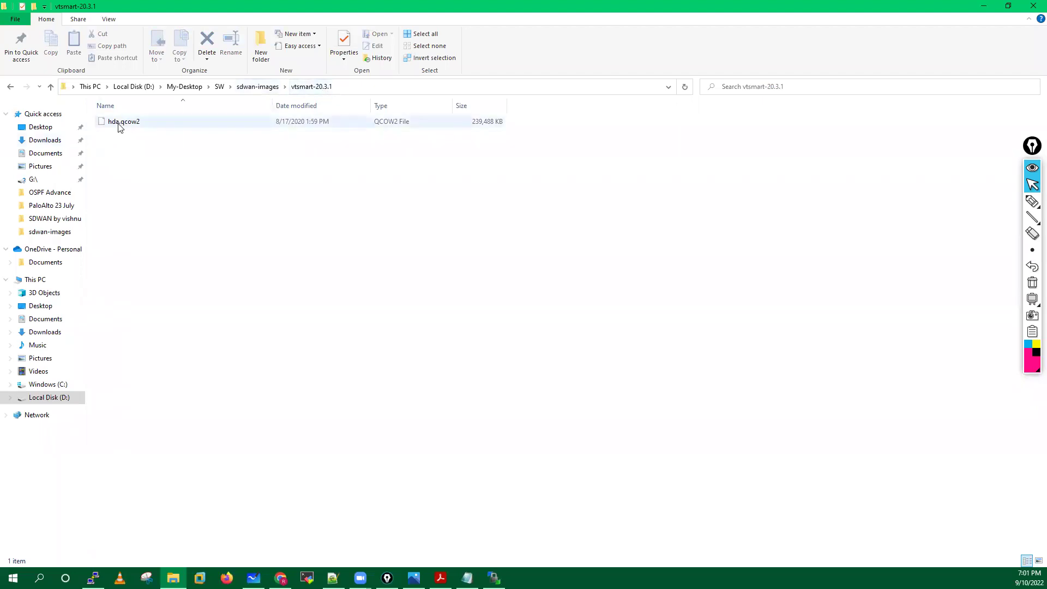
click(267, 87)
click(135, 354)
- Inspect the vtmgmt-20.3.1 and vtedge-20.3.1 image folders, then close Explorer
double_click(136, 352)
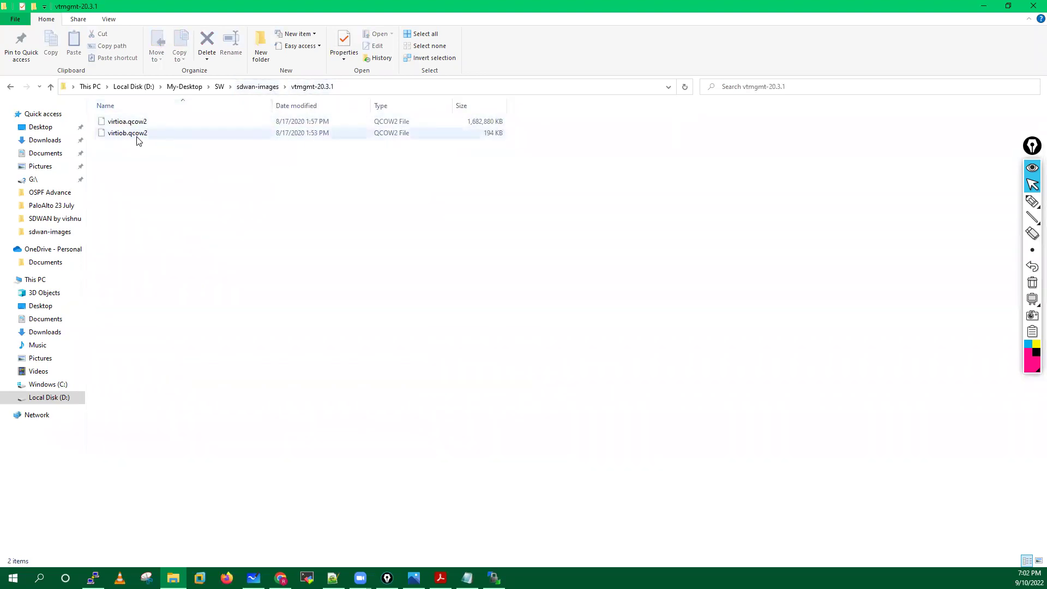
click(259, 88)
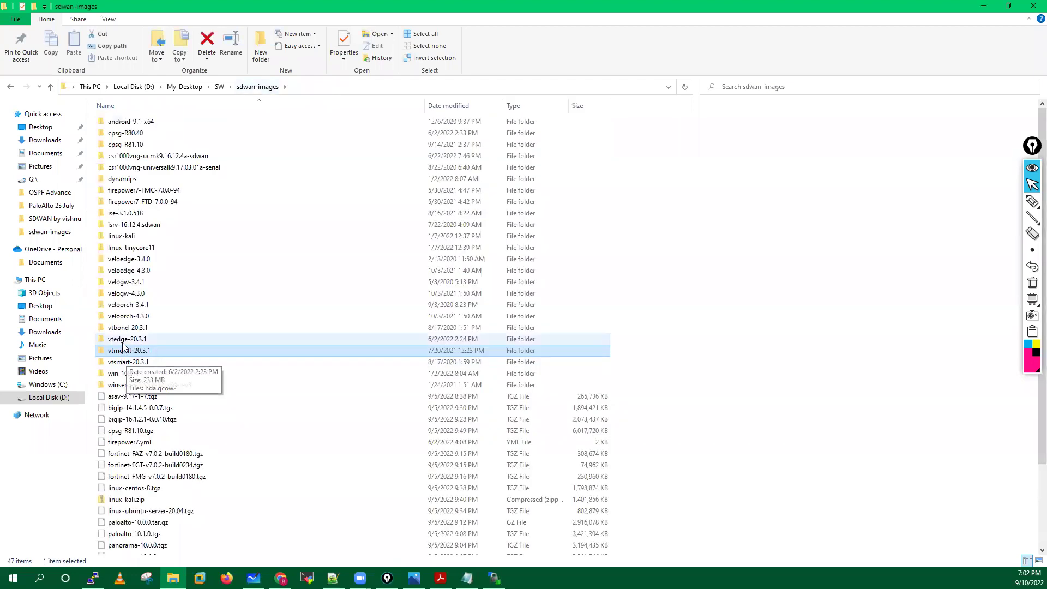
click(124, 341)
double_click(124, 344)
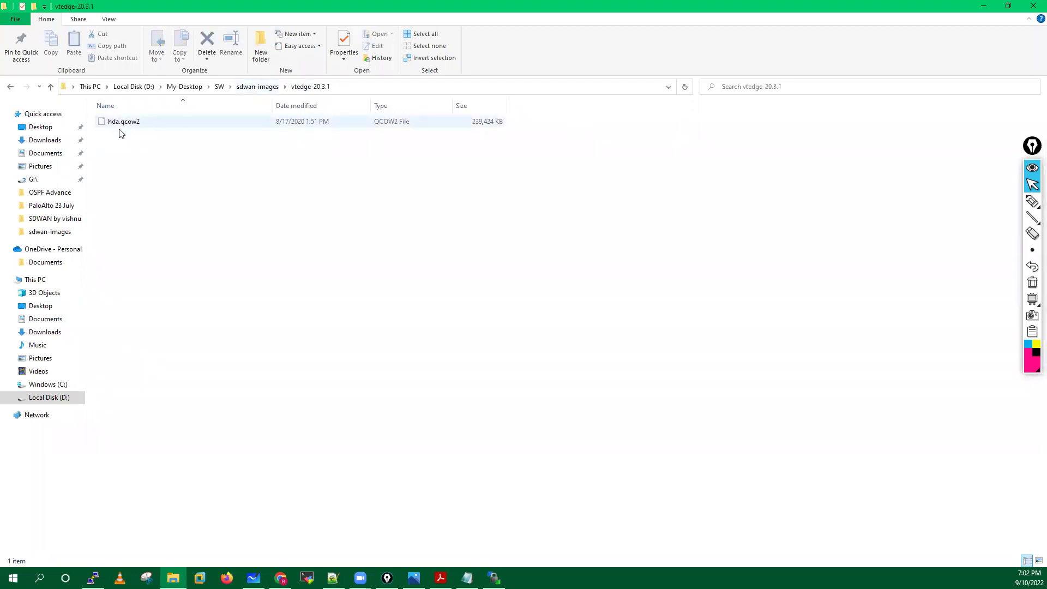
click(257, 87)
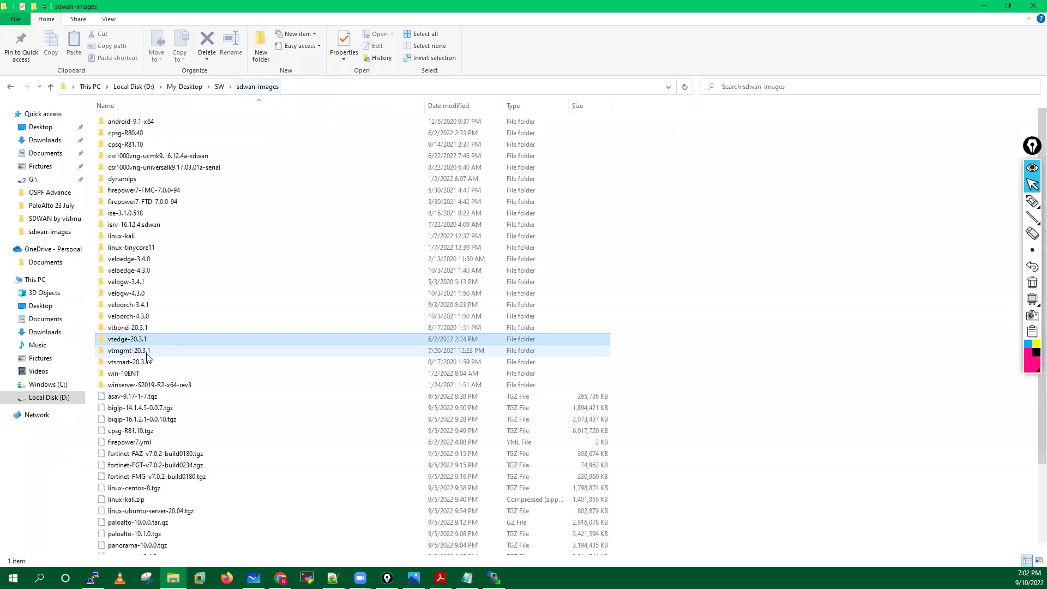
double_click(126, 350)
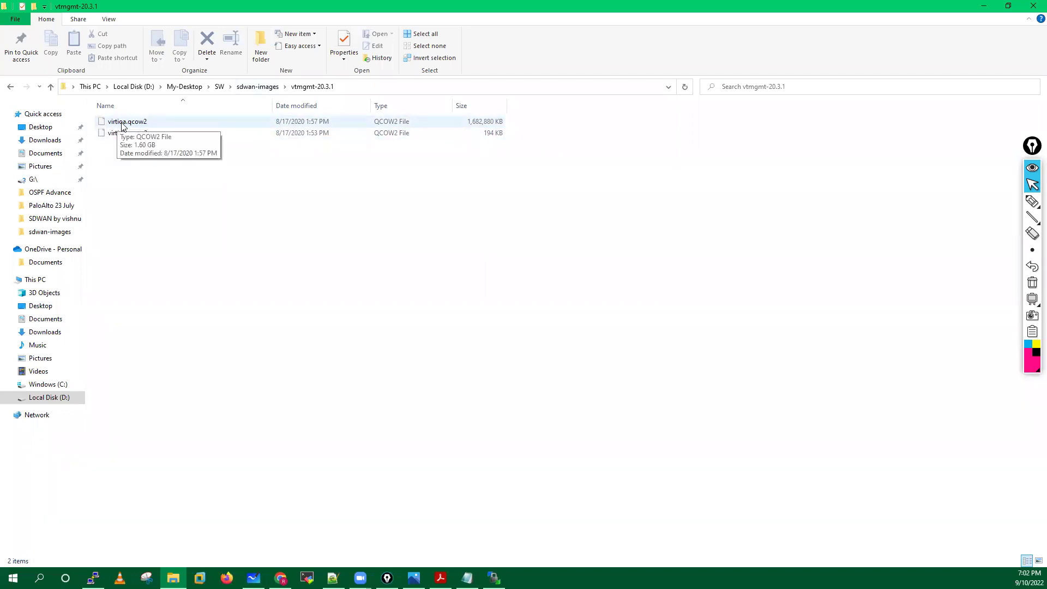
click(260, 87)
double_click(140, 340)
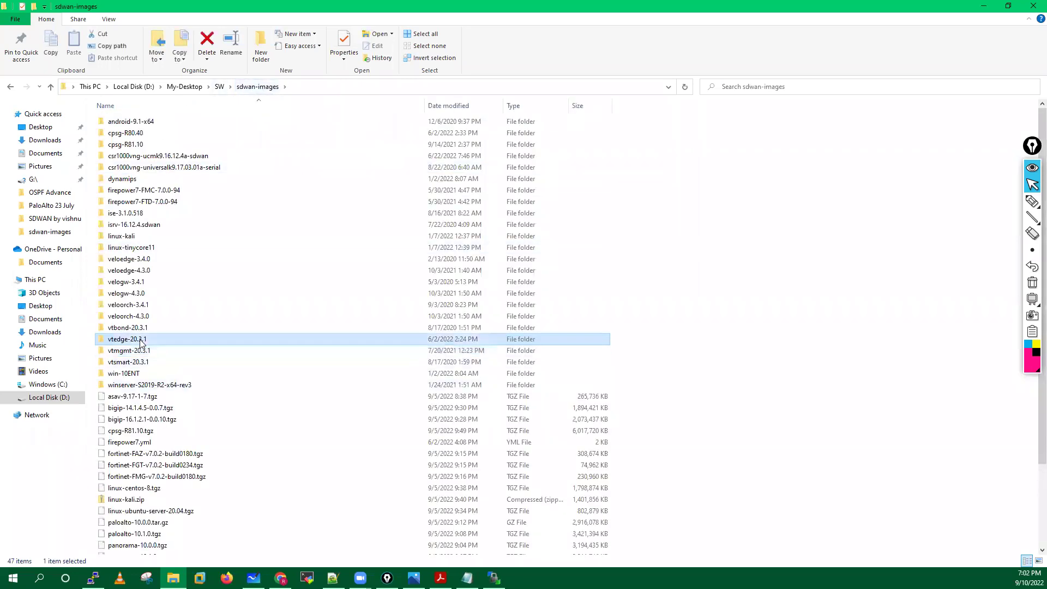
click(246, 87)
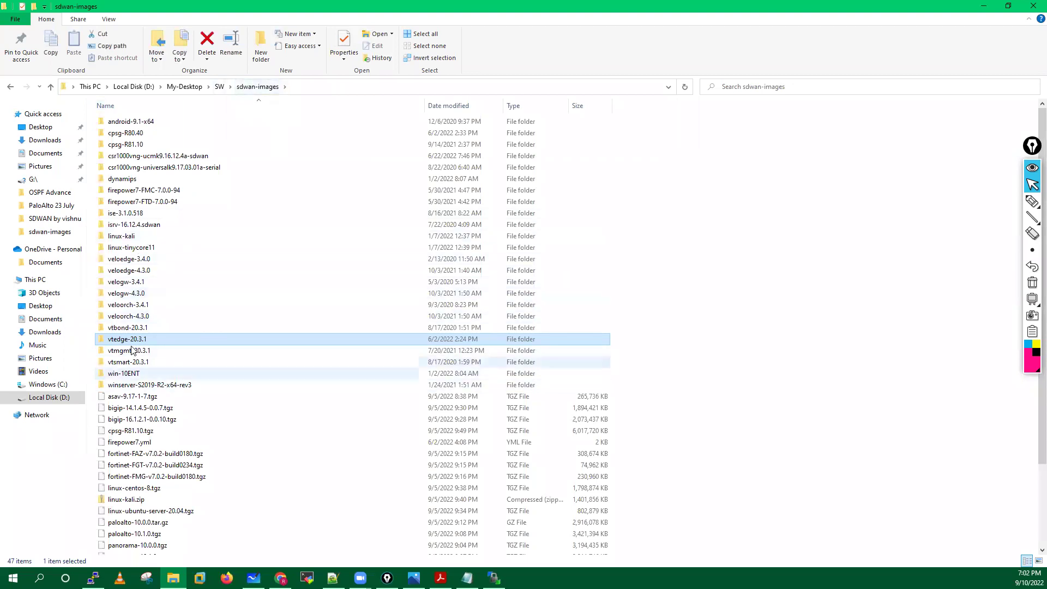
click(1031, 8)
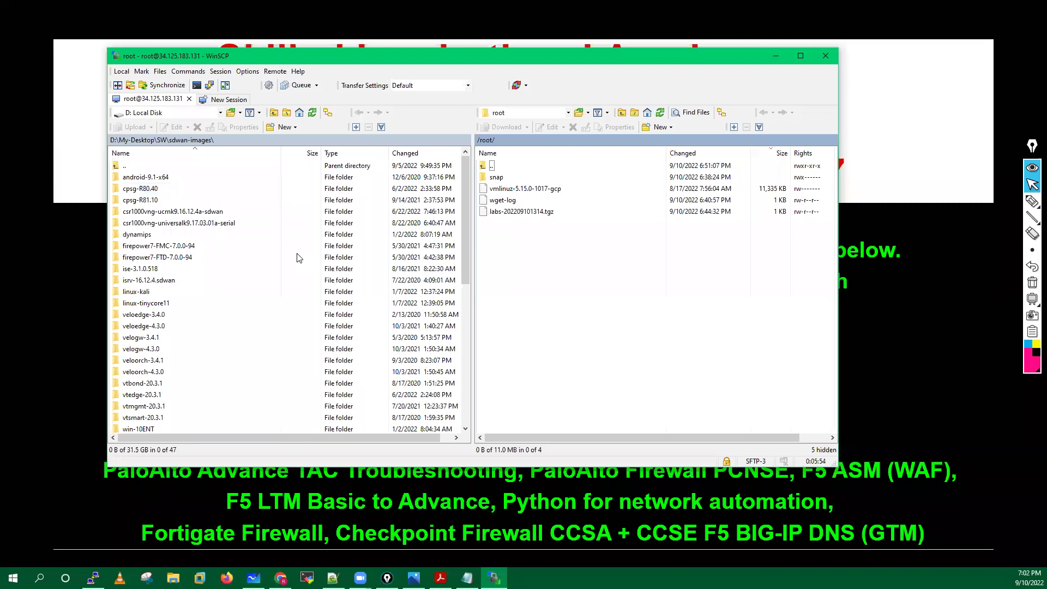
- Show the local dynamips folder with its c1710, c3725 and c7200 router images
click(136, 237)
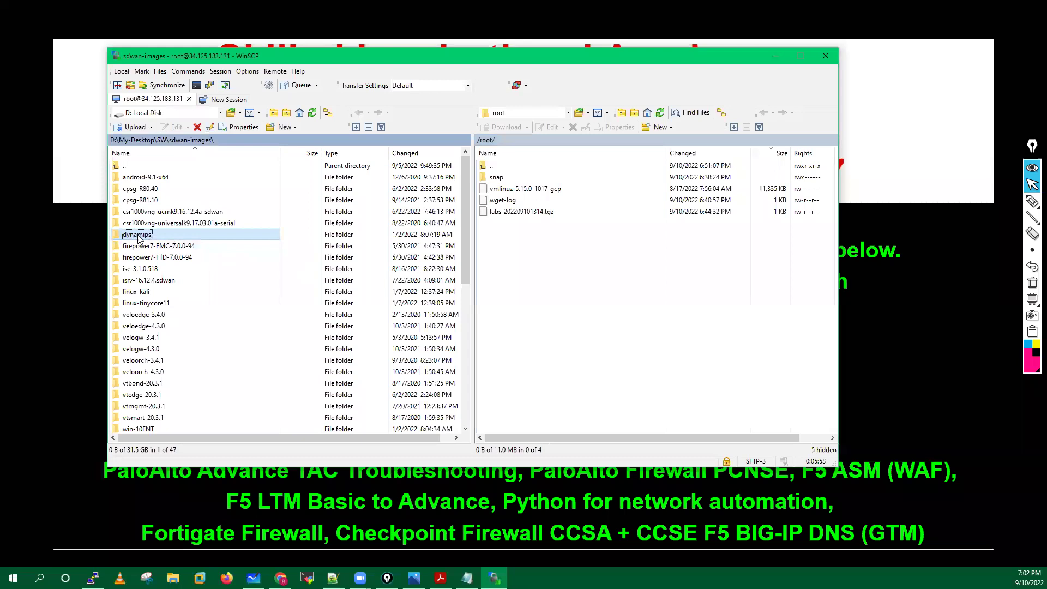
double_click(138, 238)
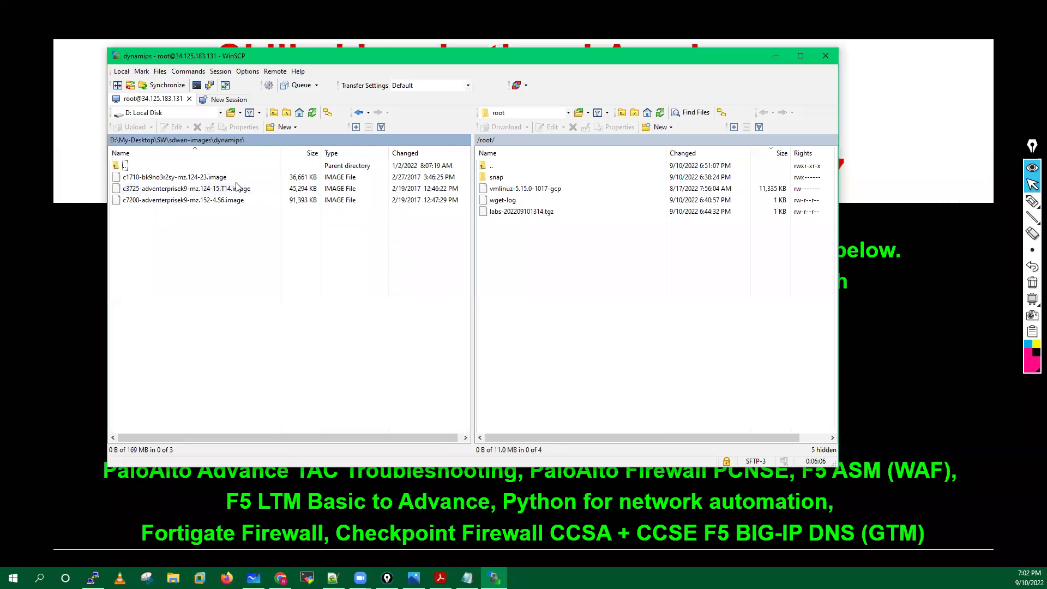
click(574, 140)
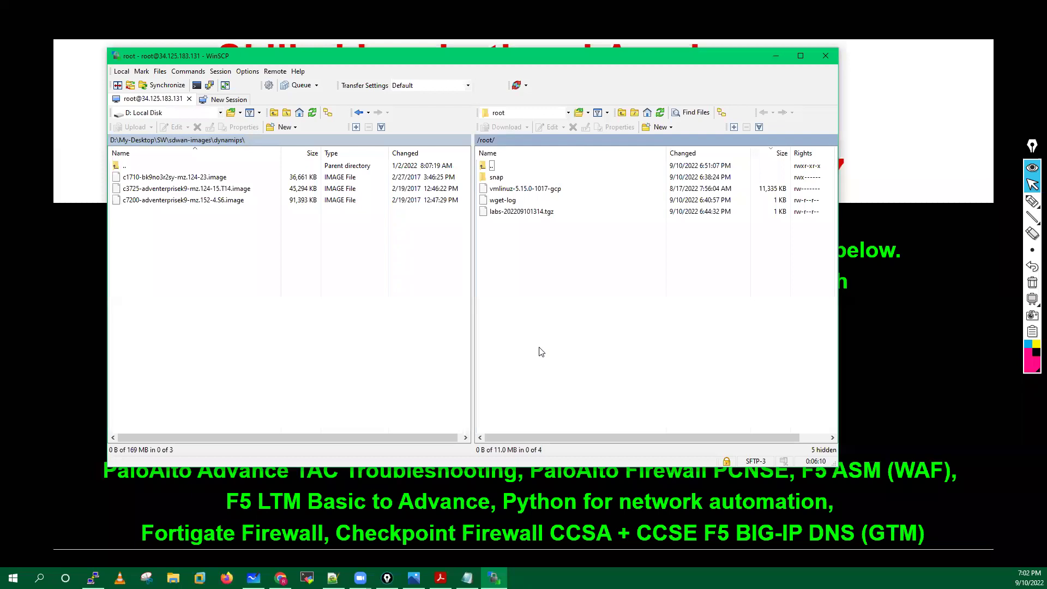
- Annotate the screen, labelling the server file list EVE-NG and the local side my pc
mouse_move(1032, 201)
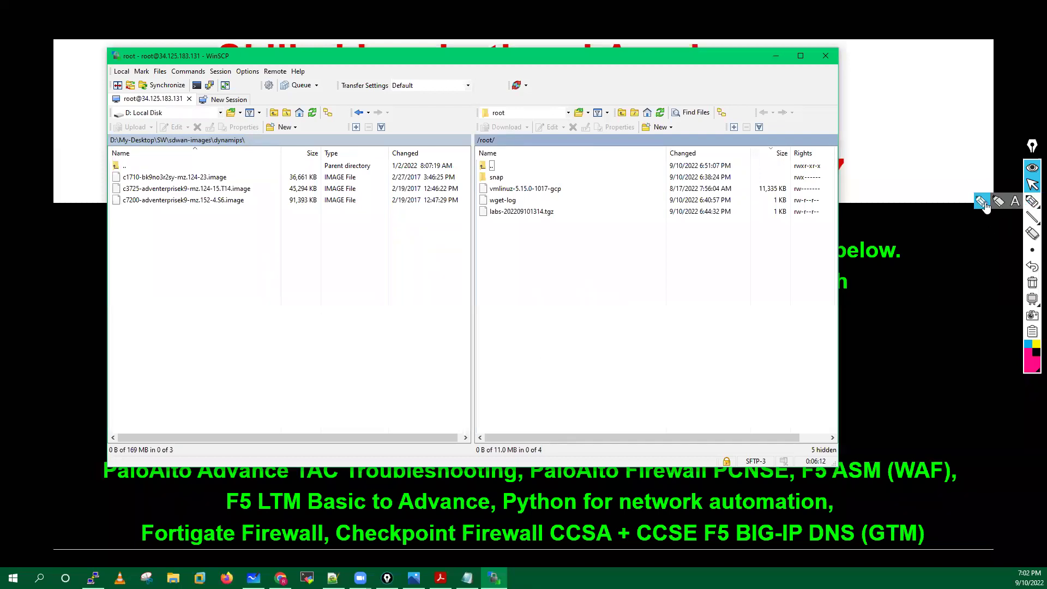
drag(574, 263, 566, 340)
drag(740, 263, 719, 335)
mouse_move(601, 276)
mouse_down()
mouse_move(601, 289)
mouse_move(620, 296)
mouse_move(669, 280)
mouse_move(695, 295)
mouse_up()
mouse_move(191, 279)
mouse_down()
mouse_move(194, 294)
mouse_move(234, 299)
mouse_move(259, 275)
mouse_move(289, 275)
mouse_up()
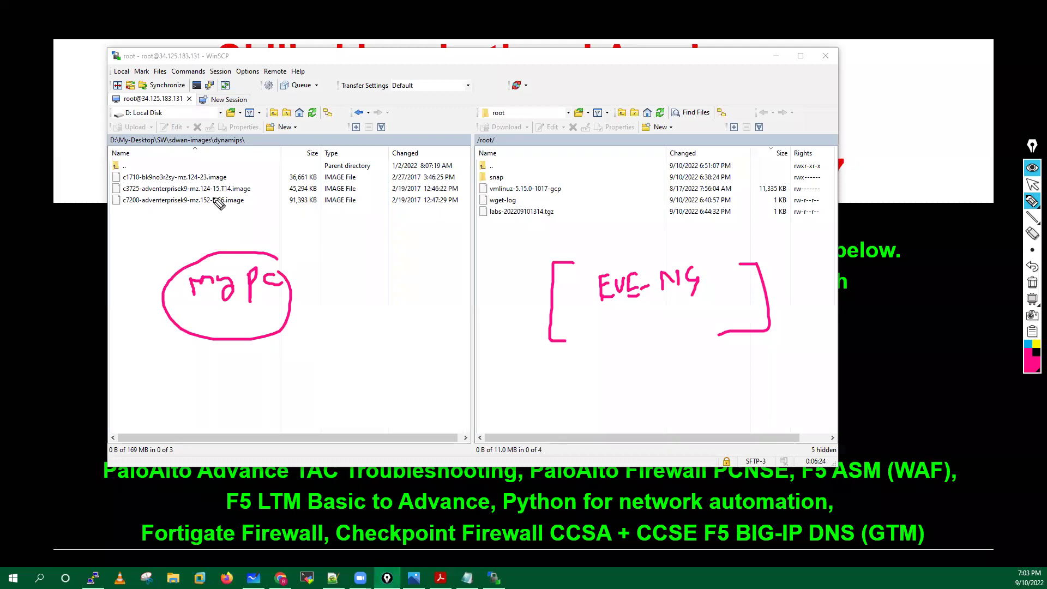
mouse_move(181, 159)
mouse_down()
mouse_move(109, 268)
mouse_move(154, 318)
mouse_up()
drag(507, 244, 530, 312)
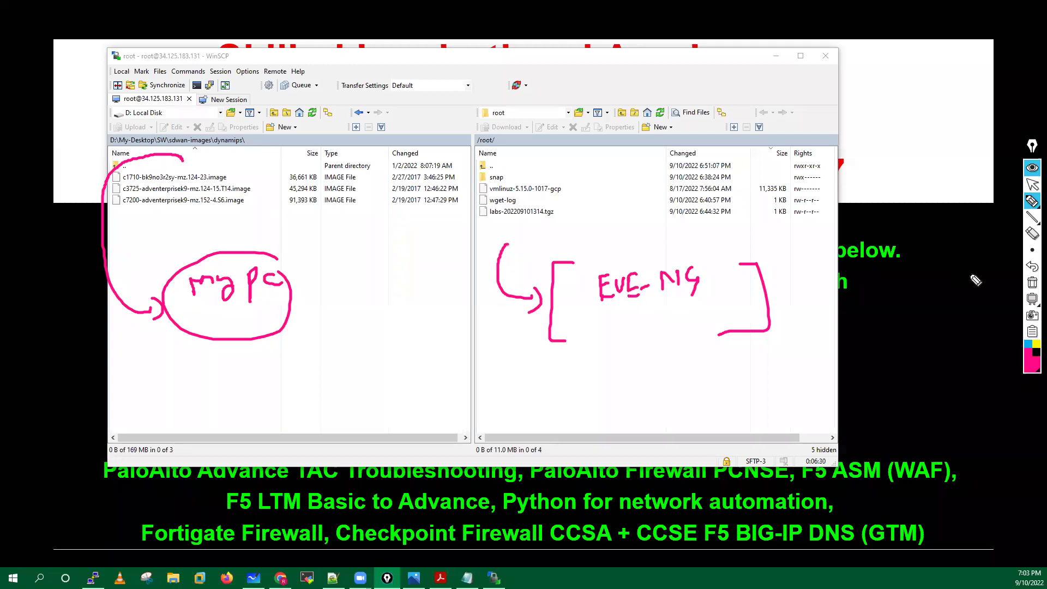
- Navigate the server pane to /opt/unetlab/addons/dynamips after clearing the drawings
click(1032, 284)
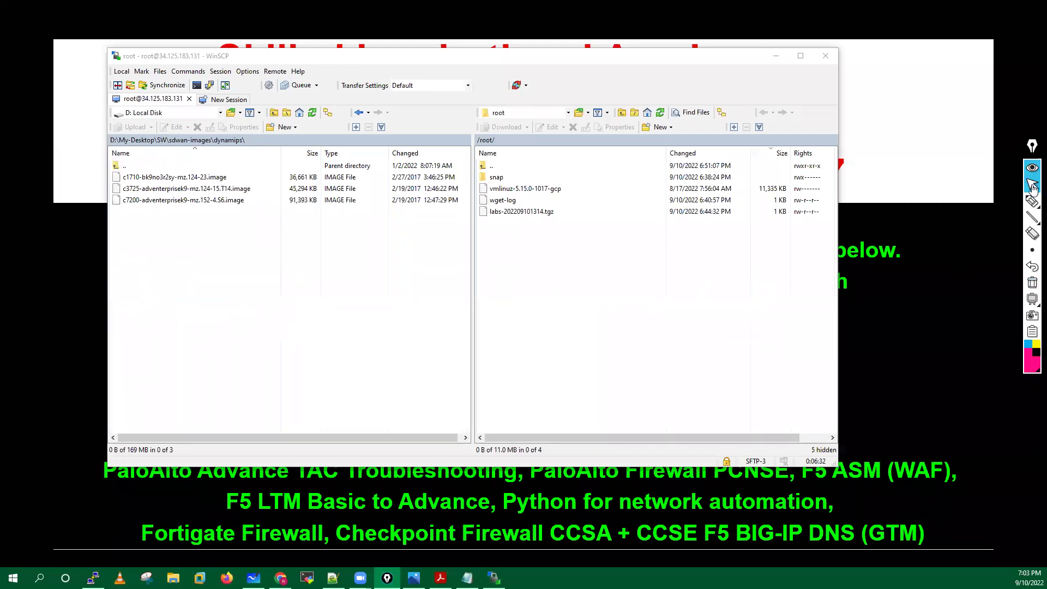
click(568, 113)
click(517, 129)
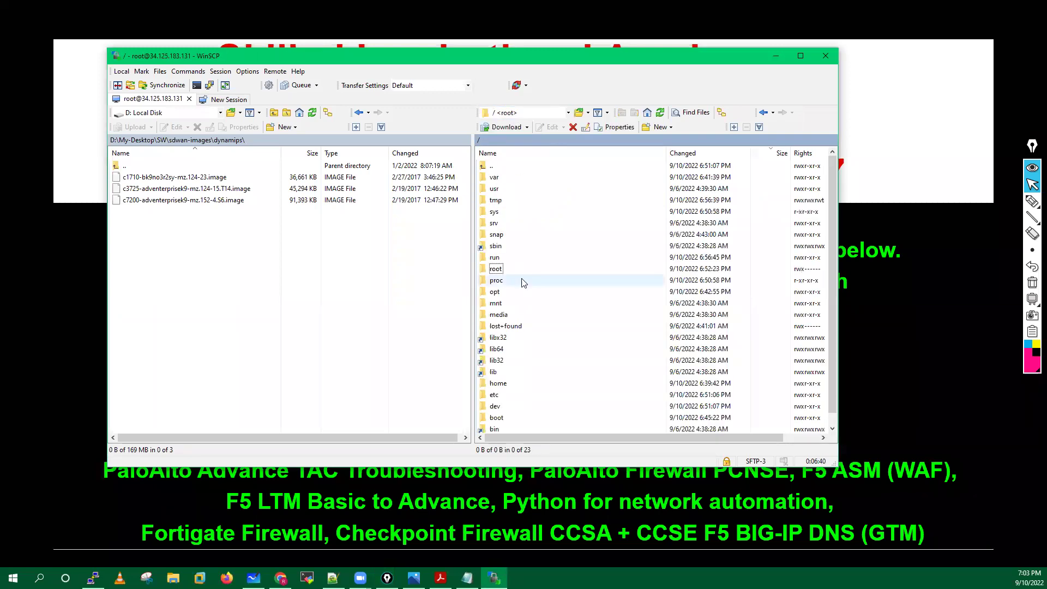
double_click(496, 292)
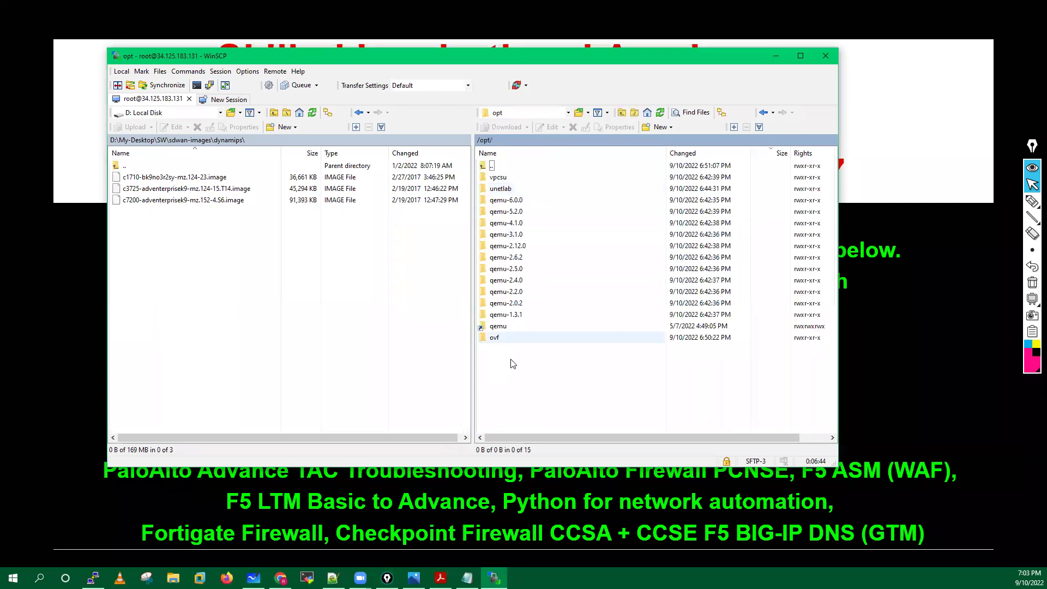
double_click(500, 190)
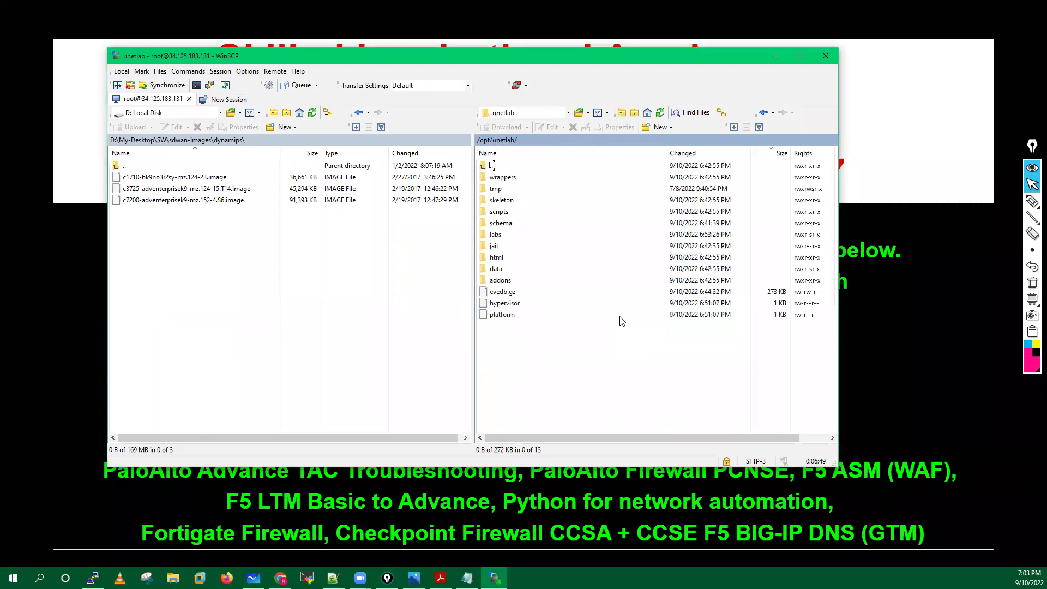
double_click(500, 280)
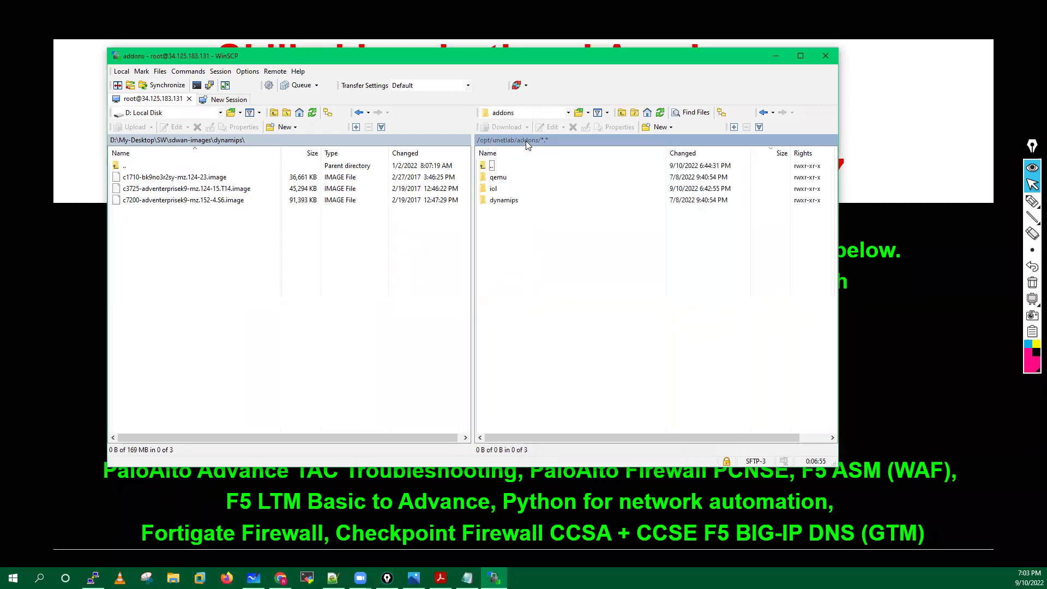
double_click(501, 202)
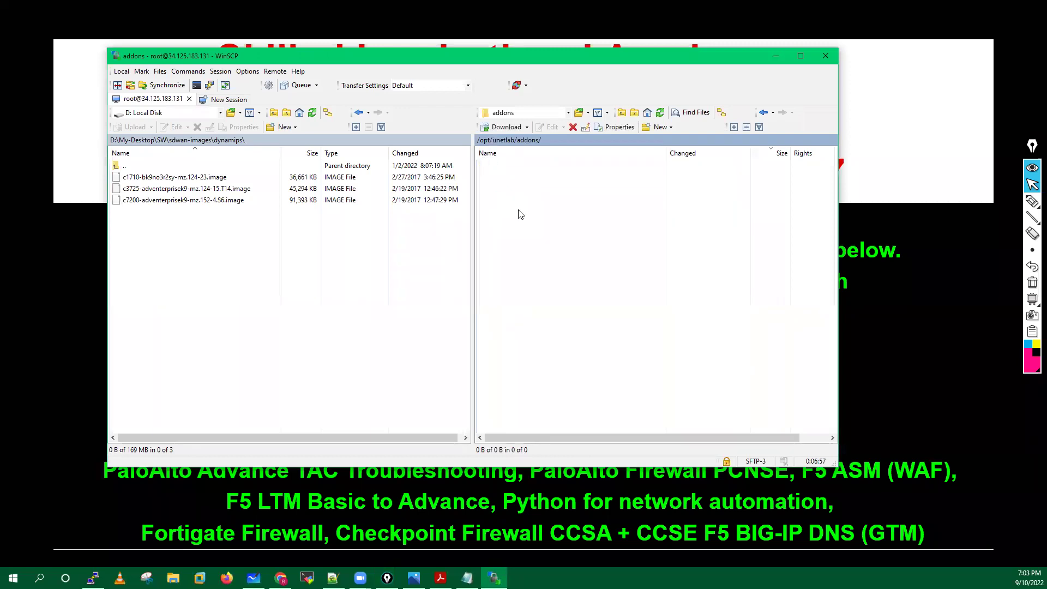
- Upload the c3725-adventerprisek9-mz.124-15.T14.image file to the server with F5
click(170, 190)
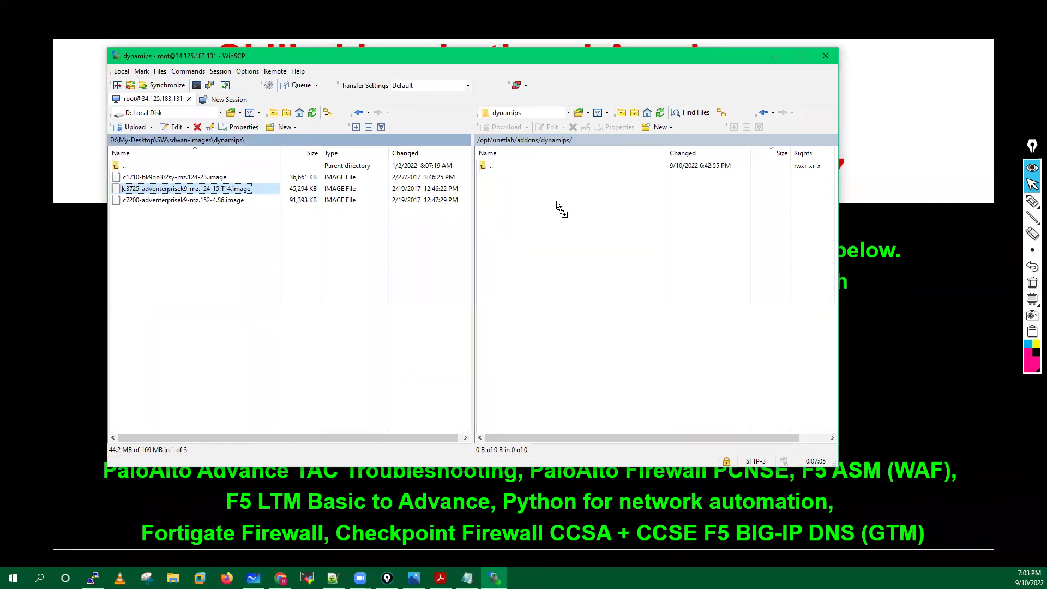
key(F5)
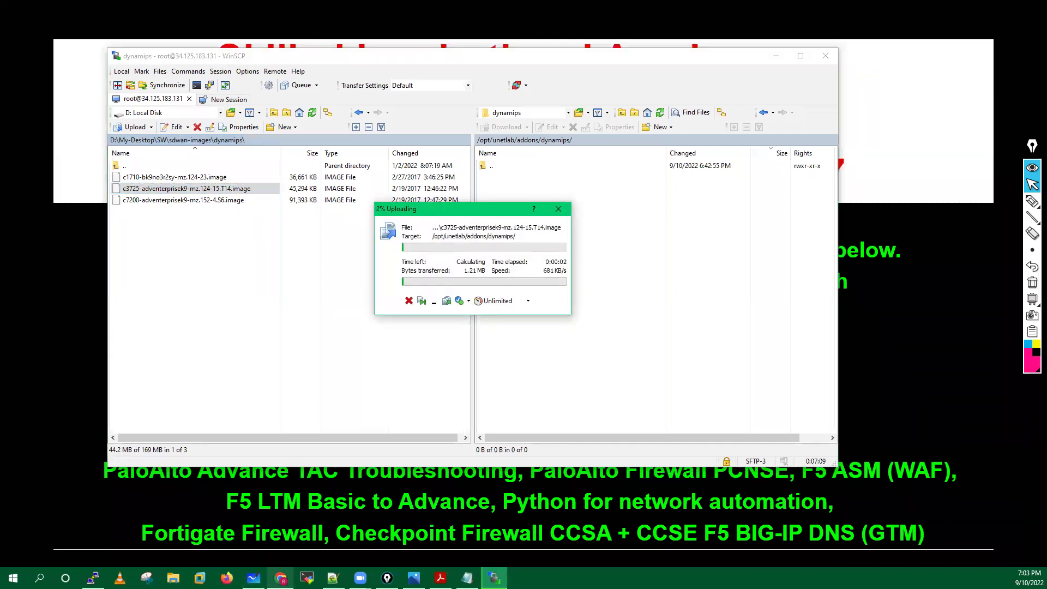
key(alt+Tab)
- Review the Drive dynamips folder's router images, close Downloads, and return to WinSCP
key(ctrl+shift+Tab)
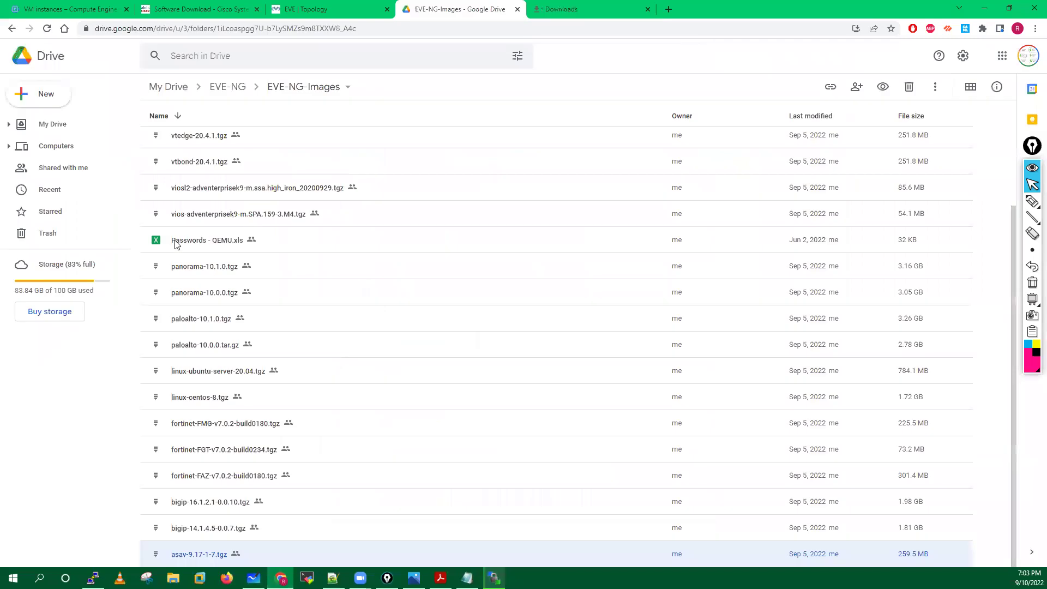
scroll(260, 209, up, 3)
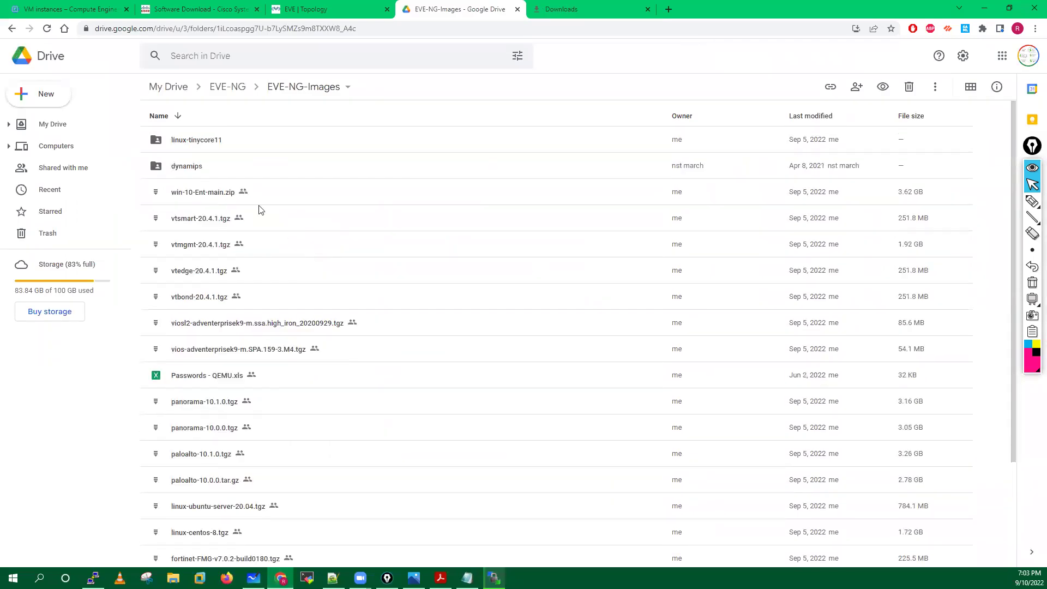
double_click(191, 170)
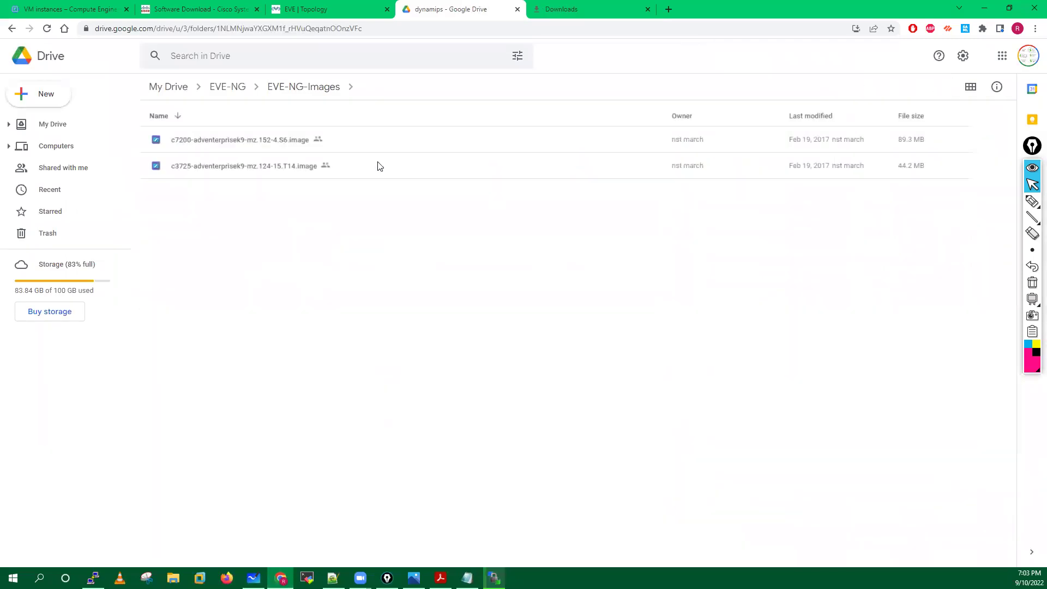
click(318, 87)
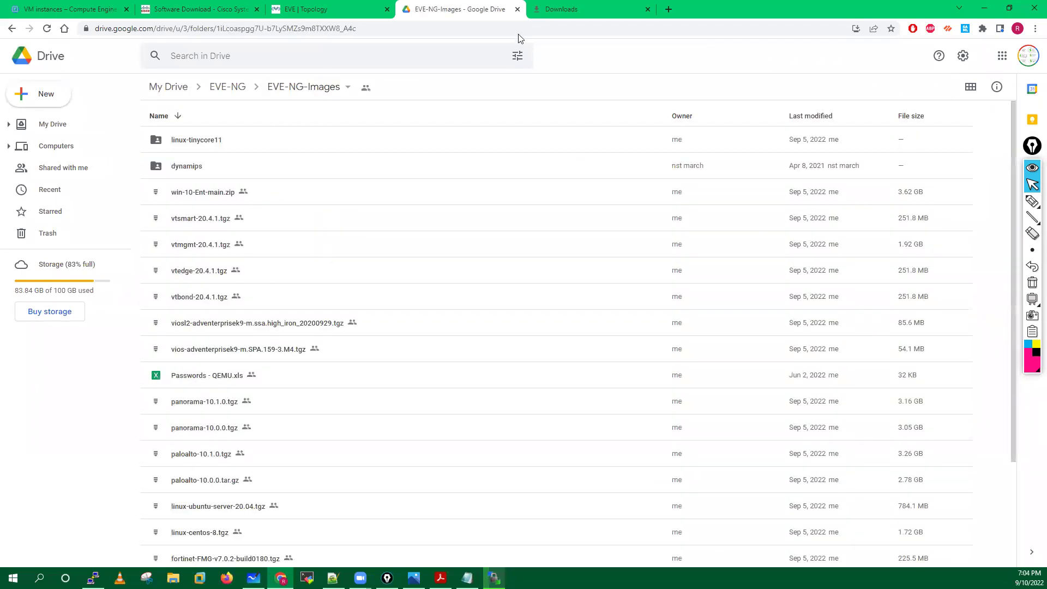
click(648, 10)
click(494, 578)
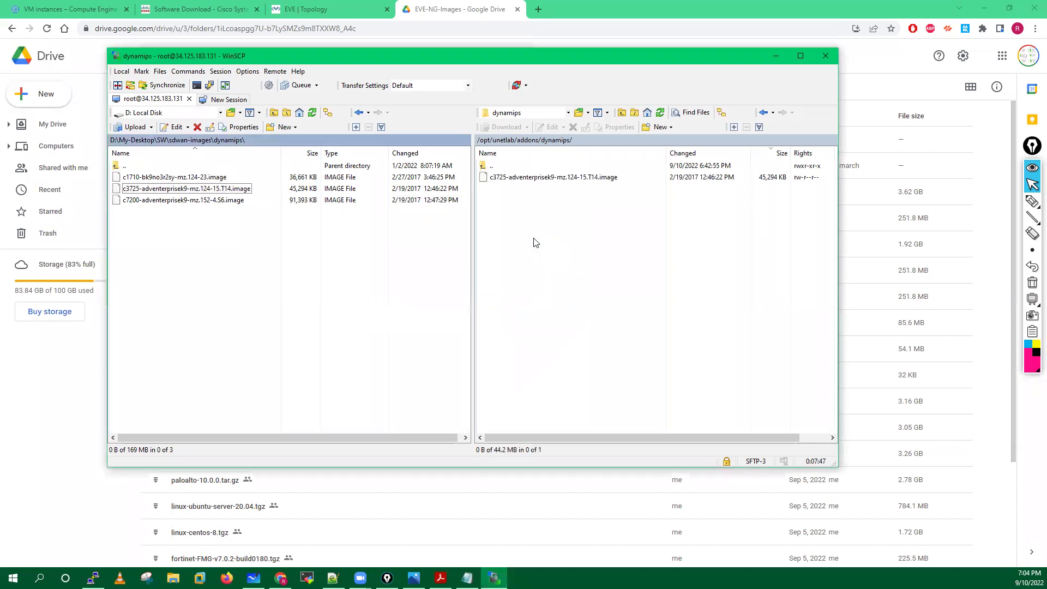
- Open /opt/unetlab/addons/qemu on the server opposite the local sdwan-images folder
click(763, 113)
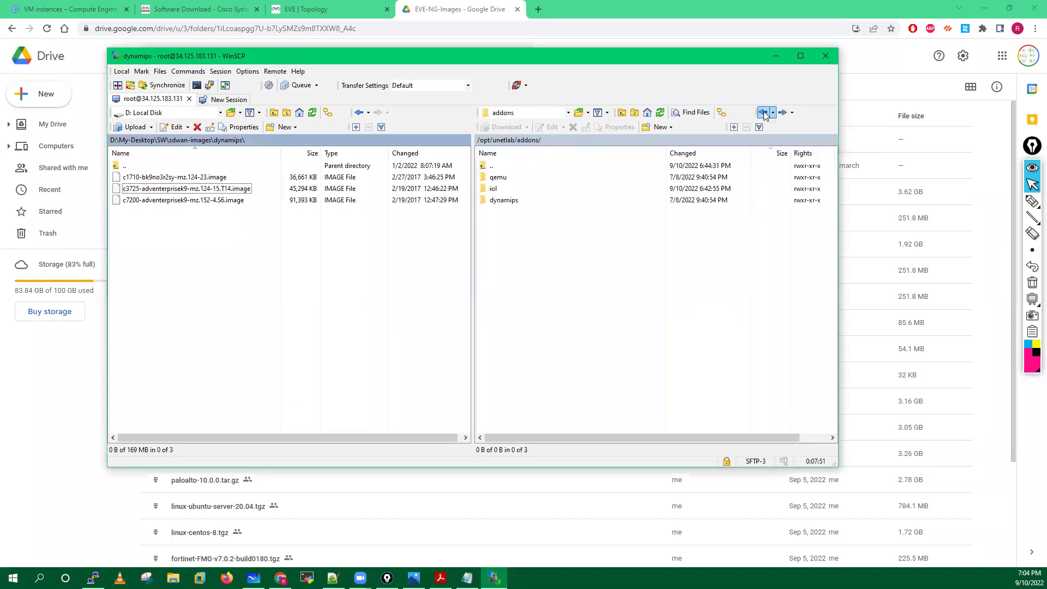
double_click(497, 177)
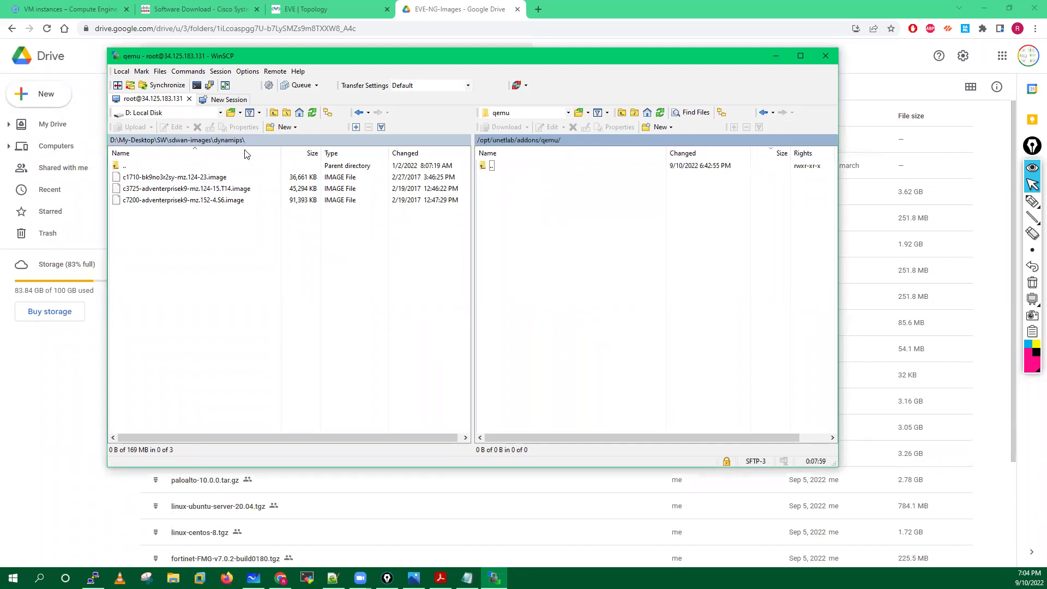
click(359, 113)
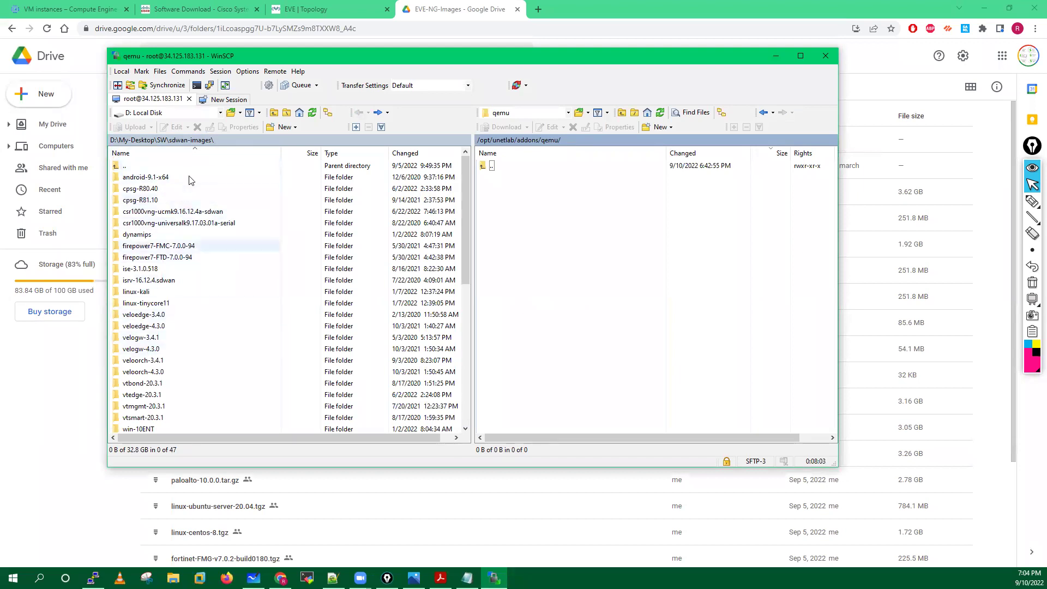
scroll(162, 308, down, 8)
scroll(152, 313, up, 5)
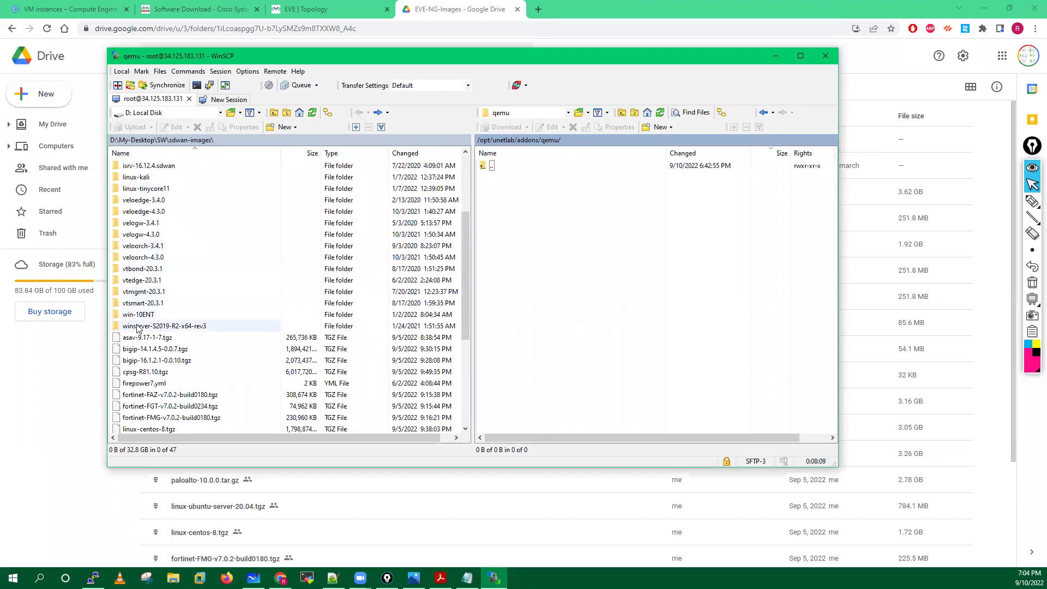
- Select vtbond, vtedge, vtmgmt, vtsmart, win-10ENT and the csr1000vng serial image folders
click(138, 270)
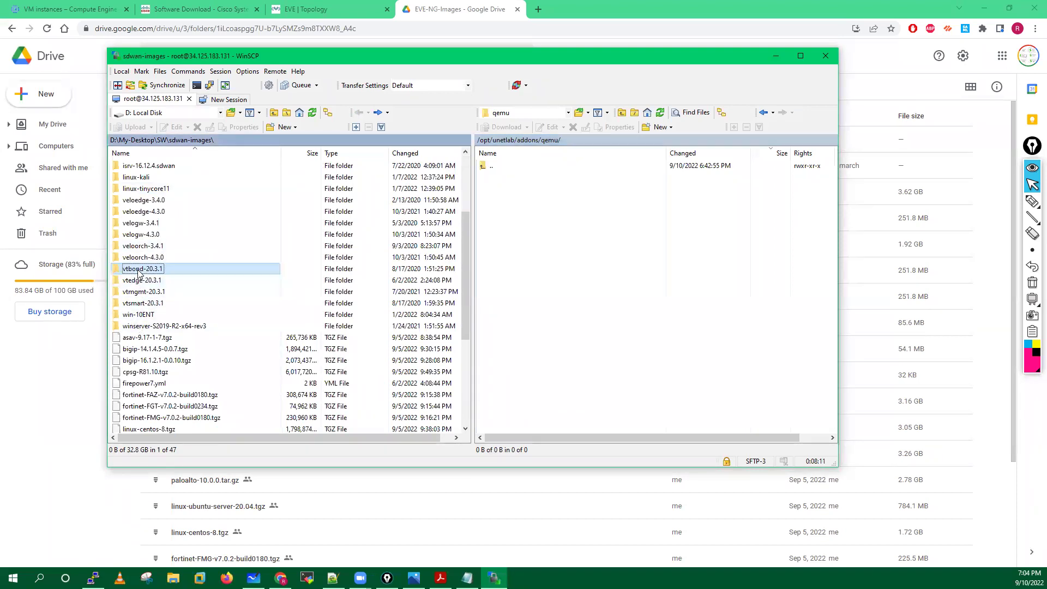
shift+click(145, 281)
shift+click(145, 293)
shift+click(145, 303)
shift+click(137, 315)
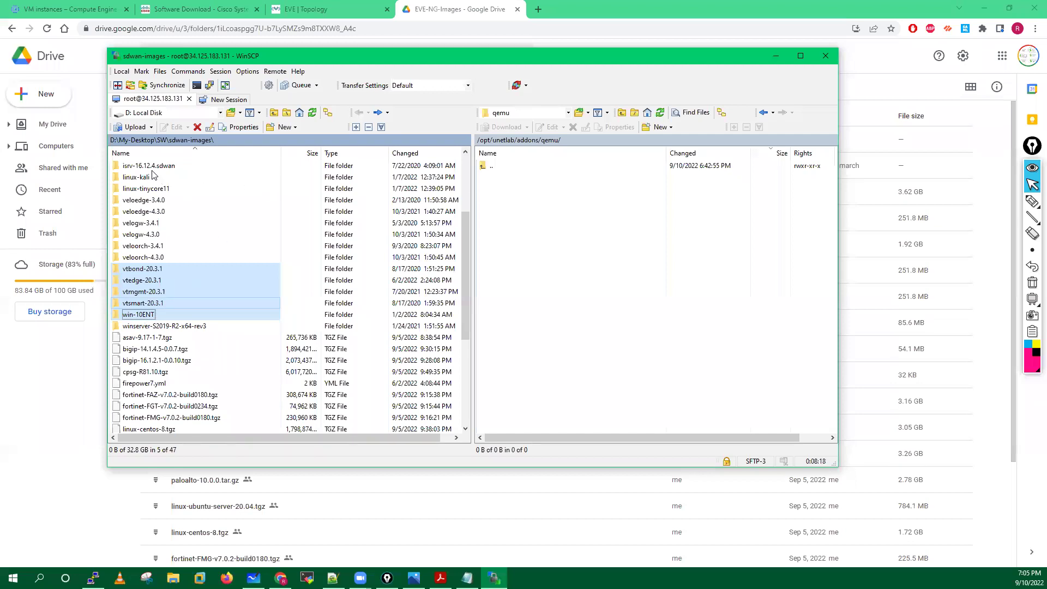
drag(466, 251, 469, 205)
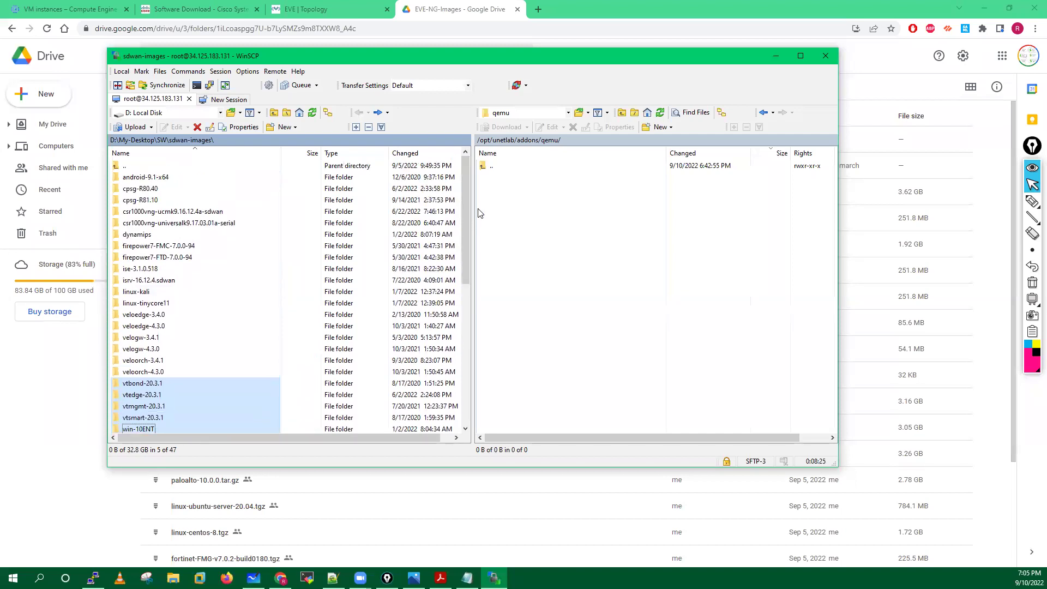
ctrl+click(169, 224)
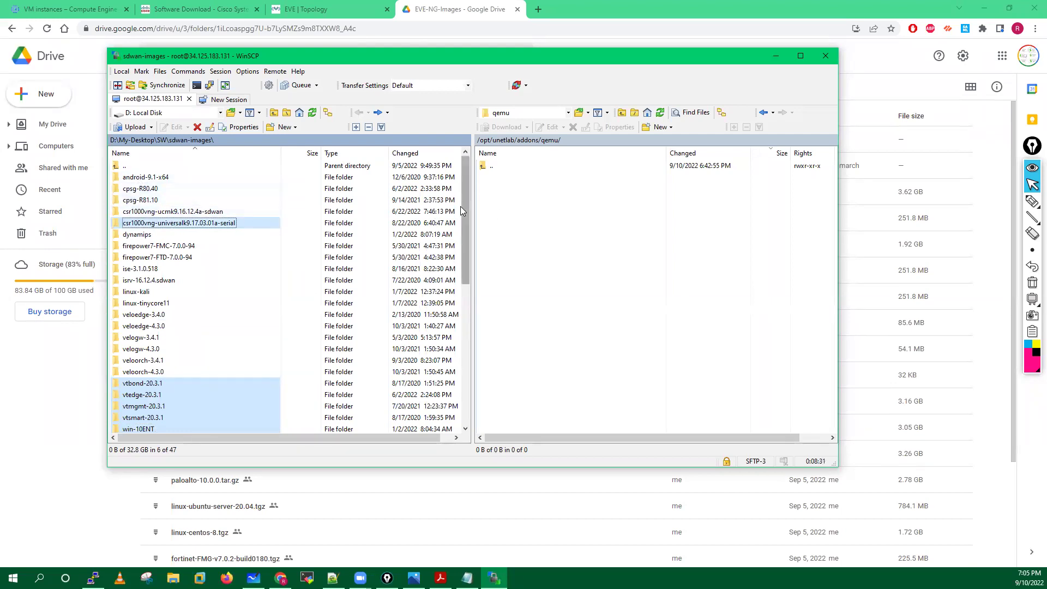
drag(465, 211, 468, 325)
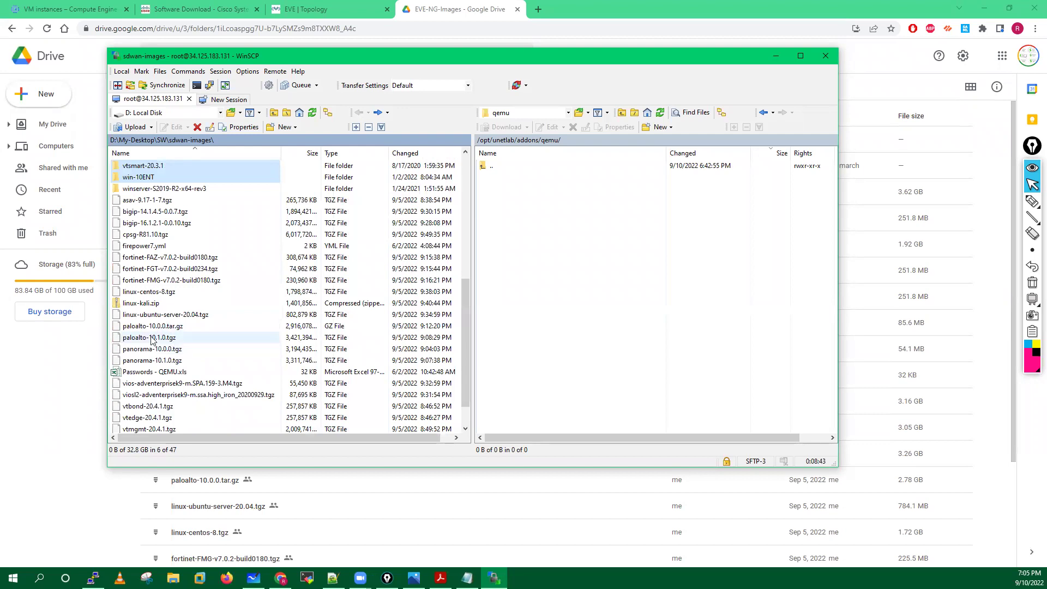
drag(464, 362, 469, 291)
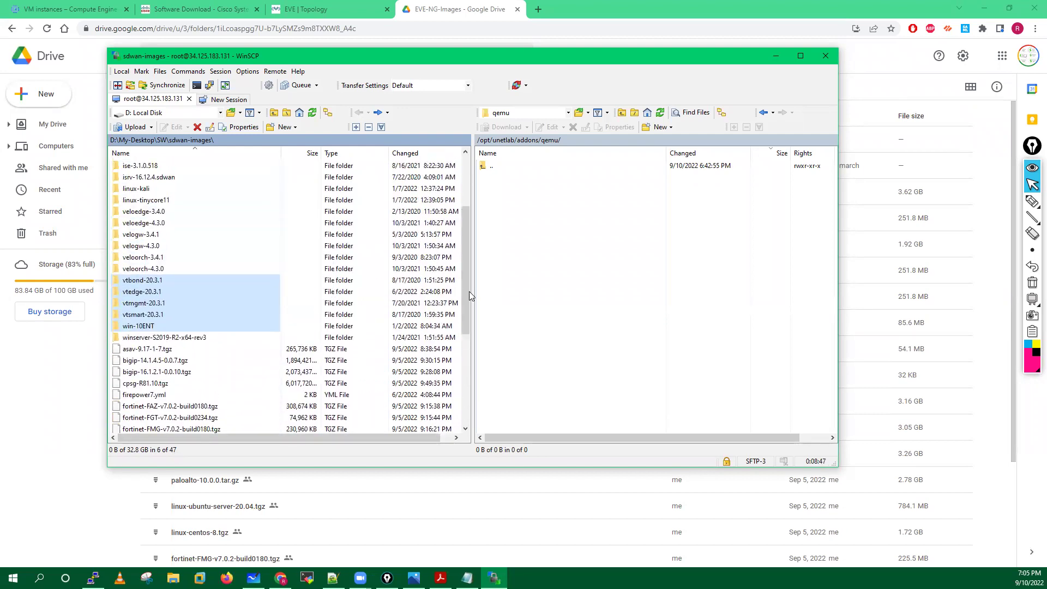
scroll(467, 283, up, 2)
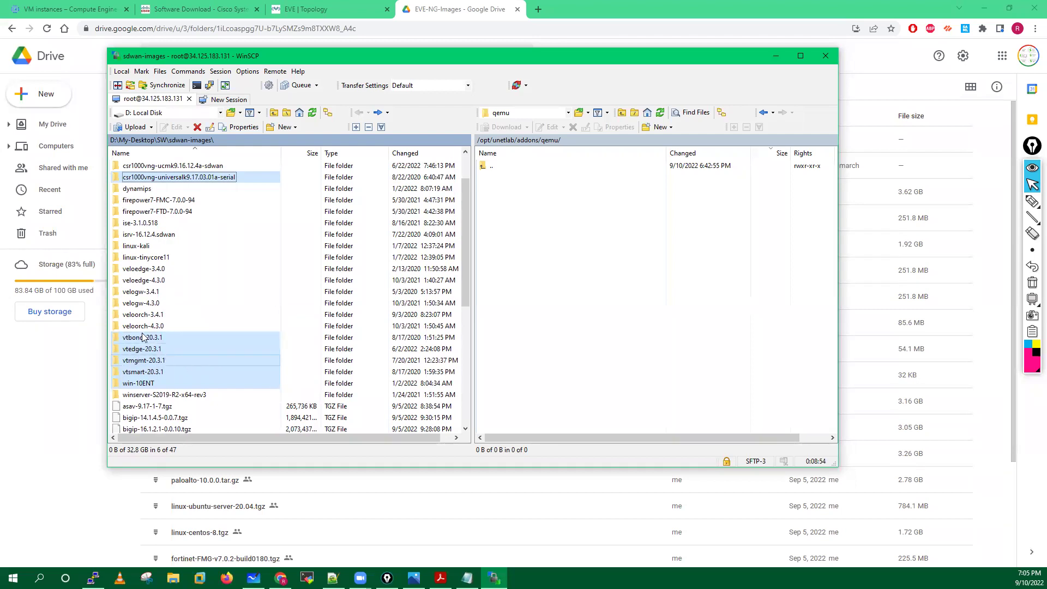
- Drag the selected folders into the server's qemu folder and annotate the 30-40 min estimate
drag(144, 360, 615, 334)
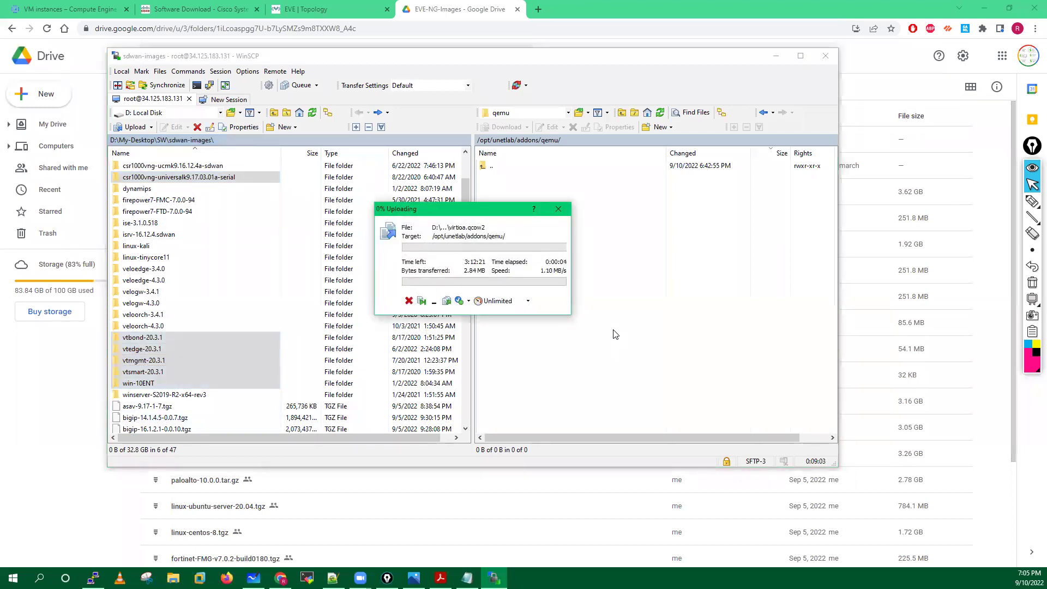
mouse_move(1032, 203)
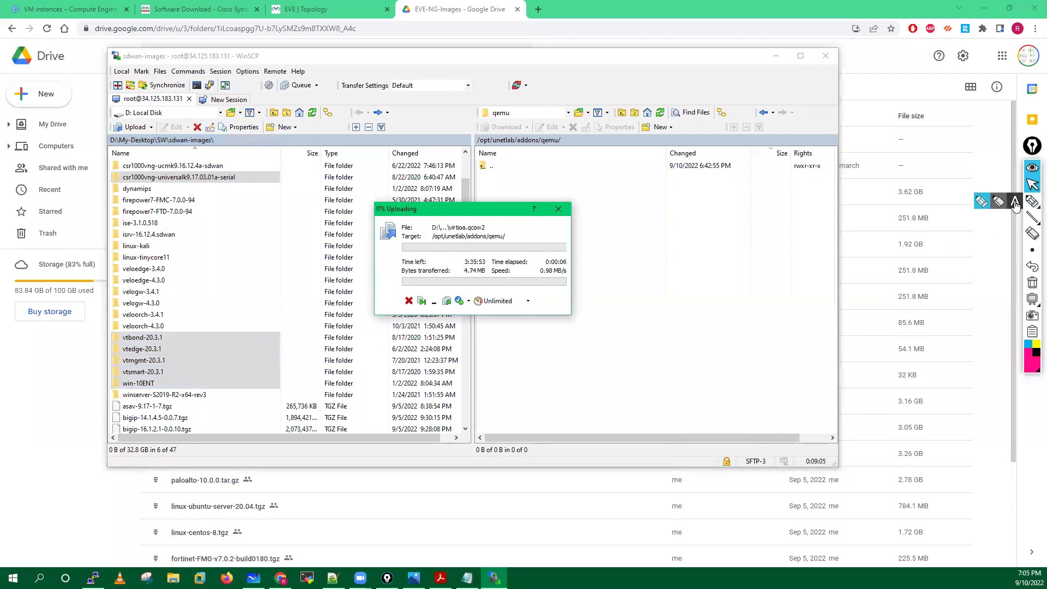
click(981, 202)
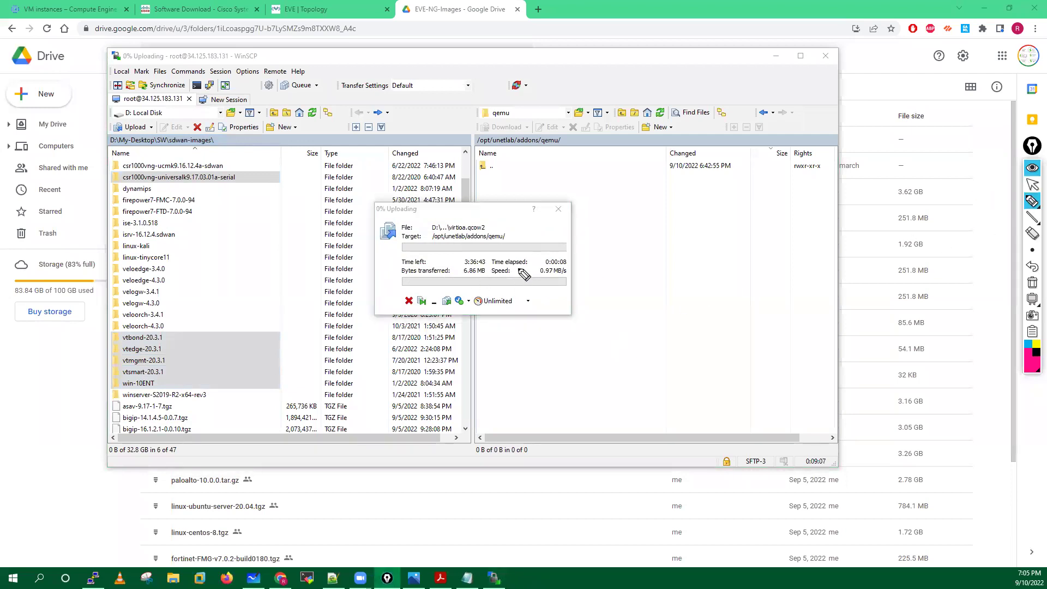
mouse_move(486, 267)
mouse_down()
mouse_move(460, 265)
mouse_move(466, 256)
mouse_up()
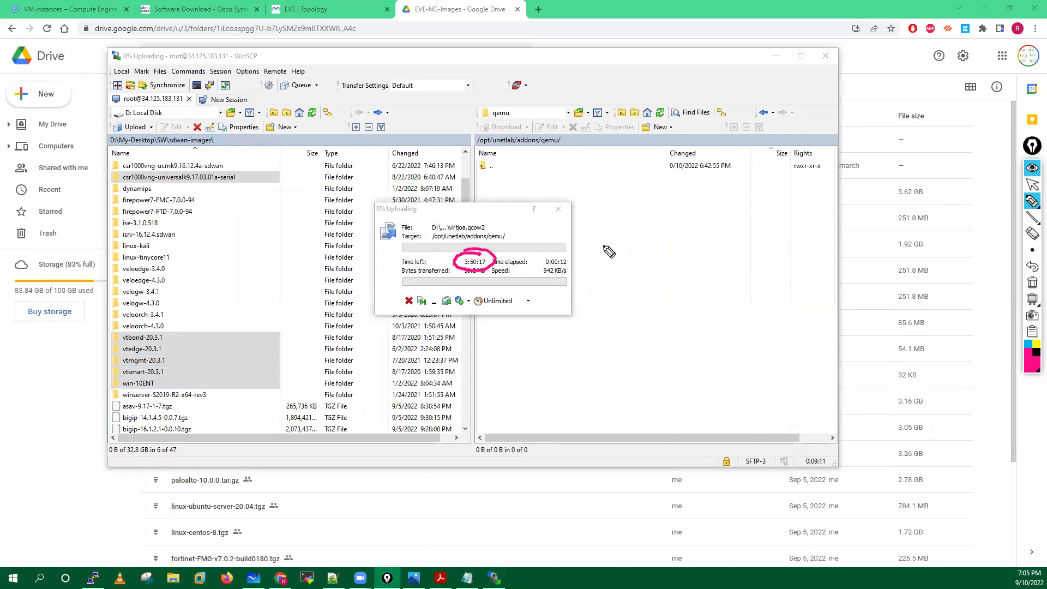
mouse_move(565, 233)
mouse_down()
mouse_move(589, 234)
mouse_move(570, 246)
mouse_up()
mouse_move(627, 221)
mouse_down()
mouse_move(636, 227)
mouse_move(627, 238)
mouse_up()
drag(646, 225, 698, 228)
mouse_move(693, 213)
mouse_down()
mouse_move(693, 234)
mouse_move(709, 217)
mouse_move(777, 219)
mouse_move(693, 288)
mouse_up()
drag(776, 175, 703, 288)
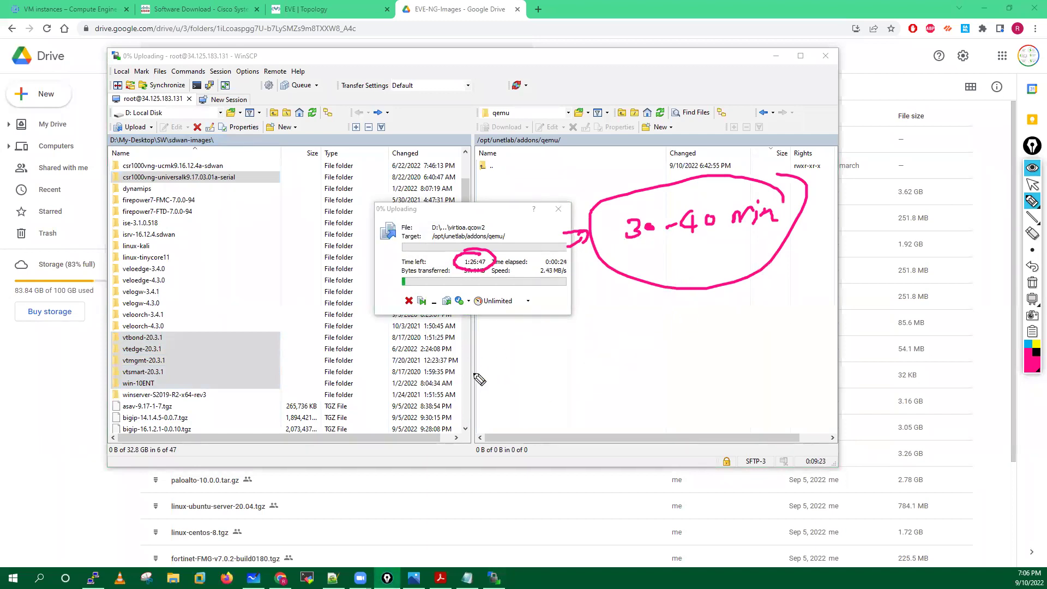
- Draw an arrow from the local folders to the server, then clear annotations
click(253, 352)
mouse_move(253, 355)
mouse_down()
mouse_move(642, 376)
mouse_move(626, 381)
mouse_up()
drag(237, 379, 491, 399)
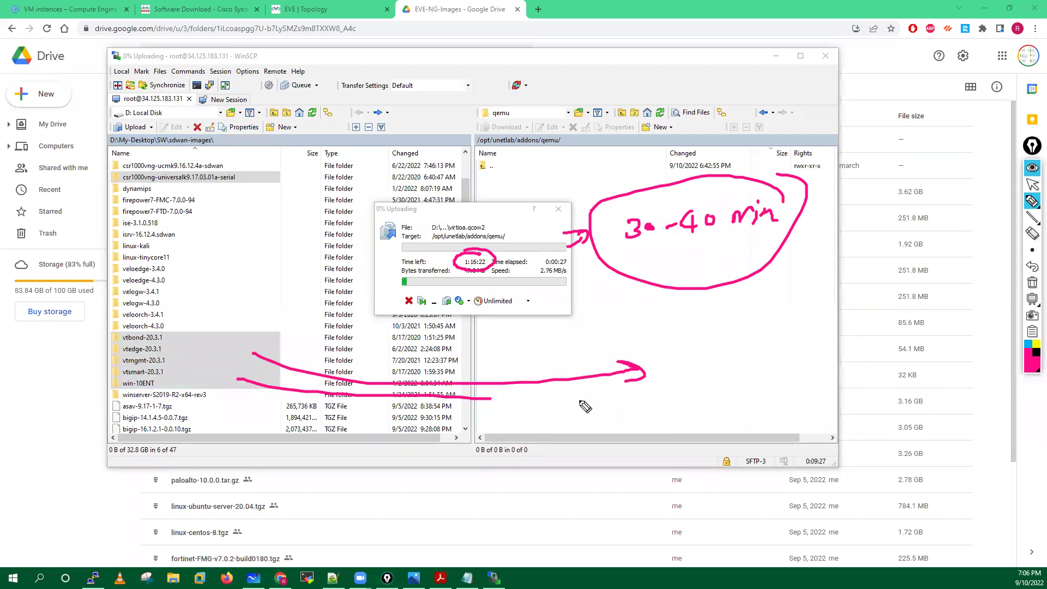
click(1032, 283)
click(1032, 185)
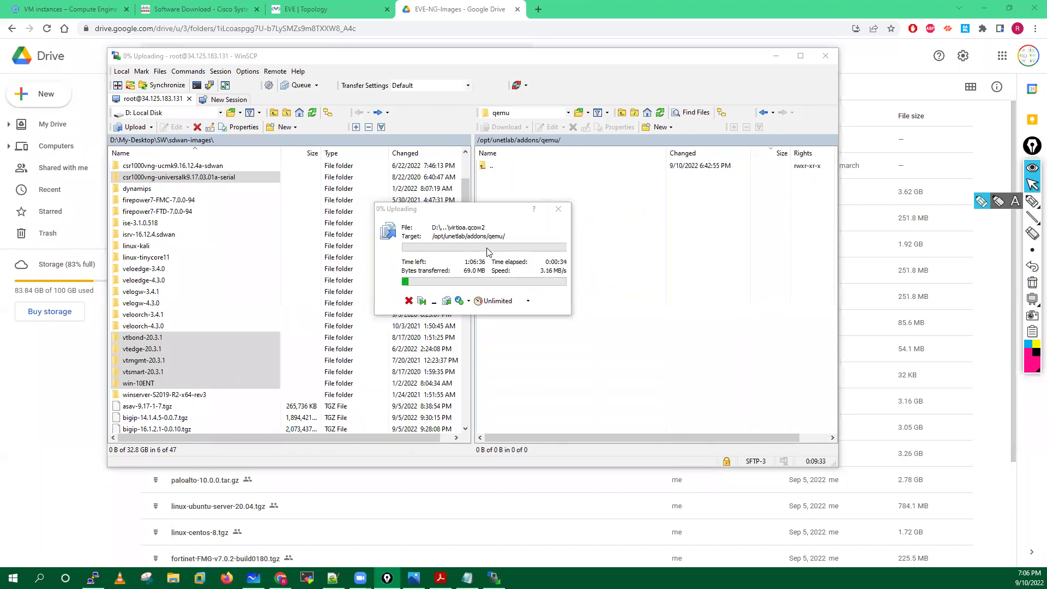
click(465, 271)
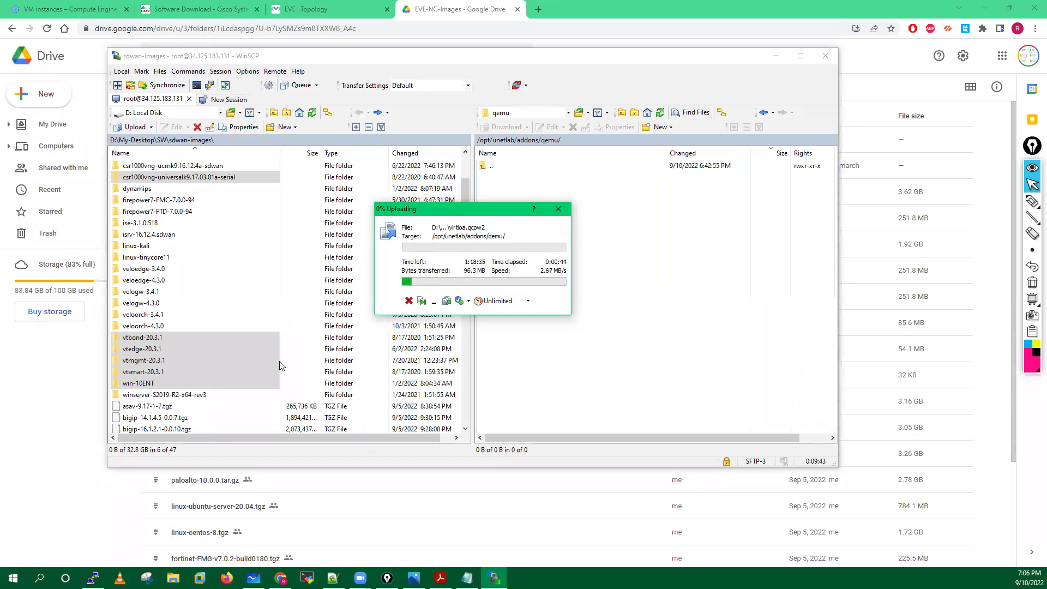
click(173, 577)
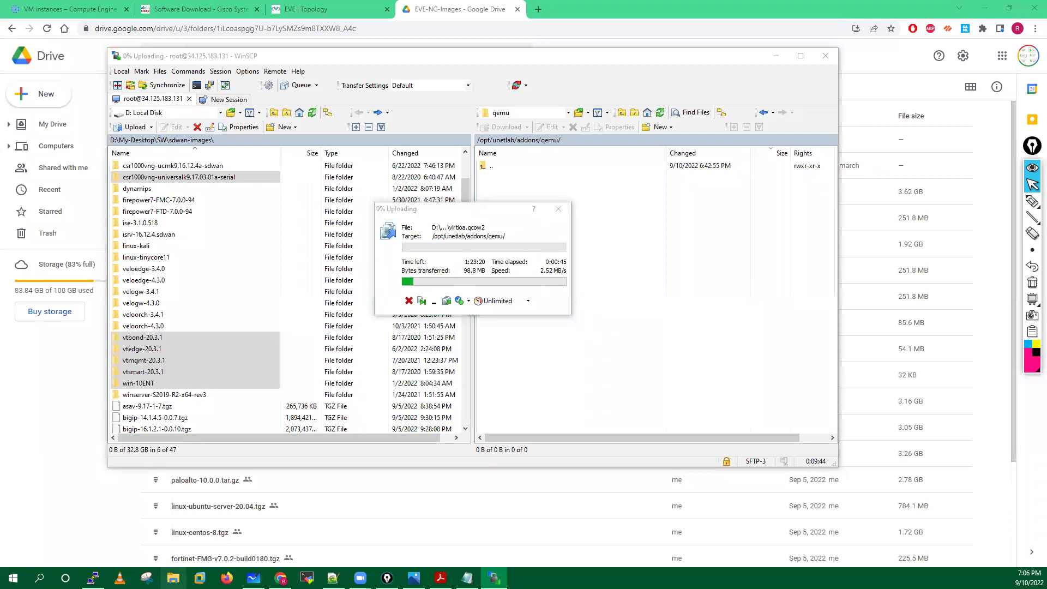
- Open sdwan-images and locate the vtbond-20.4.1.tgz archive
double_click(276, 173)
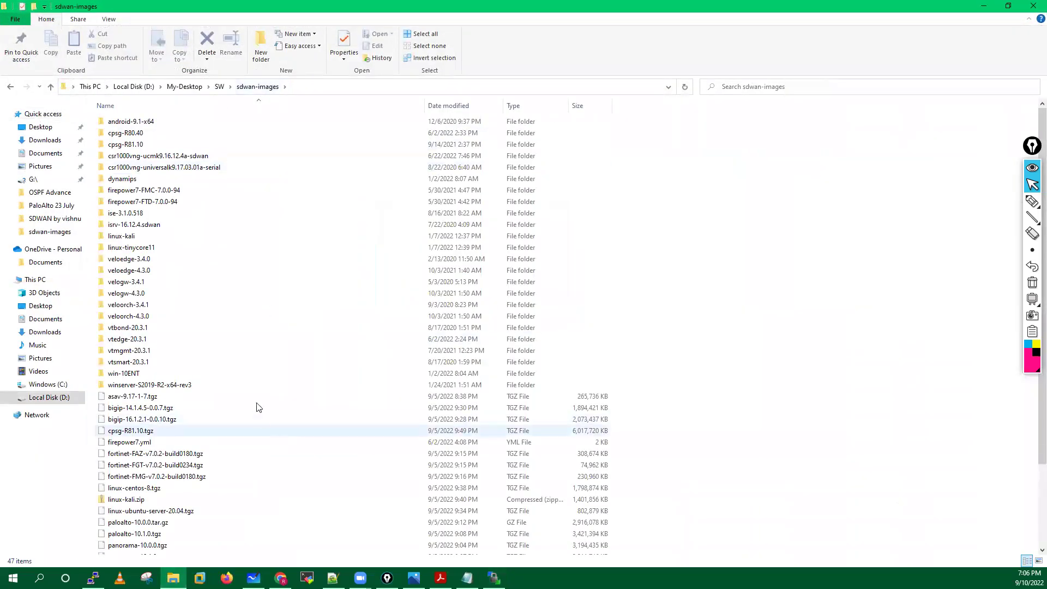
scroll(257, 405, down, 3)
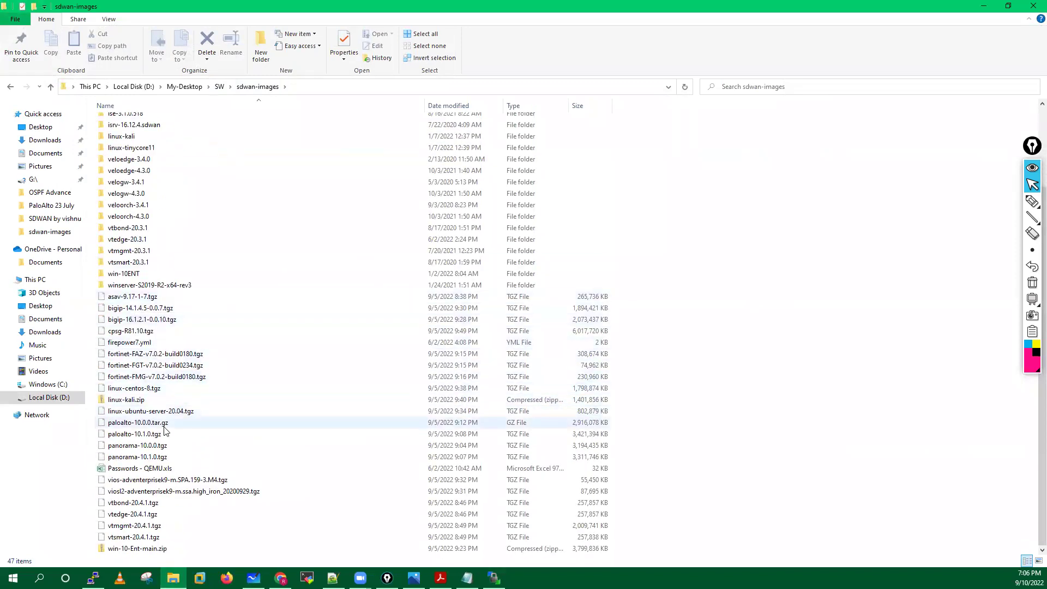
scroll(213, 425, up, 2)
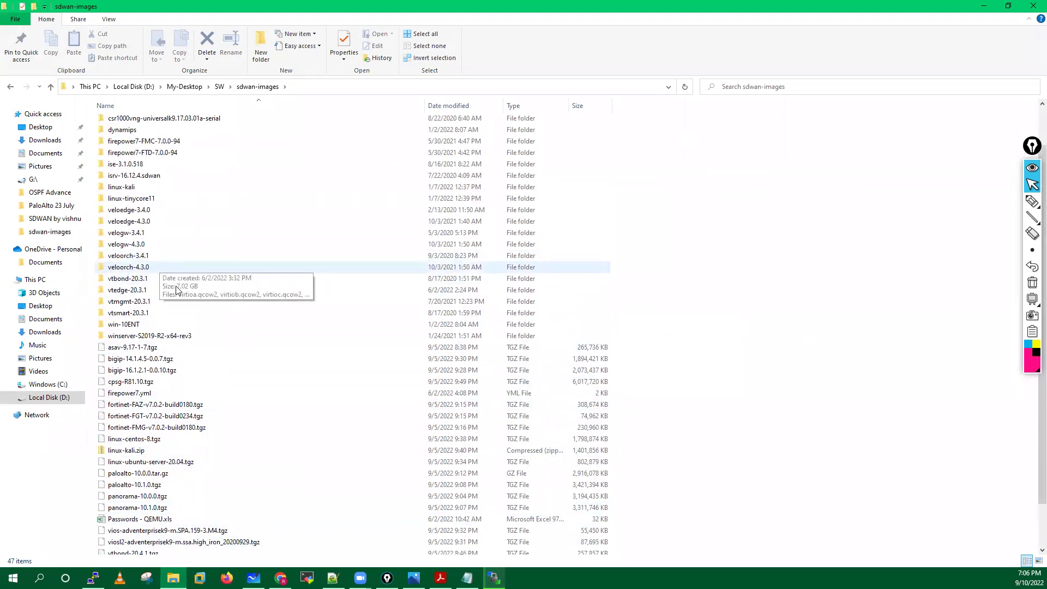
click(153, 302)
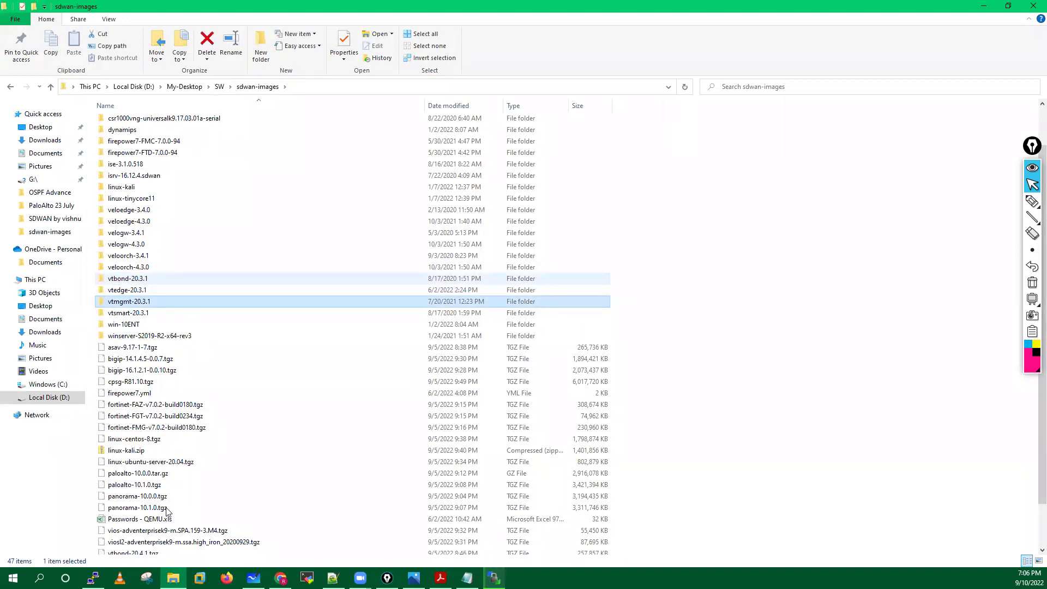
scroll(174, 537, down, 1)
scroll(175, 537, down, 1)
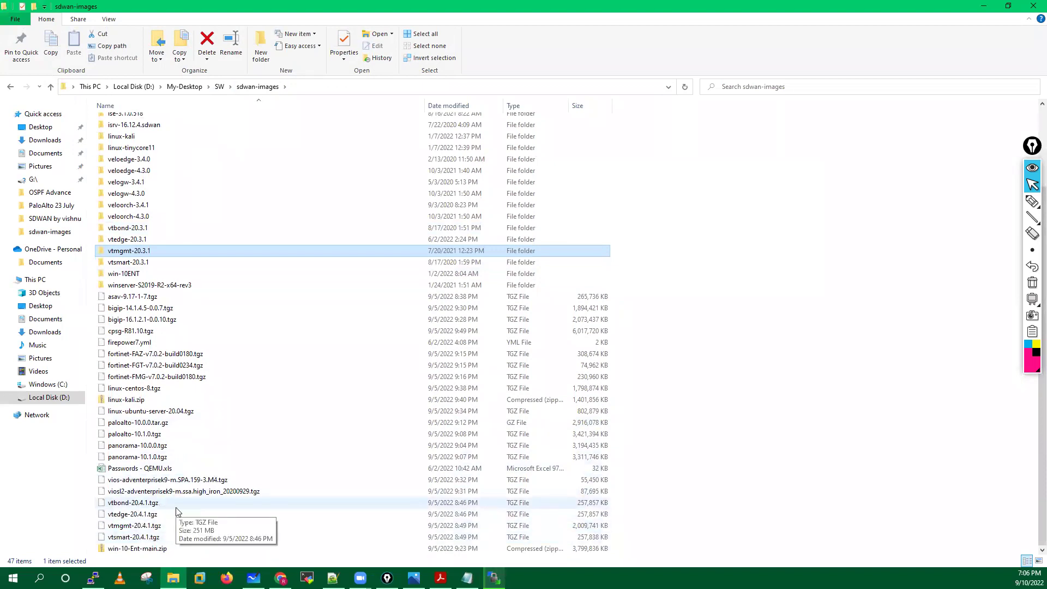
click(140, 506)
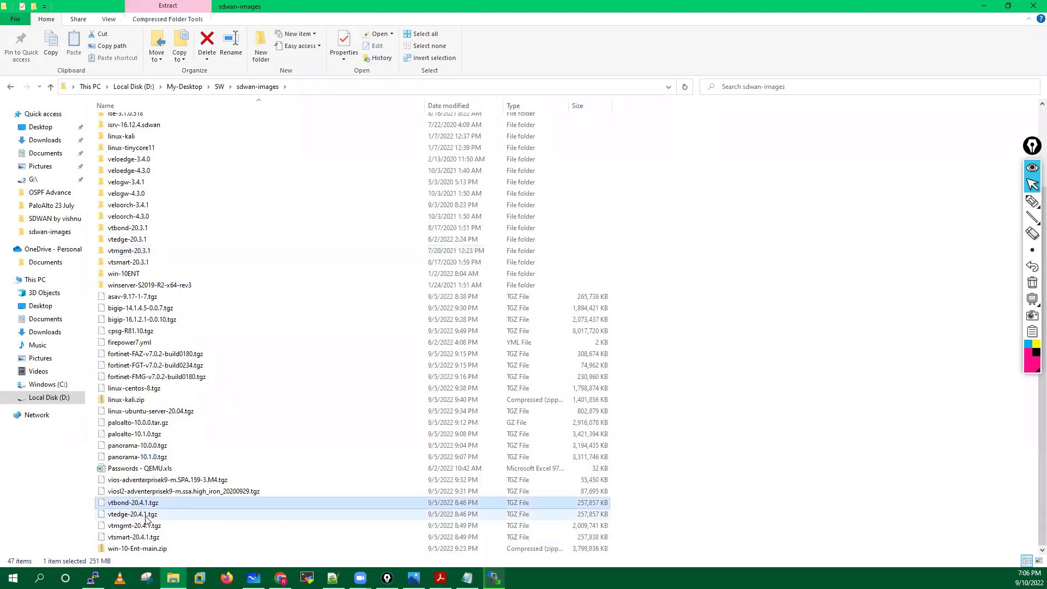
key(Down)
key(Down)
key(Up)
key(Up)
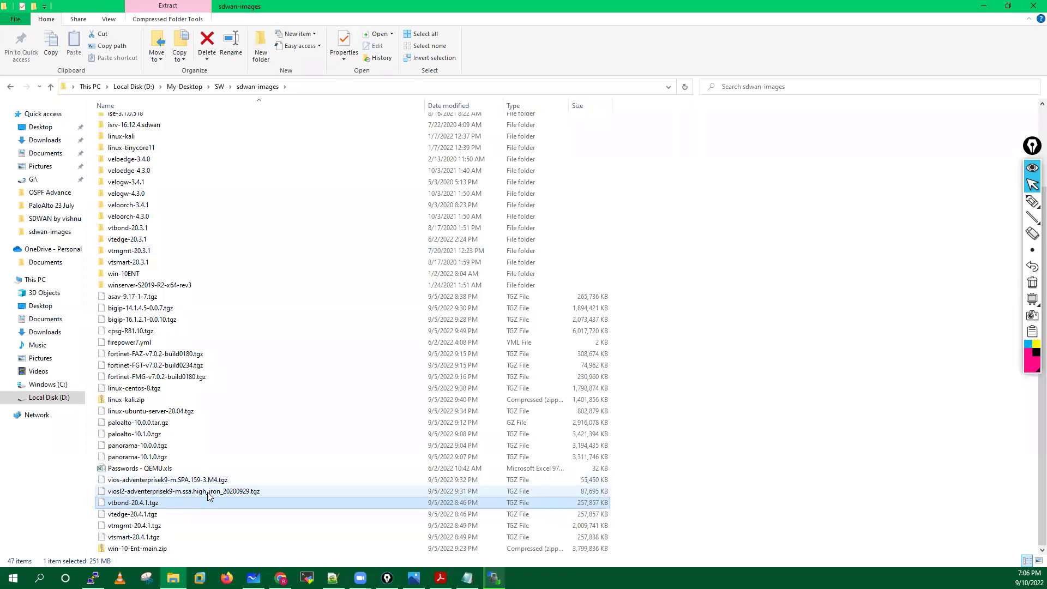
- Extract vtbond-20.4.1.tgz in place with 7-Zip to produce vtbond-20.4.1.tar
right_click(170, 506)
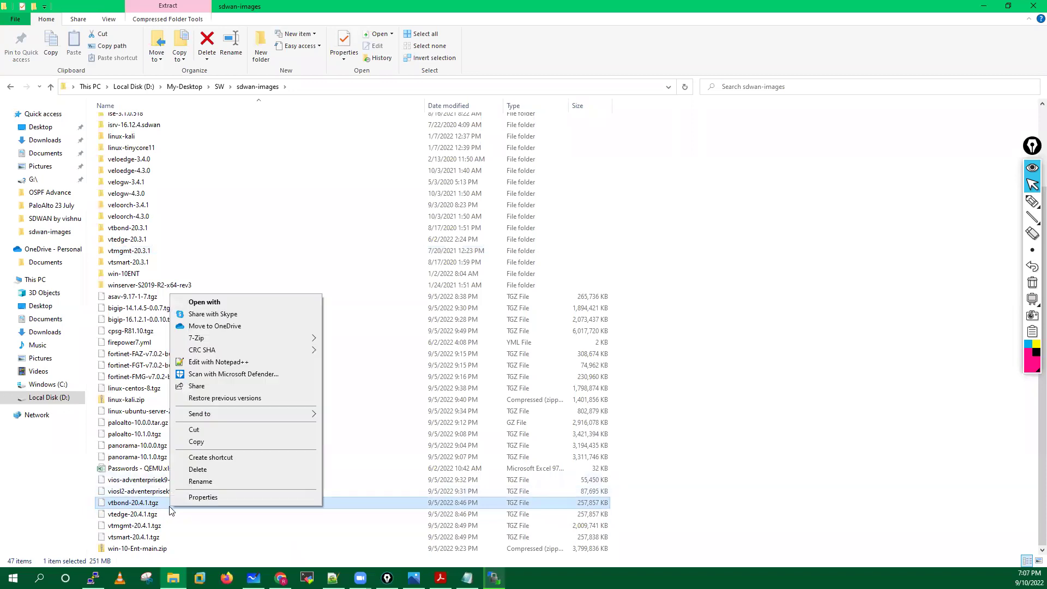
mouse_move(324, 336)
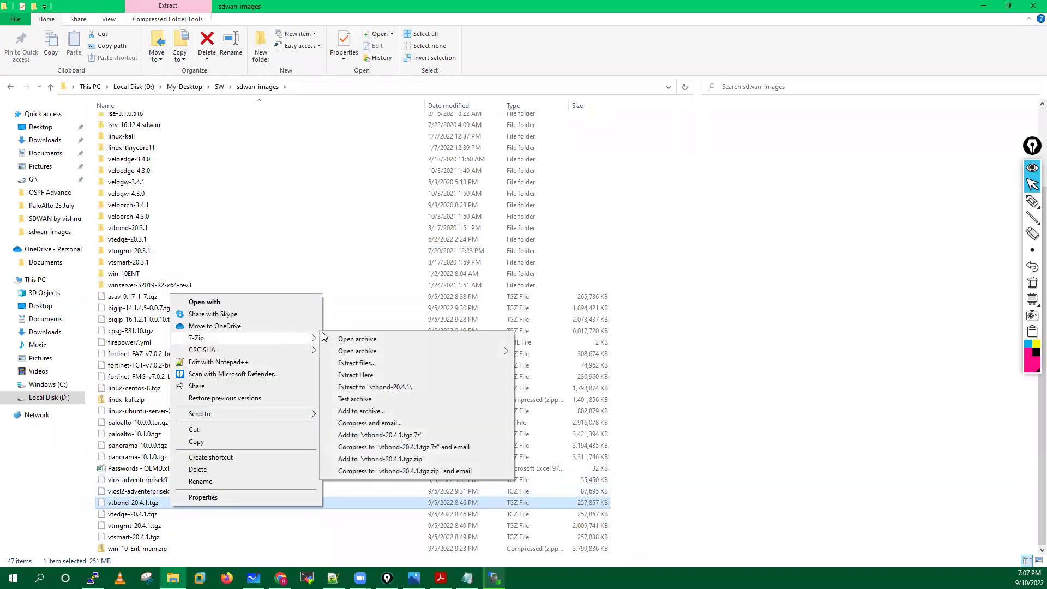
click(355, 375)
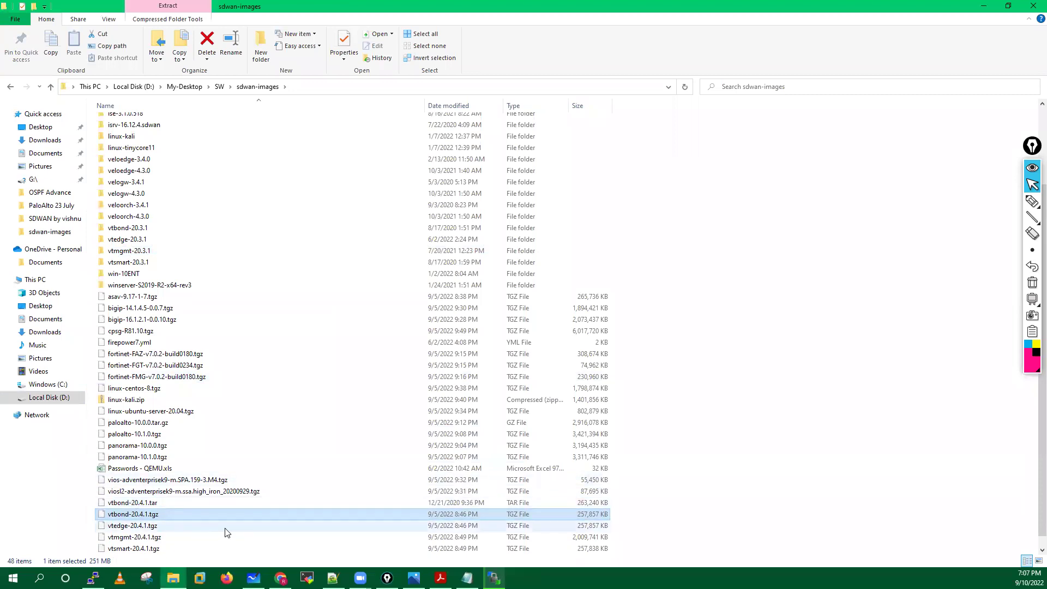
scroll(227, 533, down, 1)
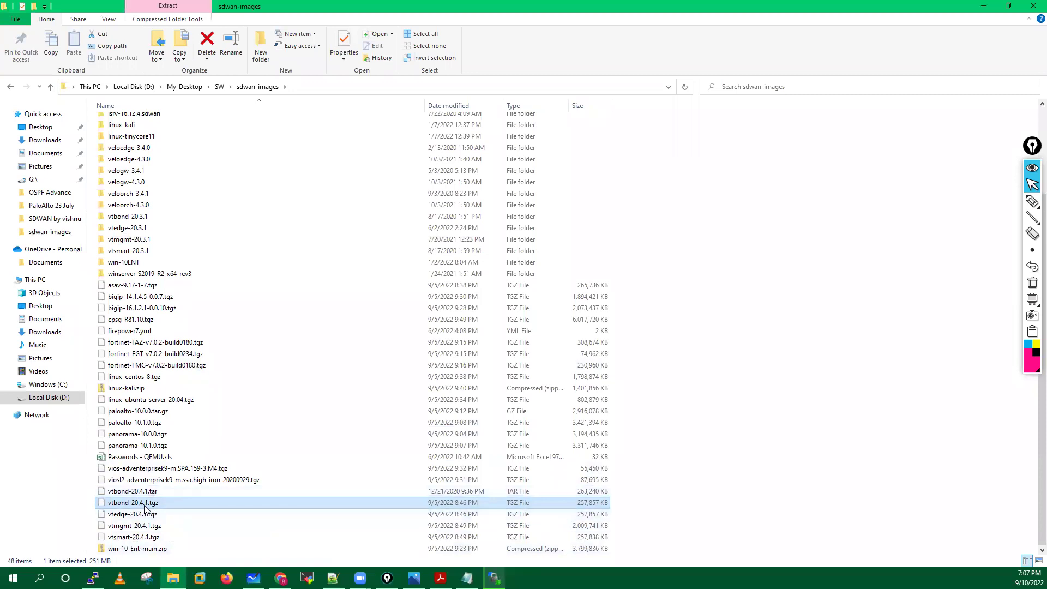
- Extract vtbond-20.4.1.tar in place into a new vtbond-20.4.1 folder
right_click(184, 492)
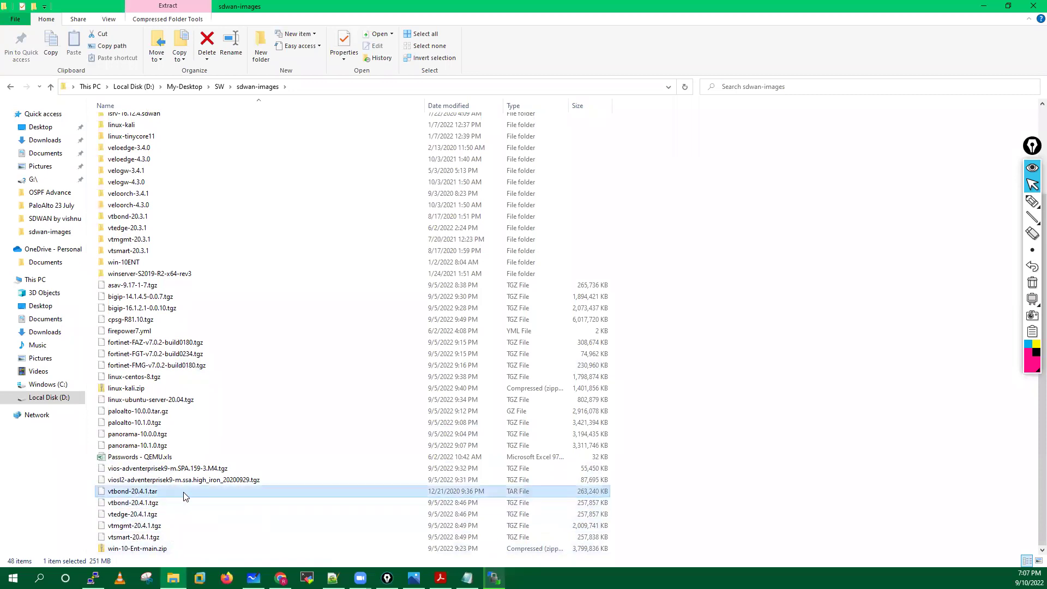
mouse_move(251, 327)
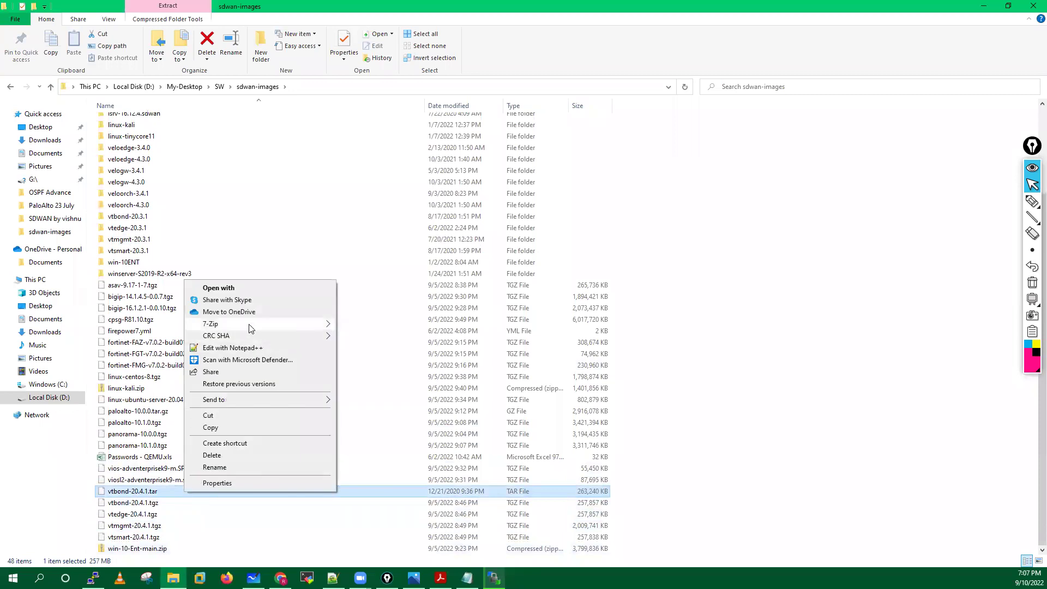
click(381, 361)
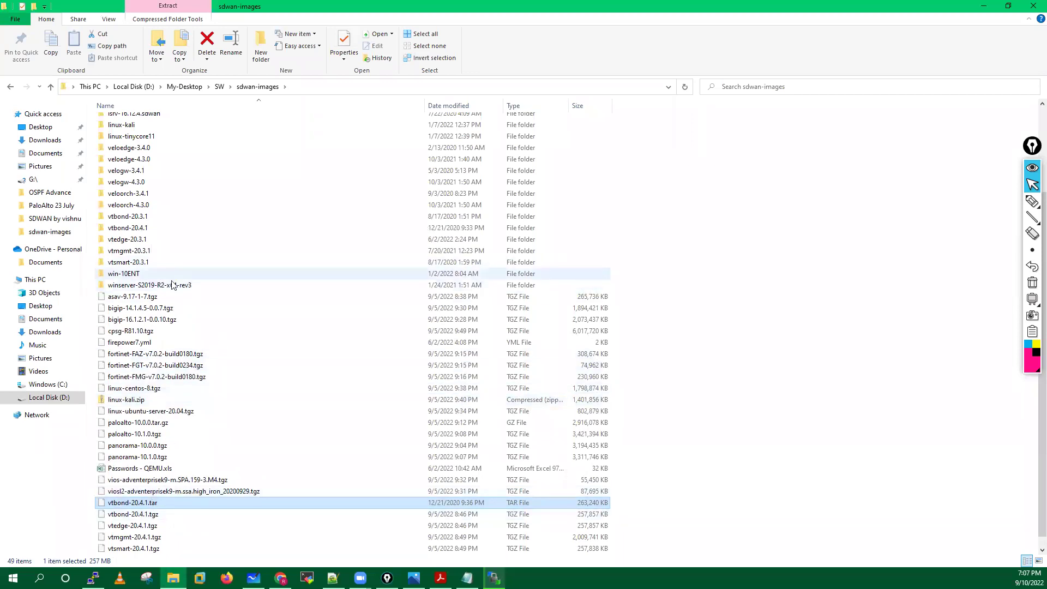
scroll(153, 202, up, 2)
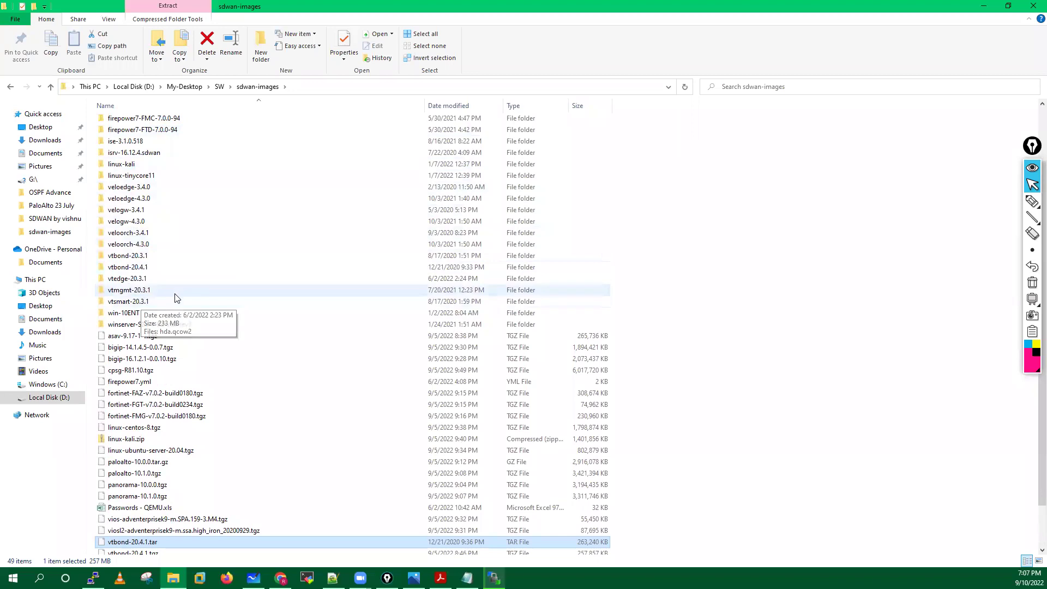
- Confirm the vtbond-20.4.1 folder holds virtioa.qcow2, then reselect vtbond-20.4.1.tgz
click(137, 270)
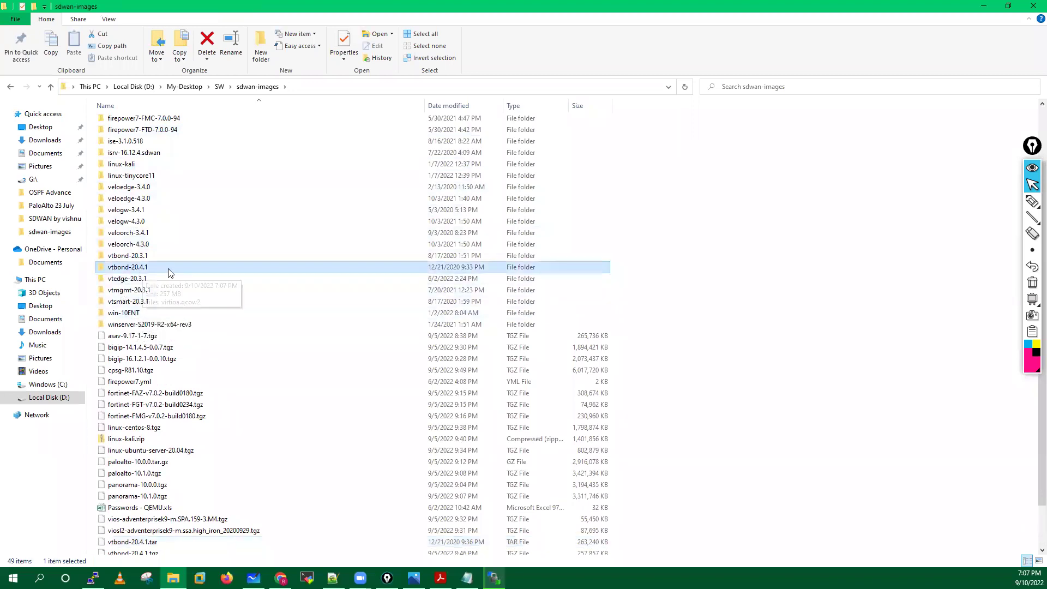
double_click(151, 270)
click(258, 87)
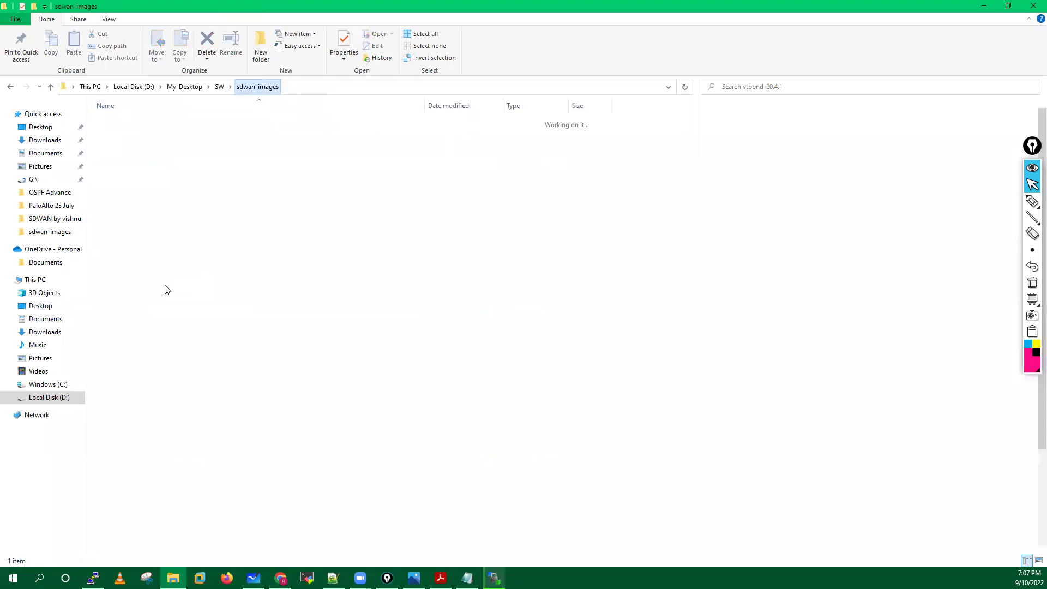
scroll(271, 367, down, 4)
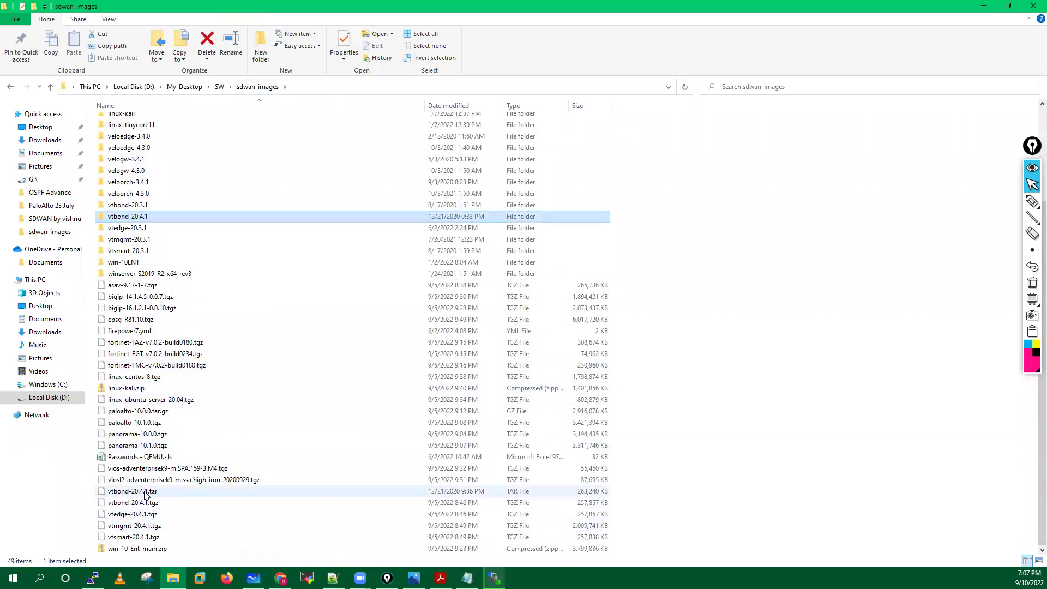
click(147, 503)
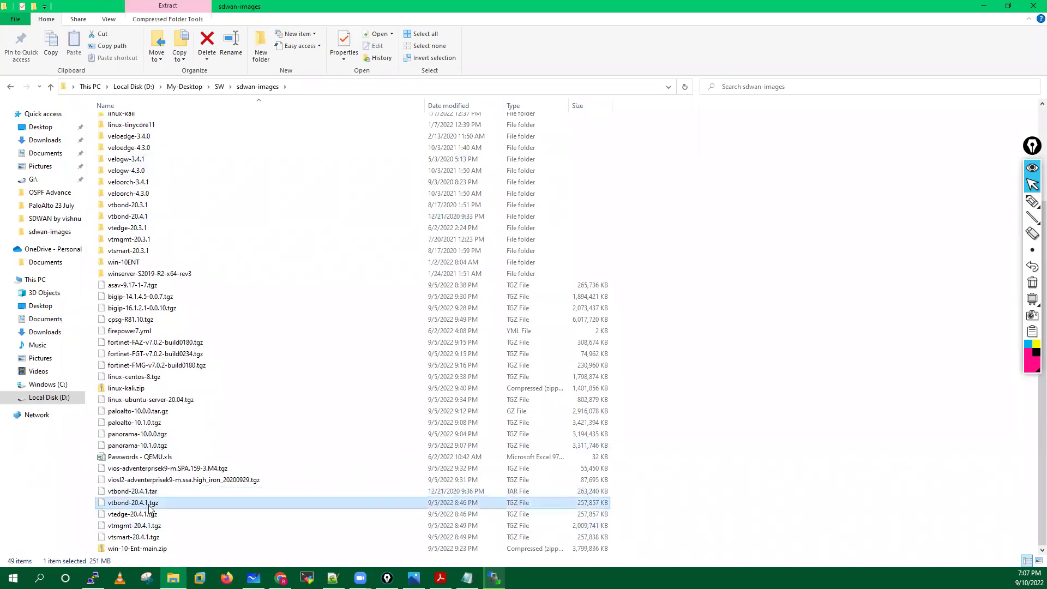
- Delete the extracted vtbond-20.4.1.tar archive from sdwan-images, keeping the vtbond-20.4.1 folder
click(143, 493)
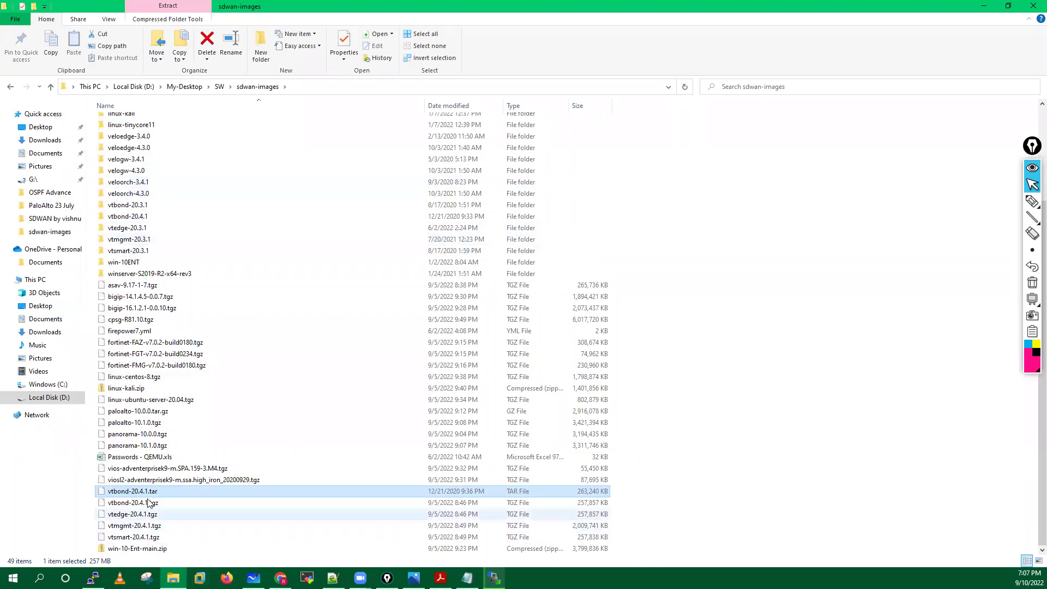
right_click(147, 496)
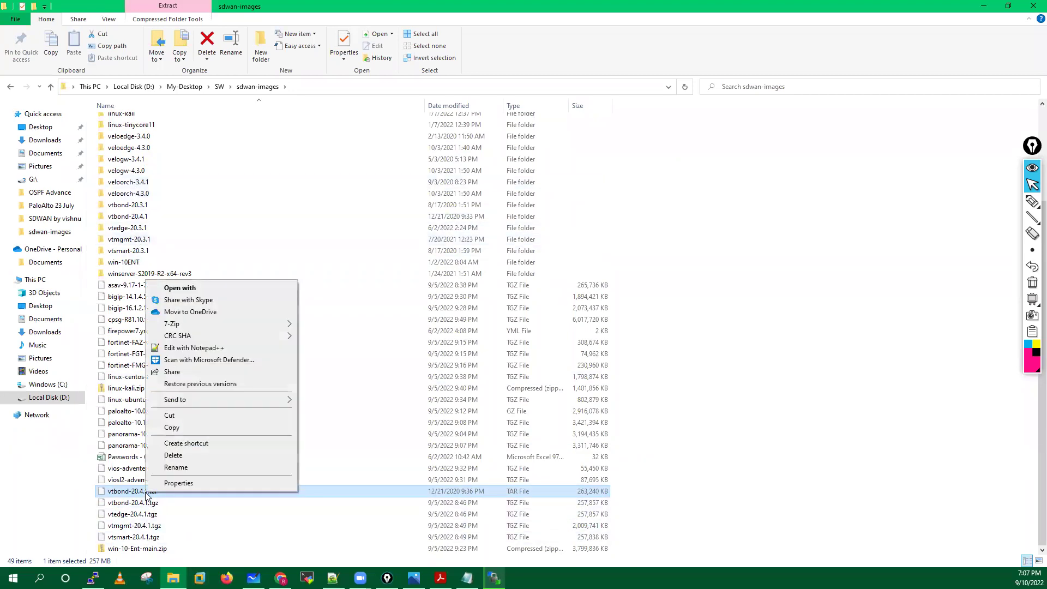
click(185, 461)
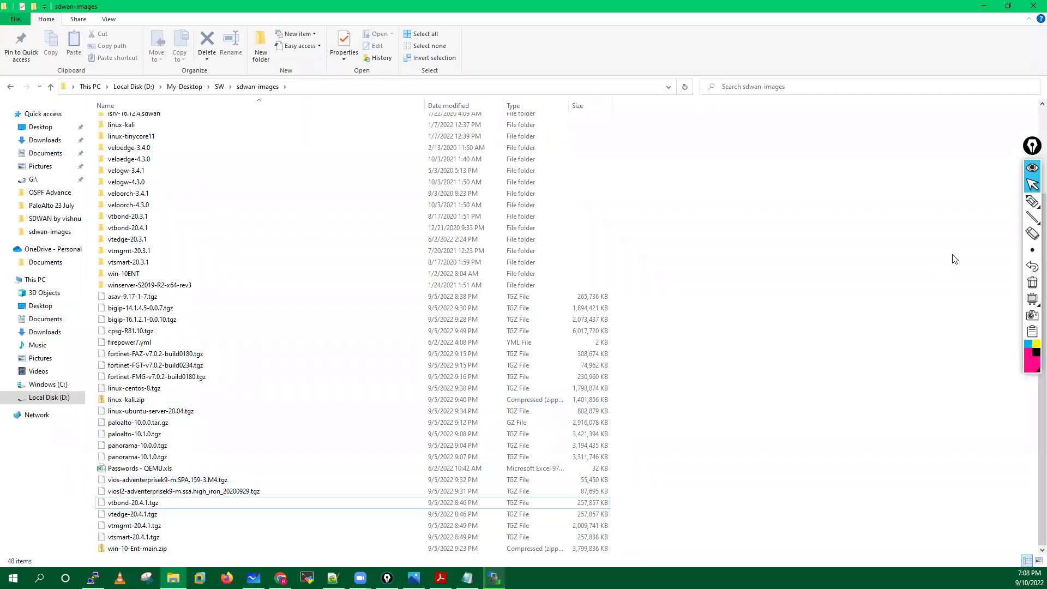
- Highlight the vtbond, vtsmart, vios and viosl2 archives with an arrow to an 'Unzip' note
click(1031, 202)
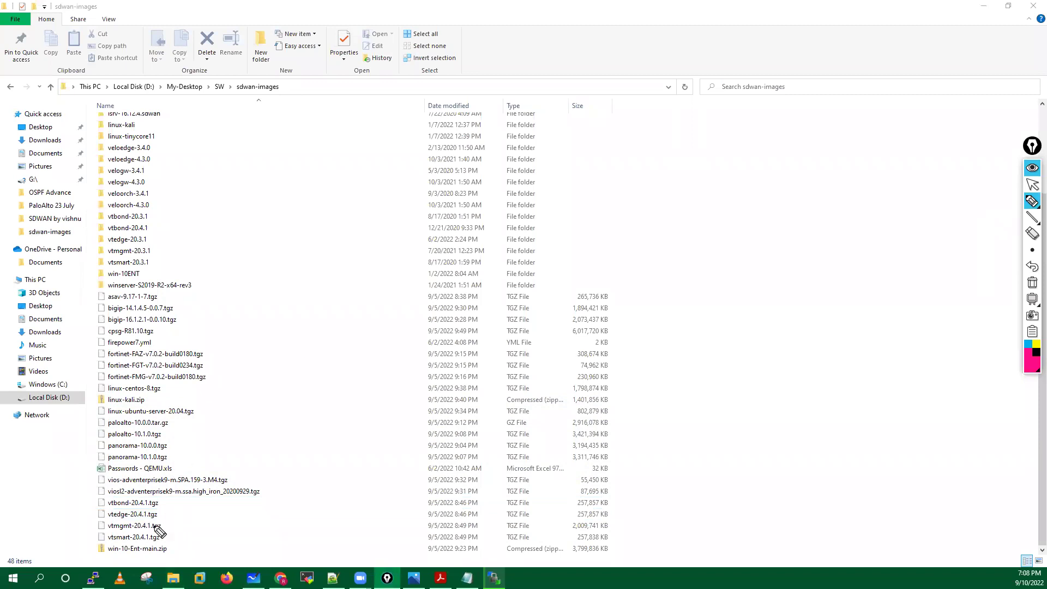
mouse_move(191, 505)
mouse_down()
mouse_move(162, 502)
mouse_move(178, 514)
mouse_move(162, 513)
mouse_move(165, 538)
mouse_up()
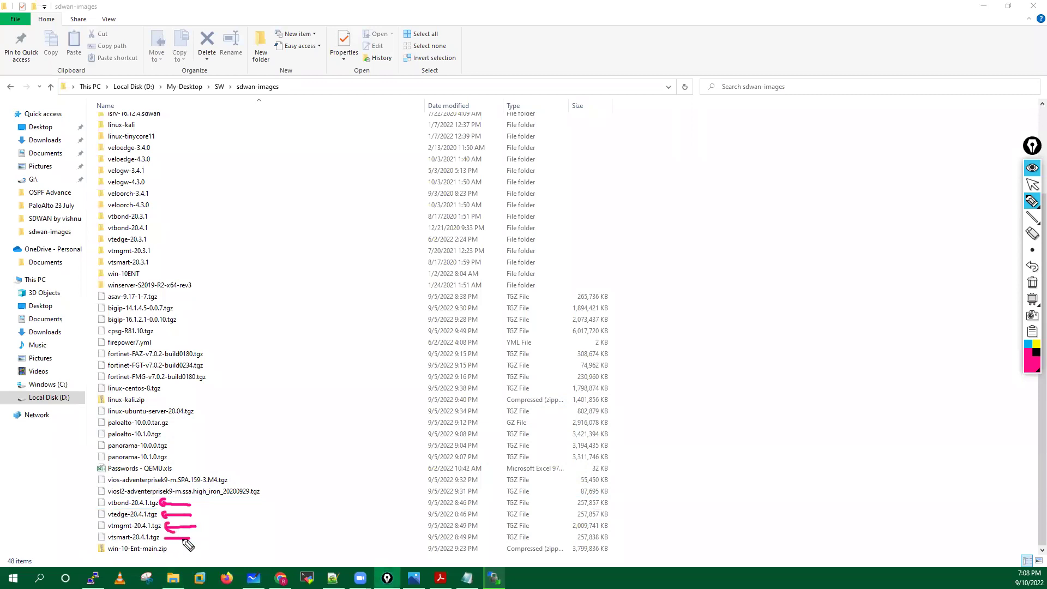
mouse_move(109, 498)
mouse_down()
mouse_move(93, 497)
mouse_move(90, 534)
mouse_move(112, 542)
mouse_move(92, 548)
mouse_move(146, 559)
mouse_move(173, 550)
mouse_move(97, 549)
mouse_up()
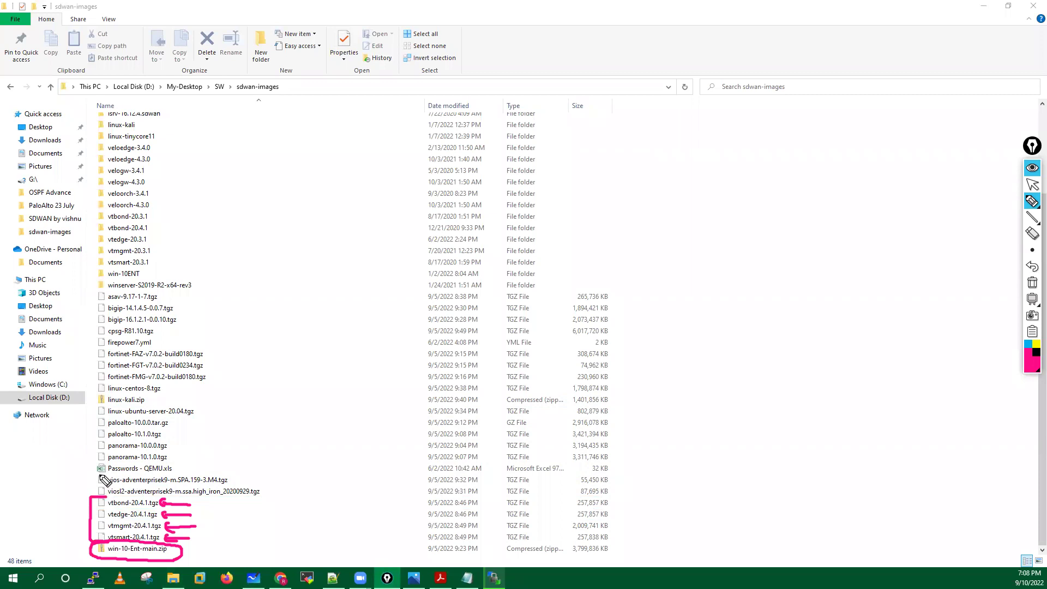
drag(104, 470, 91, 497)
mouse_move(230, 467)
mouse_down()
mouse_move(248, 468)
mouse_move(263, 499)
mouse_move(248, 502)
mouse_up()
mouse_move(188, 474)
mouse_down()
mouse_move(244, 450)
mouse_move(273, 423)
mouse_move(276, 434)
mouse_move(311, 436)
mouse_up()
mouse_move(274, 454)
mouse_down()
mouse_move(314, 404)
mouse_move(276, 455)
mouse_up()
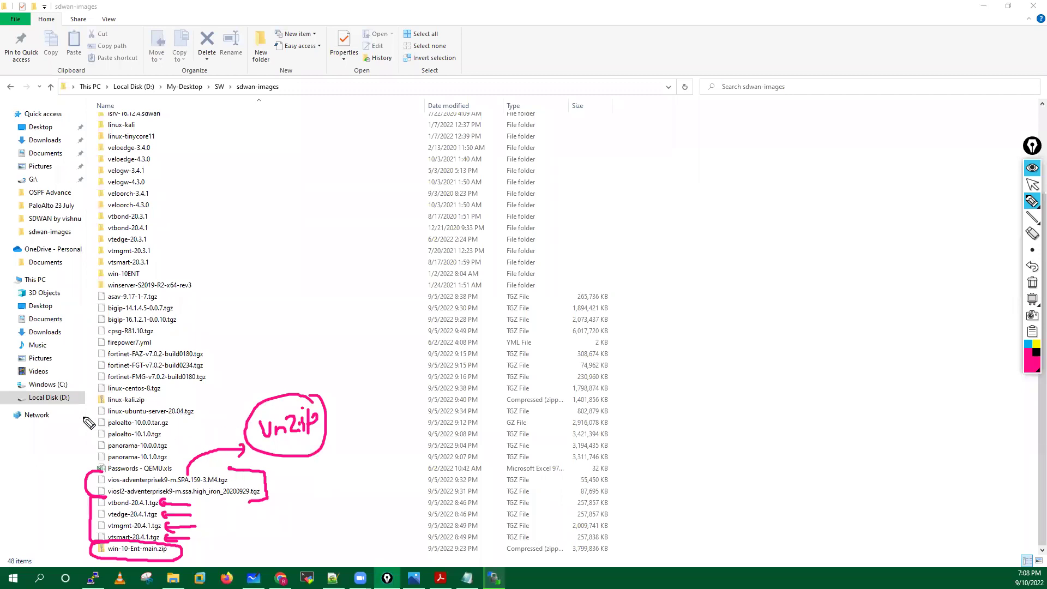
- Mark the linux-kali.zip and linux-ubuntu-server archives too, then clear all ink and exit annotation
mouse_move(170, 425)
mouse_down()
mouse_move(238, 384)
mouse_move(242, 394)
mouse_up()
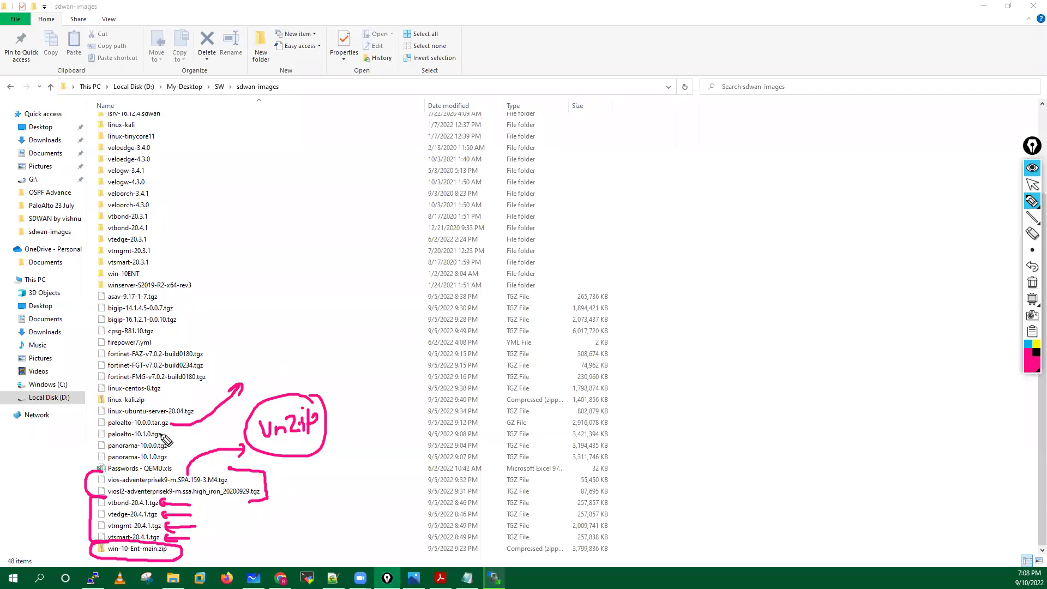
drag(165, 425, 203, 413)
mouse_move(112, 410)
mouse_down()
mouse_move(97, 413)
mouse_move(150, 426)
mouse_move(212, 408)
mouse_move(111, 408)
mouse_up()
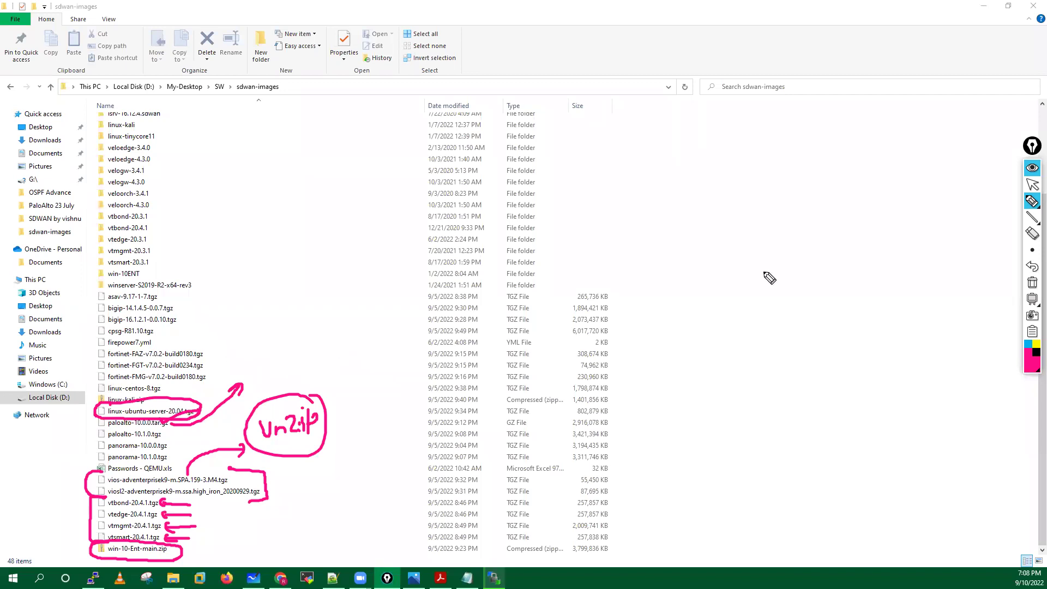
click(1032, 282)
click(1031, 185)
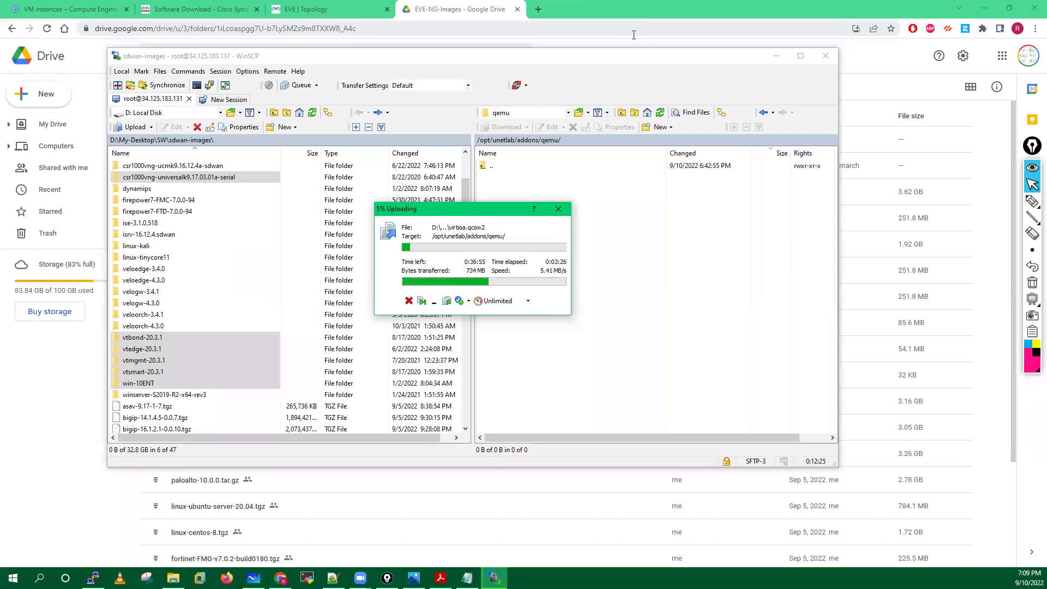
- Close the open lab and delete Test.unl, leaving the Eve-Test folder empty
click(302, 5)
key(ctrl+shift+Tab)
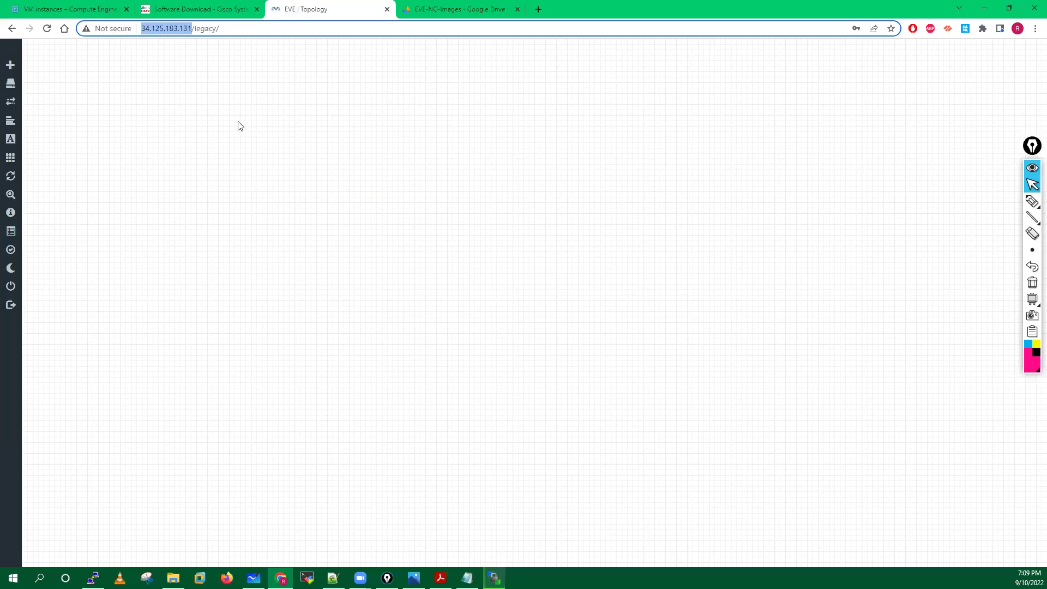
click(109, 112)
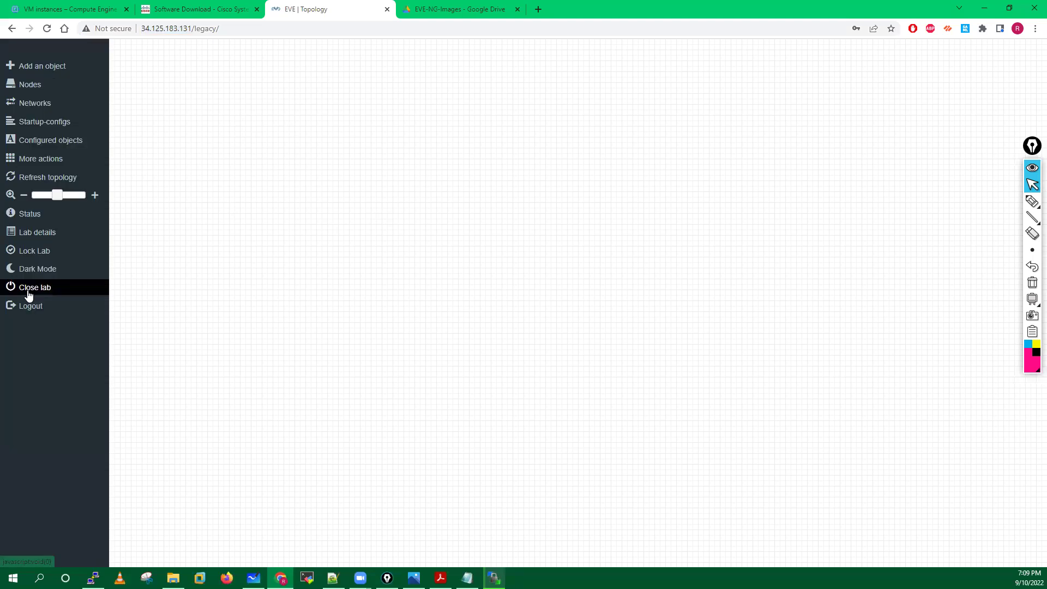
click(30, 289)
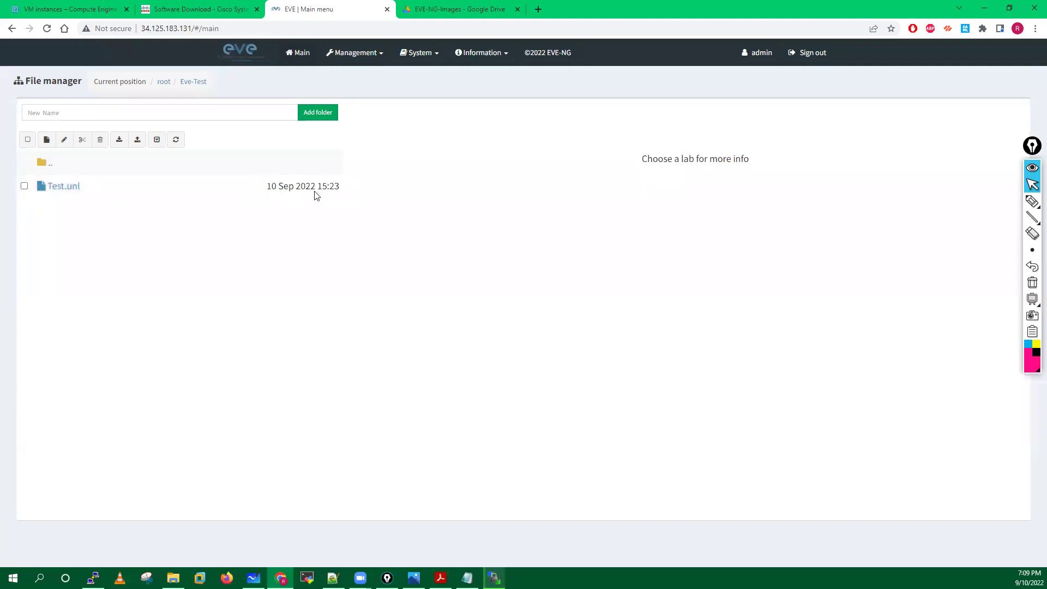
click(338, 188)
click(576, 90)
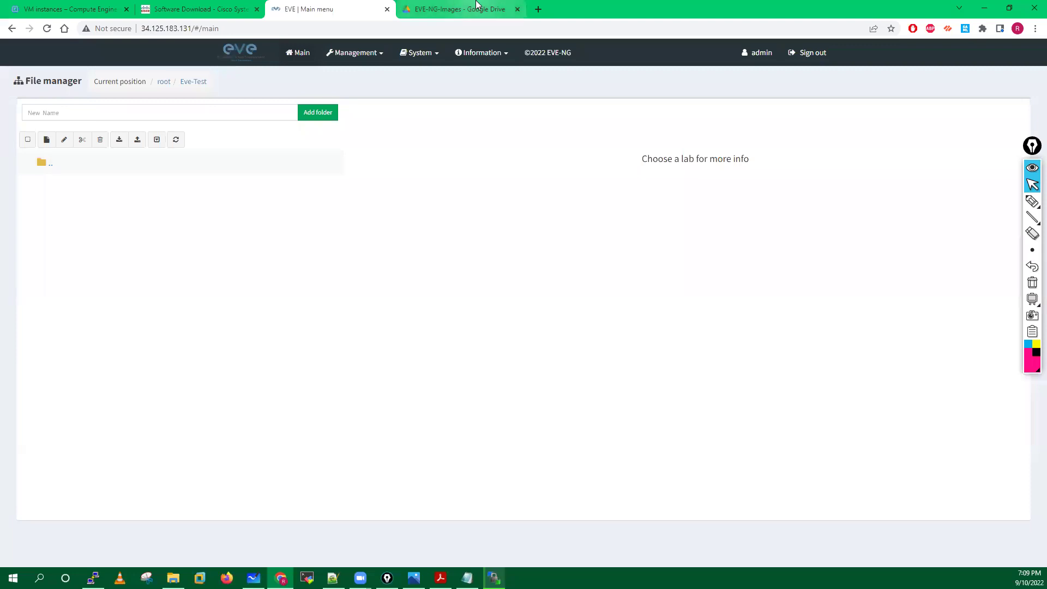
- Open the VMware ESXi login page from the lab-devices bookmarks in a new tab, then return to EVE
click(540, 9)
click(91, 45)
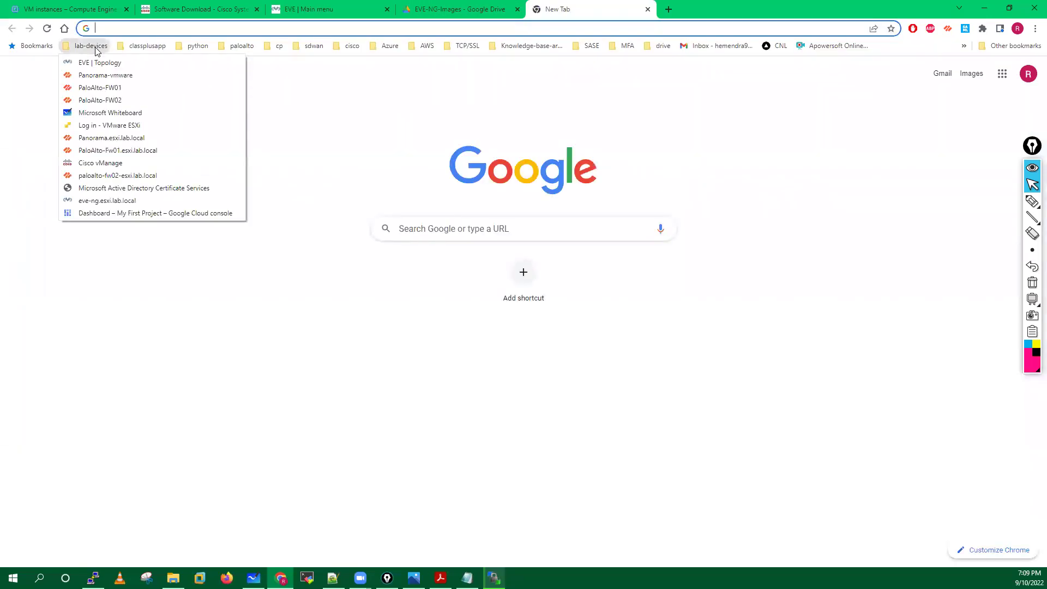
click(106, 126)
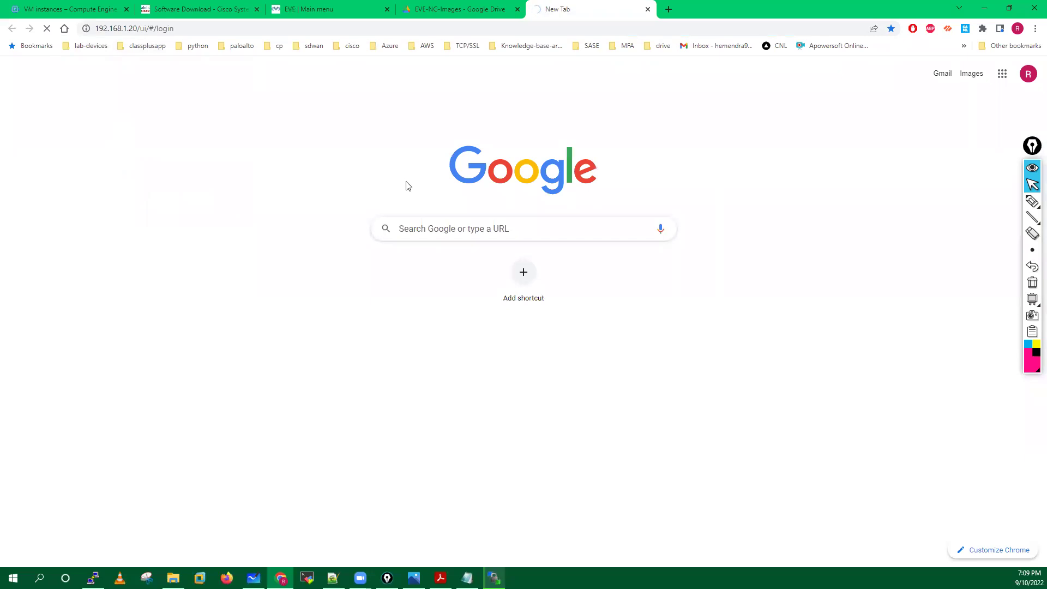
key(ctrl+3)
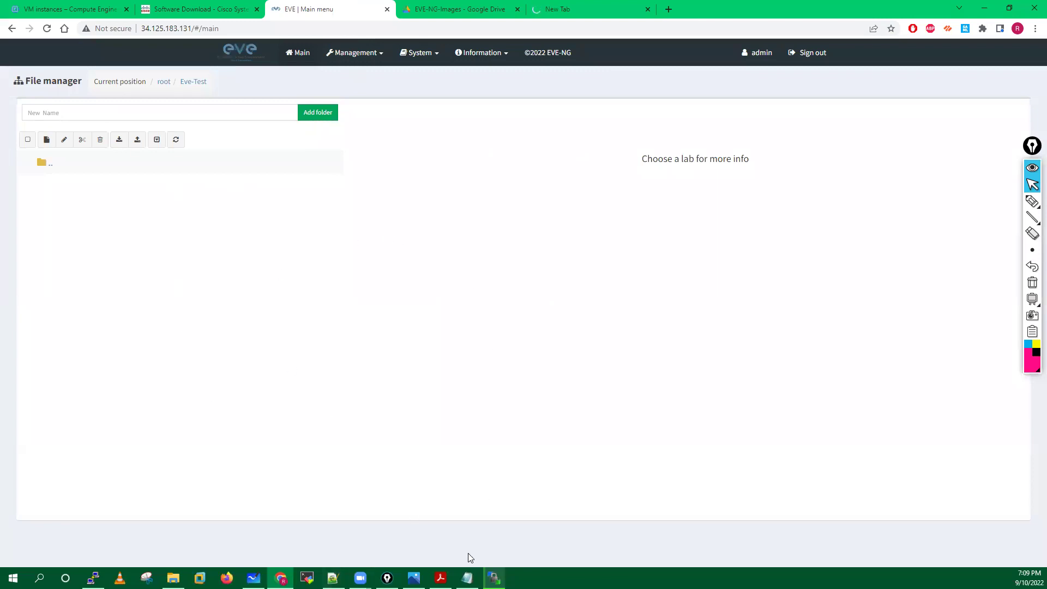
click(494, 578)
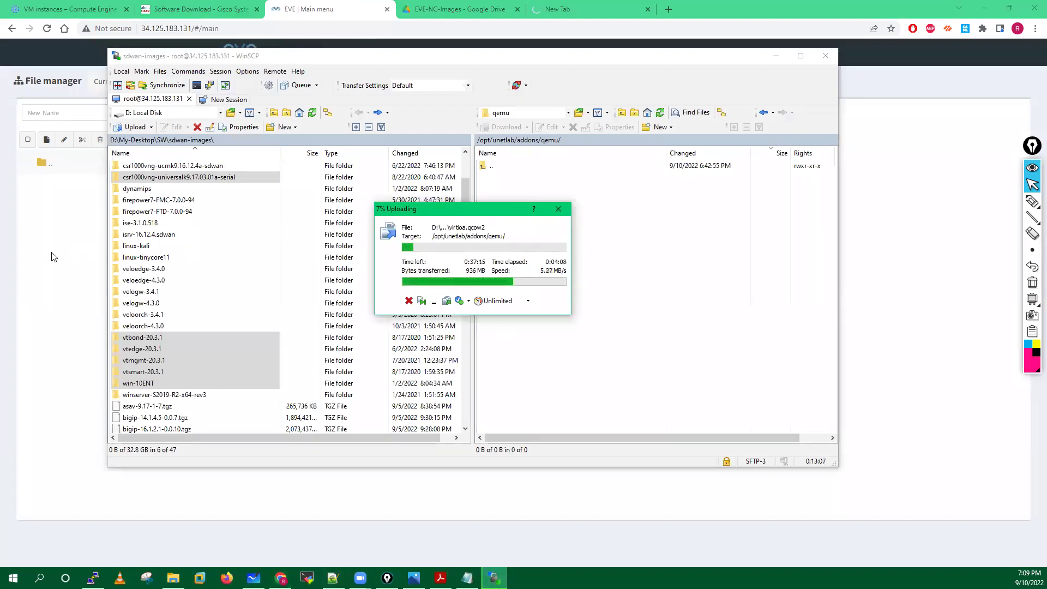
click(80, 203)
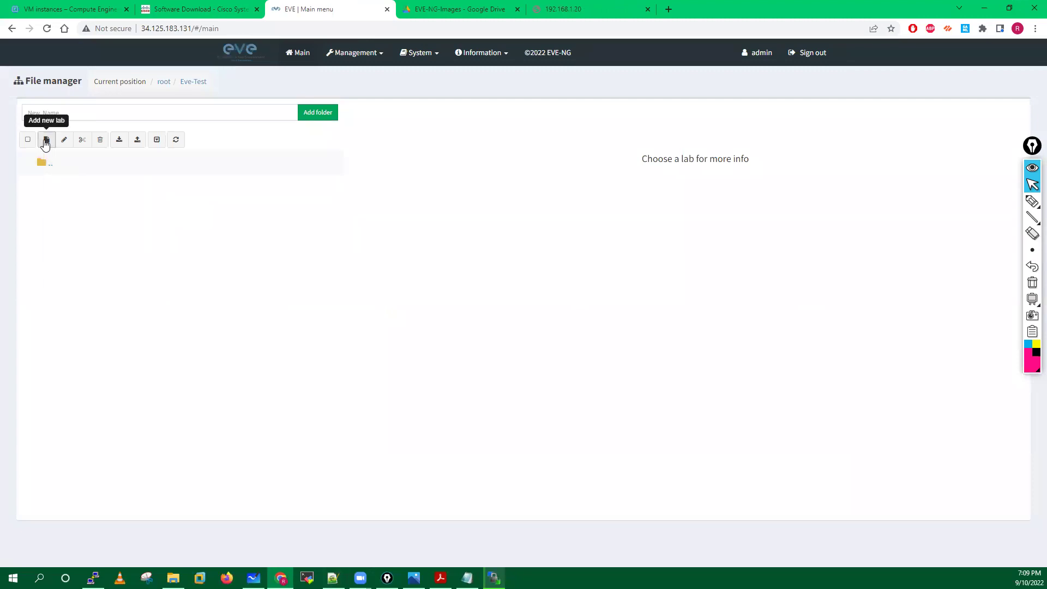
- Create a Test folder and a new lab named Test inside it
click(50, 115)
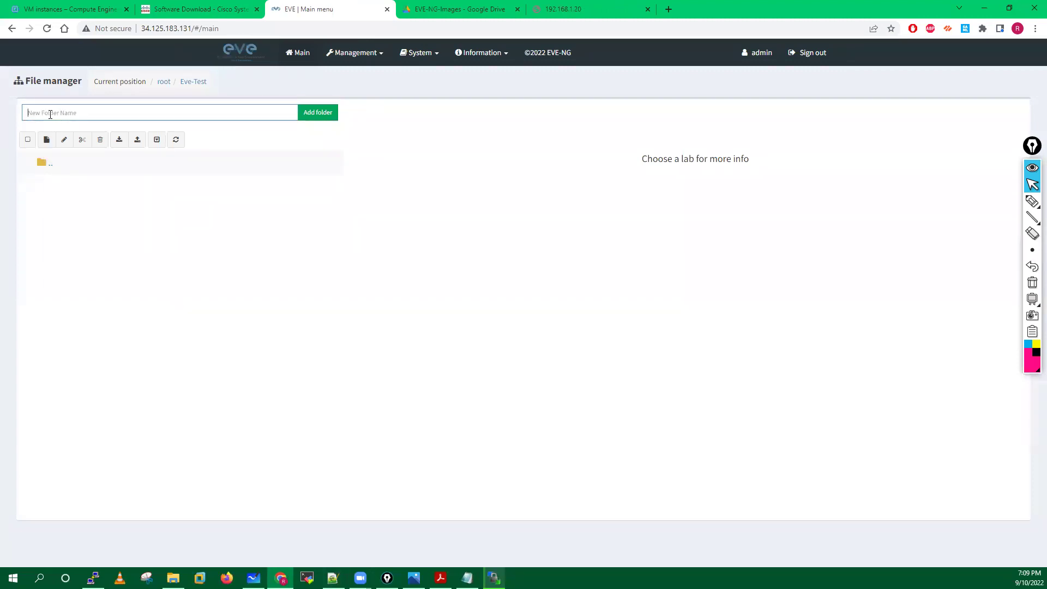
click(323, 117)
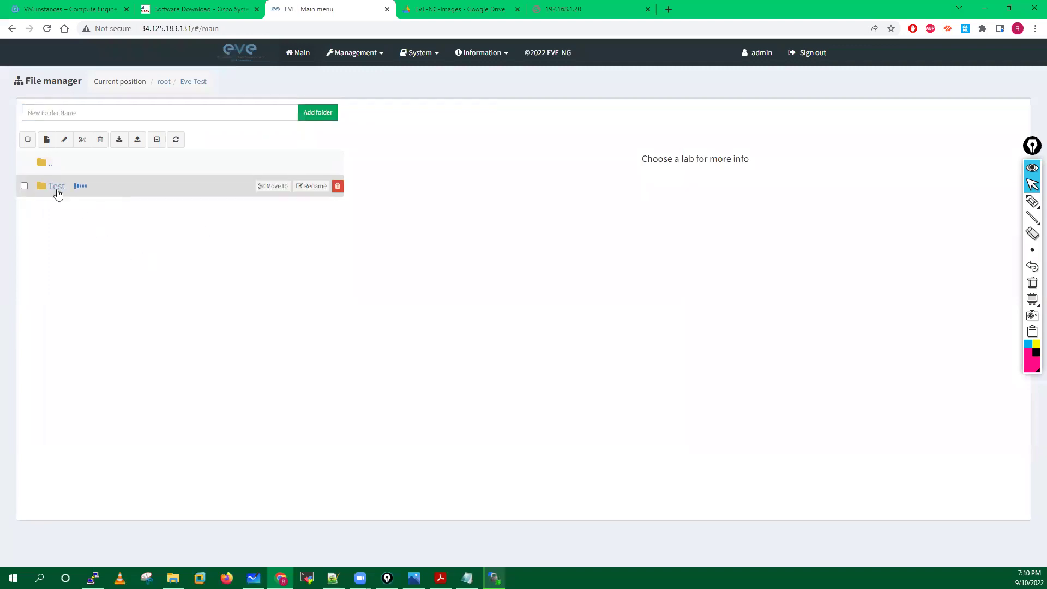
click(57, 189)
click(45, 140)
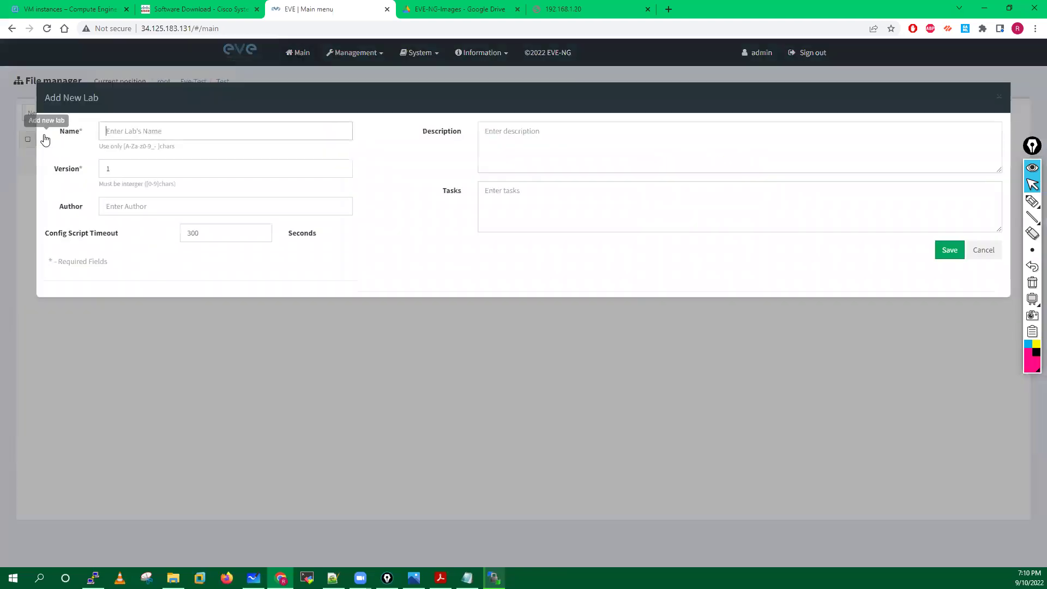
text(Test)
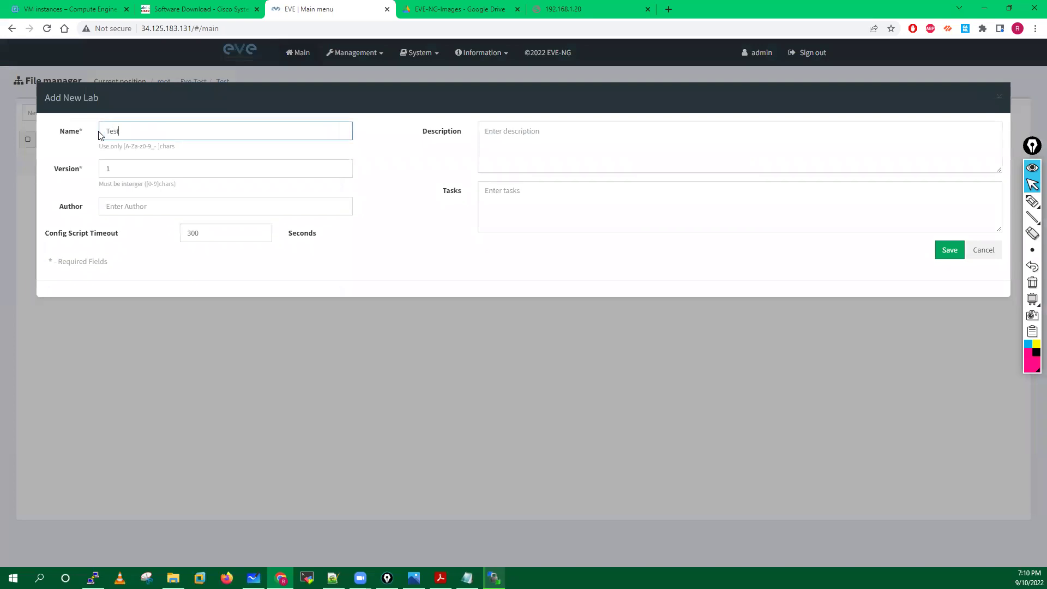
click(949, 254)
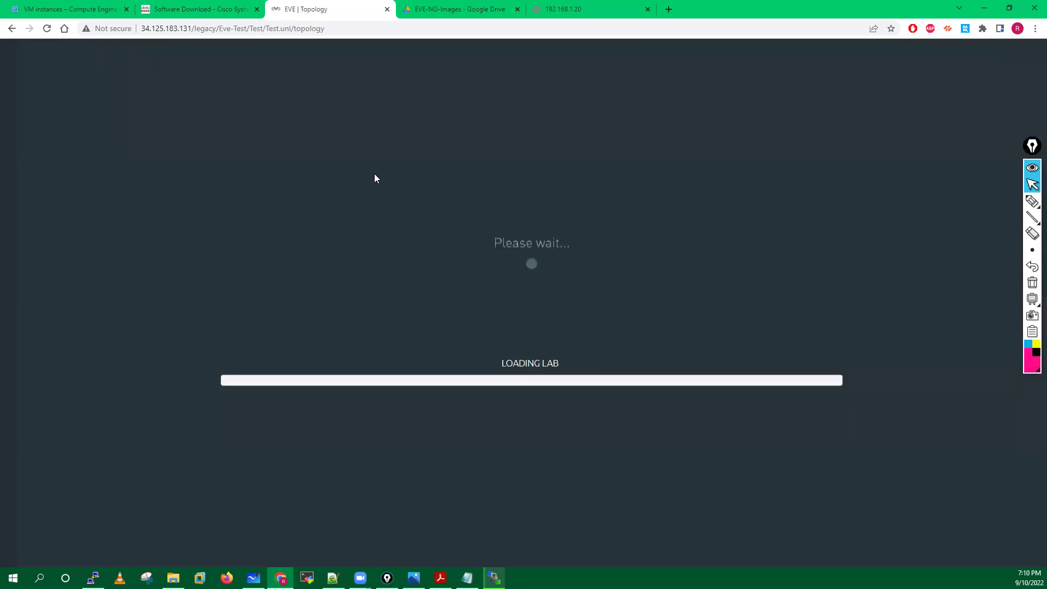
- Add a Cisco IOS 3725 (Dynamips) router node, start it, and open its SecureCRT console
right_click(376, 174)
click(402, 199)
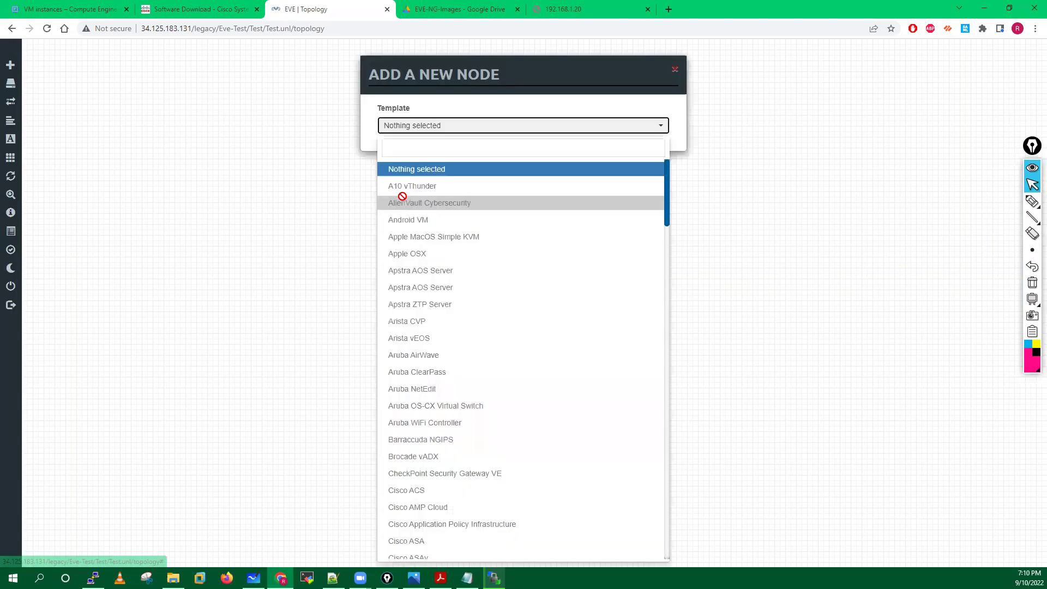
scroll(498, 387, down, 10)
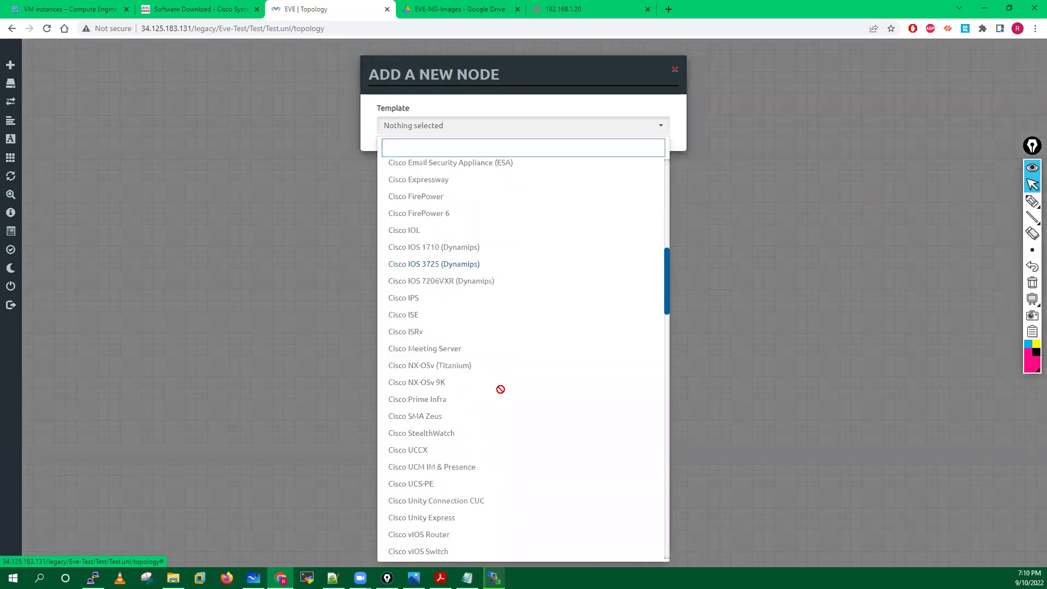
scroll(443, 318, up, 2)
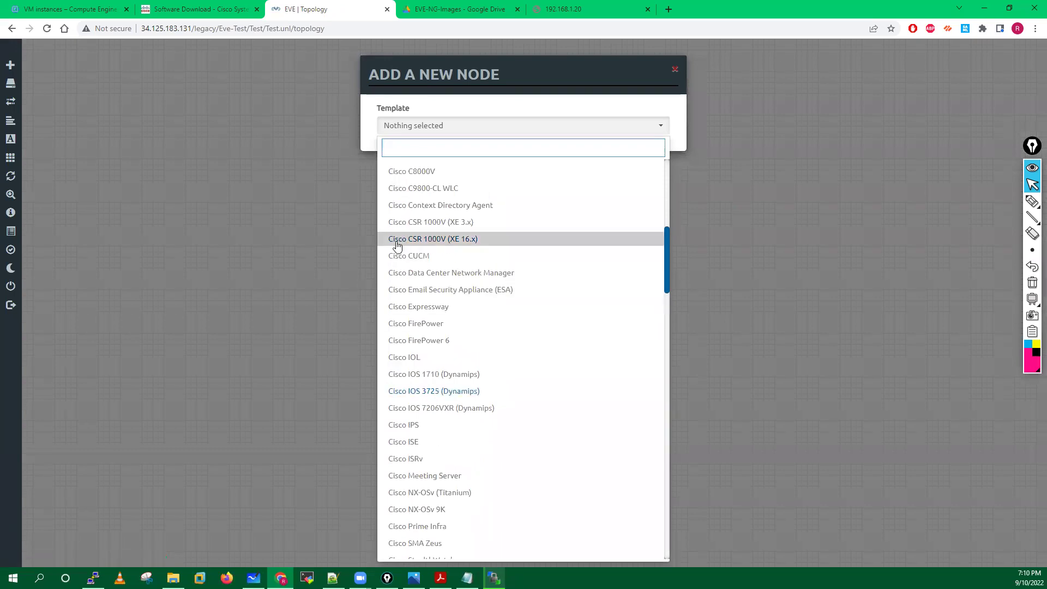
click(423, 393)
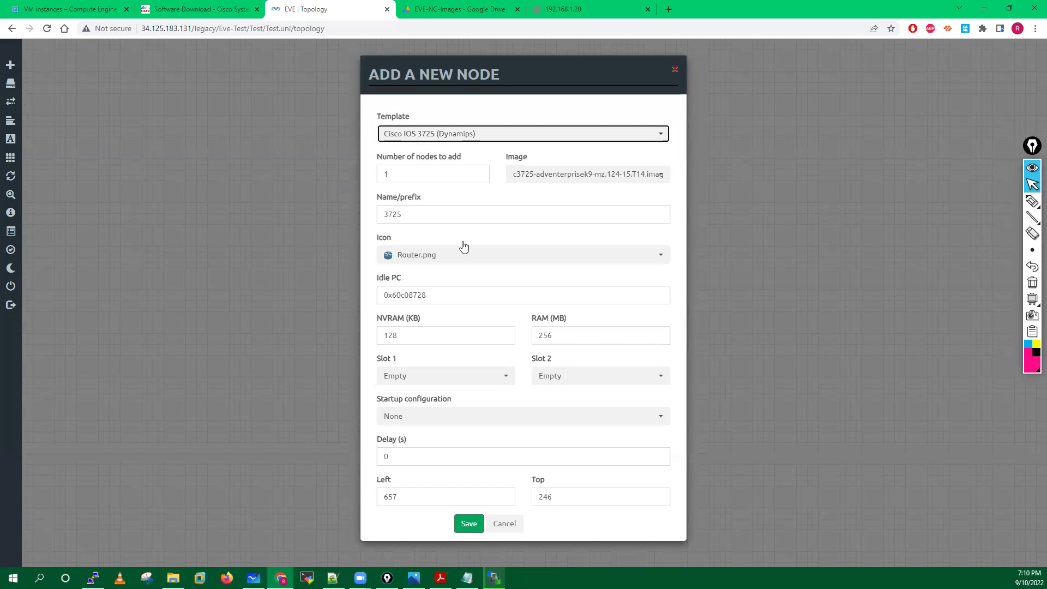
click(469, 523)
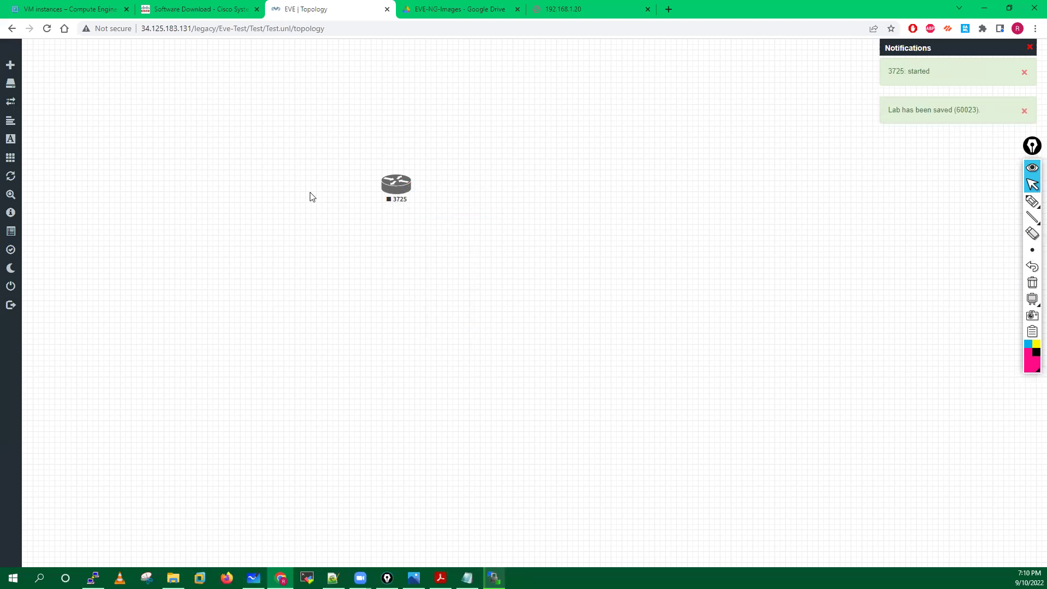
click(392, 189)
click(524, 102)
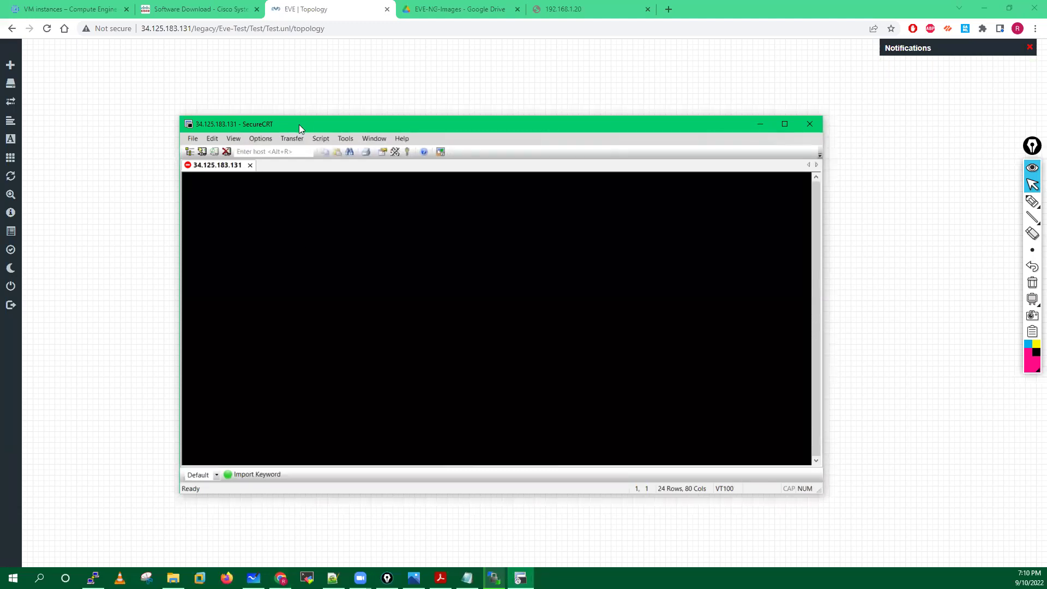
- Close the SecureCRT session and stop the 3725 node
drag(322, 124, 363, 111)
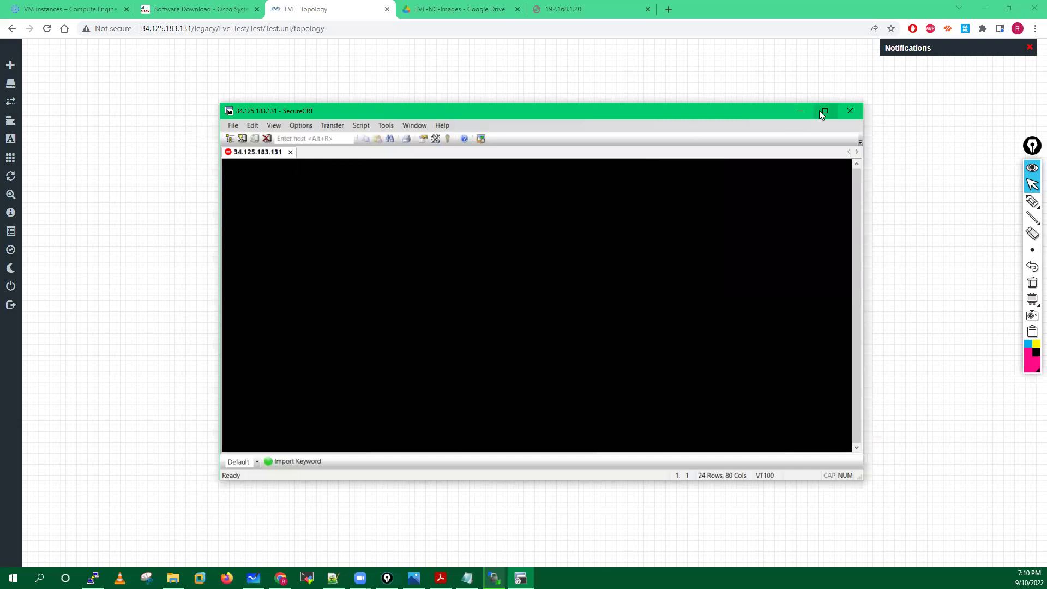
click(849, 112)
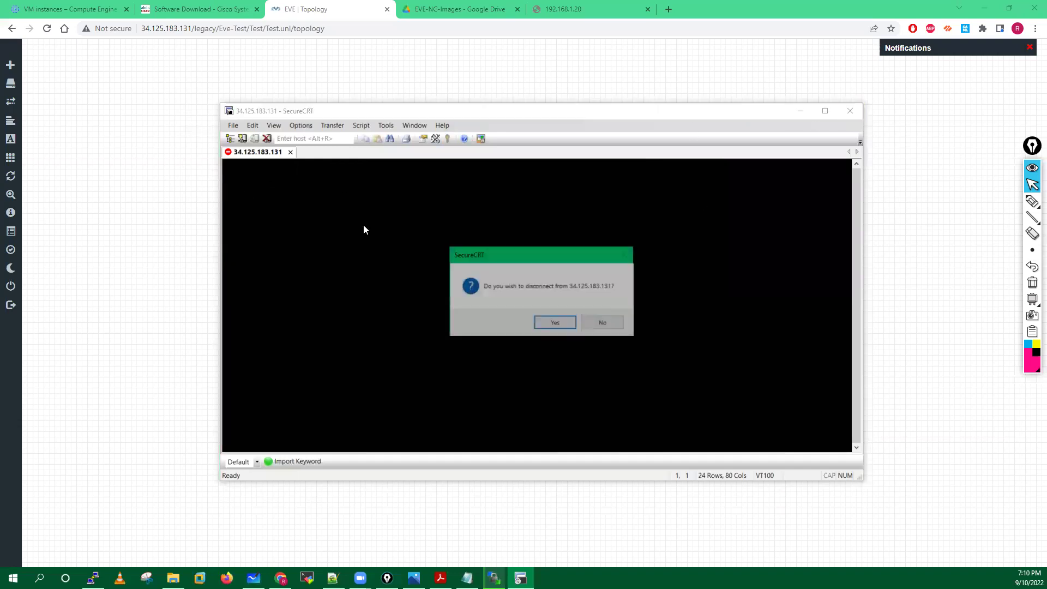
click(544, 323)
right_click(398, 186)
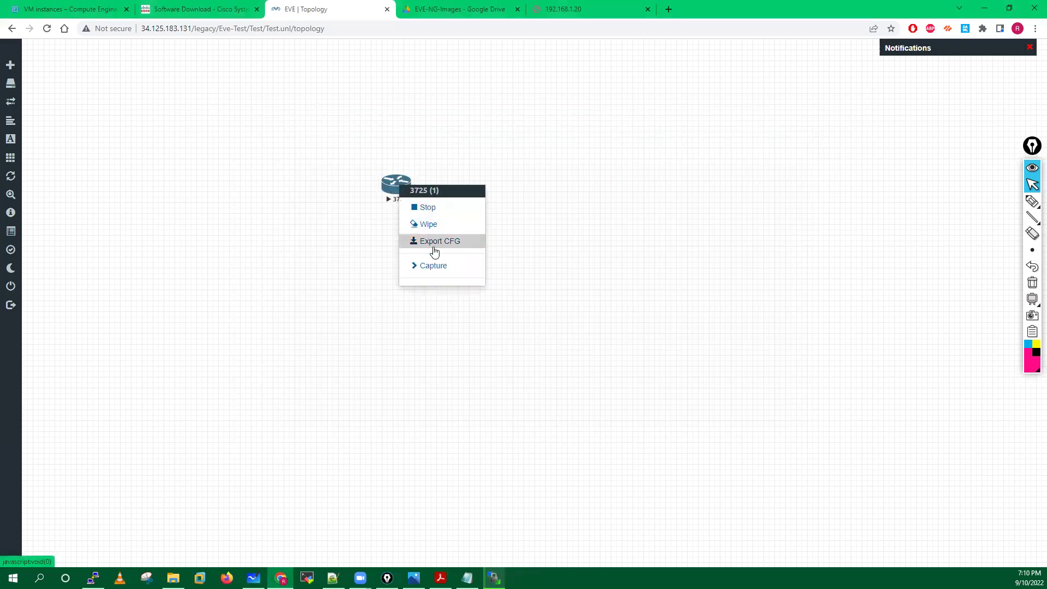
click(425, 207)
- Log out and sign back in to EVE-NG with the Html5 console type selected
mouse_move(27, 289)
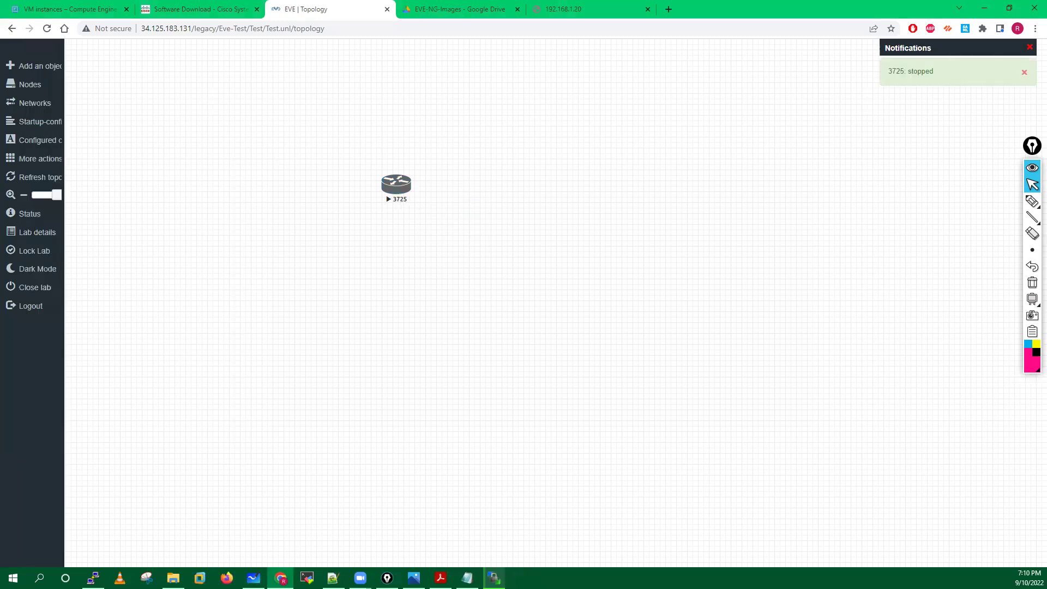
click(25, 308)
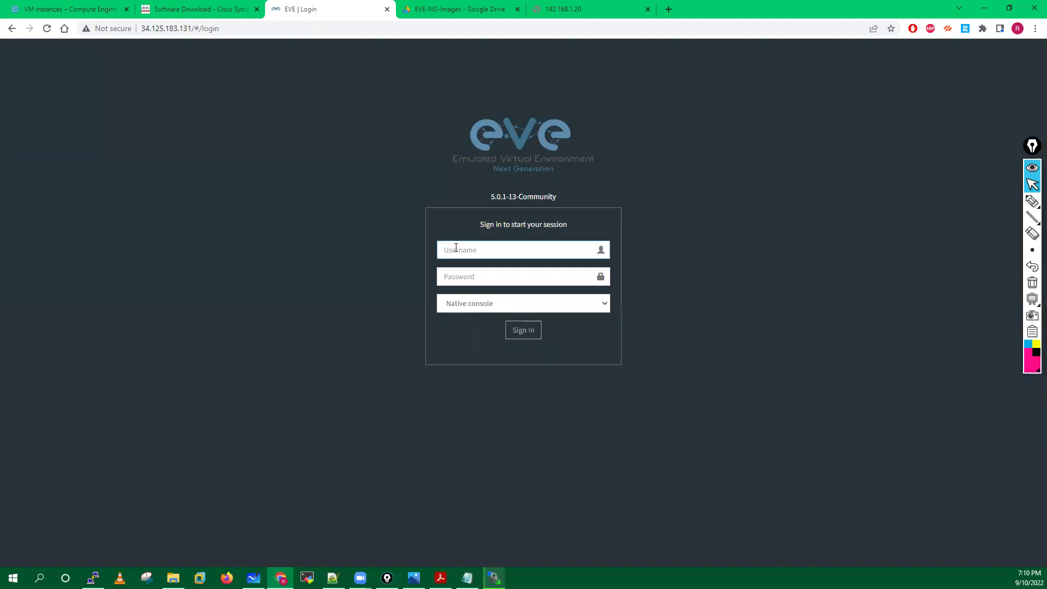
text(r)
key(BackSpace)
text(admin)
click(455, 279)
click(454, 305)
click(458, 329)
click(524, 331)
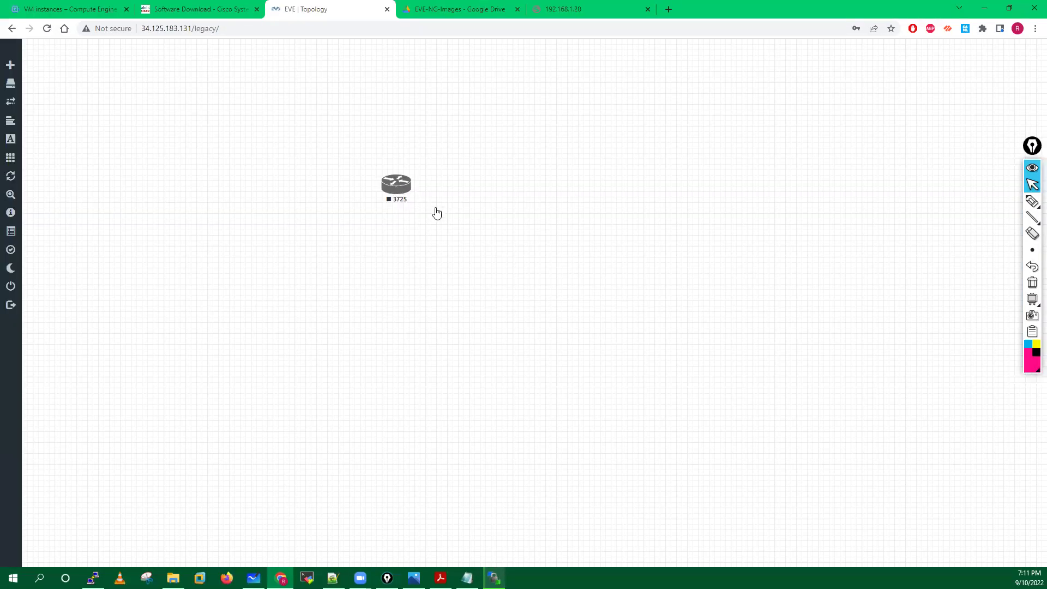
- Start the 3725 node and answer 'no' to its initial configuration dialog
click(396, 184)
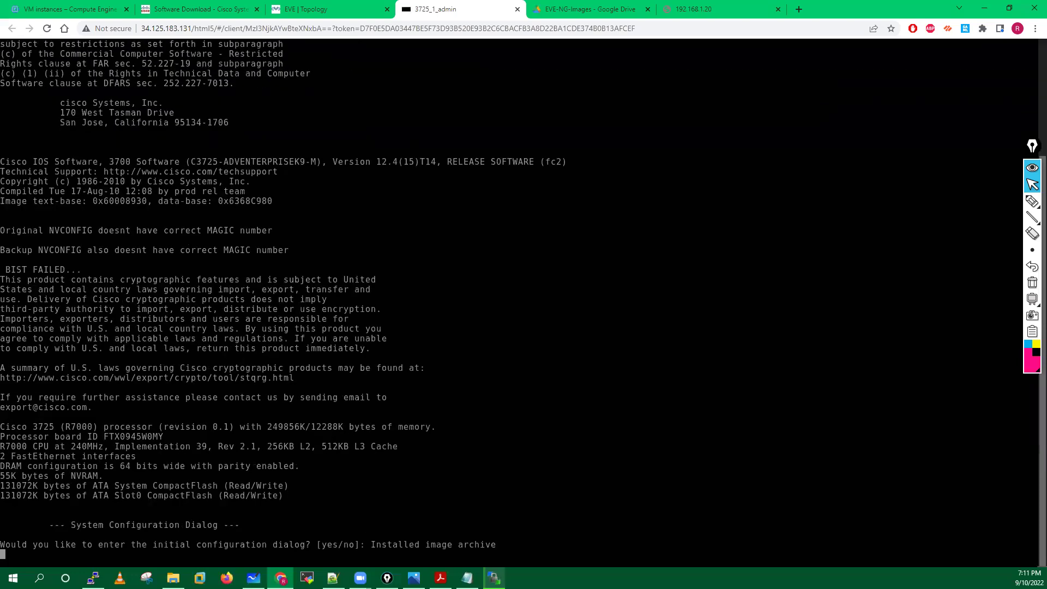
key(Return)
key(Return)
key(Return)
key(Return)
key(Return)
key(Return)
key(Return)
text(no)
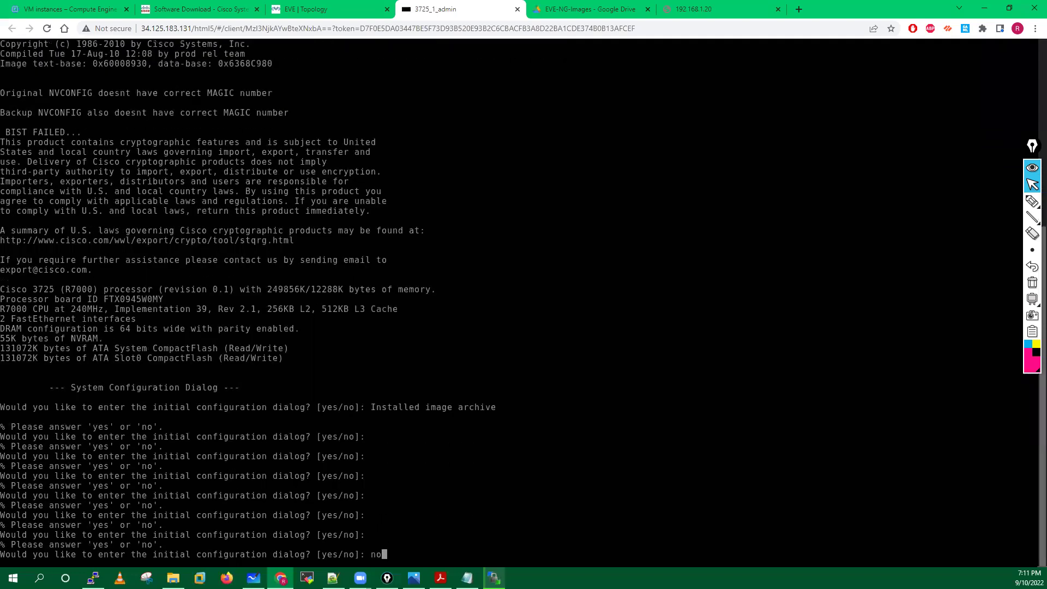
key(Return)
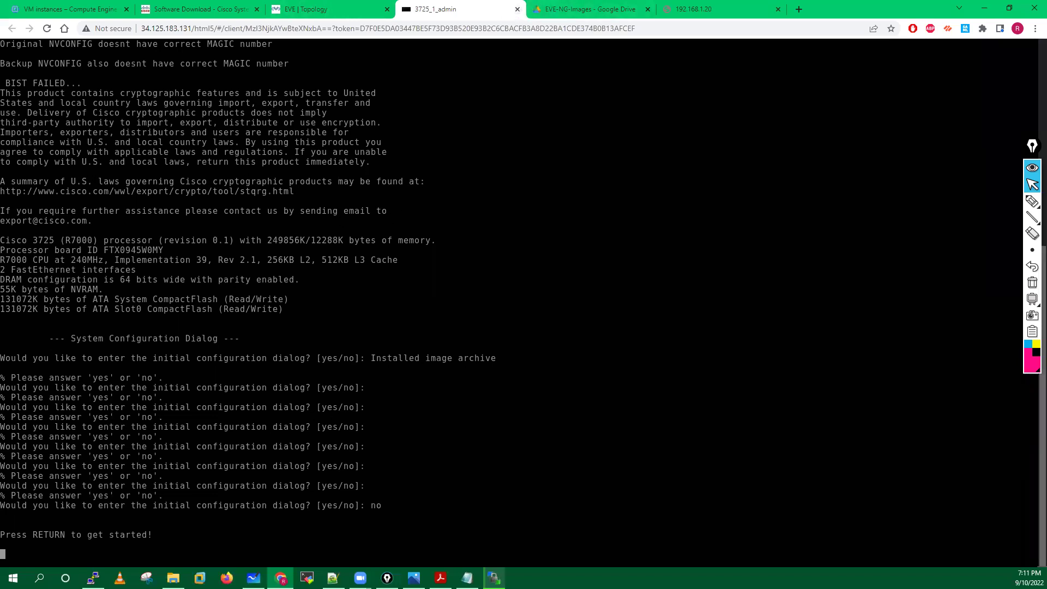
- Enter privileged mode with 'enable' and run 'show version', showing IOS 12.4(15)T14
key(Return)
key(Return)
key(Return)
key(Return)
key(Return)
key(Return)
key(Return)
key(Return)
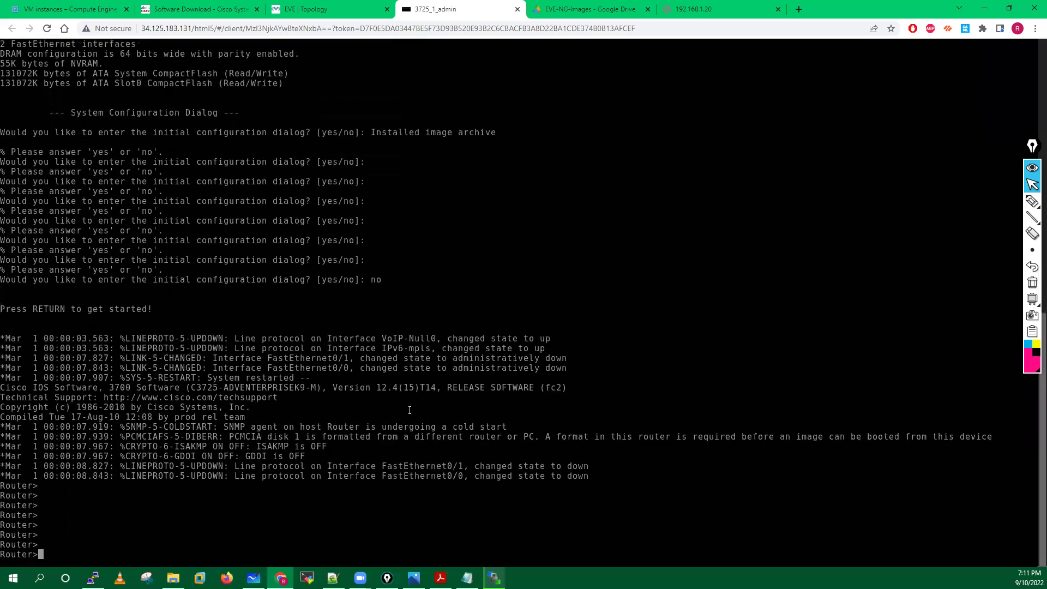
text(ena)
key(Tab)
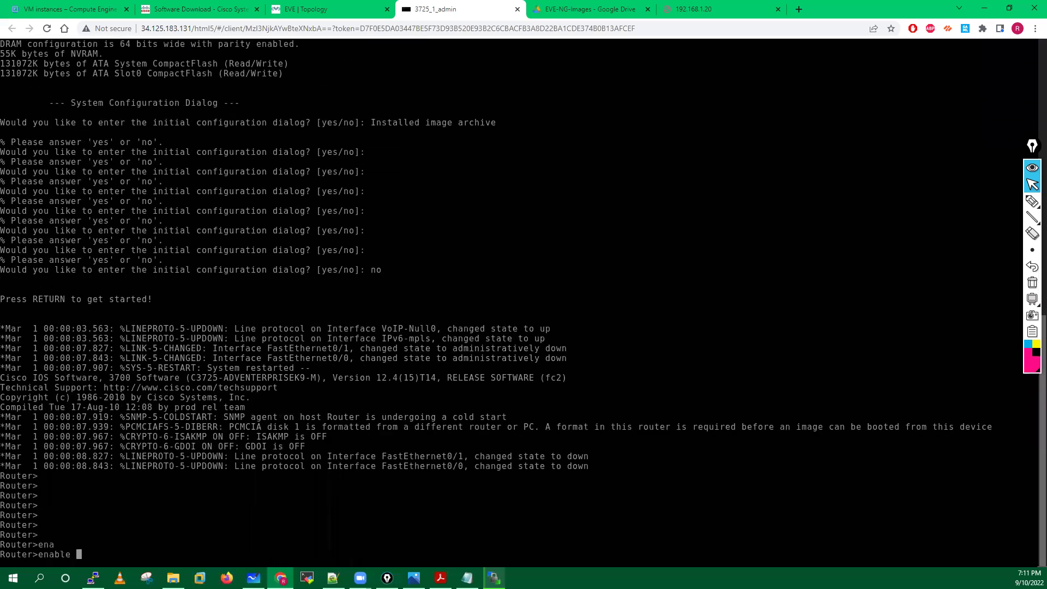
key(Return)
key(Return)
key(Return)
key(Return)
key(Return)
key(Return)
text(sho)
key(Tab)
text(ver)
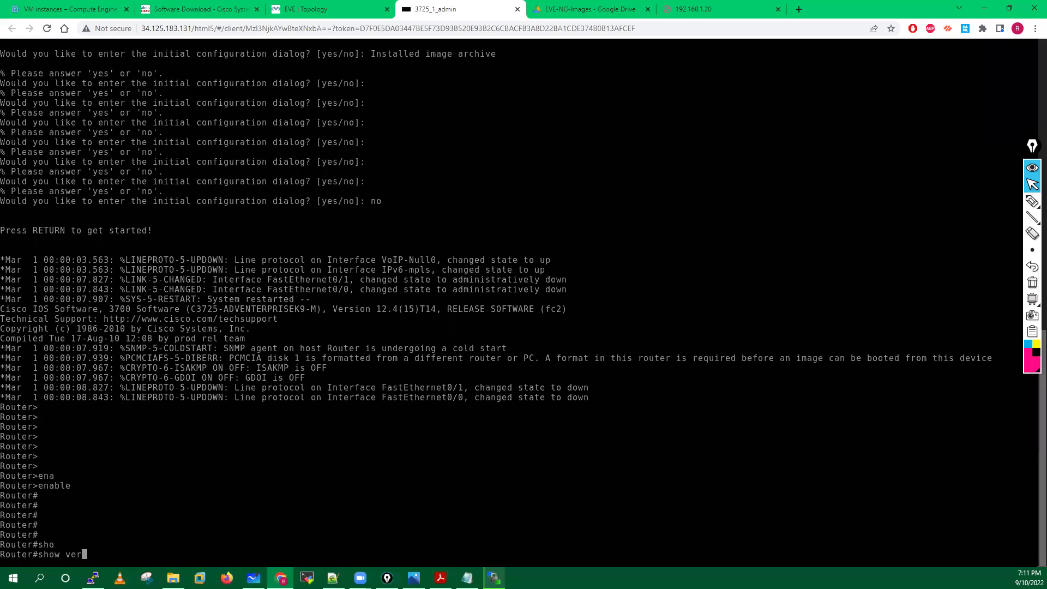
key(Tab)
key(Return)
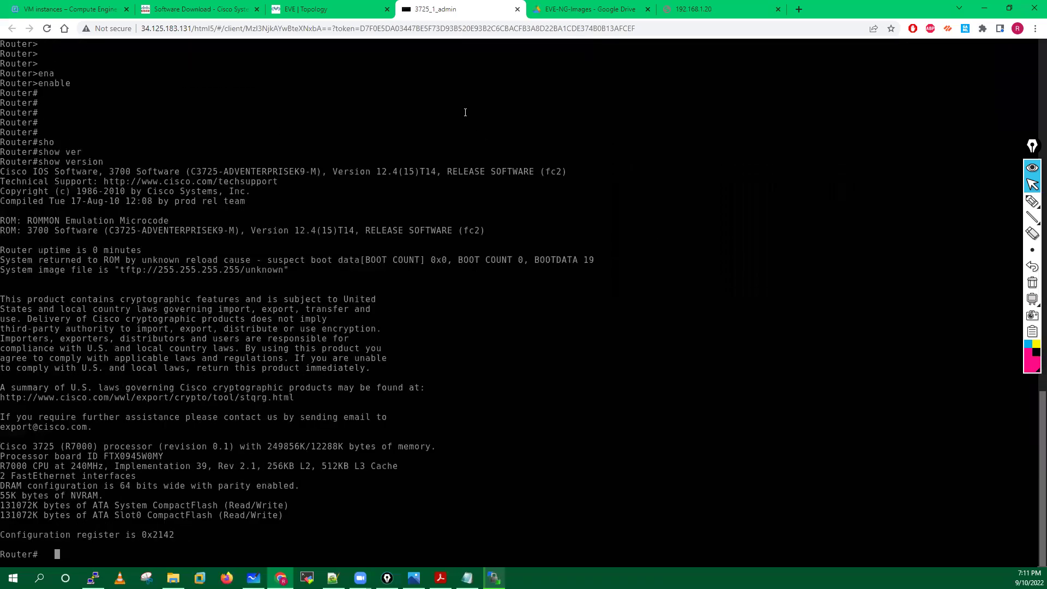
- Reload the unreachable 192.168.1.20 ESXi host page
click(314, 4)
click(582, 6)
click(47, 30)
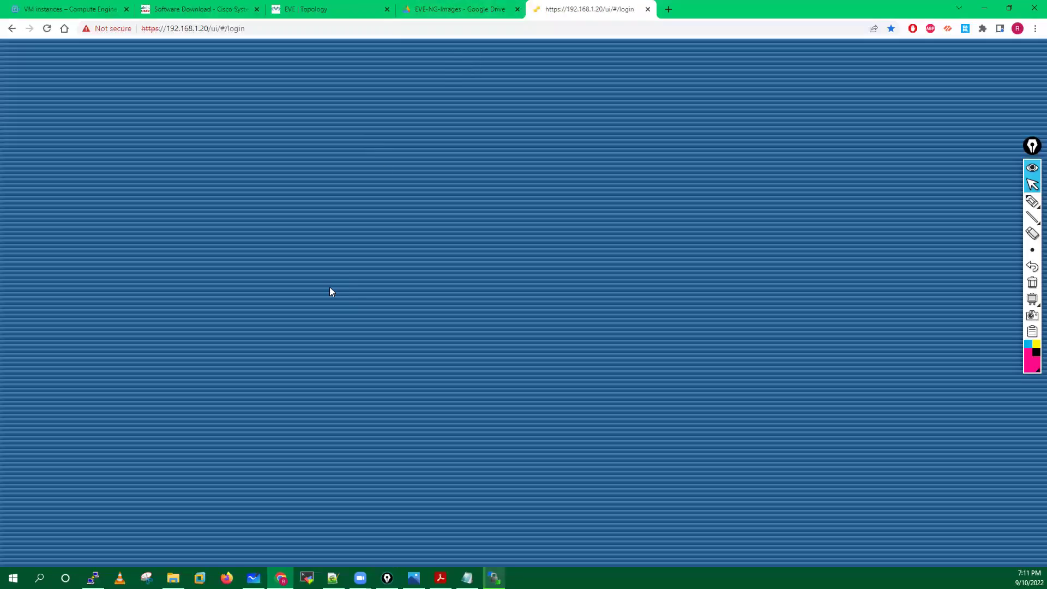
- Log in to the ESXi host, briefly viewing the SD-WAN lab diagram
click(138, 236)
text(root)
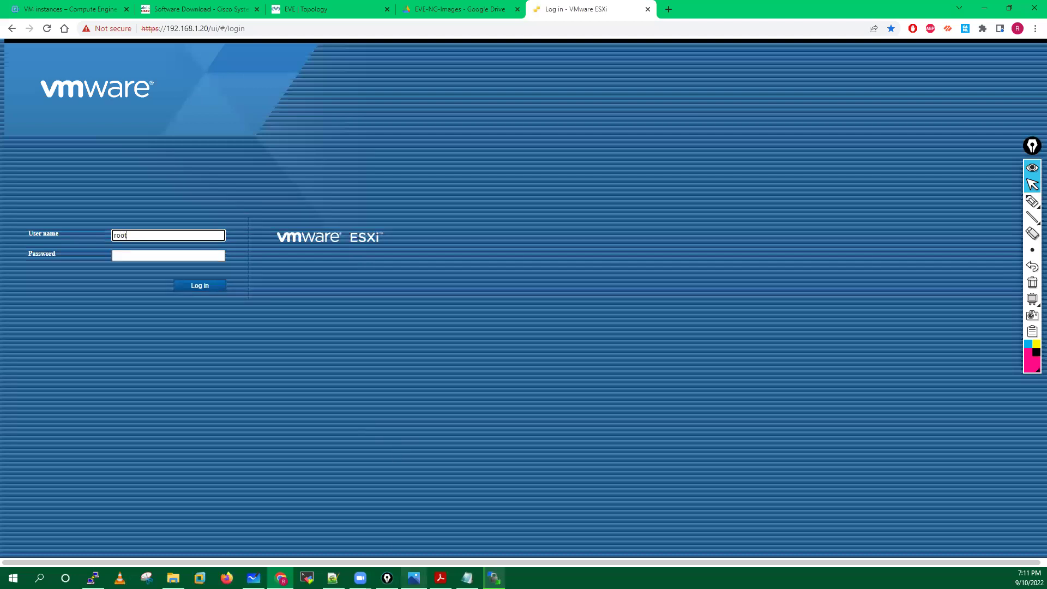
click(414, 578)
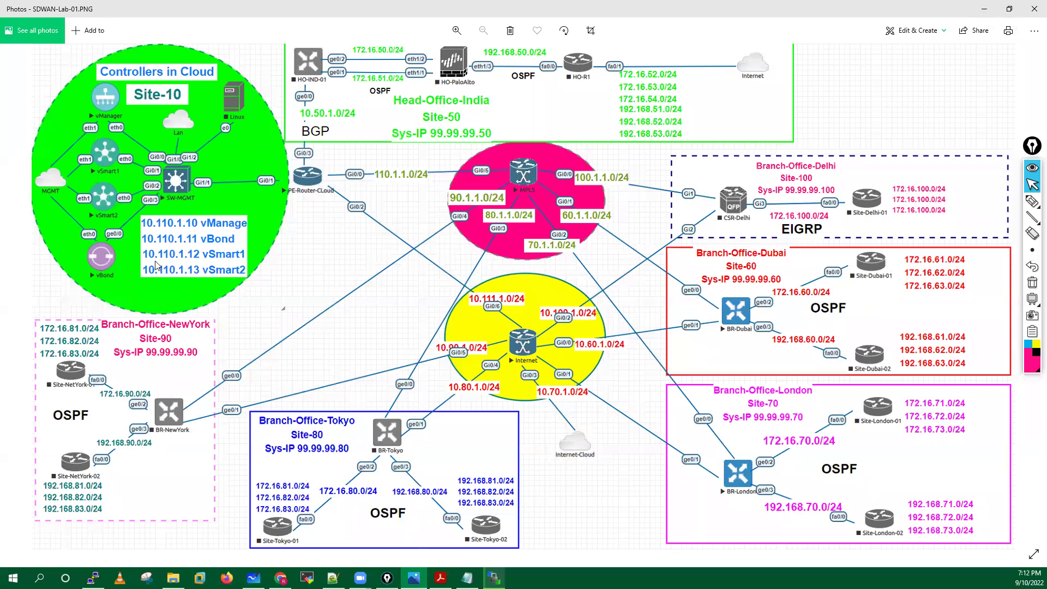
key(alt+Tab)
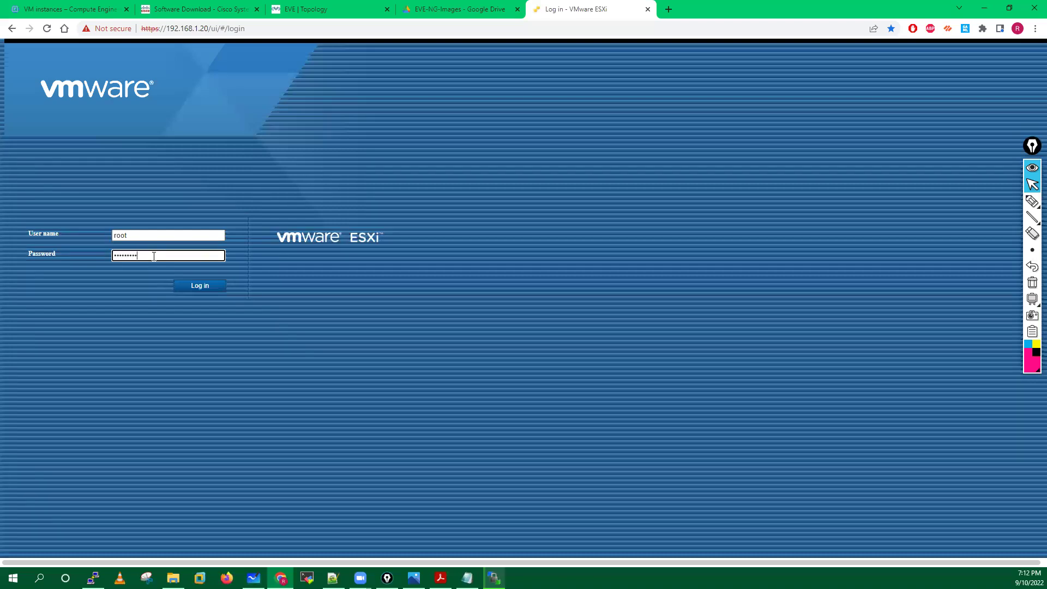
click(202, 288)
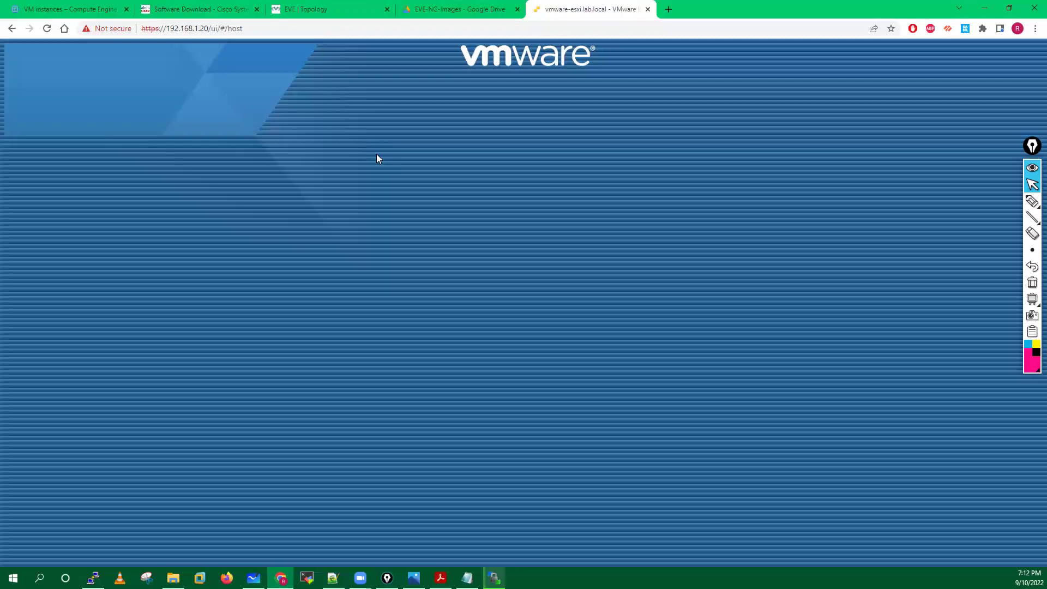
- Reload ESXi, check upload progress, and power on the eve-ng.esxi.lab.local VM
key(F5)
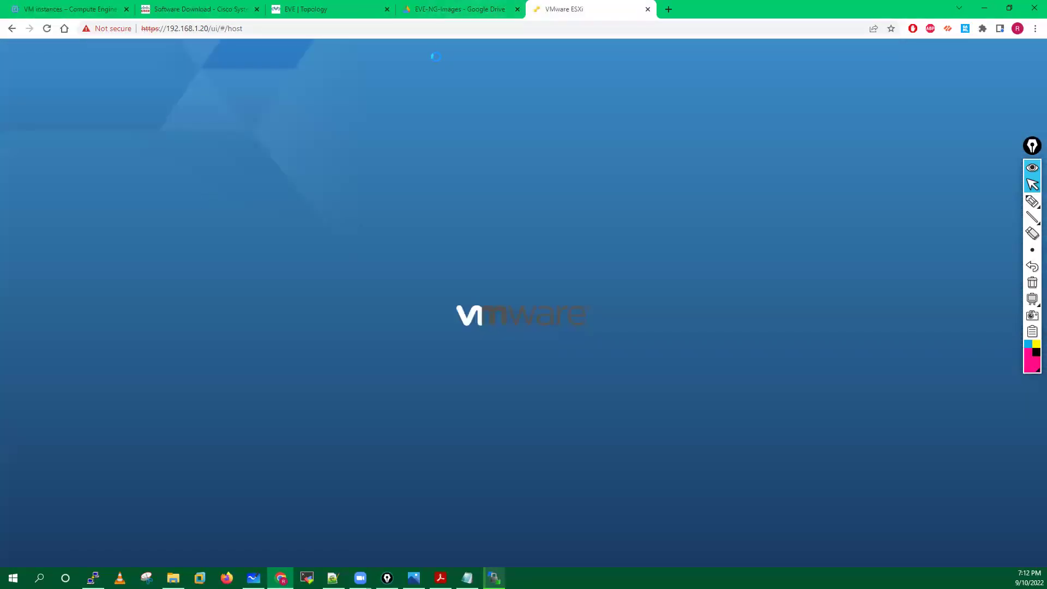
click(494, 578)
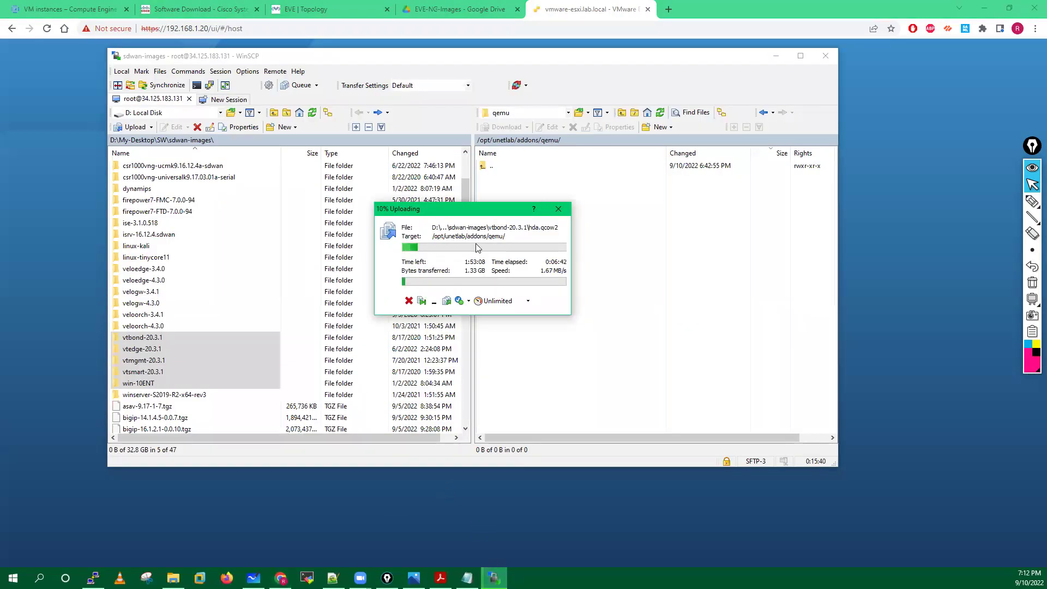
click(897, 274)
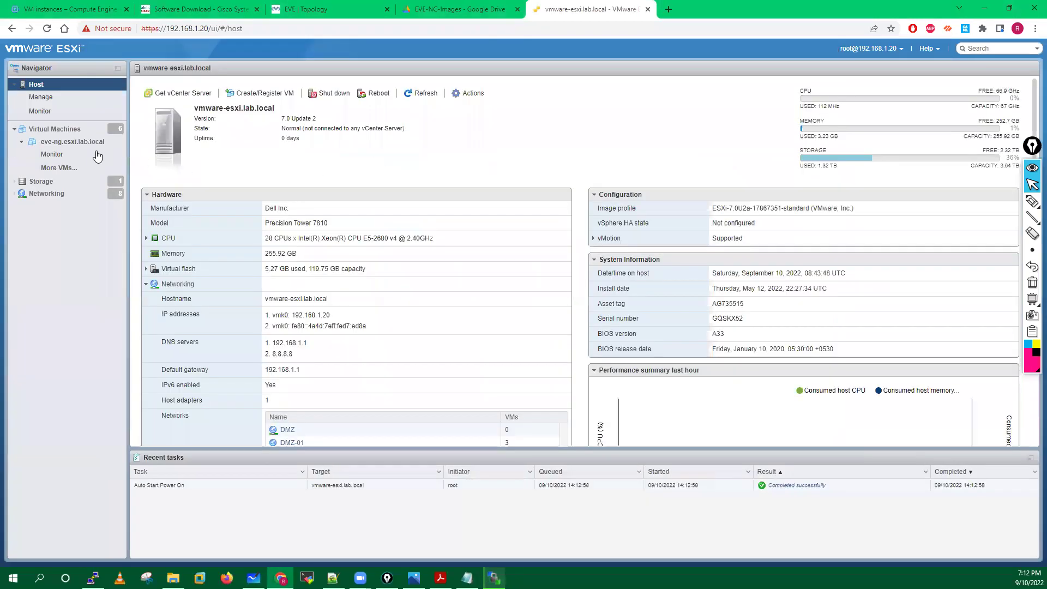
click(71, 142)
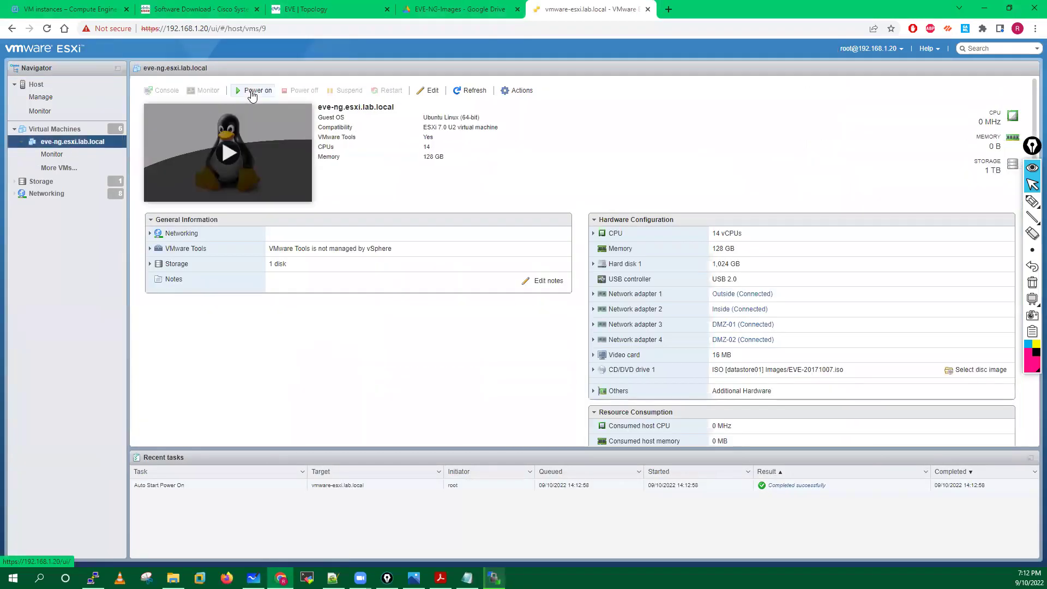
click(253, 91)
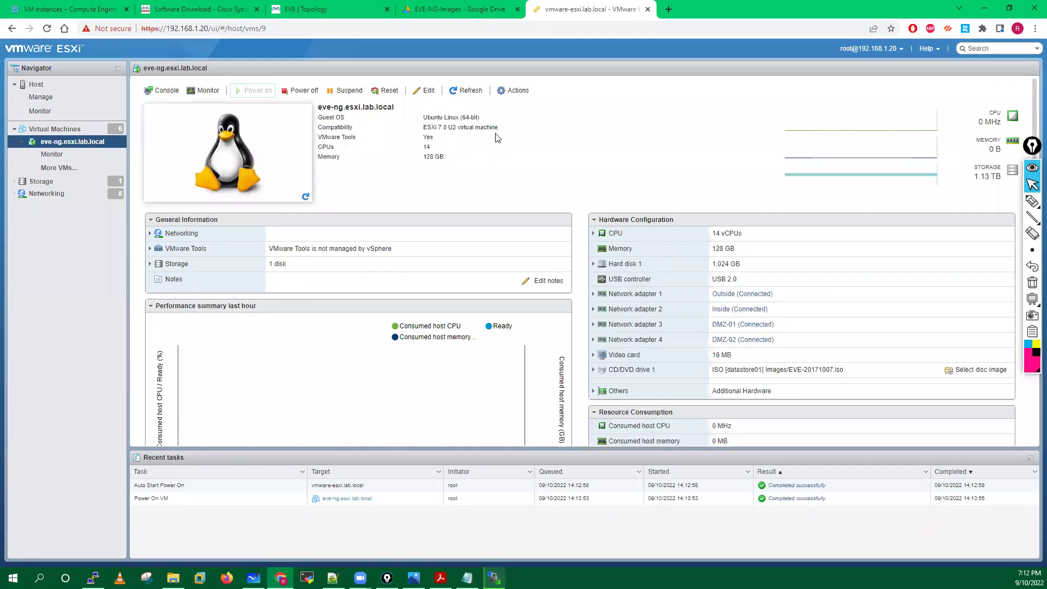
- Refresh the eve-ng VM summary repeatedly until the EVE console appears, then open a new tab
click(457, 93)
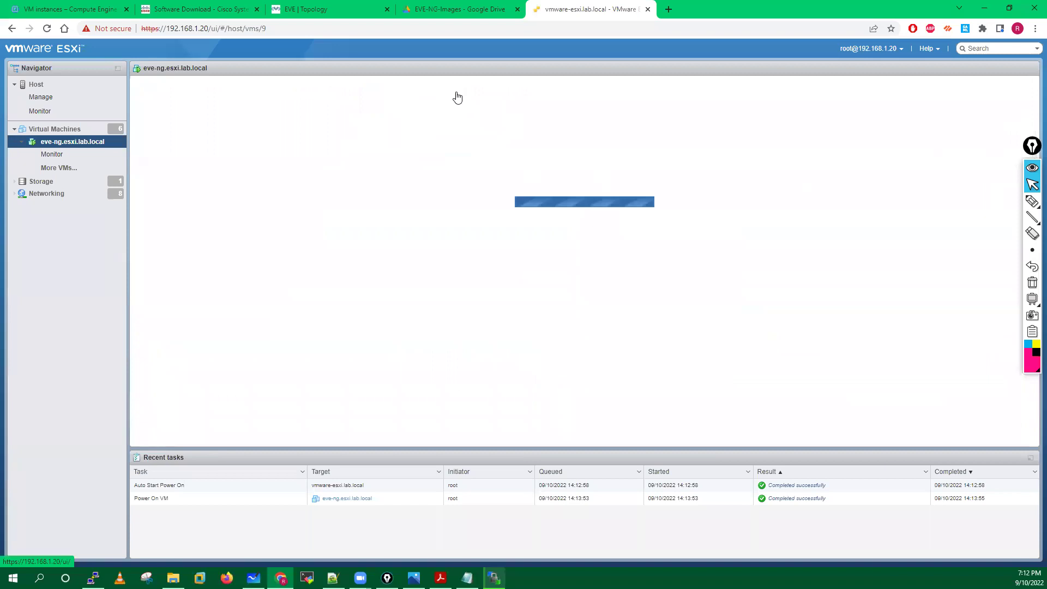
click(457, 93)
click(457, 92)
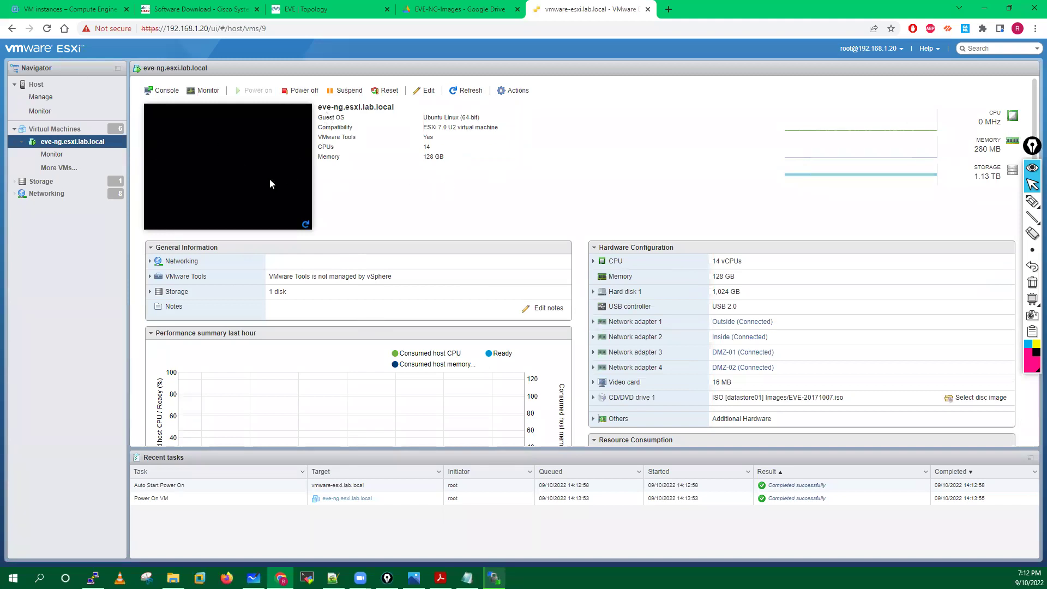
click(464, 91)
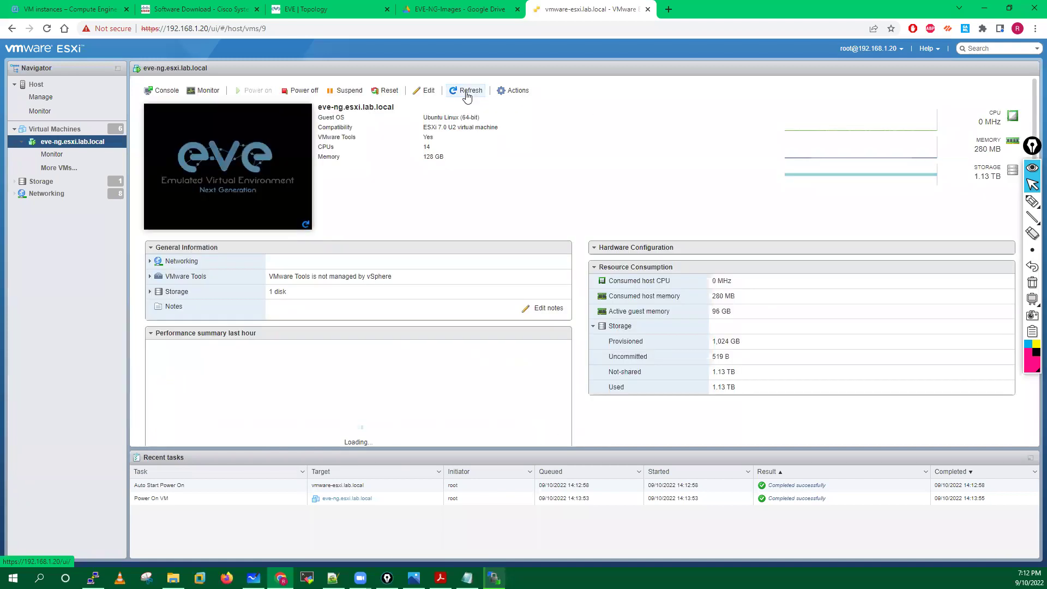
click(466, 91)
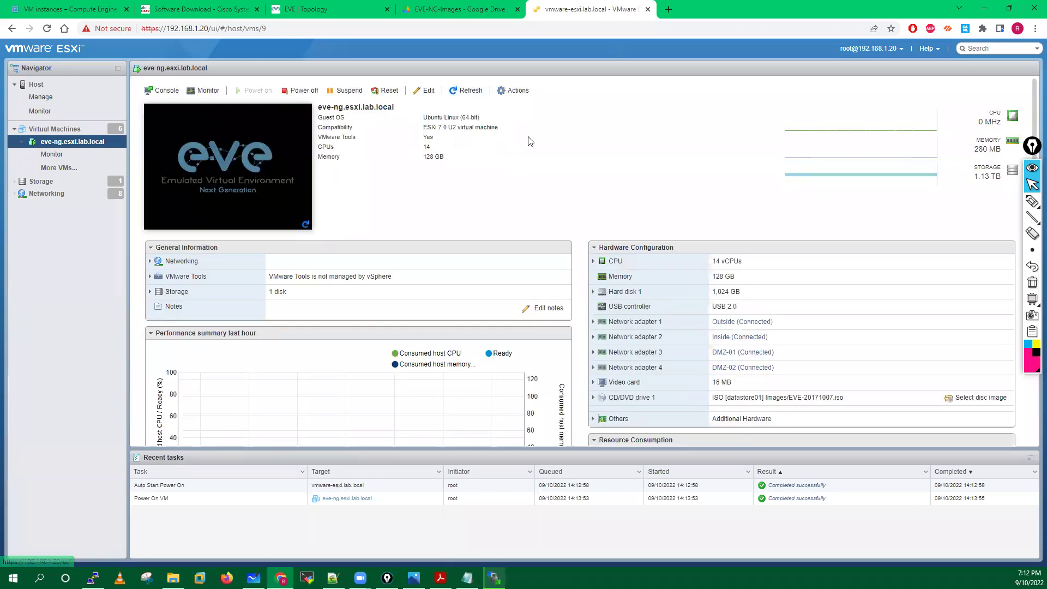
click(470, 91)
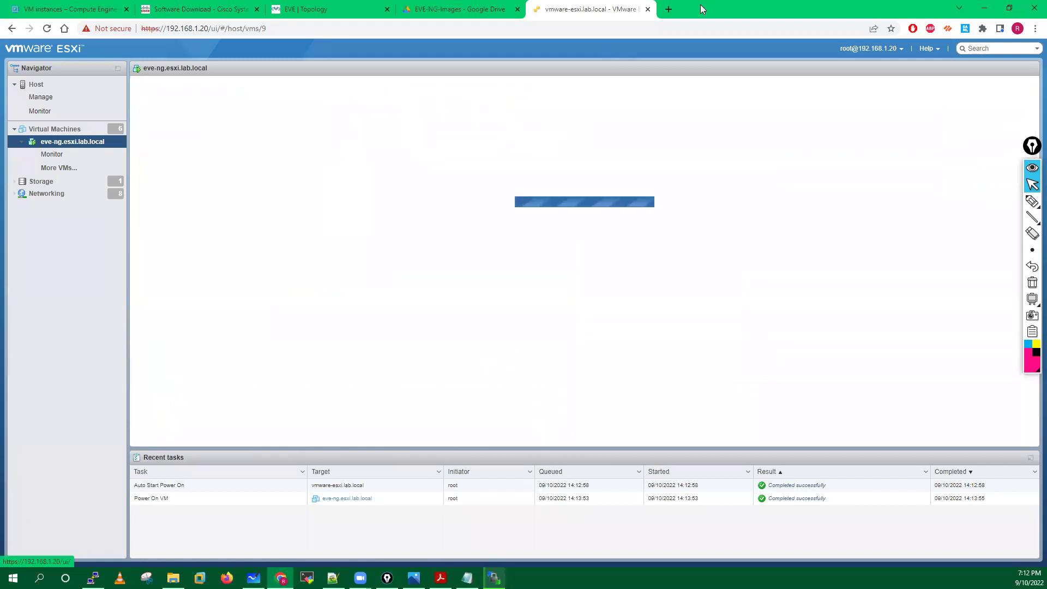
click(668, 11)
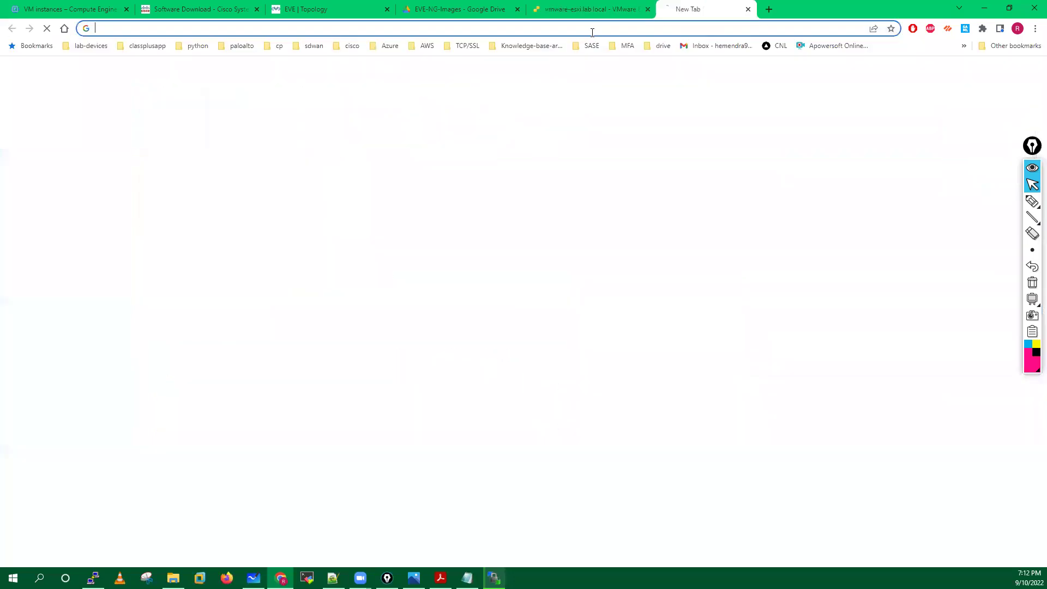
- Sign in to the local EVE-NG server at 192.168.1.50 with saved credentials and close the open lab
click(91, 46)
click(109, 200)
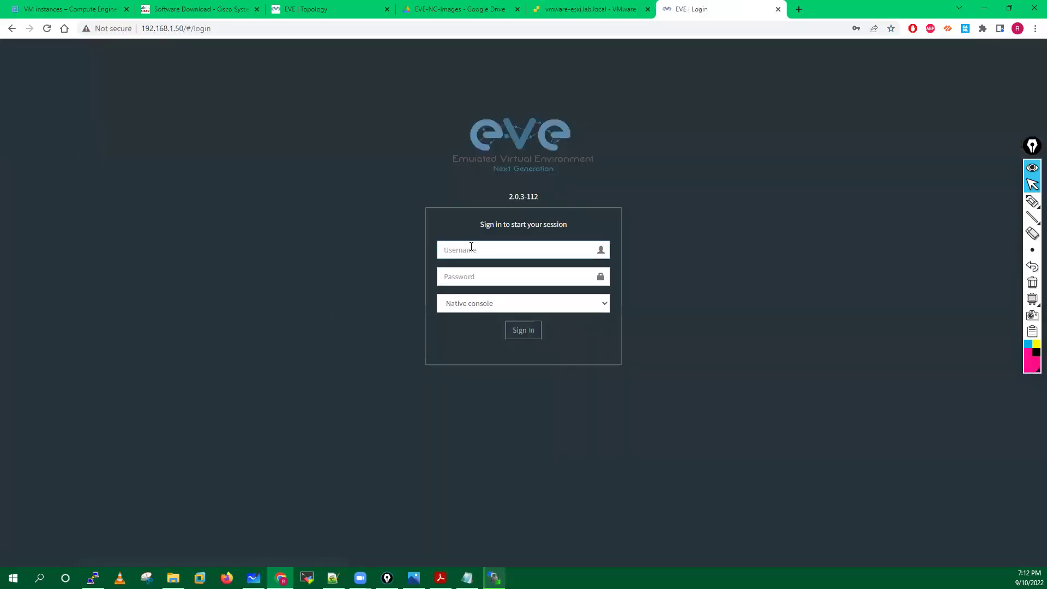
click(471, 247)
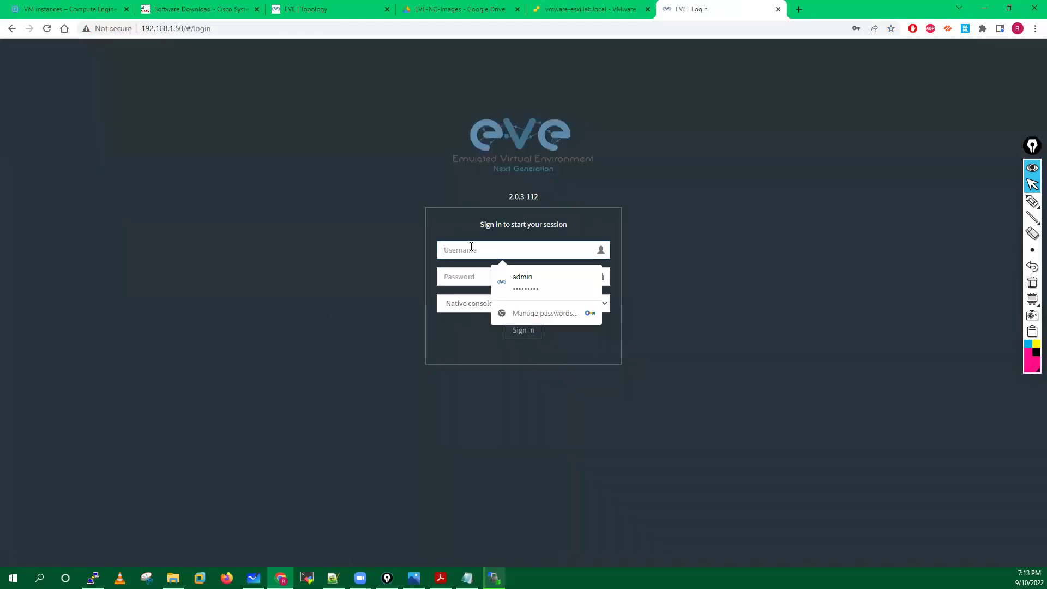
click(524, 284)
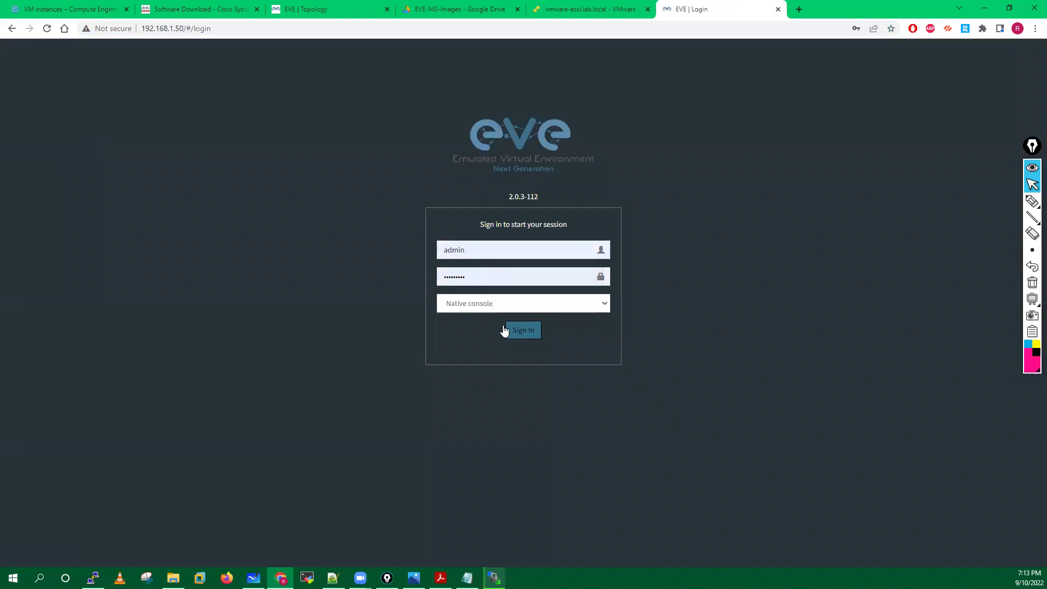
click(507, 330)
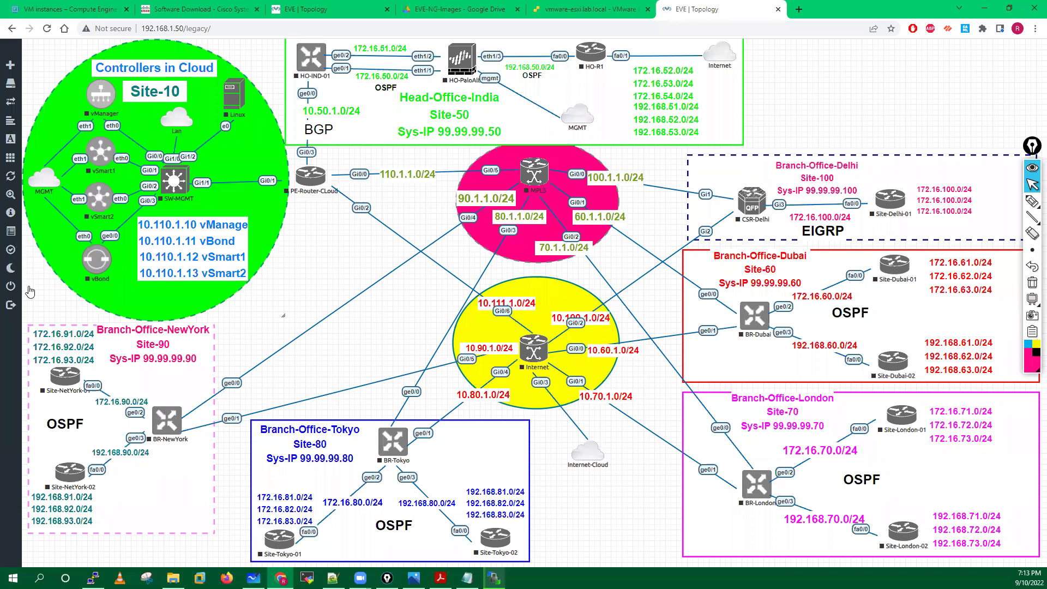
click(30, 288)
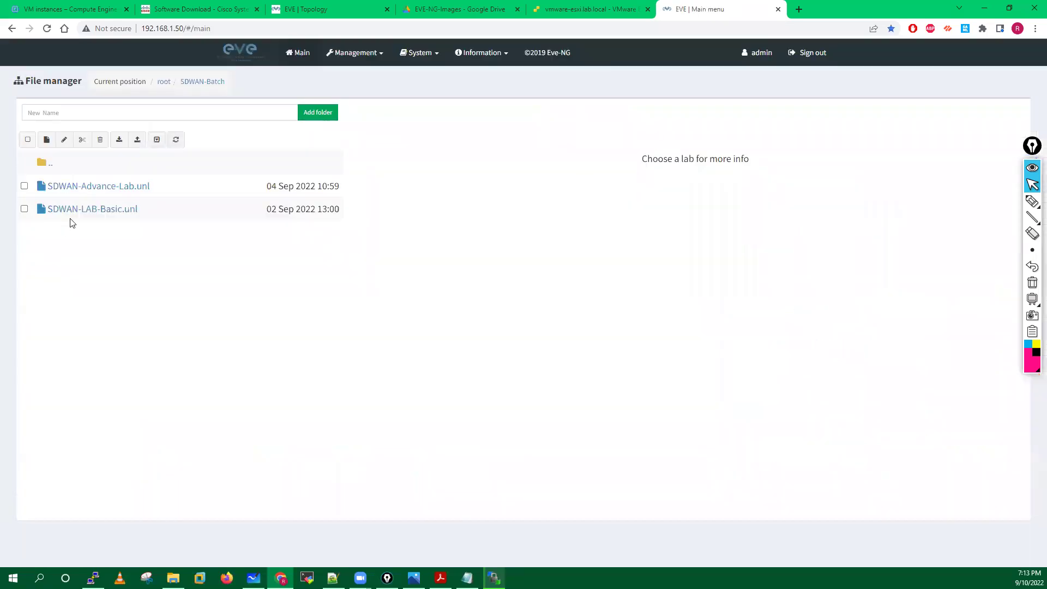
- Export both SDWAN-Batch labs to the Desktop as sdwan-topology-unetlab_export-20220910-154321.zip
click(25, 186)
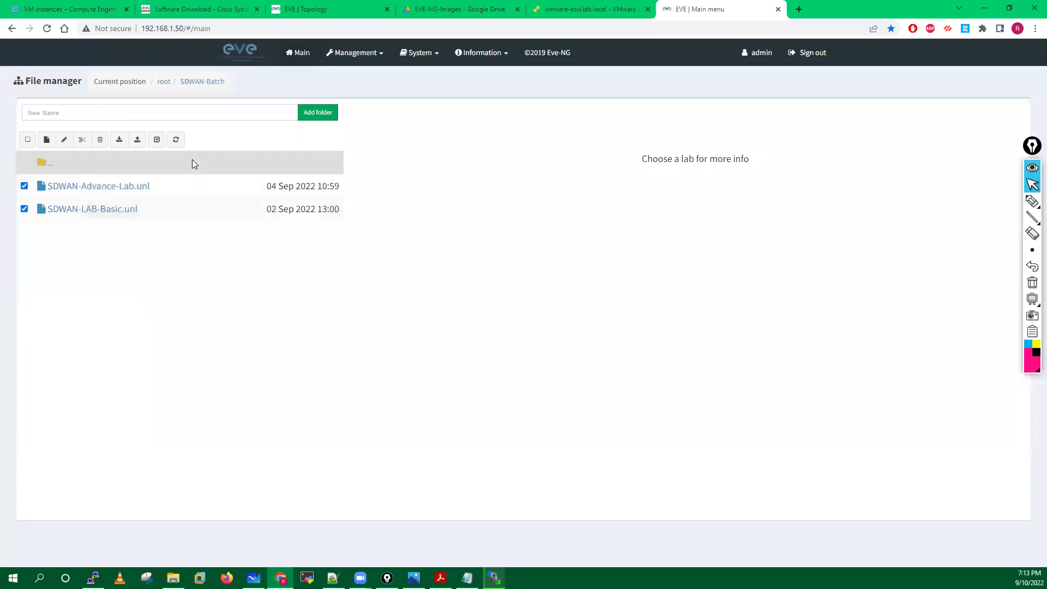
click(137, 141)
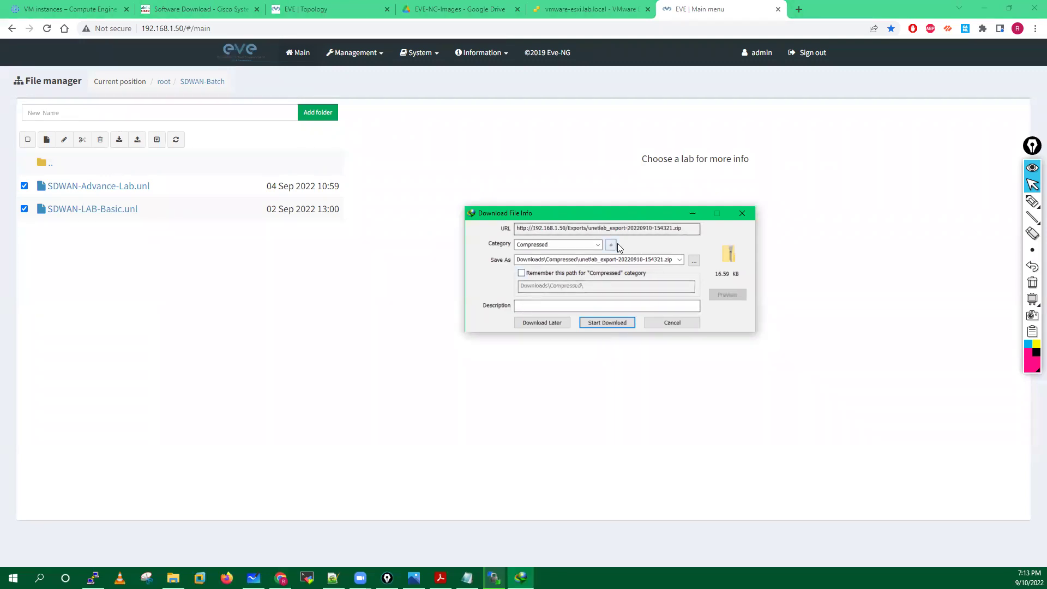
click(693, 260)
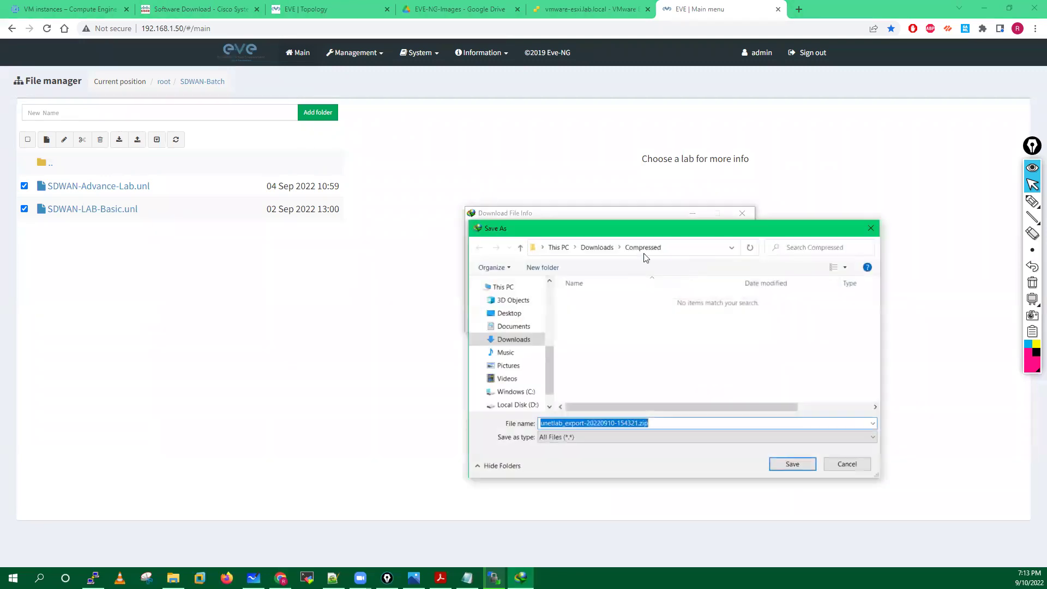
click(505, 313)
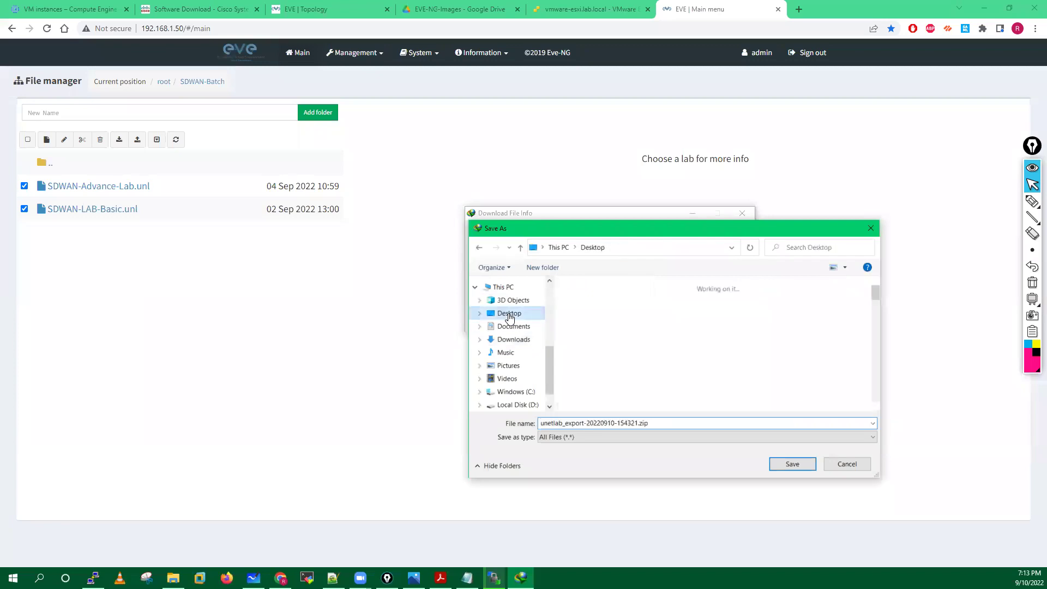
double_click(548, 424)
text(sdwan)
text(-topo)
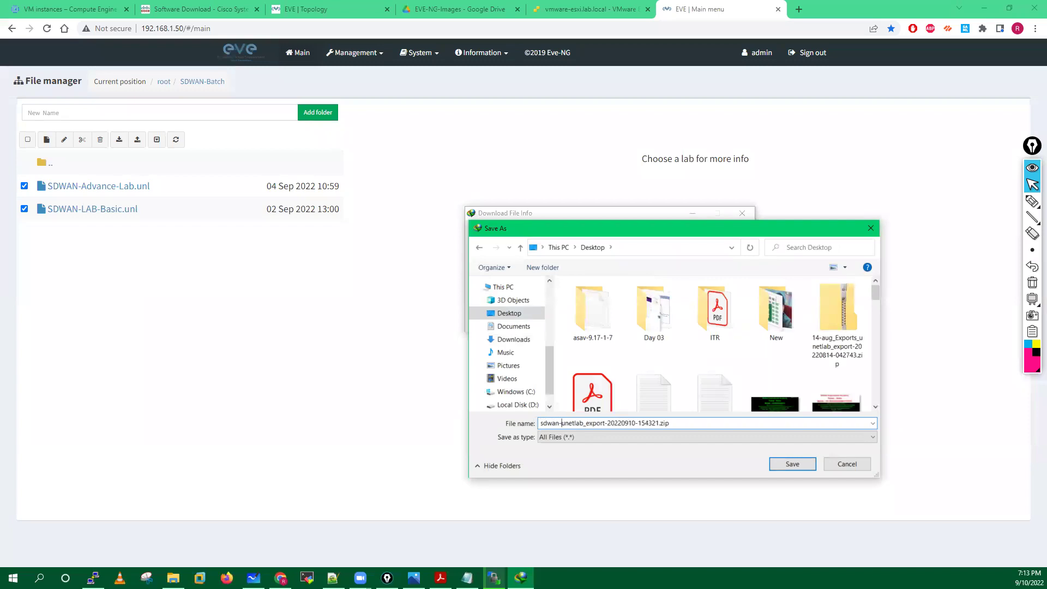
text(logy-)
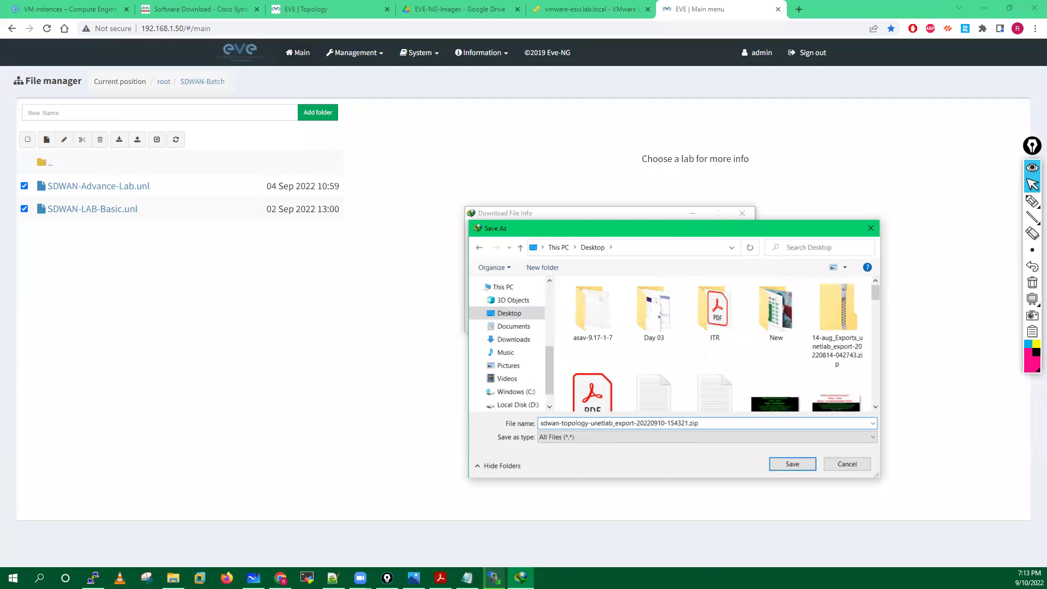
click(788, 464)
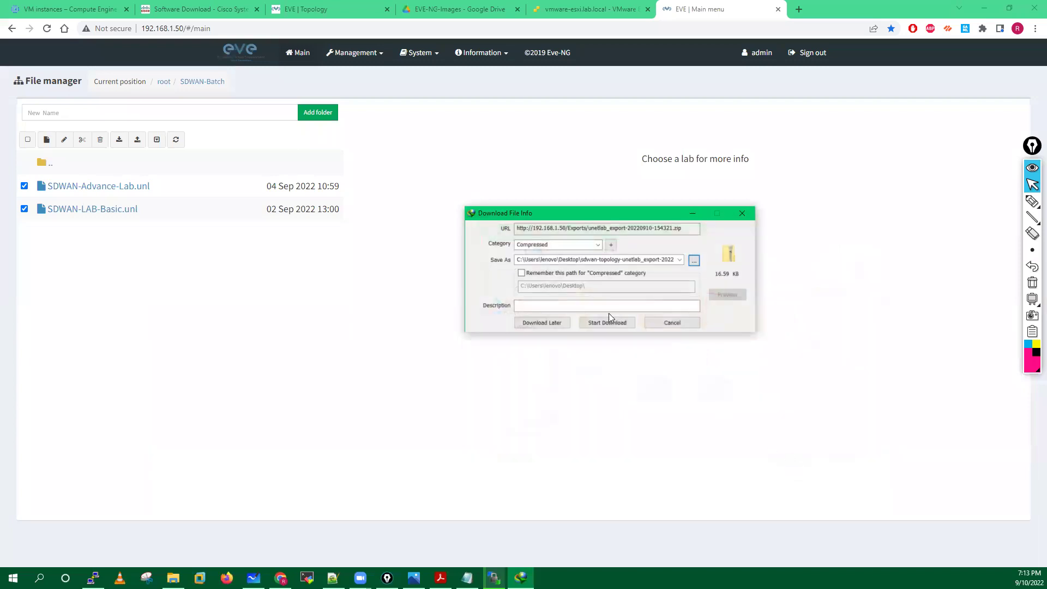
click(595, 323)
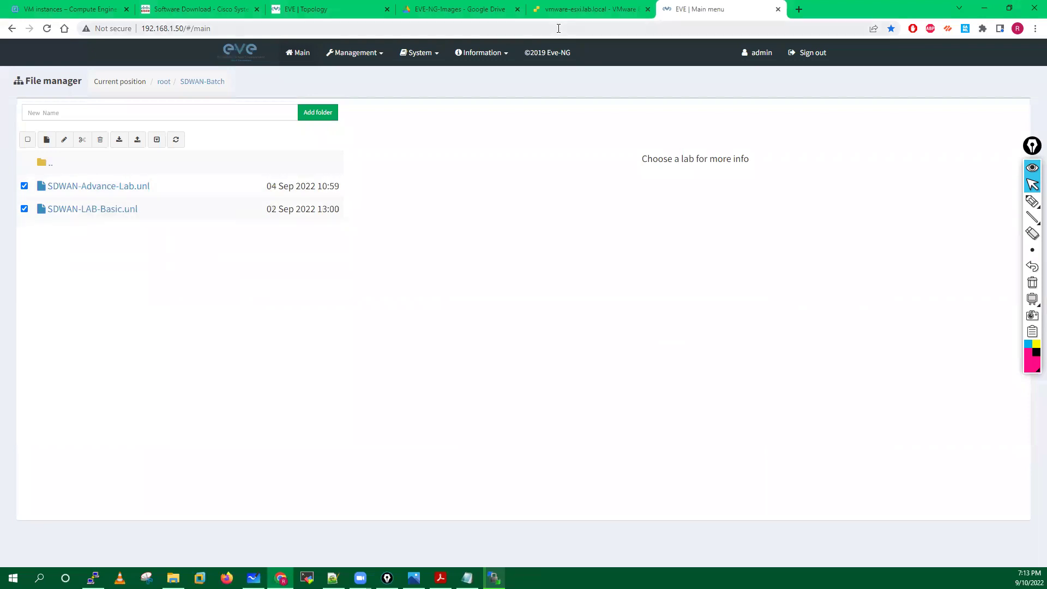
click(984, 8)
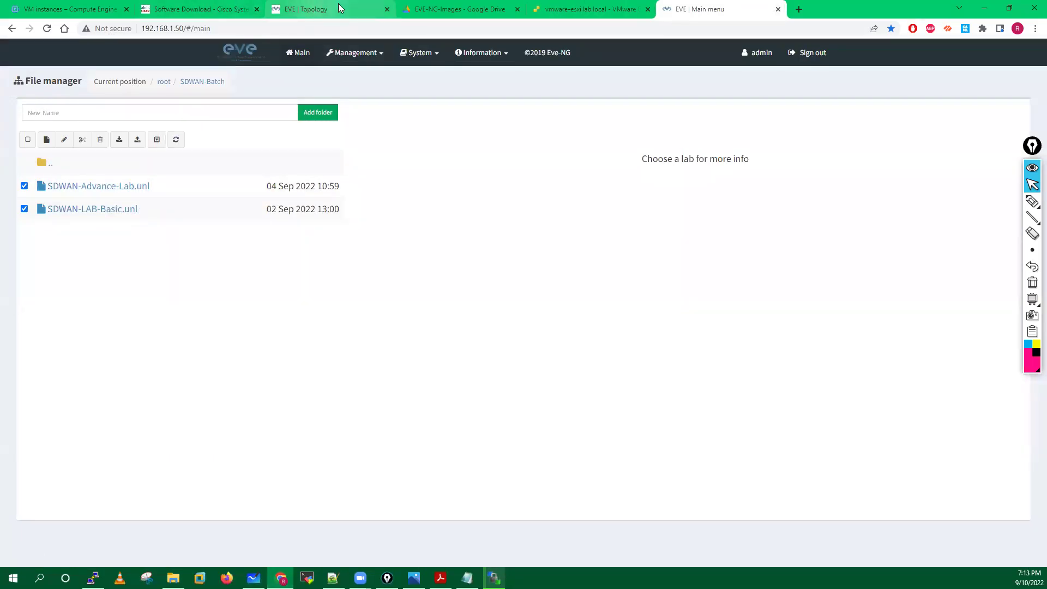
- Close the test lab and import the sdwan-topology zip into the cloud server's Eve-Test/Test folder
key(ctrl+3)
mouse_move(47, 253)
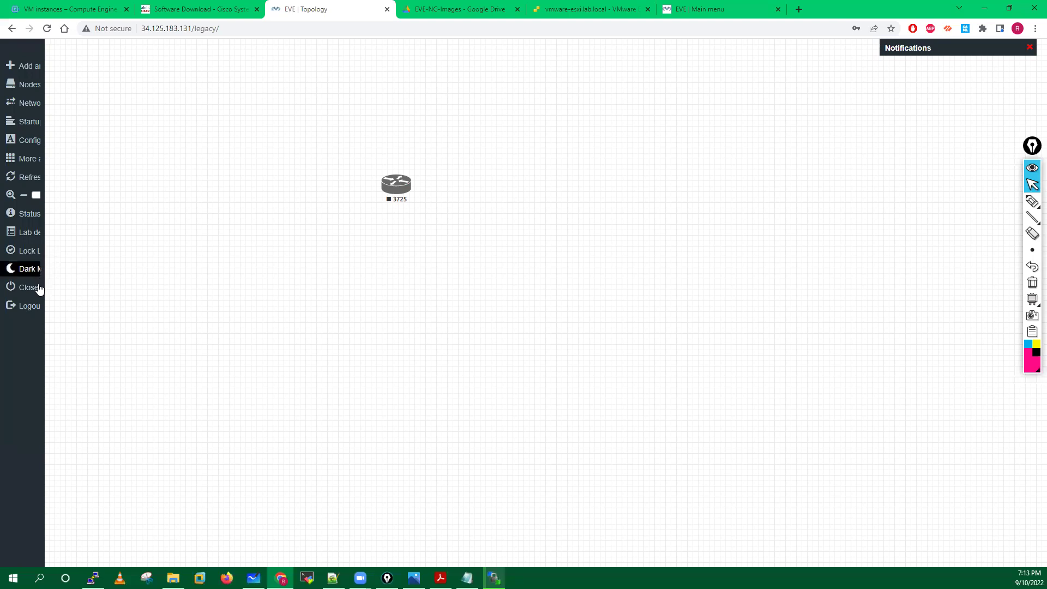
click(39, 288)
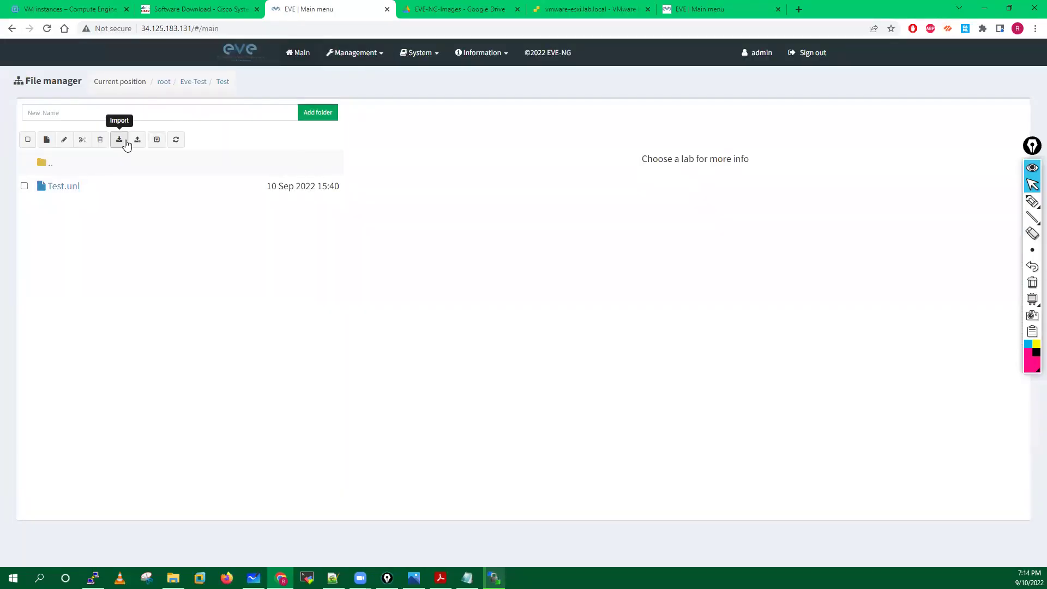
click(119, 140)
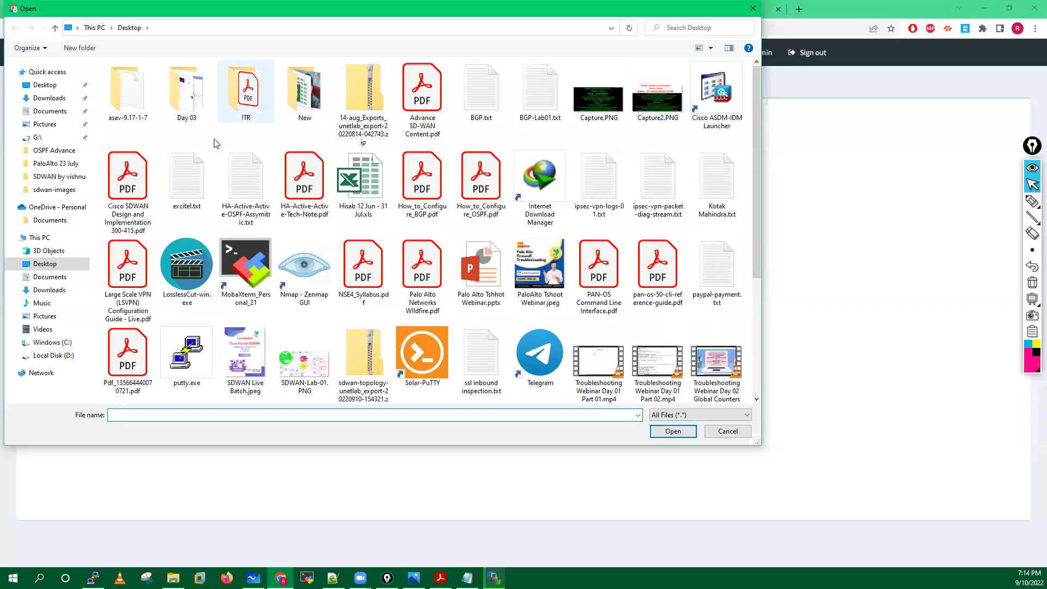
click(358, 347)
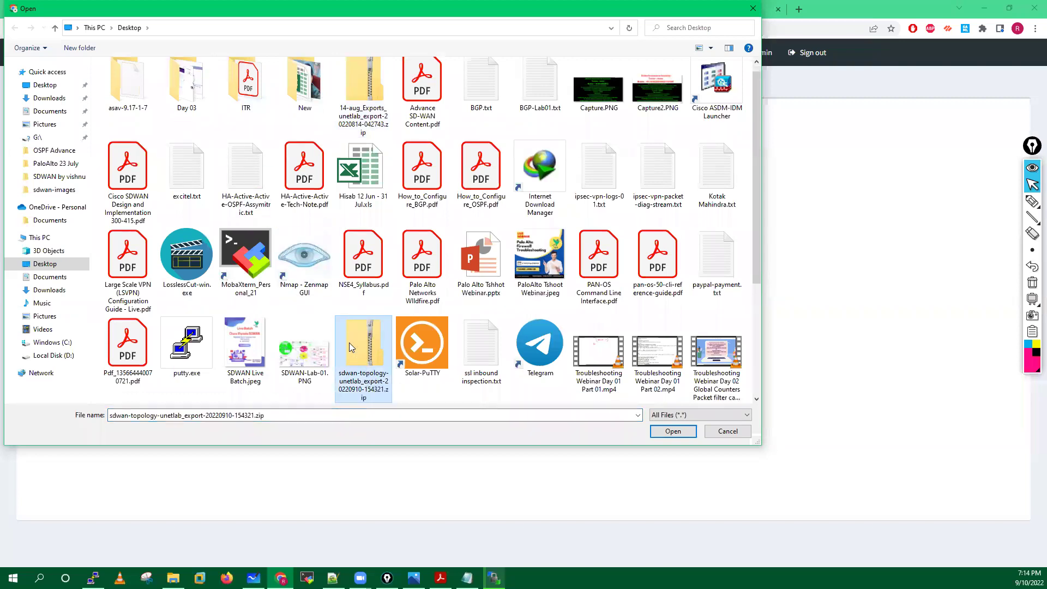
click(673, 431)
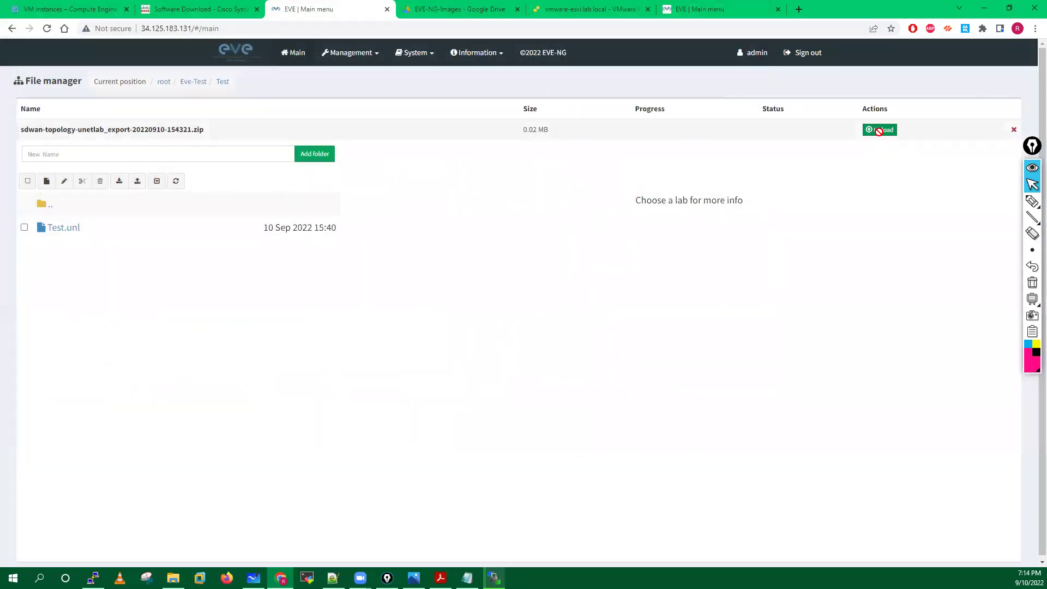
click(883, 129)
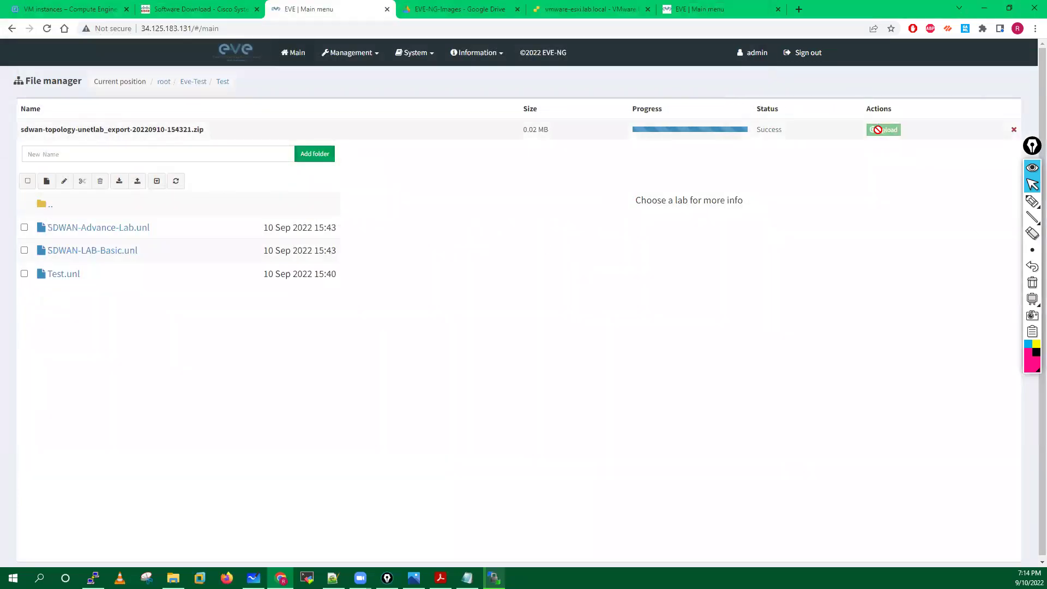
- Open the imported SDWAN-LAB-Basic lab to verify its topology
mouse_move(155, 249)
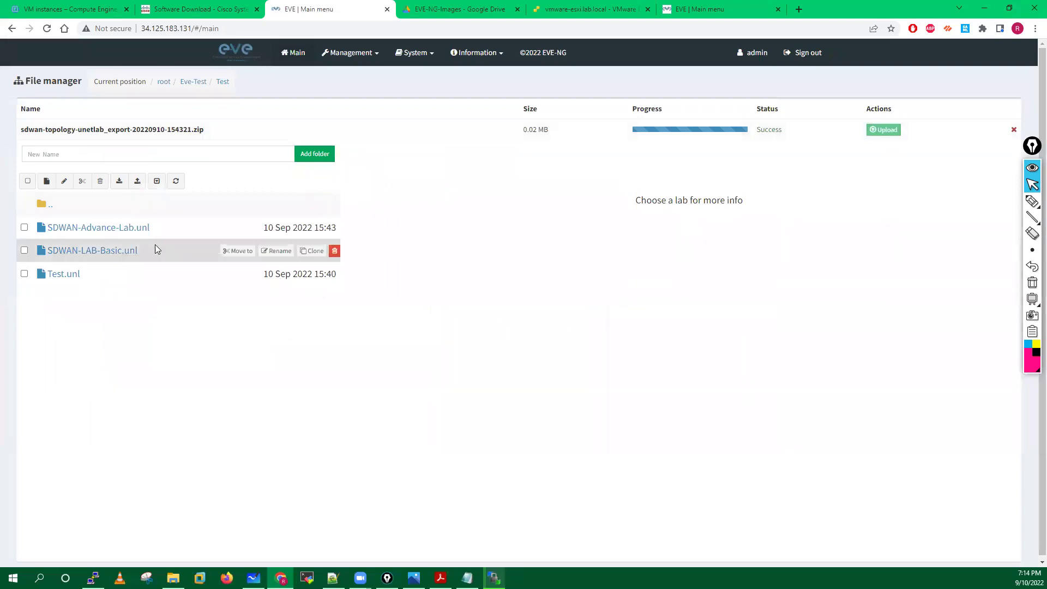
click(91, 252)
click(393, 470)
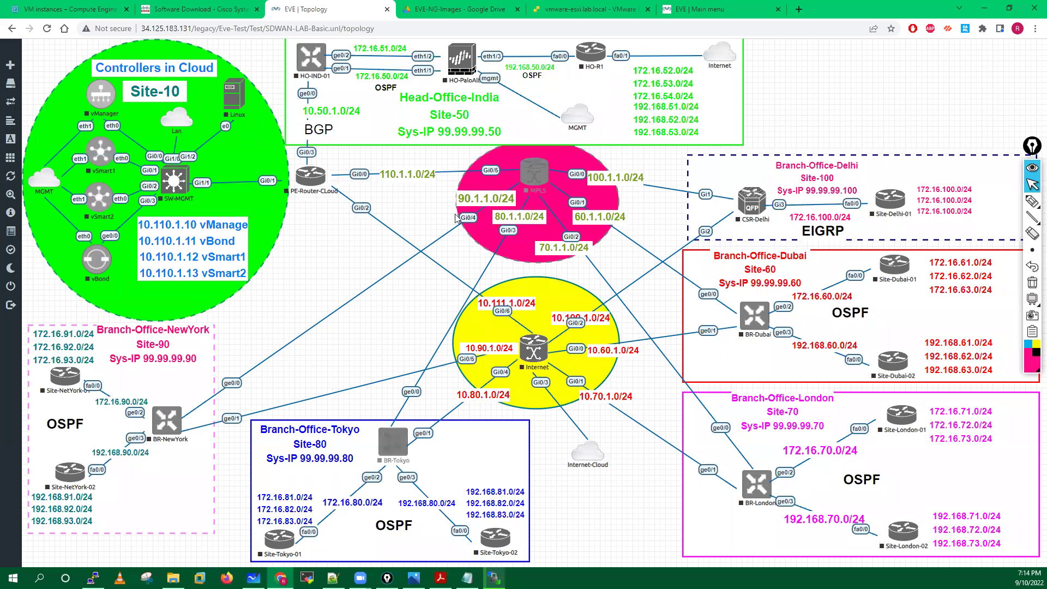
mouse_move(16, 280)
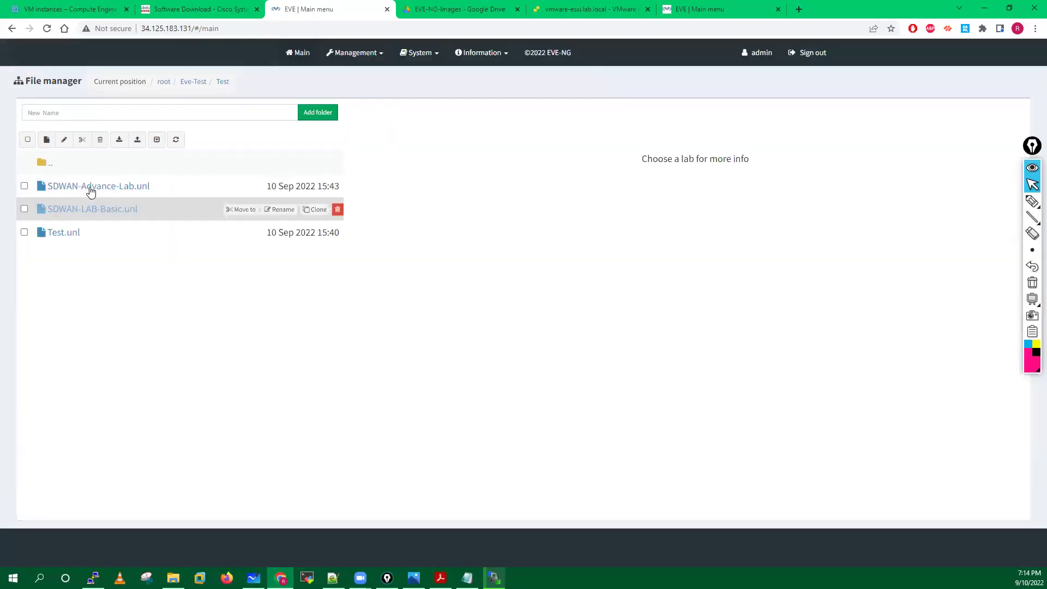
- Check the SDWAN-Advance-Lab topology, then close it and open Test.unl
click(389, 428)
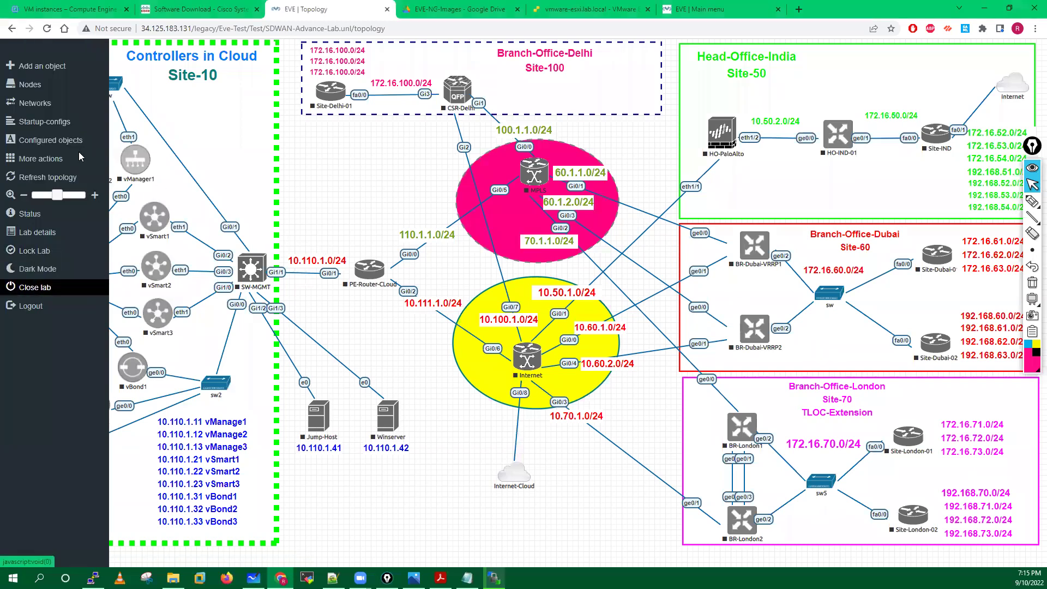
click(34, 287)
click(63, 232)
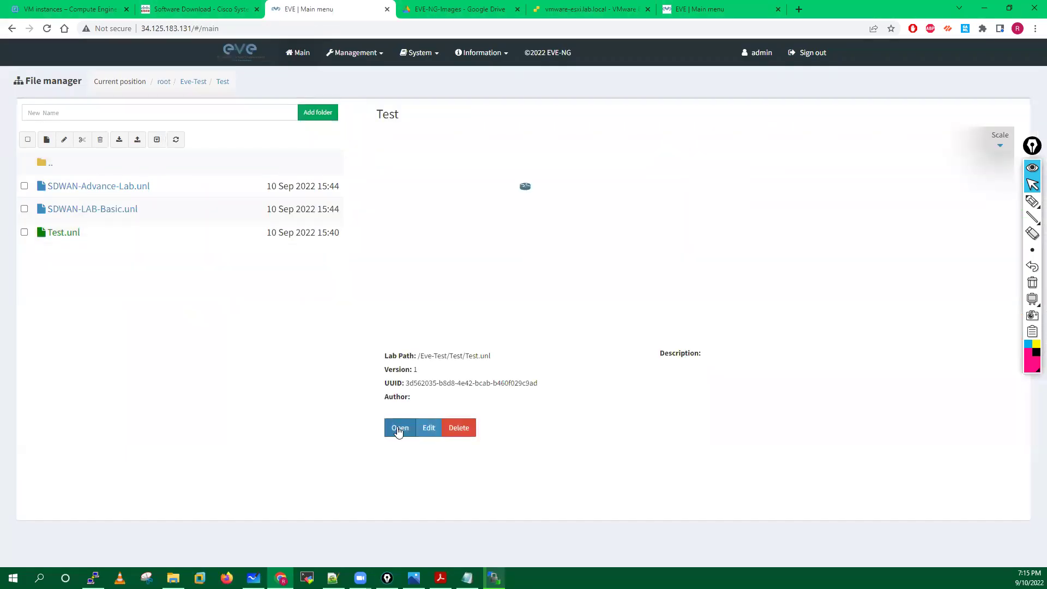
click(393, 428)
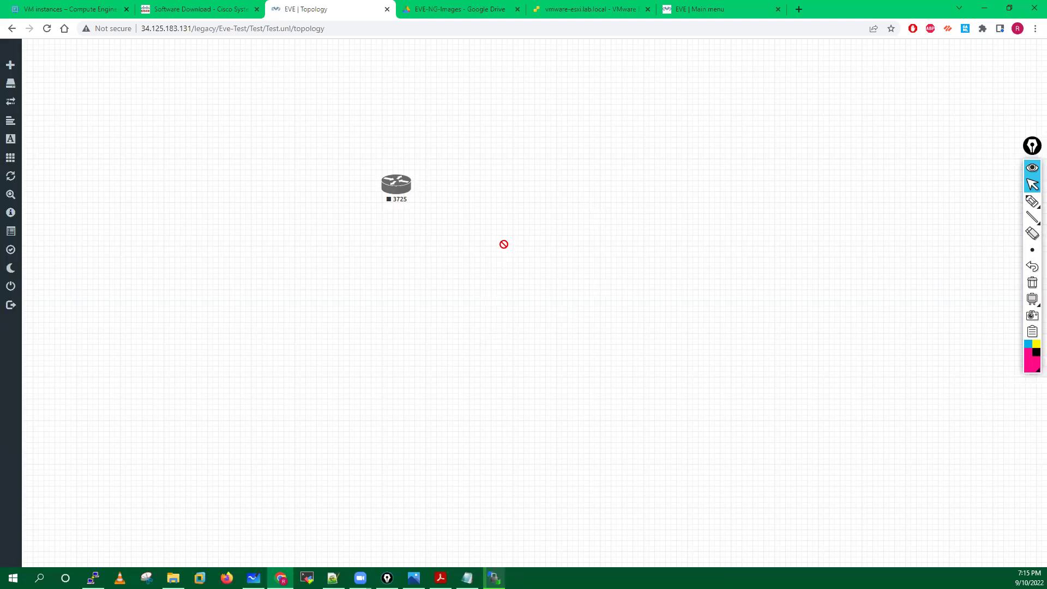
- Scroll through the Add a New Node templates, including Viptela, and close without adding
right_click(579, 195)
click(600, 217)
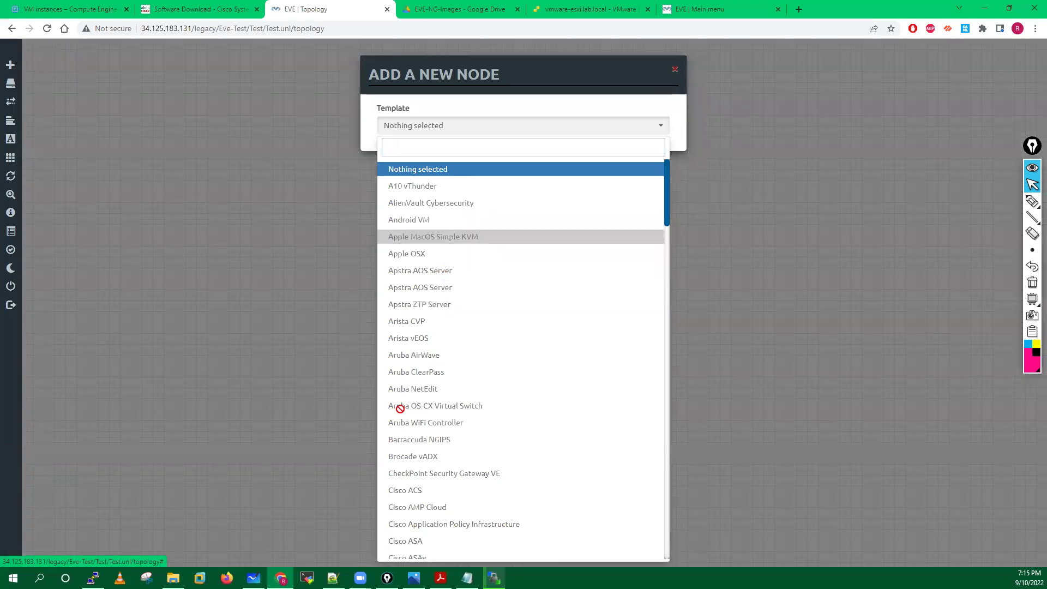
scroll(452, 409, down, 20)
scroll(452, 408, down, 20)
scroll(453, 409, down, 3)
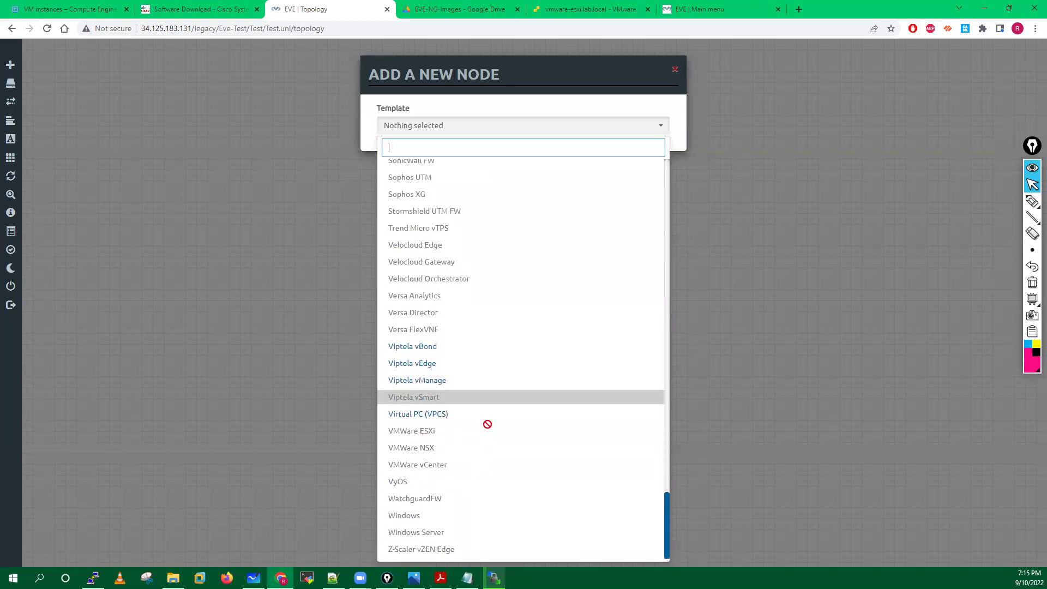
scroll(514, 209, up, 7)
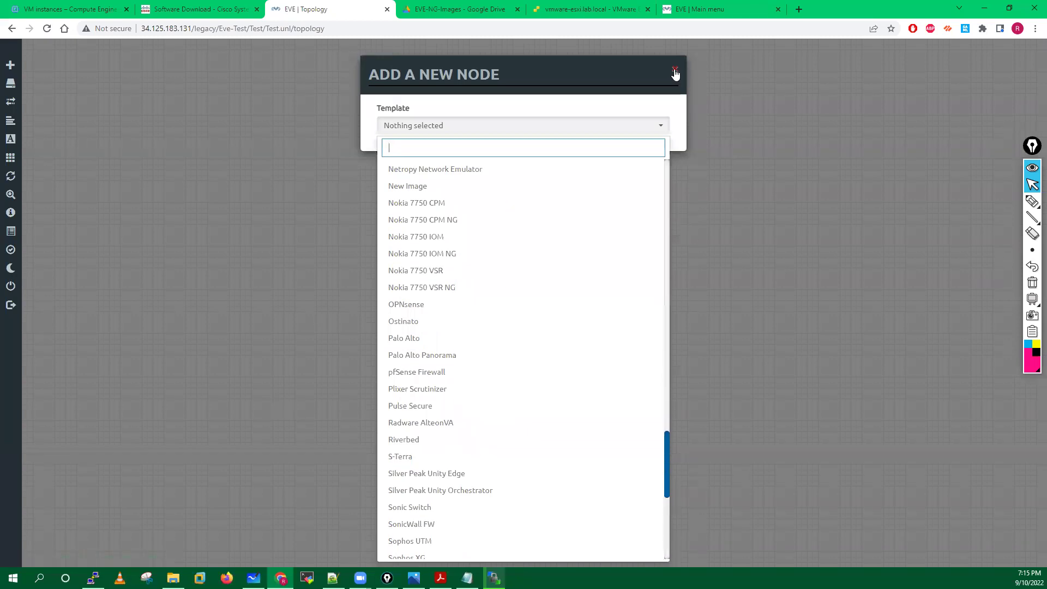
click(674, 70)
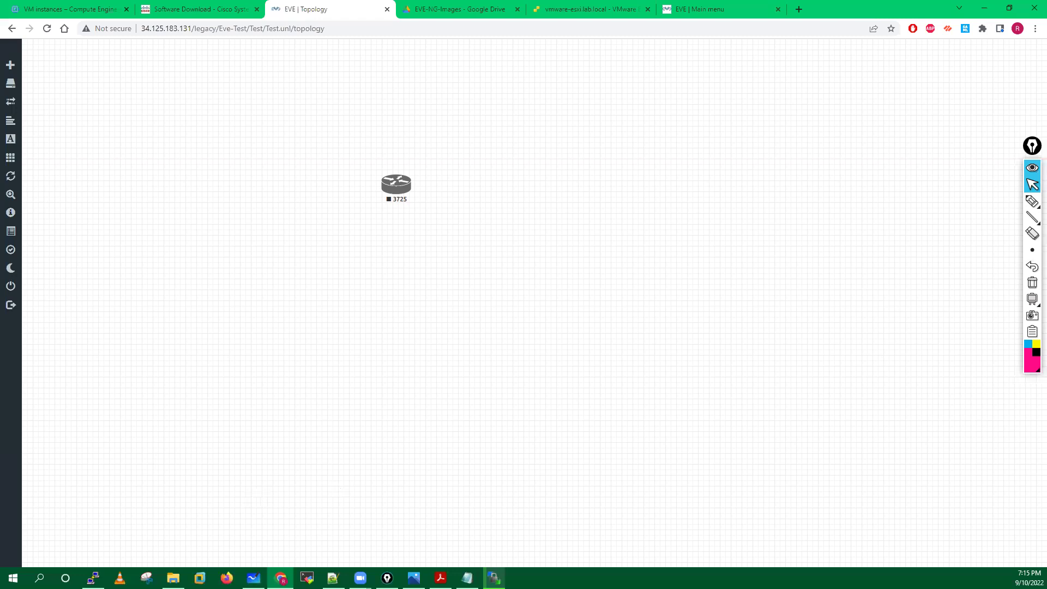
- Check the image upload progress in WinSCP twice, then return to the SDWAN-LAB-Basic topology
key(alt+Tab)
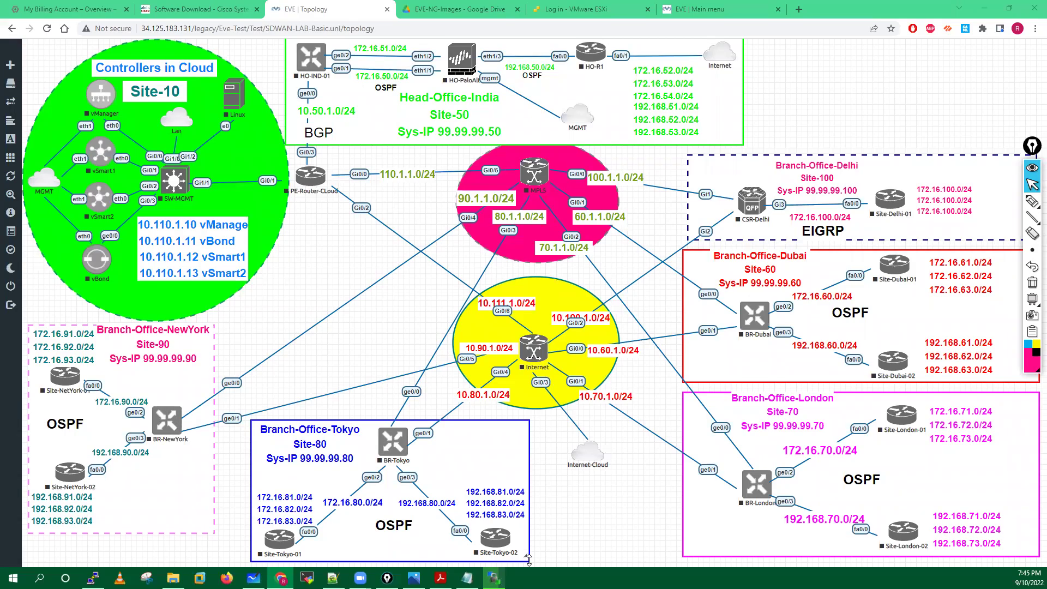
key(alt+Tab)
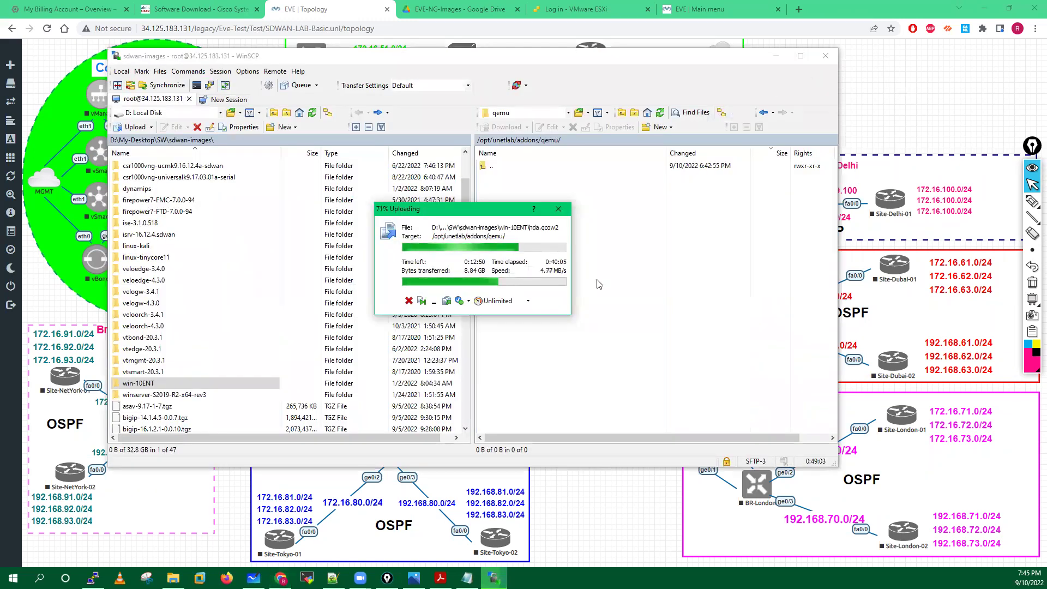
key(alt+Tab)
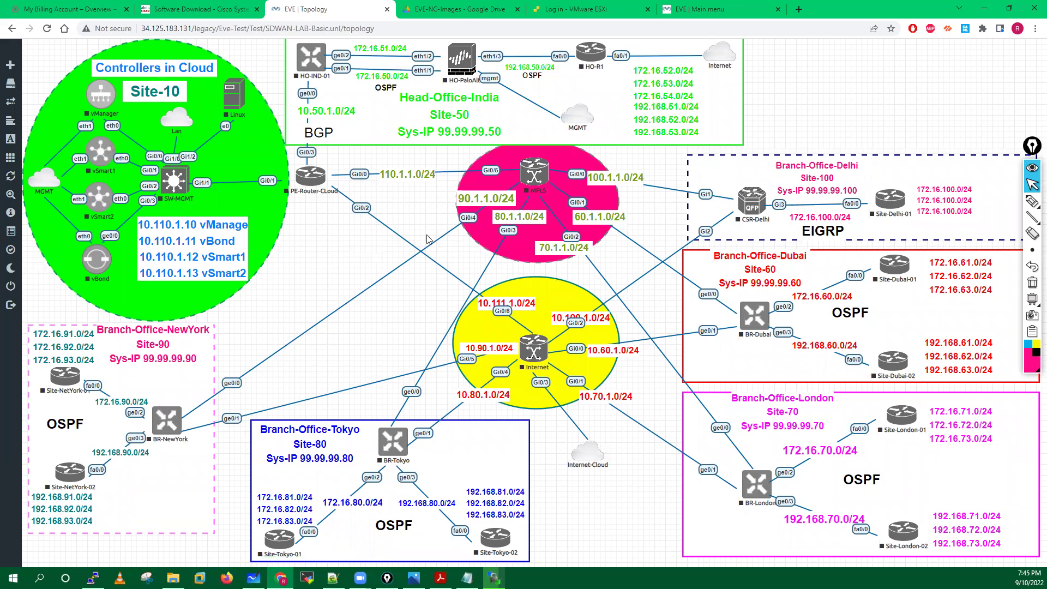
- Draw a marker and a circled 1, then tick off the four controllers, SW-MGMT and Linux node
click(1032, 201)
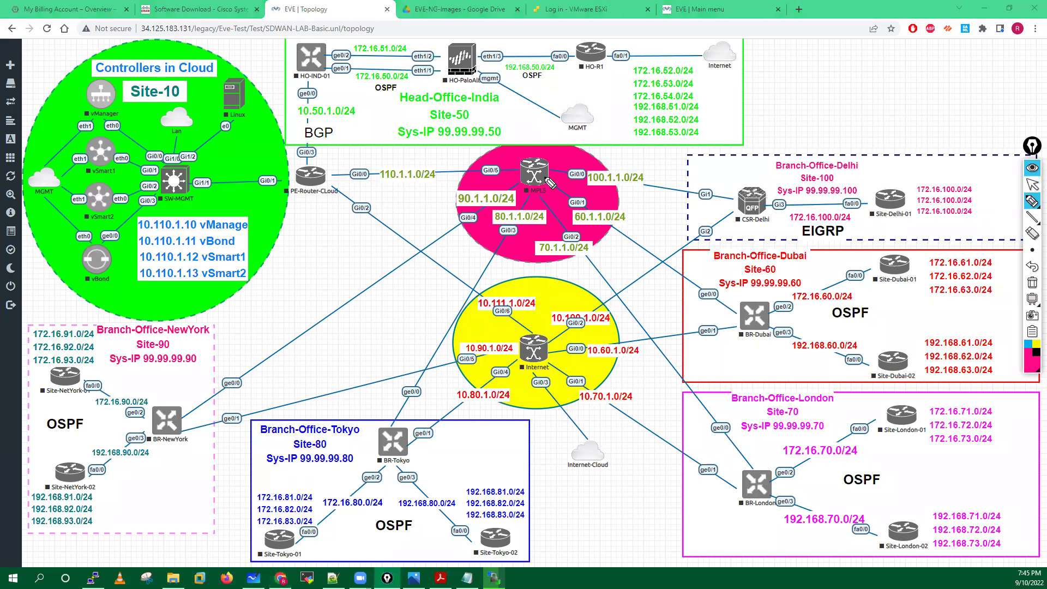
drag(35, 57, 43, 74)
mouse_move(779, 76)
mouse_down()
mouse_move(763, 55)
mouse_move(774, 49)
mouse_up()
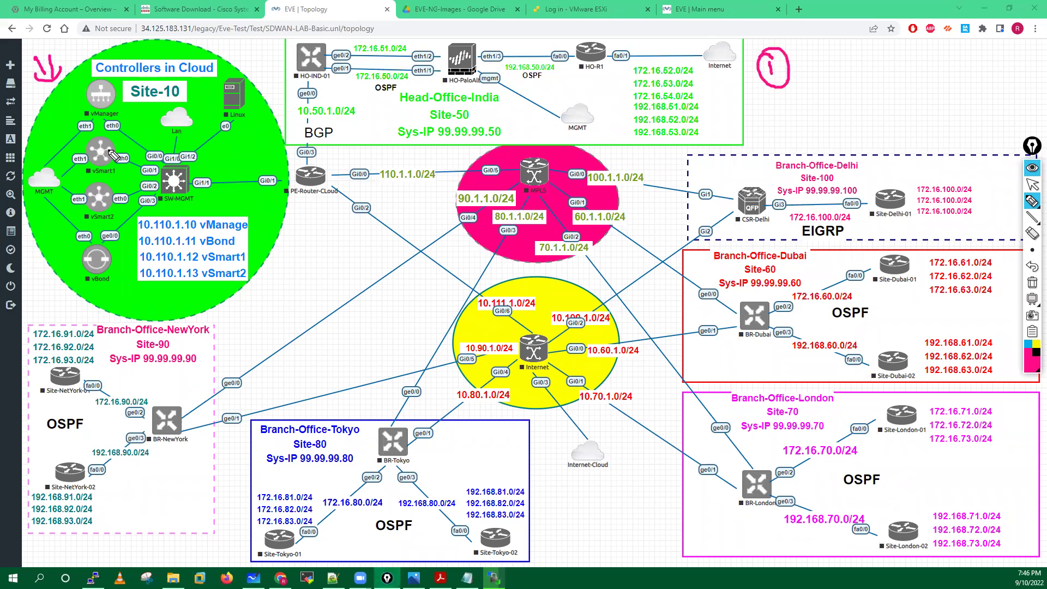
drag(91, 94, 130, 89)
drag(94, 153, 115, 143)
drag(91, 190, 116, 182)
drag(89, 255, 115, 243)
drag(163, 182, 202, 168)
drag(225, 97, 263, 86)
- Add arrows and a circled '1st time' note beside the circled 1, then erase all drawings
click(776, 107)
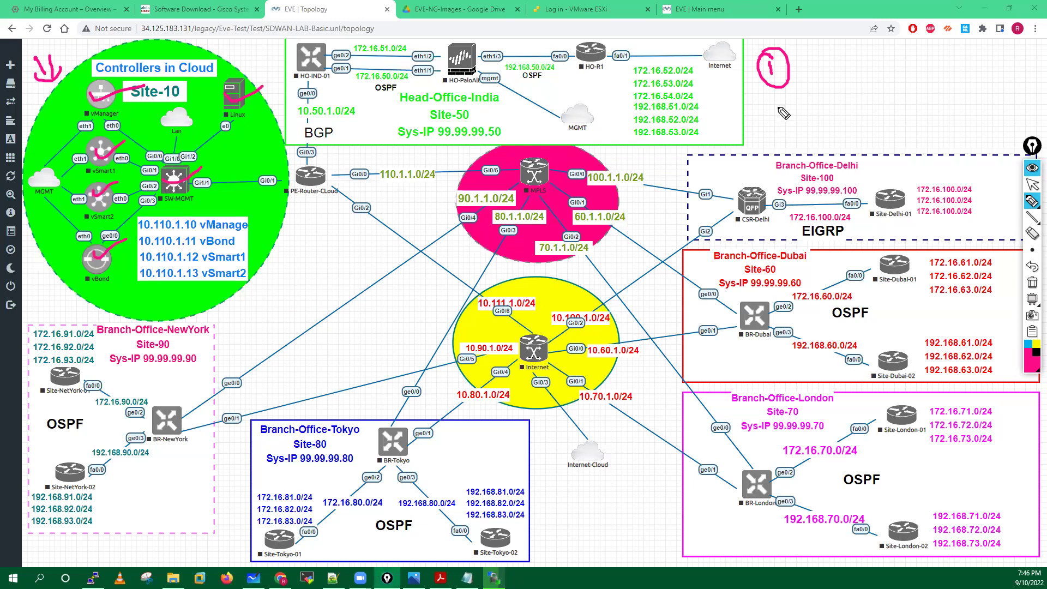
drag(774, 108, 819, 107)
mouse_move(772, 124)
mouse_down()
mouse_move(819, 121)
mouse_move(808, 127)
mouse_up()
mouse_move(853, 90)
mouse_down()
mouse_move(855, 109)
mouse_move(888, 101)
mouse_up()
mouse_move(905, 82)
mouse_down()
mouse_move(909, 109)
mouse_move(954, 98)
mouse_up()
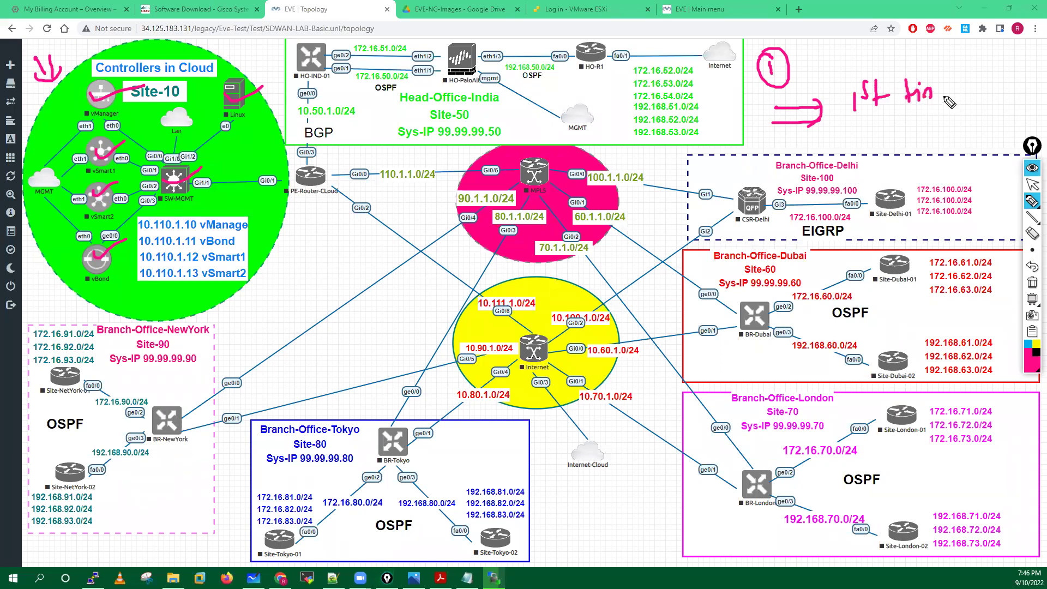
drag(927, 47, 931, 81)
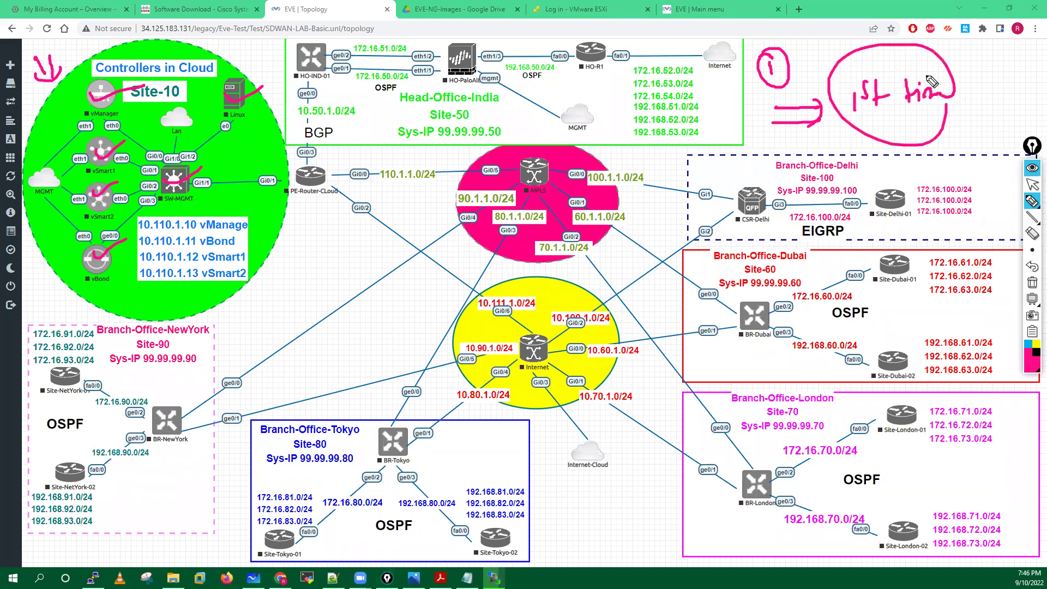
click(1031, 282)
- Leave drawing mode, start the vManager node by itself, then stop it again
click(1032, 185)
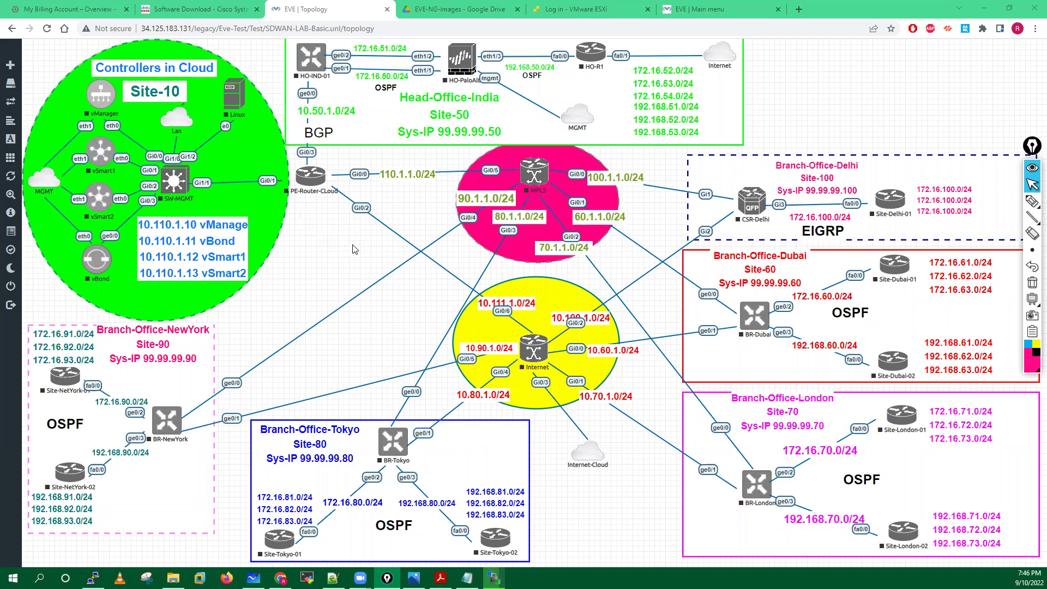
right_click(101, 100)
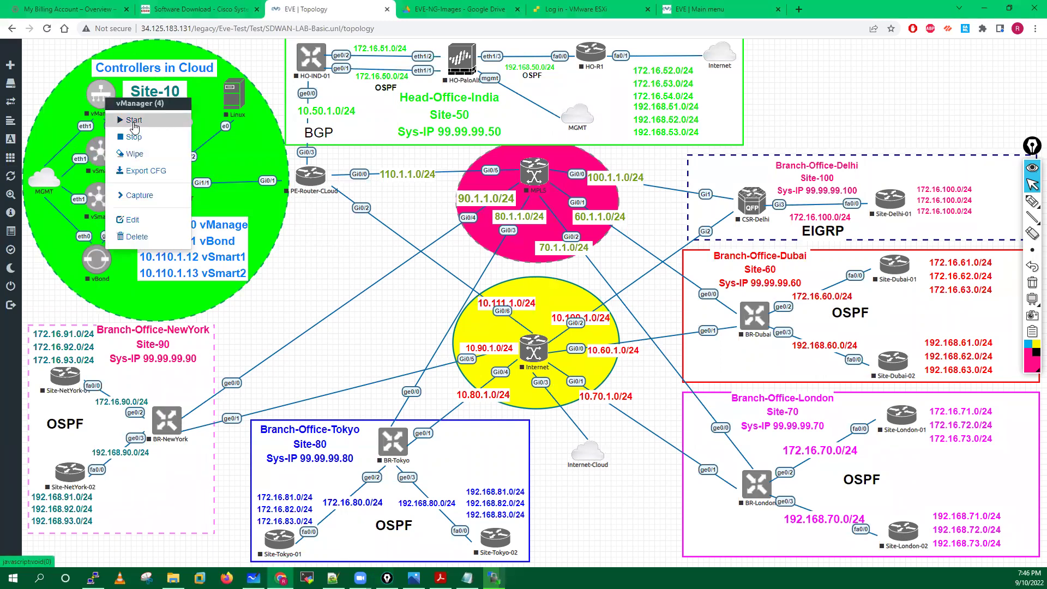
click(134, 121)
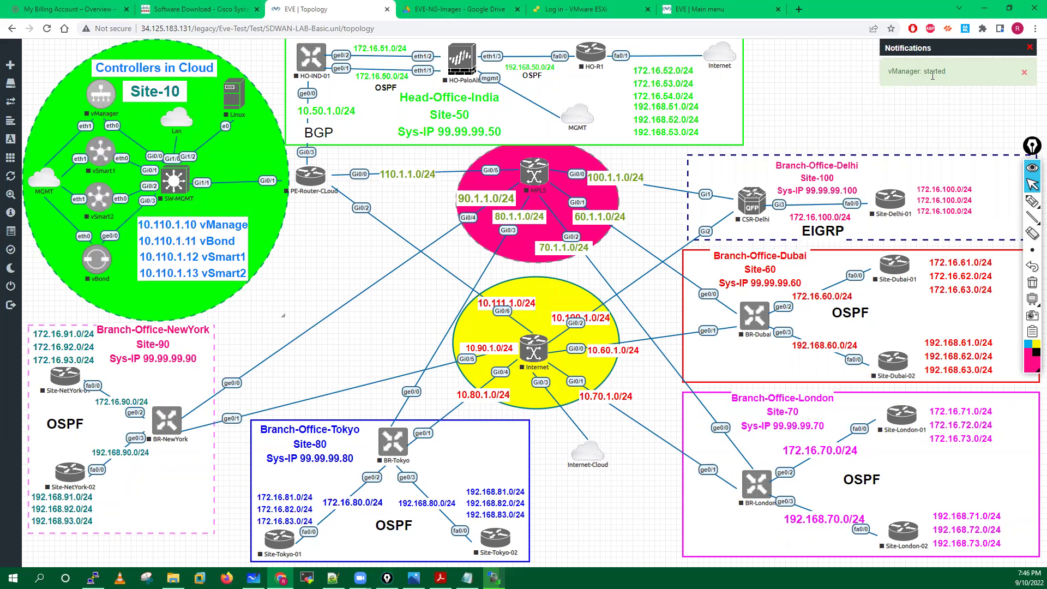
right_click(99, 103)
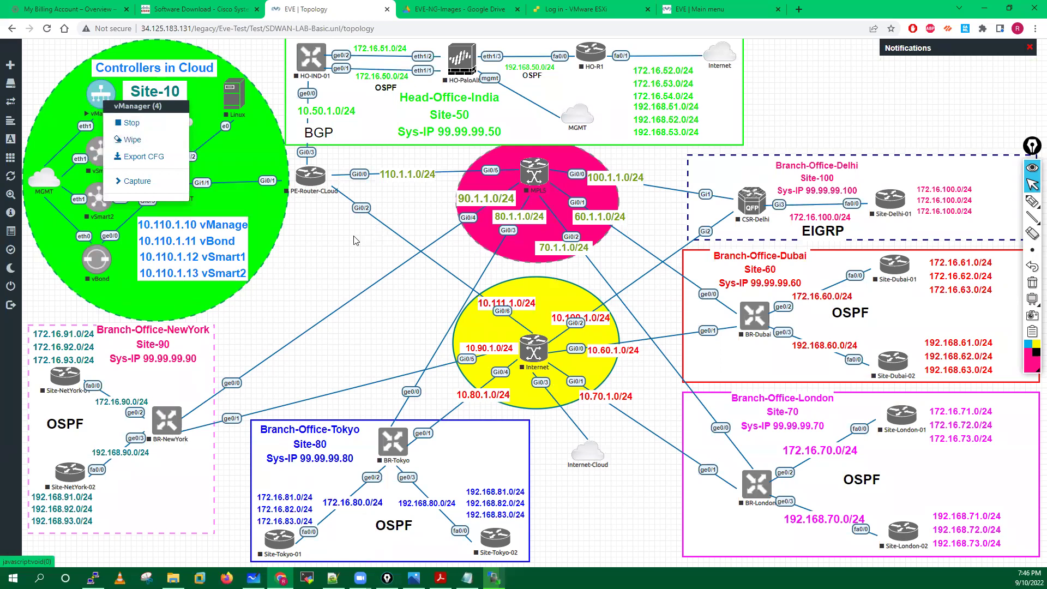
click(336, 254)
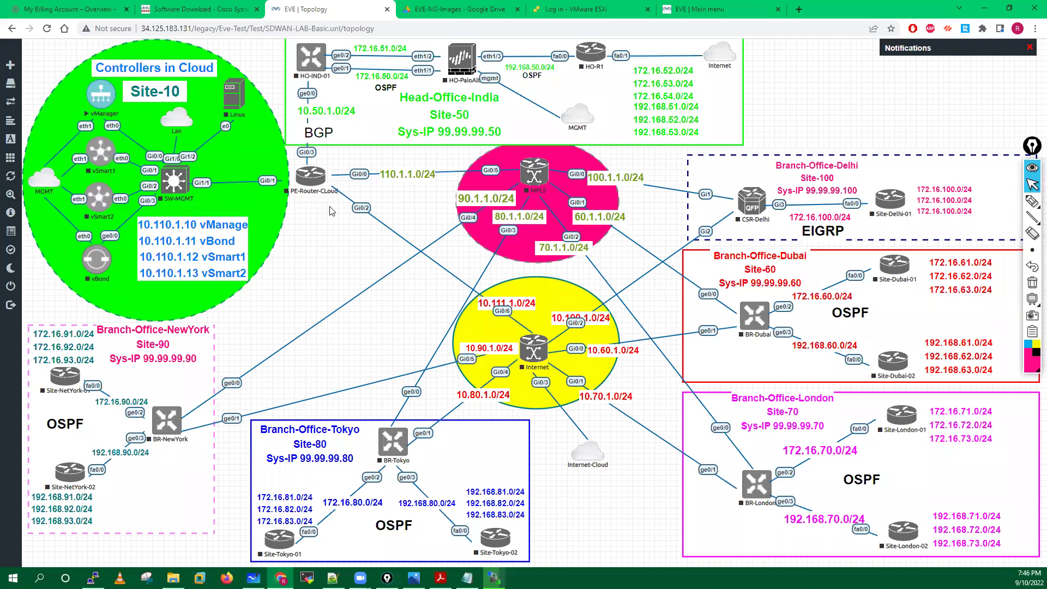
- Wipe the vManager and vSmart nodes, confirming each wipe
right_click(107, 95)
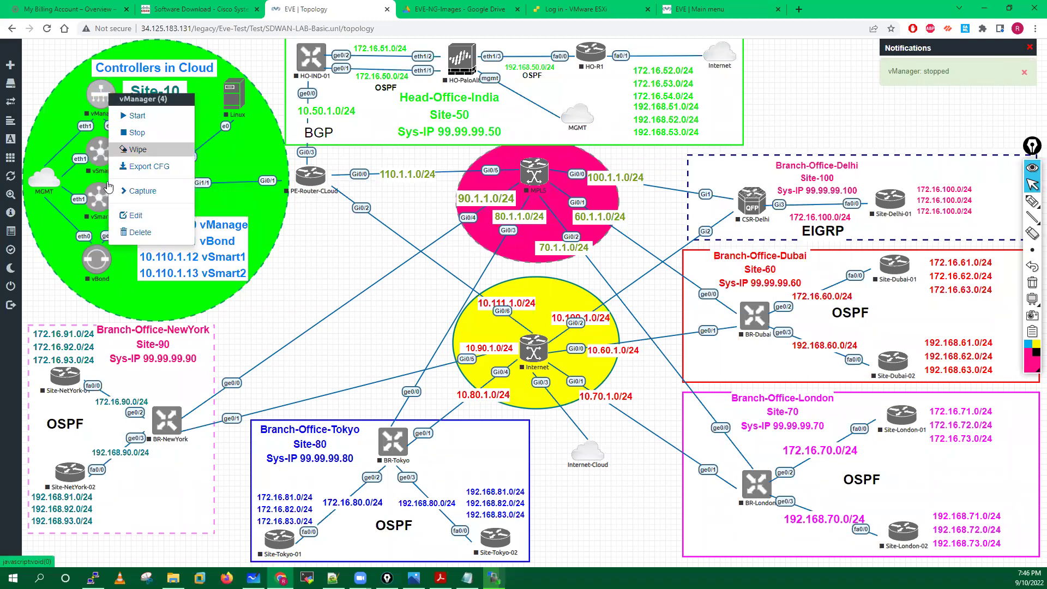
click(115, 149)
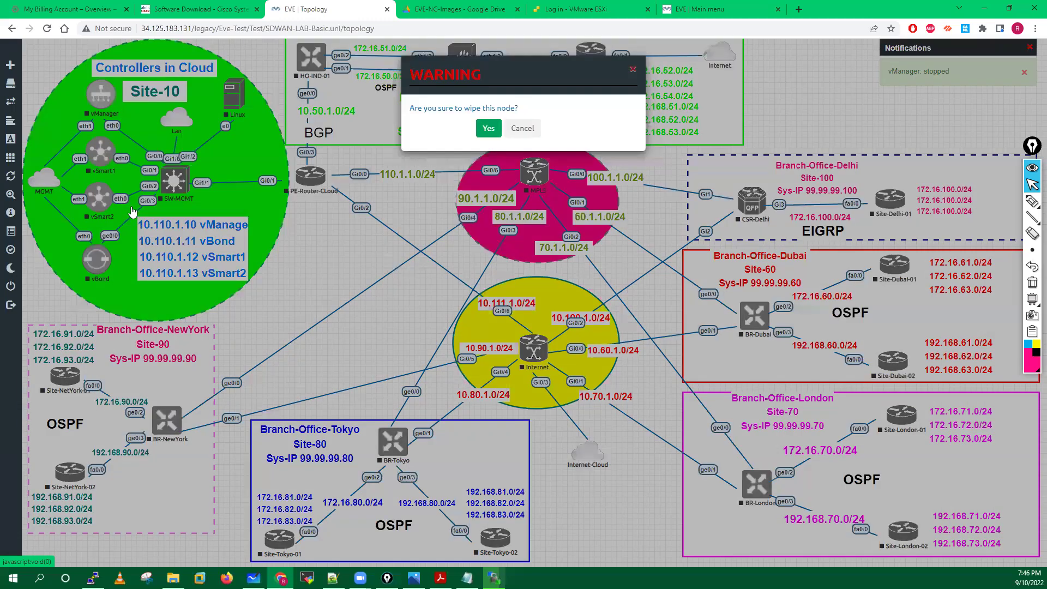
key(Return)
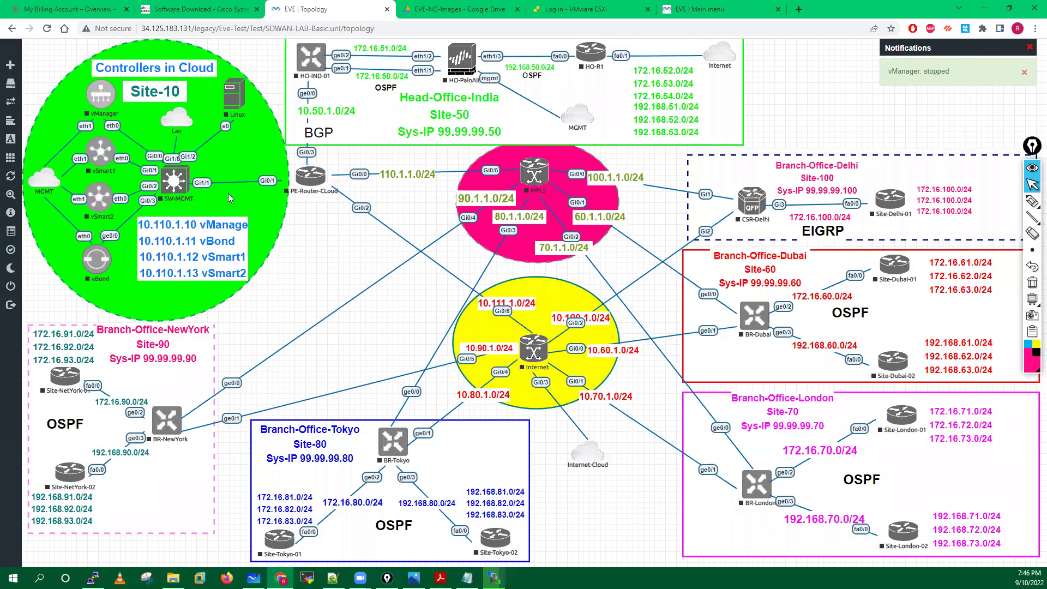
right_click(103, 151)
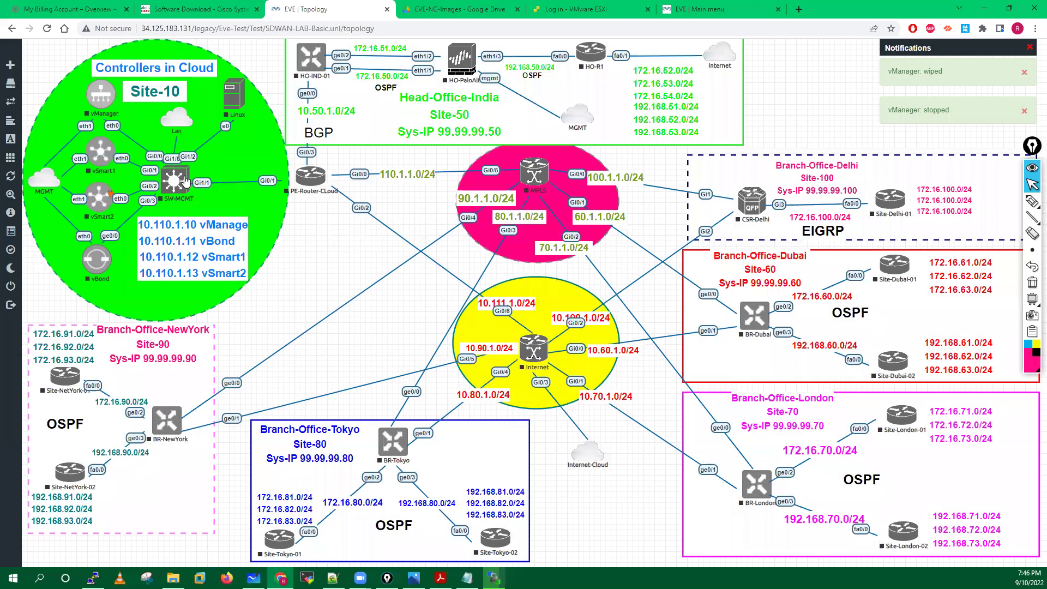
right_click(185, 180)
click(177, 181)
key(Return)
- Wipe the SW-MGMT switch and MPLS router, then open and dismiss the lab-wide node actions
right_click(184, 181)
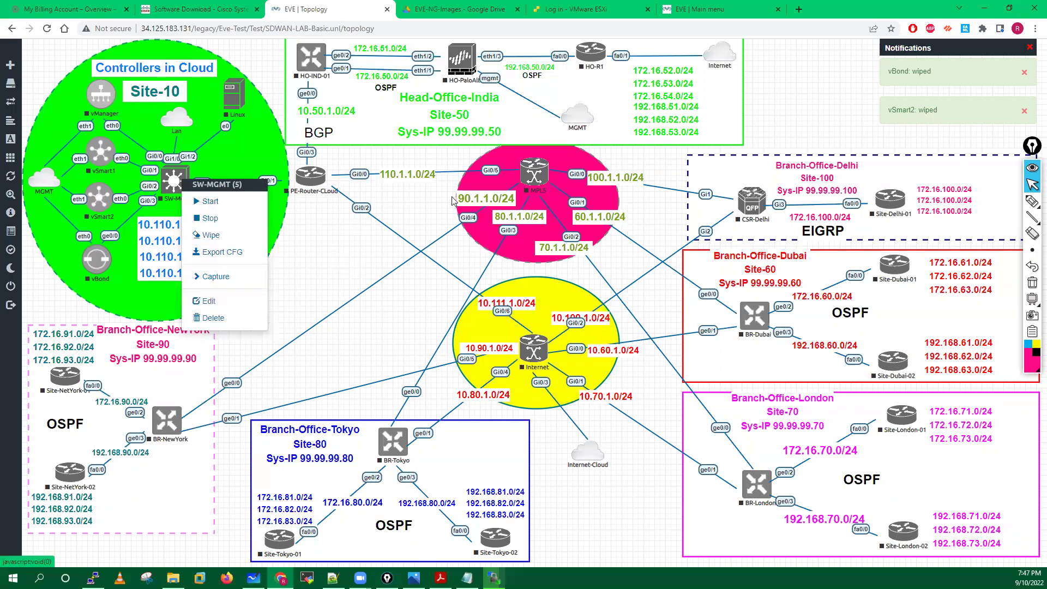
click(211, 235)
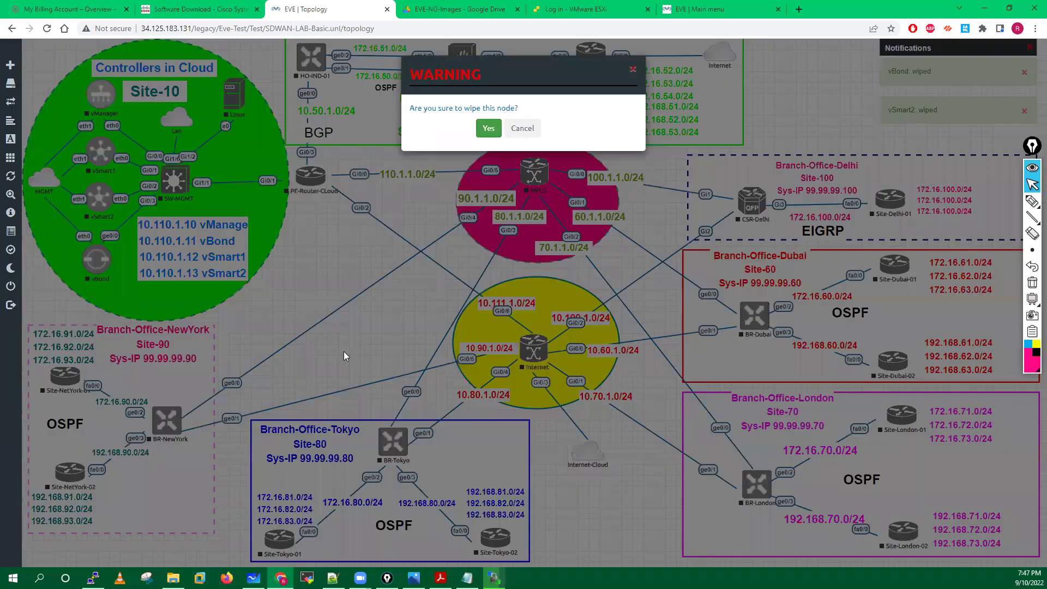
key(Return)
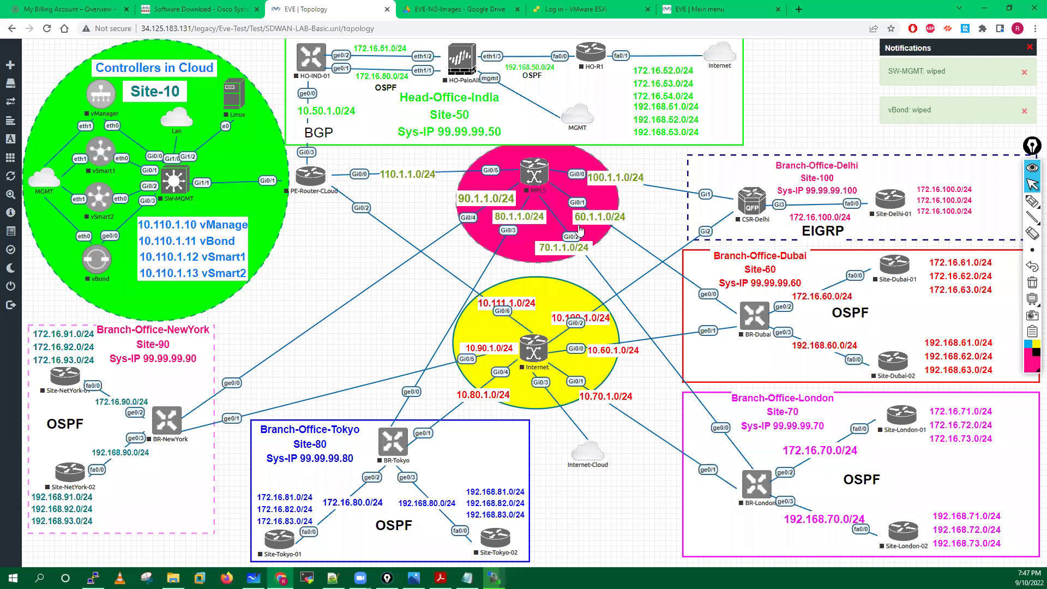
right_click(534, 173)
click(545, 230)
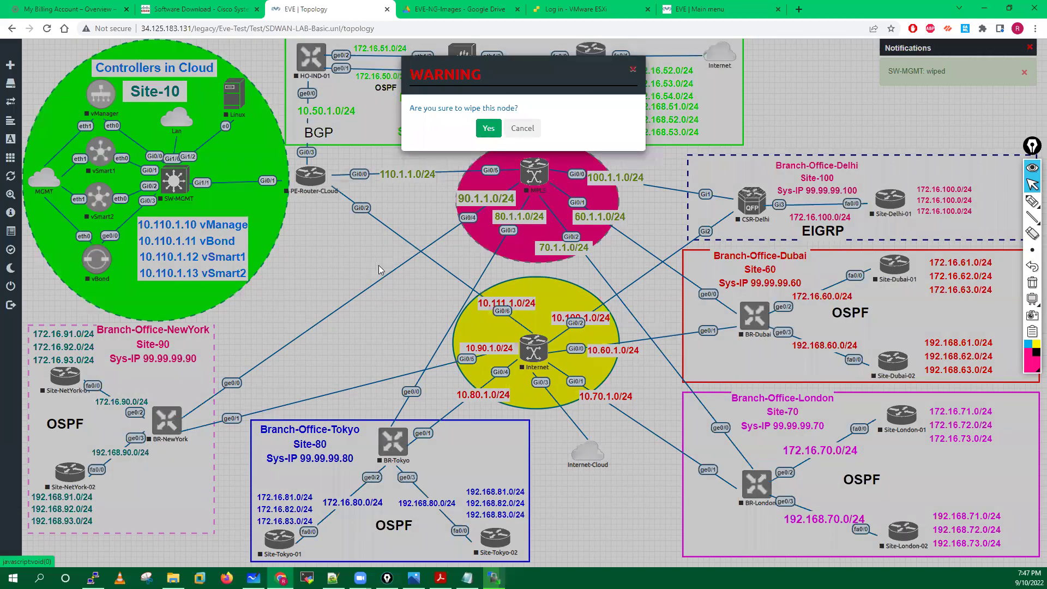
key(Return)
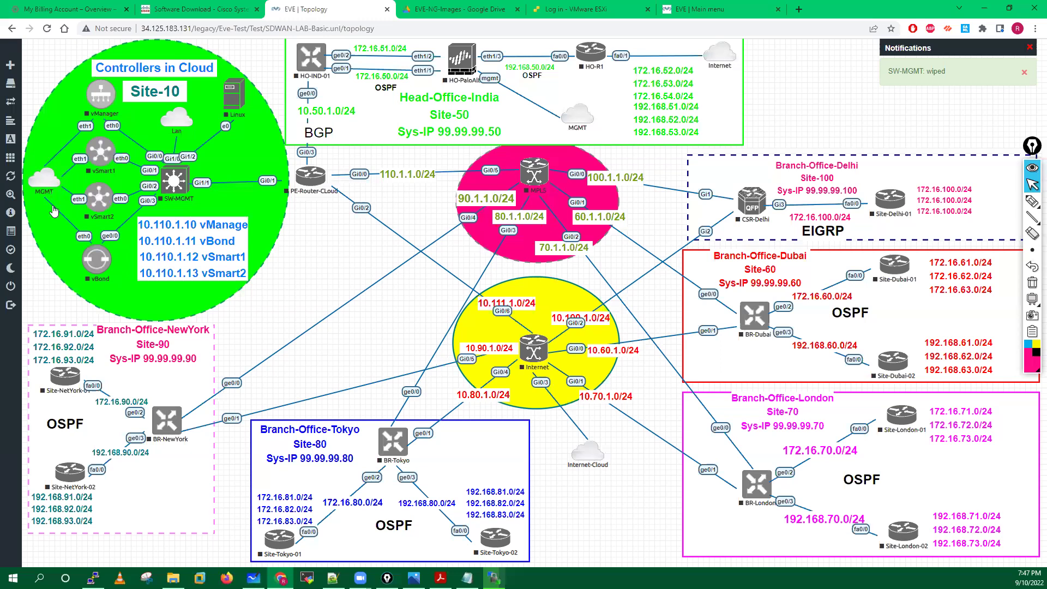
click(10, 157)
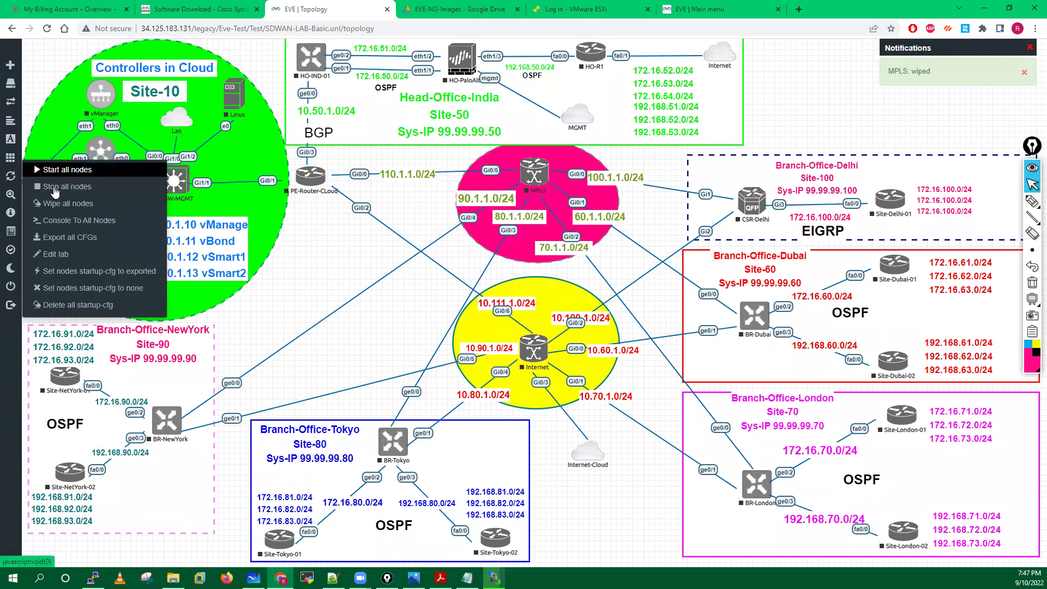
click(333, 249)
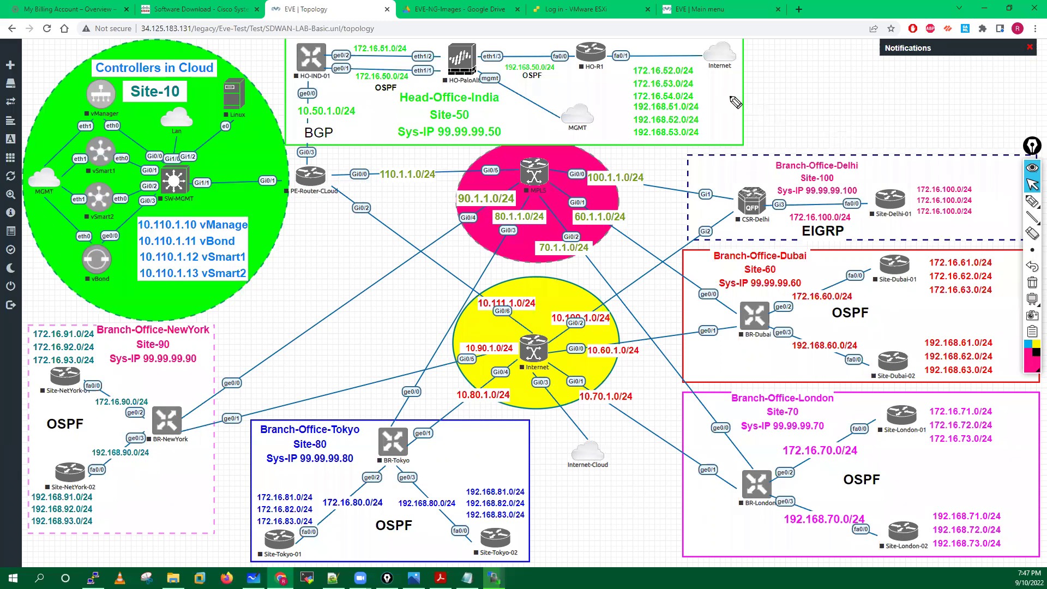
key(ctrl+shift+1)
mouse_move(723, 109)
mouse_down()
mouse_move(783, 74)
mouse_move(797, 94)
mouse_move(770, 68)
mouse_move(783, 62)
mouse_move(828, 92)
mouse_move(876, 87)
mouse_up()
mouse_move(878, 72)
mouse_down()
mouse_move(897, 90)
mouse_move(925, 76)
mouse_up()
mouse_move(919, 71)
mouse_down()
mouse_move(917, 92)
mouse_move(976, 79)
mouse_move(987, 90)
mouse_up()
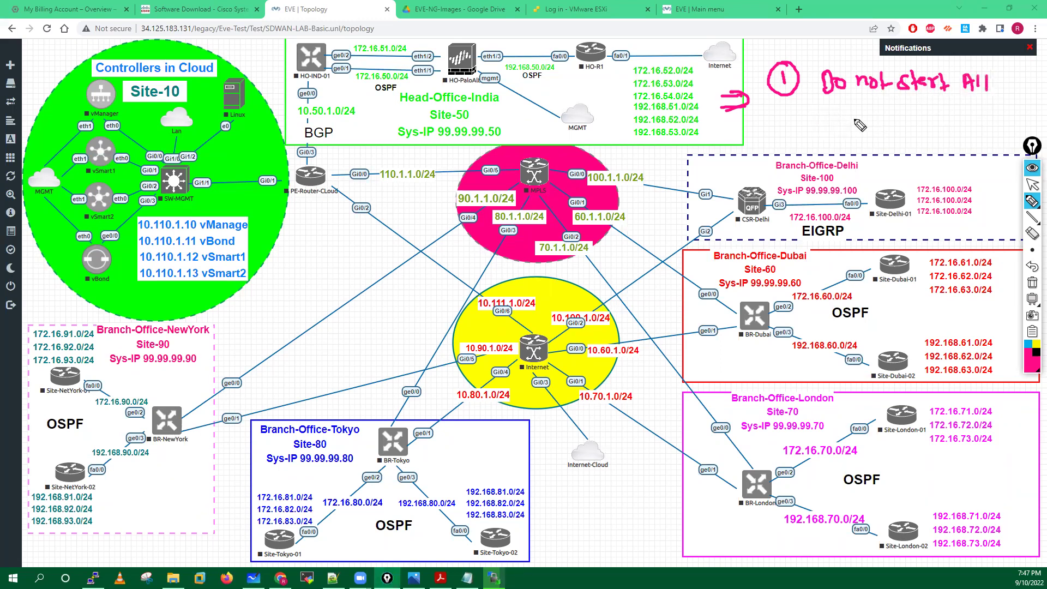
drag(816, 125, 826, 109)
drag(833, 118, 861, 107)
mouse_move(864, 117)
mouse_down()
mouse_move(907, 124)
mouse_move(921, 104)
mouse_move(921, 116)
mouse_move(991, 140)
mouse_up()
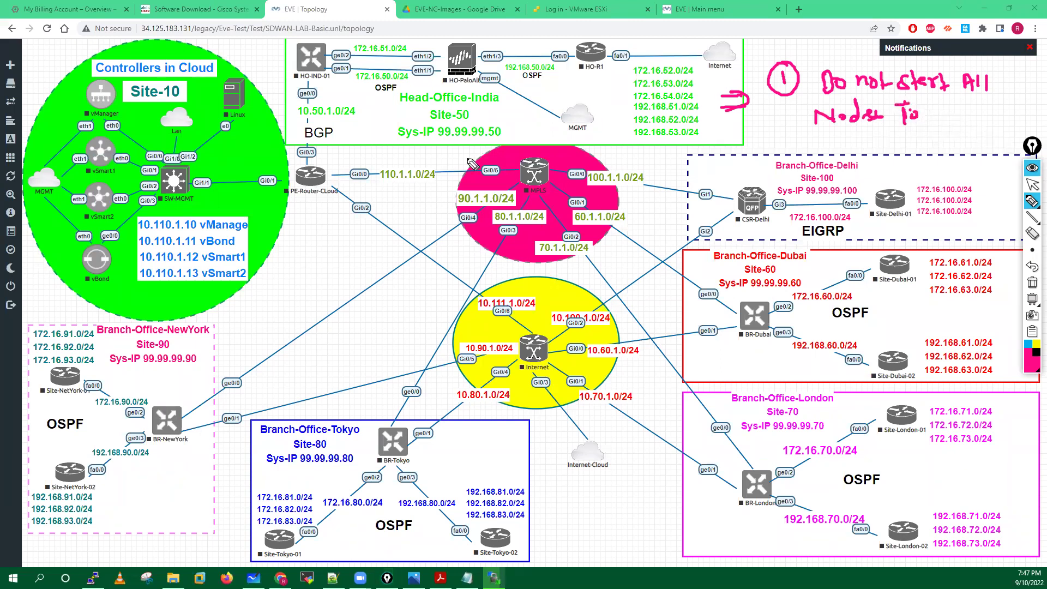
mouse_move(20, 150)
mouse_down()
mouse_move(23, 166)
mouse_move(49, 176)
mouse_up()
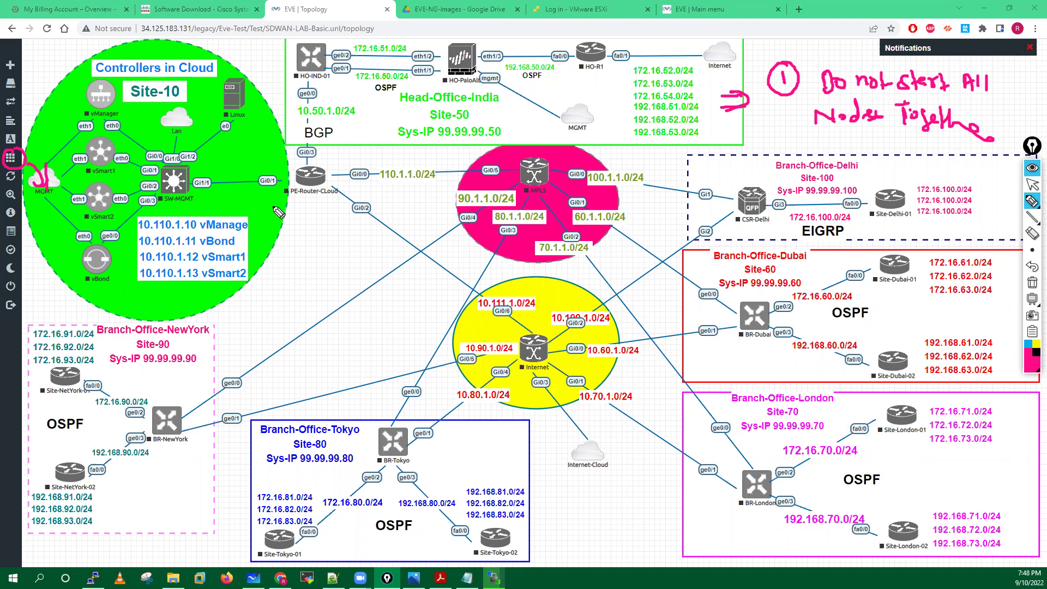
mouse_move(751, 136)
mouse_down()
mouse_move(778, 153)
mouse_move(760, 124)
mouse_move(799, 153)
mouse_up()
mouse_move(798, 132)
mouse_down()
mouse_move(800, 153)
mouse_move(827, 142)
mouse_up()
drag(834, 150, 854, 143)
drag(860, 132, 870, 138)
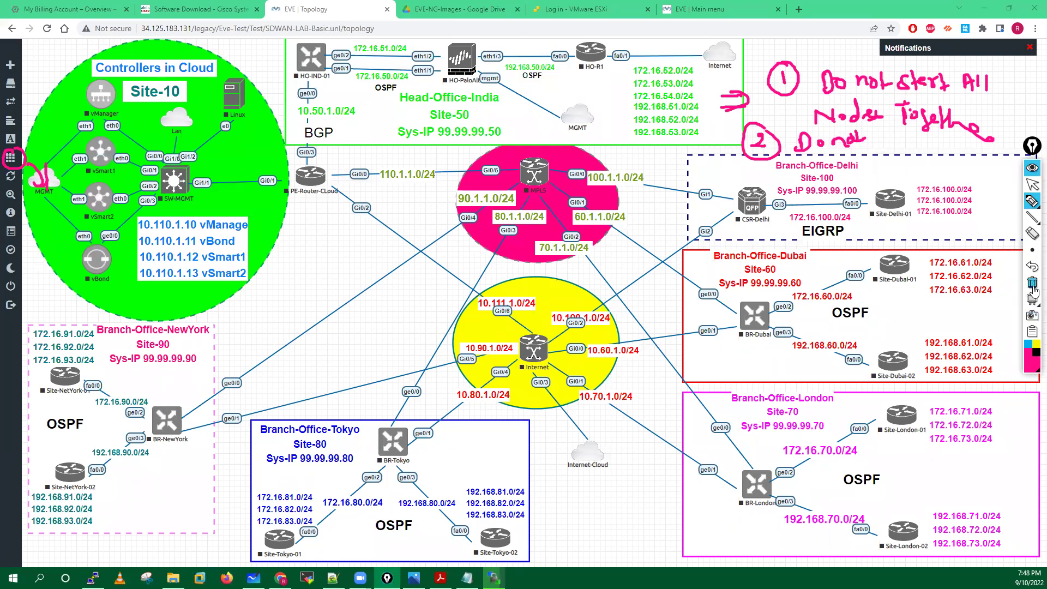
click(1033, 186)
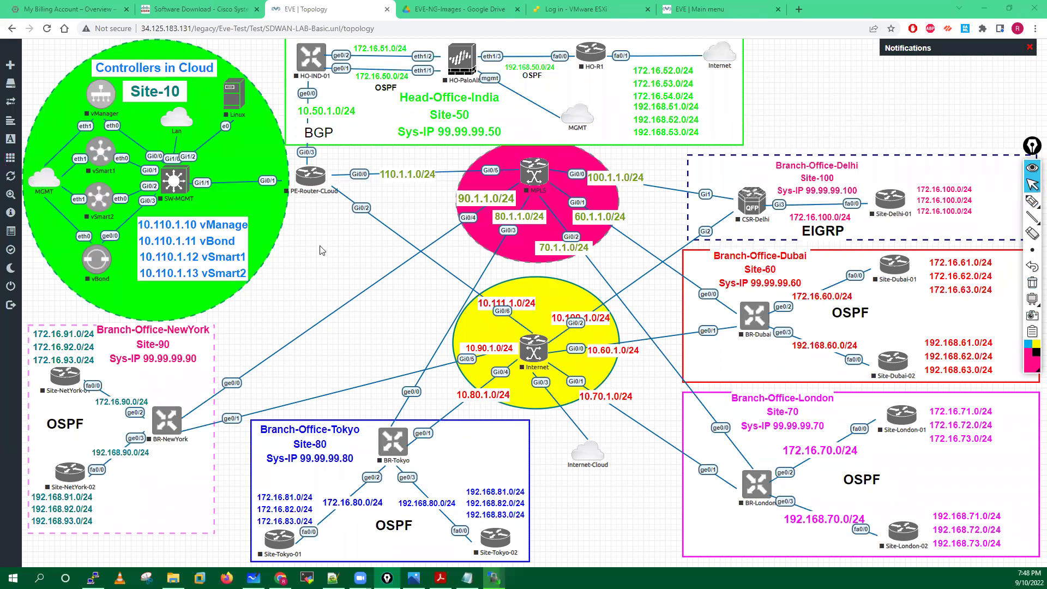
- Start vManager alone, mark its console with a circled '3 min' boot time, and return to the topology
right_click(99, 101)
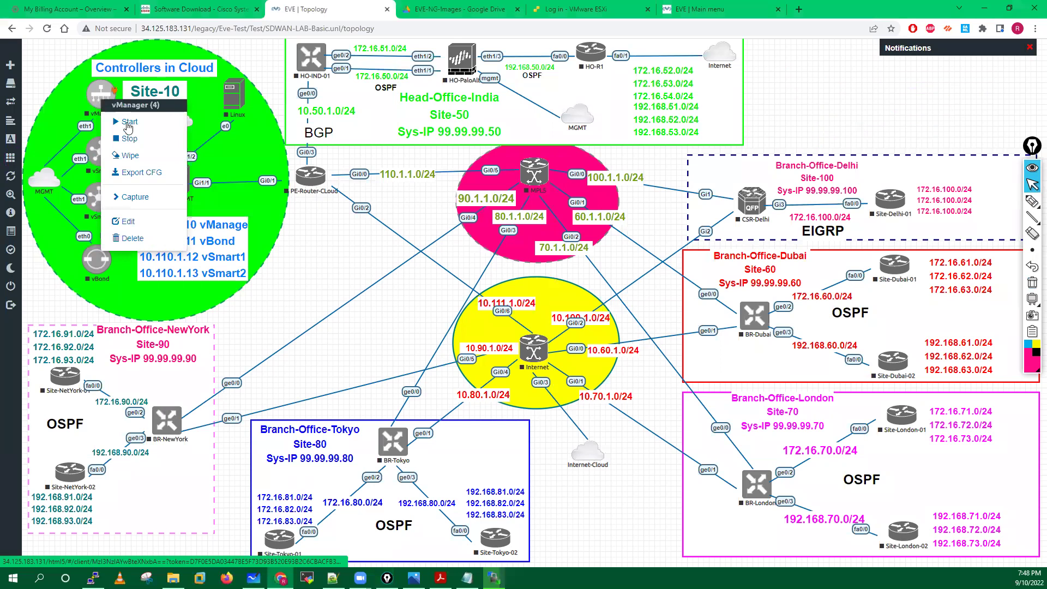
click(326, 296)
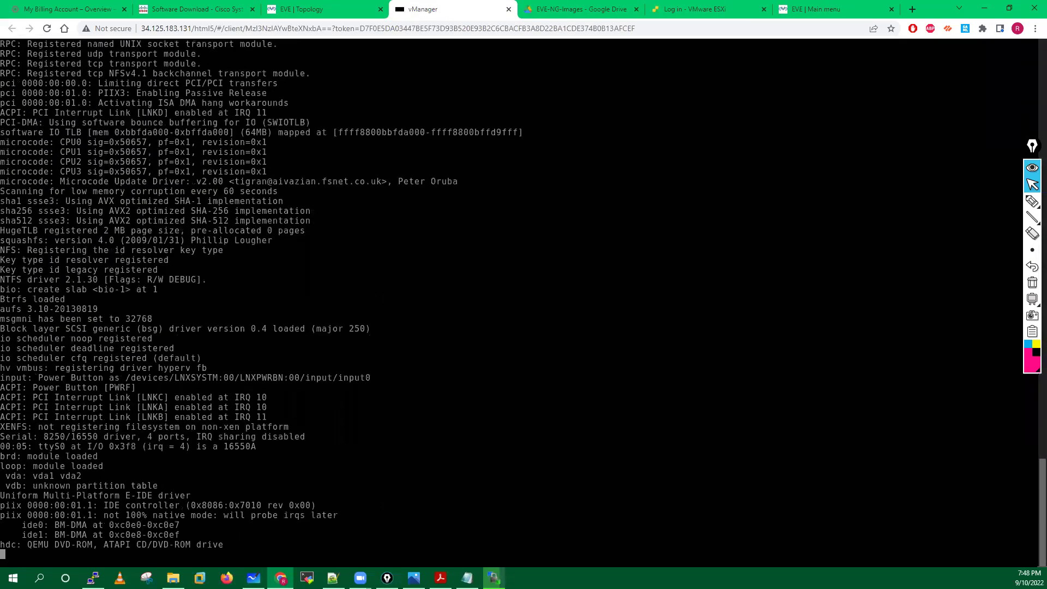
click(1032, 201)
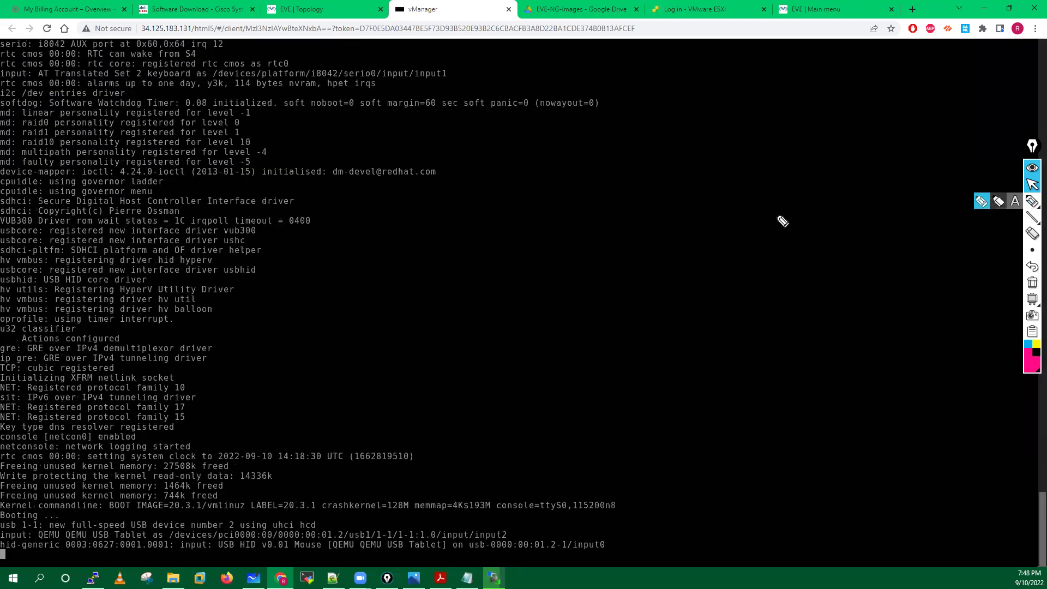
mouse_move(707, 200)
mouse_down()
mouse_move(706, 219)
mouse_move(768, 205)
mouse_up()
click(757, 199)
mouse_move(757, 176)
mouse_down()
mouse_move(748, 194)
mouse_move(772, 185)
mouse_up()
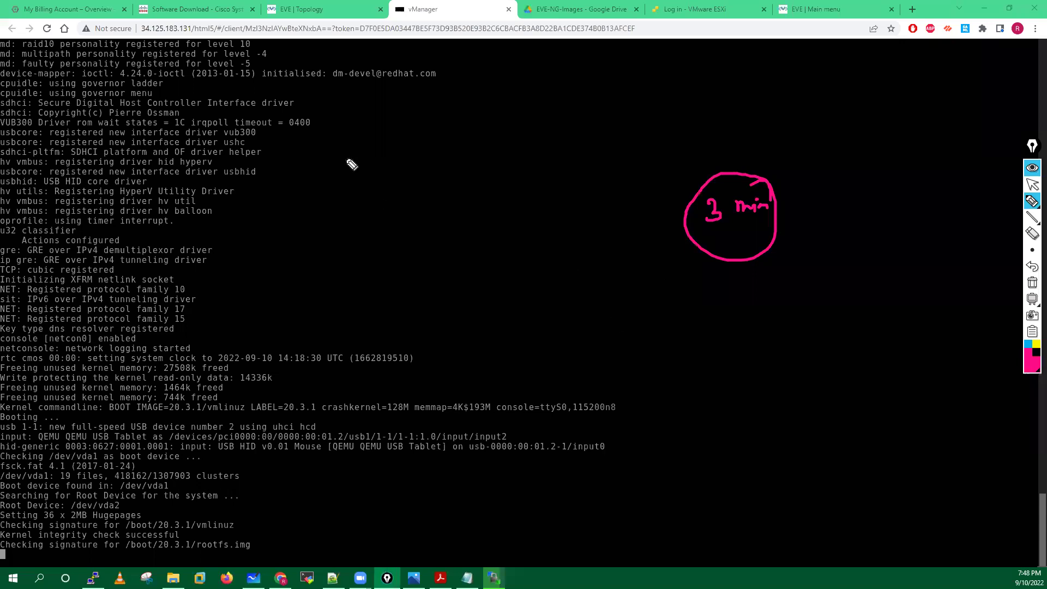
mouse_move(709, 237)
mouse_down()
mouse_move(760, 234)
mouse_move(698, 241)
mouse_up()
click(1031, 186)
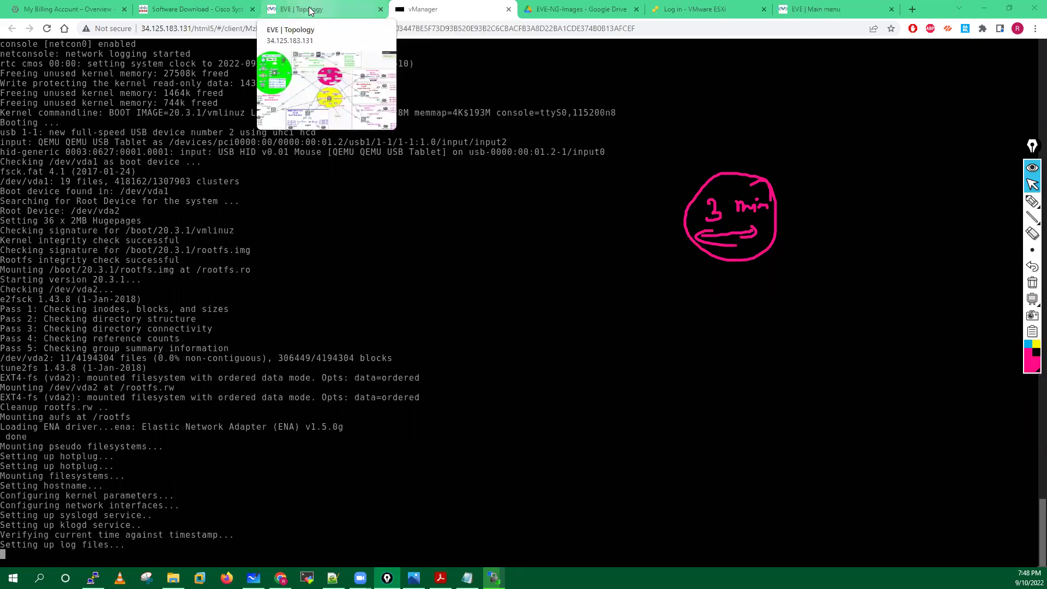
key(ctrl+shift+Tab)
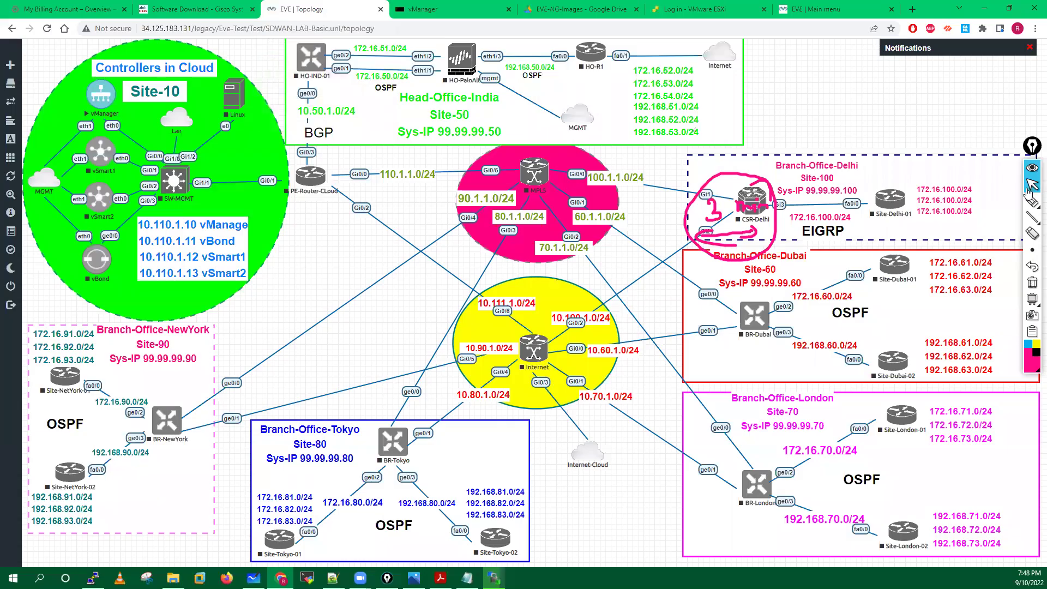
click(1032, 282)
click(1032, 201)
mouse_move(112, 73)
mouse_down()
mouse_move(101, 67)
mouse_move(89, 127)
mouse_move(141, 101)
mouse_up()
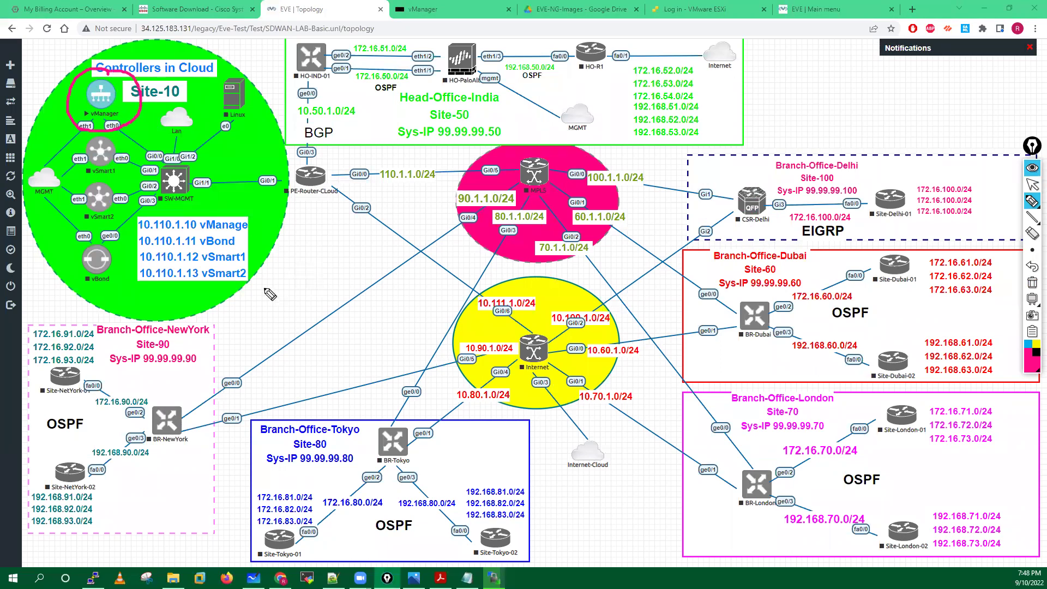
drag(126, 113, 307, 275)
drag(299, 265, 281, 291)
mouse_move(325, 266)
mouse_down()
mouse_move(326, 288)
mouse_move(334, 276)
mouse_move(387, 277)
mouse_move(345, 327)
mouse_up()
drag(343, 300, 361, 322)
drag(365, 316, 384, 314)
drag(391, 312, 412, 310)
drag(400, 243, 334, 241)
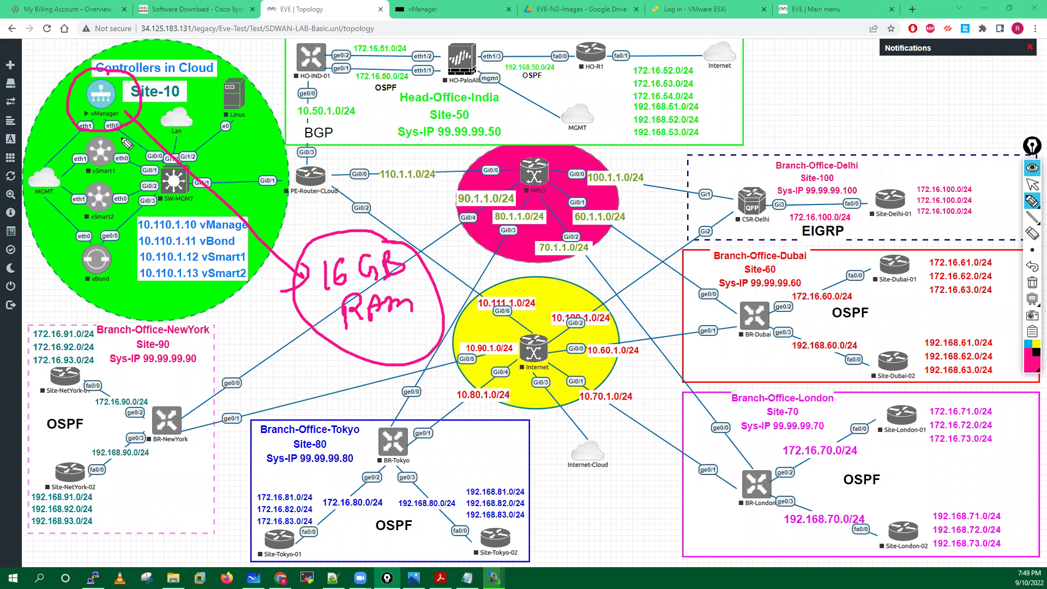
drag(91, 151, 113, 144)
drag(89, 197, 111, 194)
drag(93, 266, 120, 259)
drag(548, 336, 569, 324)
drag(760, 205, 777, 201)
drag(747, 309, 777, 308)
drag(753, 483, 780, 473)
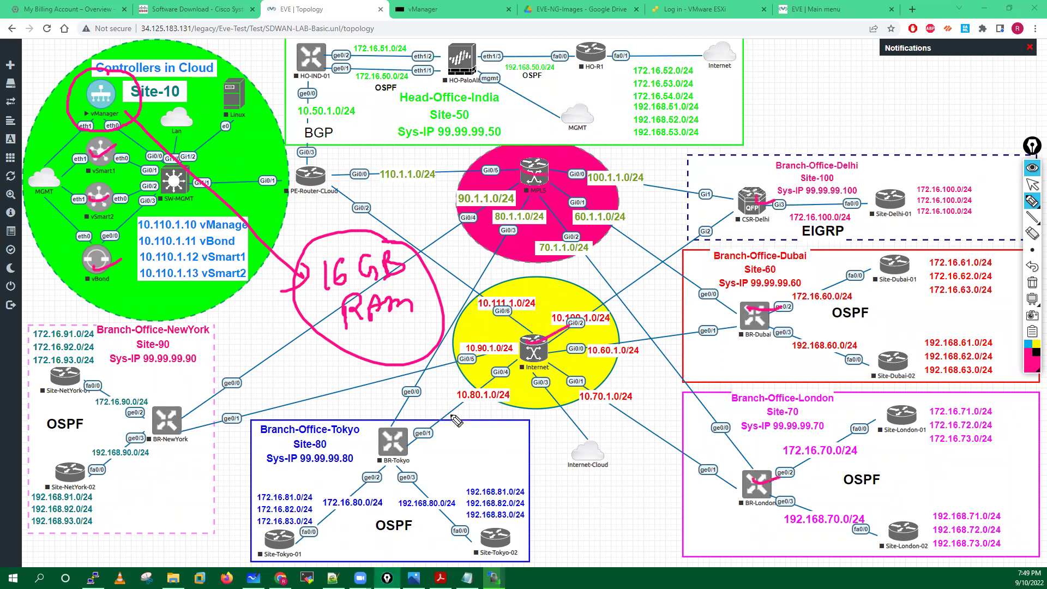
drag(533, 490, 575, 497)
drag(380, 438, 405, 431)
mouse_move(209, 434)
mouse_down()
mouse_move(177, 403)
mouse_move(209, 434)
mouse_up()
mouse_move(403, 417)
mouse_down()
mouse_move(402, 480)
mouse_move(407, 423)
mouse_up()
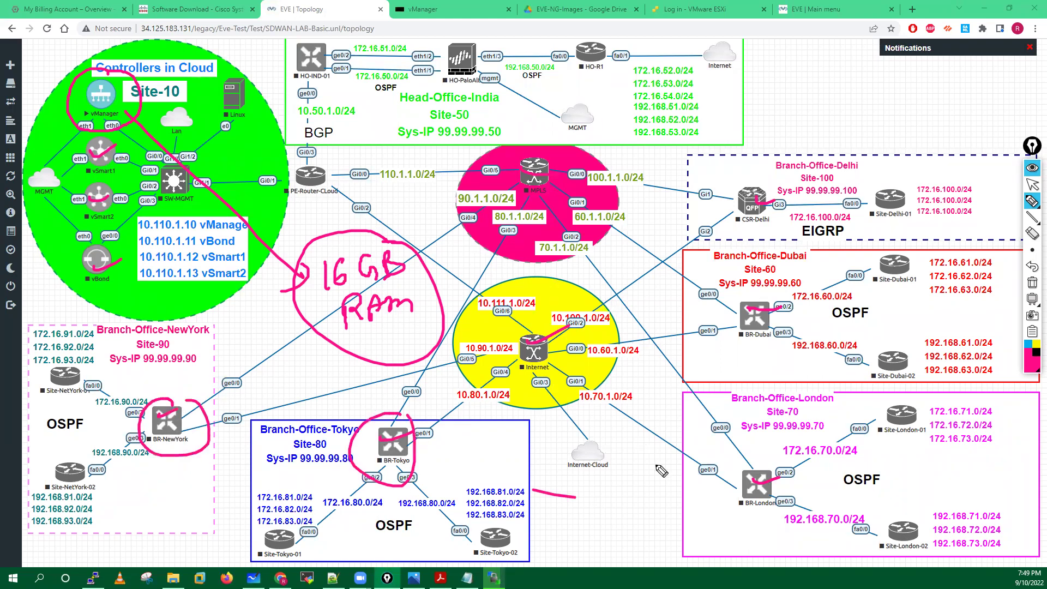
drag(768, 450, 761, 487)
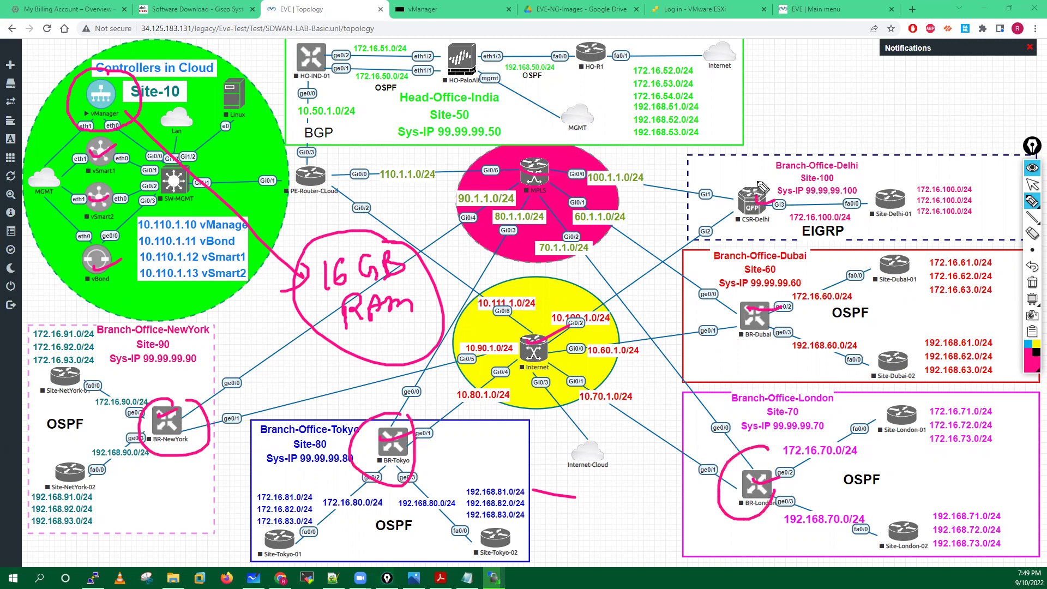
mouse_move(770, 176)
mouse_down()
mouse_move(777, 184)
mouse_move(769, 138)
mouse_move(771, 151)
mouse_up()
drag(799, 116, 799, 133)
mouse_move(792, 113)
mouse_down()
mouse_move(835, 140)
mouse_move(847, 129)
mouse_up()
mouse_move(851, 112)
mouse_down()
mouse_move(856, 139)
mouse_move(864, 104)
mouse_move(870, 133)
mouse_up()
drag(79, 196, 141, 180)
drag(85, 145, 91, 164)
drag(73, 251, 131, 244)
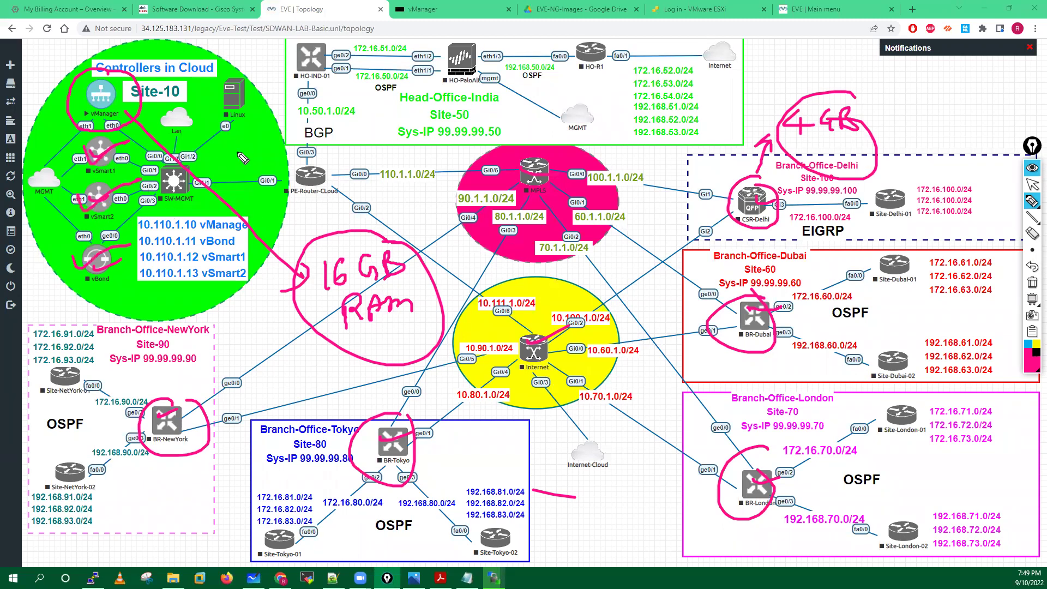
mouse_move(237, 77)
mouse_down()
mouse_move(224, 122)
mouse_move(246, 70)
mouse_up()
drag(240, 133, 252, 146)
mouse_move(248, 137)
mouse_down()
mouse_move(248, 158)
mouse_move(263, 149)
mouse_up()
drag(272, 136, 274, 156)
drag(474, 40, 519, 48)
mouse_move(514, 30)
mouse_down()
mouse_move(515, 60)
mouse_move(537, 55)
mouse_move(532, 43)
mouse_up()
mouse_move(551, 26)
mouse_down()
mouse_move(554, 55)
mouse_move(564, 52)
mouse_move(559, 34)
mouse_up()
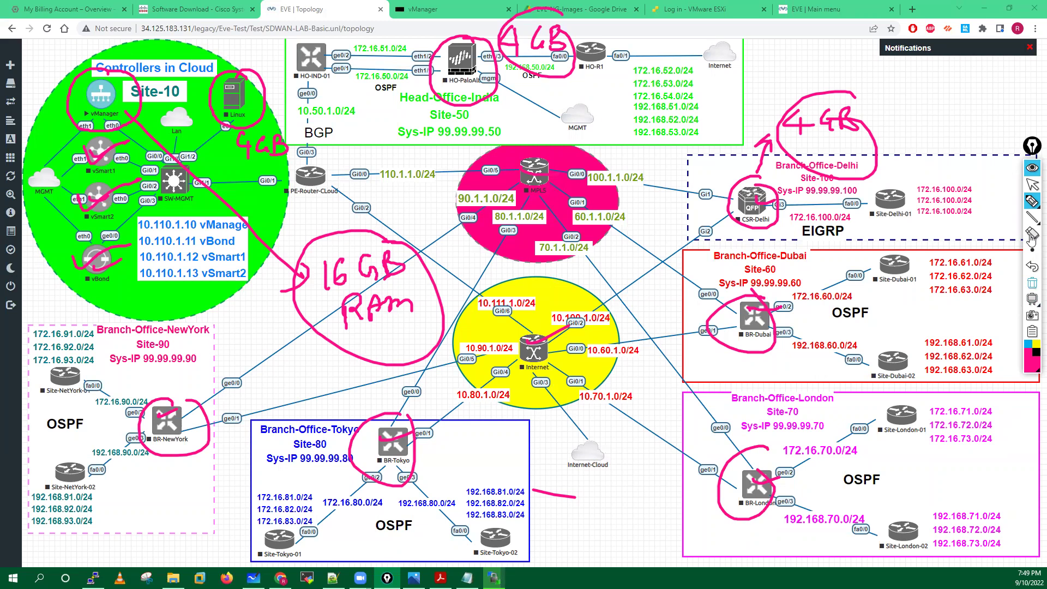
click(1031, 286)
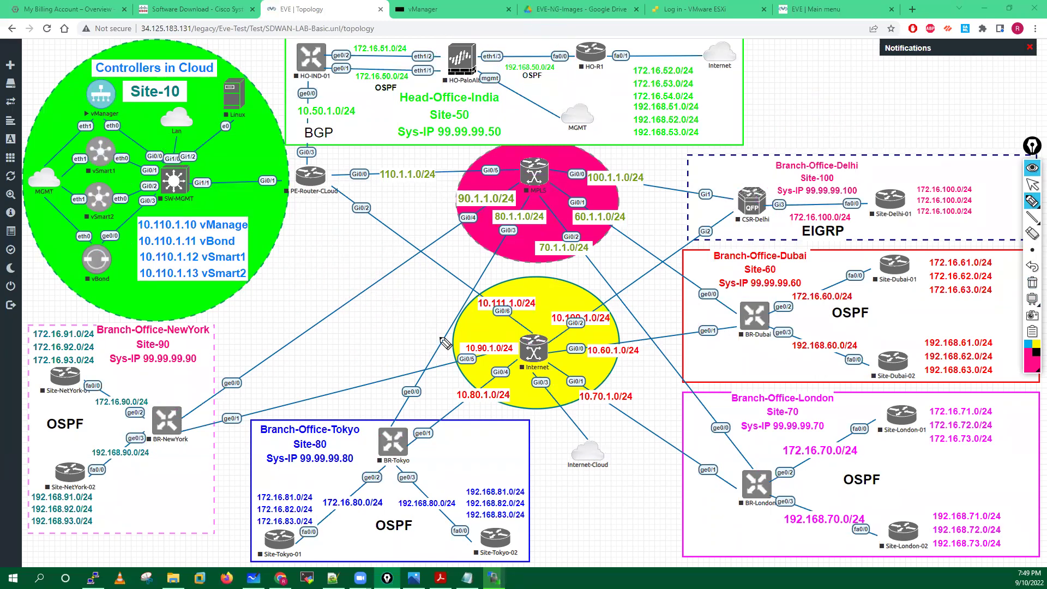
drag(739, 188, 821, 175)
drag(385, 64, 448, 54)
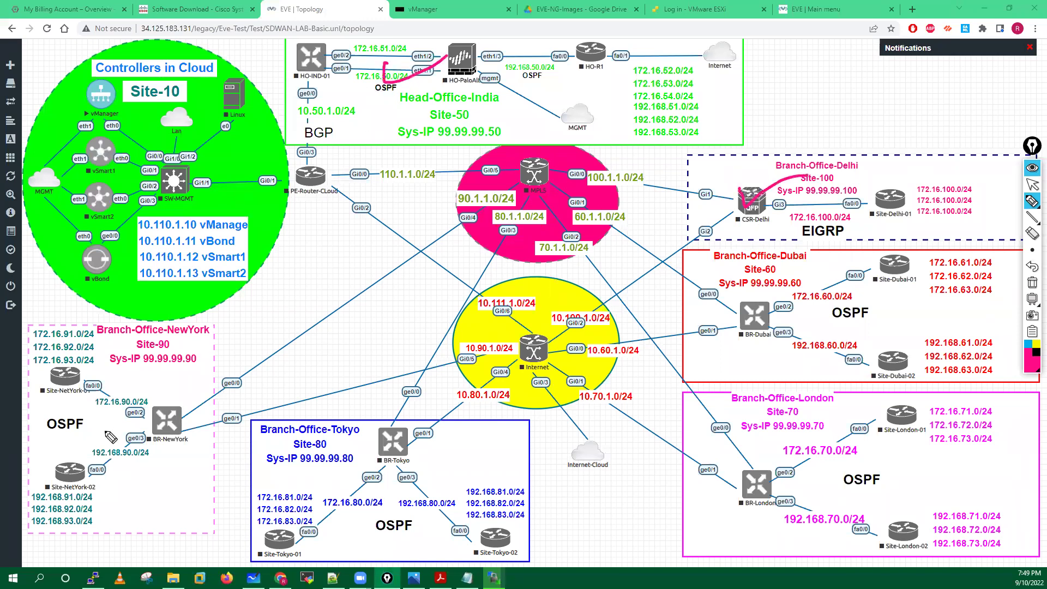
drag(168, 407, 102, 427)
drag(404, 464, 467, 446)
drag(739, 469, 786, 448)
drag(759, 315, 807, 312)
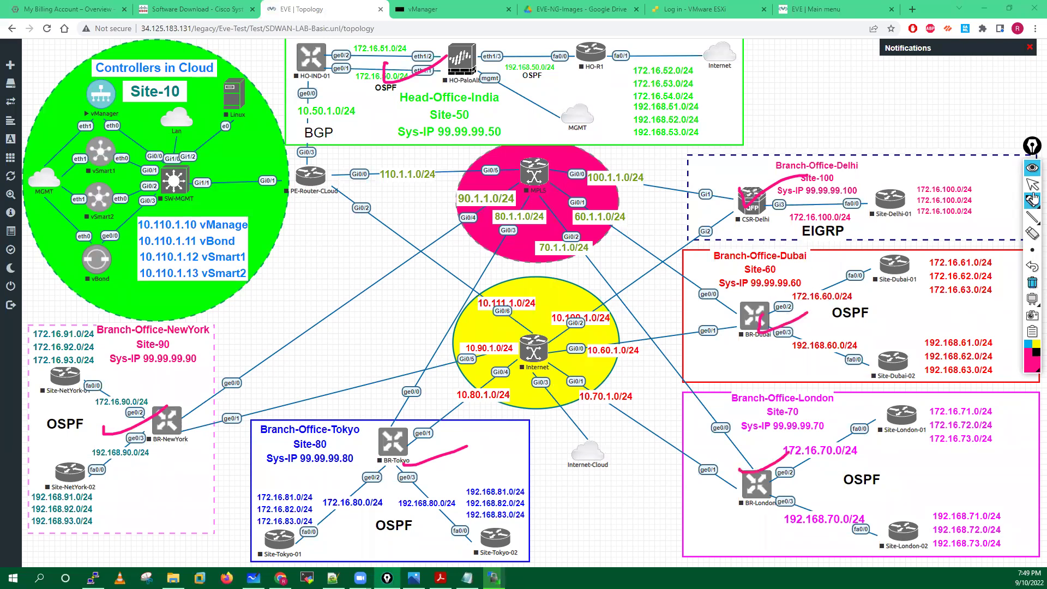
mouse_move(755, 297)
mouse_down()
mouse_move(731, 333)
mouse_move(748, 299)
mouse_up()
drag(749, 456, 739, 461)
click(408, 420)
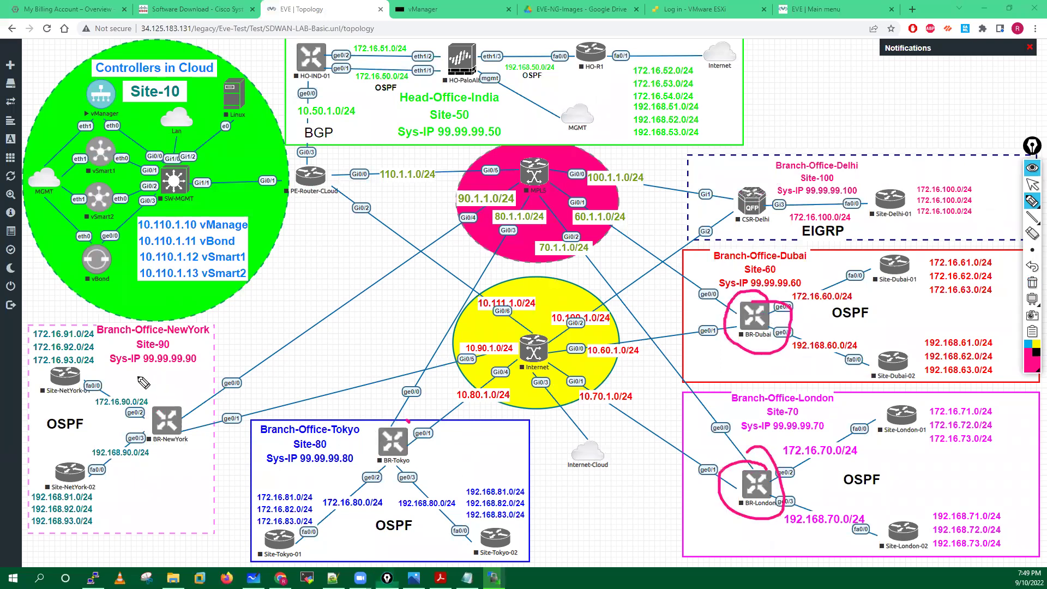
drag(408, 420, 397, 427)
drag(146, 384, 184, 389)
mouse_move(499, 451)
mouse_down()
mouse_move(453, 461)
mouse_move(473, 476)
mouse_up()
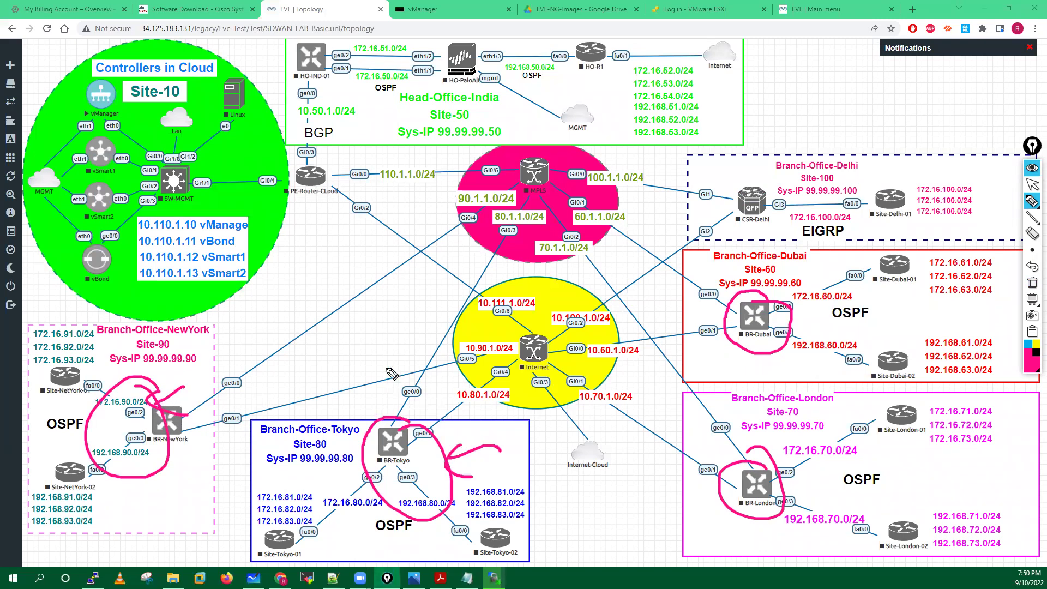
drag(246, 294, 258, 312)
drag(265, 293, 283, 310)
mouse_move(301, 274)
mouse_down()
mouse_move(310, 305)
mouse_move(322, 297)
mouse_up()
mouse_move(322, 273)
mouse_down()
mouse_move(342, 289)
mouse_move(358, 267)
mouse_move(381, 294)
mouse_move(411, 265)
mouse_up()
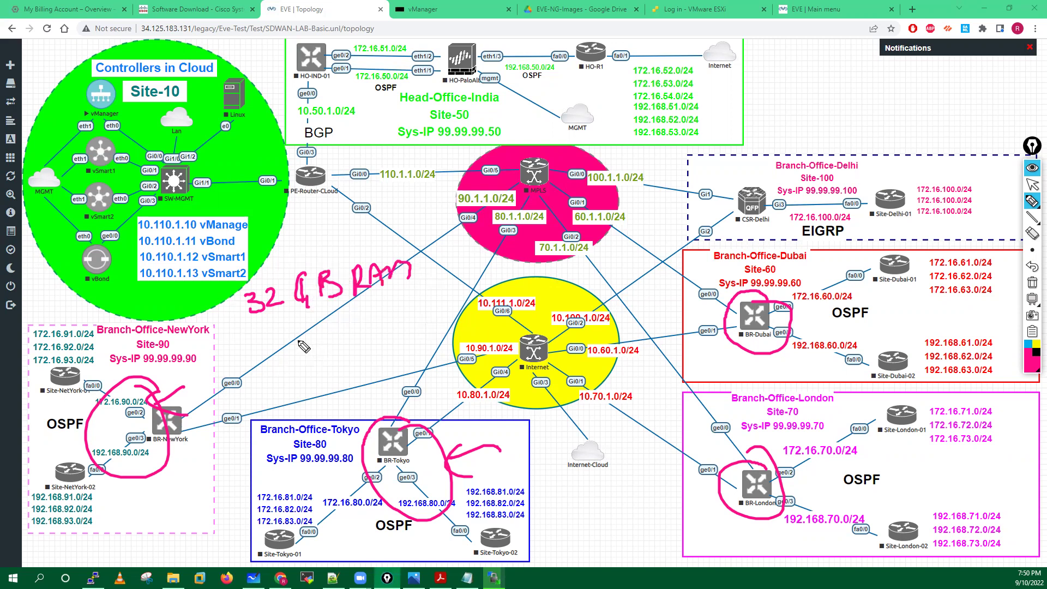
drag(223, 283, 409, 263)
mouse_move(309, 332)
mouse_down()
mouse_move(309, 357)
mouse_move(359, 338)
mouse_up()
drag(364, 330, 375, 330)
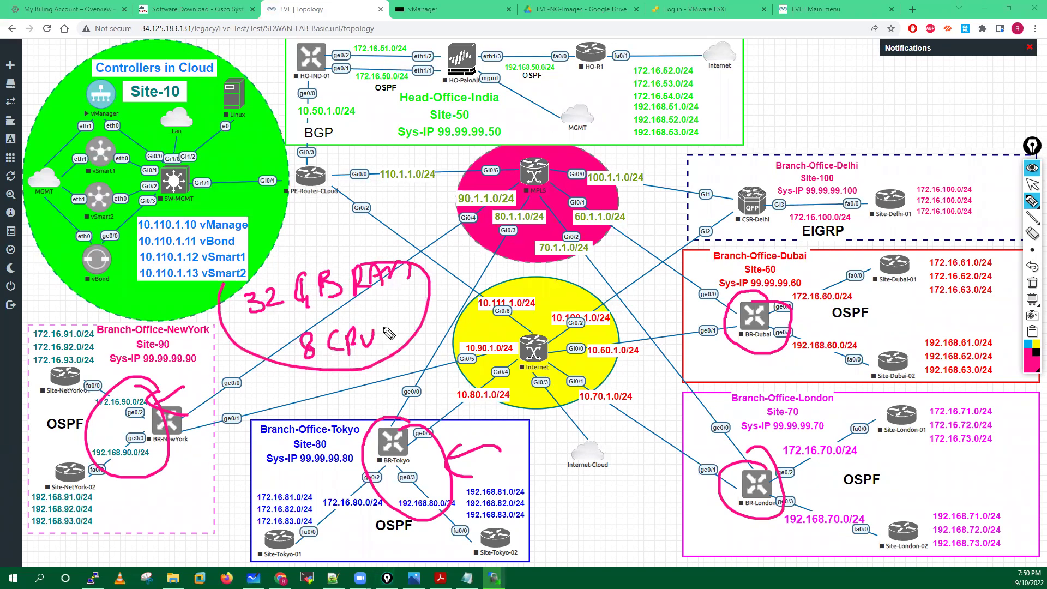
click(1032, 282)
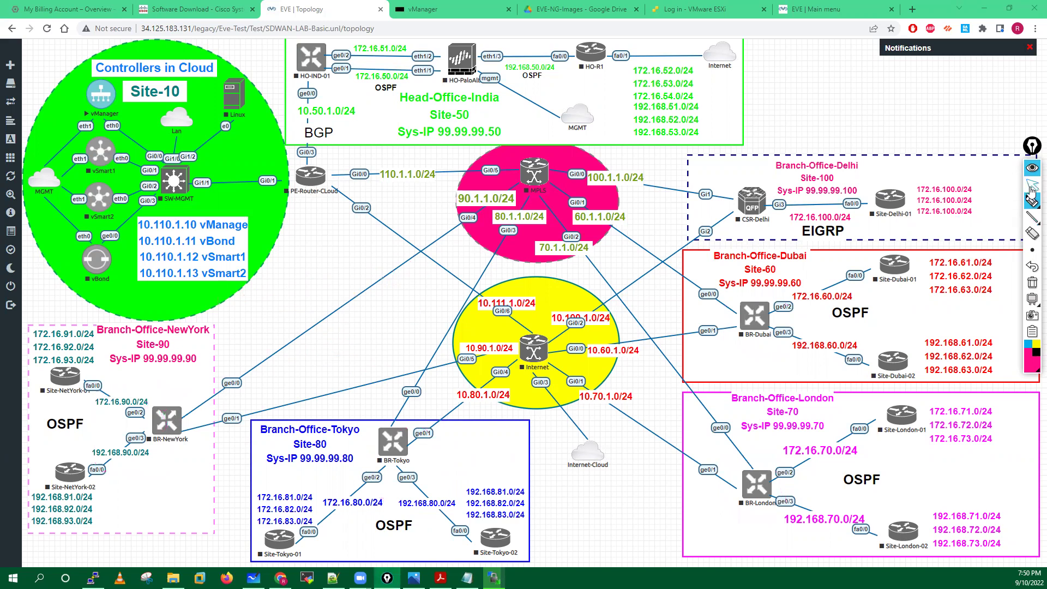
- Open the server Status window showing version 5.0.1-13, 16% CPU/memory, and one running QEMU node
mouse_move(21, 179)
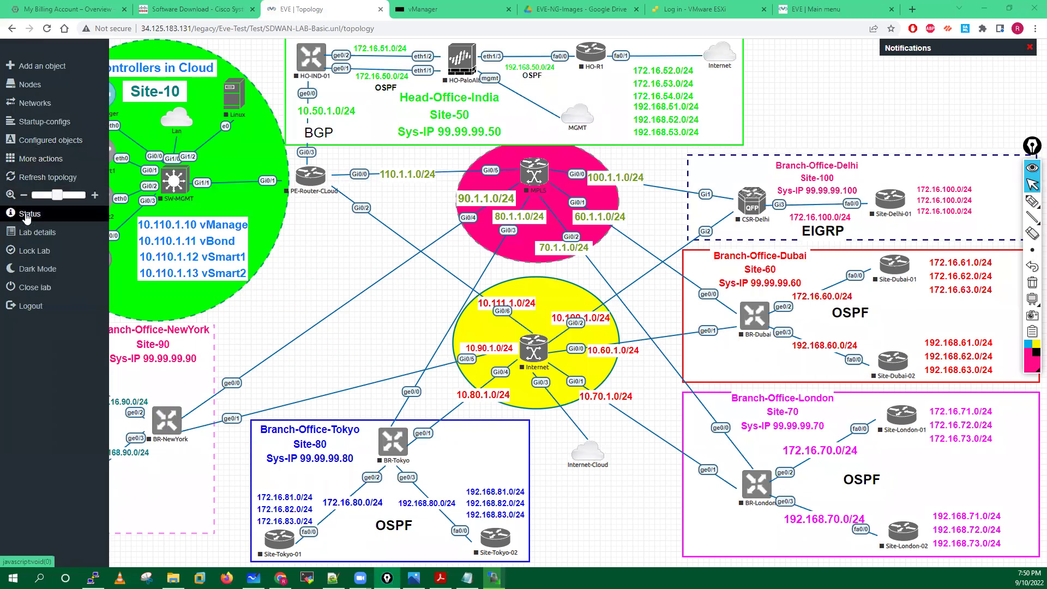
click(28, 217)
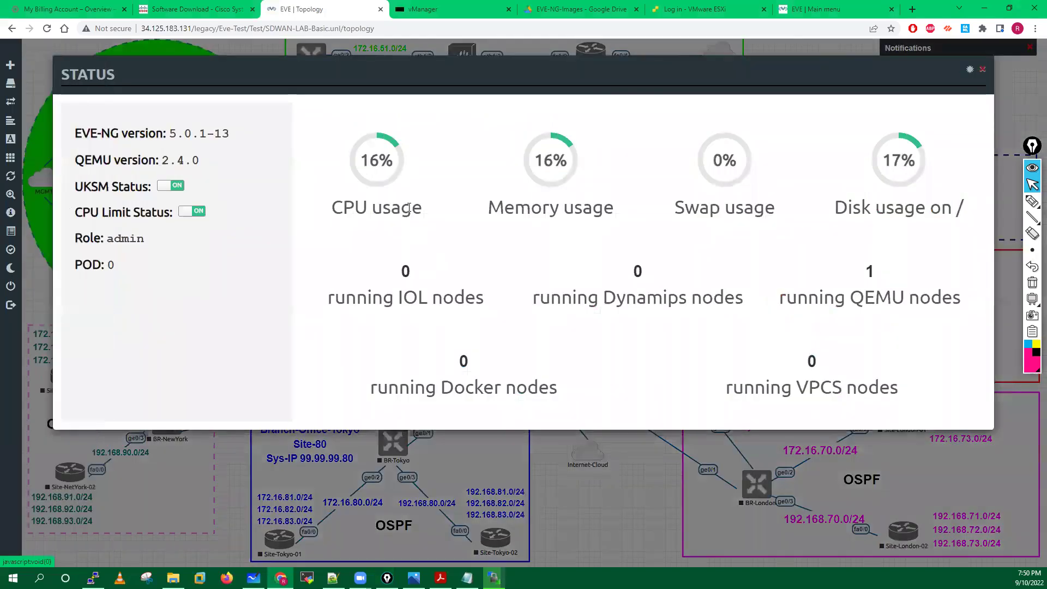
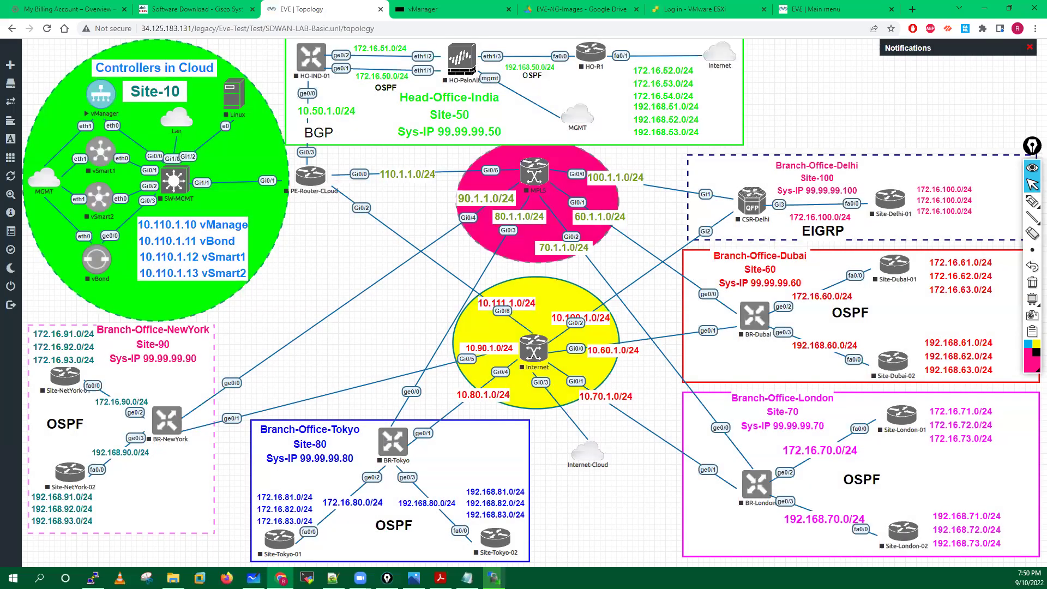
- Wake the vManager console to its login prompt, then return to the lab topology
click(452, 9)
key(Return)
key(Return)
key(Return)
key(Return)
key(Return)
key(Return)
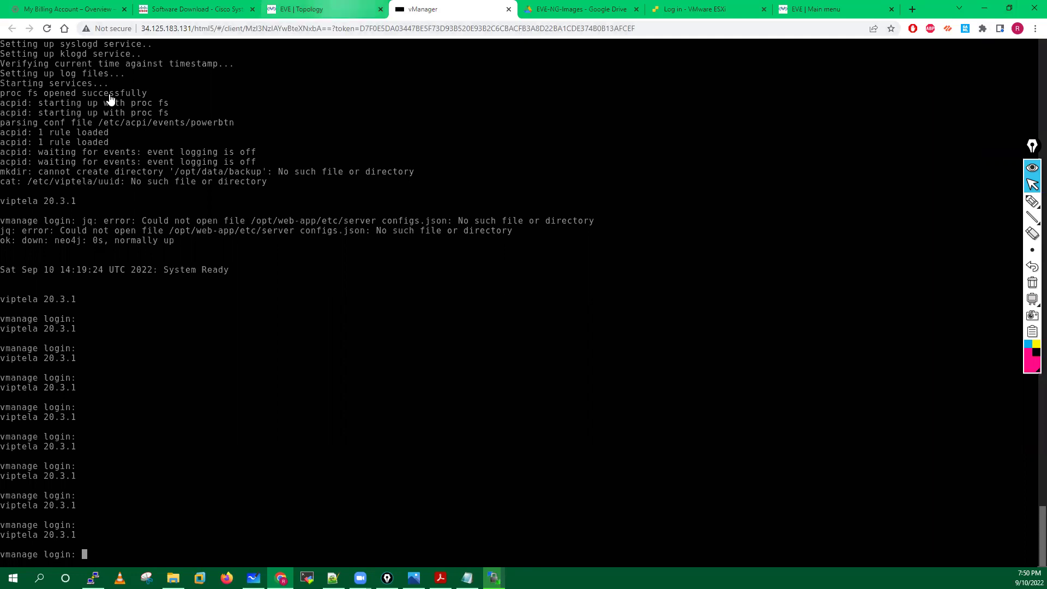
click(348, 9)
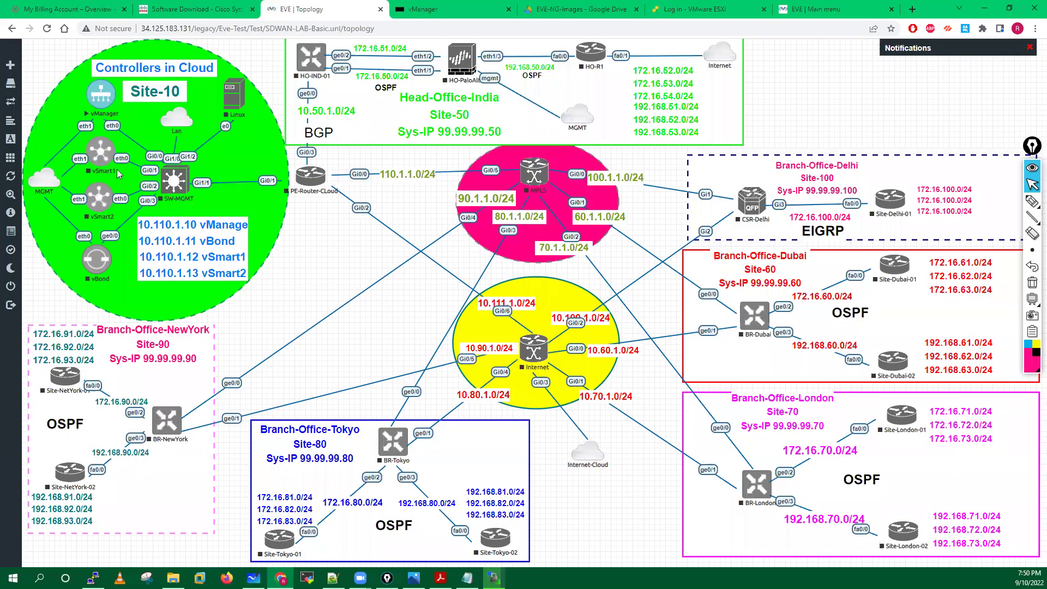
- Start the vBond and Linux nodes and dismiss the SW-MGMT start failure notice
right_click(97, 269)
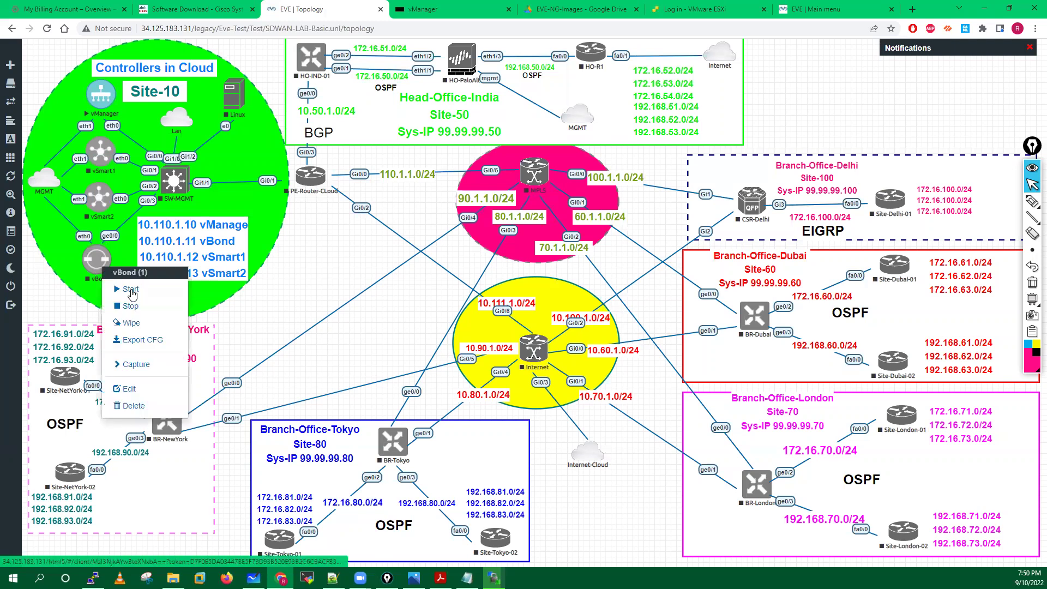
click(117, 285)
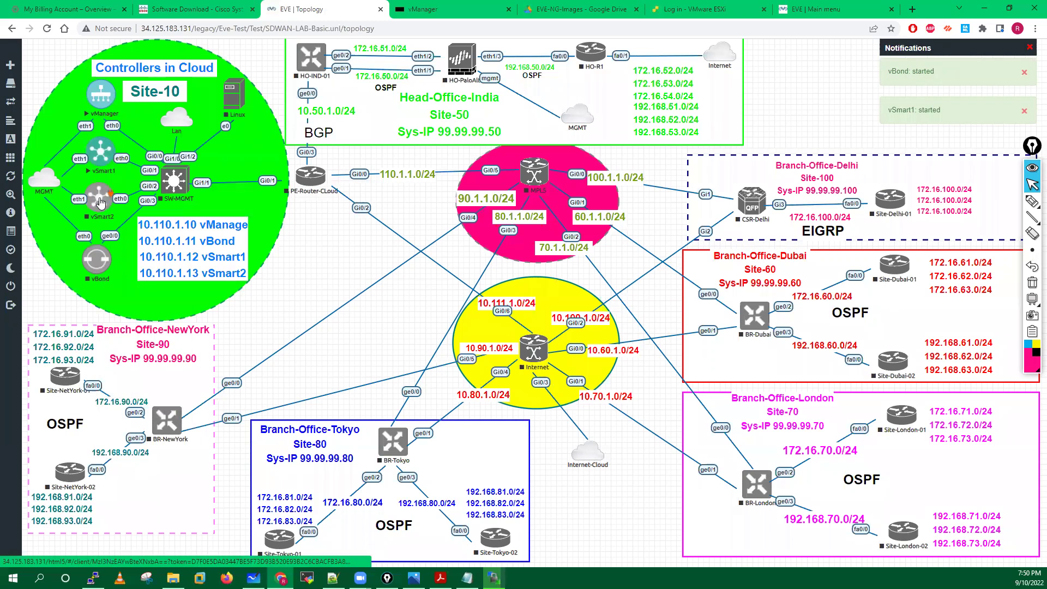
right_click(179, 191)
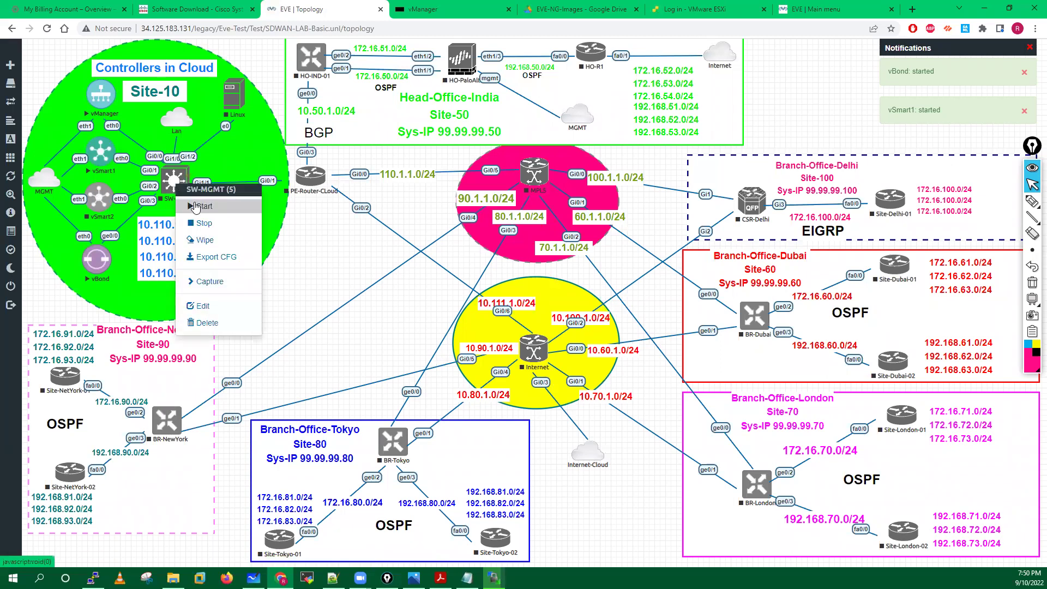
key(Escape)
right_click(237, 102)
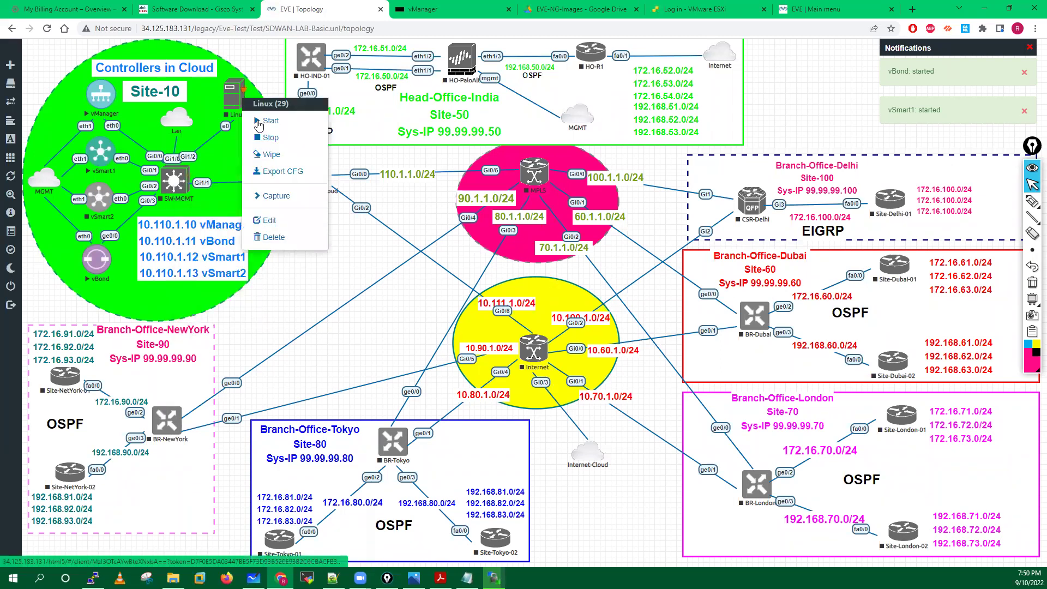
click(339, 261)
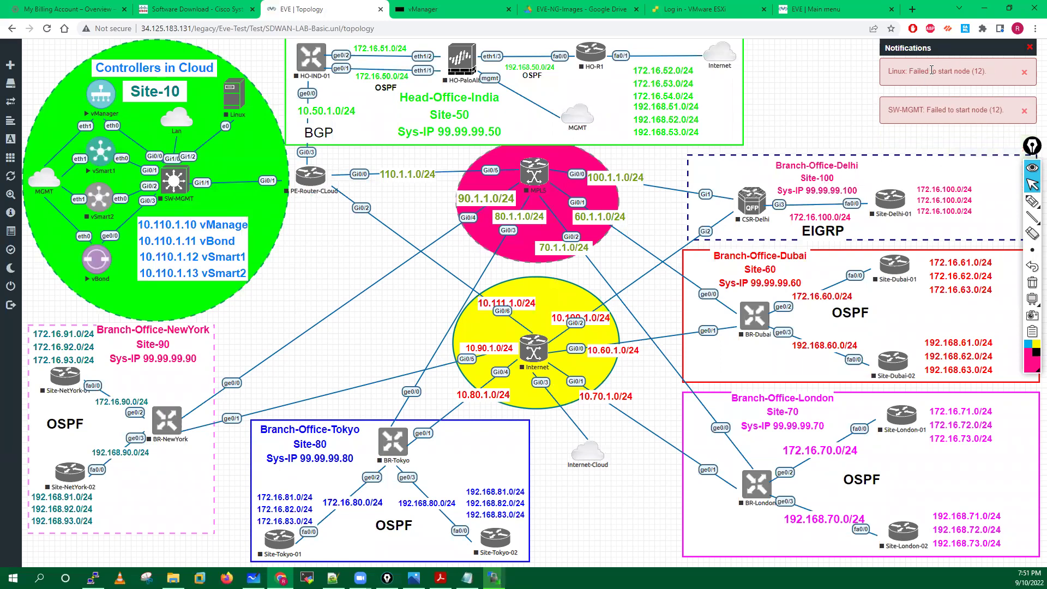
click(920, 115)
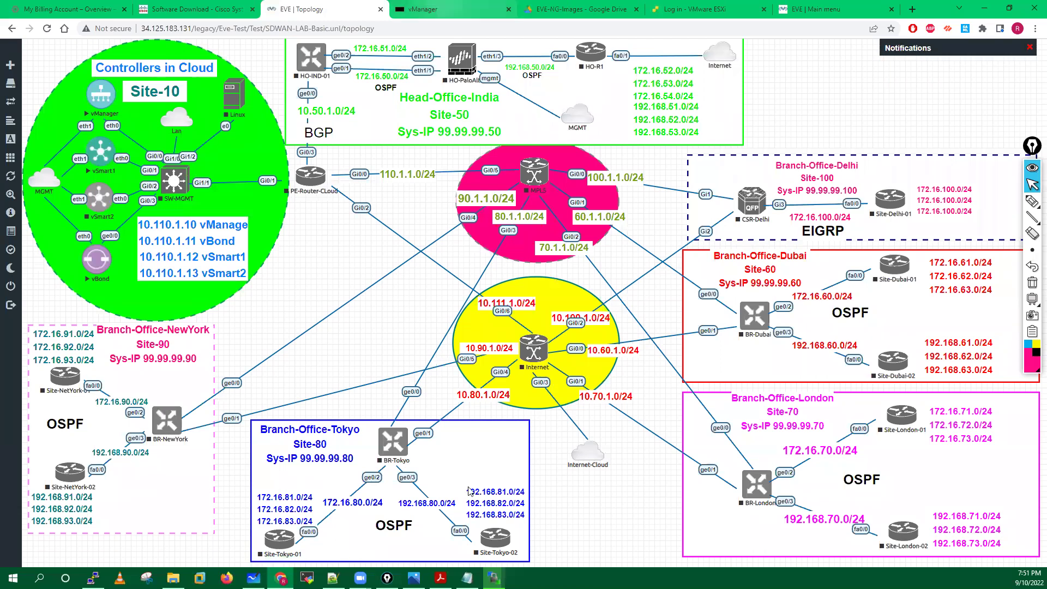
click(581, 10)
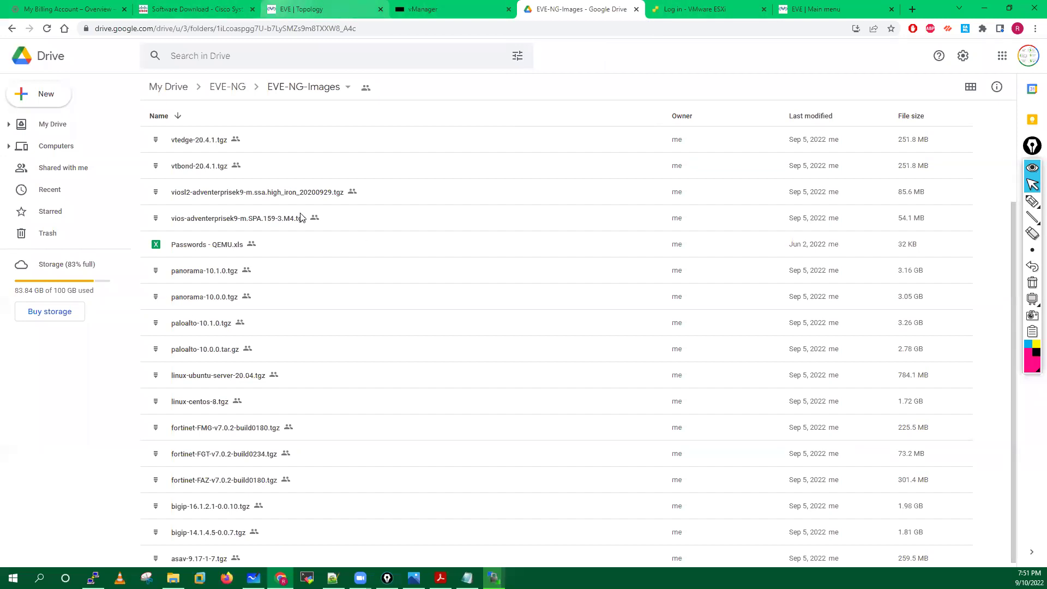
click(322, 9)
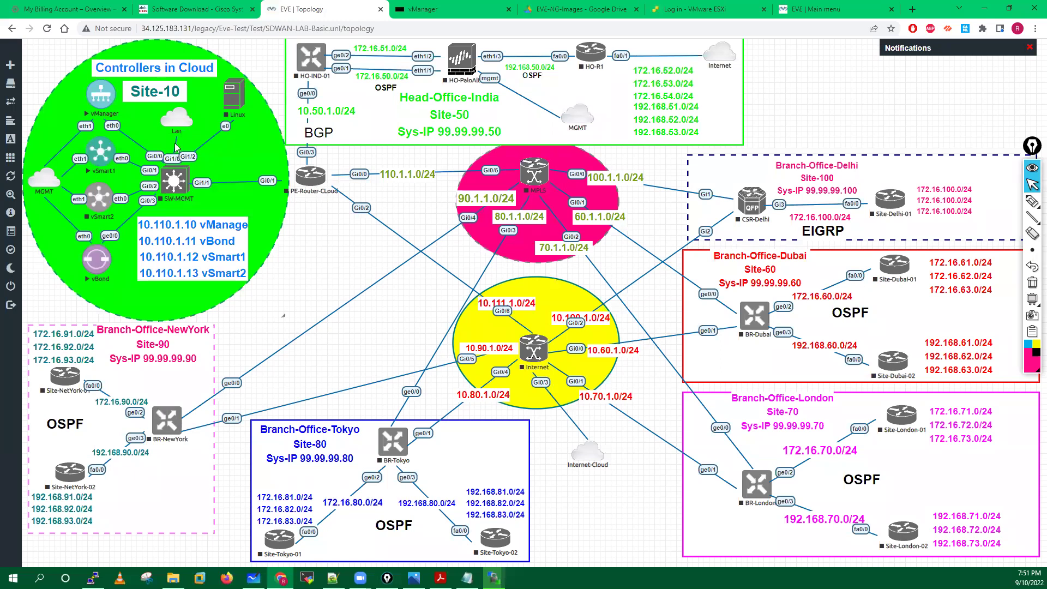
- Start the BR-London branch router, leave Site-Dubai-01 stopped, and bring up the all-nodes actions
right_click(758, 316)
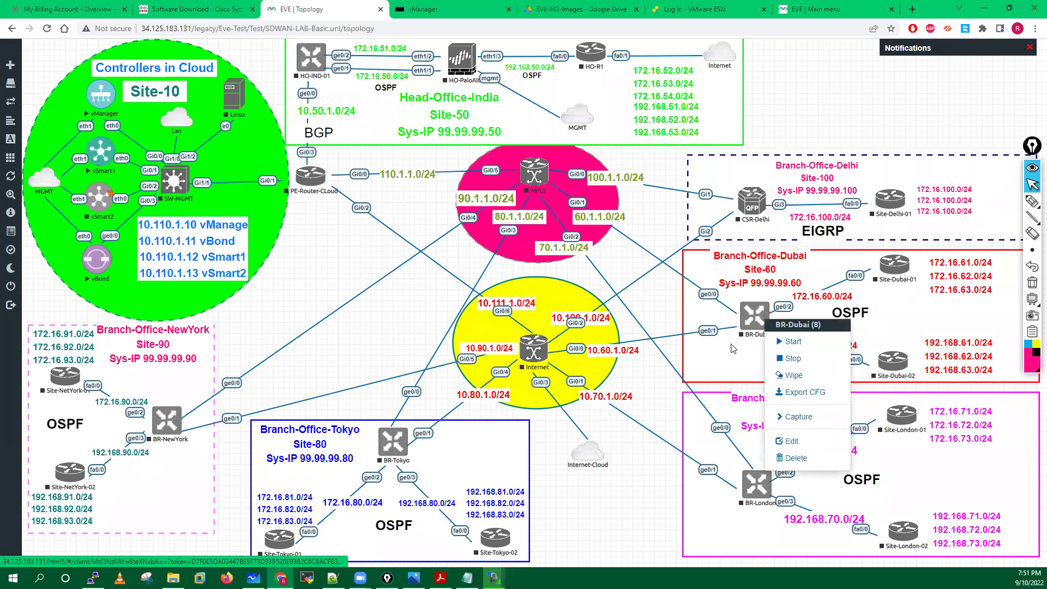
right_click(762, 487)
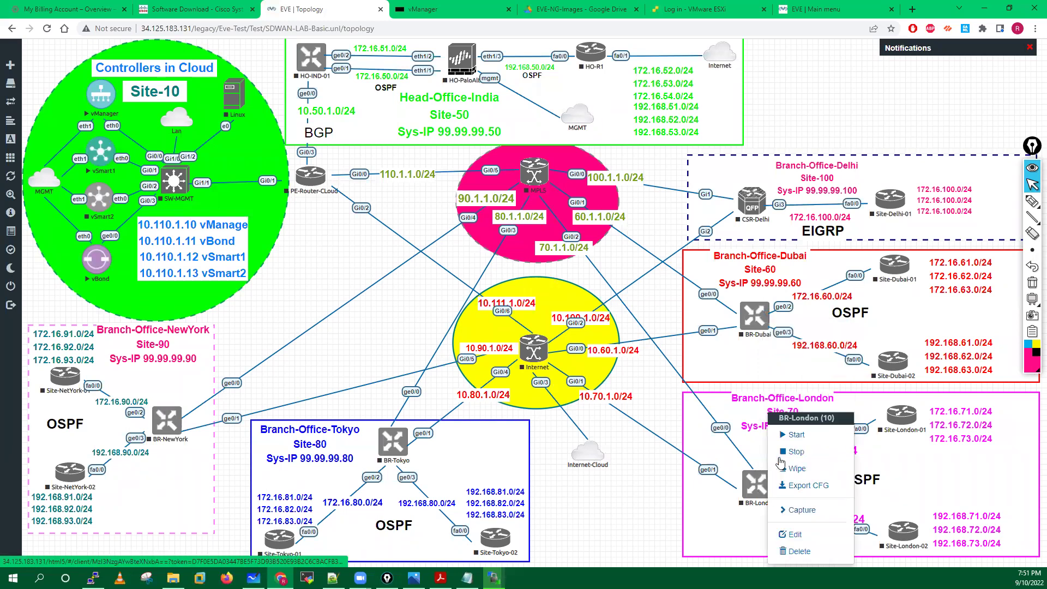
click(781, 436)
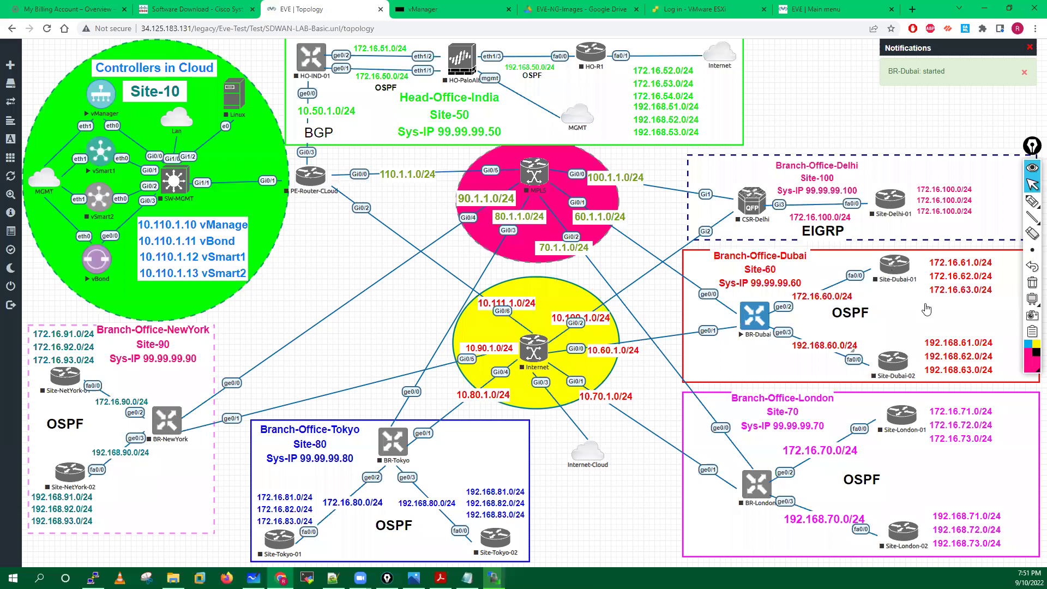
right_click(881, 260)
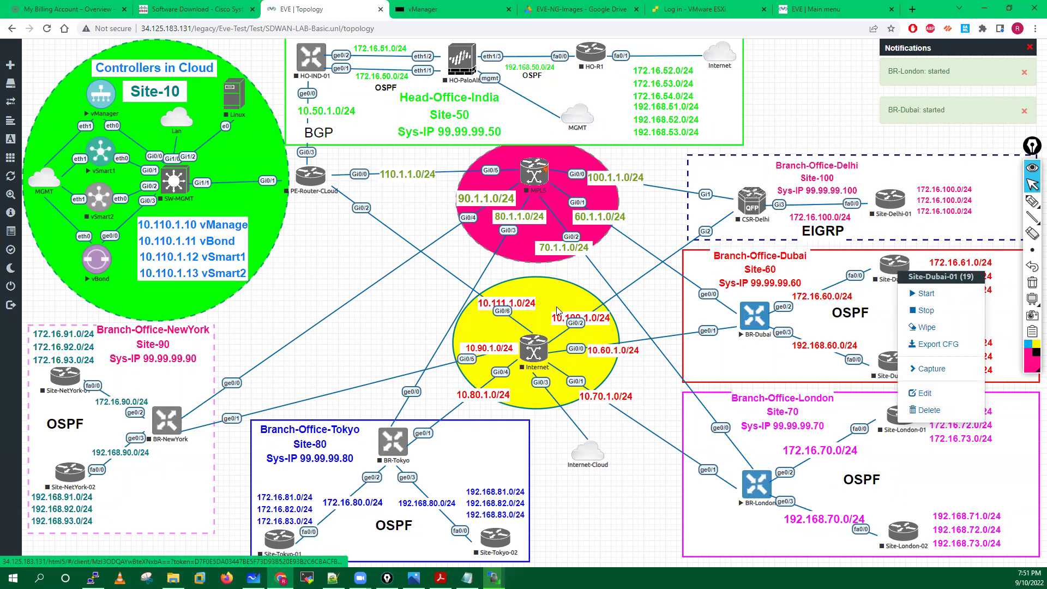
click(929, 531)
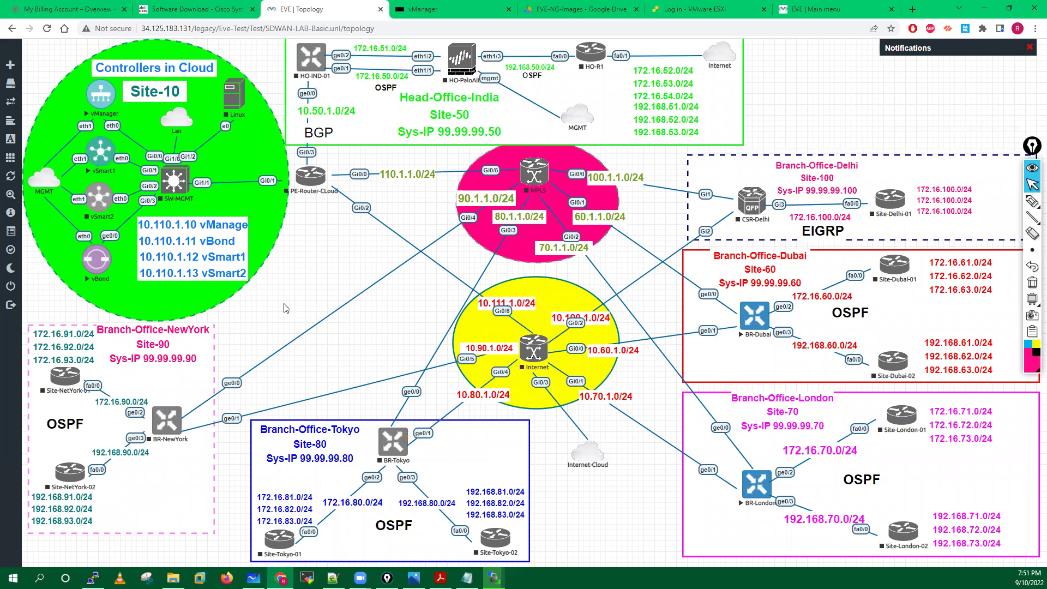
click(11, 157)
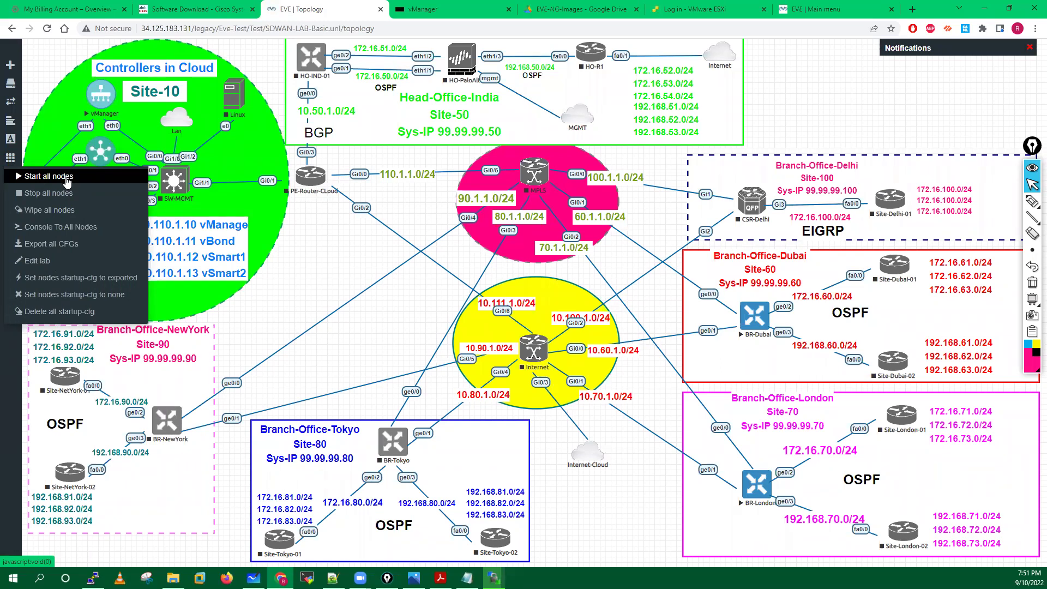
- Sketch freehand pen notes and an arrow on the topology, then clear them
mouse_move(1031, 202)
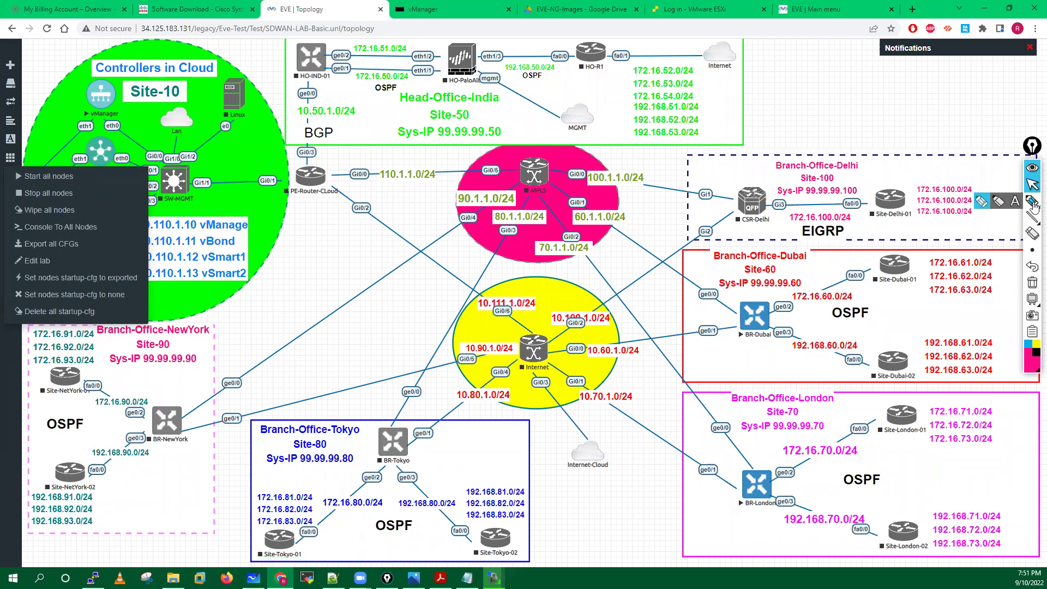
click(980, 203)
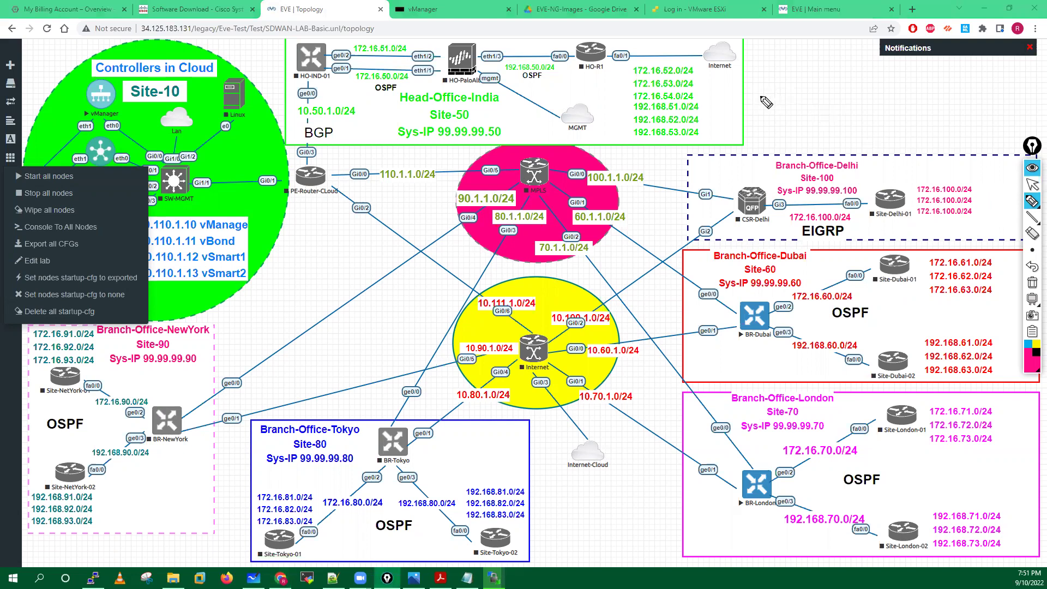
mouse_move(748, 92)
mouse_down()
mouse_move(751, 104)
mouse_move(864, 103)
mouse_move(788, 112)
mouse_move(861, 76)
mouse_move(897, 96)
mouse_move(870, 93)
mouse_up()
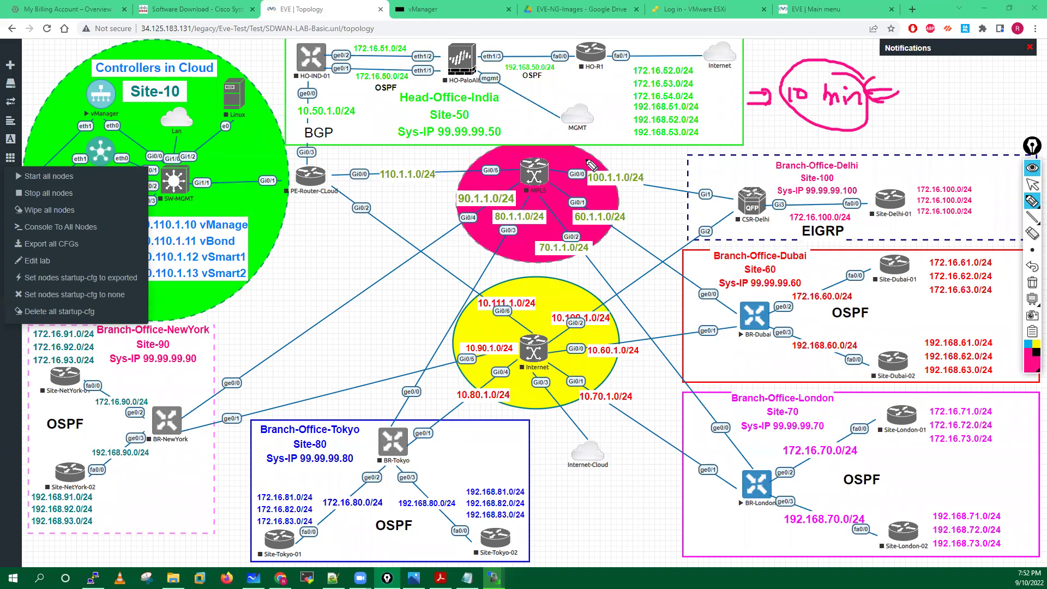
mouse_move(750, 134)
mouse_down()
mouse_move(772, 125)
mouse_move(764, 133)
mouse_move(786, 147)
mouse_up()
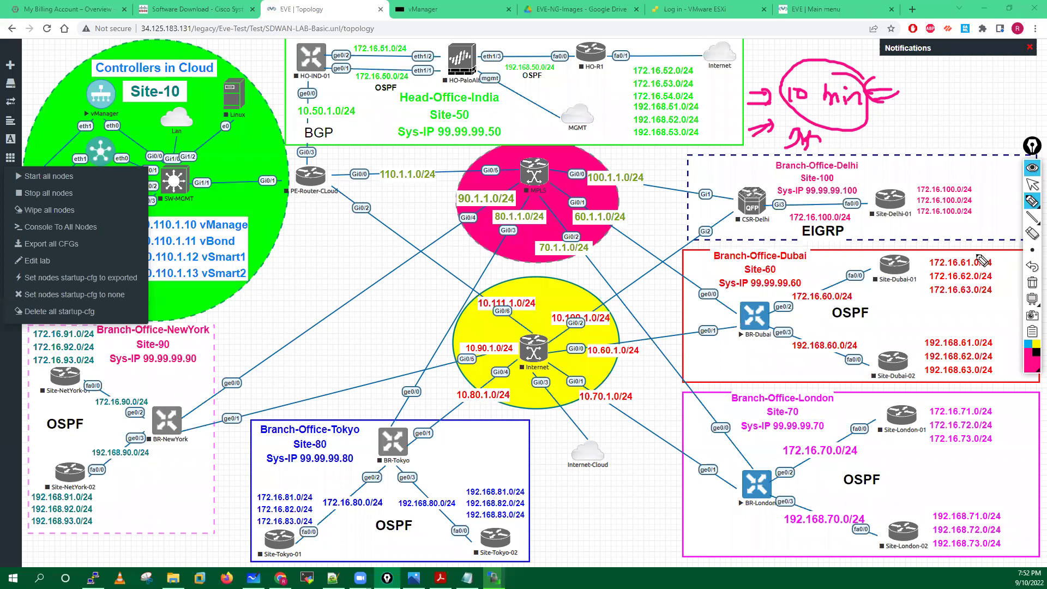
click(1032, 282)
- Leave drawing mode, close the all-nodes menu, and briefly check the upload window
click(1033, 202)
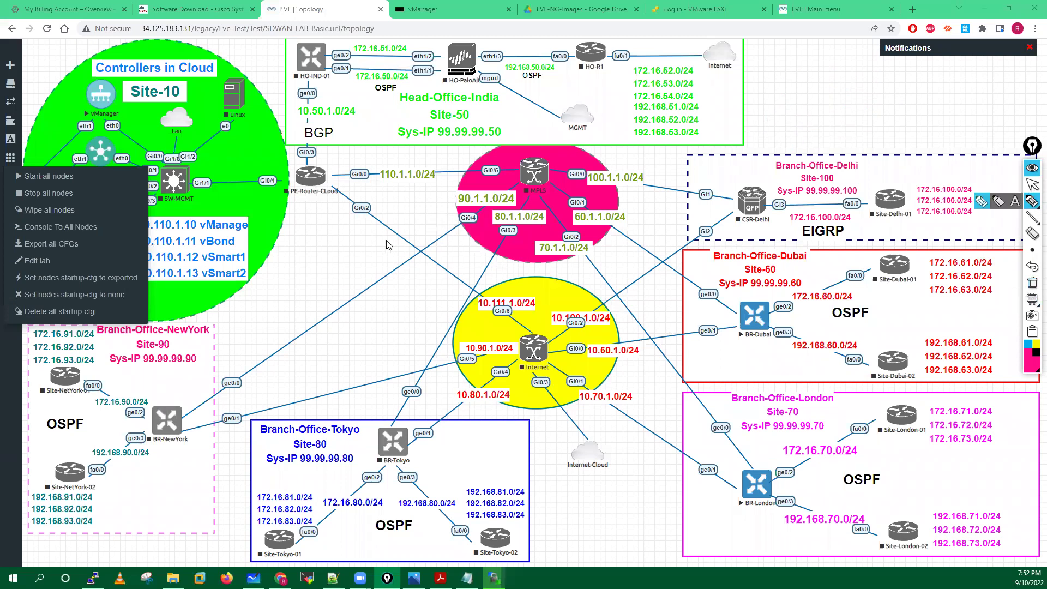
key(Escape)
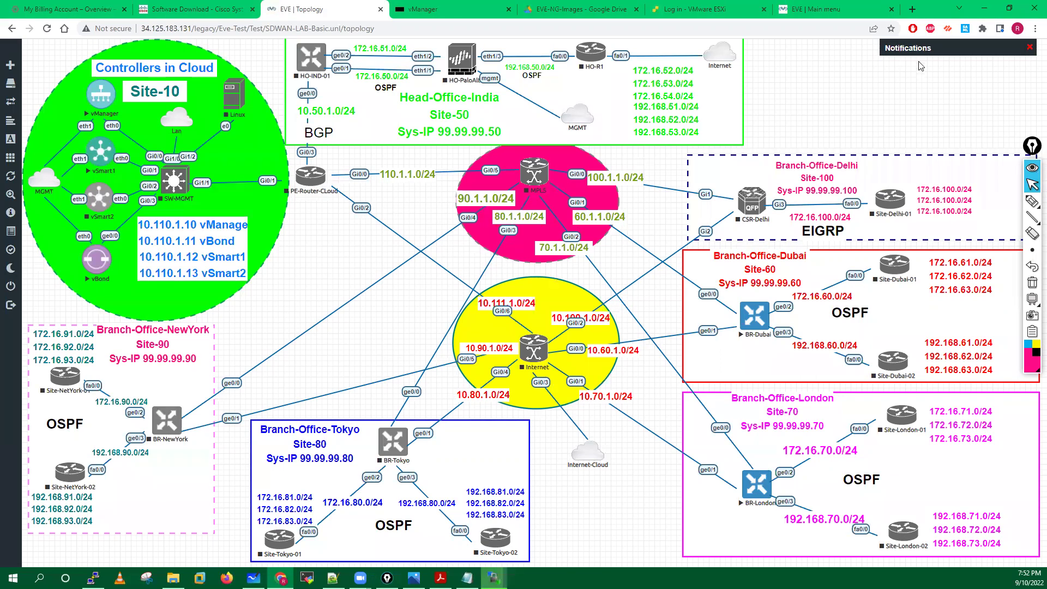
click(493, 577)
key(alt+Tab)
right_click(354, 306)
click(361, 311)
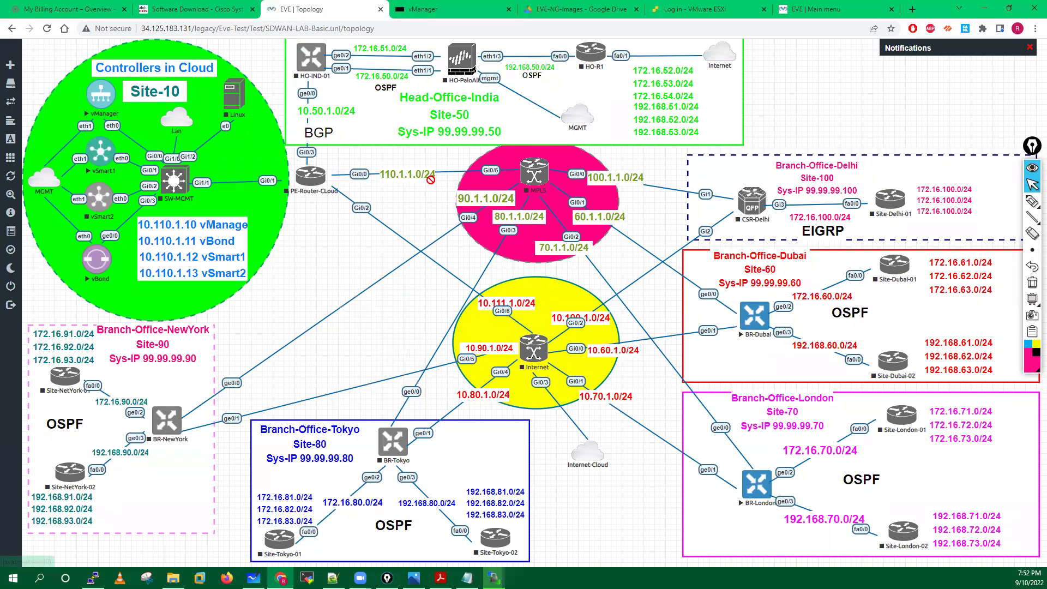
scroll(484, 341, down, 5)
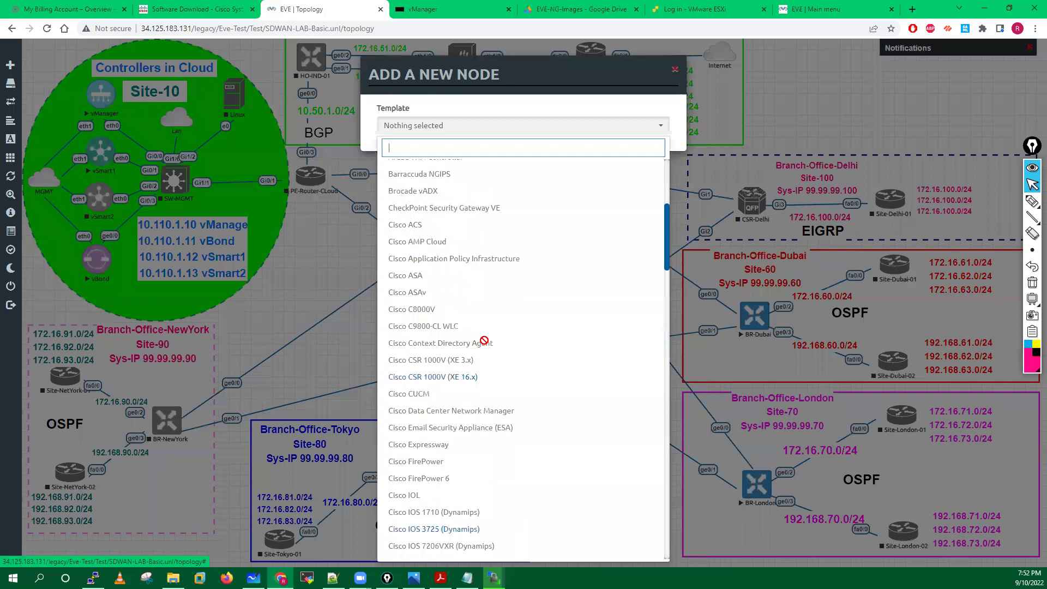
scroll(482, 344, down, 3)
scroll(450, 358, down, 2)
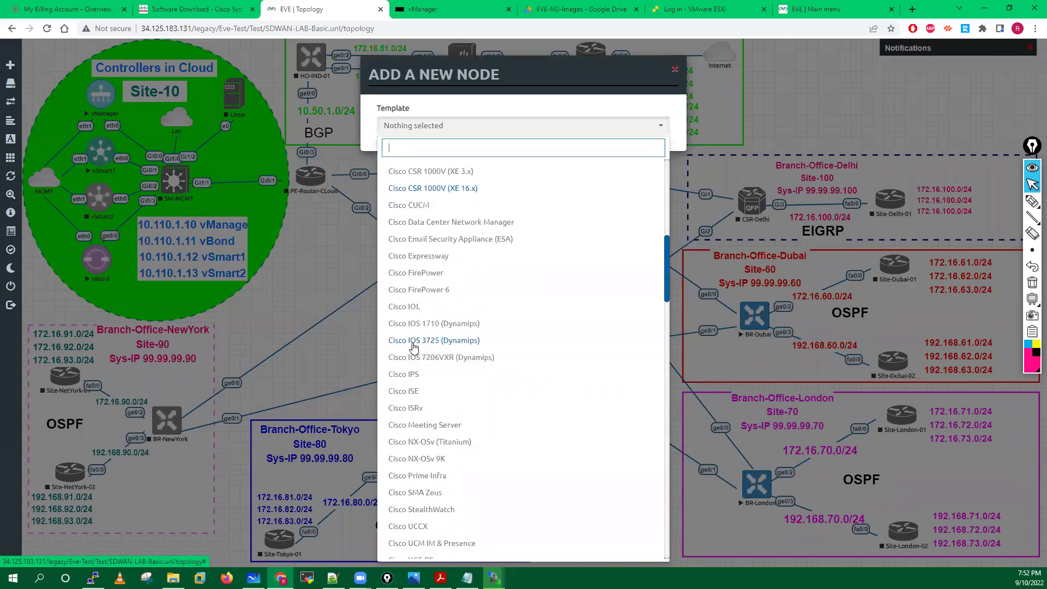
scroll(414, 347, down, 4)
scroll(414, 348, down, 20)
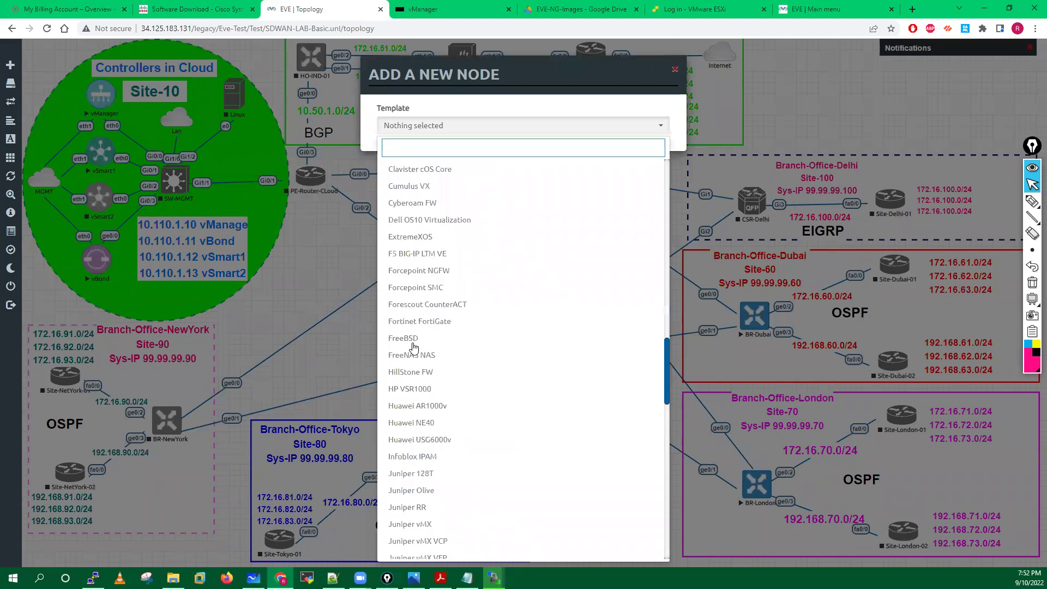
scroll(414, 348, down, 15)
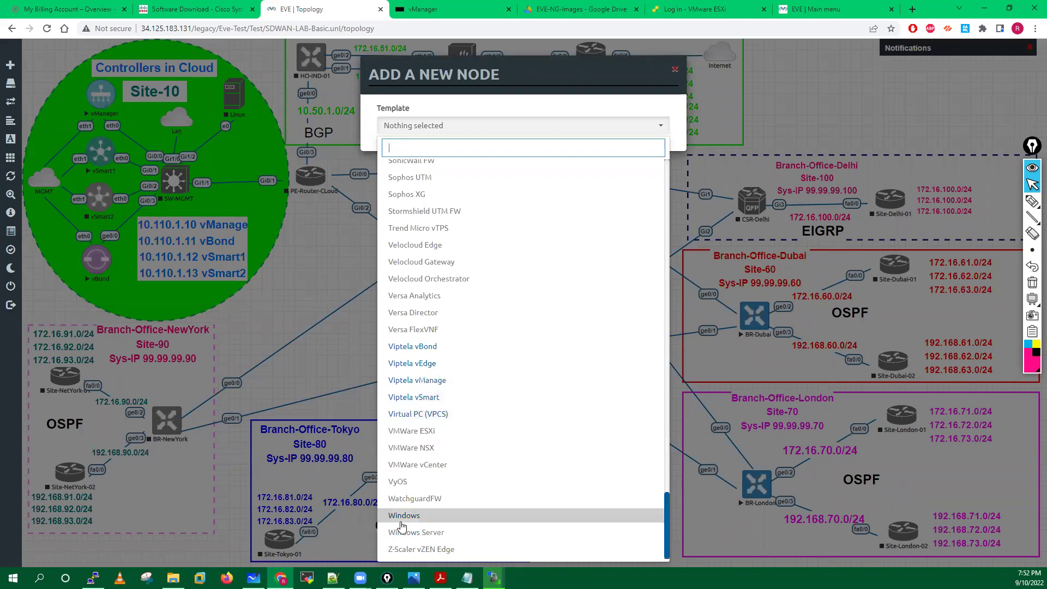
click(288, 286)
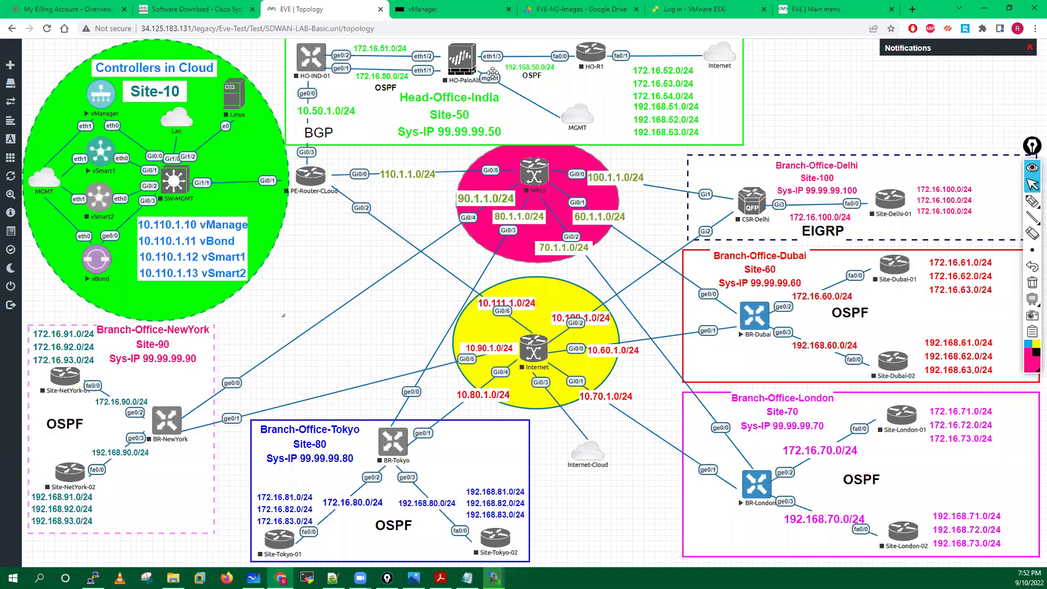
- Check the win-10ENT upload at 85% in WinSCP, then open vSmart1's console
click(493, 577)
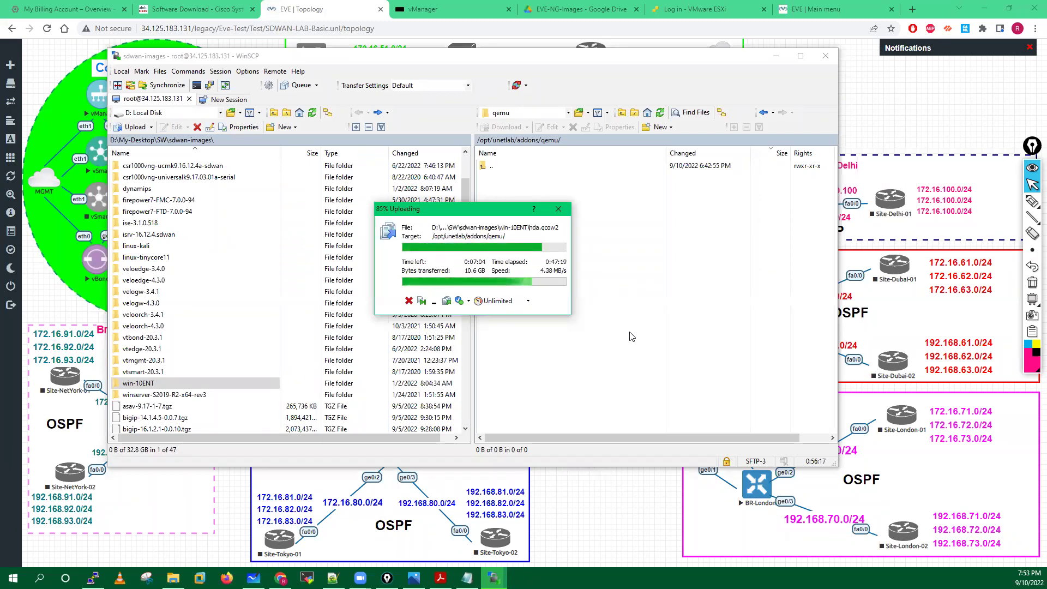
click(902, 95)
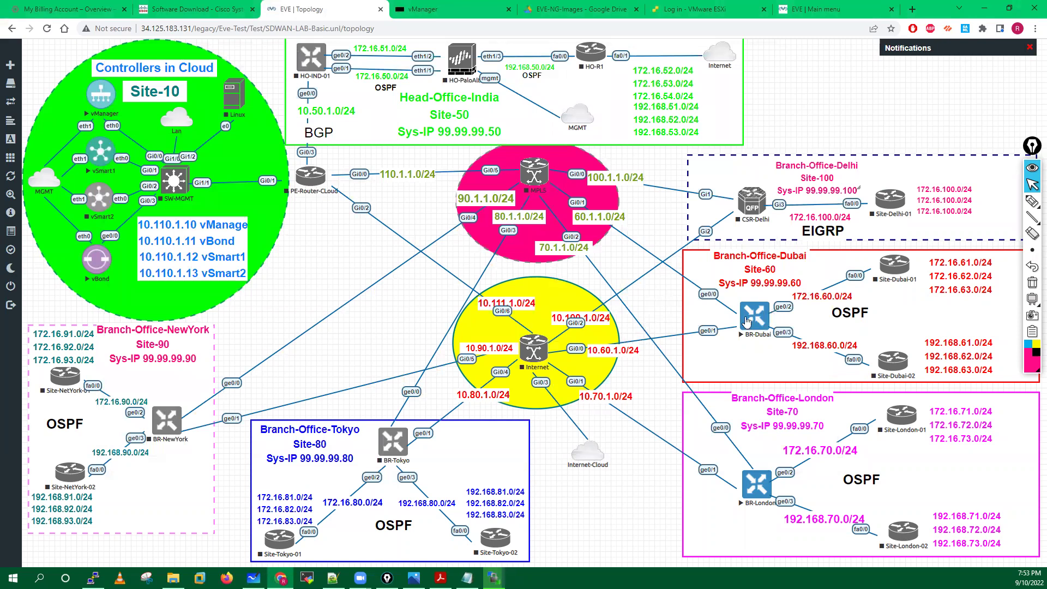
click(98, 156)
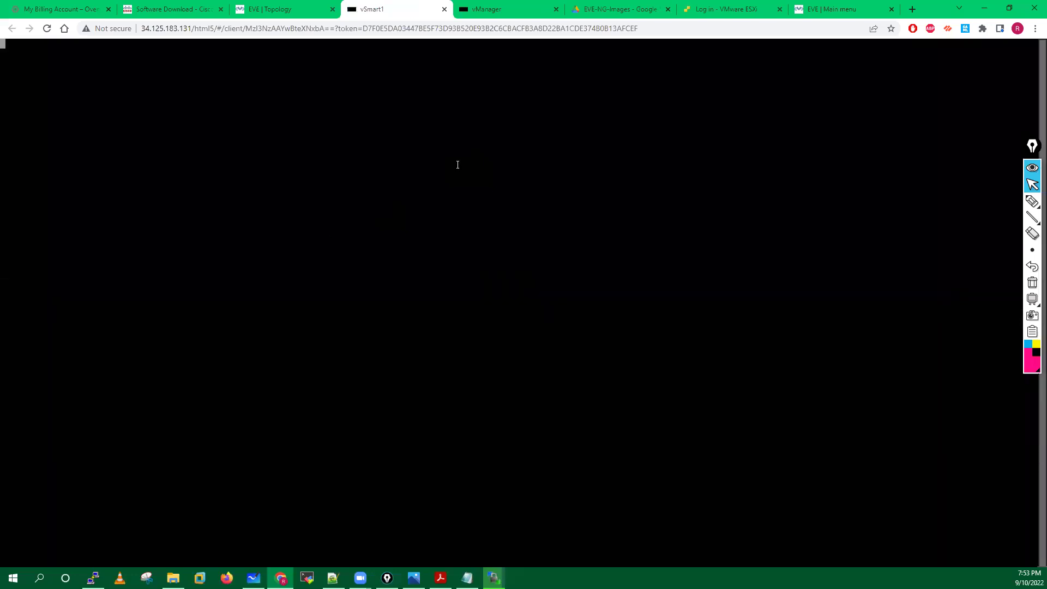
- Wake vSmart1 to its login prompt and move the vManager console into its own resized window
key(Return)
key(Return)
key(Return)
key(Return)
key(Return)
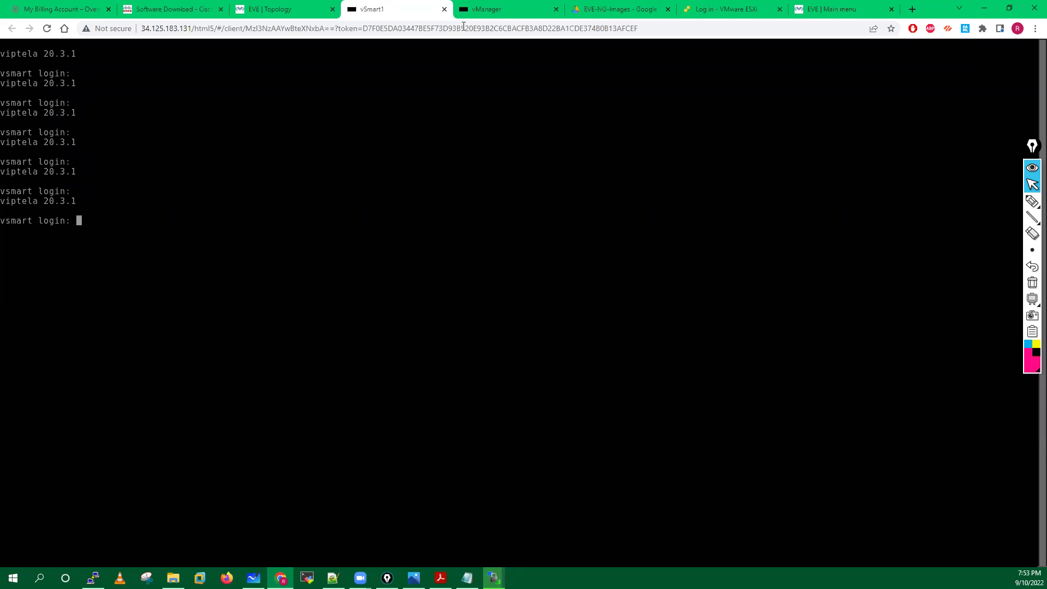
click(493, 8)
drag(497, 10, 142, 137)
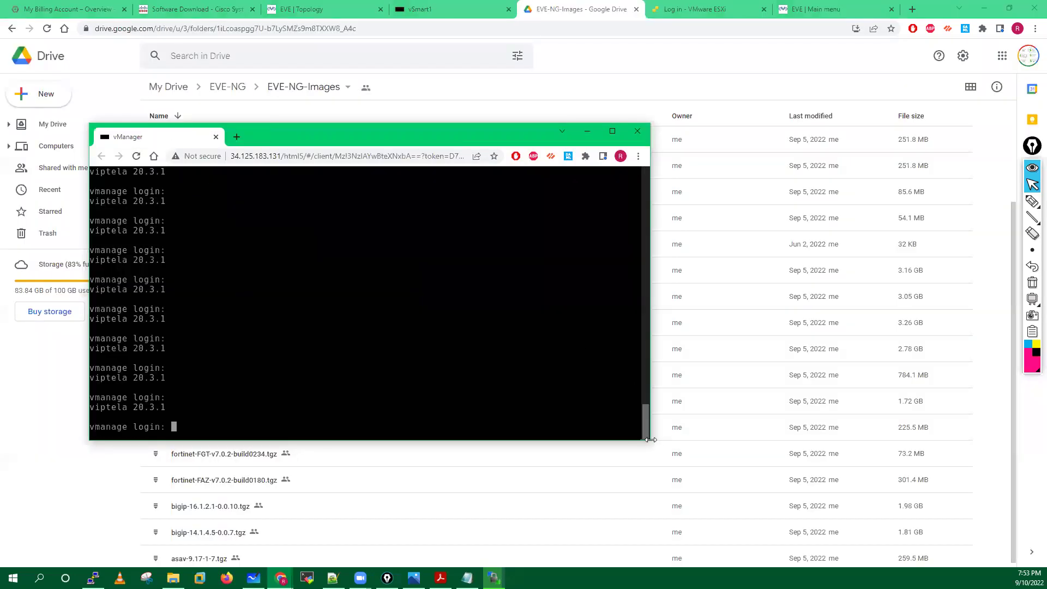
drag(650, 440, 663, 439)
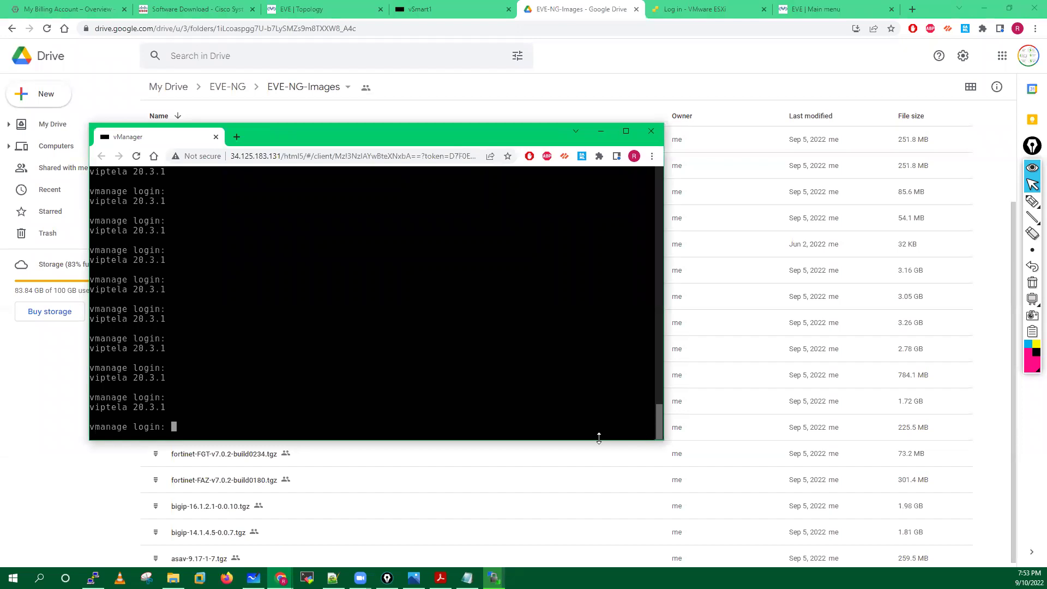
drag(599, 439, 687, 272)
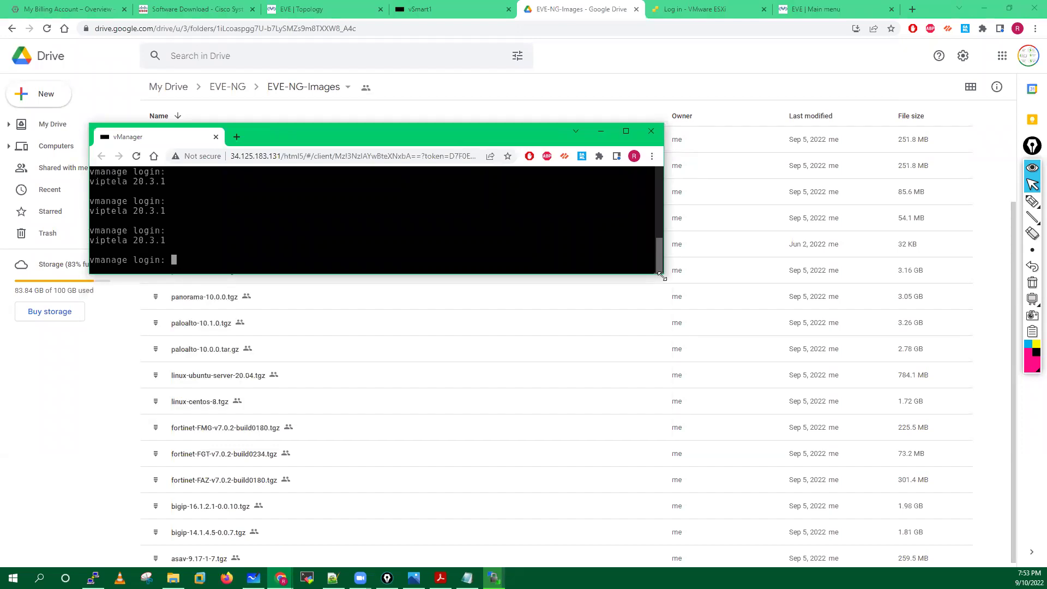
drag(662, 276, 878, 296)
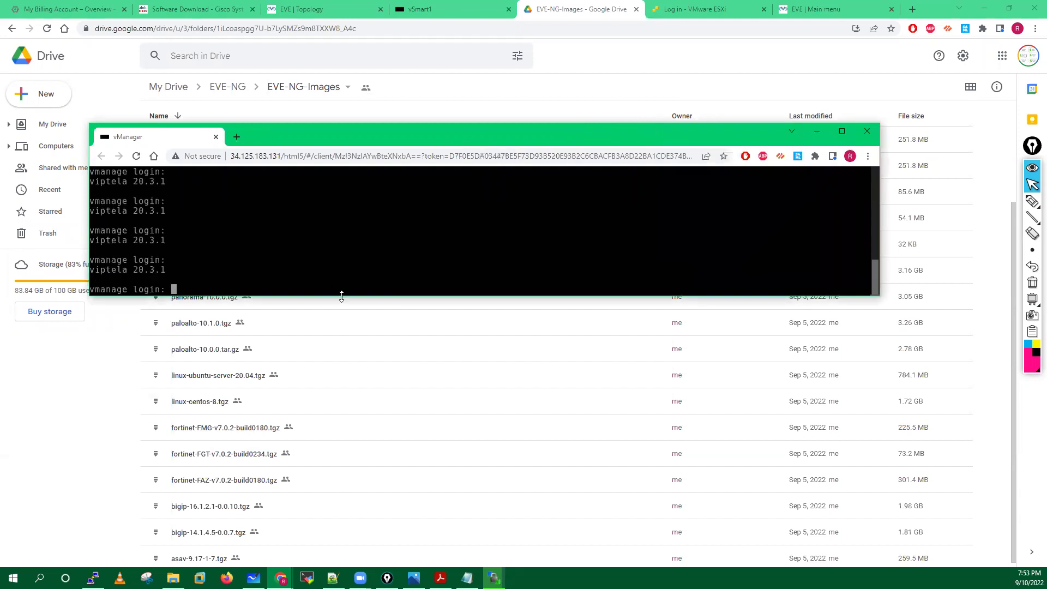
drag(342, 296, 327, 409)
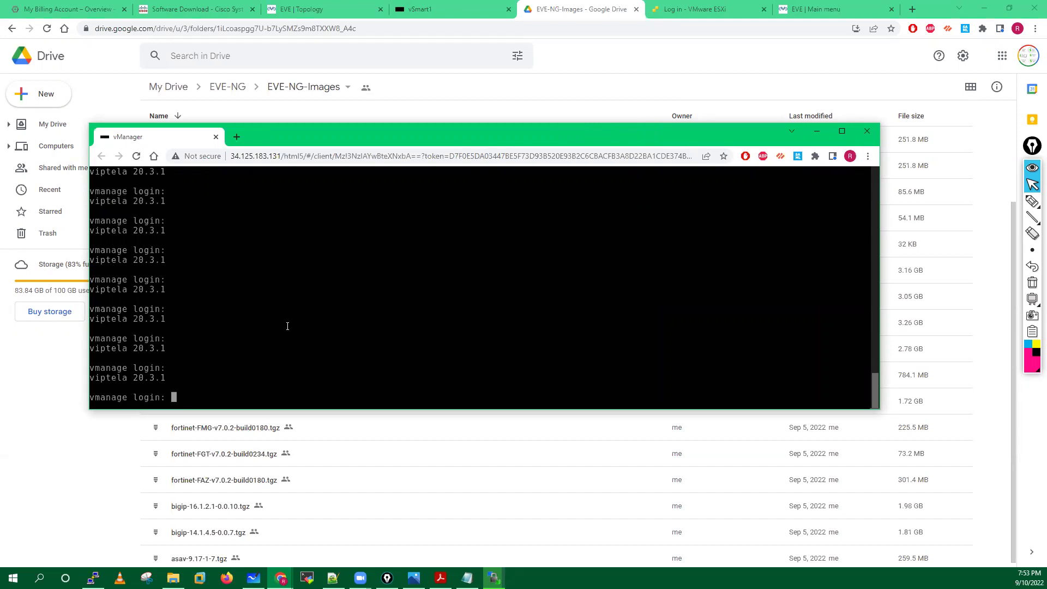
- Reload the vManager console, log in as admin, and set the new admin password
click(136, 156)
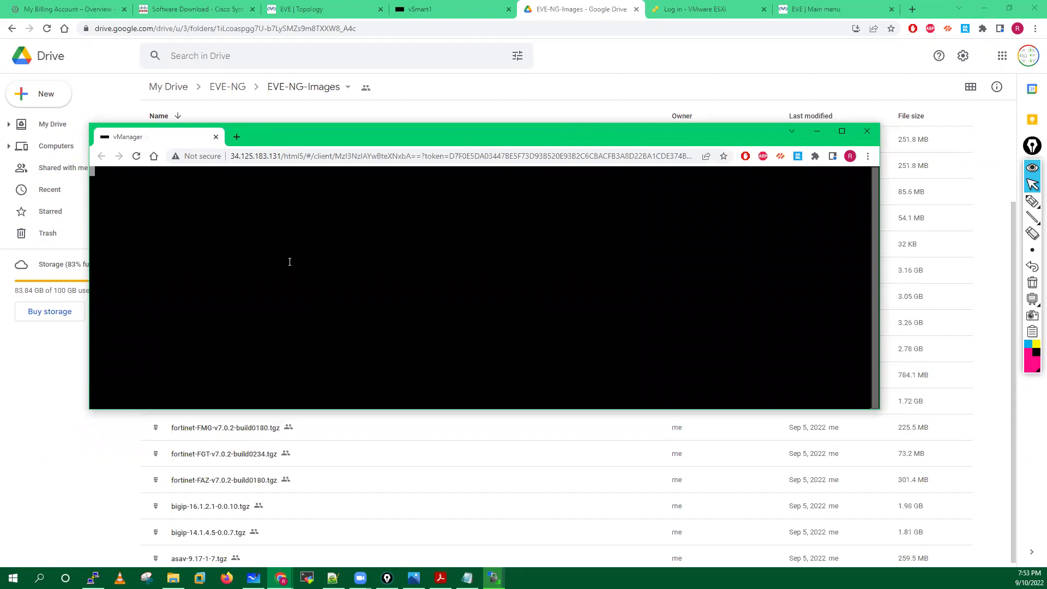
key(Return)
key(Return)
key(Return)
key(Return)
key(Return)
text(admin)
key(Return)
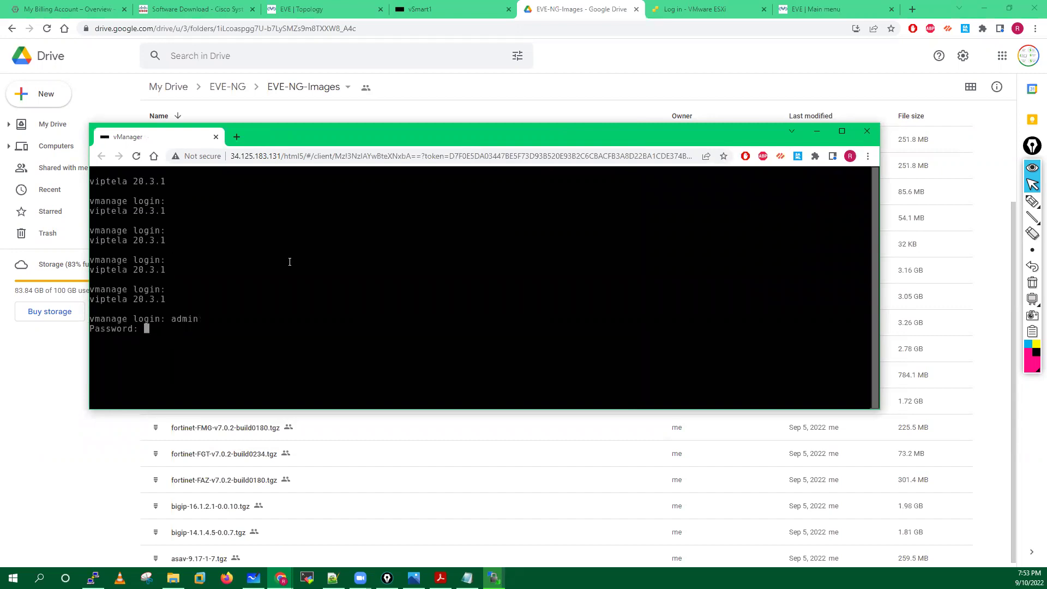
key(Return)
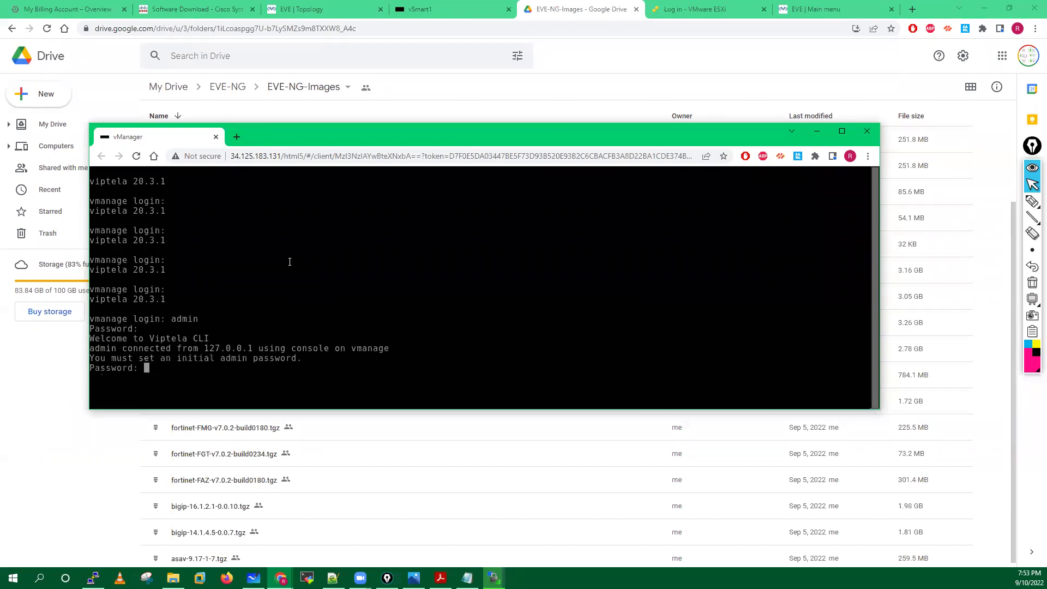
key(Return)
key(Return)
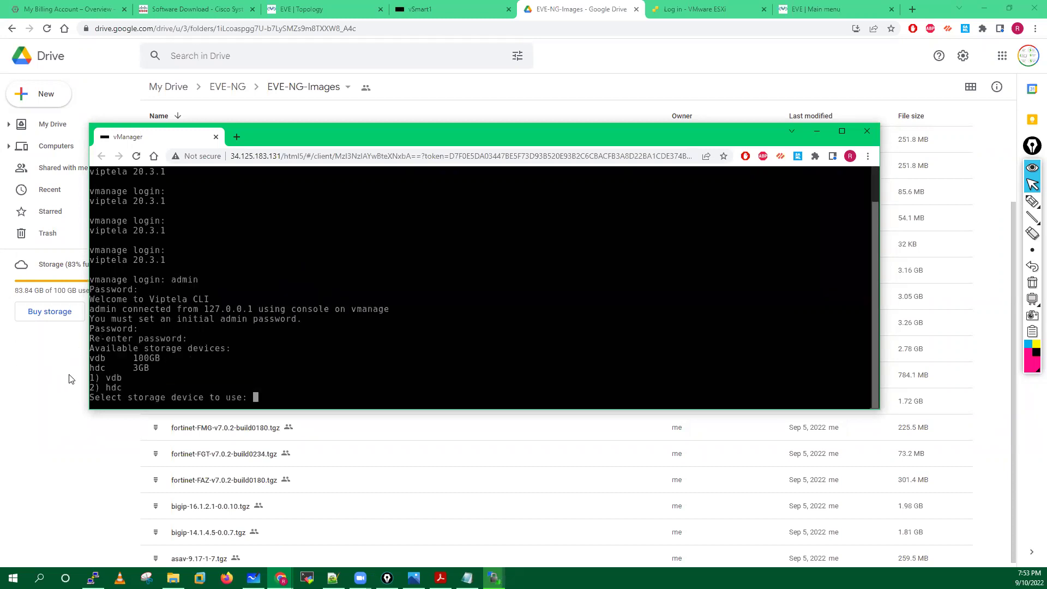
- Select 1) vdb as the storage disk, confirm formatting with y, and dock the console back
drag(89, 377, 141, 378)
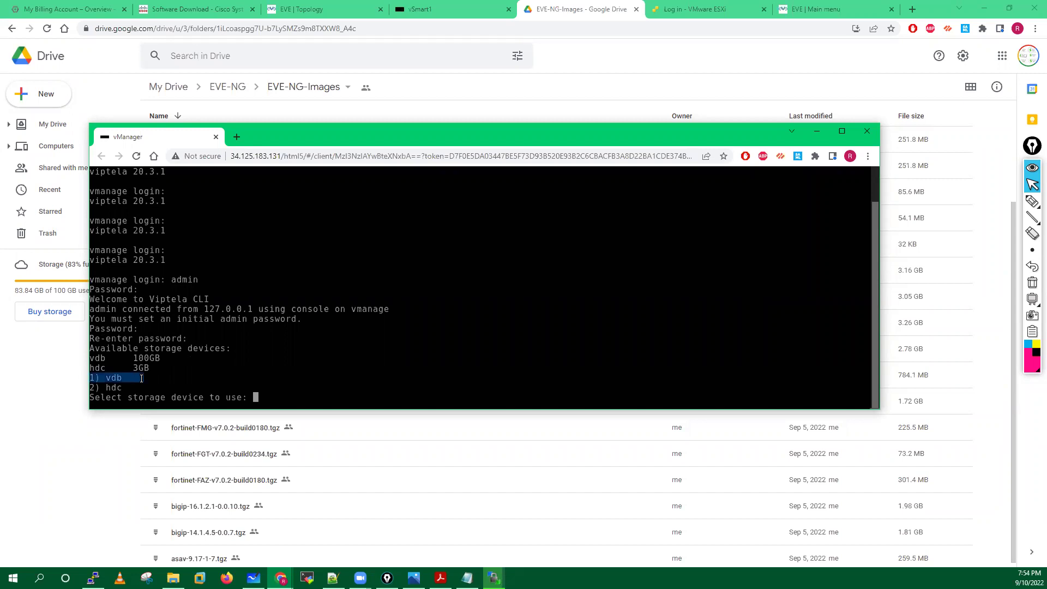
text(1)
key(Return)
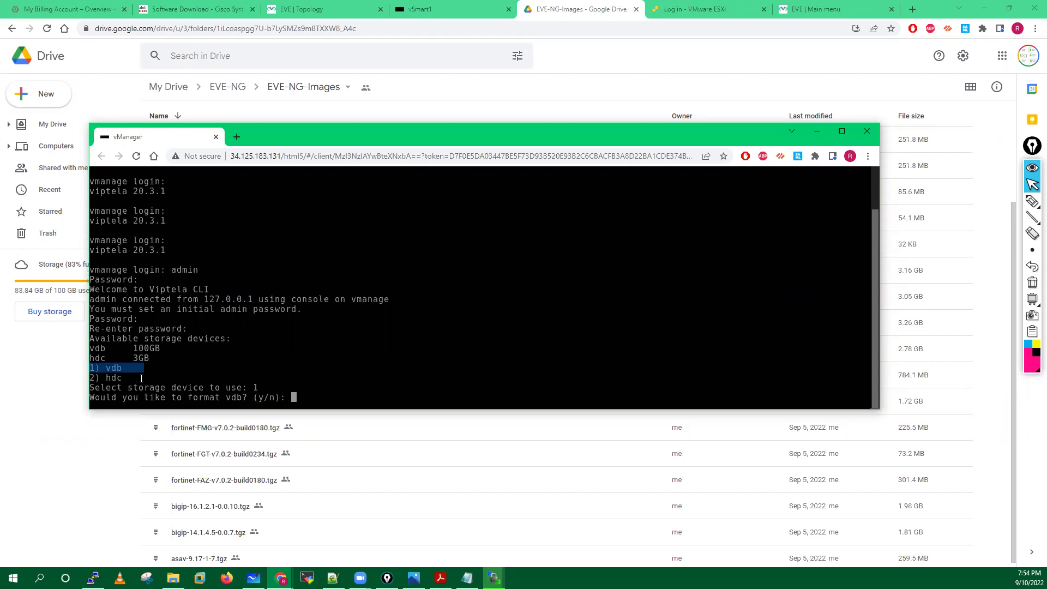
text(y)
key(Return)
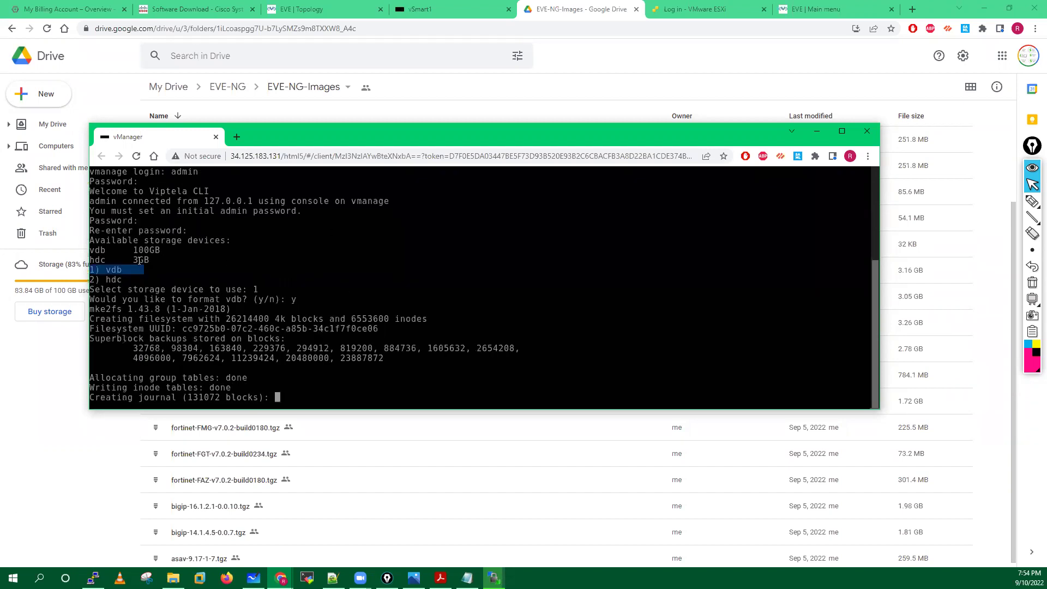
drag(145, 136, 387, 10)
- Flip between the vManager and vSmart1 console tabs, ending on vSmart1
click(493, 9)
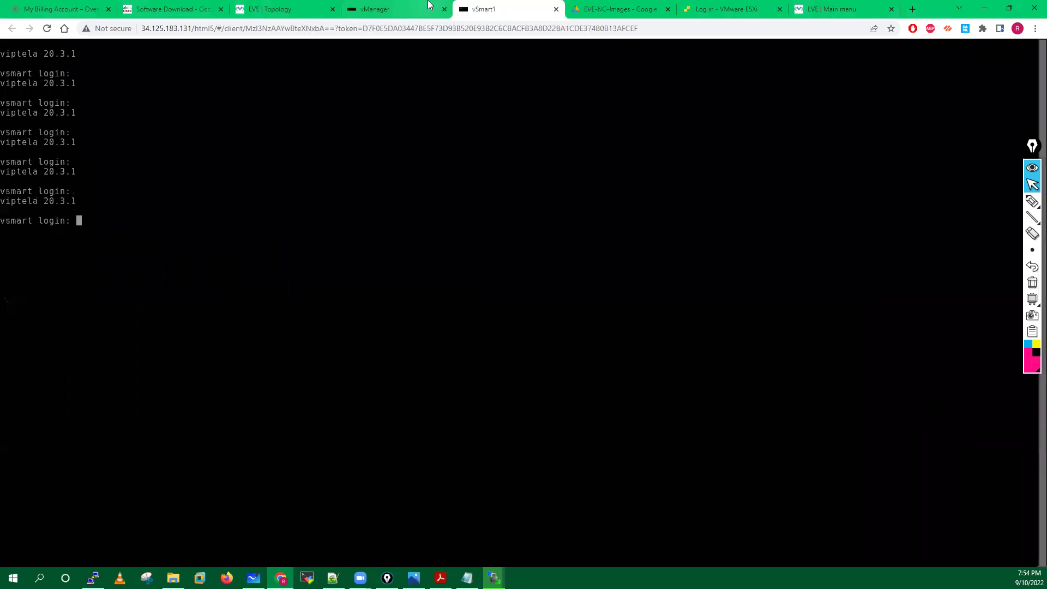
click(391, 4)
click(498, 4)
click(397, 8)
click(493, 9)
click(367, 3)
click(465, 10)
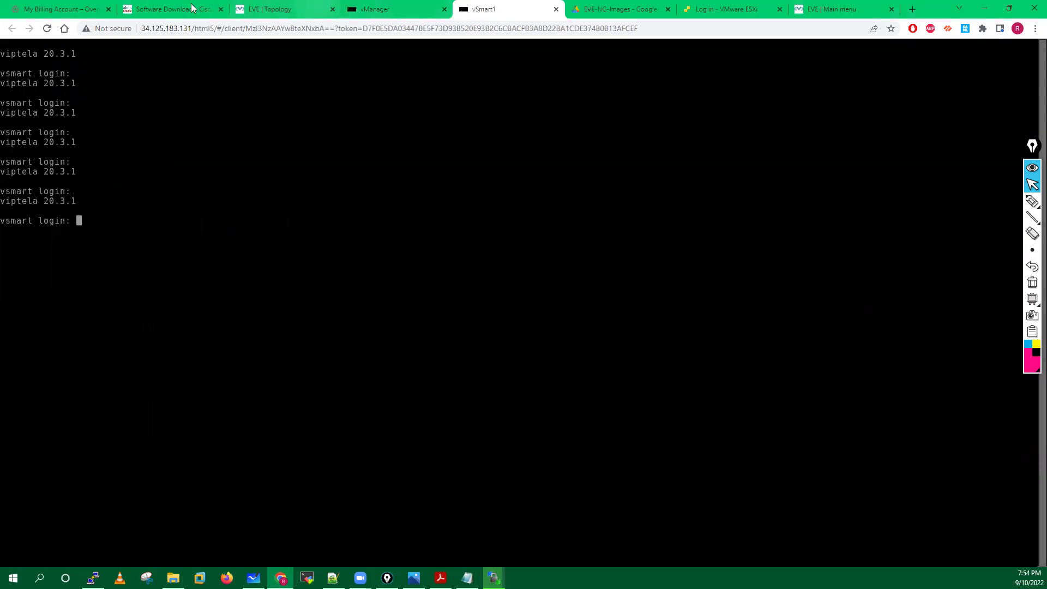
- Reload the timed-out Cisco software download page, then return to the EVE-NG topology
key(ctrl+shift+Tab)
key(ctrl+shift+Tab)
key(ctrl+shift+Tab)
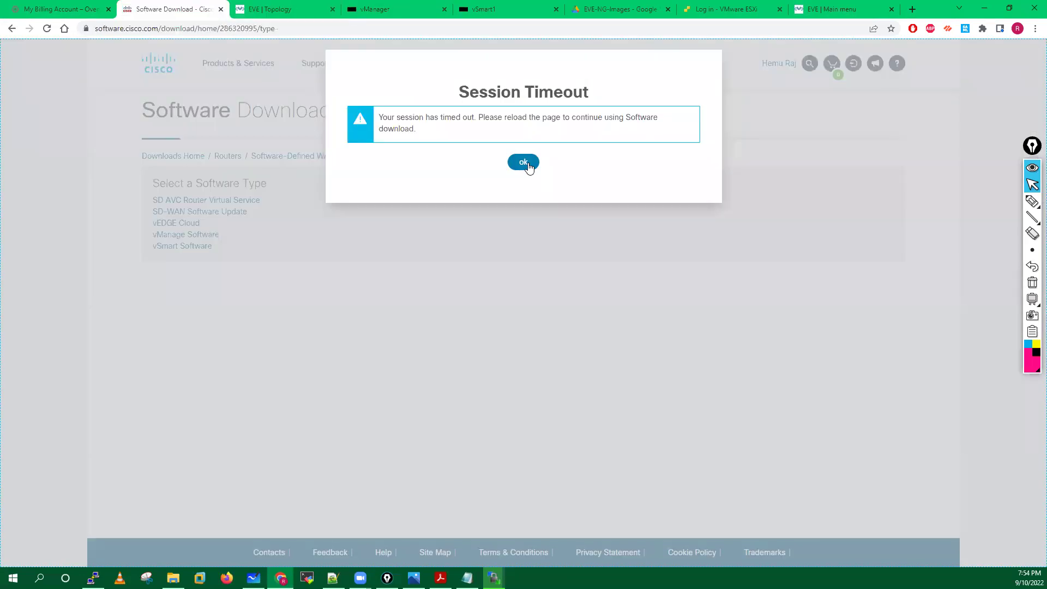
key(F5)
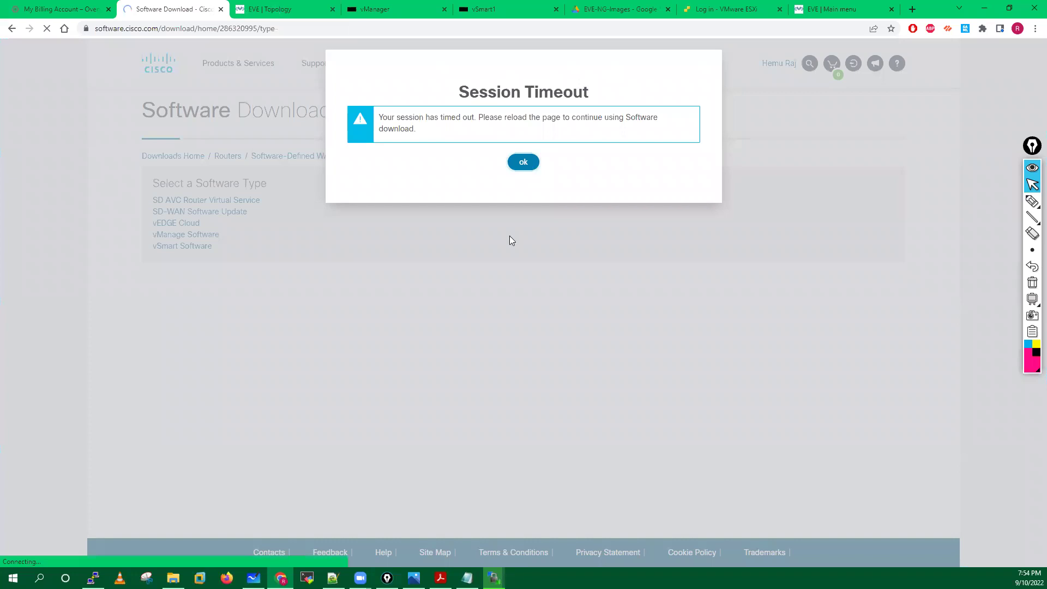
key(ctrl+Tab)
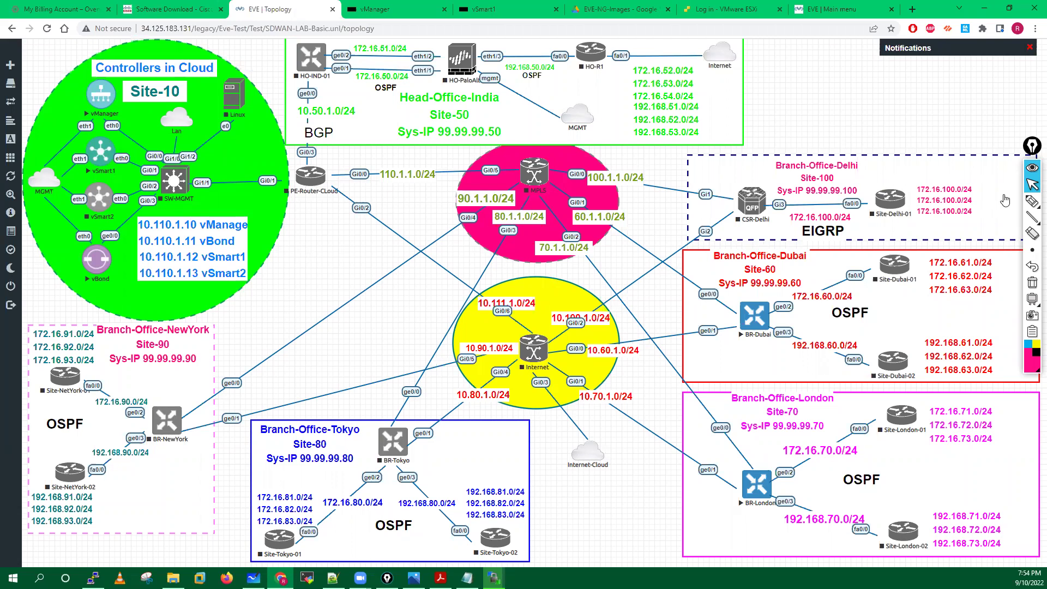
mouse_move(1032, 201)
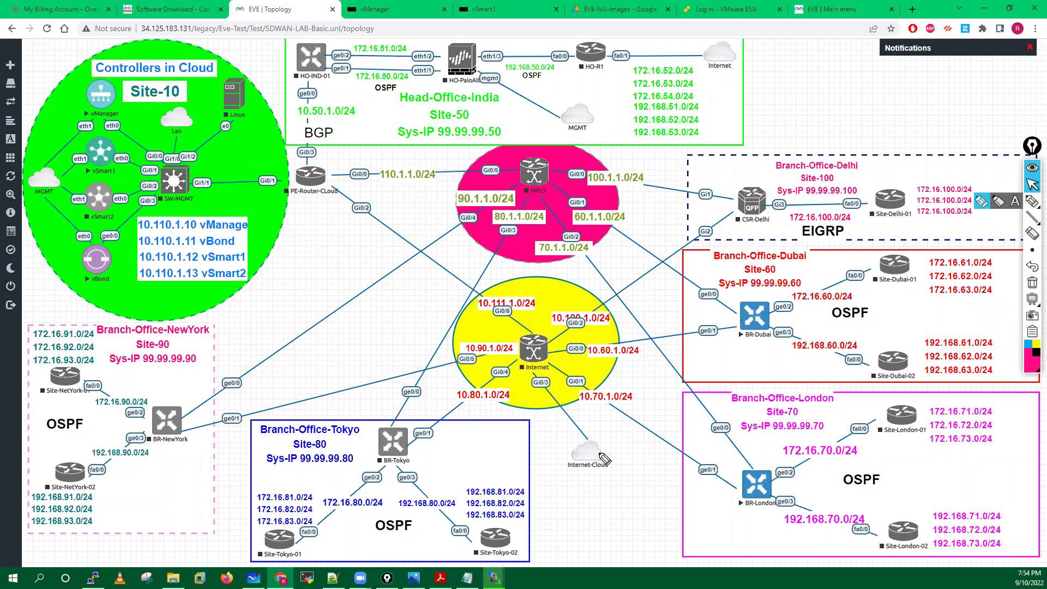
mouse_move(607, 433)
mouse_down()
mouse_move(584, 425)
mouse_move(556, 470)
mouse_up()
mouse_move(589, 501)
mouse_down()
mouse_move(628, 464)
mouse_move(607, 430)
mouse_up()
mouse_move(544, 335)
mouse_down()
mouse_move(513, 364)
mouse_move(530, 378)
mouse_move(564, 359)
mouse_move(560, 378)
mouse_up()
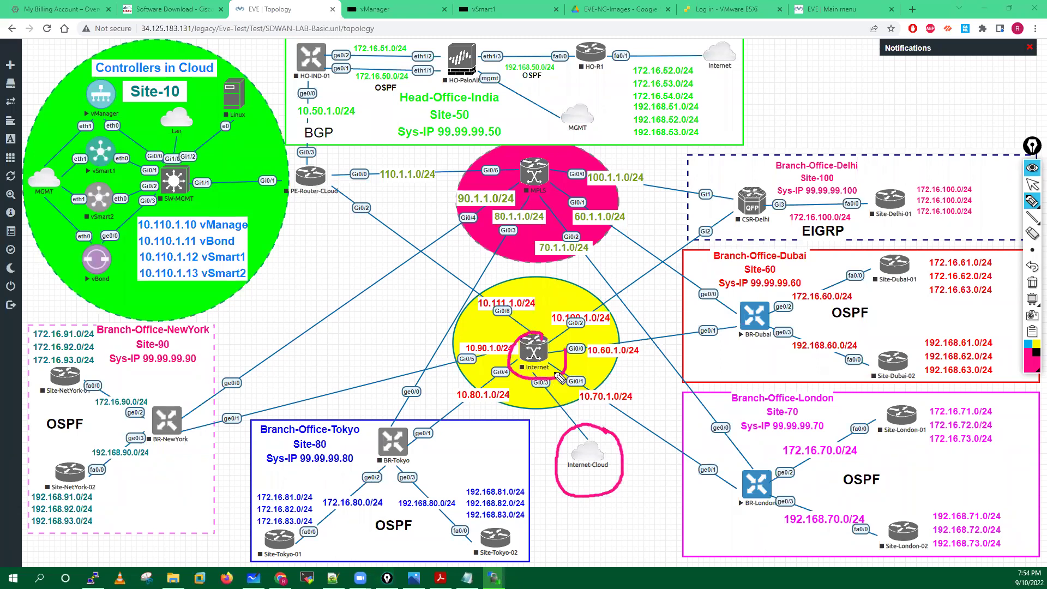
mouse_move(580, 432)
mouse_down()
mouse_move(643, 527)
mouse_move(660, 533)
mouse_move(645, 537)
mouse_move(647, 528)
mouse_up()
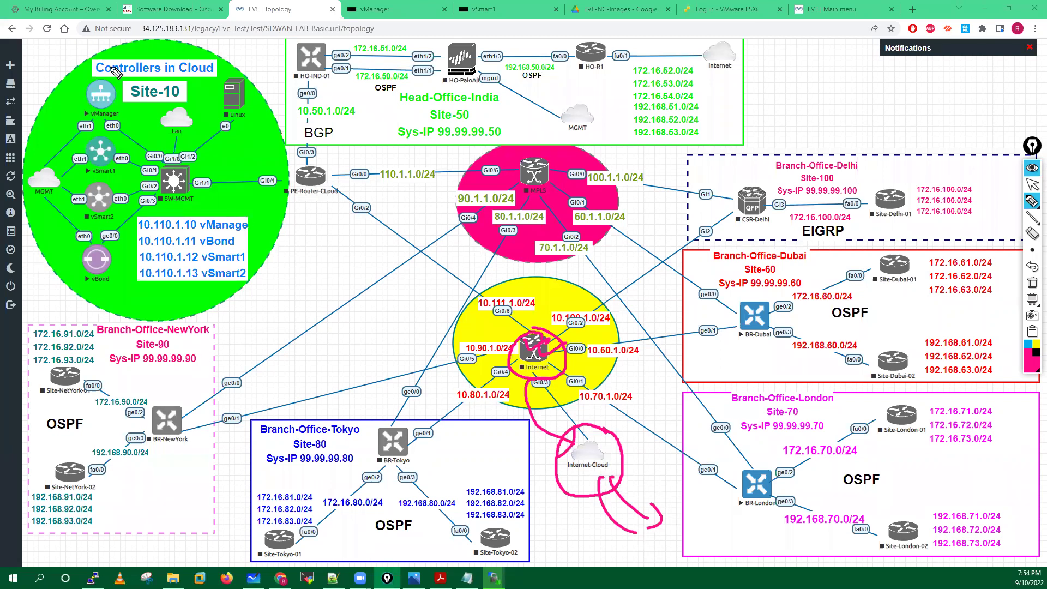
mouse_move(131, 259)
mouse_down()
mouse_move(106, 65)
mouse_move(134, 252)
mouse_up()
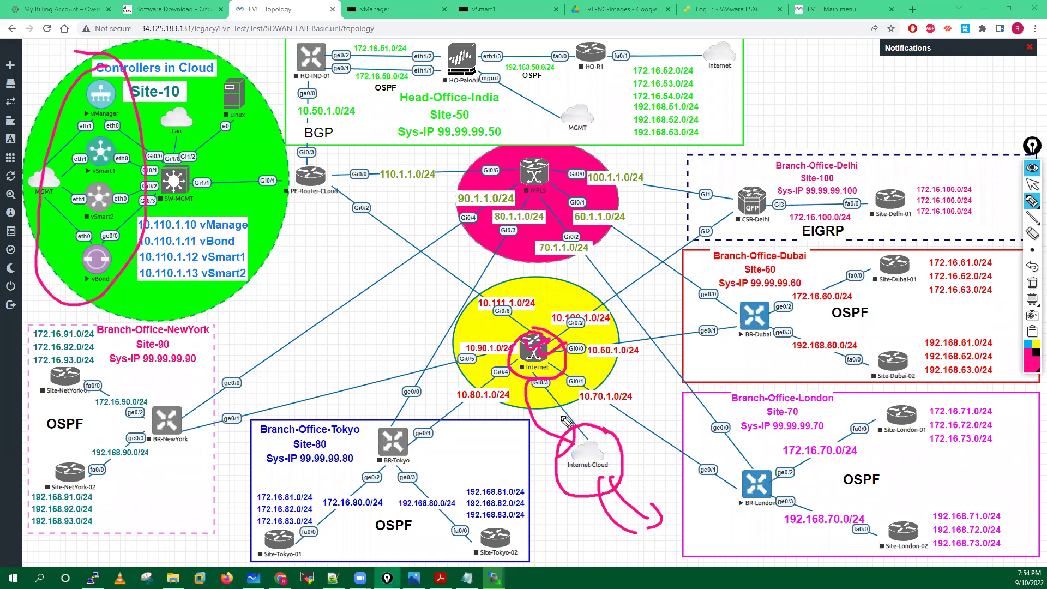
mouse_move(304, 294)
mouse_down()
mouse_move(658, 571)
mouse_move(615, 566)
mouse_up()
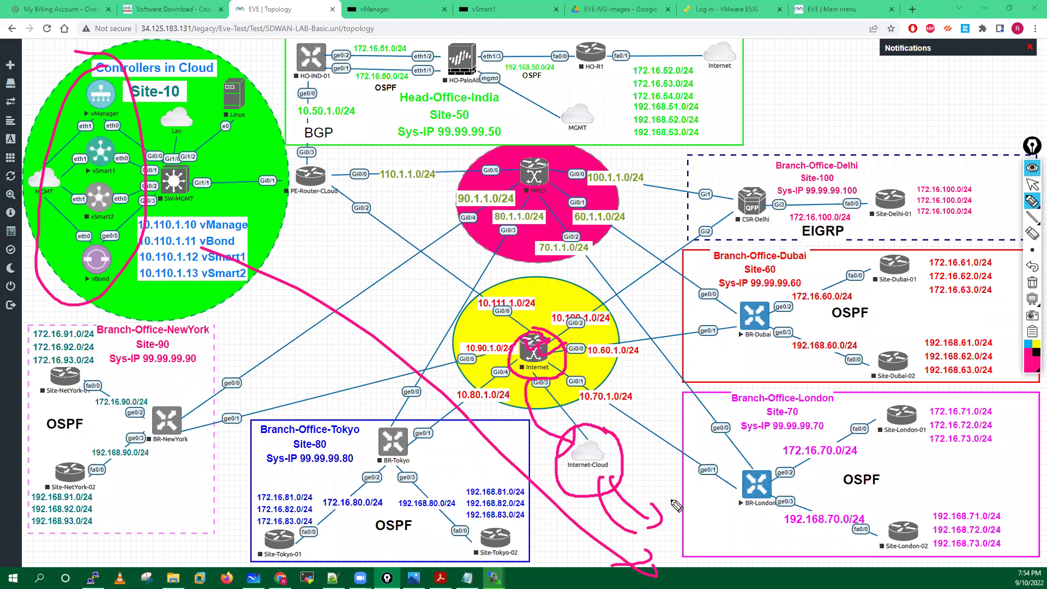
mouse_move(561, 421)
mouse_down()
mouse_move(537, 406)
mouse_move(540, 389)
mouse_up()
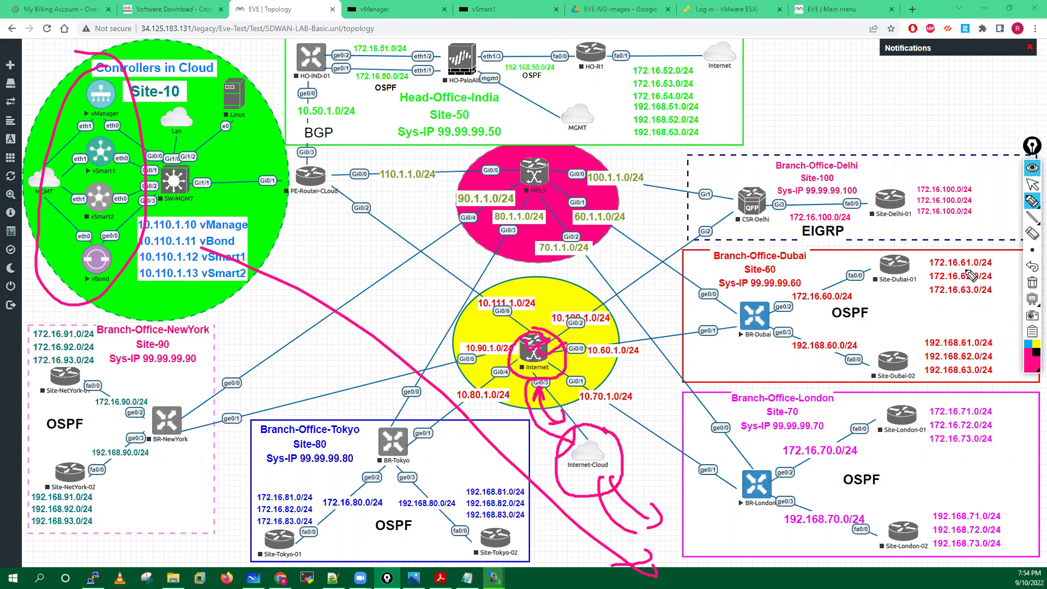
click(1032, 185)
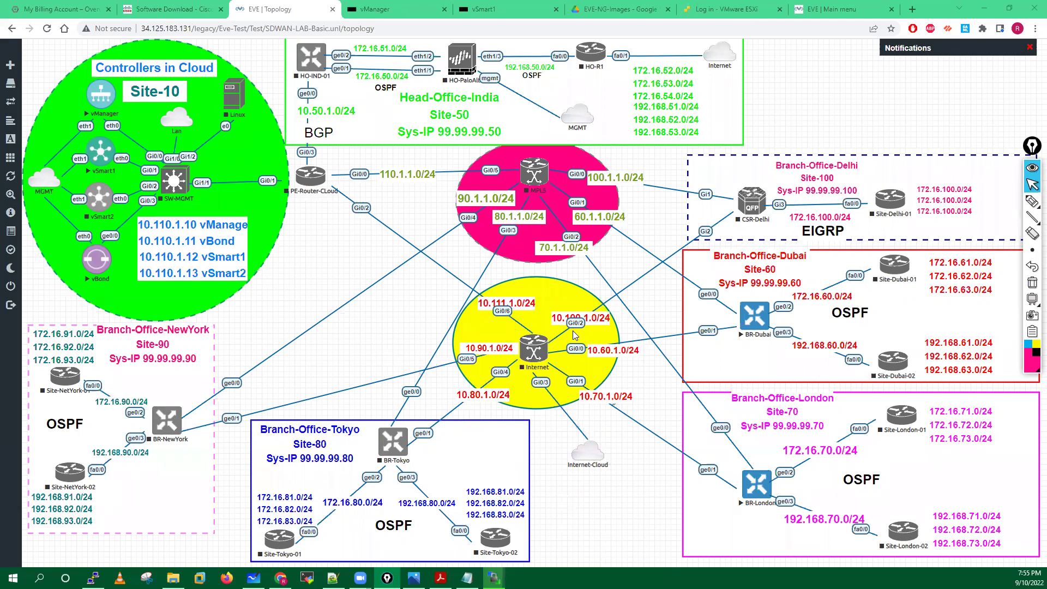
click(412, 7)
click(507, 9)
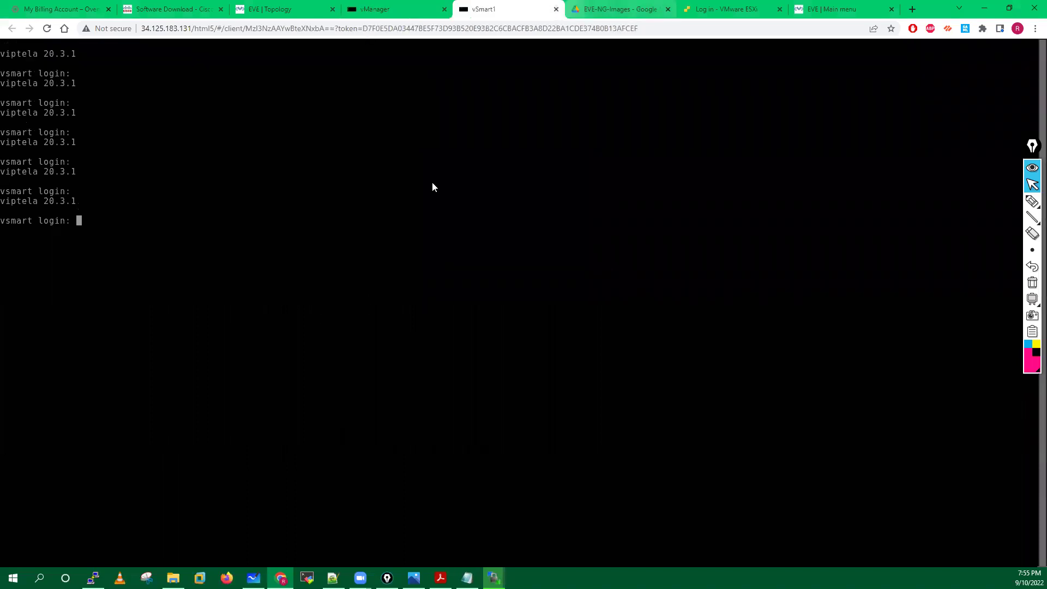
- Close the vSmart1 console and try logging into vManager as admin, which fails while initializing
middle_click(459, 8)
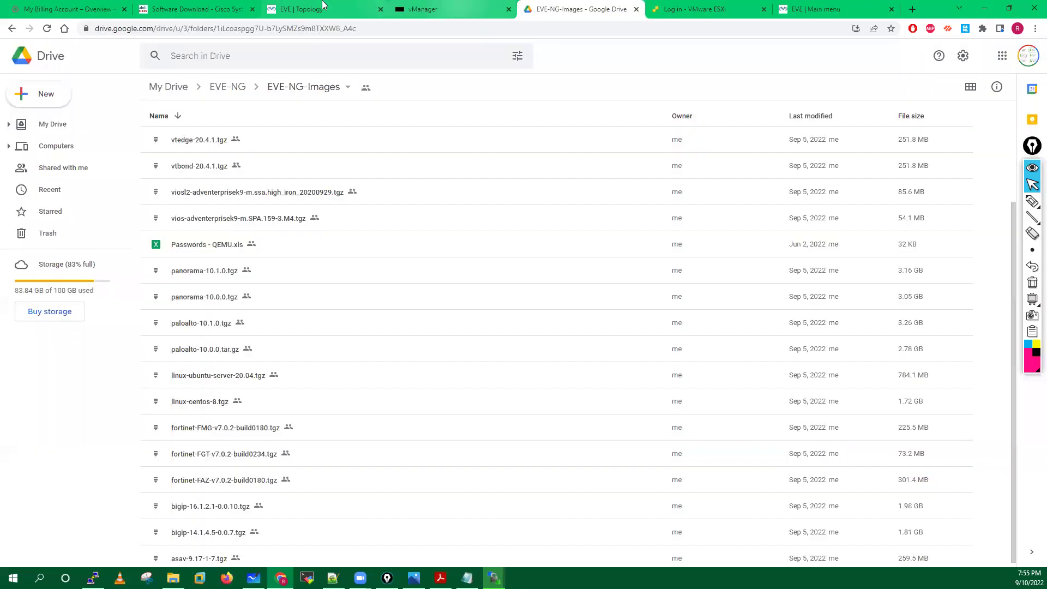
click(447, 5)
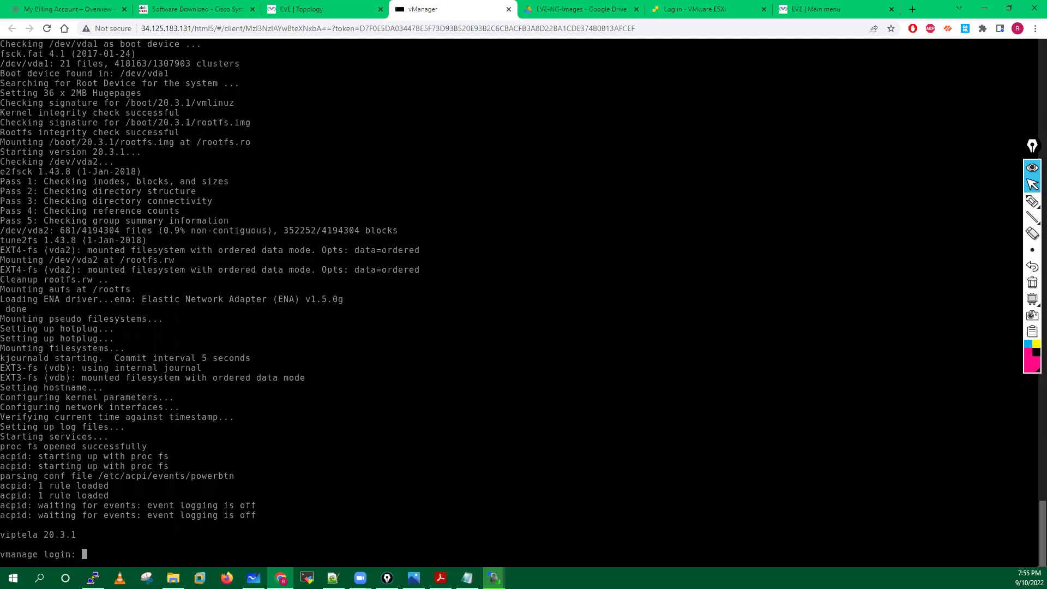
key(Return)
text(admin)
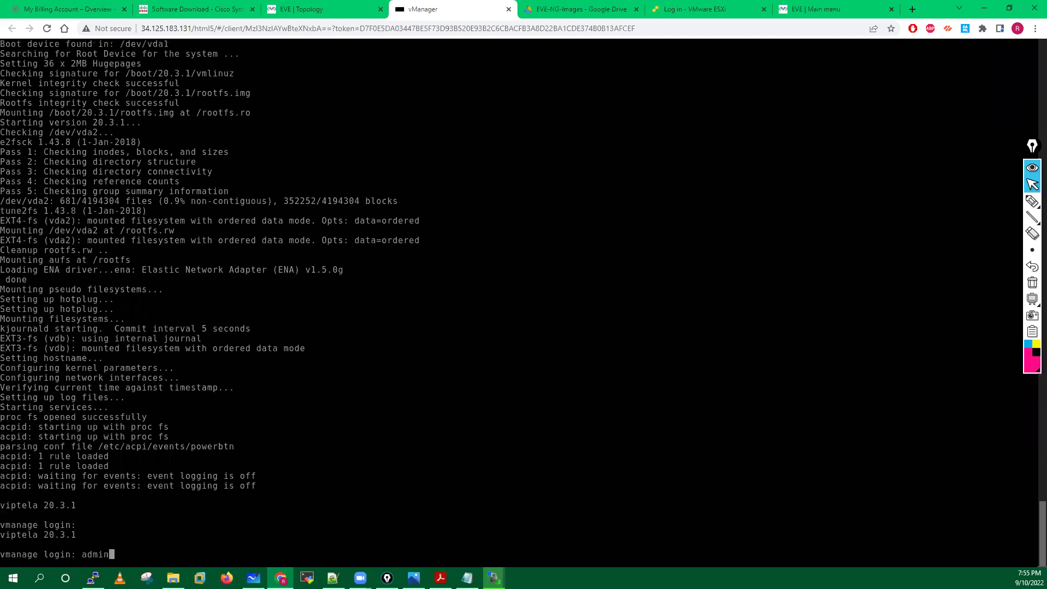
key(Return)
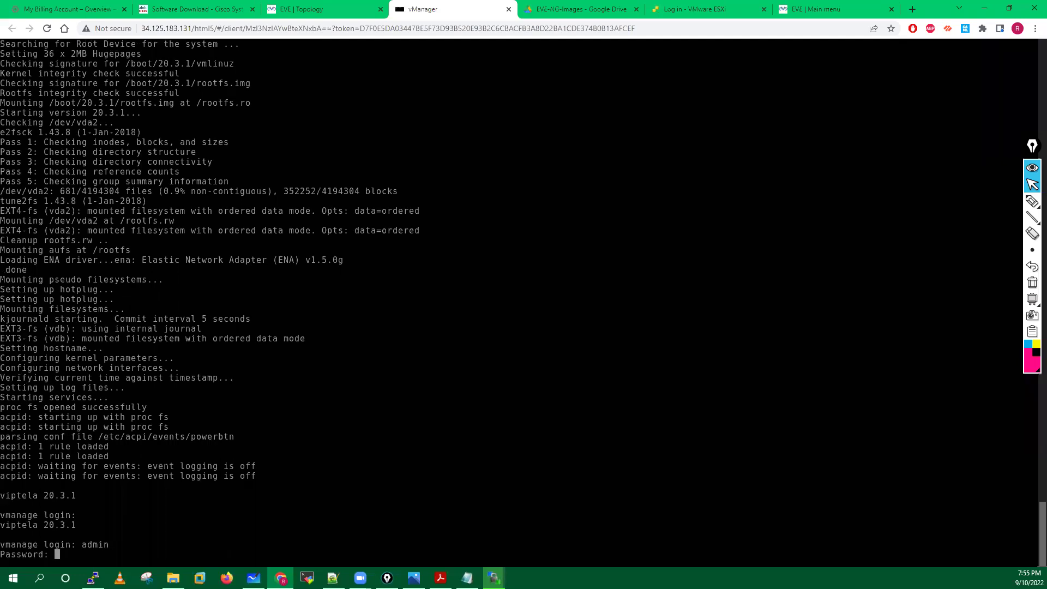
key(Return)
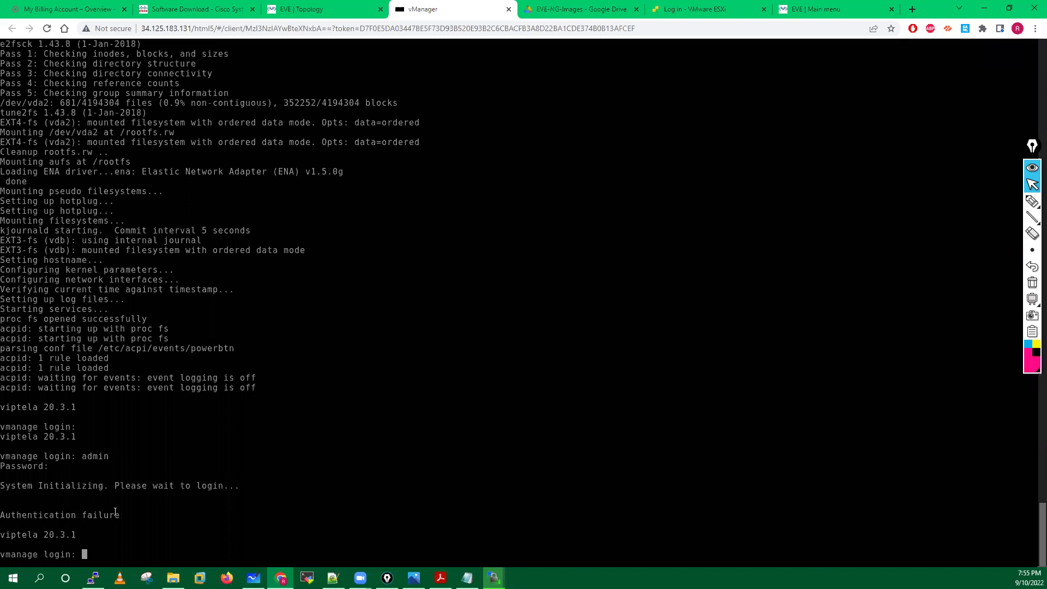
triple_click(1, 483)
triple_click(228, 484)
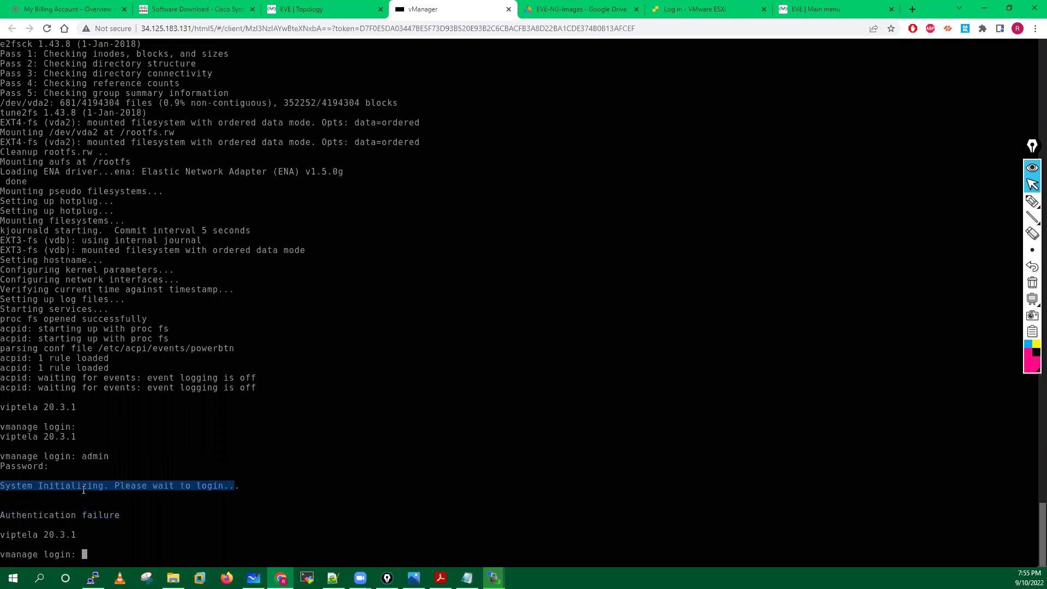
click(4, 484)
triple_click(239, 484)
click(308, 478)
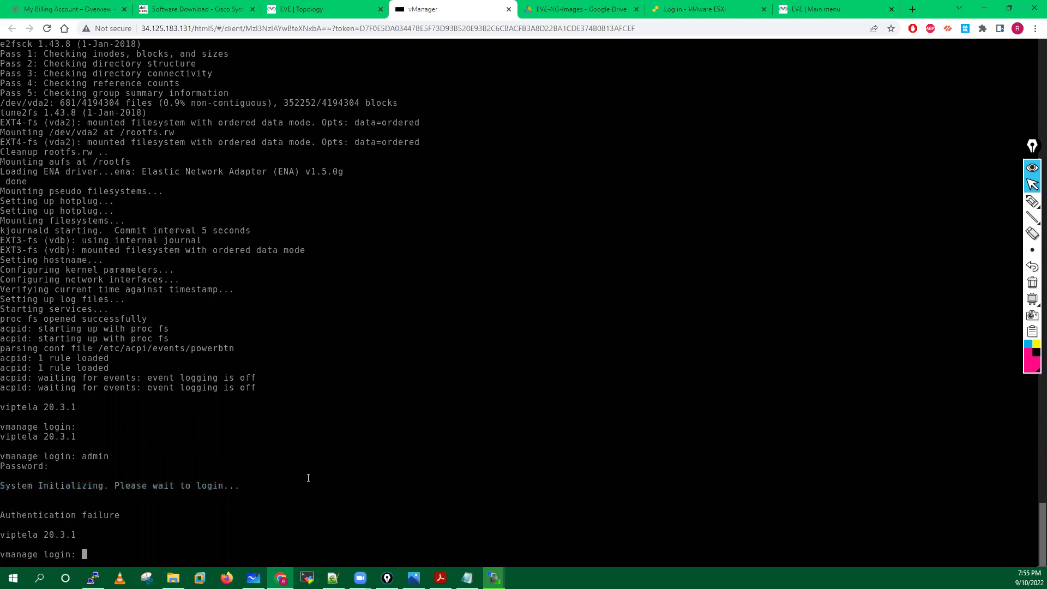
- Retry the vManager admin login until it succeeds
key(Return)
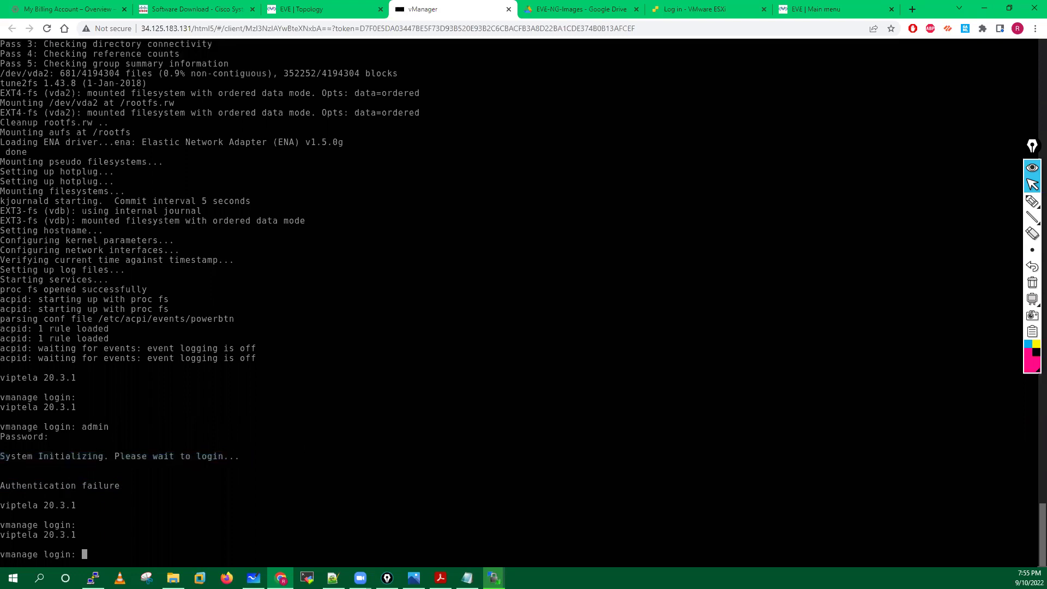
key(Return)
key(Return)
key(Return)
key(Return)
key(Return)
key(Return)
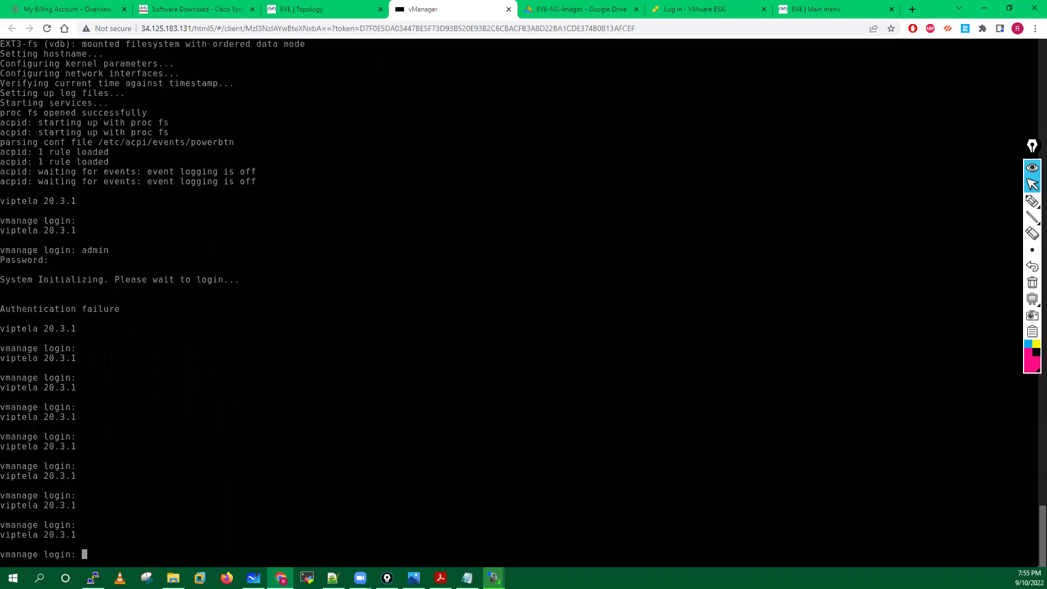
key(Return)
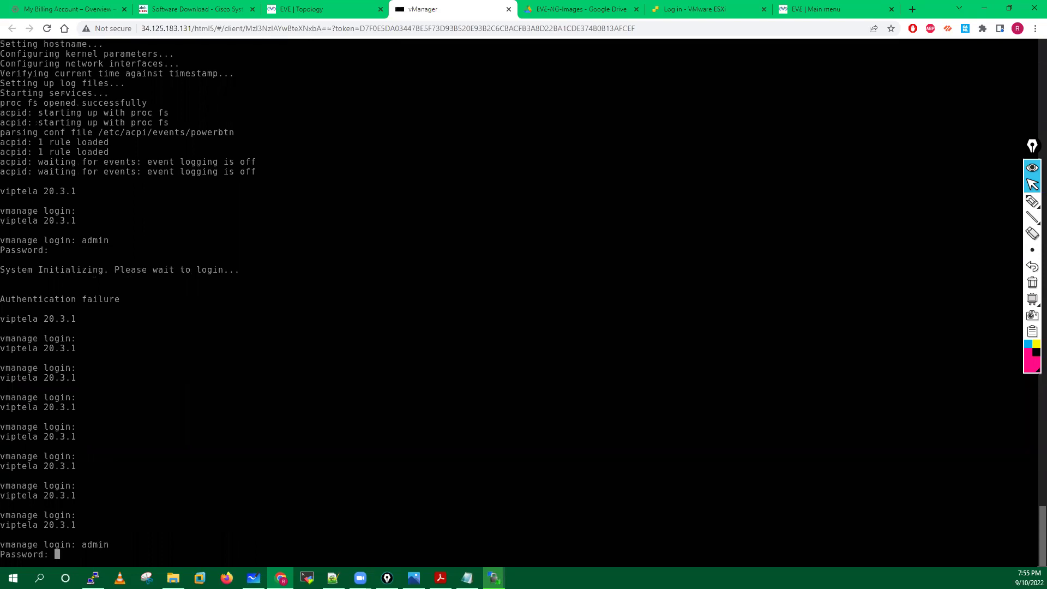
key(Return)
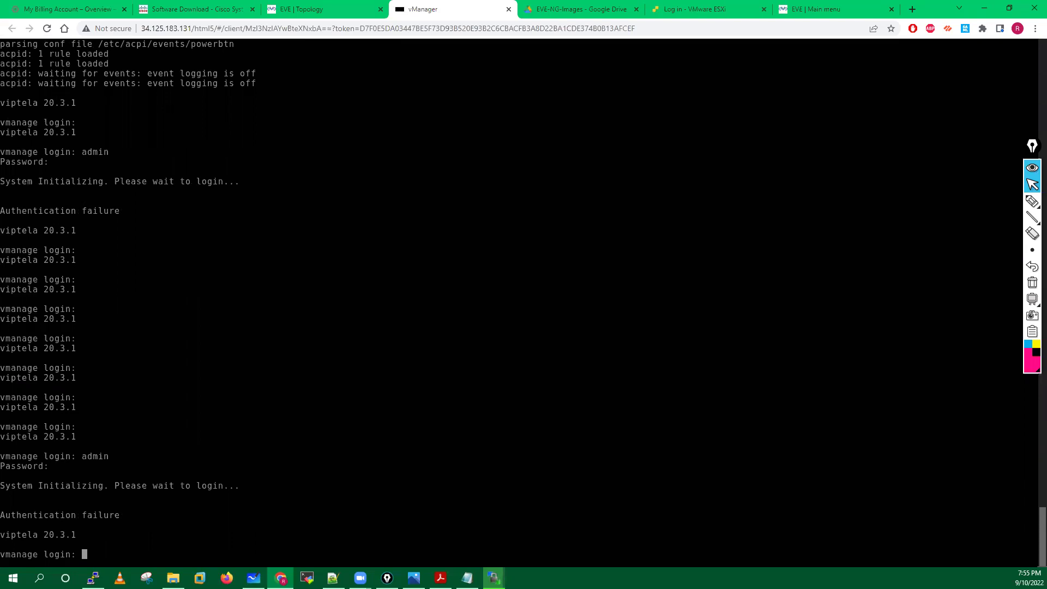
key(Return)
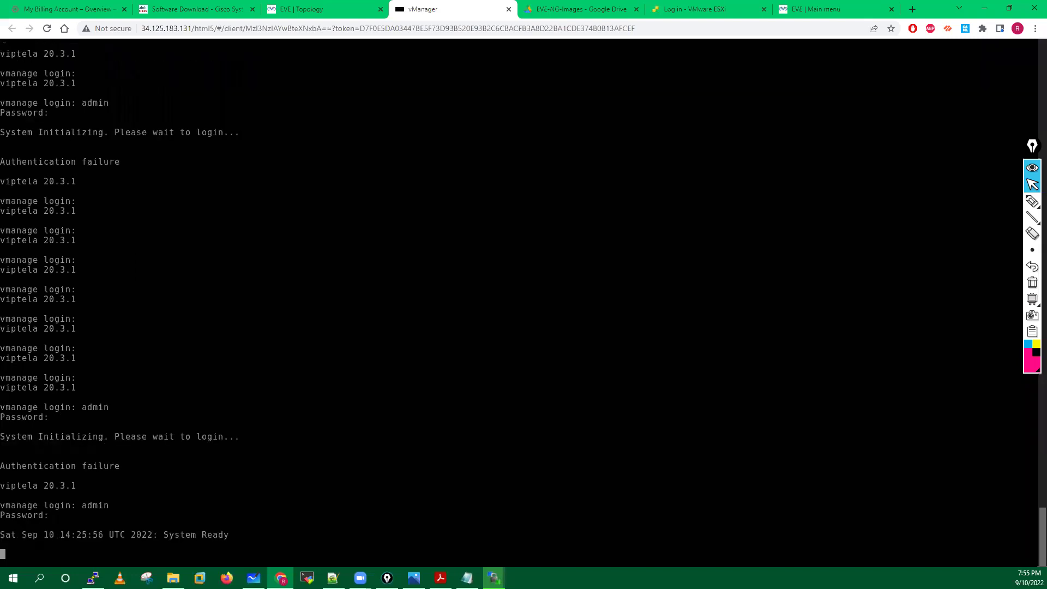
key(Return)
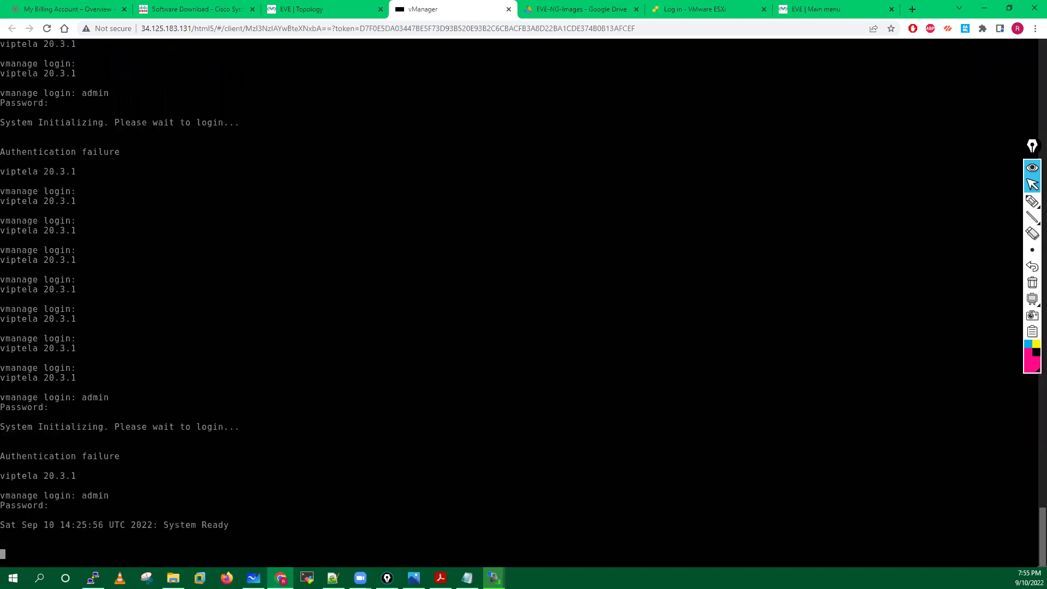
- Confirm the vmanage# CLI responds after System Ready, then go back to the lab topology
key(Return)
key(Return)
key(Return)
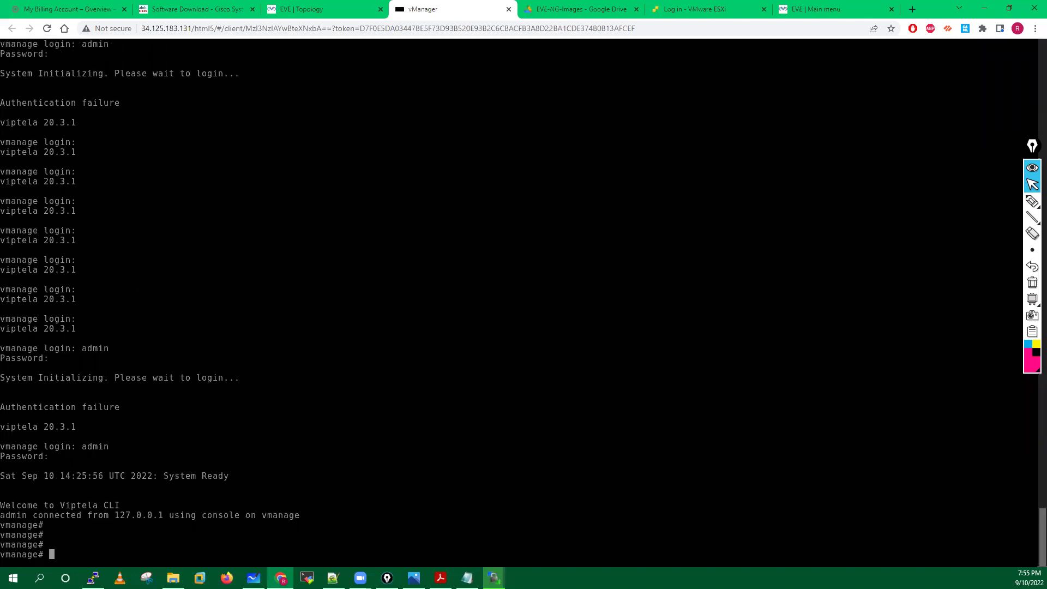
key(Return)
key(Return)
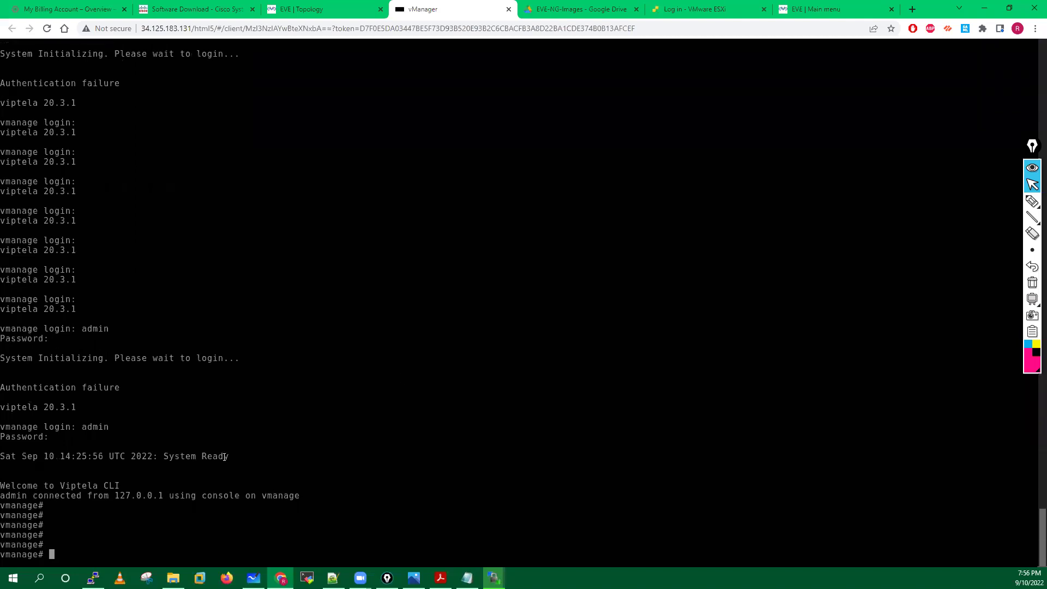
drag(224, 456, 167, 457)
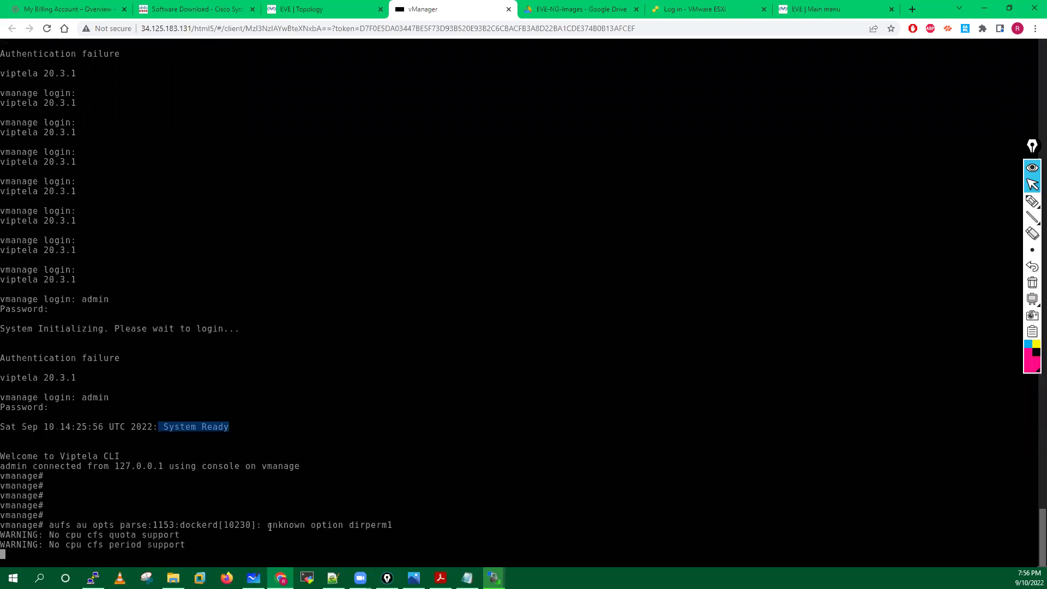
click(270, 527)
key(Return)
key(Return)
key(Return)
key(Return)
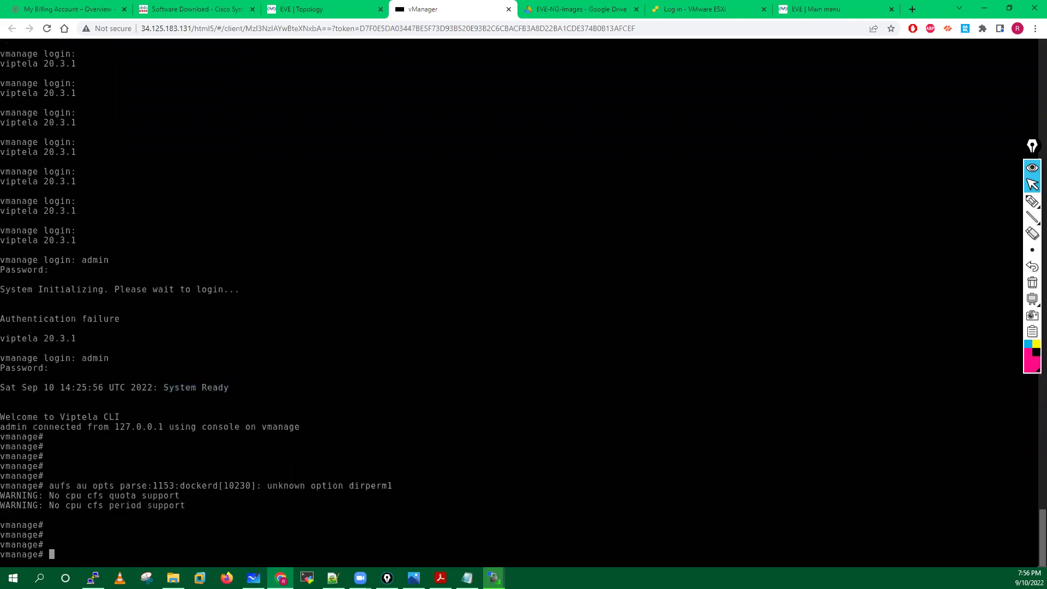
key(Return)
key(Return)
key(Return)
key(Return)
key(Return)
key(Return)
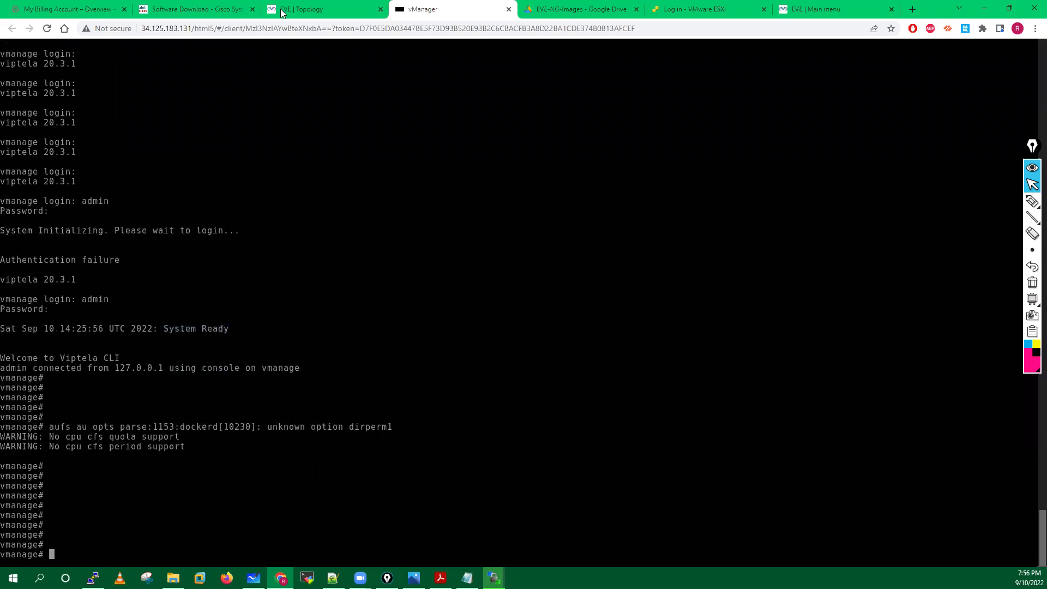
key(ctrl+Page_Up)
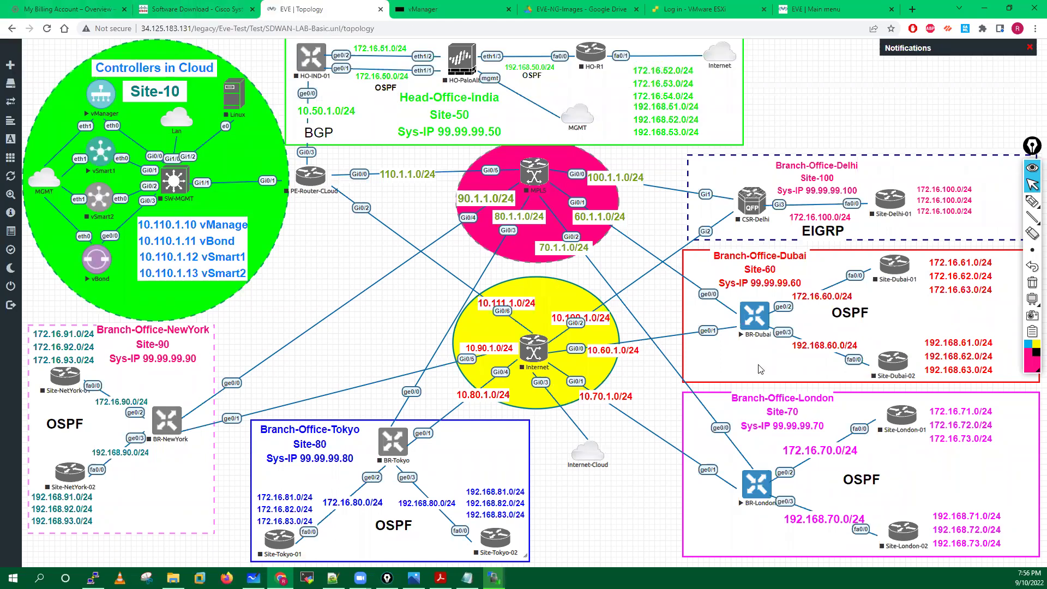
mouse_move(17, 216)
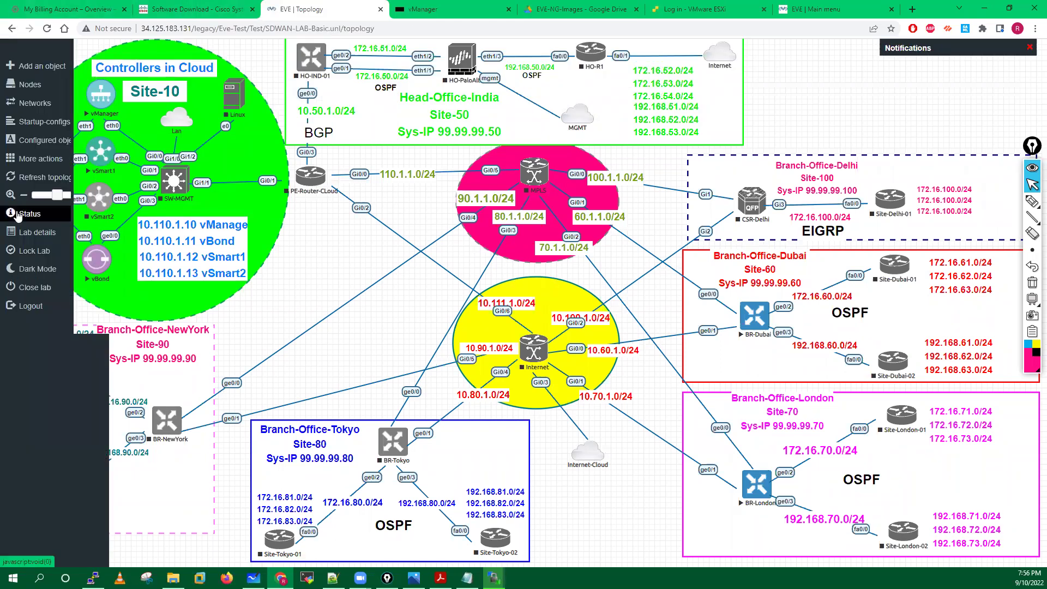
click(17, 214)
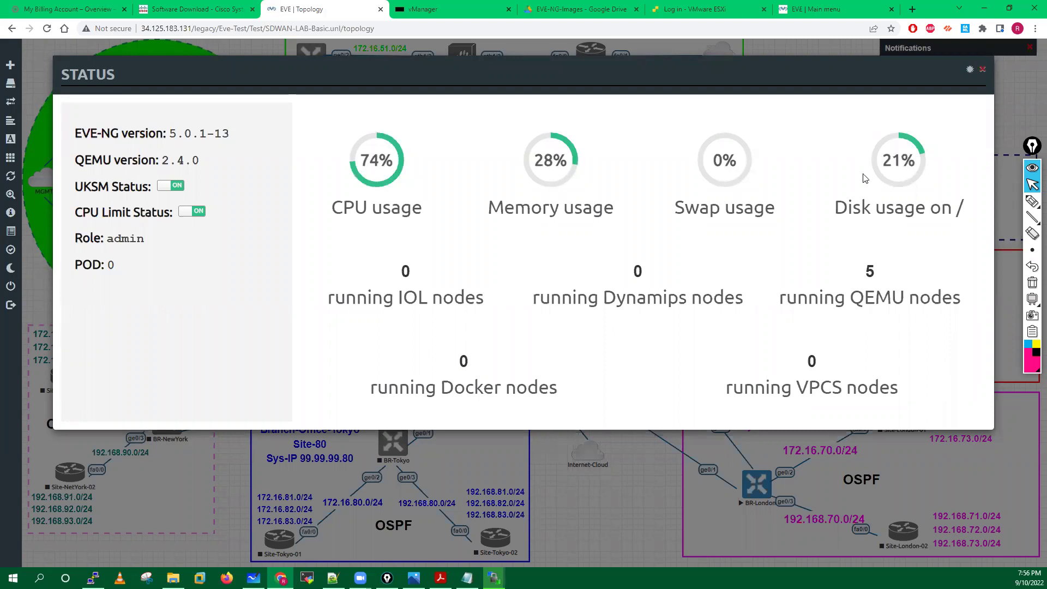
click(982, 71)
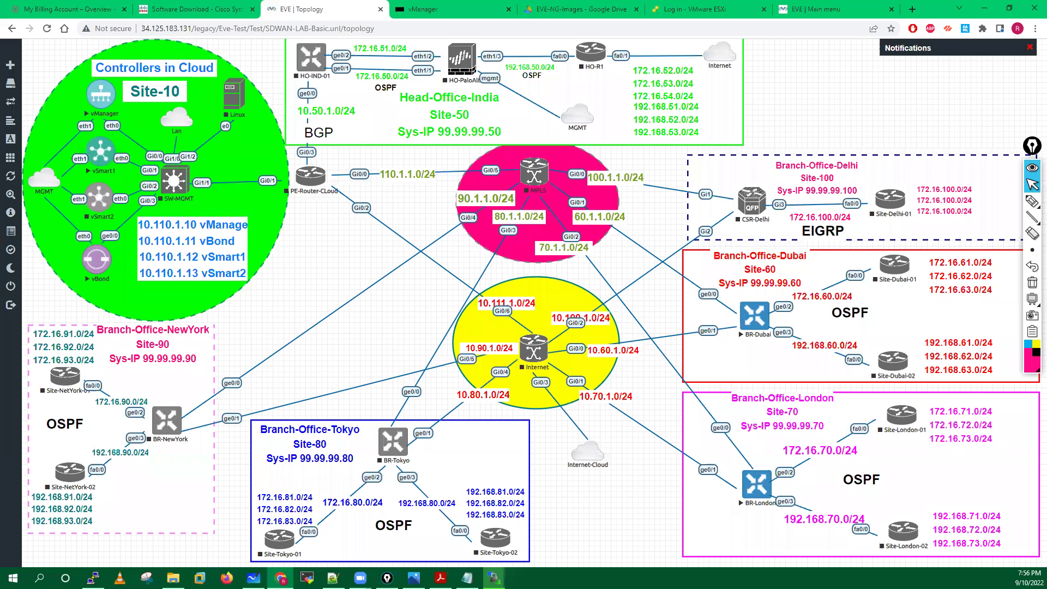
- Check the win-10ENT upload at 92% in WinSCP, then switch to the sdwan-images folder
key(alt+Tab)
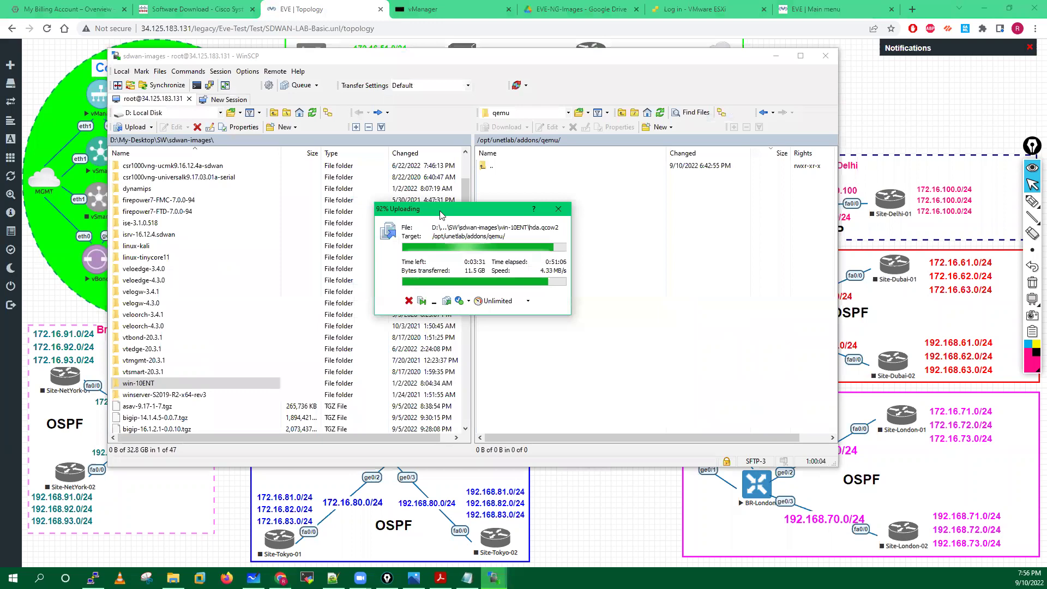
drag(439, 210, 546, 224)
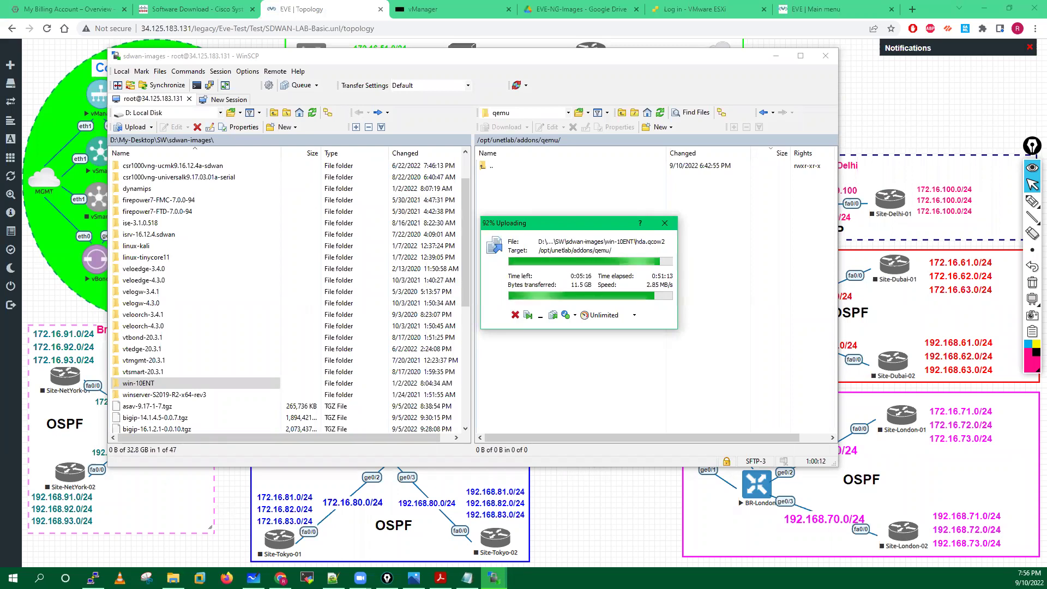
click(173, 578)
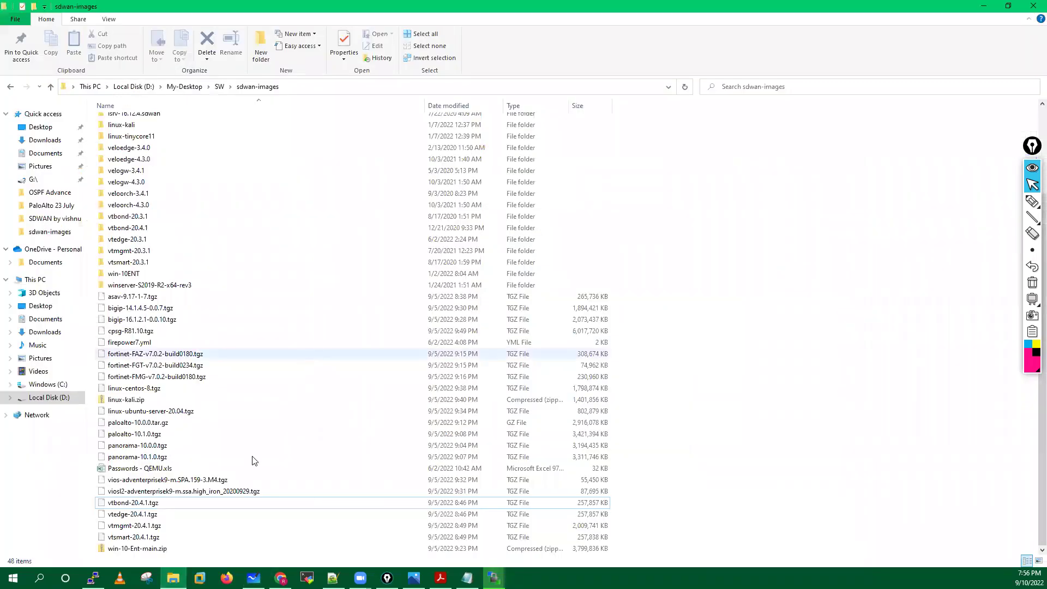
- Extract linux-ubuntu-server-20.04.tgz, then its inner .tar, and delete the intermediate tar file
click(134, 413)
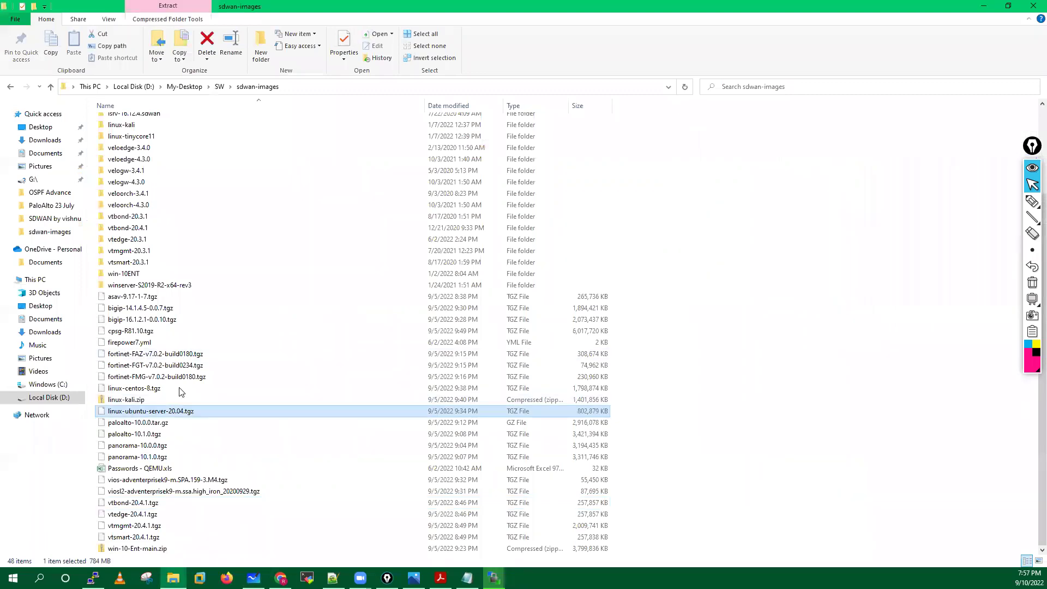
right_click(135, 413)
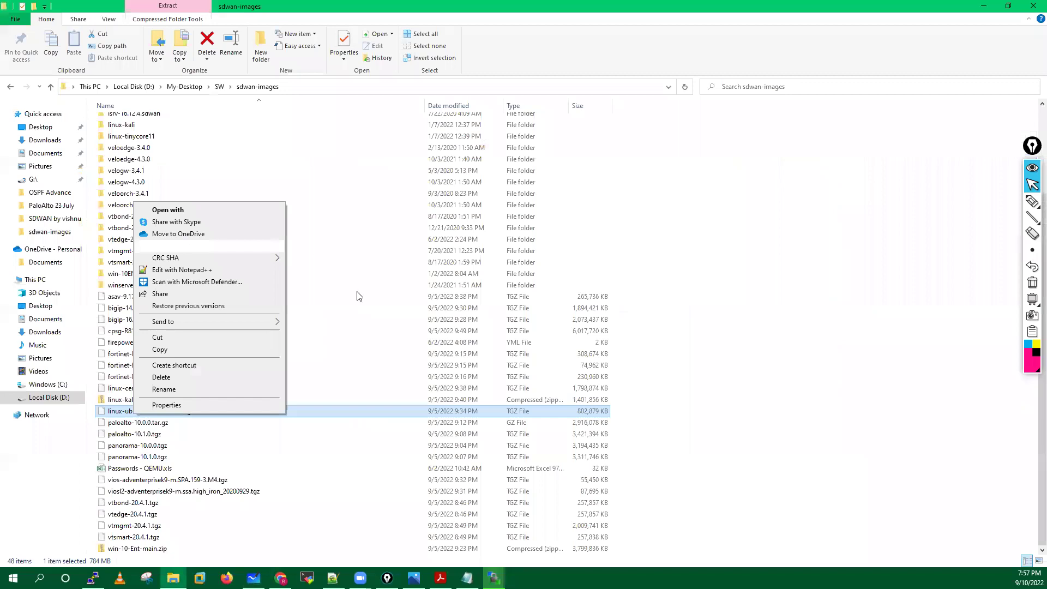
click(335, 284)
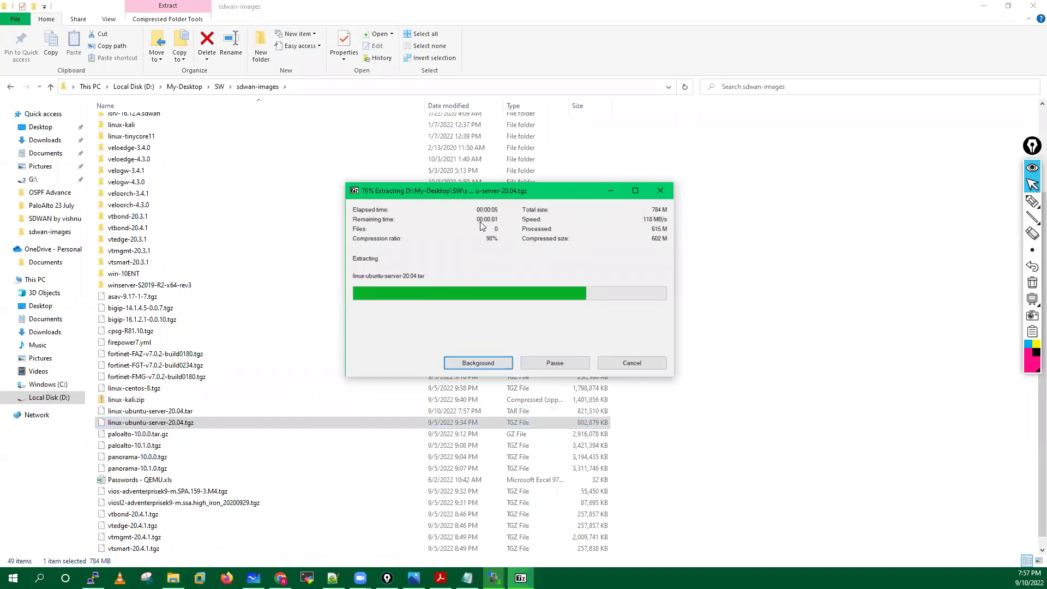
click(172, 413)
right_click(172, 412)
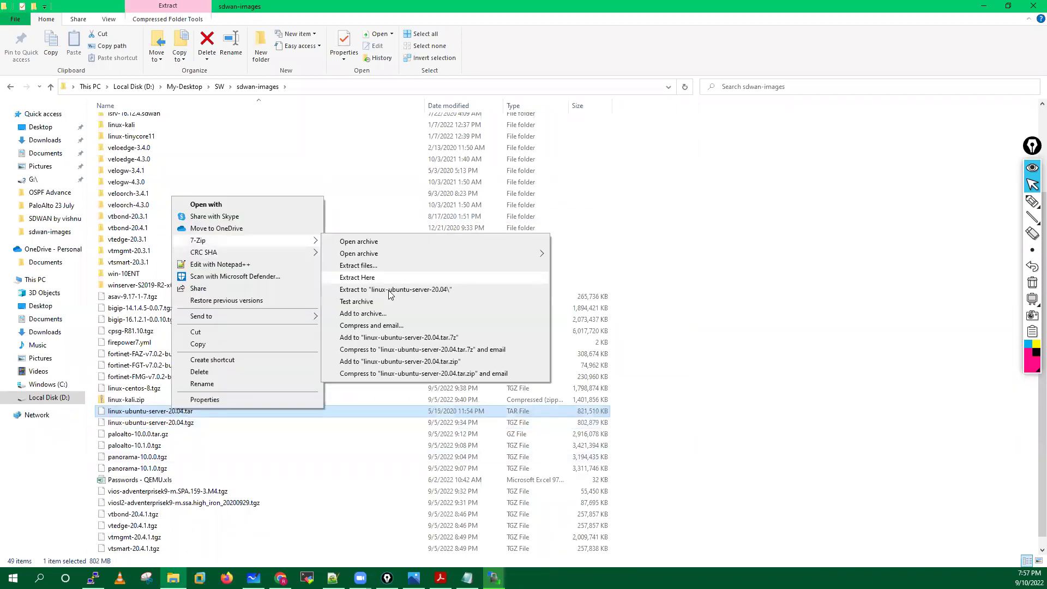
click(369, 278)
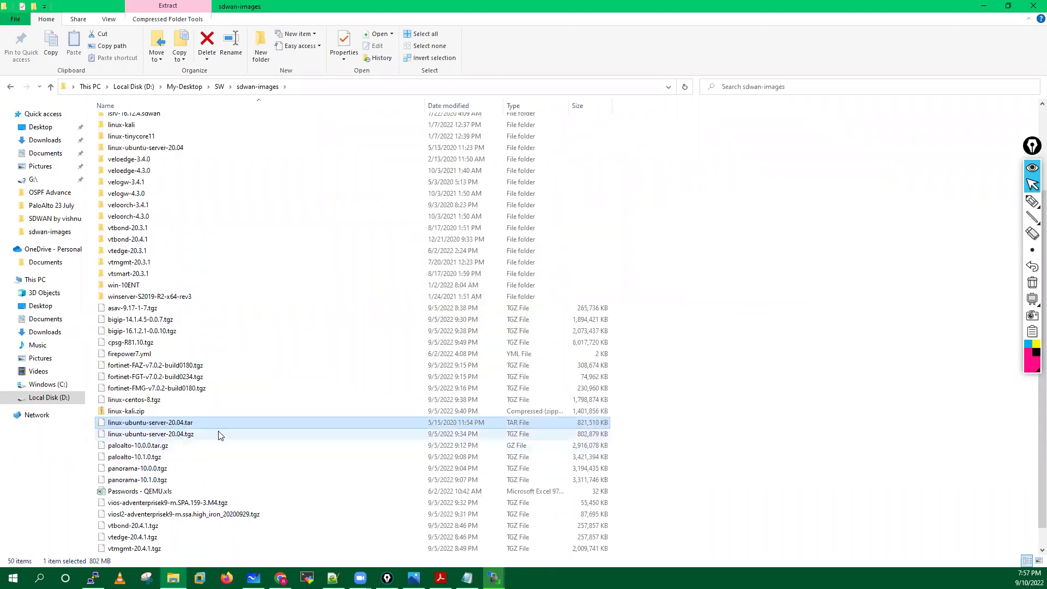
key(Delete)
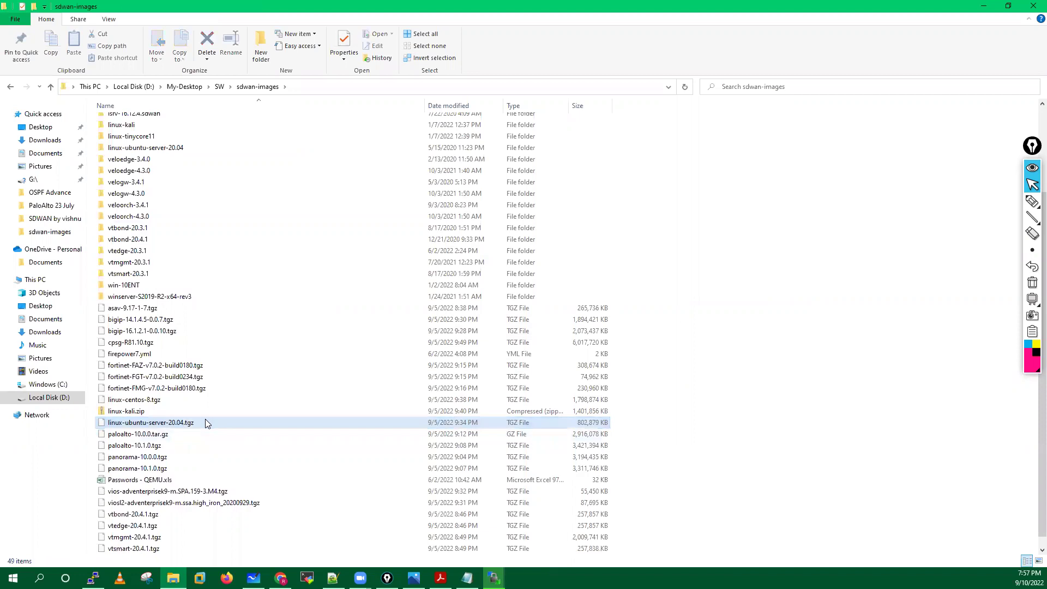
- Check that the extracted linux-ubuntu-server-20.04 folder holds virtioa.qcow2, then return to sdwan-images
scroll(184, 207, up, 3)
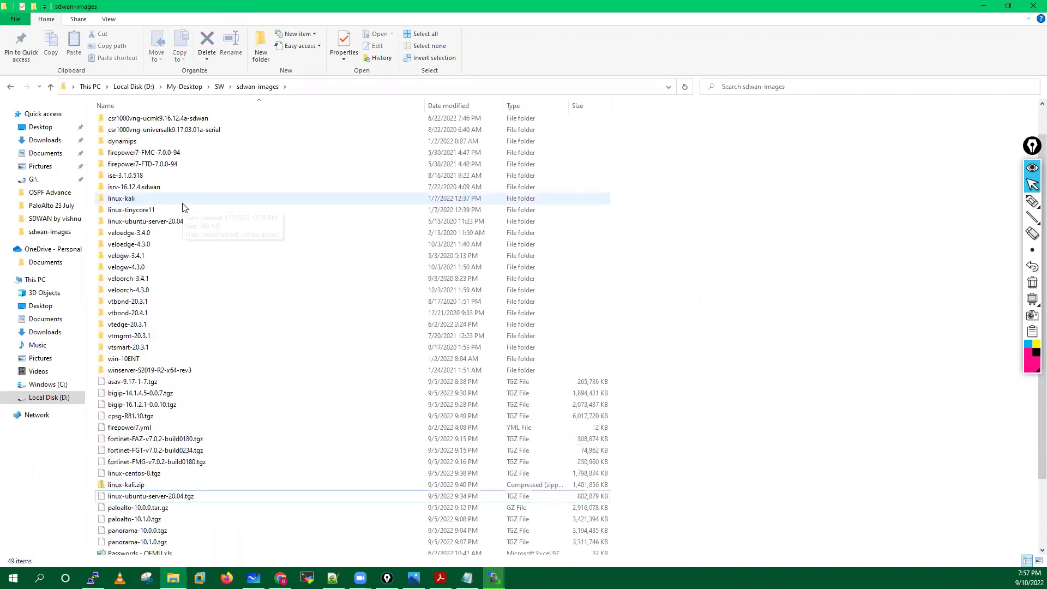
scroll(103, 303, up, 1)
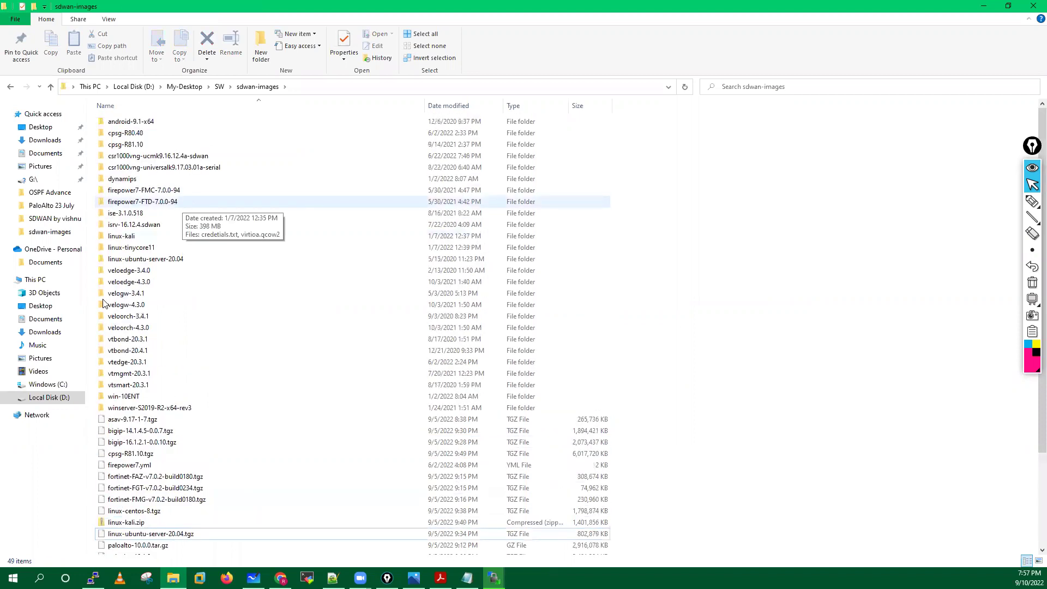
click(172, 261)
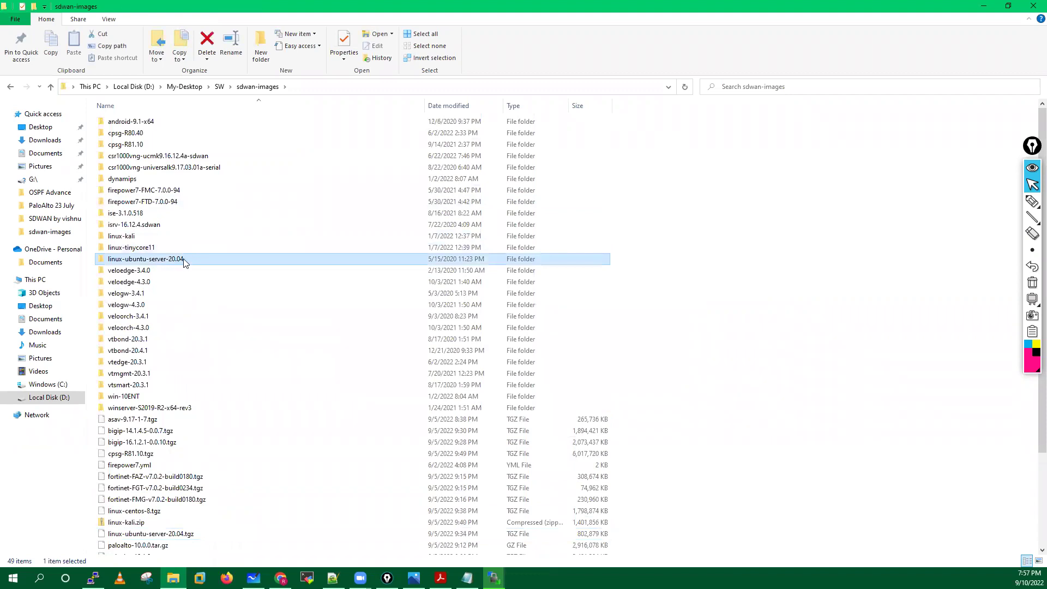
key(Return)
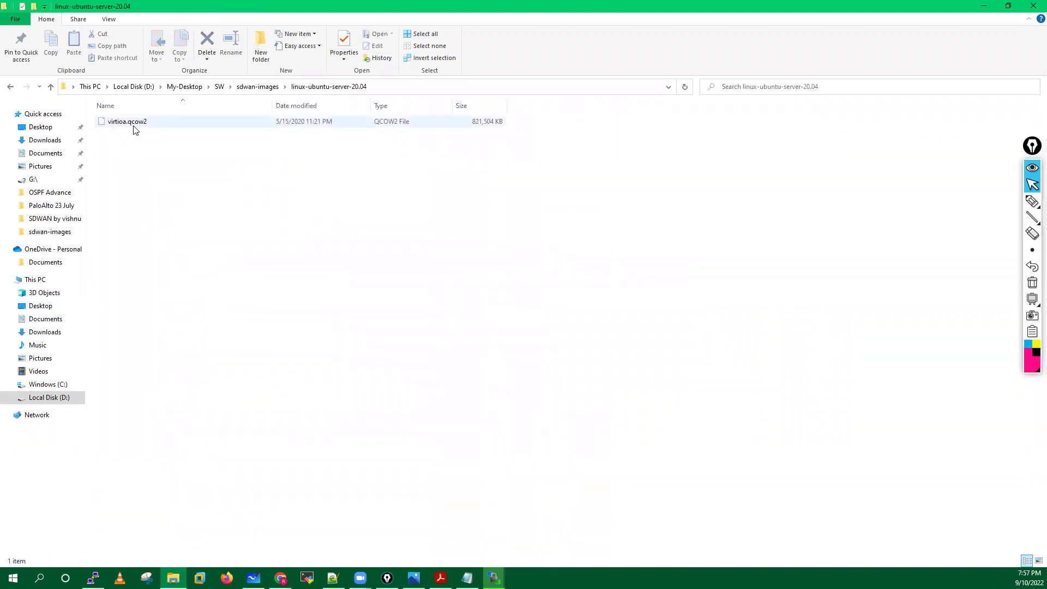
click(248, 87)
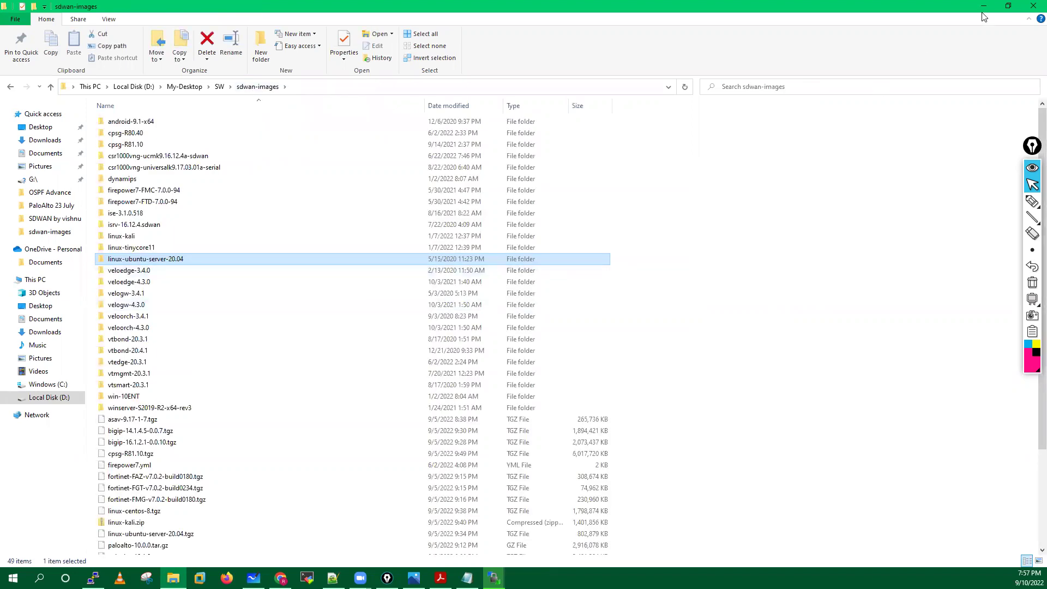
key(alt+Tab)
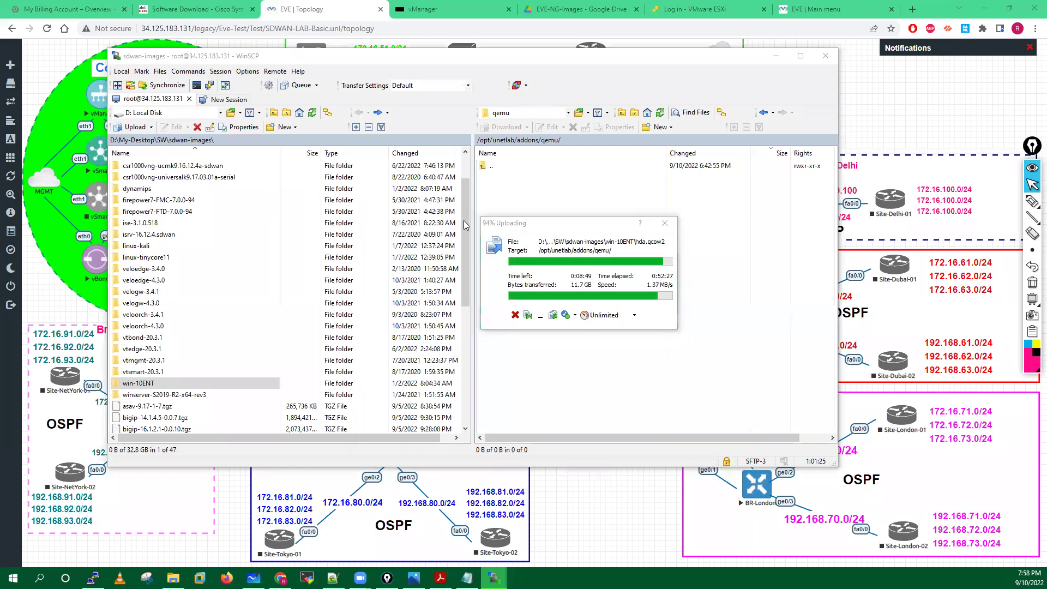
click(173, 578)
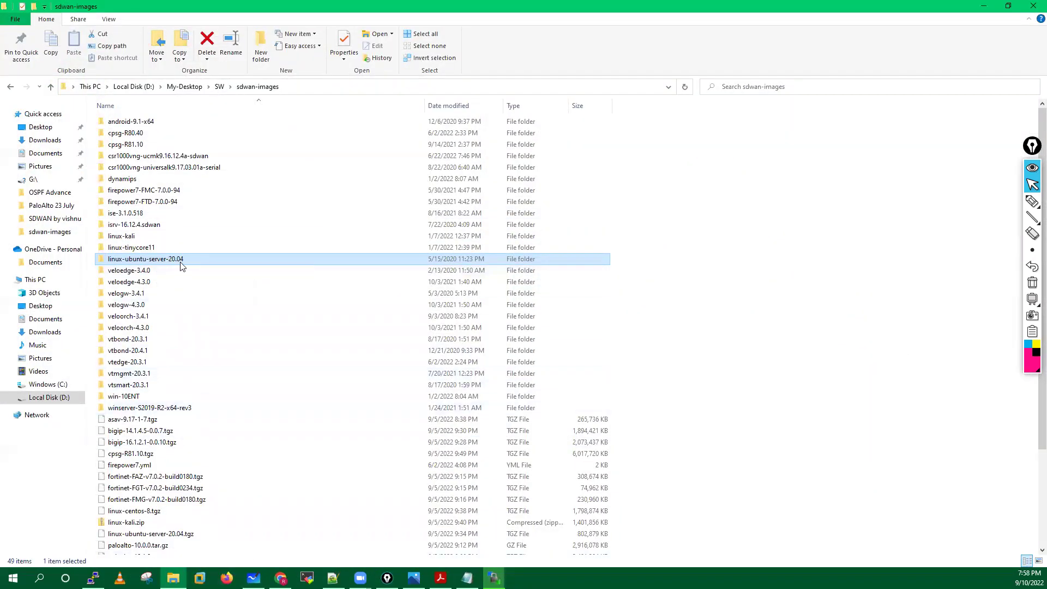
- Unpack the vios-adventerprisek9 .tgz to a .tar, then extract it into its own folder
scroll(182, 265, down, 4)
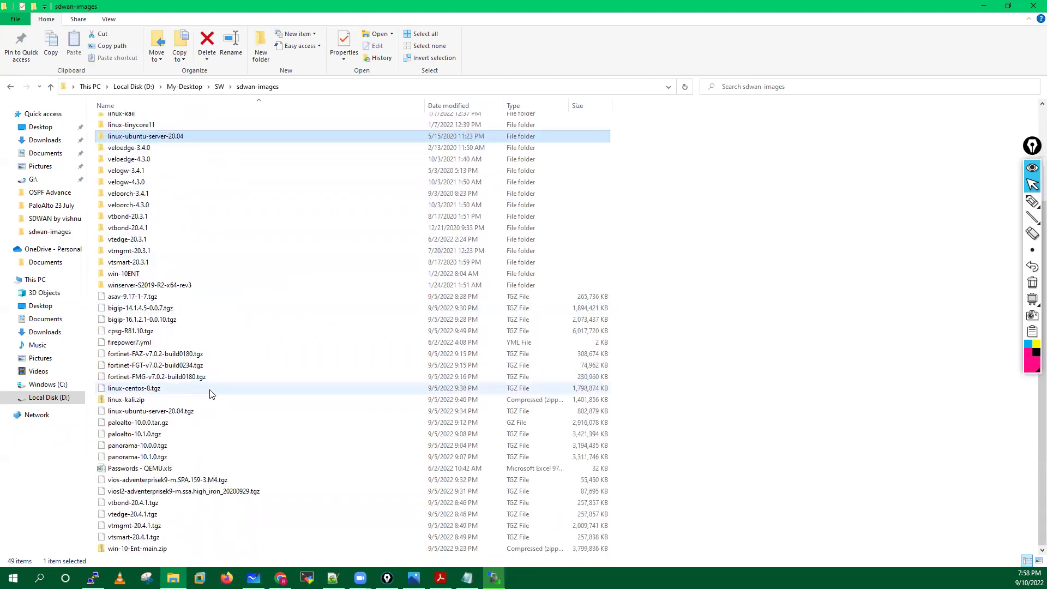
click(174, 480)
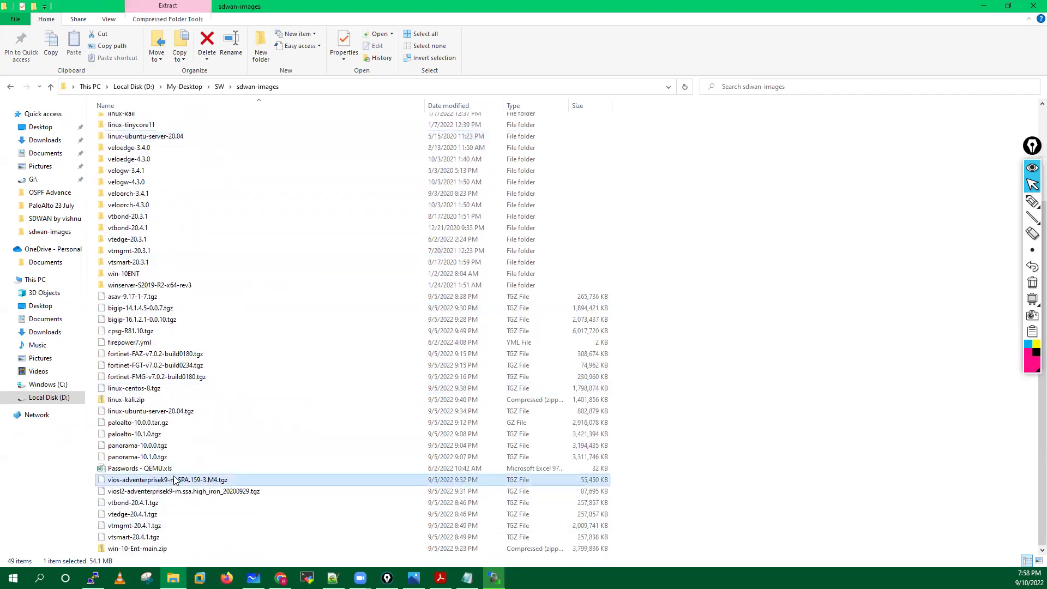
right_click(174, 480)
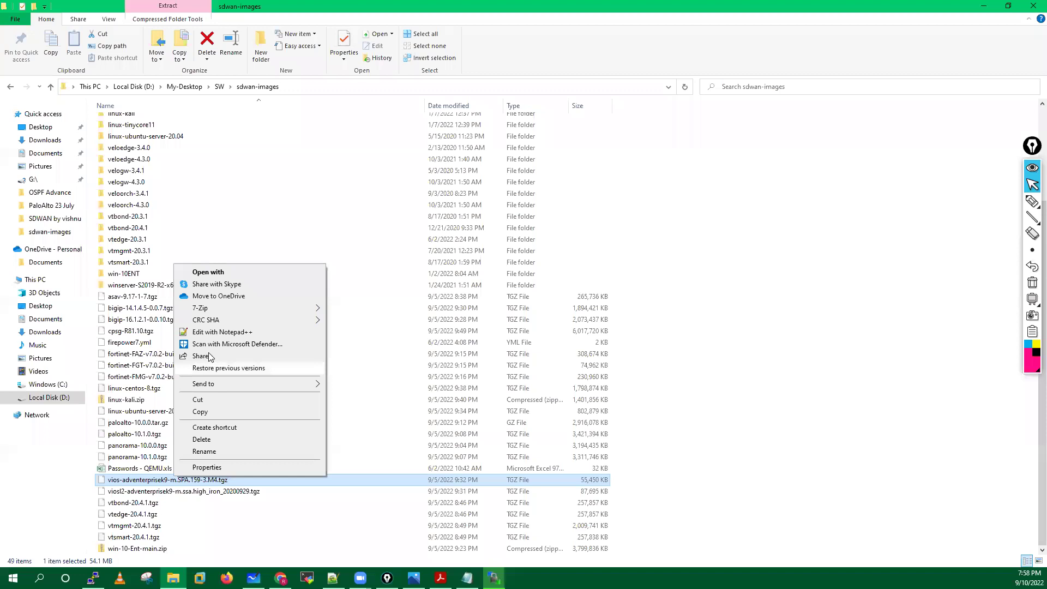
mouse_move(212, 321)
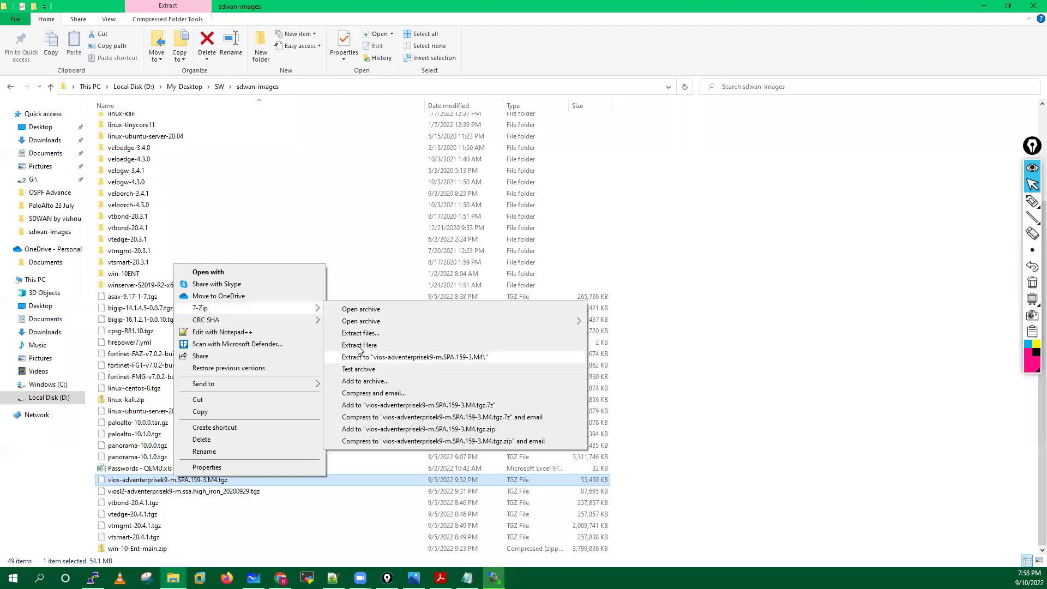
click(366, 347)
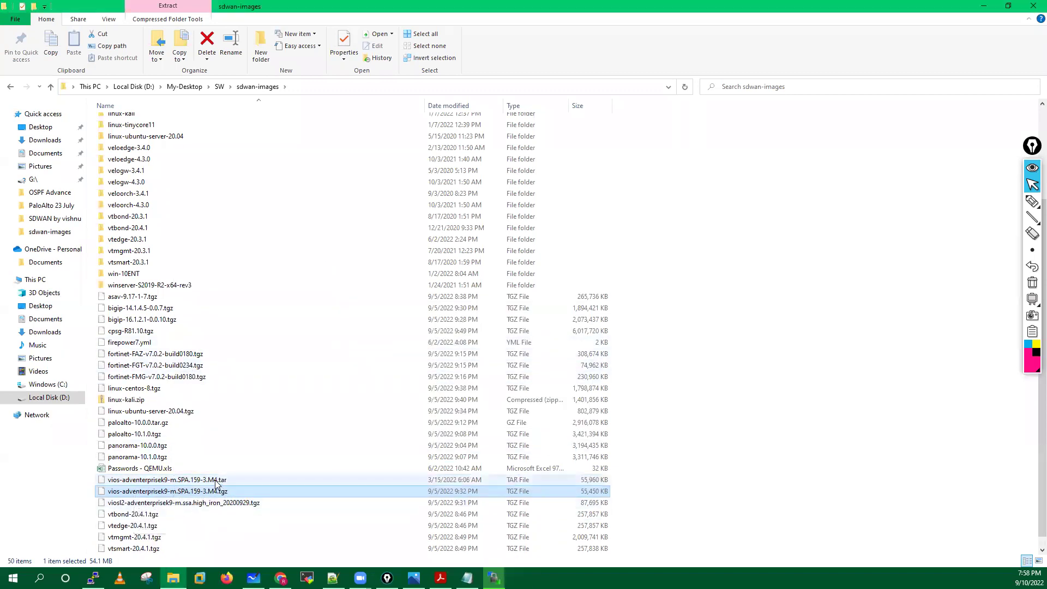
click(215, 481)
right_click(215, 483)
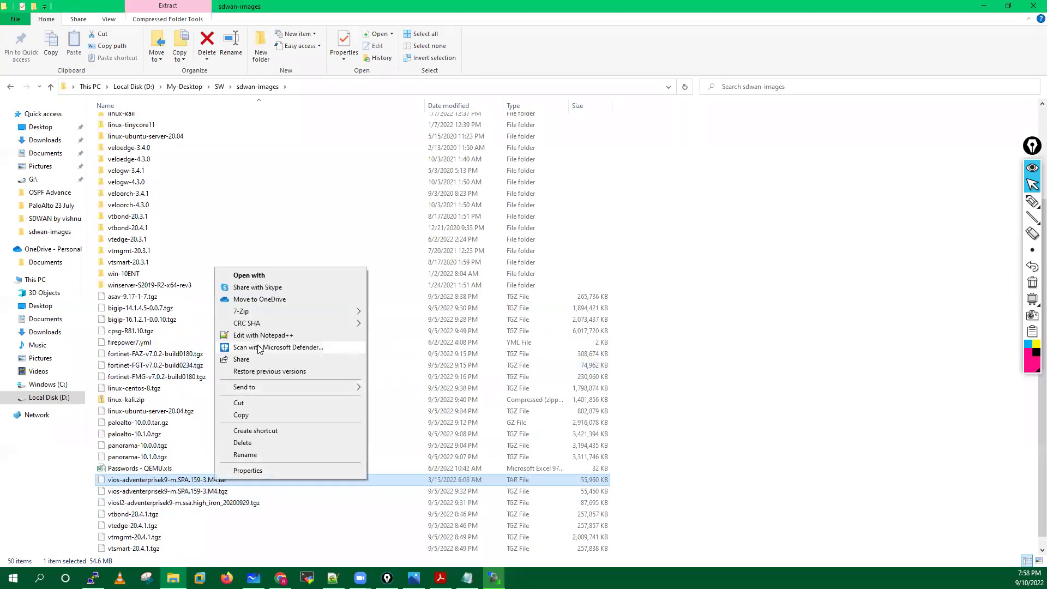
mouse_move(297, 314)
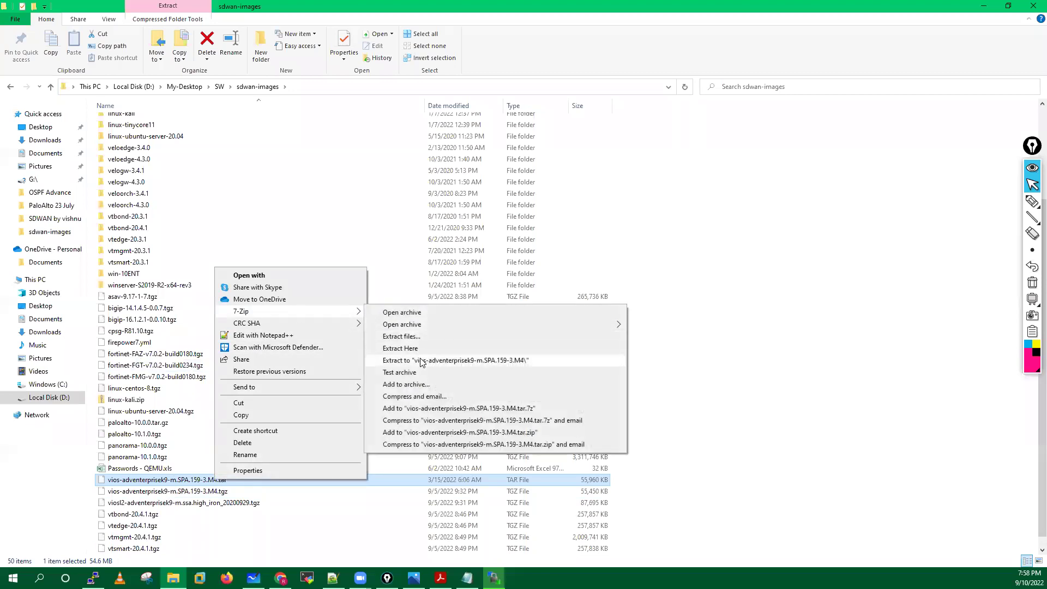
click(405, 349)
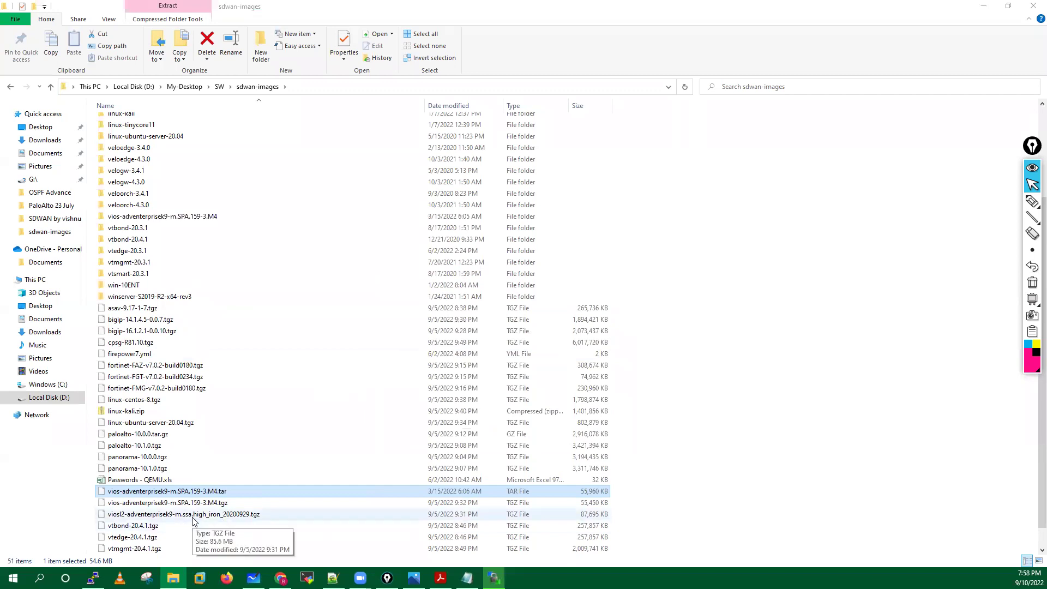
- Unpack the viosl2-adventerprisek9 .tgz to a .tar, then extract it into its own folder
right_click(188, 518)
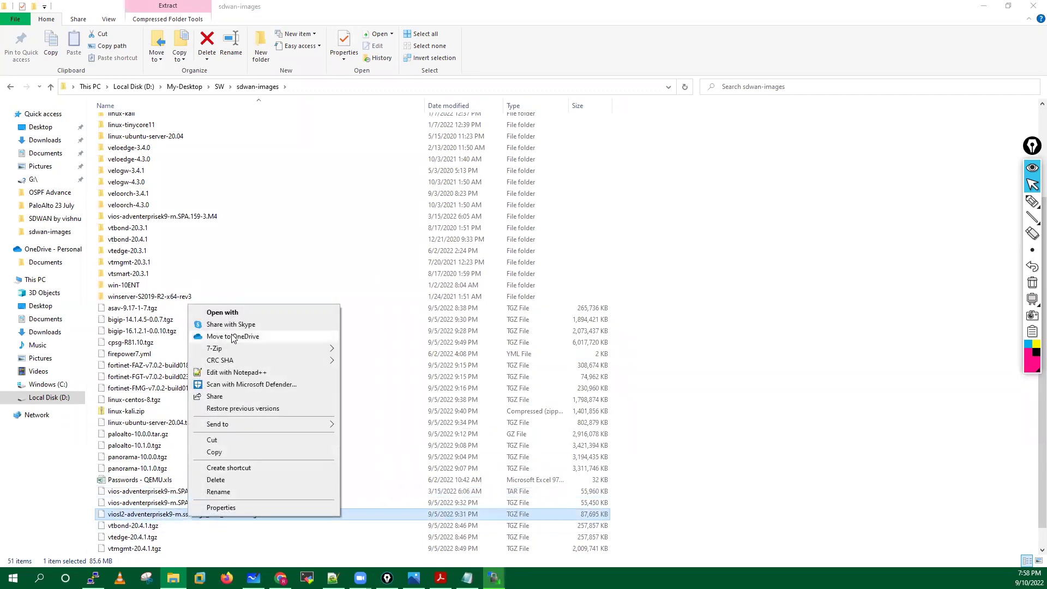
mouse_move(226, 348)
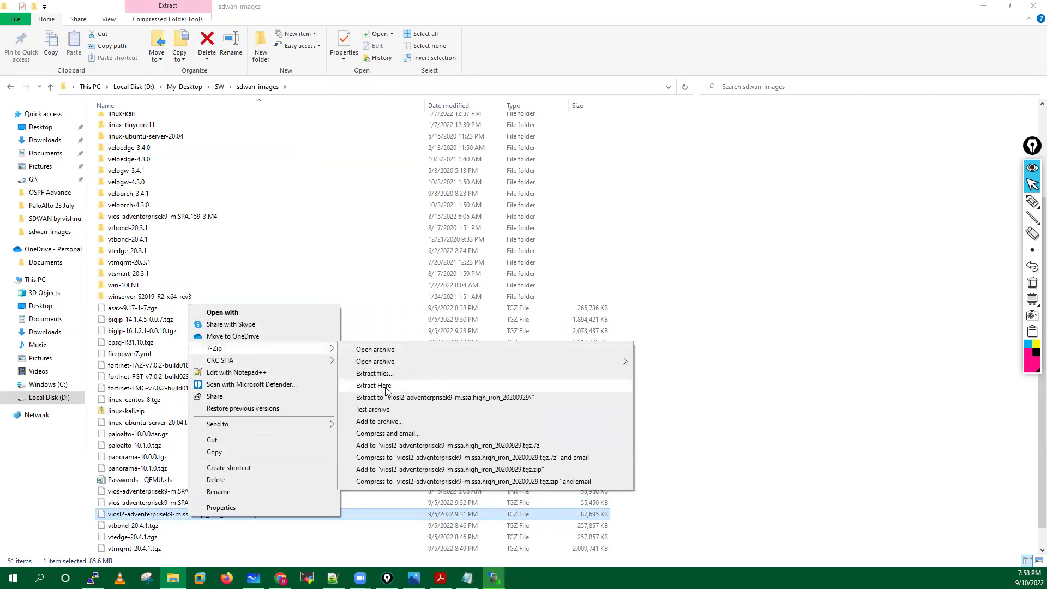
click(386, 390)
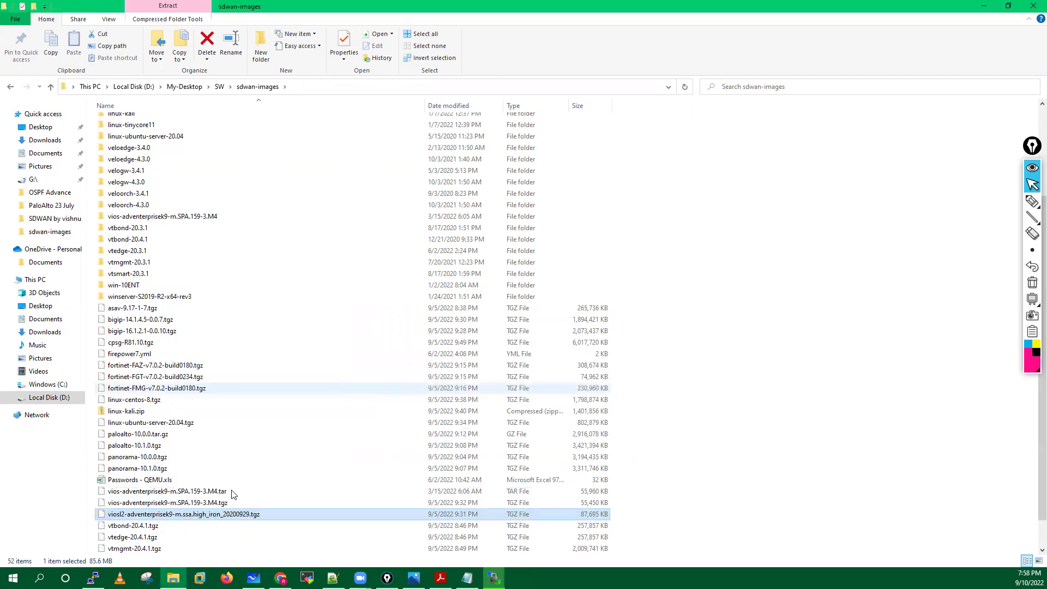
click(170, 518)
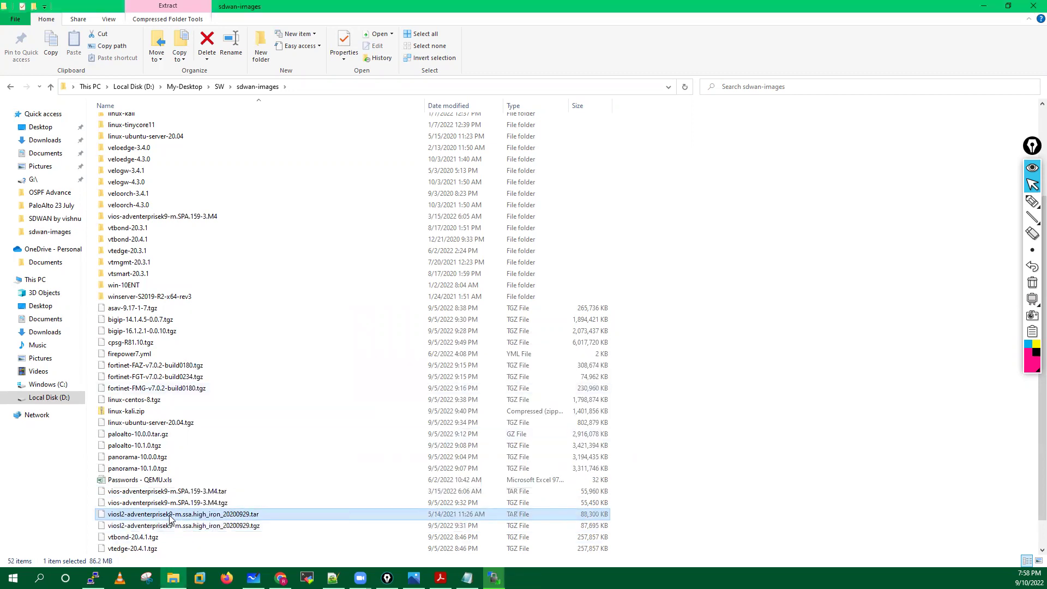
right_click(171, 518)
mouse_move(222, 349)
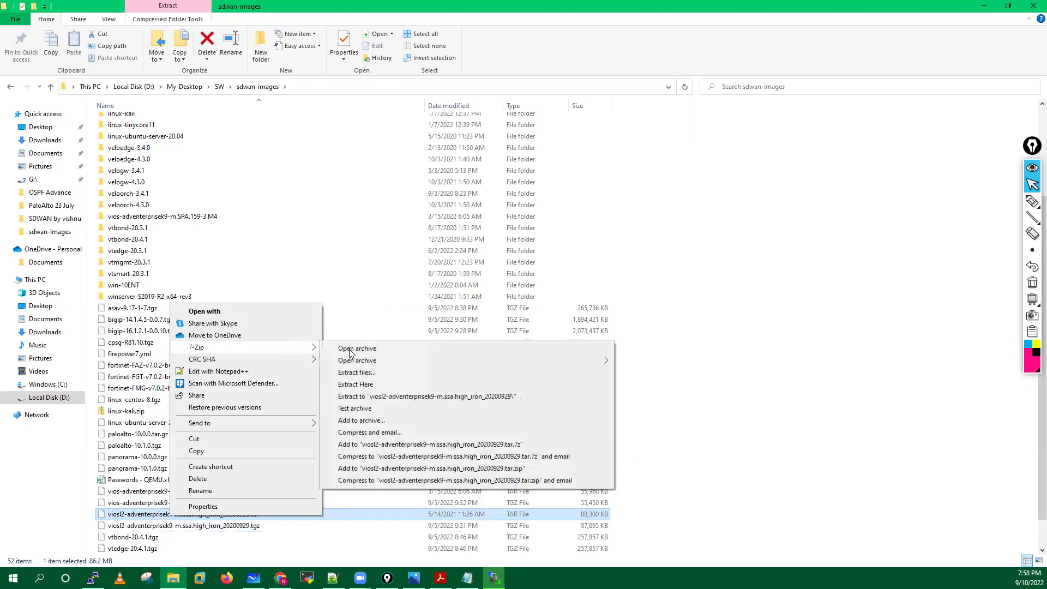
click(354, 385)
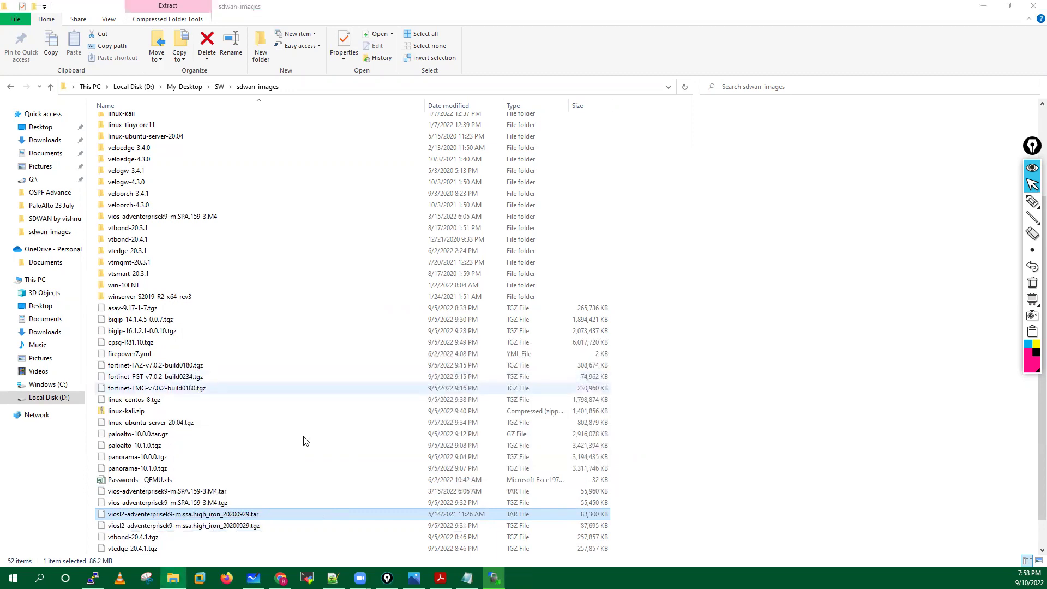
scroll(257, 425, up, 4)
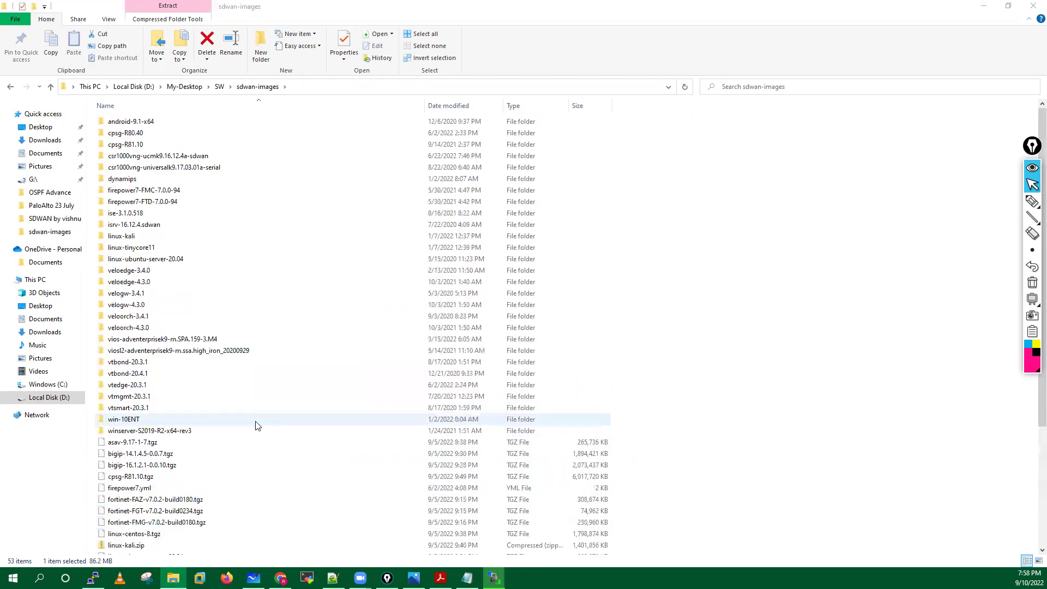
scroll(273, 438, down, 4)
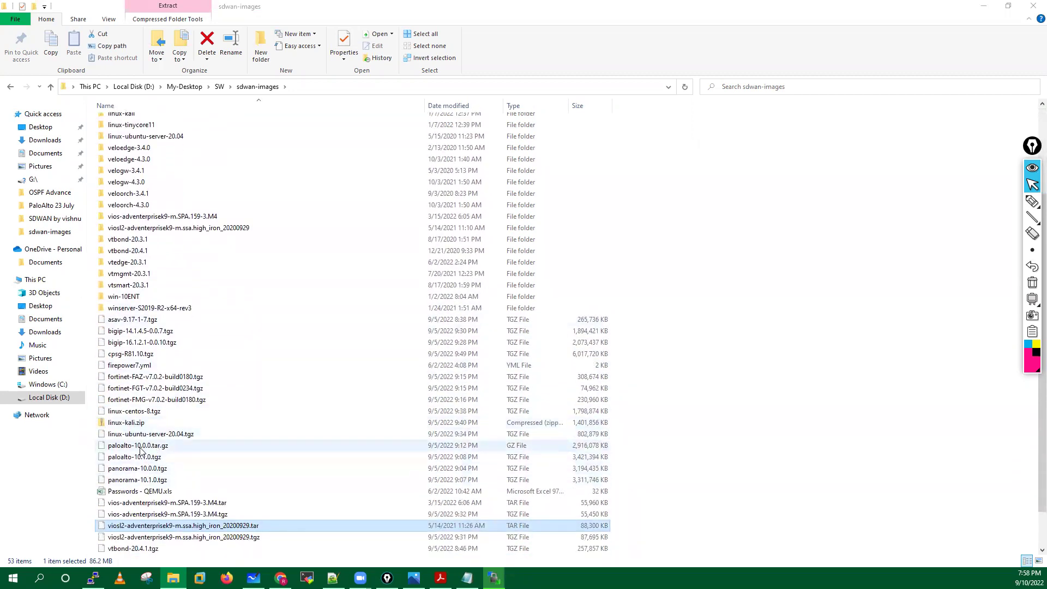
- Extract paloalto-10.0.0.tar.gz to a .tar, then unpack that into a paloalto-10.0.0 folder
click(140, 445)
right_click(140, 445)
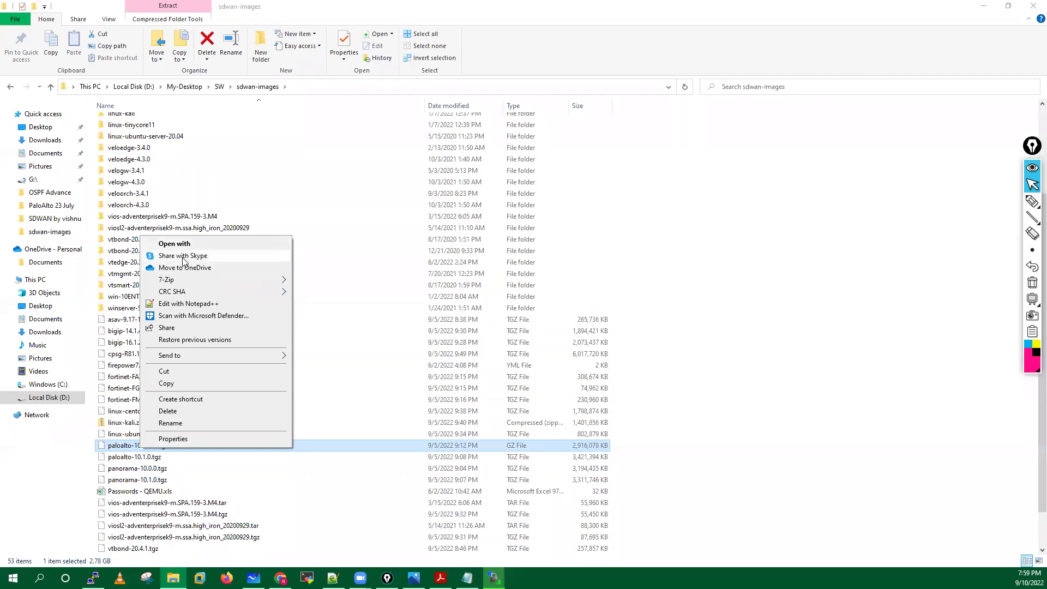
mouse_move(281, 281)
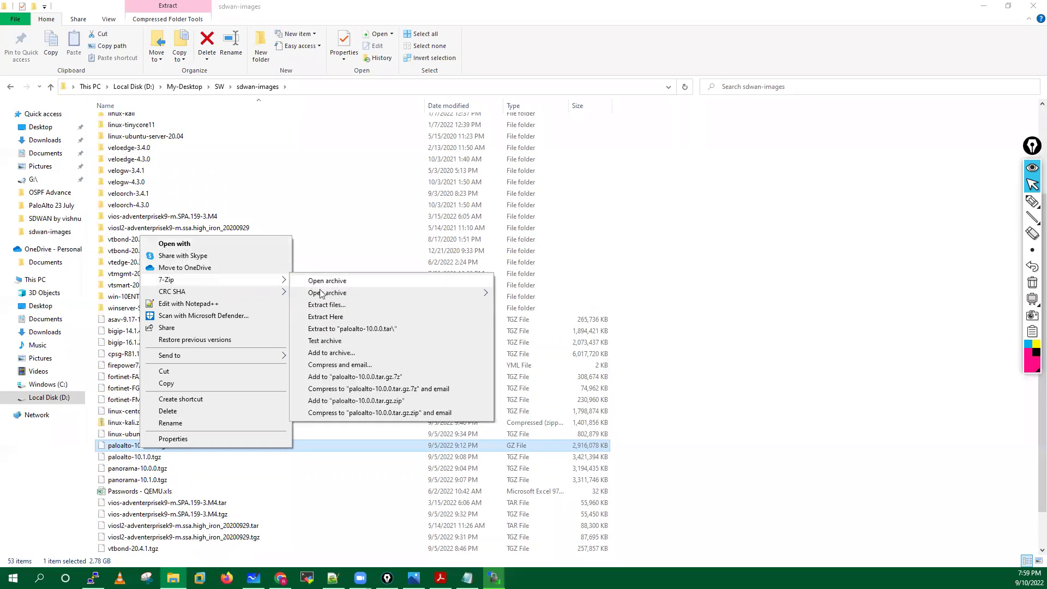
click(329, 318)
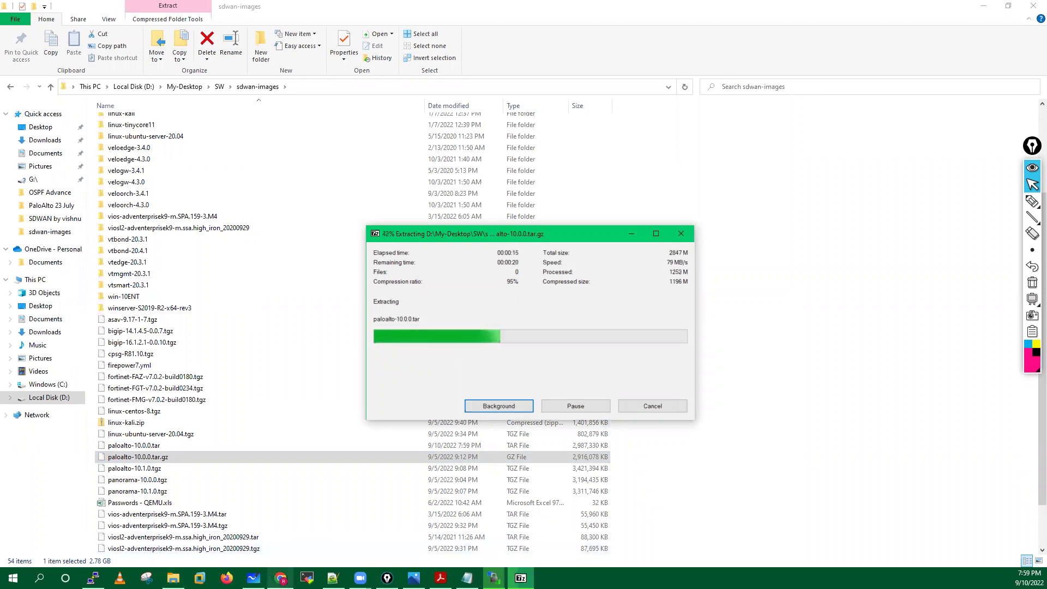
click(280, 578)
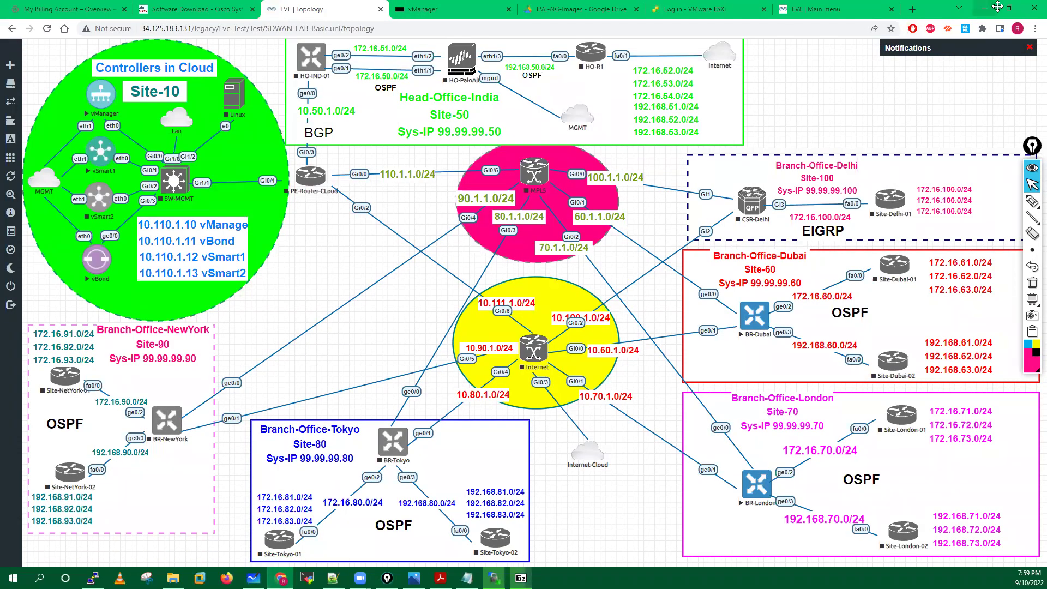
key(alt+Tab)
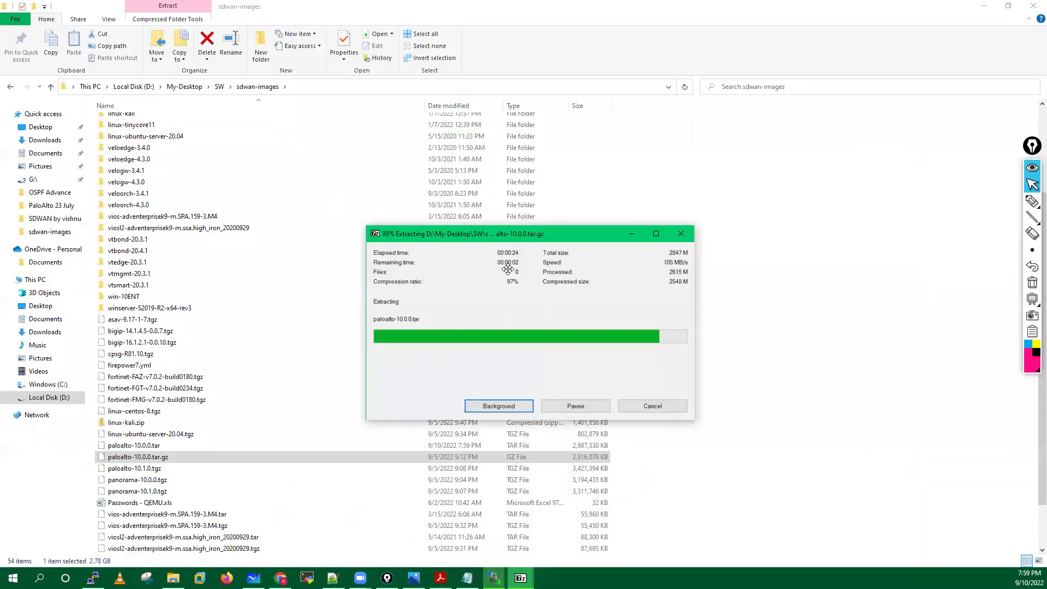
click(159, 445)
right_click(160, 445)
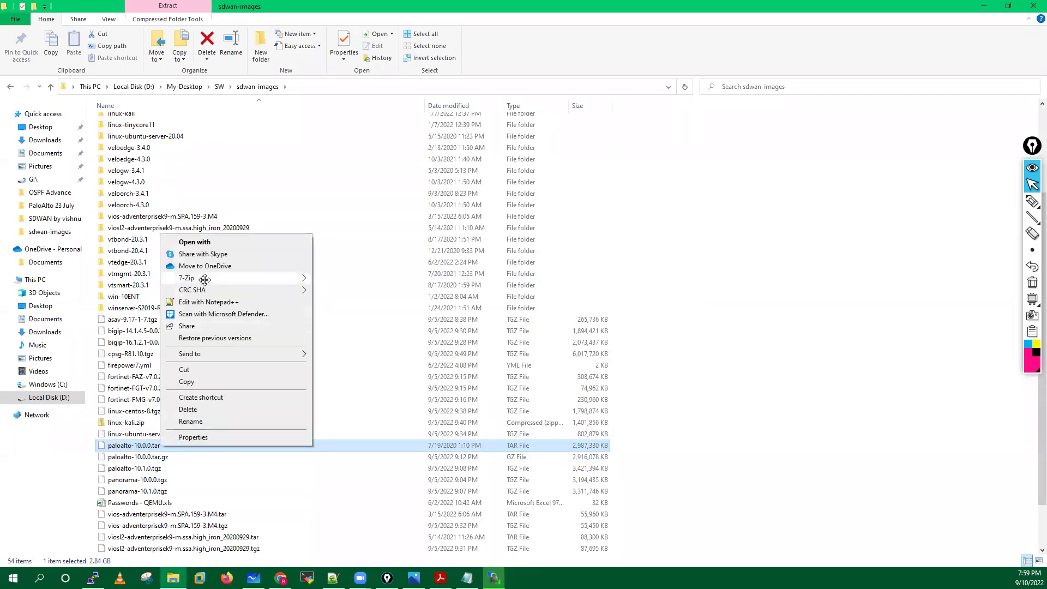
mouse_move(203, 278)
click(364, 327)
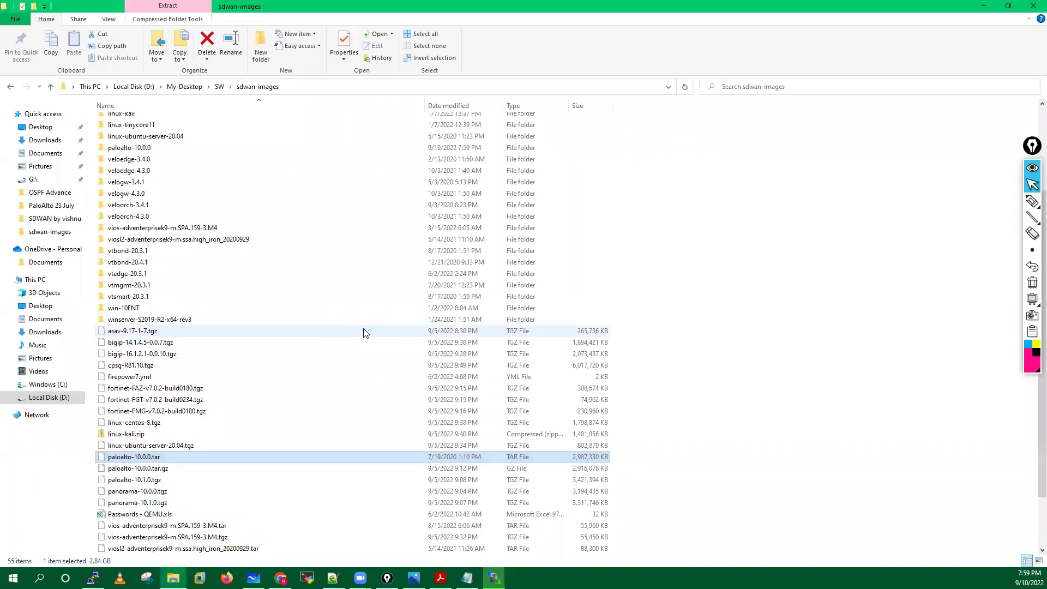
- Check the new paloalto-10.0.0, vios and viosl2 folders, then return to WinSCP's 97% upload
scroll(364, 332, up, 4)
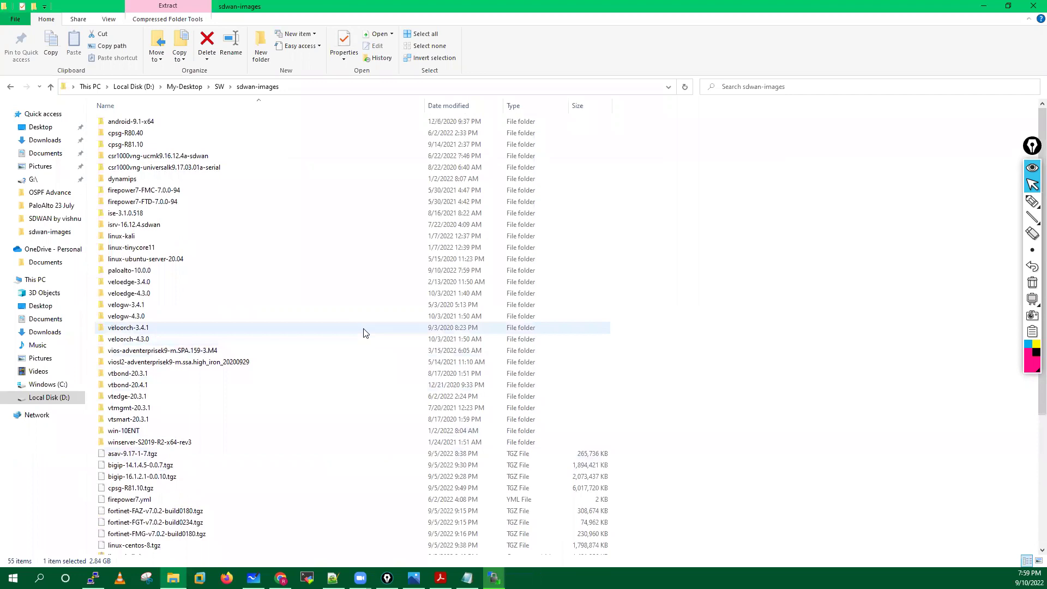
click(143, 260)
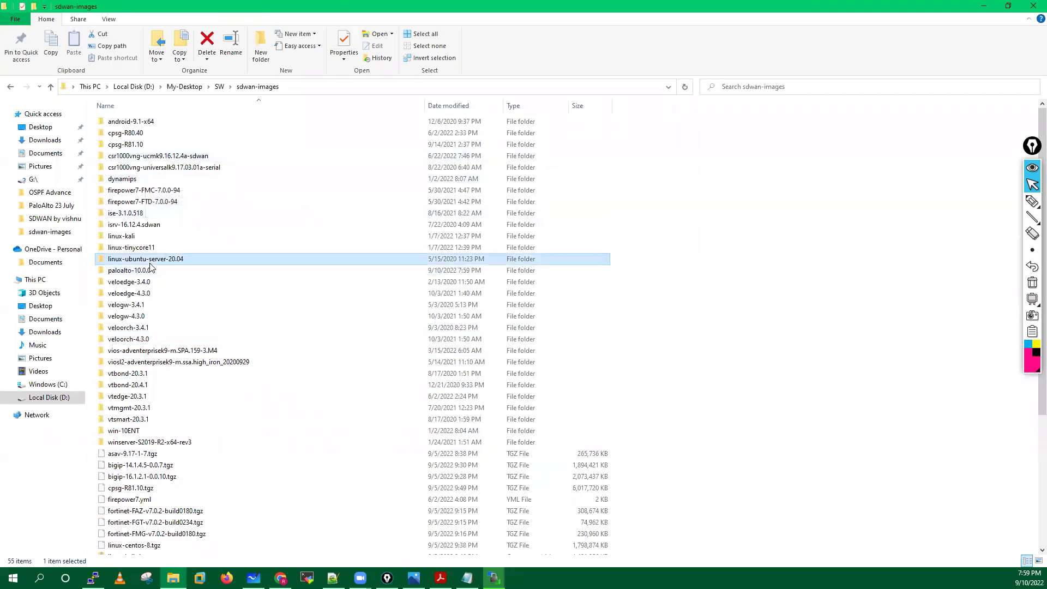
click(140, 275)
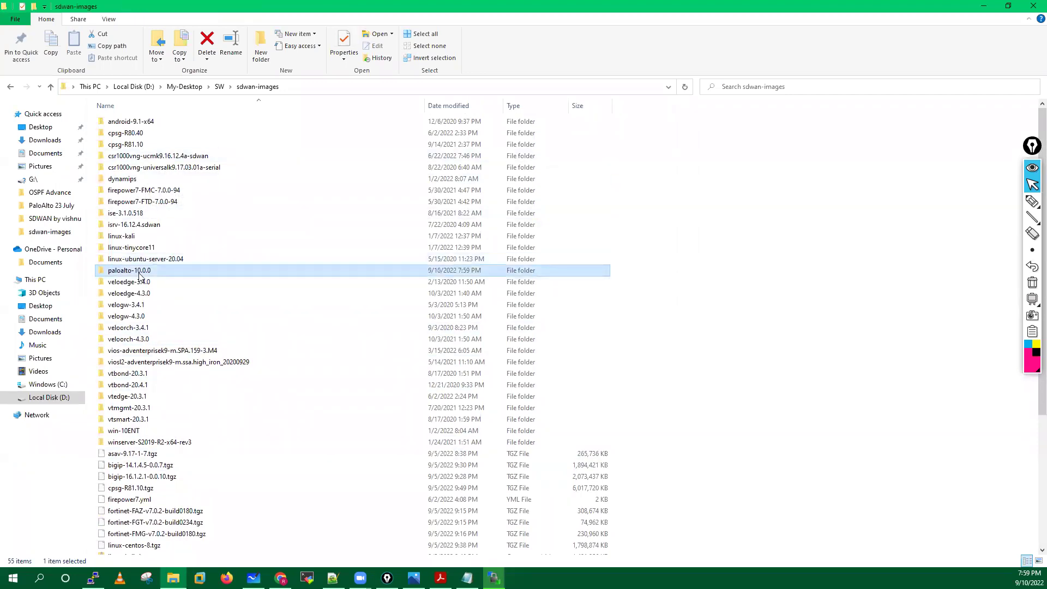
click(161, 351)
click(157, 362)
click(157, 353)
click(147, 366)
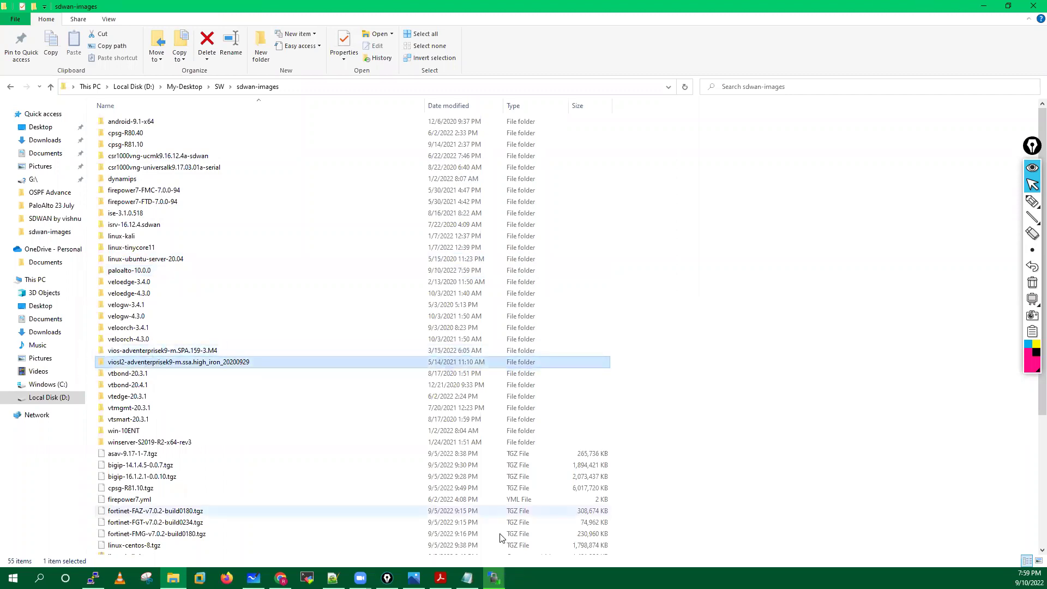
key(alt+Tab)
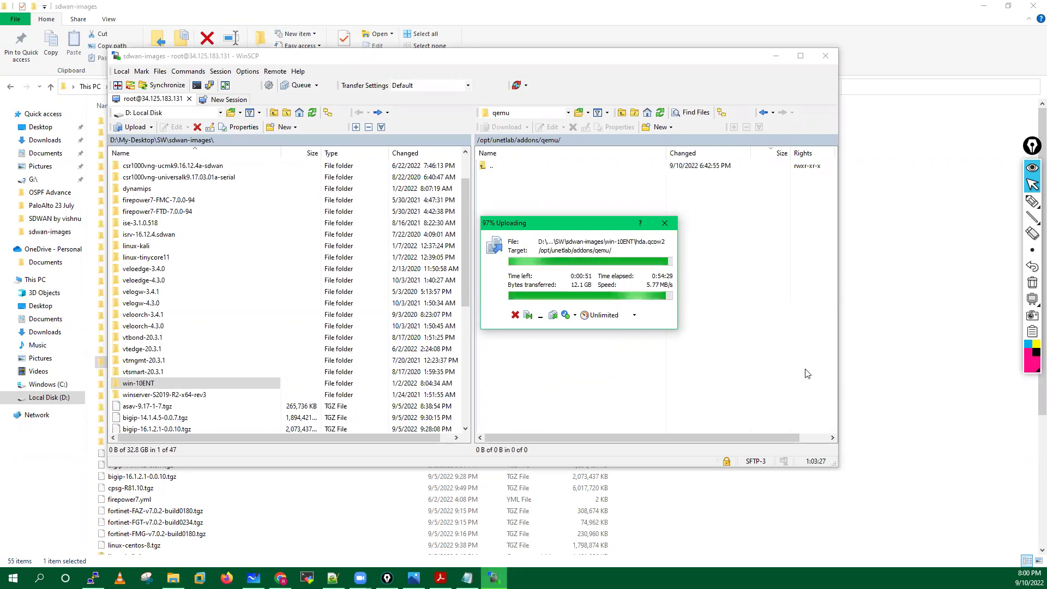
- Sketch a circled 1 and a ringed WAN label with connecting arrows on screen
click(1032, 200)
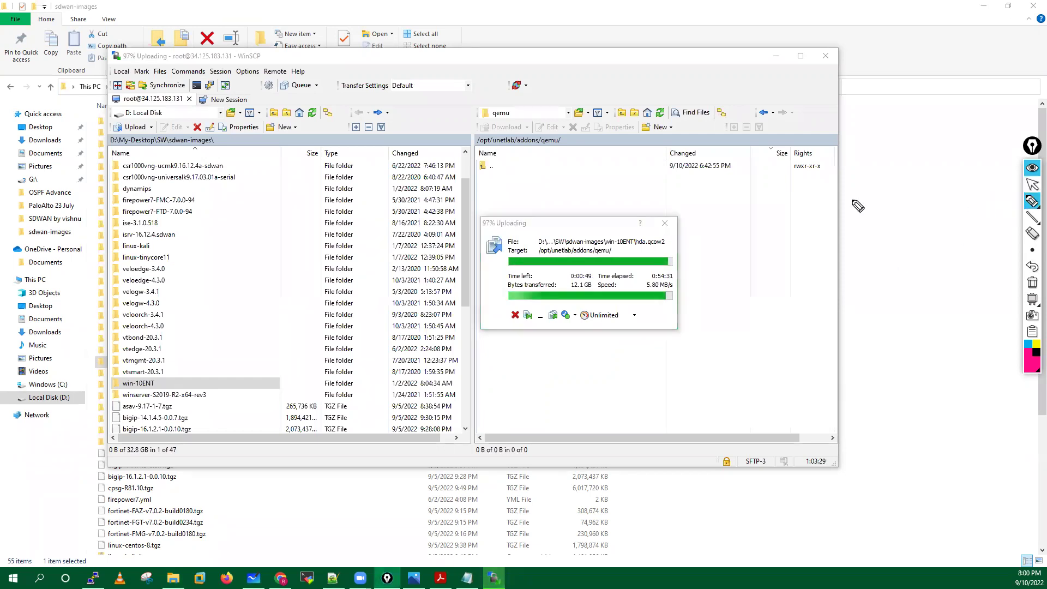
mouse_move(784, 214)
mouse_down()
mouse_move(762, 214)
mouse_move(802, 216)
mouse_up()
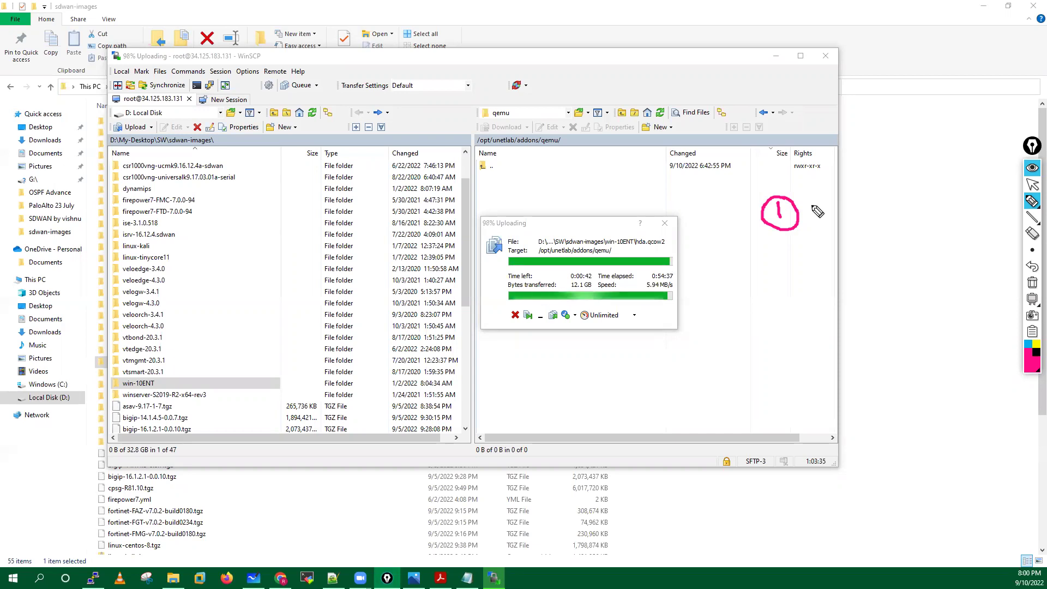
mouse_move(809, 203)
mouse_down()
mouse_move(843, 203)
mouse_move(872, 224)
mouse_up()
mouse_move(869, 186)
mouse_down()
mouse_move(792, 175)
mouse_move(767, 252)
mouse_move(861, 179)
mouse_up()
mouse_move(897, 213)
mouse_down()
mouse_move(918, 194)
mouse_move(941, 247)
mouse_move(923, 264)
mouse_move(947, 234)
mouse_up()
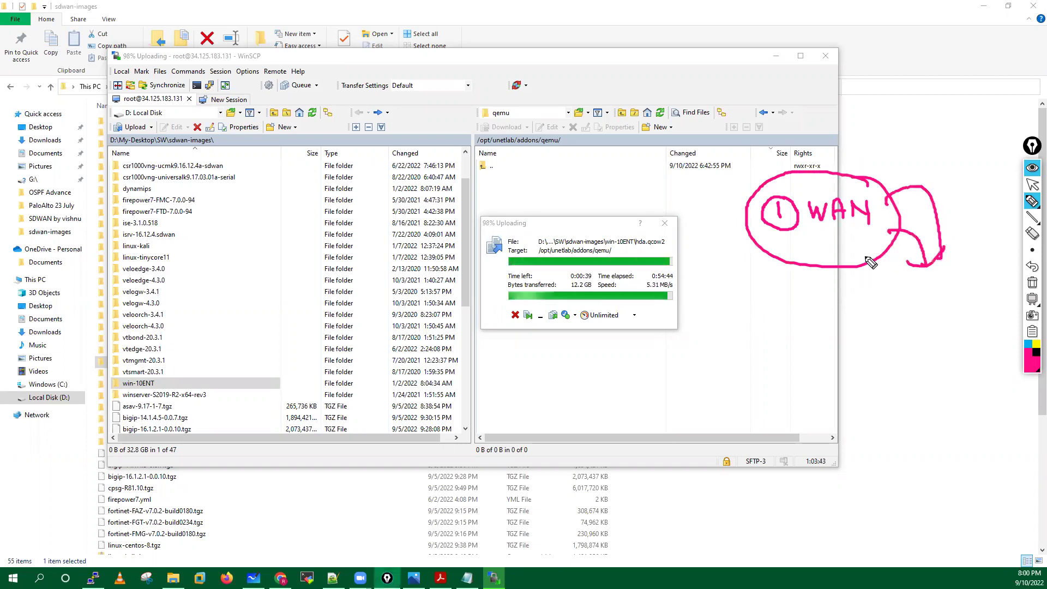
mouse_move(732, 312)
mouse_down()
mouse_move(763, 307)
mouse_move(811, 243)
mouse_move(826, 248)
mouse_up()
mouse_move(774, 332)
mouse_down()
mouse_move(829, 244)
mouse_move(848, 284)
mouse_move(819, 350)
mouse_up()
mouse_move(851, 272)
mouse_down()
mouse_move(865, 257)
mouse_move(859, 237)
mouse_up()
mouse_move(750, 361)
mouse_down()
mouse_move(821, 399)
mouse_move(806, 387)
mouse_up()
- Add a circled SDN label with branching arrows and a two-way arrow, then clear the ink
mouse_move(922, 324)
mouse_down()
mouse_move(906, 344)
mouse_move(974, 342)
mouse_up()
mouse_move(927, 301)
mouse_down()
mouse_move(1009, 344)
mouse_move(930, 301)
mouse_up()
drag(906, 374, 823, 452)
mouse_move(931, 388)
mouse_down()
mouse_move(921, 443)
mouse_move(933, 463)
mouse_up()
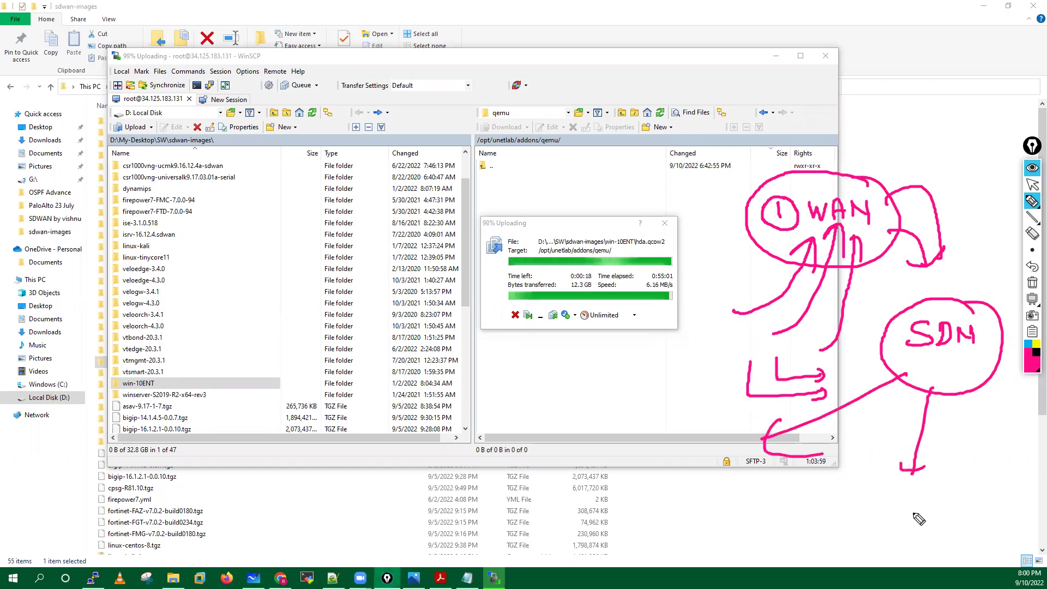
drag(976, 376, 1012, 419)
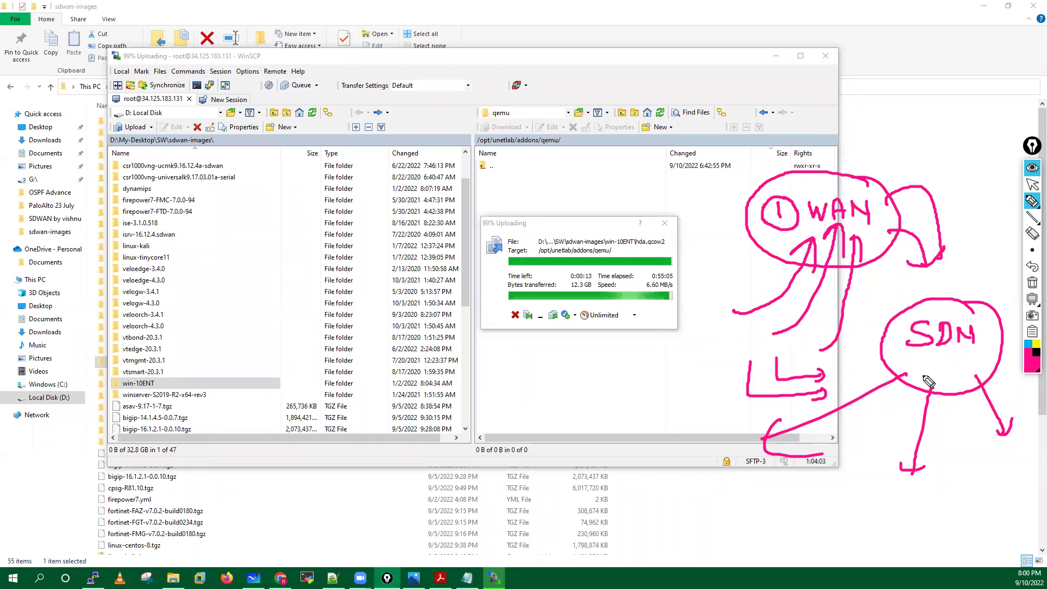
mouse_move(732, 448)
mouse_down()
mouse_move(708, 466)
mouse_move(755, 520)
mouse_move(759, 508)
mouse_up()
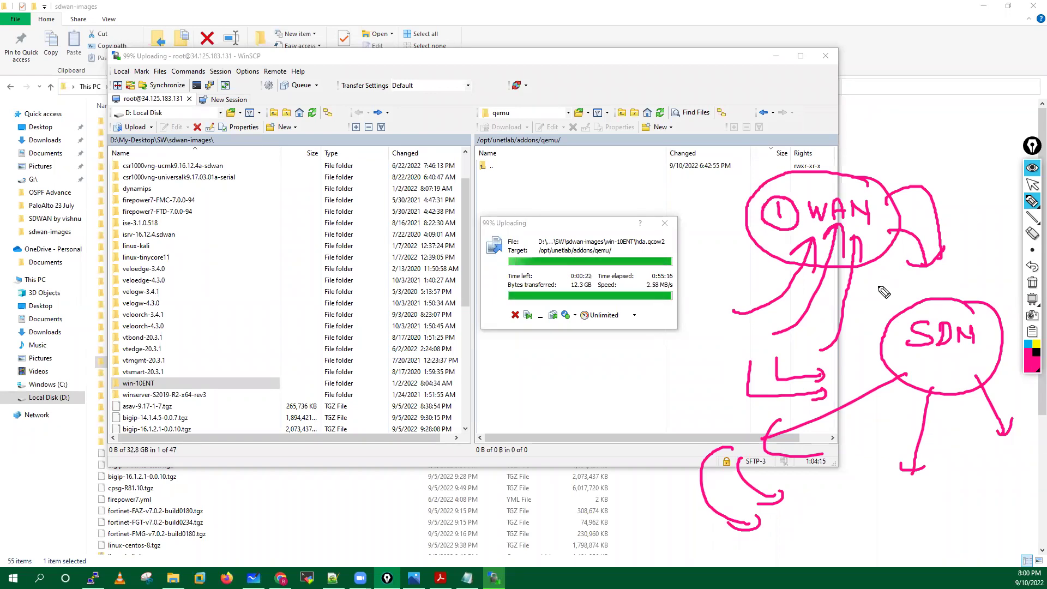
mouse_move(513, 376)
mouse_down()
mouse_move(560, 396)
mouse_move(557, 382)
mouse_move(604, 389)
mouse_move(592, 395)
mouse_move(600, 354)
mouse_move(613, 376)
mouse_up()
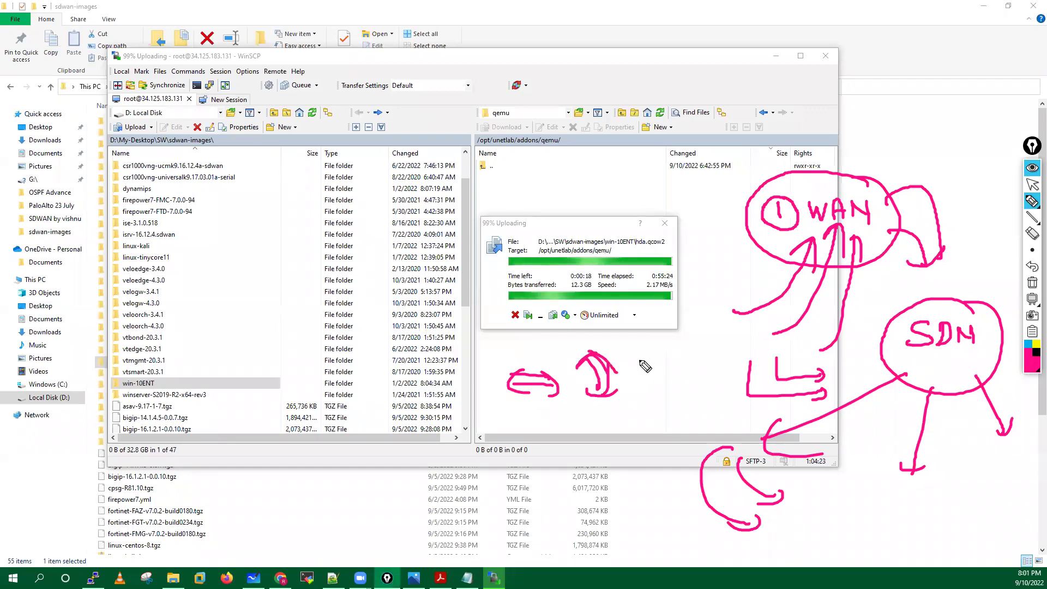
mouse_move(632, 370)
mouse_down()
mouse_move(652, 369)
mouse_move(632, 391)
mouse_up()
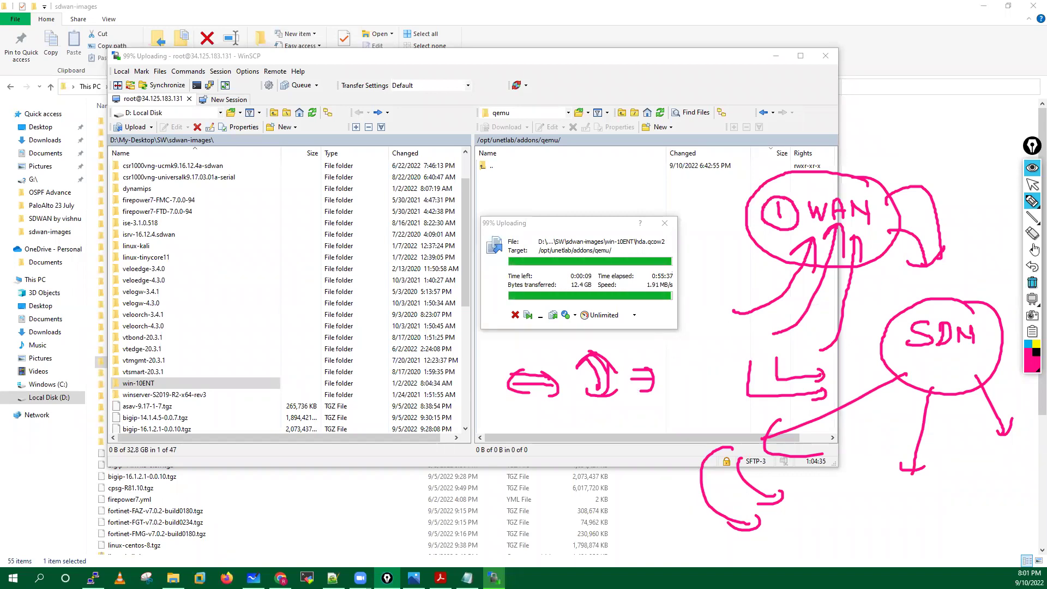
click(1032, 185)
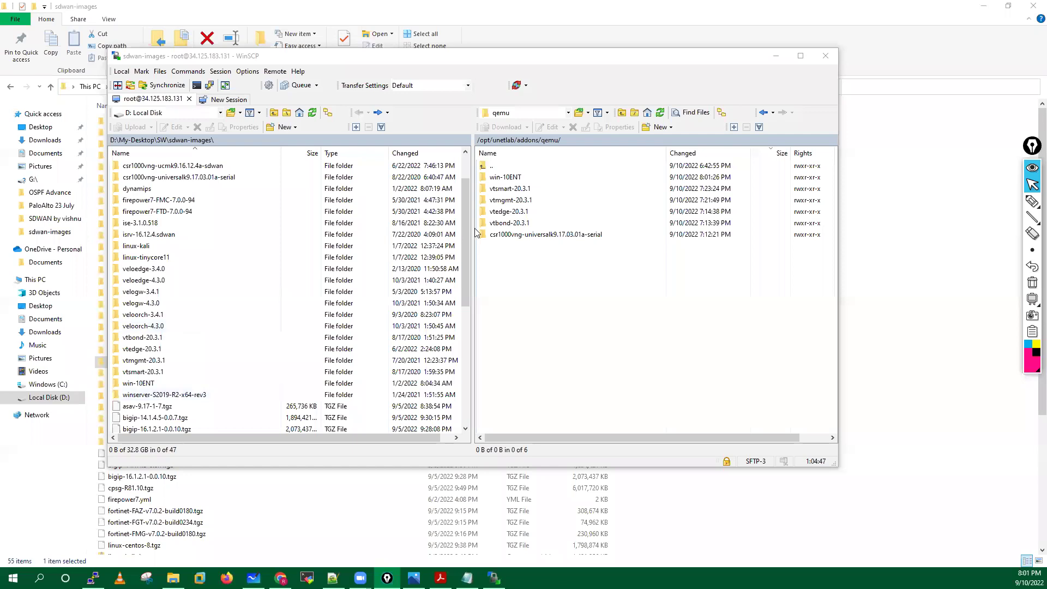
- Refresh the local panel and upload viosl2, paloalto-10.0.0 and linux-ubuntu-server-20.04 to qemu
drag(466, 238, 467, 198)
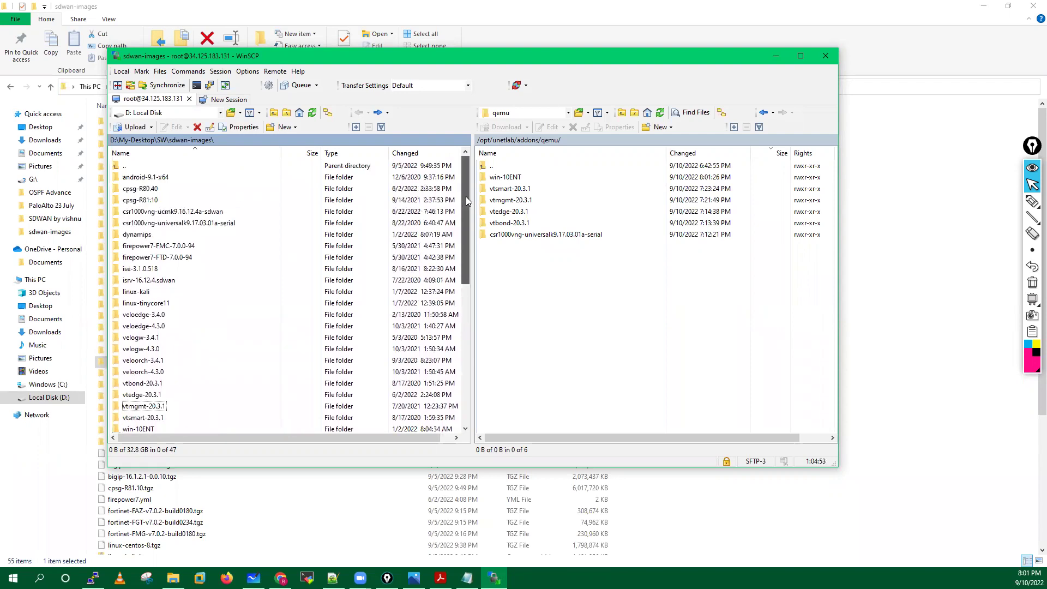
drag(465, 263, 463, 294)
scroll(462, 358, down, 4)
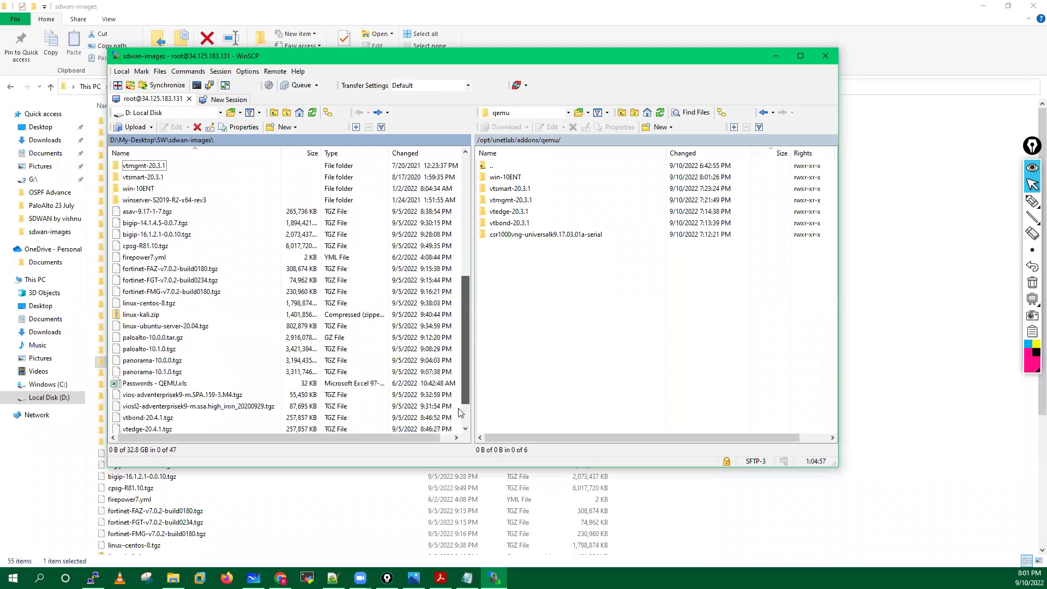
scroll(461, 358, up, 6)
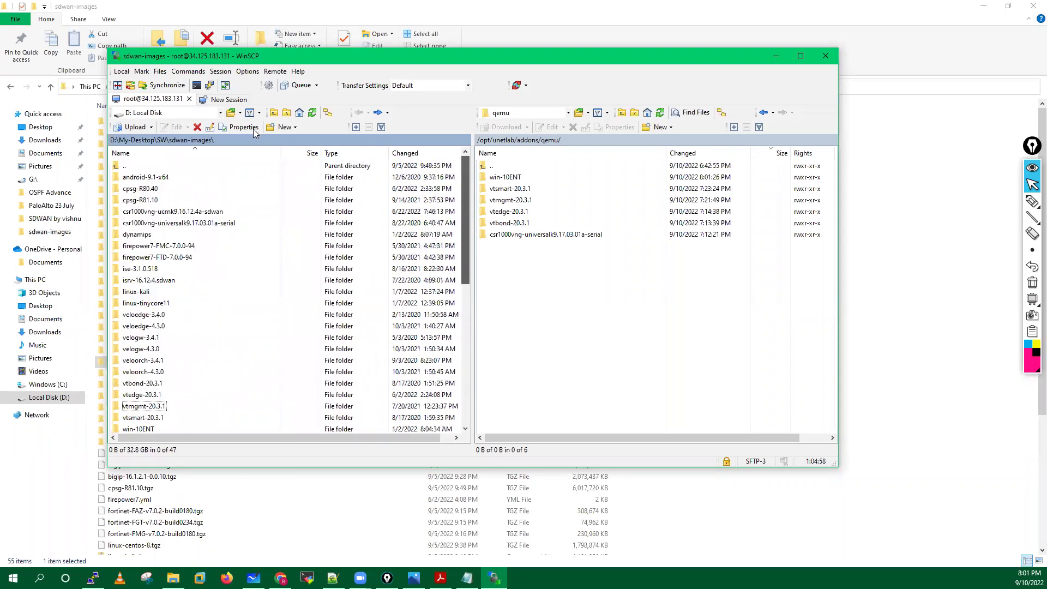
click(313, 112)
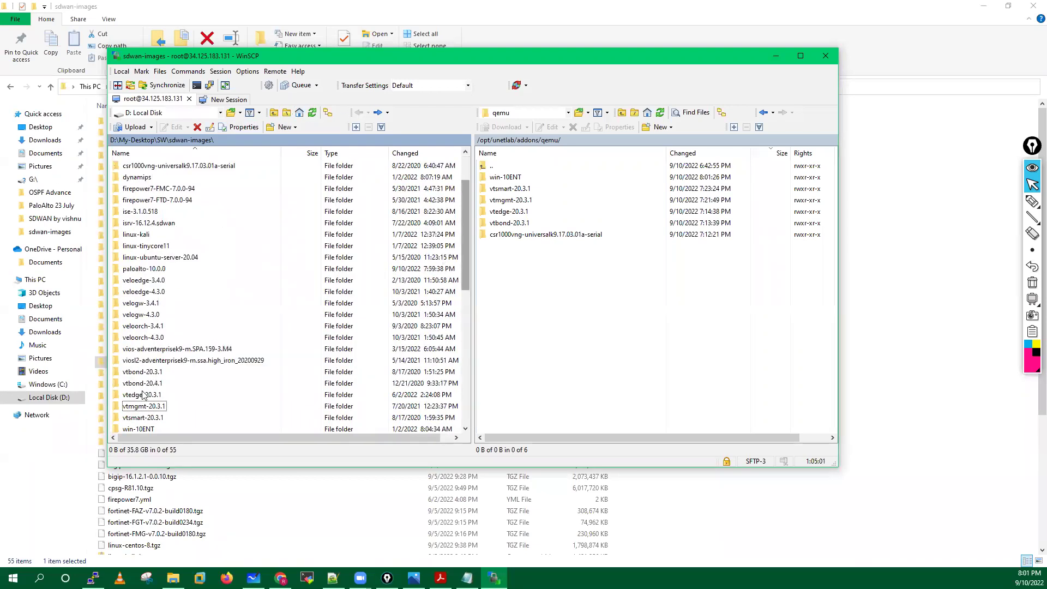
click(139, 361)
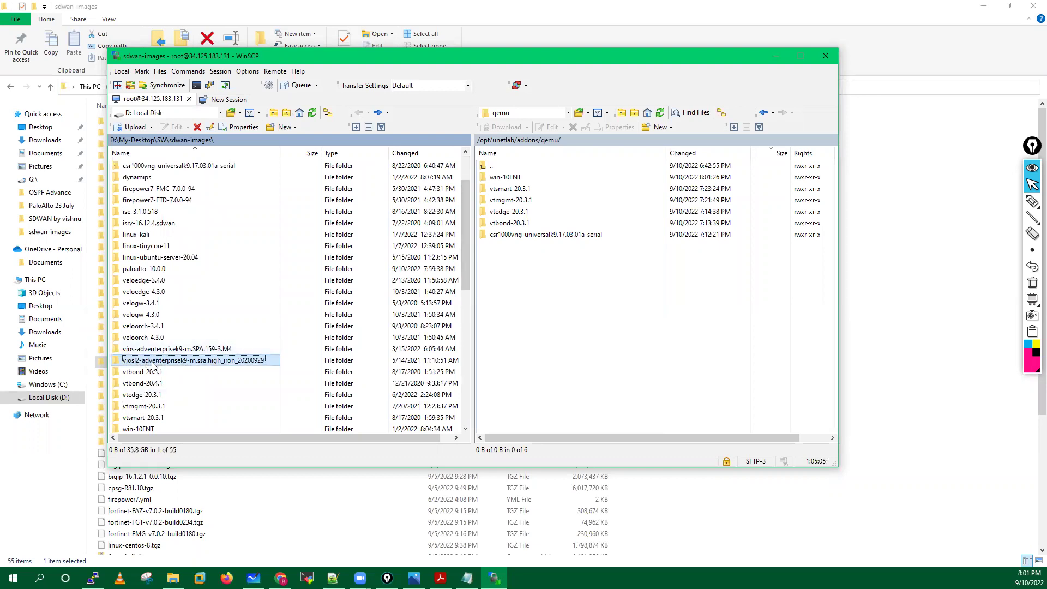
click(154, 362)
key(Escape)
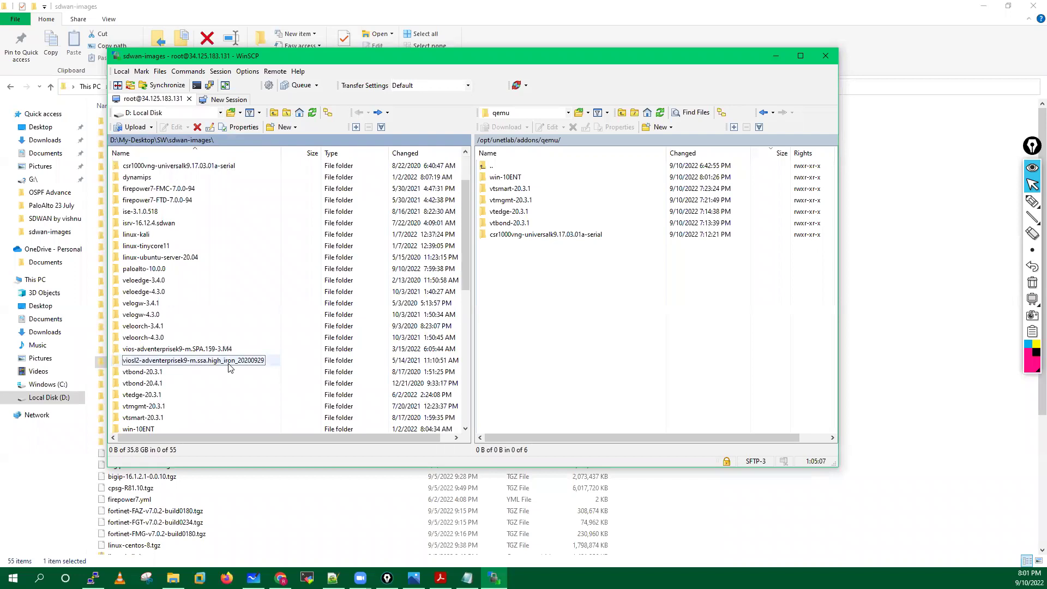
ctrl+click(149, 269)
ctrl+click(160, 259)
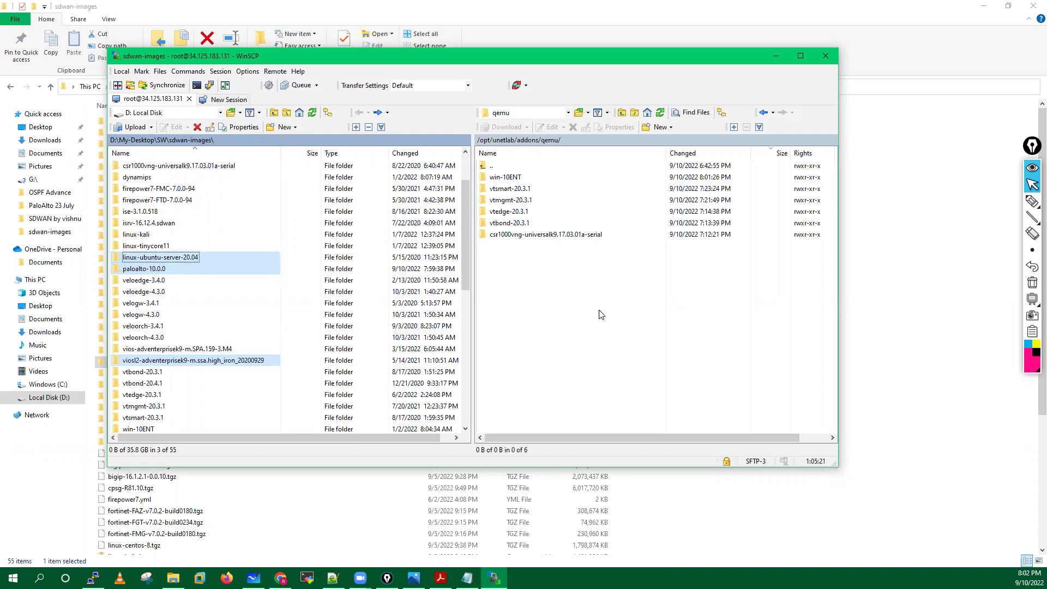
key(Return)
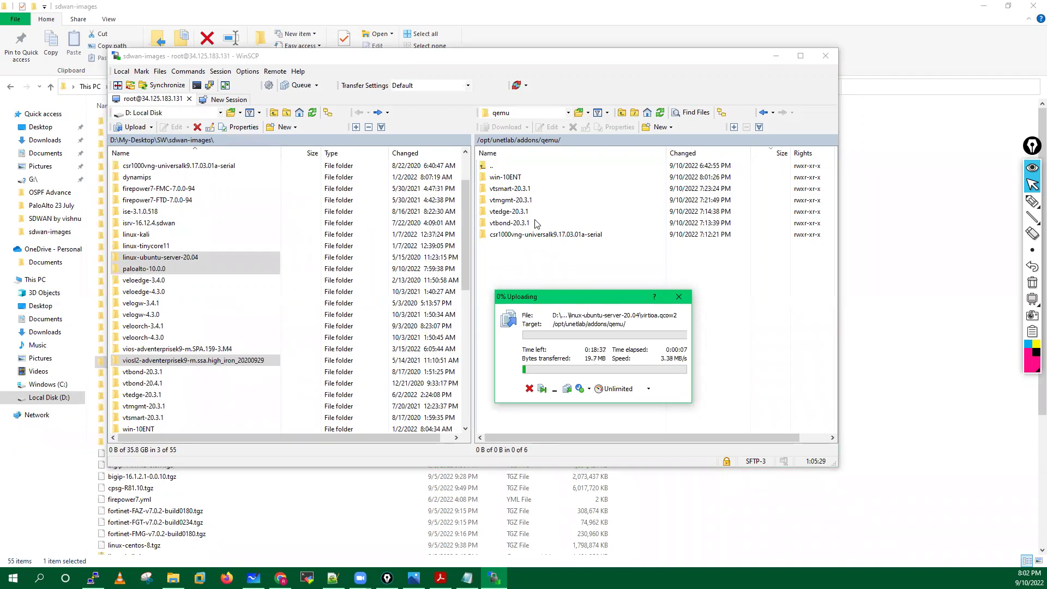
click(1032, 201)
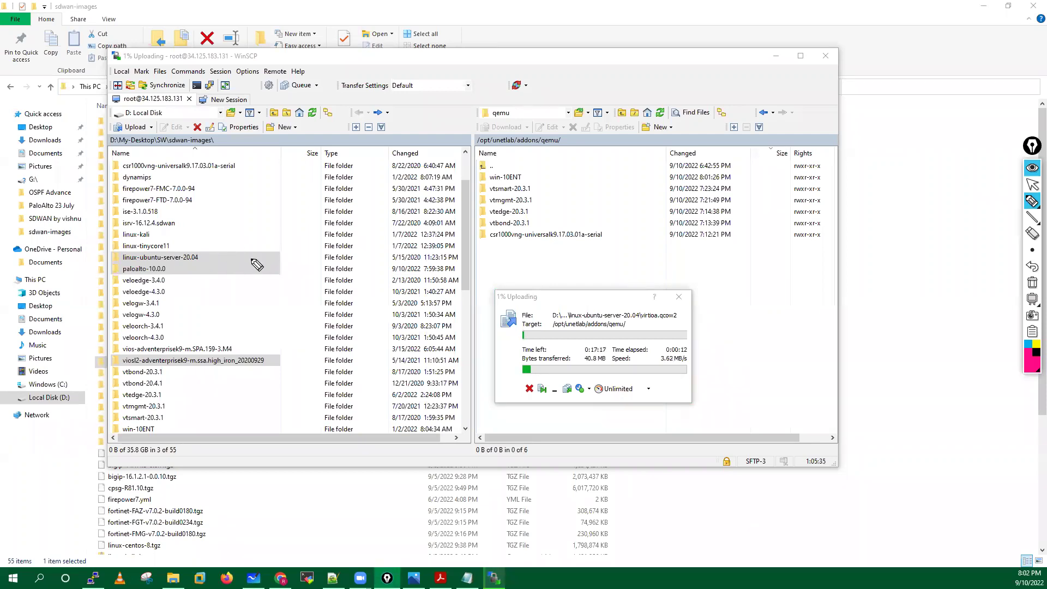
mouse_move(122, 254)
mouse_down()
mouse_move(197, 268)
mouse_move(164, 240)
mouse_up()
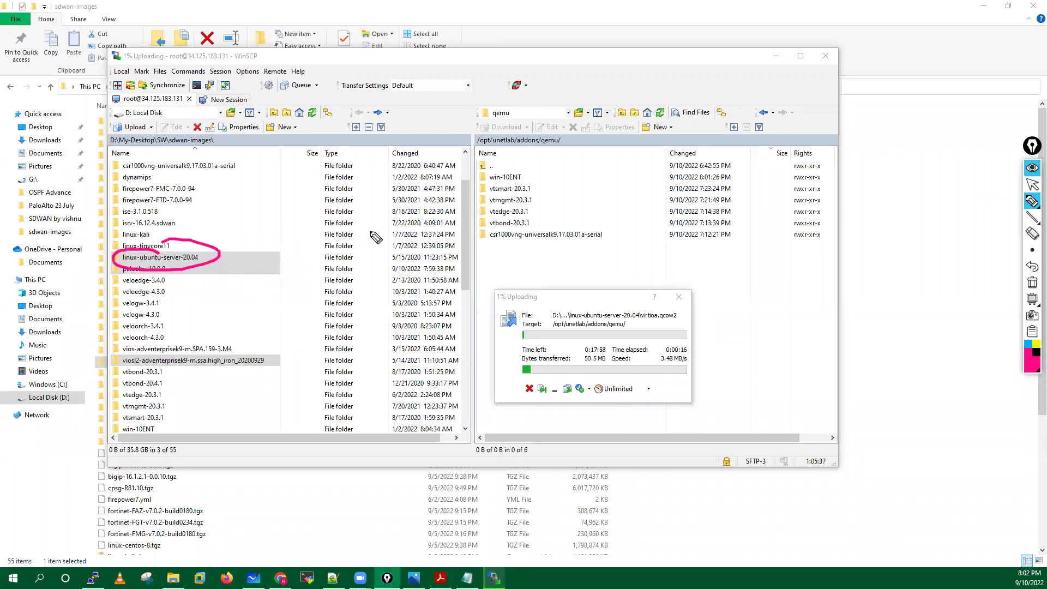
drag(476, 250, 493, 239)
mouse_move(167, 269)
mouse_down()
mouse_move(156, 262)
mouse_move(338, 275)
mouse_move(597, 254)
mouse_up()
drag(266, 360, 510, 302)
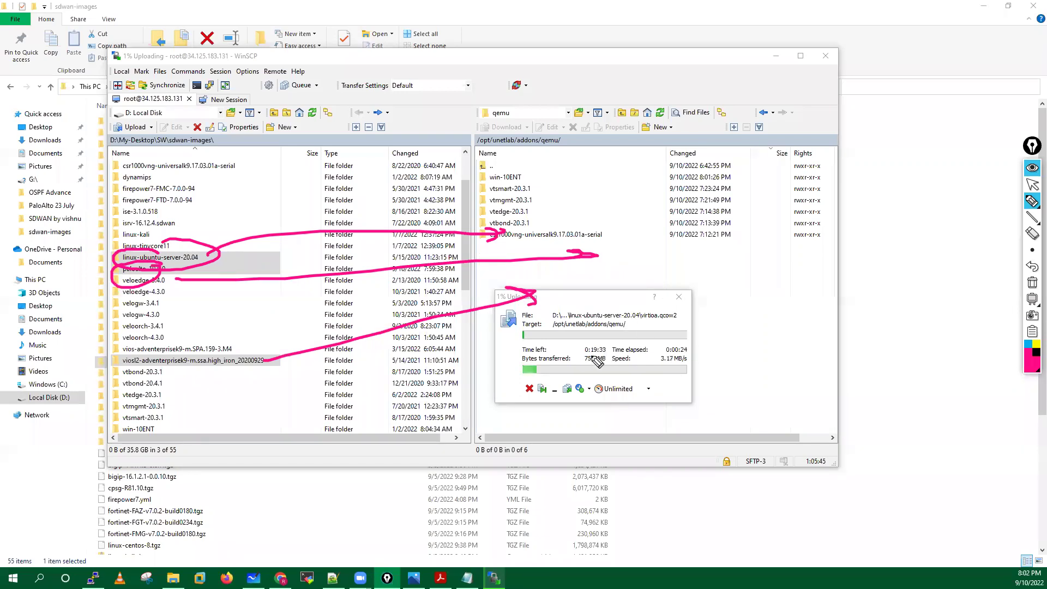
click(1032, 284)
click(1033, 186)
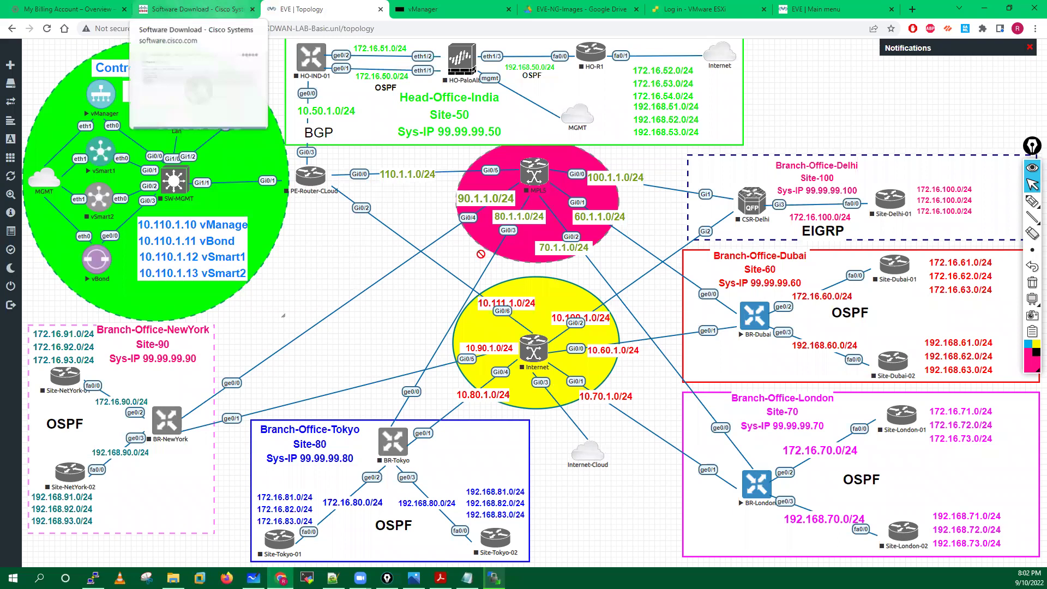
right_click(323, 254)
click(349, 270)
scroll(403, 288, down, 3)
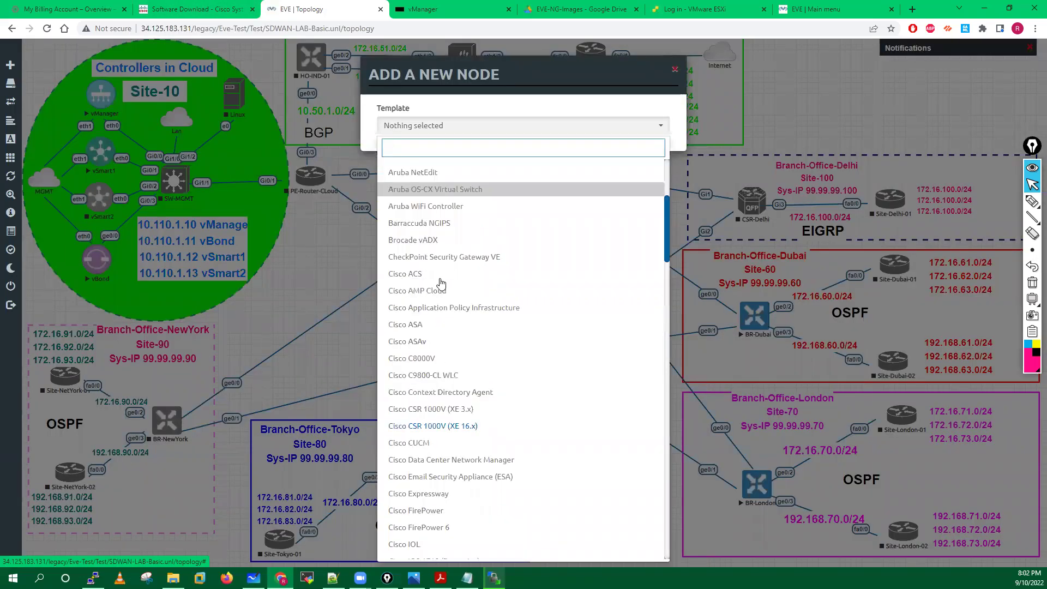
scroll(442, 283, down, 3)
scroll(457, 436, down, 10)
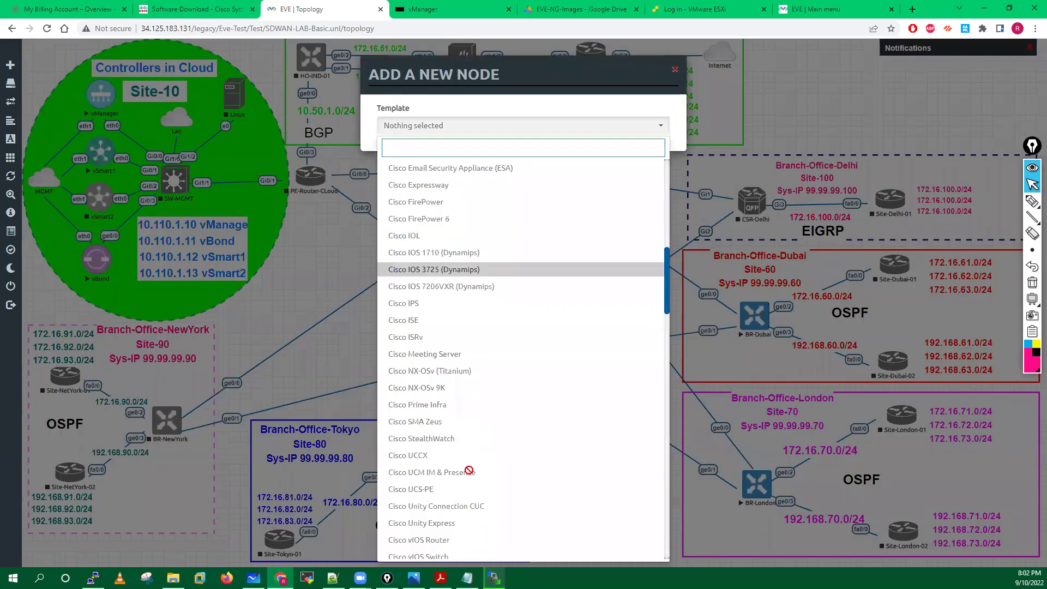
scroll(496, 330, down, 12)
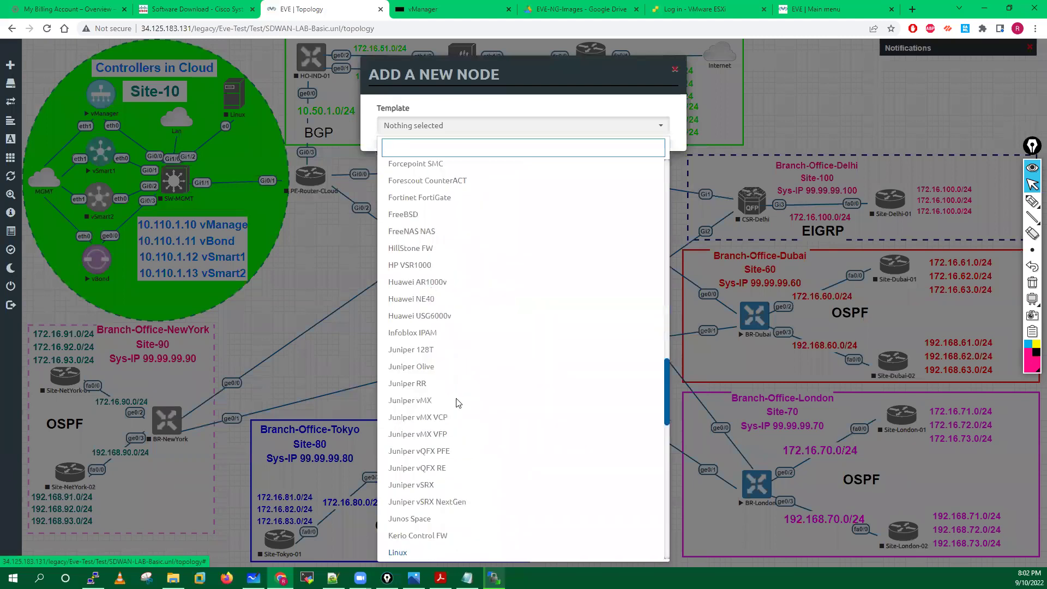
scroll(440, 424, down, 3)
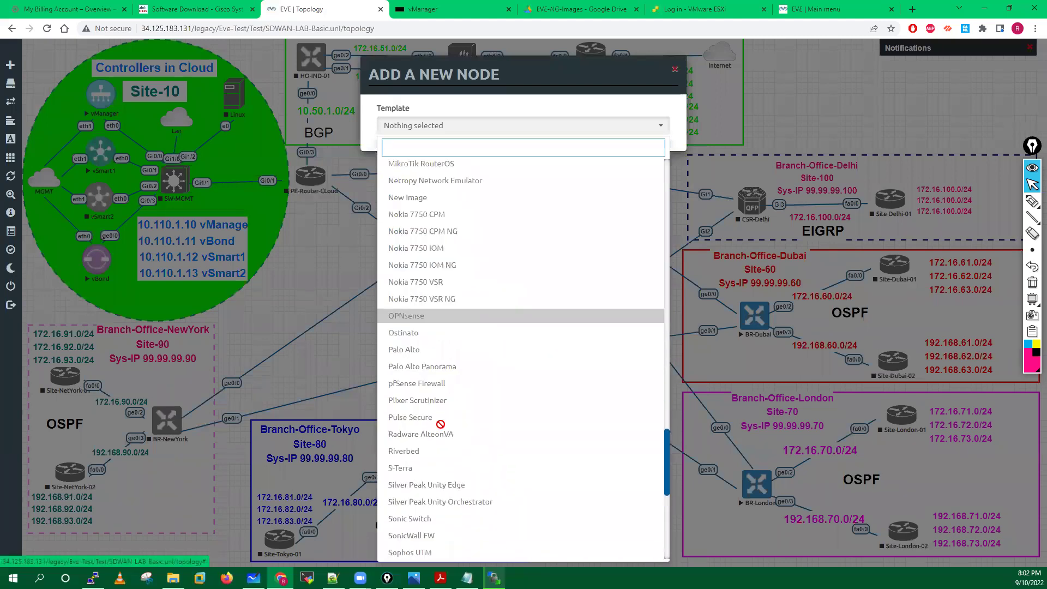
scroll(484, 380, down, 5)
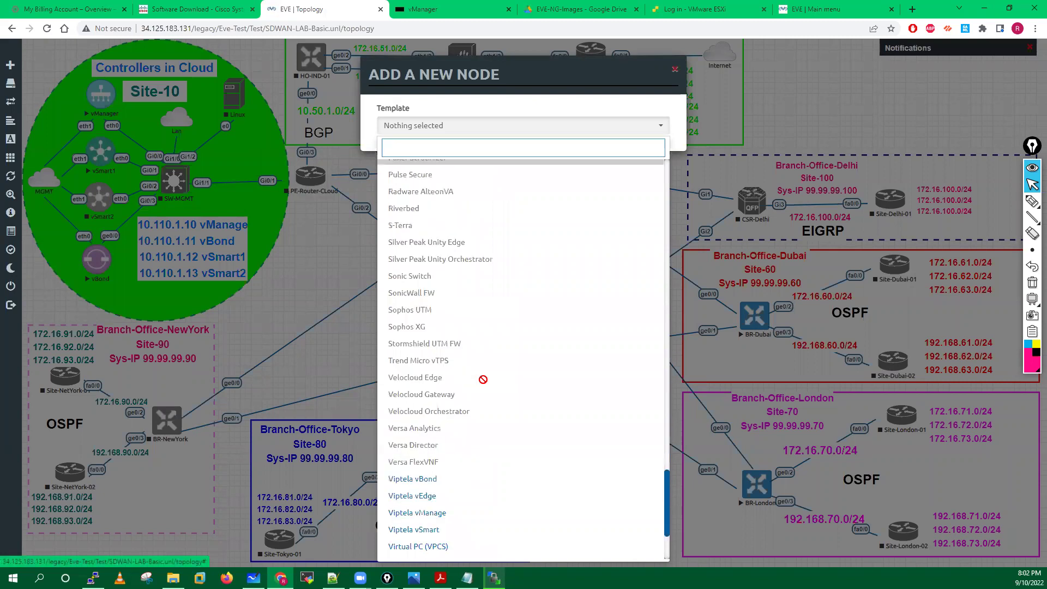
click(234, 90)
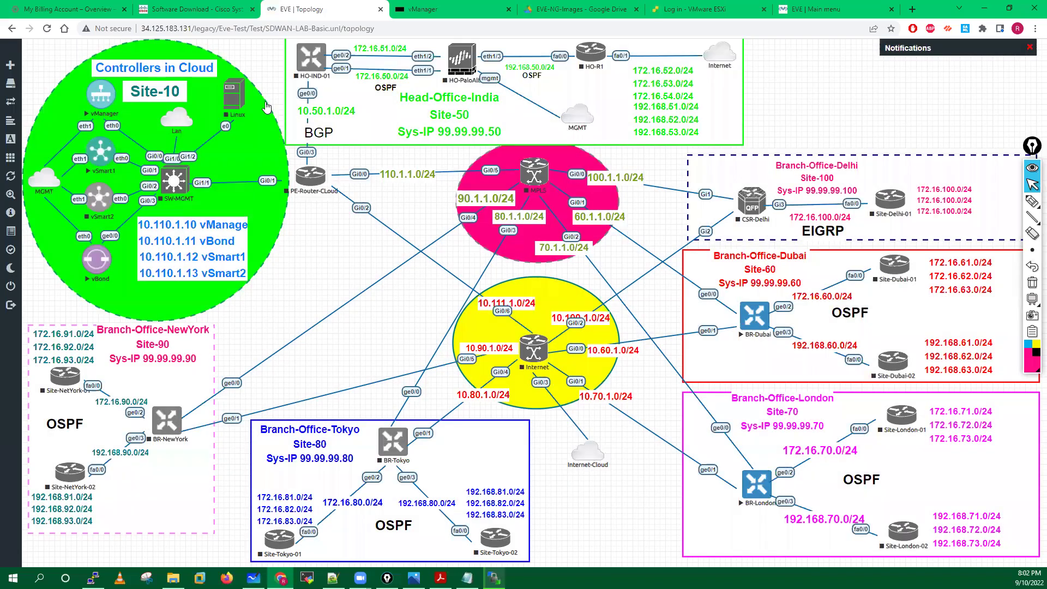
right_click(266, 108)
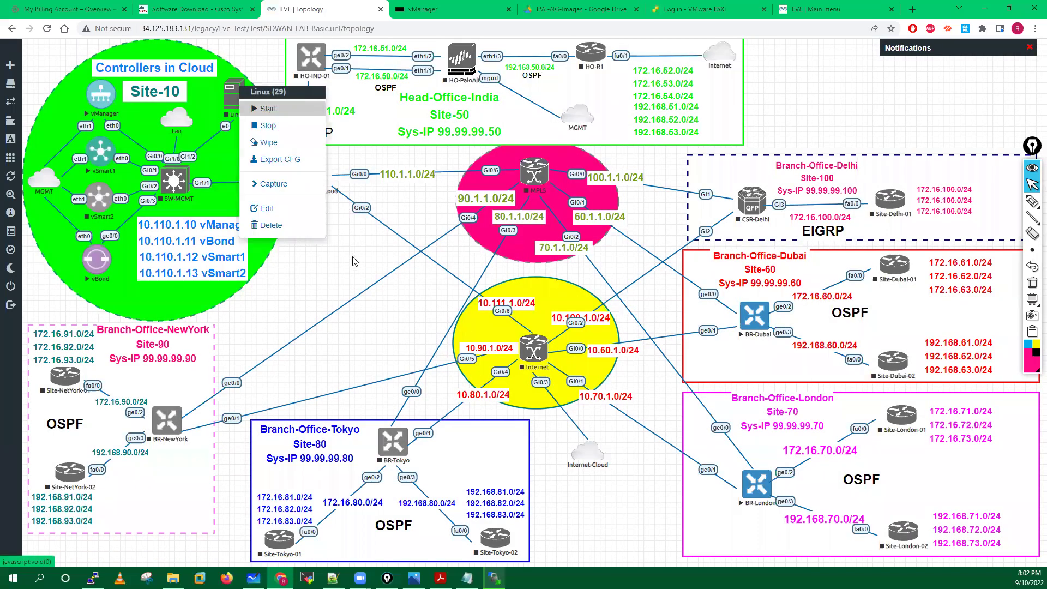
key(ctrl+Tab)
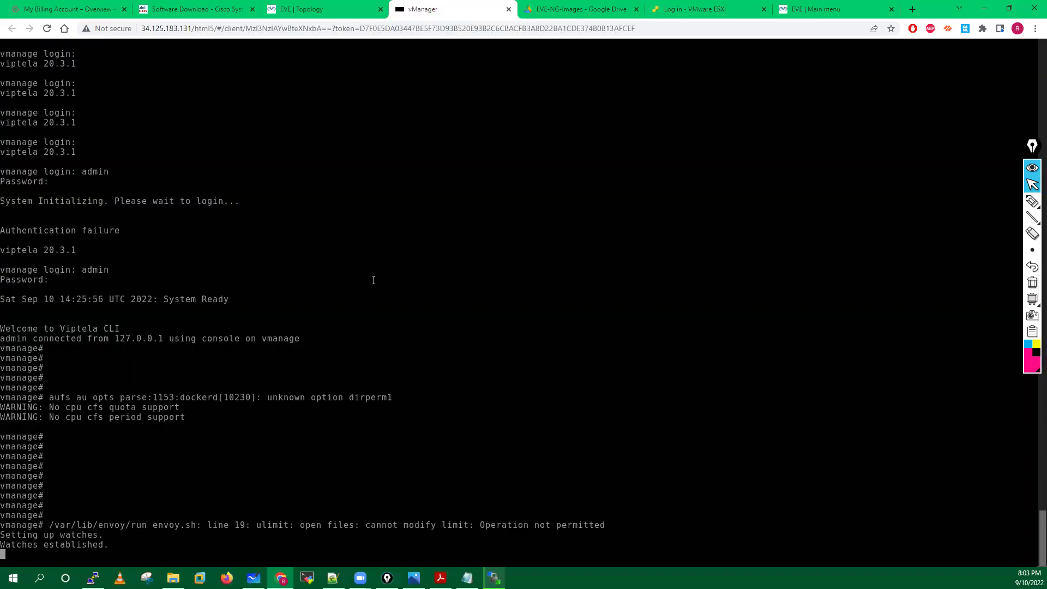
key(Return)
key(Return)
key(Return)
key(Return)
key(Return)
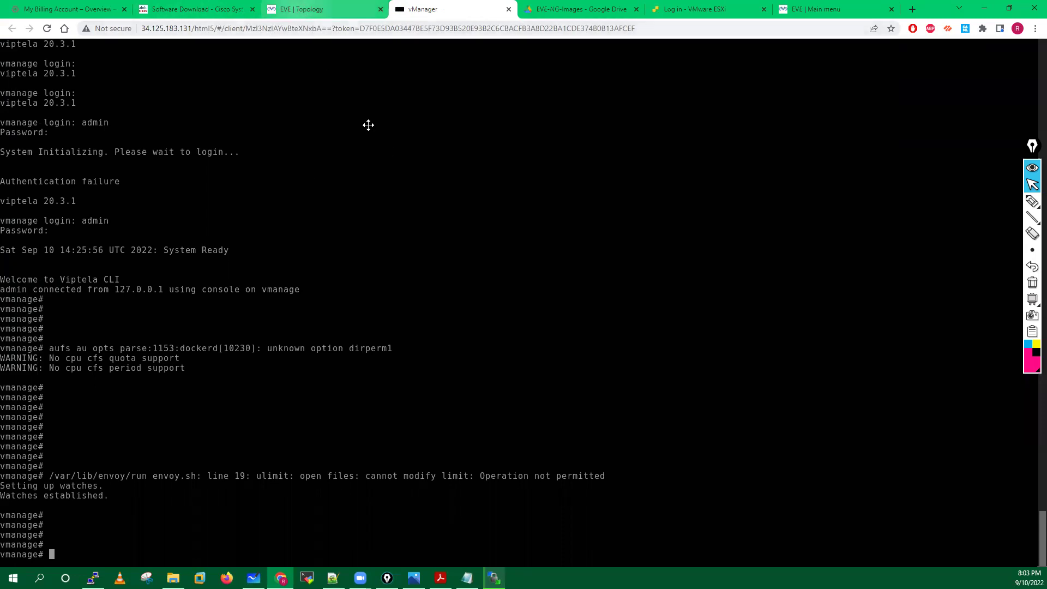
key(ctrl+shift+Tab)
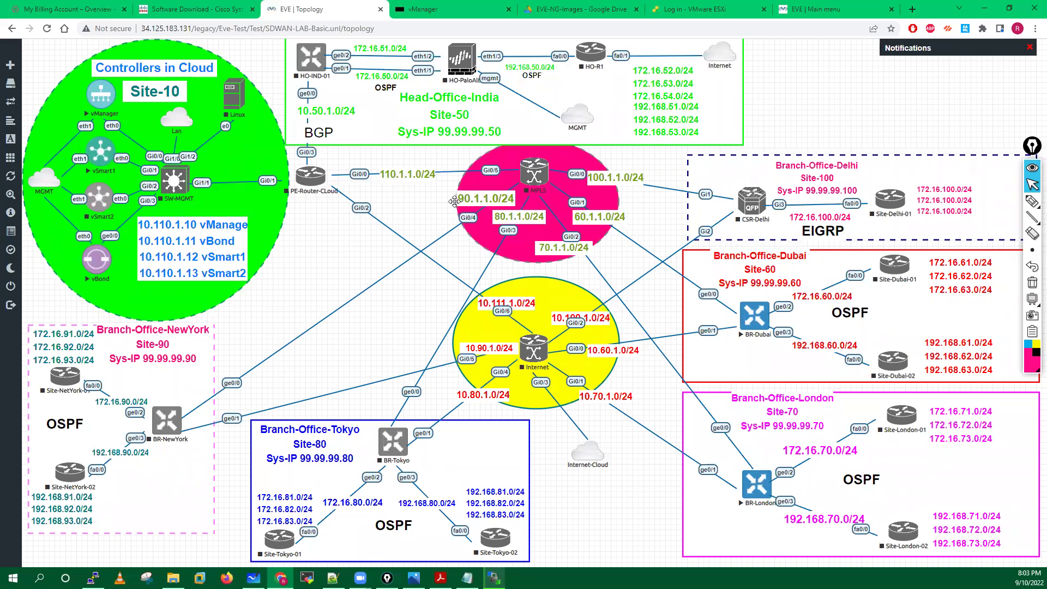
drag(461, 201, 461, 200)
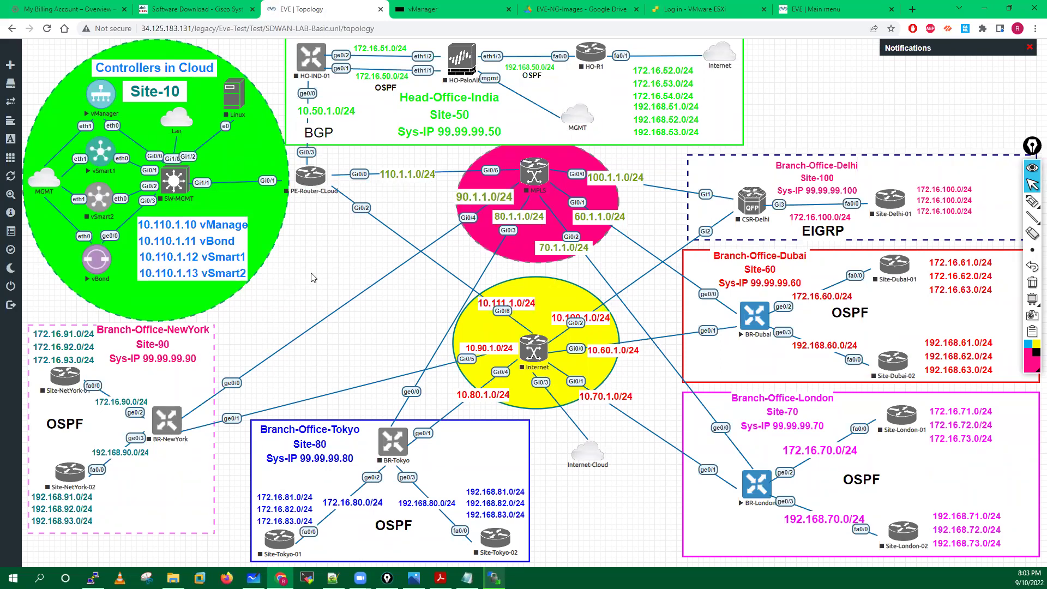
- Go to Compute Engine VM instances and look at the eve-ng instance's actions menu
click(71, 7)
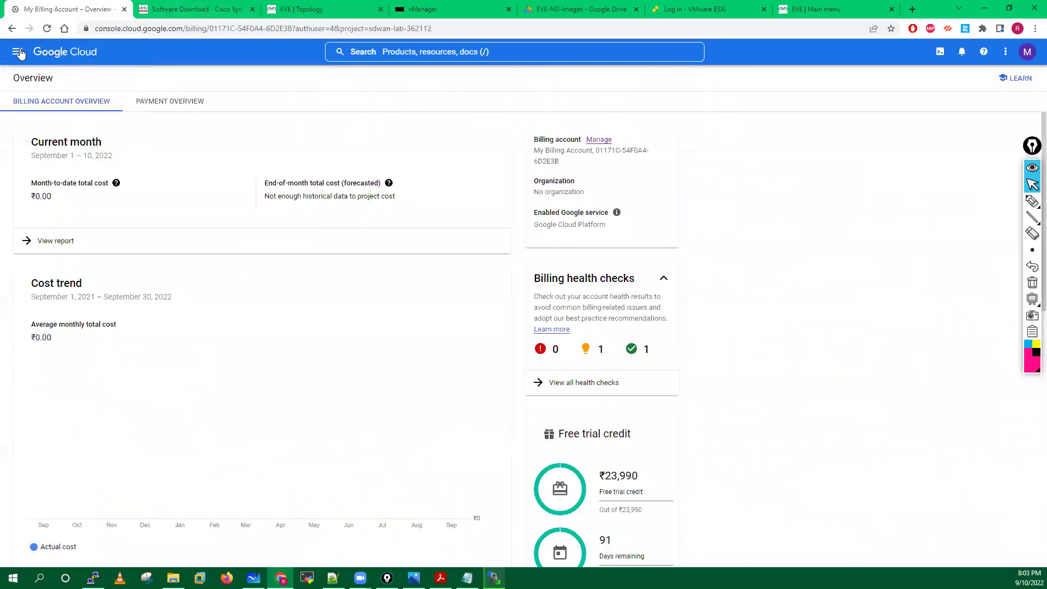
click(18, 51)
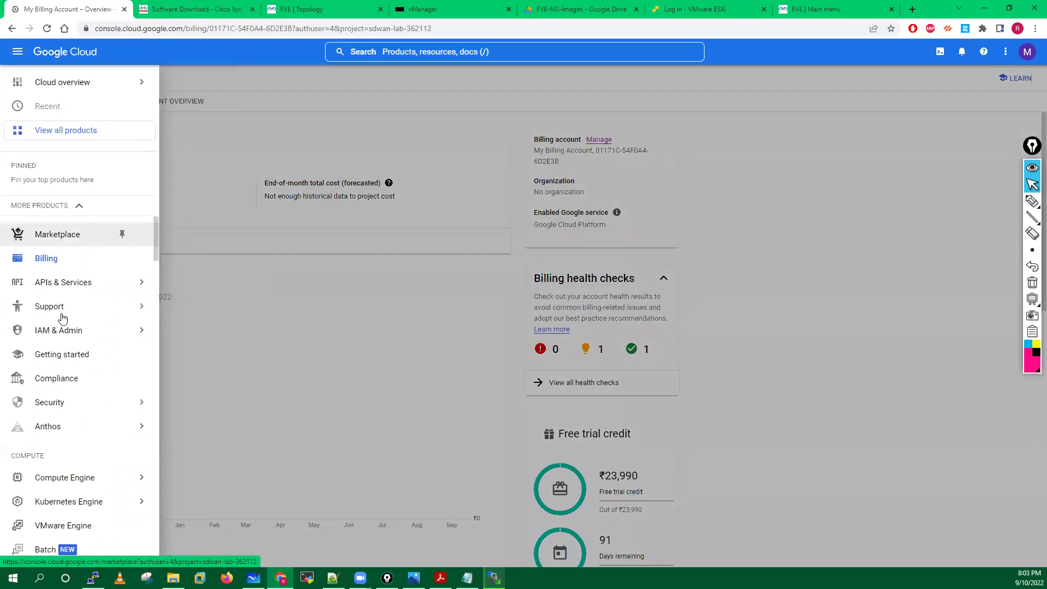
click(55, 479)
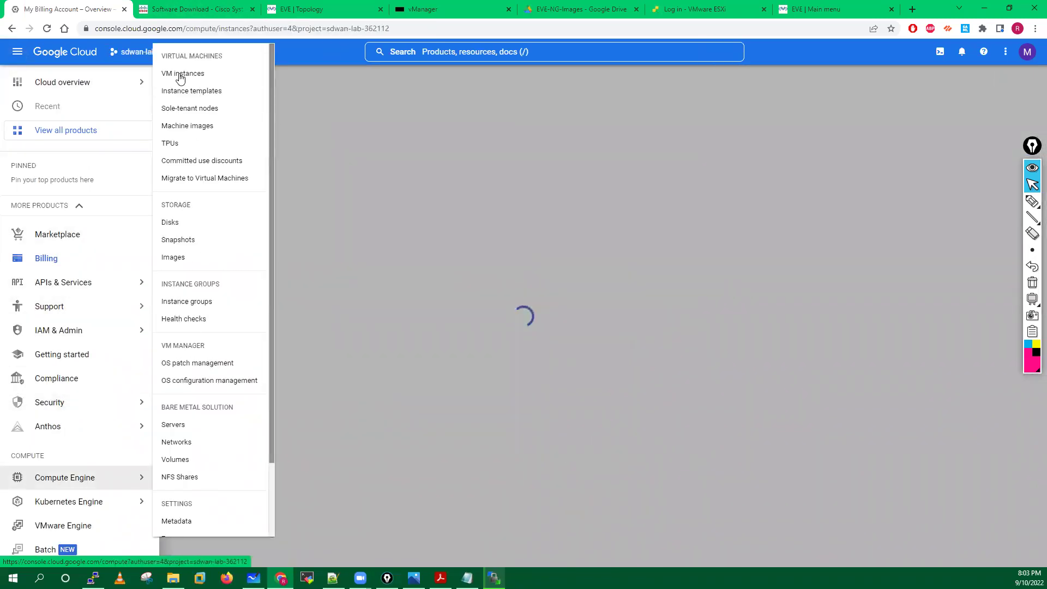
click(450, 290)
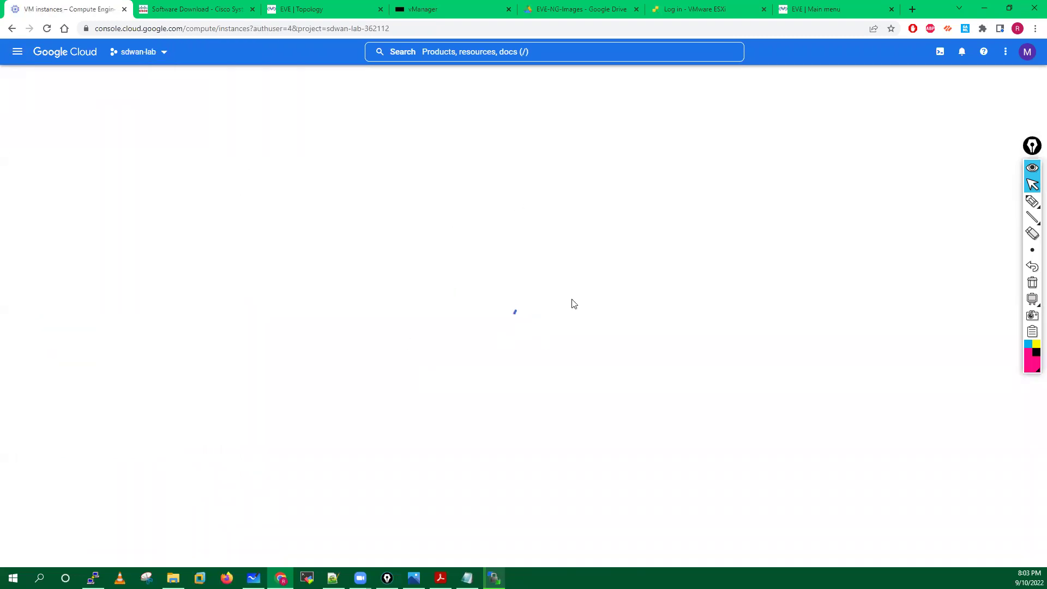
click(567, 218)
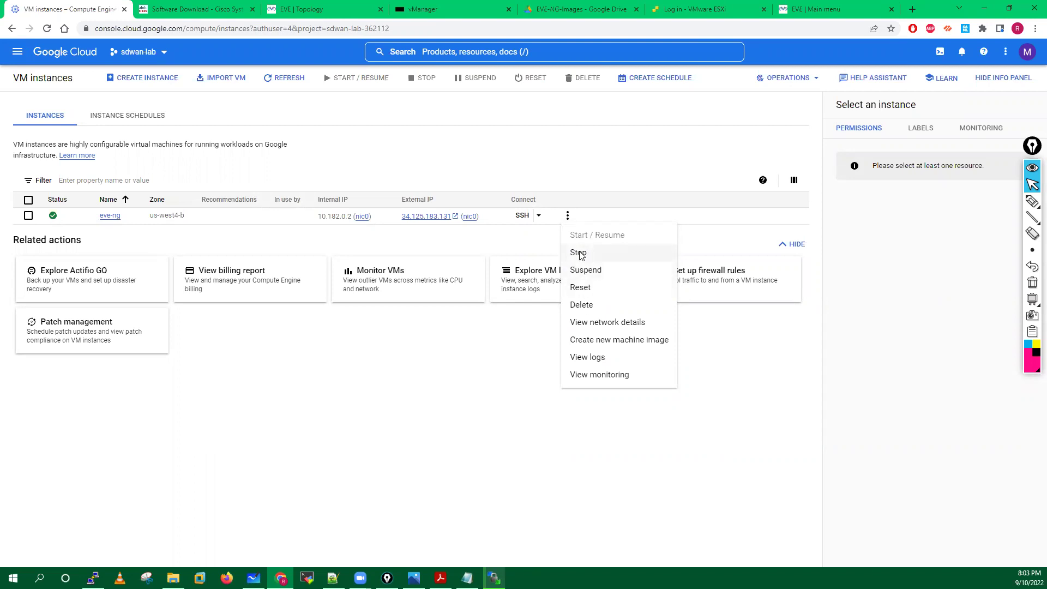
click(490, 223)
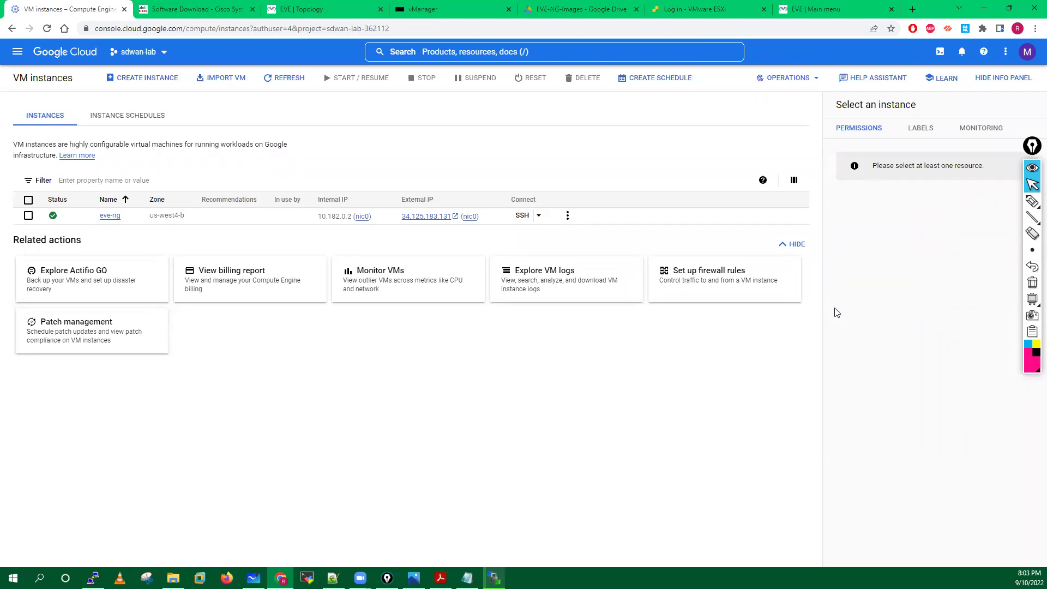
- Annotate the 0.24 USD per hour cost with a circled 9 and a 4-5 note
click(1031, 201)
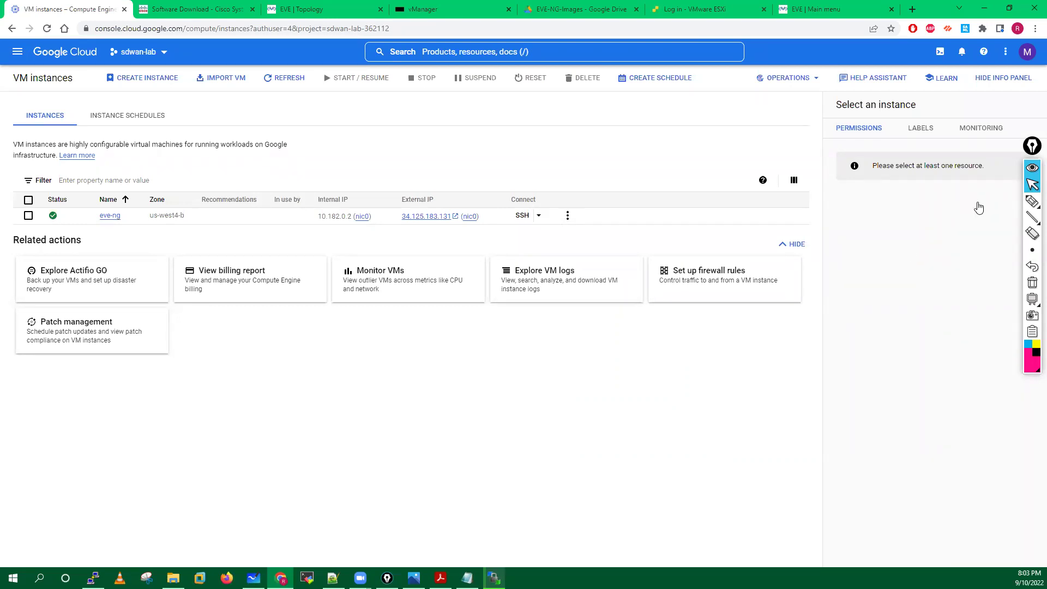
click(452, 374)
mouse_move(442, 366)
mouse_down()
mouse_move(463, 379)
mouse_move(492, 369)
mouse_move(434, 417)
mouse_move(450, 398)
mouse_move(456, 413)
mouse_move(470, 412)
mouse_up()
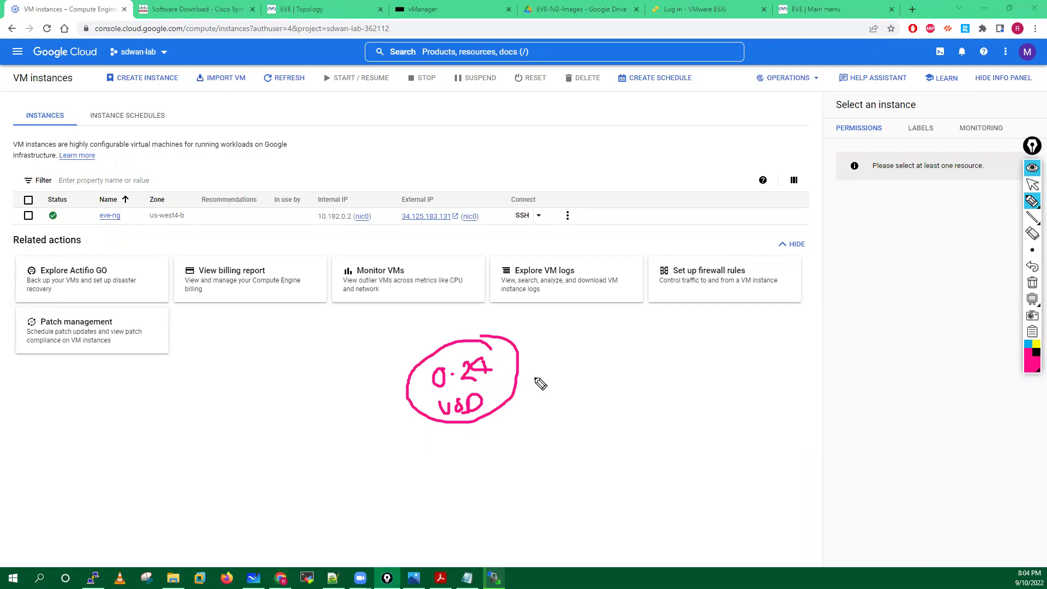
mouse_move(524, 405)
mouse_down()
mouse_move(538, 381)
mouse_move(519, 374)
mouse_up()
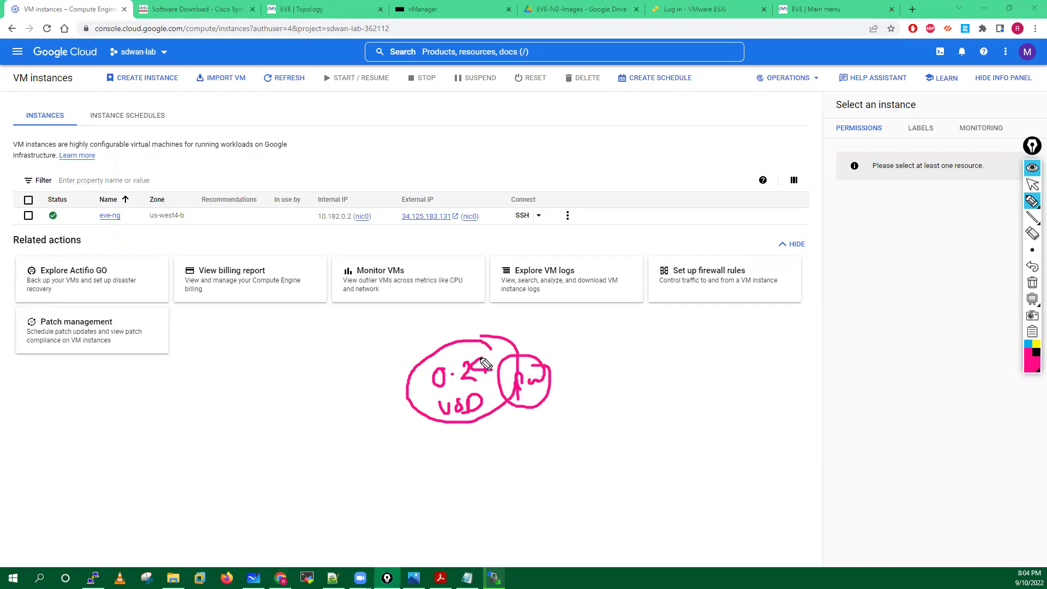
mouse_move(457, 366)
mouse_down()
mouse_move(473, 323)
mouse_move(503, 345)
mouse_up()
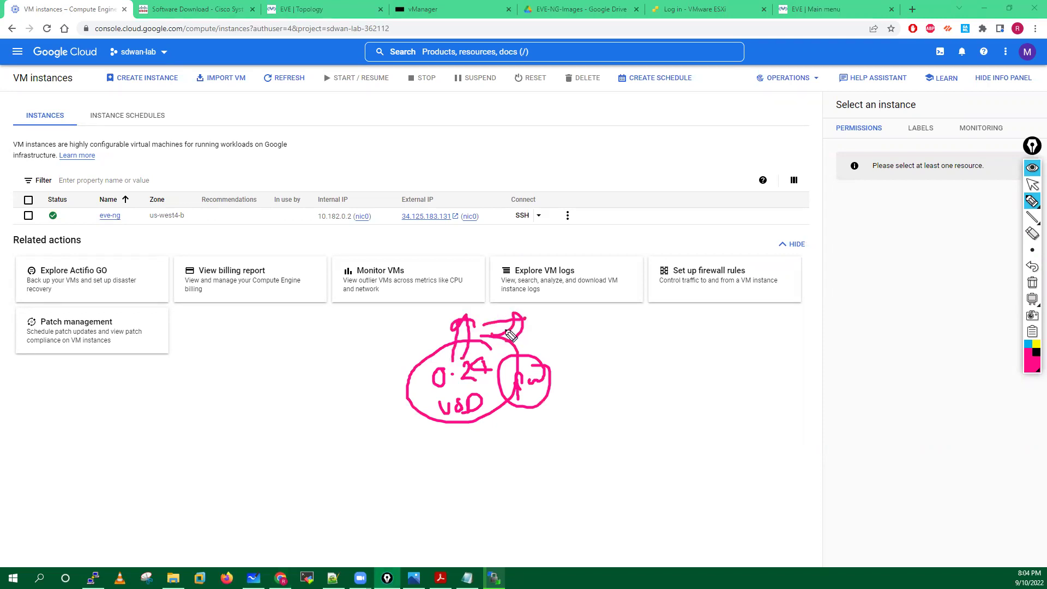
drag(644, 347, 642, 366)
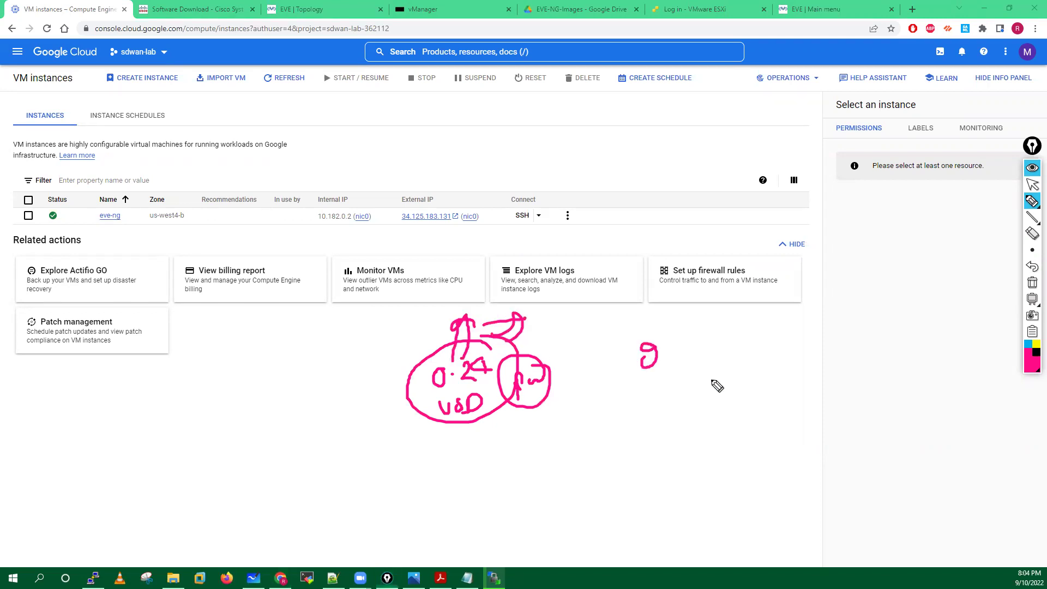
drag(681, 323, 672, 353)
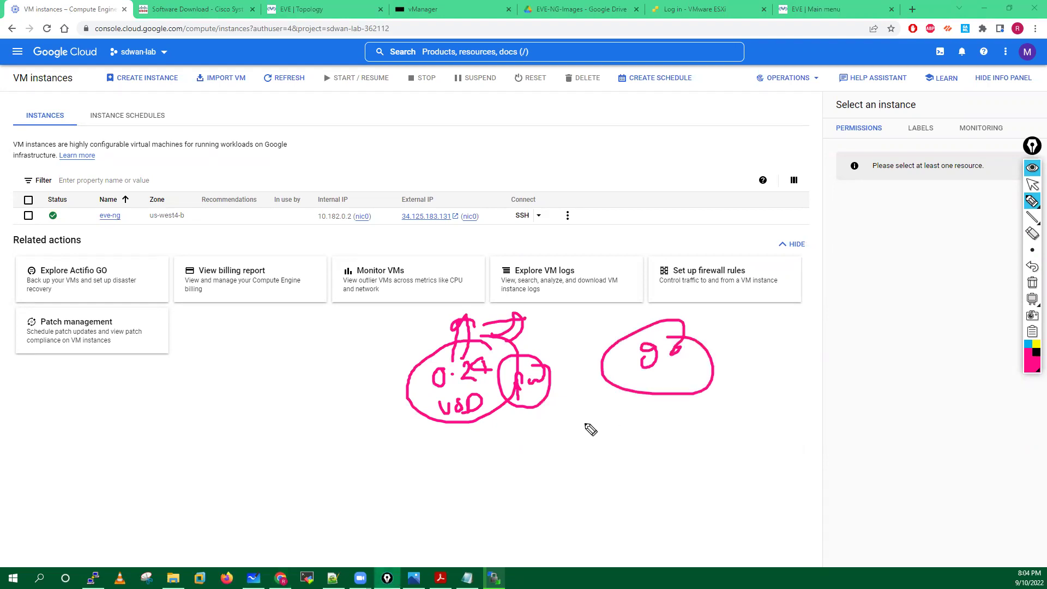
mouse_move(576, 442)
mouse_down()
mouse_move(576, 465)
mouse_move(593, 452)
mouse_up()
mouse_move(598, 450)
mouse_down()
mouse_move(616, 456)
mouse_move(632, 432)
mouse_up()
- Add circled 23500 and 4-0 figures to the cost notes, then clear the annotations
drag(751, 434, 764, 459)
mouse_move(768, 431)
mouse_down()
mouse_move(770, 455)
mouse_move(799, 452)
mouse_up()
drag(819, 435, 817, 446)
drag(825, 443, 847, 421)
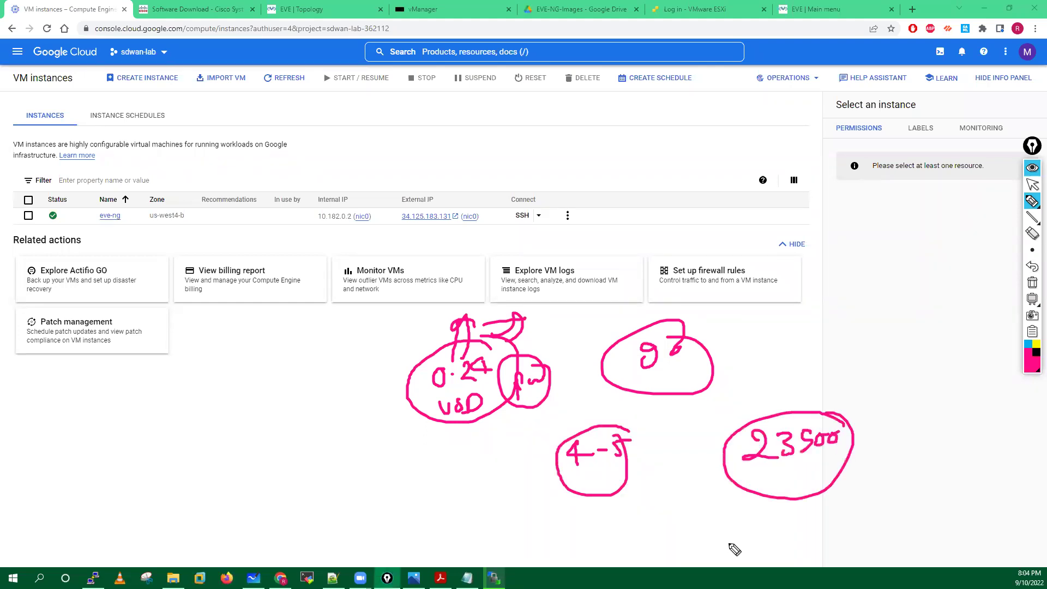
drag(772, 476, 721, 543)
mouse_move(773, 476)
mouse_down()
mouse_move(809, 488)
mouse_move(780, 541)
mouse_up()
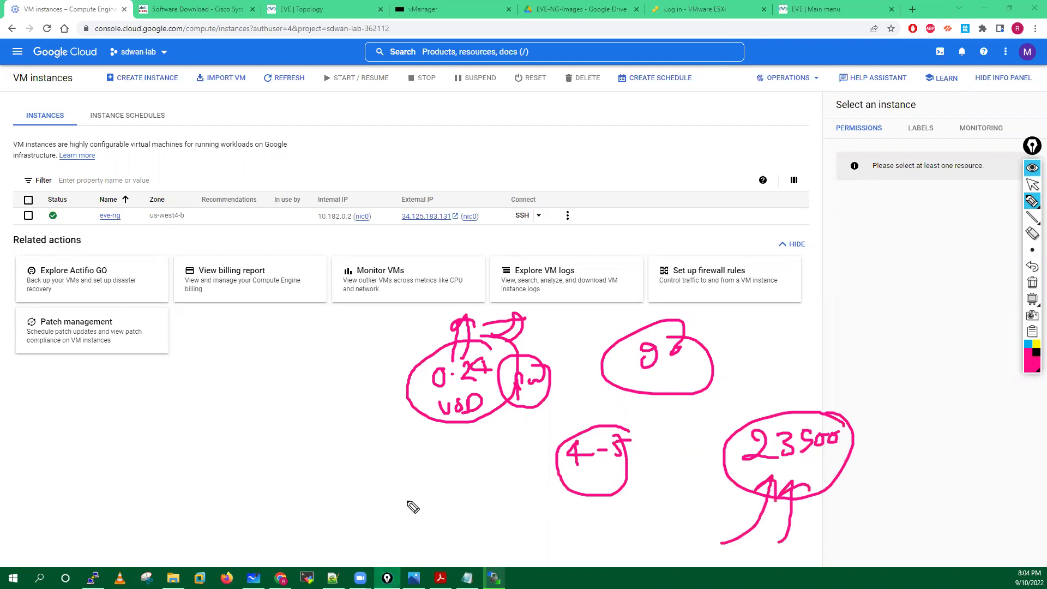
mouse_move(406, 490)
mouse_down()
mouse_move(407, 507)
mouse_move(419, 496)
mouse_up()
drag(429, 488, 432, 505)
mouse_move(438, 467)
mouse_down()
mouse_move(464, 499)
mouse_move(506, 500)
mouse_move(507, 514)
mouse_move(489, 523)
mouse_up()
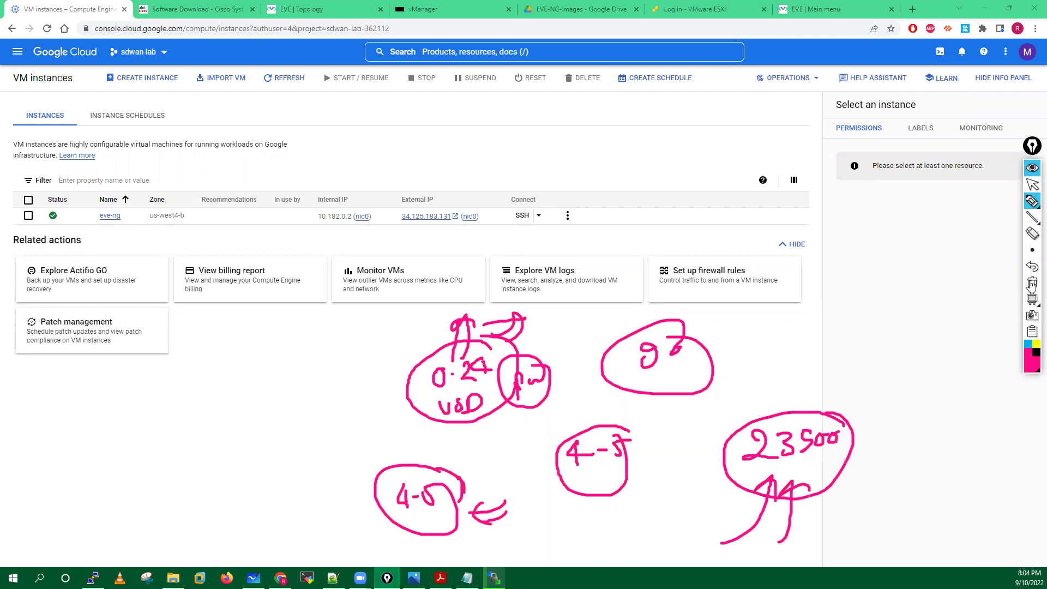
click(1033, 188)
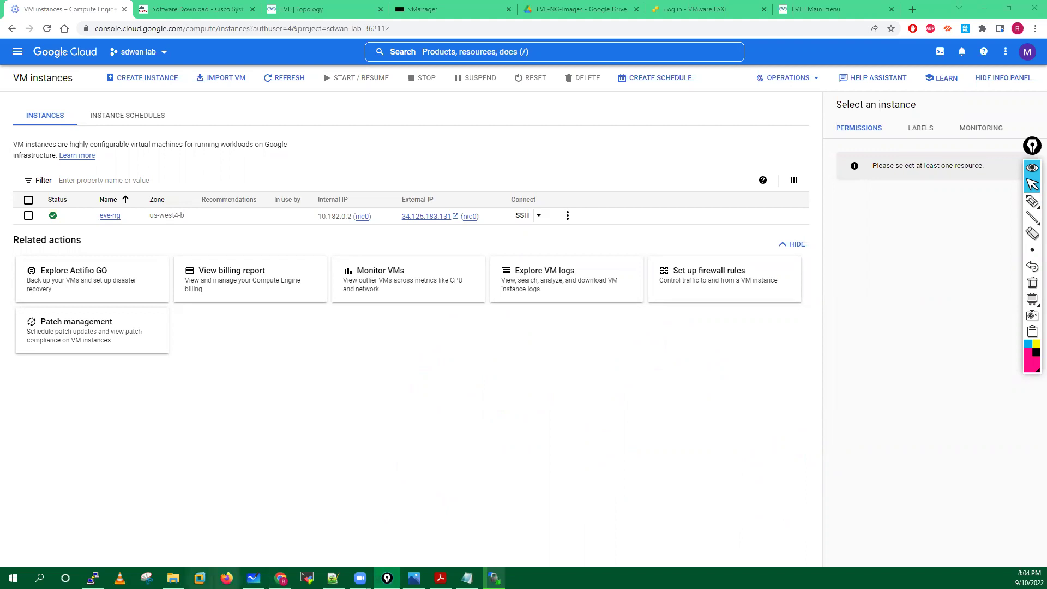
- Switch to Microsoft Whiteboard and scroll past the SDWAN Lab Setup in GCP agenda to blank canvas
key(alt+Tab)
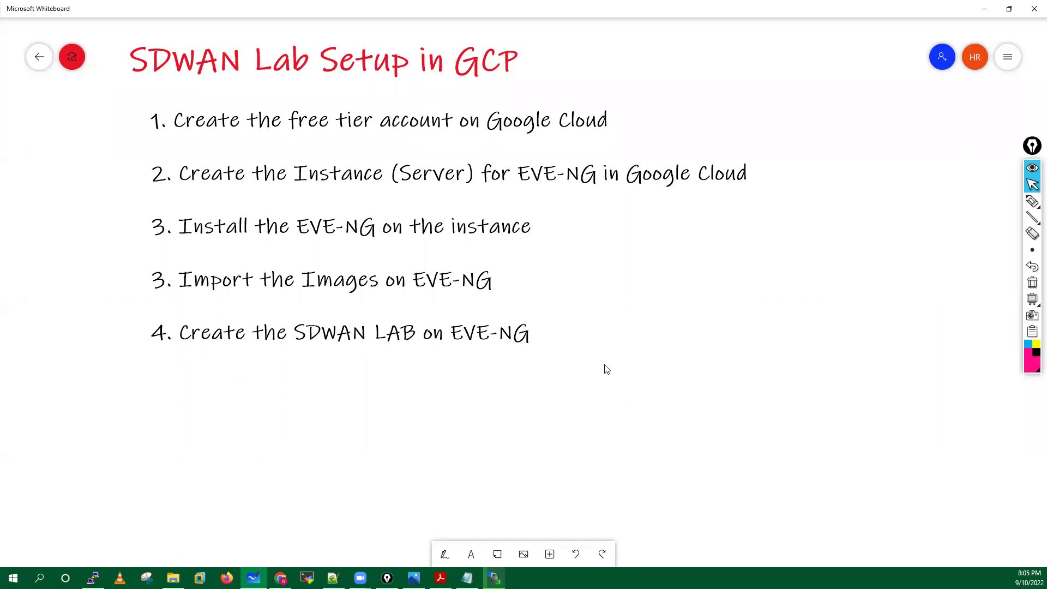
scroll(604, 369, down, 3)
scroll(663, 426, down, 3)
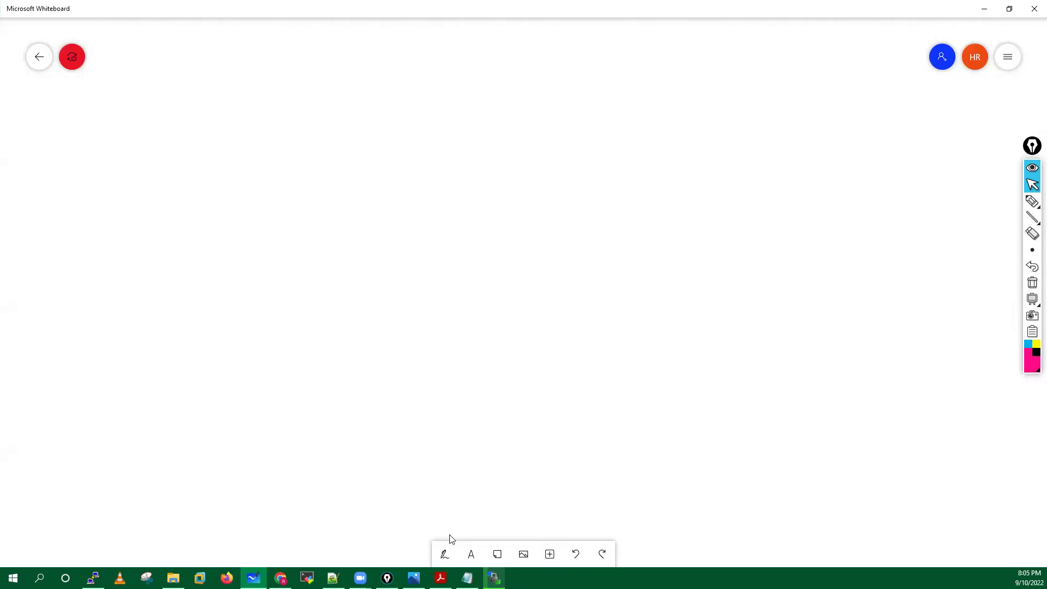
mouse_move(416, 562)
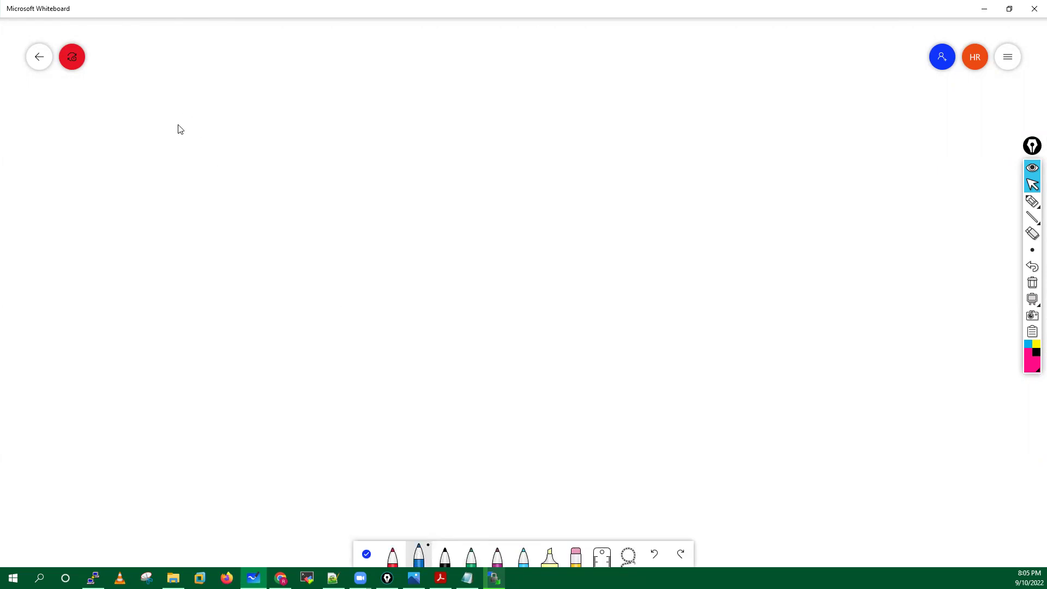
- Draw a large rectangle labelled GCP on the canvas
drag(184, 112, 186, 343)
mouse_move(184, 112)
mouse_down()
mouse_move(766, 104)
mouse_move(824, 234)
mouse_move(810, 460)
mouse_up()
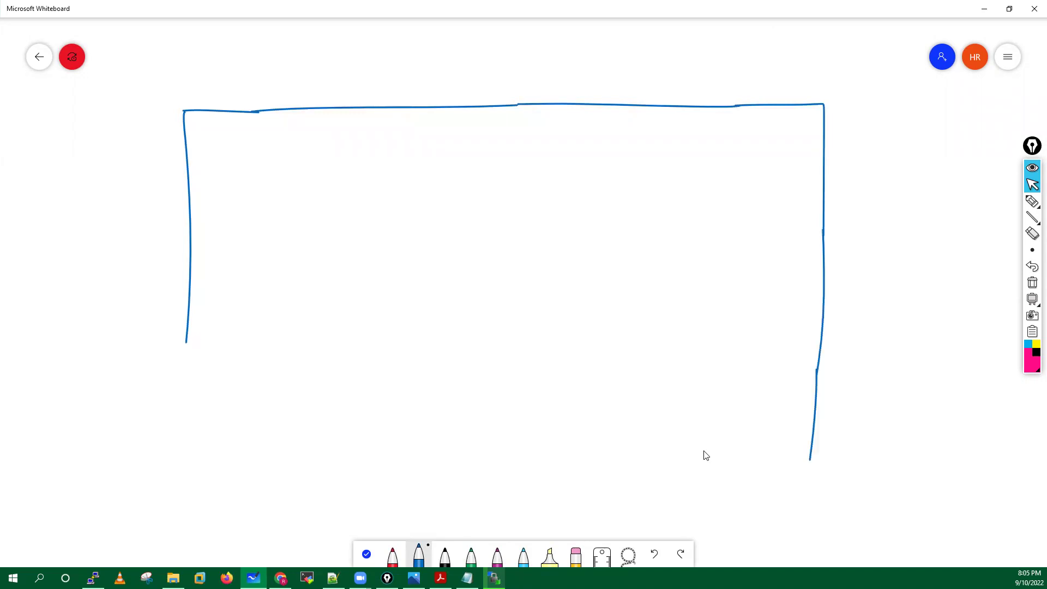
drag(186, 341, 190, 478)
mouse_move(511, 514)
mouse_down()
mouse_move(790, 486)
mouse_move(818, 461)
mouse_move(811, 453)
mouse_up()
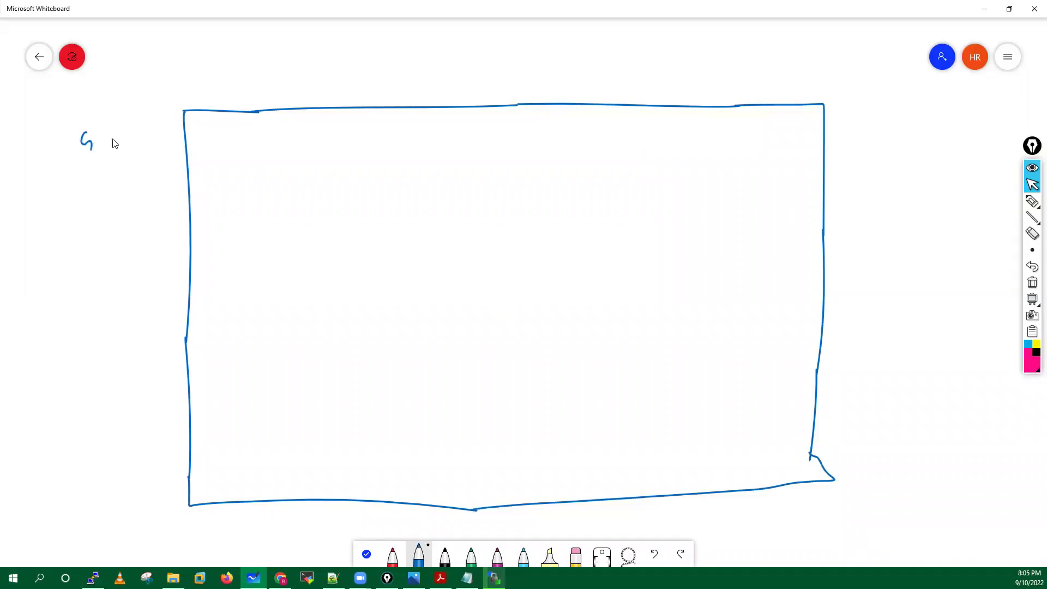
drag(107, 134, 107, 147)
drag(113, 151, 114, 140)
- Draw a small FW box inside the GCP box with a Router box below it
mouse_move(276, 126)
mouse_down()
mouse_move(276, 155)
mouse_move(376, 162)
mouse_up()
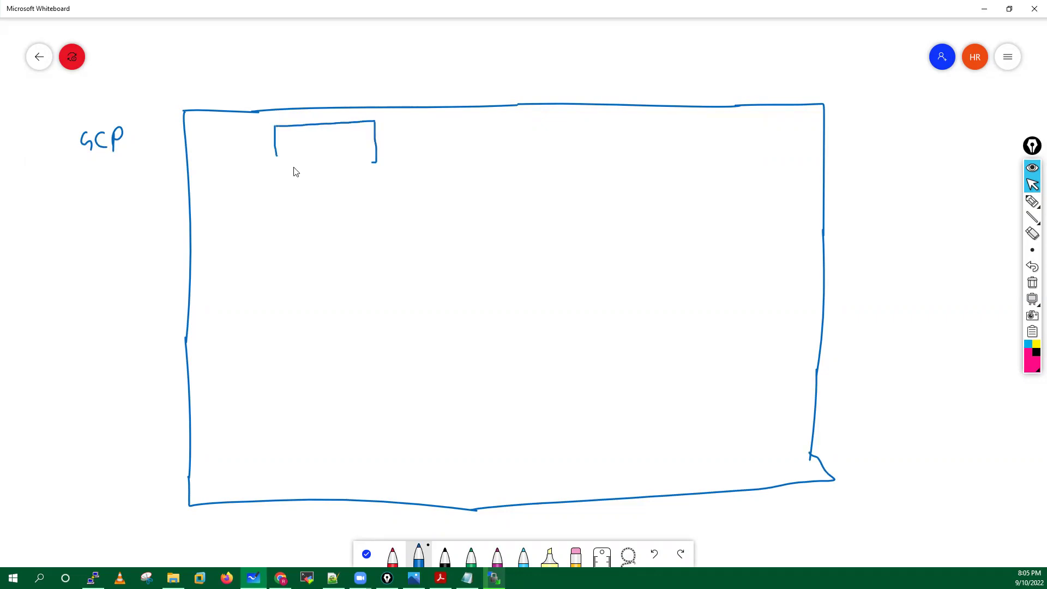
drag(277, 157, 376, 162)
drag(310, 140, 302, 156)
drag(313, 144, 329, 137)
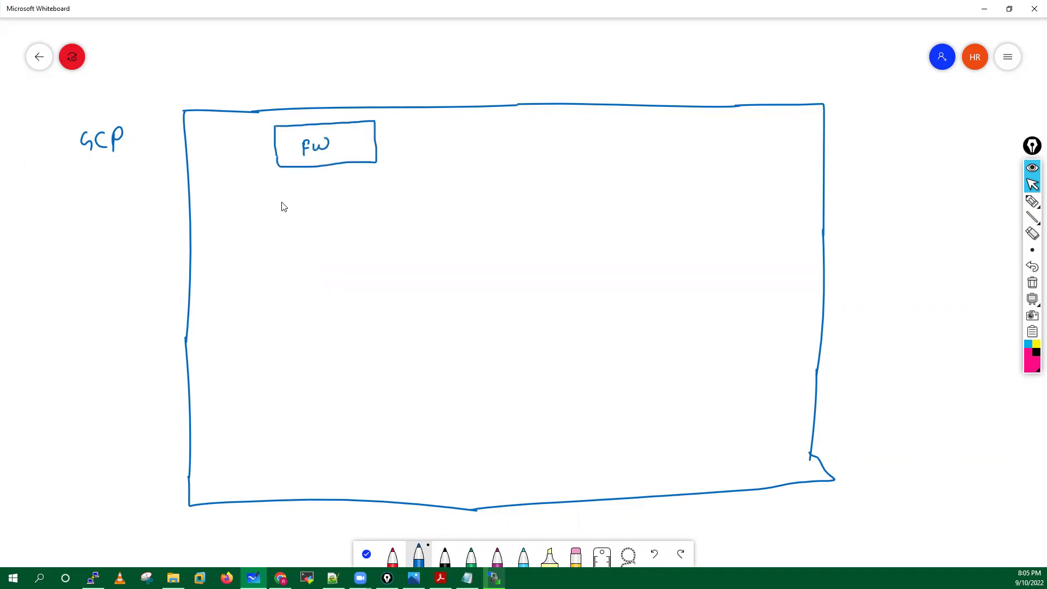
drag(282, 202, 283, 238)
drag(282, 202, 359, 243)
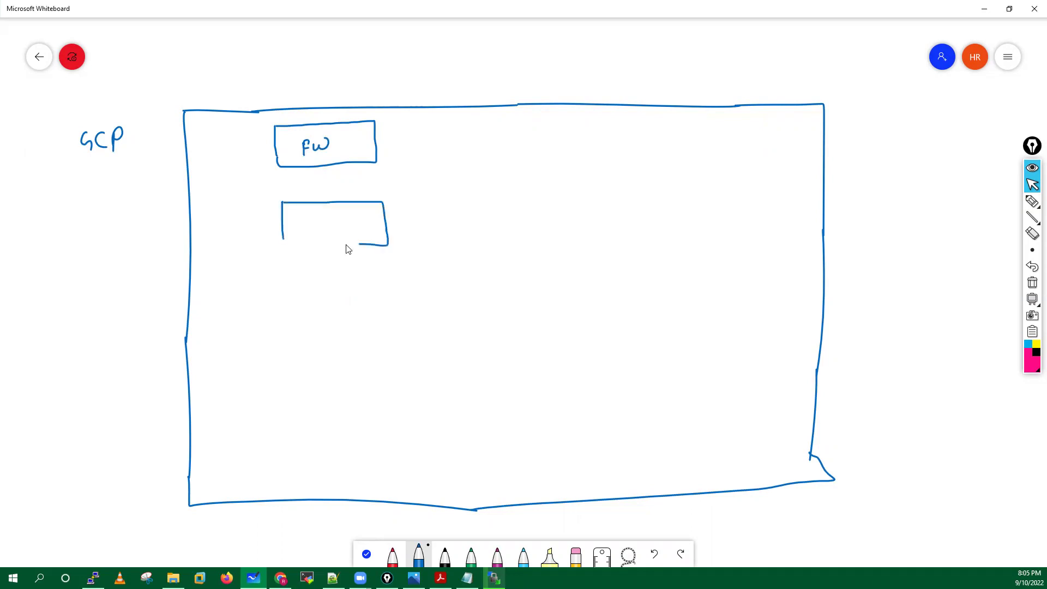
drag(283, 236, 359, 245)
drag(301, 219, 308, 230)
drag(318, 221, 335, 229)
drag(338, 216, 341, 229)
drag(342, 225, 346, 228)
drag(347, 221, 352, 218)
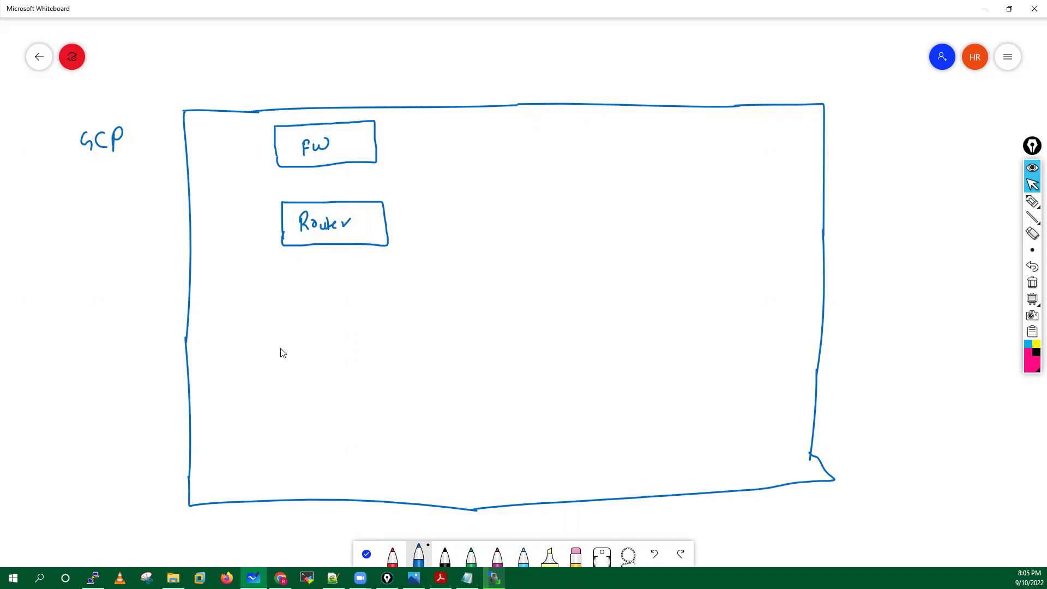
- Draw a wide box in the lower GCP area labelled Hypervisor
drag(281, 445, 282, 352)
drag(505, 350, 510, 348)
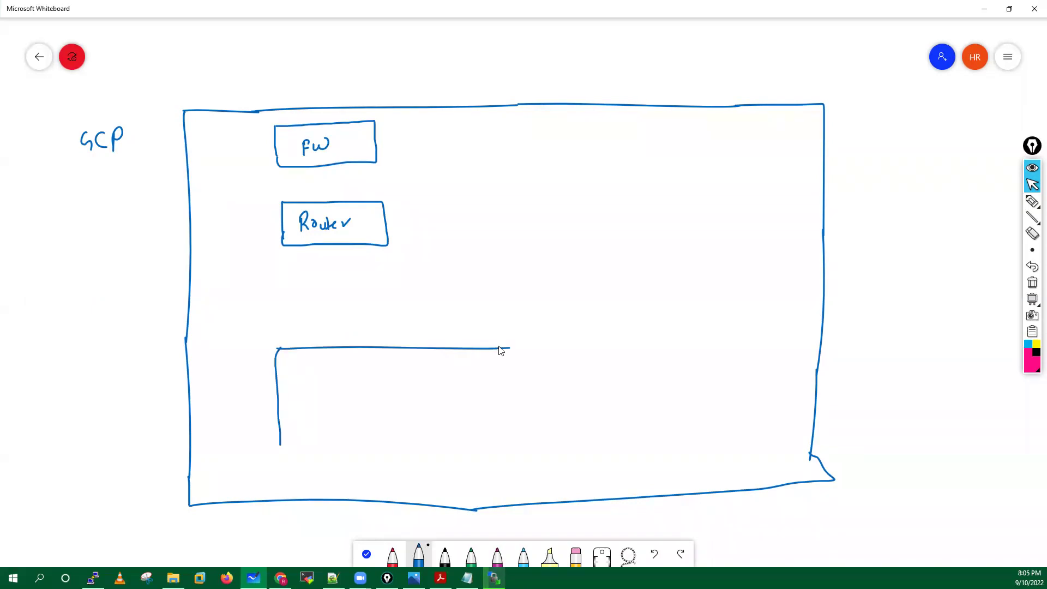
drag(700, 349, 700, 431)
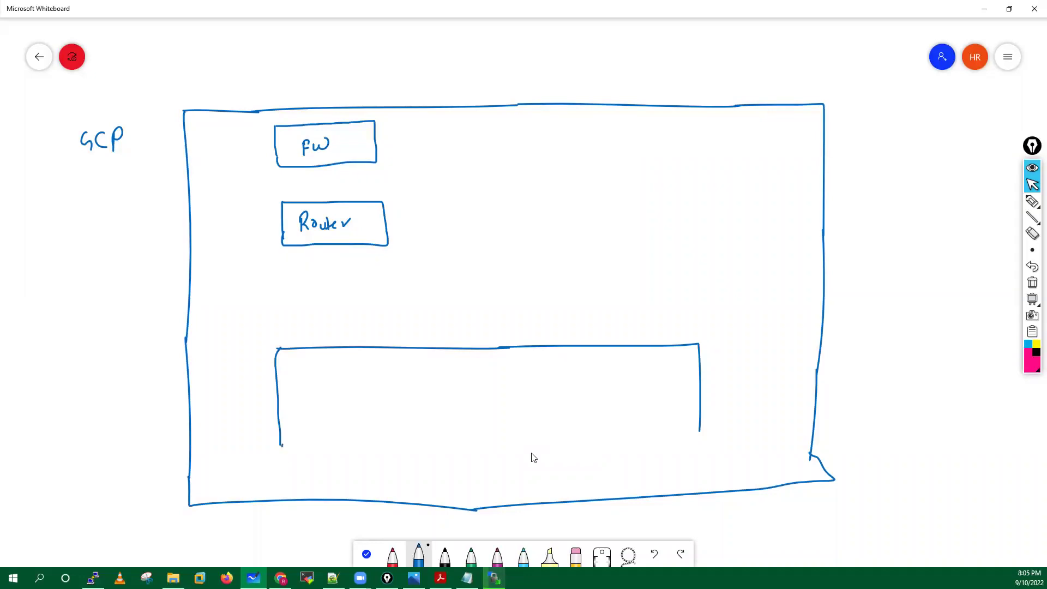
drag(281, 446, 515, 457)
mouse_move(726, 369)
mouse_down()
mouse_move(726, 384)
mouse_move(738, 383)
mouse_up()
drag(727, 376, 737, 376)
drag(743, 374, 745, 398)
mouse_move(753, 375)
mouse_down()
mouse_move(753, 389)
mouse_move(783, 374)
mouse_up()
drag(734, 408, 742, 409)
drag(748, 411, 755, 421)
drag(758, 411, 765, 418)
drag(769, 412, 776, 409)
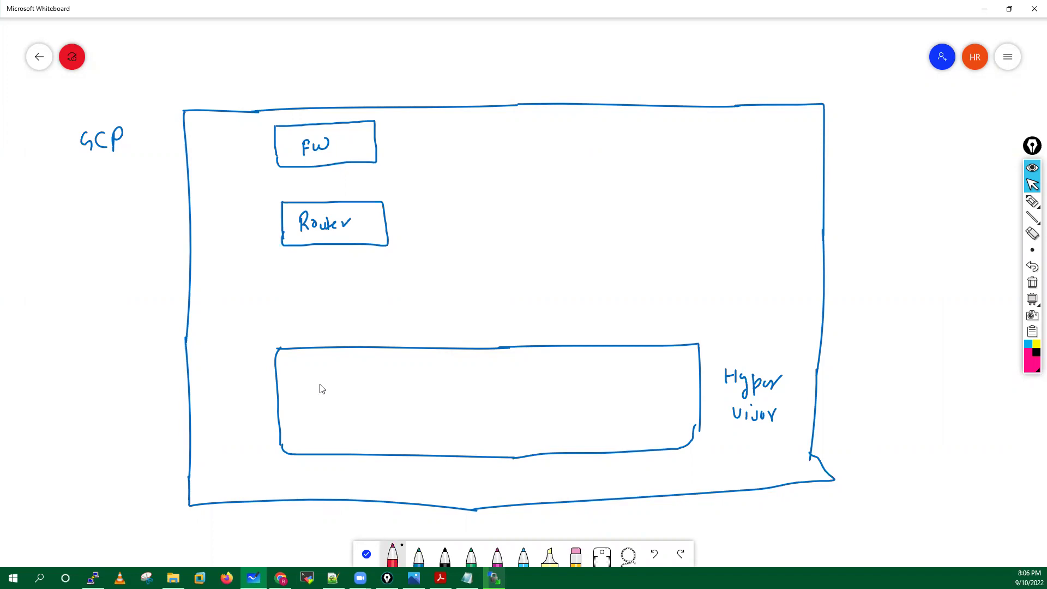
- Draw a red EVE VM box inside the Hypervisor and link the Router down to it
drag(307, 367, 309, 442)
mouse_move(410, 368)
mouse_down()
mouse_move(467, 366)
mouse_move(472, 432)
mouse_up()
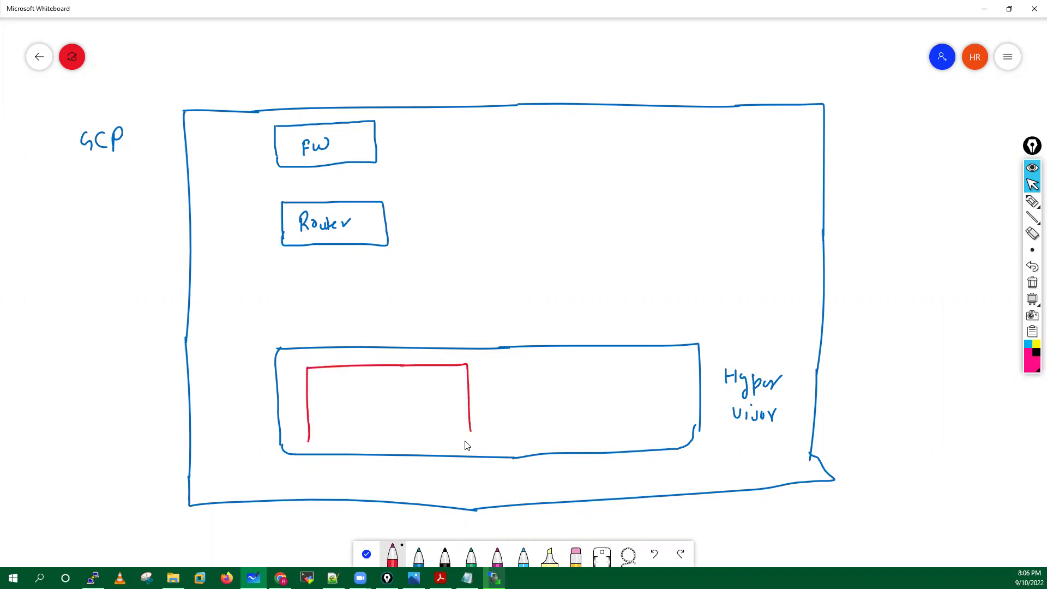
drag(304, 439, 475, 439)
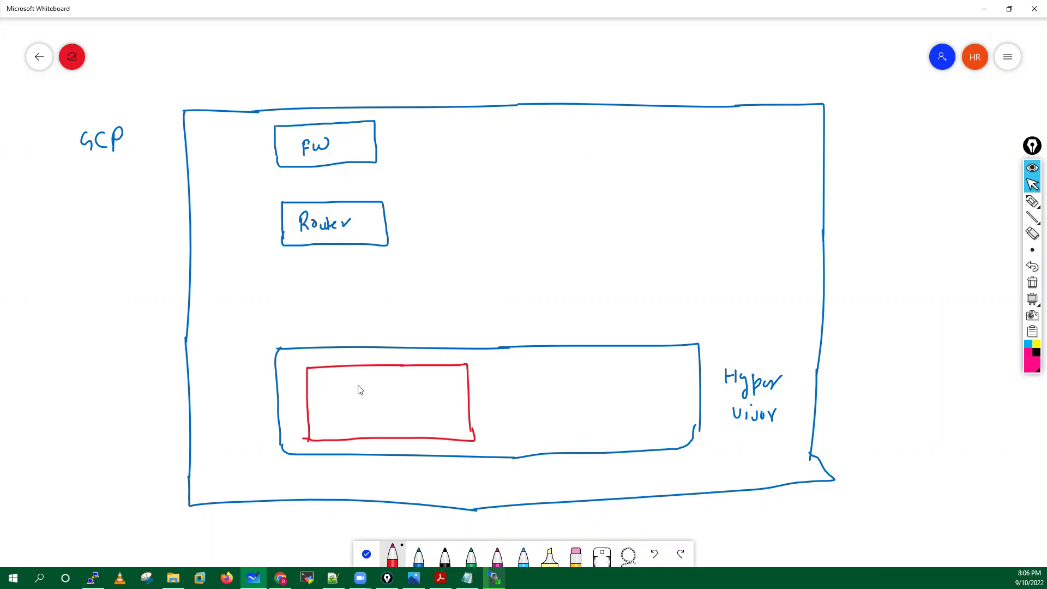
mouse_move(355, 384)
mouse_down()
mouse_move(389, 391)
mouse_move(349, 423)
mouse_move(367, 420)
mouse_up()
mouse_move(371, 405)
mouse_down()
mouse_move(384, 419)
mouse_move(393, 405)
mouse_up()
mouse_move(391, 413)
mouse_down()
mouse_move(411, 403)
mouse_move(427, 421)
mouse_up()
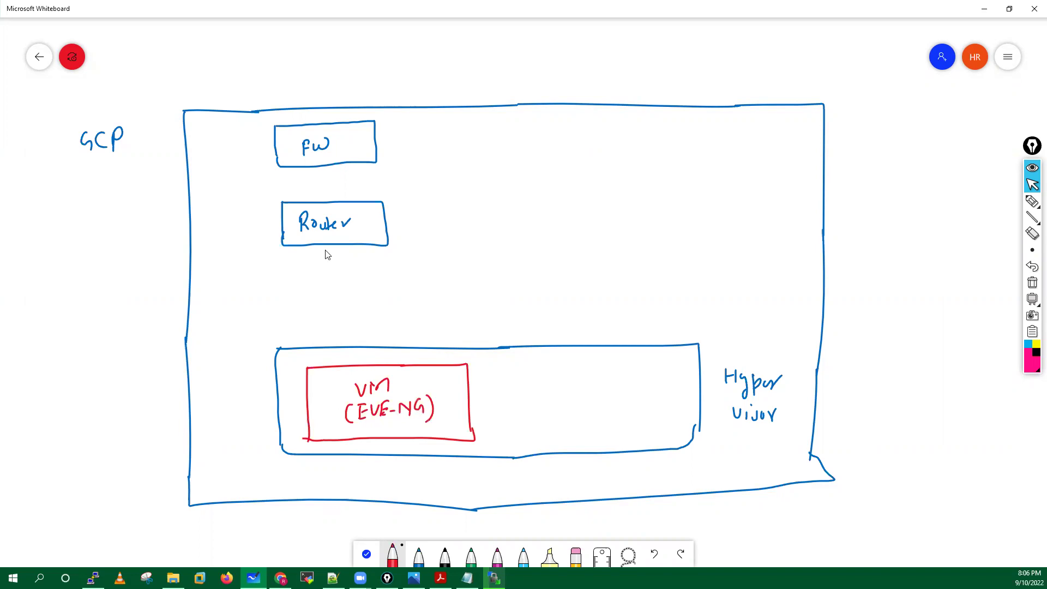
drag(323, 246, 327, 363)
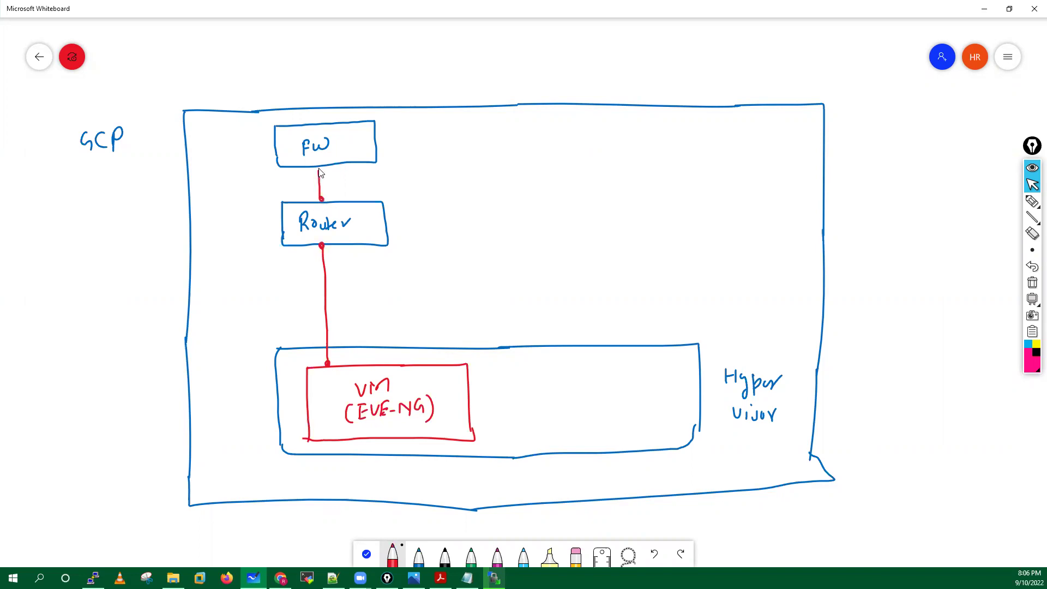
- Link FW to a circled router R1 labelled INET-GW, then R1 to an Internet cloud
mouse_move(375, 137)
mouse_down()
mouse_move(428, 107)
mouse_move(425, 91)
mouse_up()
mouse_move(462, 136)
mouse_down()
mouse_move(441, 82)
mouse_move(461, 116)
mouse_up()
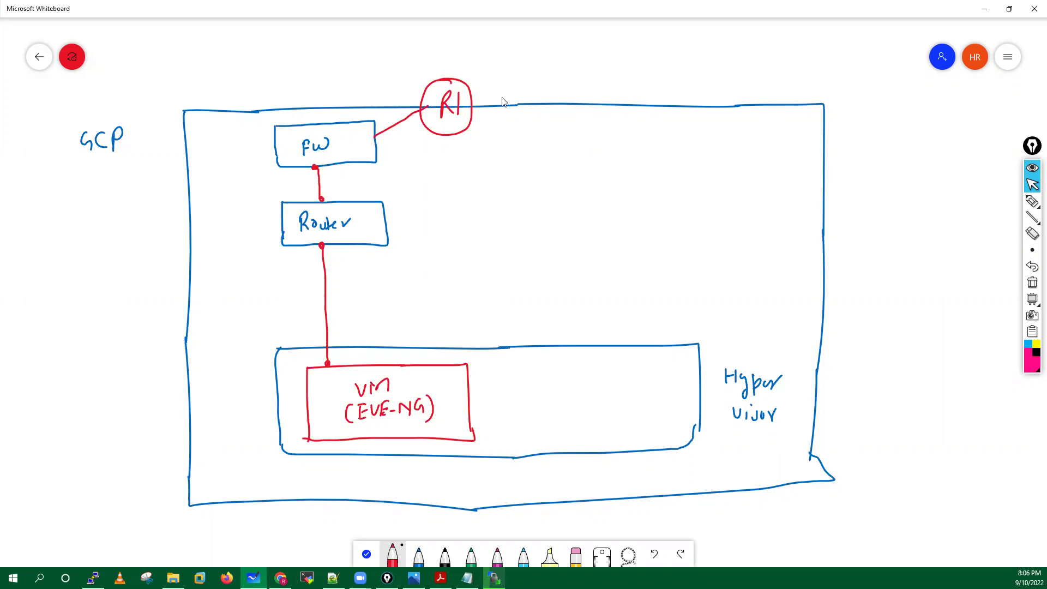
drag(503, 84, 503, 101)
drag(498, 85, 508, 84)
drag(497, 101, 524, 81)
drag(528, 85, 535, 98)
drag(528, 90, 533, 91)
drag(538, 83, 550, 84)
mouse_move(544, 83)
mouse_down()
mouse_move(544, 98)
mouse_move(578, 89)
mouse_up()
drag(583, 81, 598, 80)
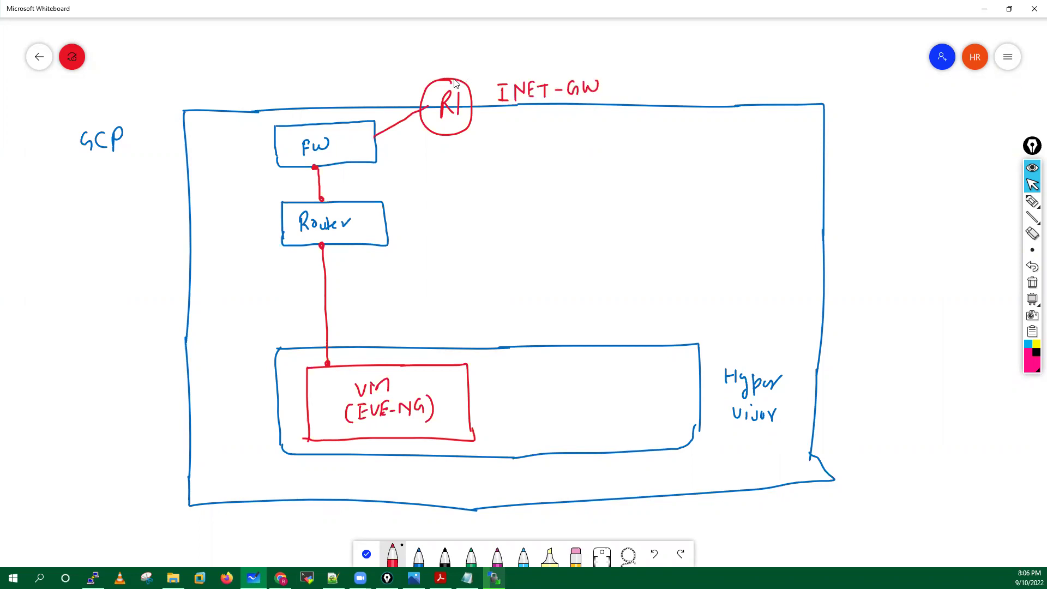
mouse_move(454, 79)
mouse_down()
mouse_move(543, 47)
mouse_move(567, 65)
mouse_move(578, 26)
mouse_move(630, 54)
mouse_up()
drag(644, 48, 667, 55)
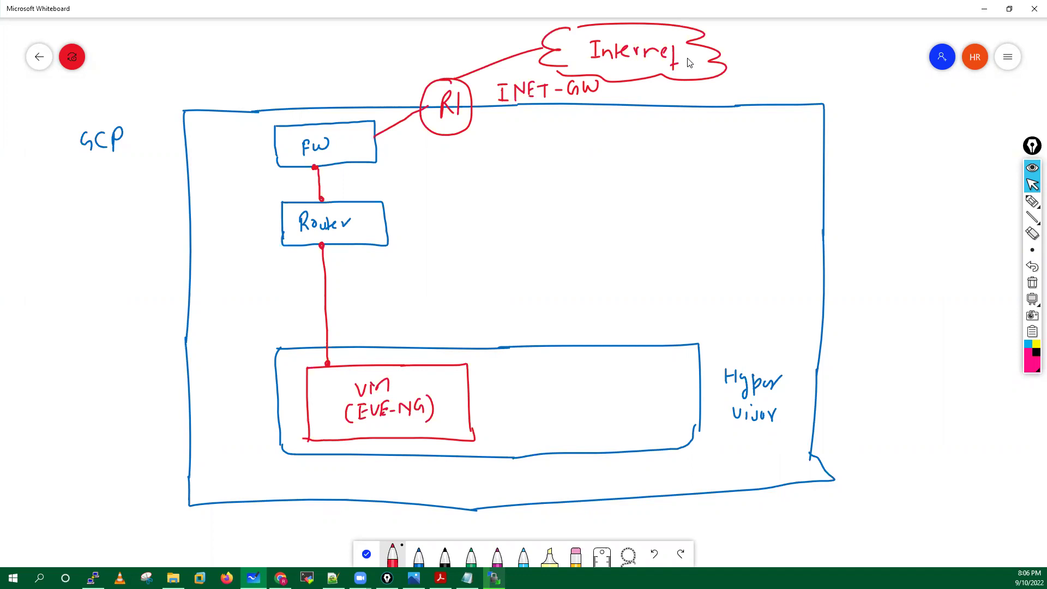
click(1032, 201)
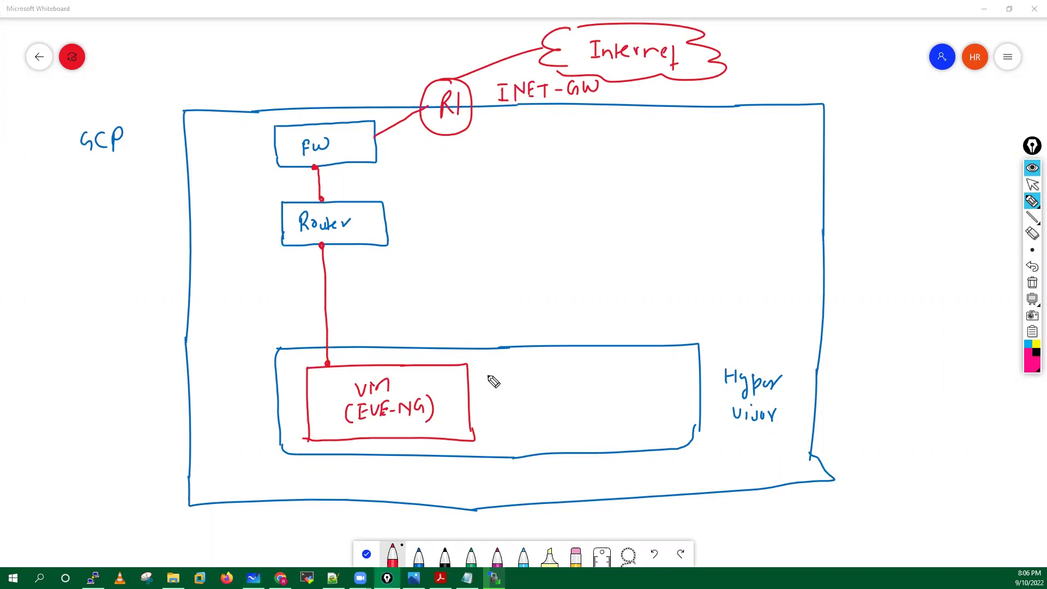
drag(470, 376, 525, 389)
mouse_move(524, 369)
mouse_down()
mouse_move(525, 379)
mouse_move(545, 375)
mouse_up()
click(554, 371)
mouse_move(554, 378)
mouse_down()
mouse_move(555, 389)
mouse_move(572, 388)
mouse_up()
drag(576, 378, 585, 390)
drag(586, 382, 611, 392)
drag(618, 371, 617, 393)
drag(619, 372, 620, 381)
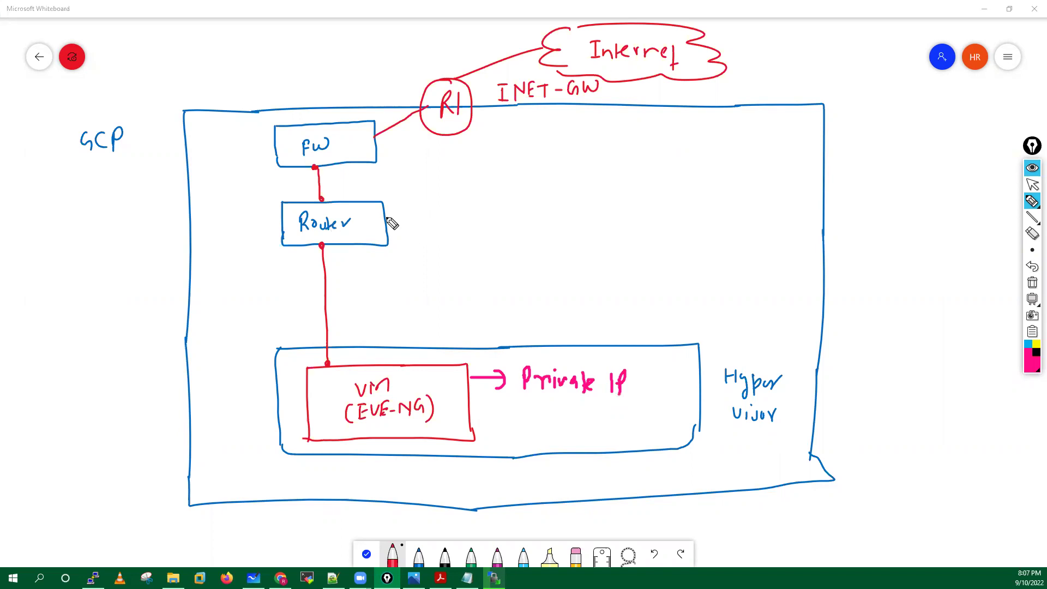
mouse_move(419, 216)
mouse_down()
mouse_move(386, 218)
mouse_move(458, 219)
mouse_move(460, 209)
mouse_move(481, 229)
mouse_up()
drag(479, 211, 499, 211)
mouse_move(489, 211)
mouse_down()
mouse_move(490, 232)
mouse_move(512, 240)
mouse_up()
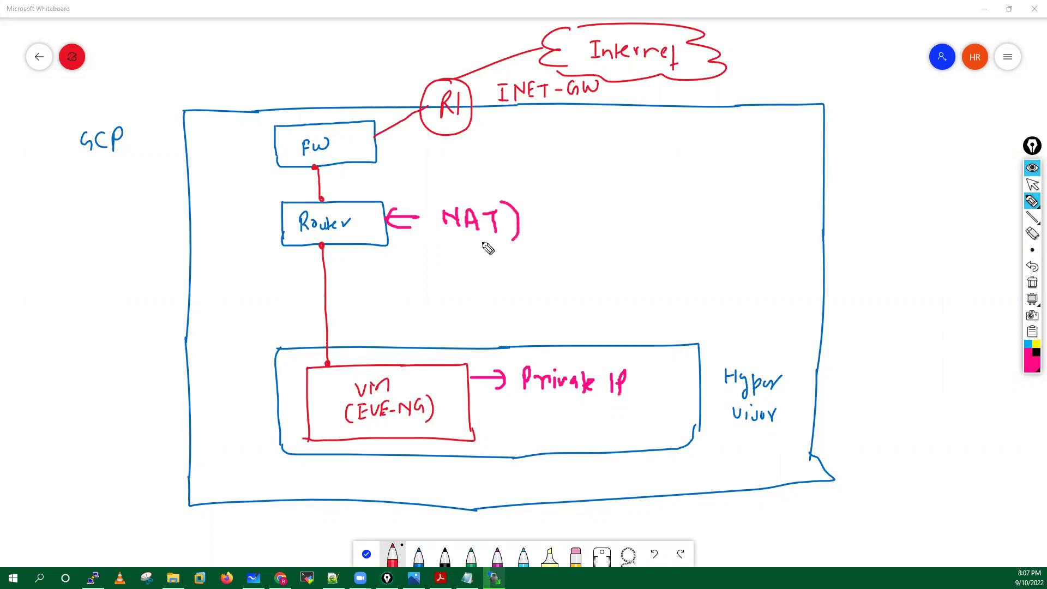
drag(457, 203, 460, 250)
drag(553, 209, 543, 229)
drag(564, 207, 604, 232)
drag(612, 222, 613, 232)
drag(578, 217, 597, 216)
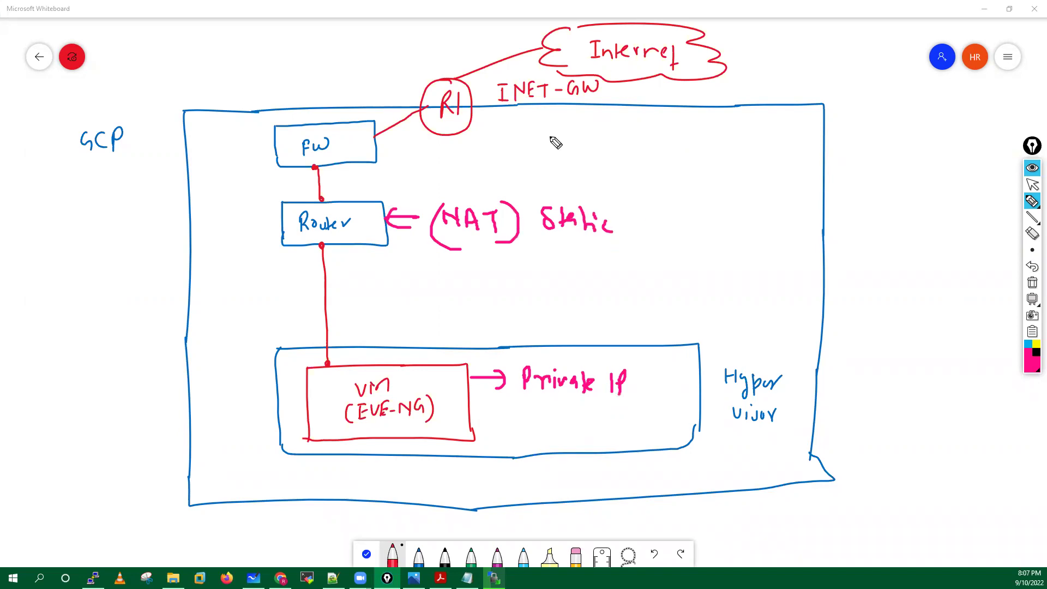
drag(540, 138, 571, 143)
drag(566, 131, 567, 146)
mouse_move(583, 130)
mouse_down()
mouse_move(582, 145)
mouse_move(594, 144)
mouse_up()
drag(599, 127, 600, 147)
drag(597, 137, 618, 136)
mouse_move(616, 126)
mouse_down()
mouse_move(617, 148)
mouse_move(627, 140)
mouse_up()
mouse_move(644, 122)
mouse_down()
mouse_move(645, 148)
mouse_move(674, 143)
mouse_up()
drag(669, 129, 671, 158)
drag(677, 147, 687, 133)
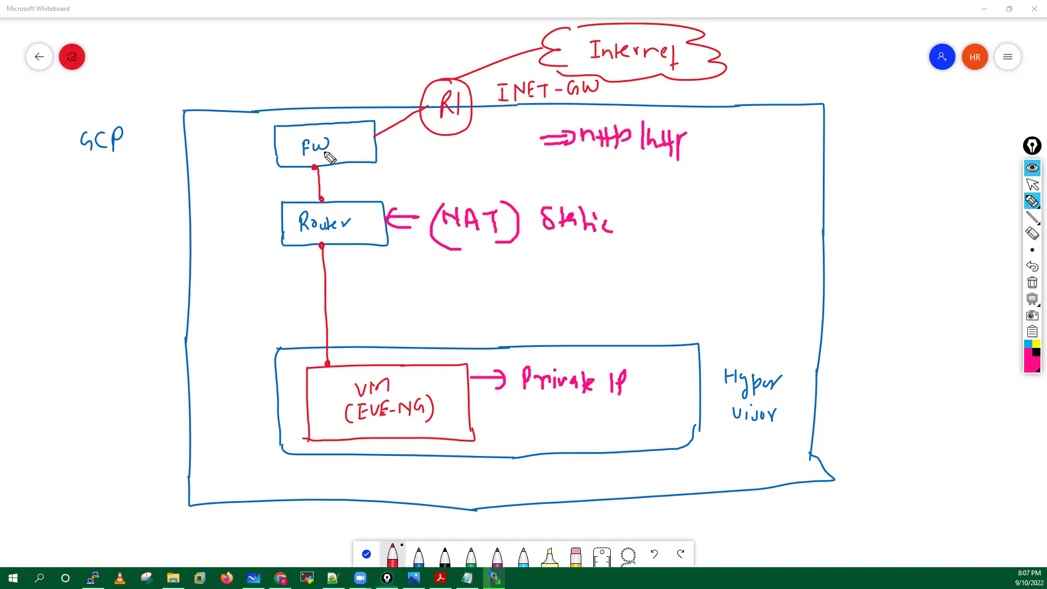
mouse_move(273, 139)
mouse_down()
mouse_move(251, 144)
mouse_move(275, 154)
mouse_up()
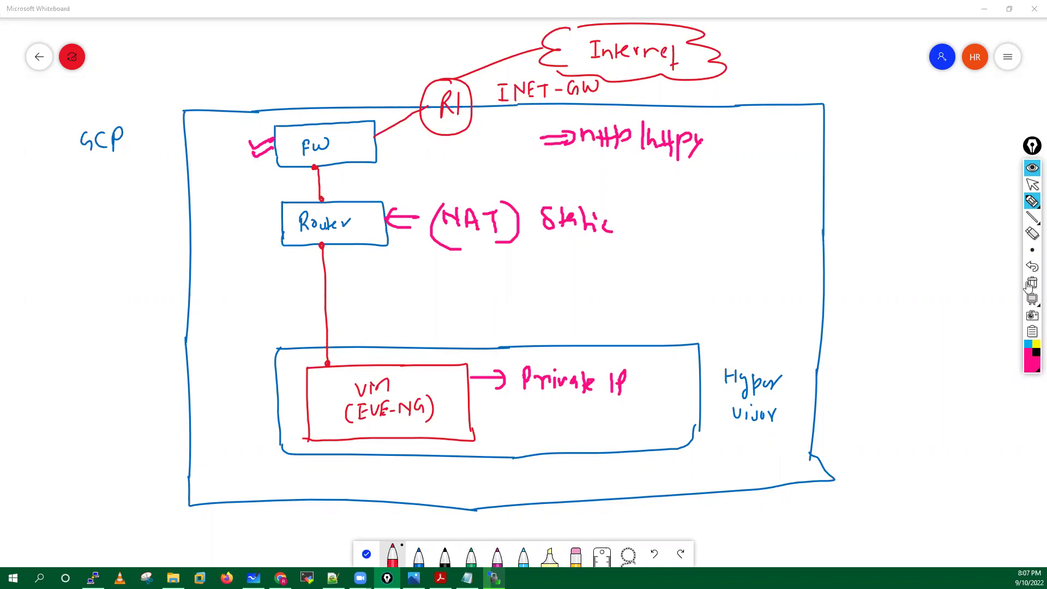
click(1032, 184)
key(ctrl+shift+h)
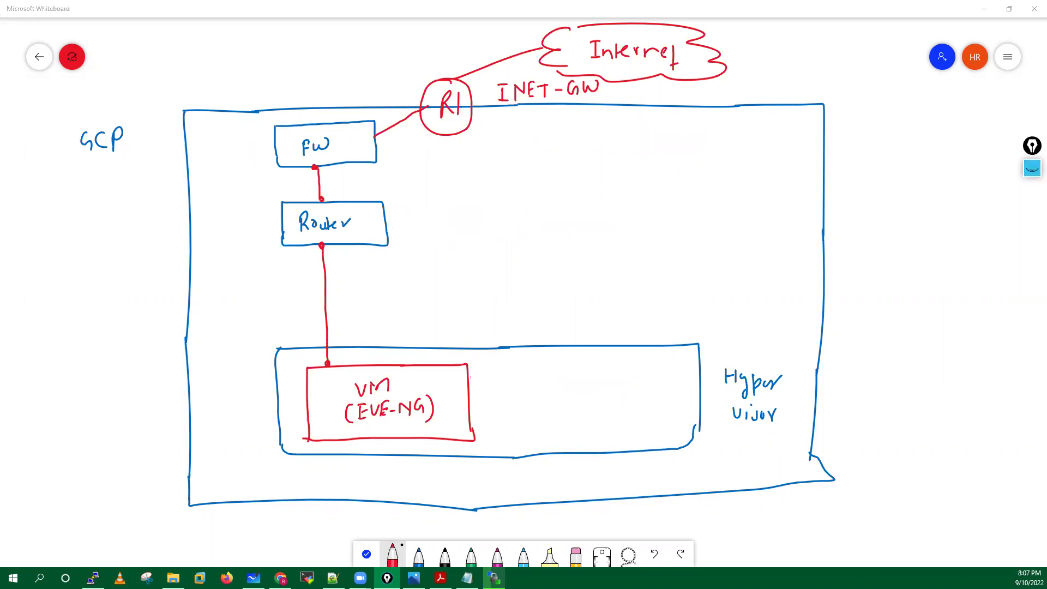
- Open the VPC network Firewall page from the Google Cloud navigation menu in a new tab
key(alt+Tab)
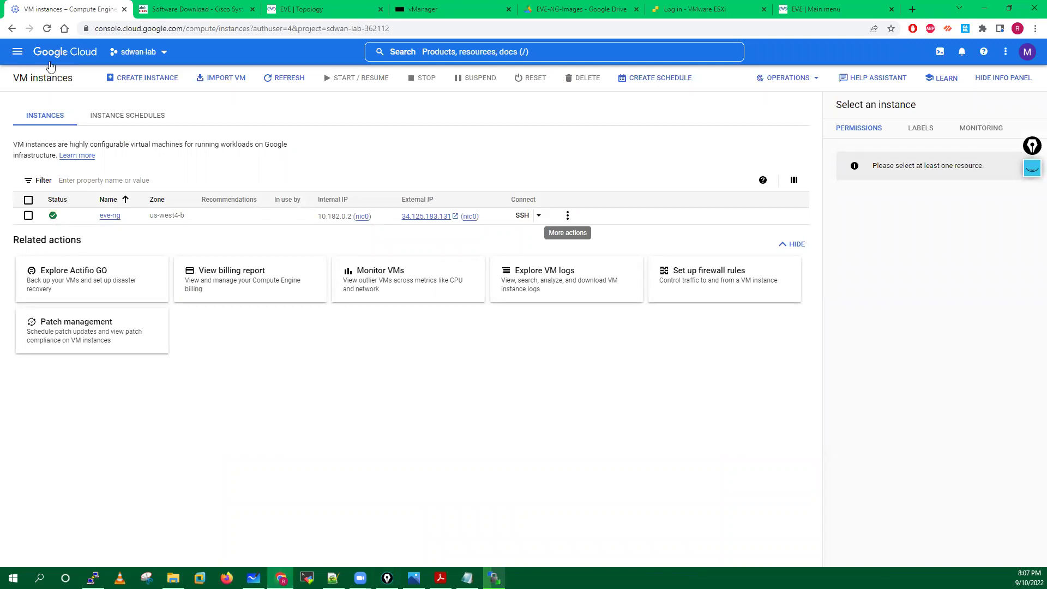
click(18, 52)
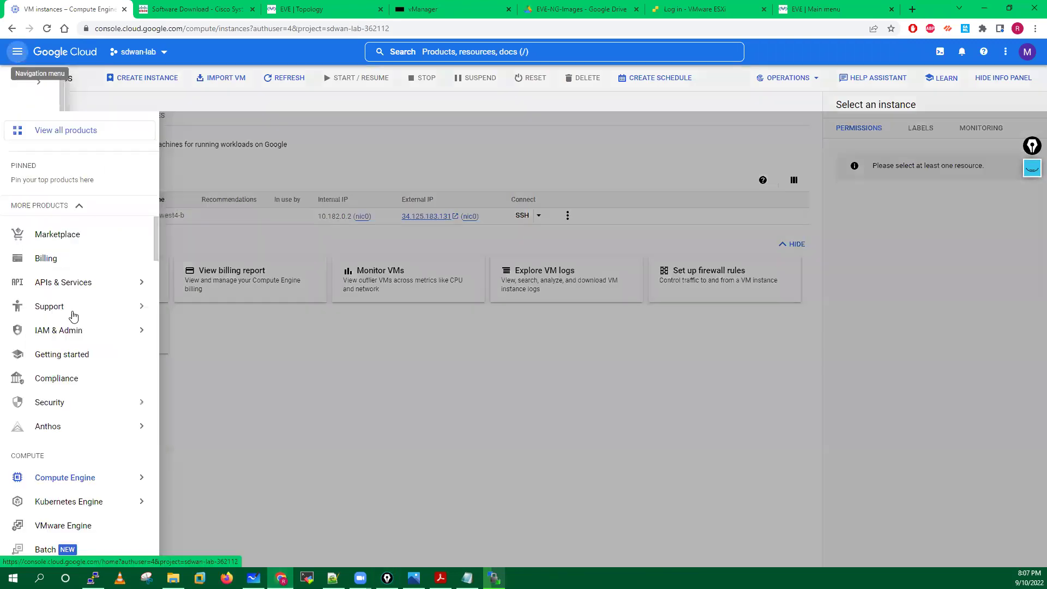
scroll(64, 504, down, 1)
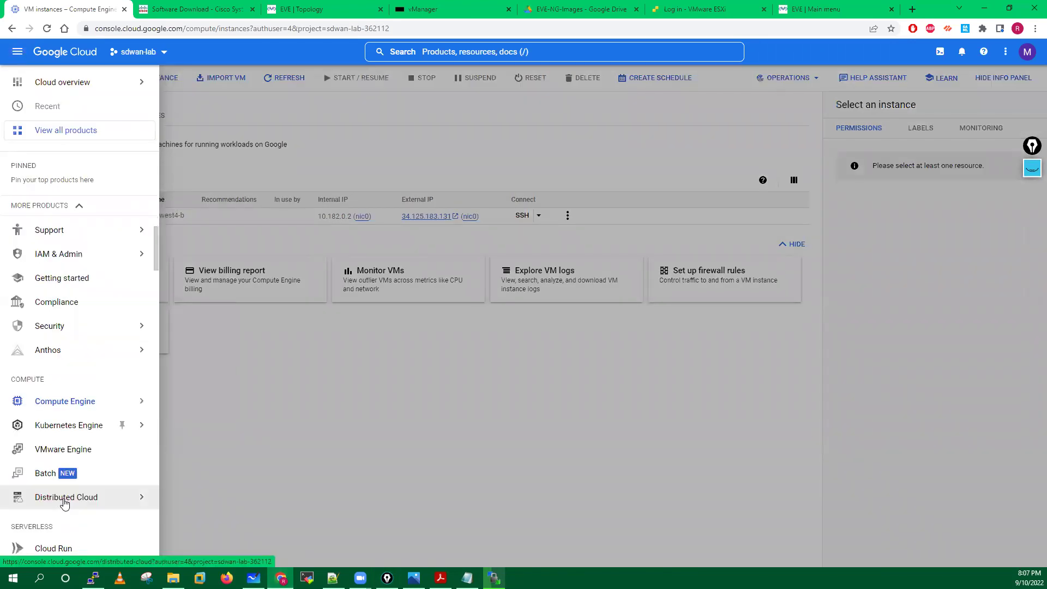
scroll(64, 504, down, 3)
scroll(64, 503, down, 4)
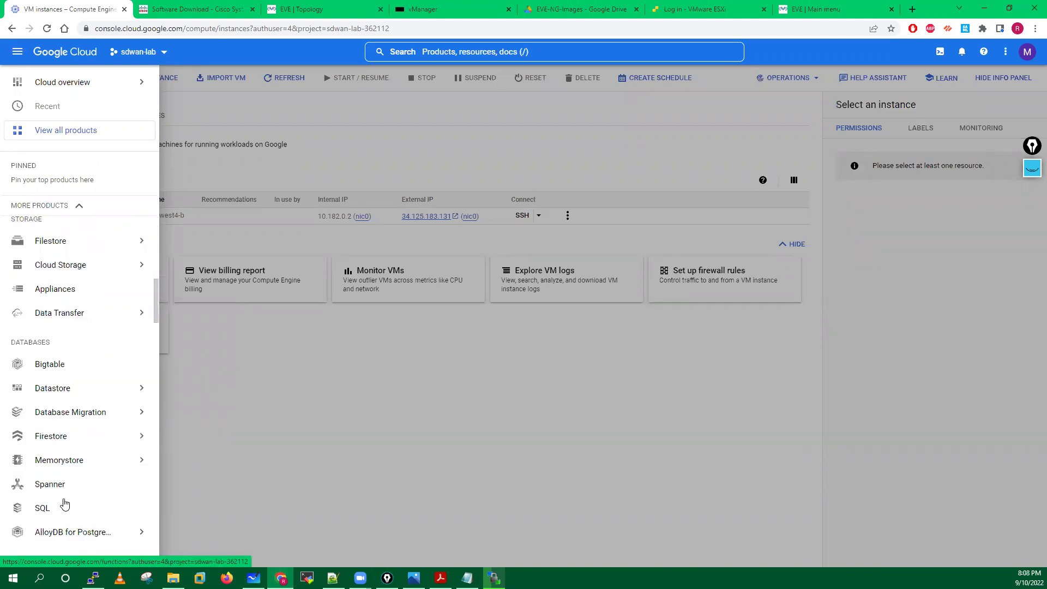
scroll(64, 503, down, 4)
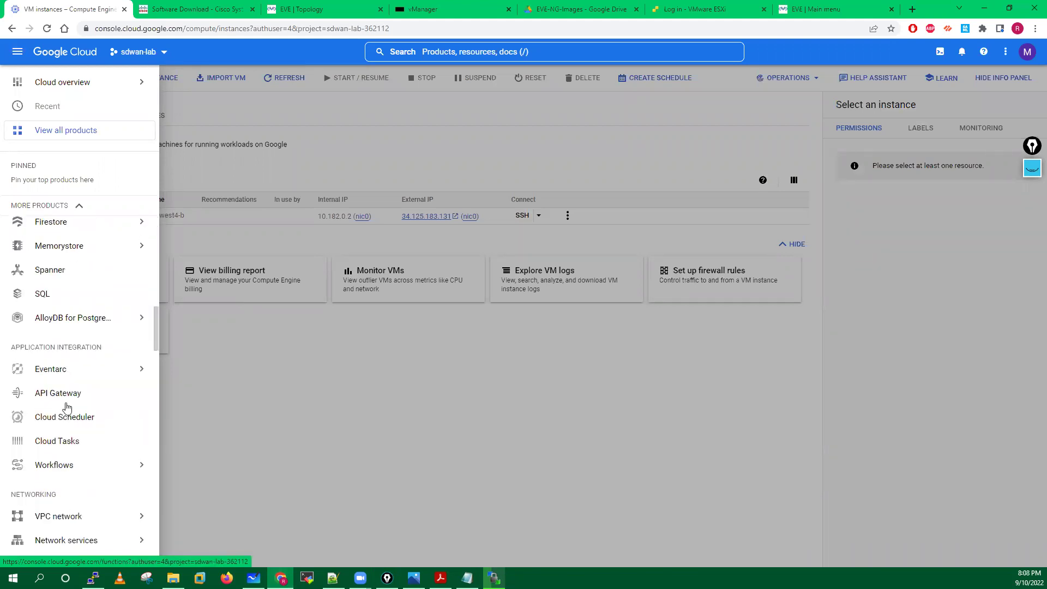
scroll(66, 382, down, 3)
mouse_move(66, 352)
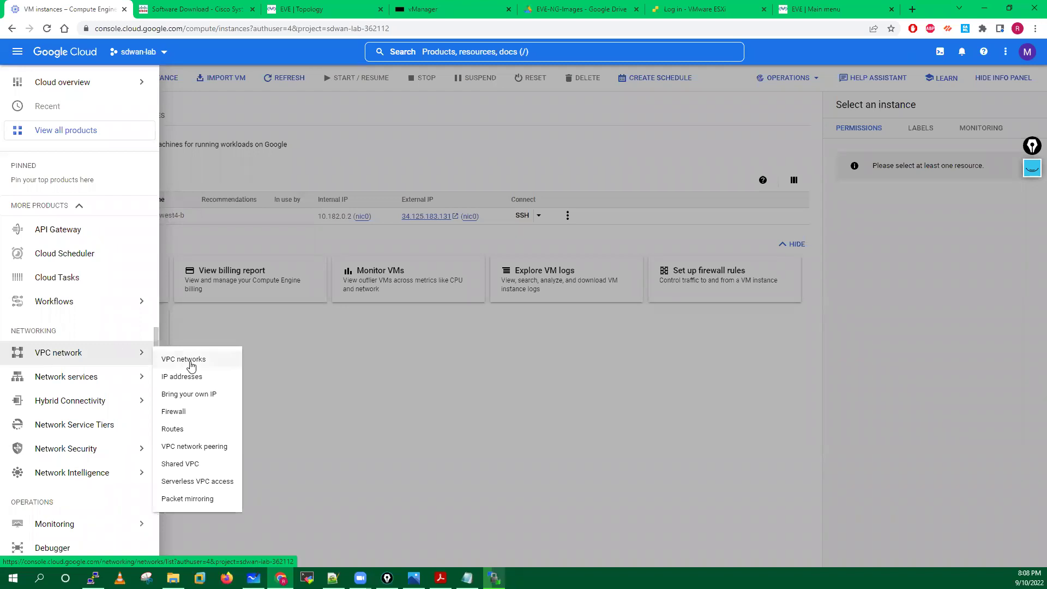
middle_click(185, 417)
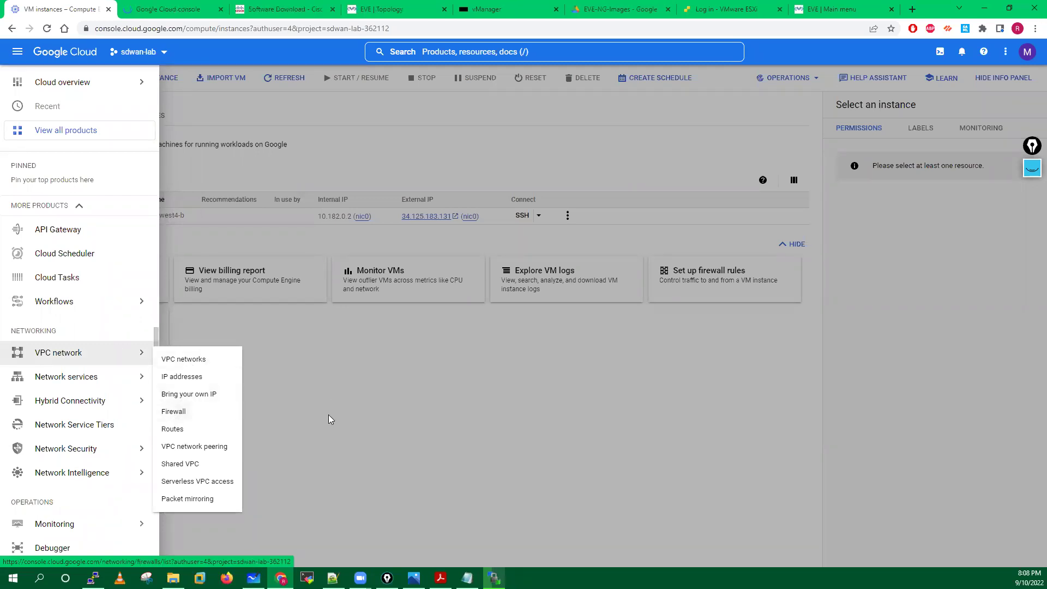
click(173, 5)
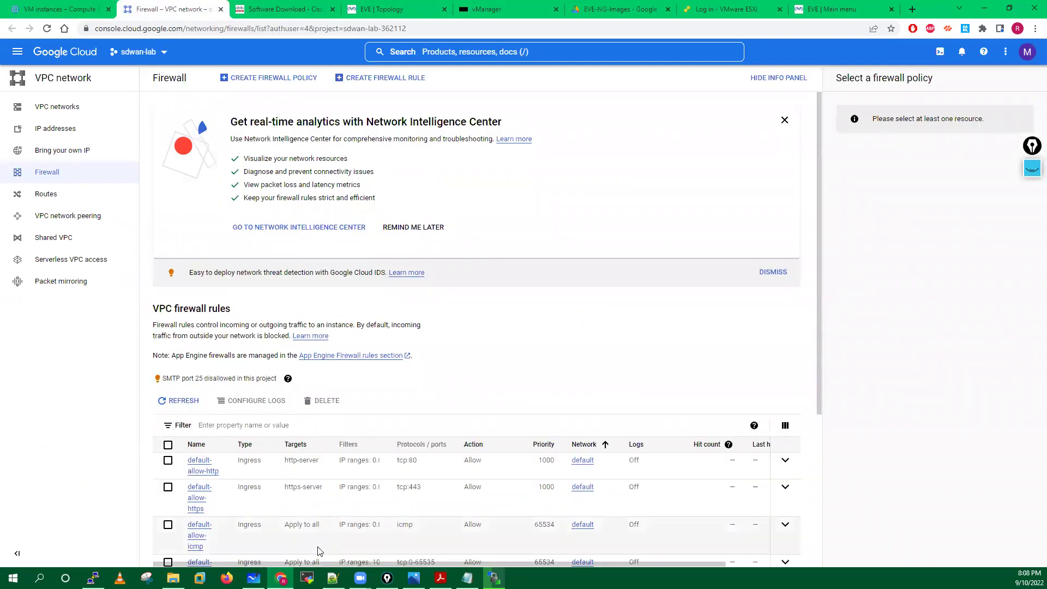
- Dismiss the Cloud IDS and Network Intelligence Center banners on the Firewall page
click(770, 299)
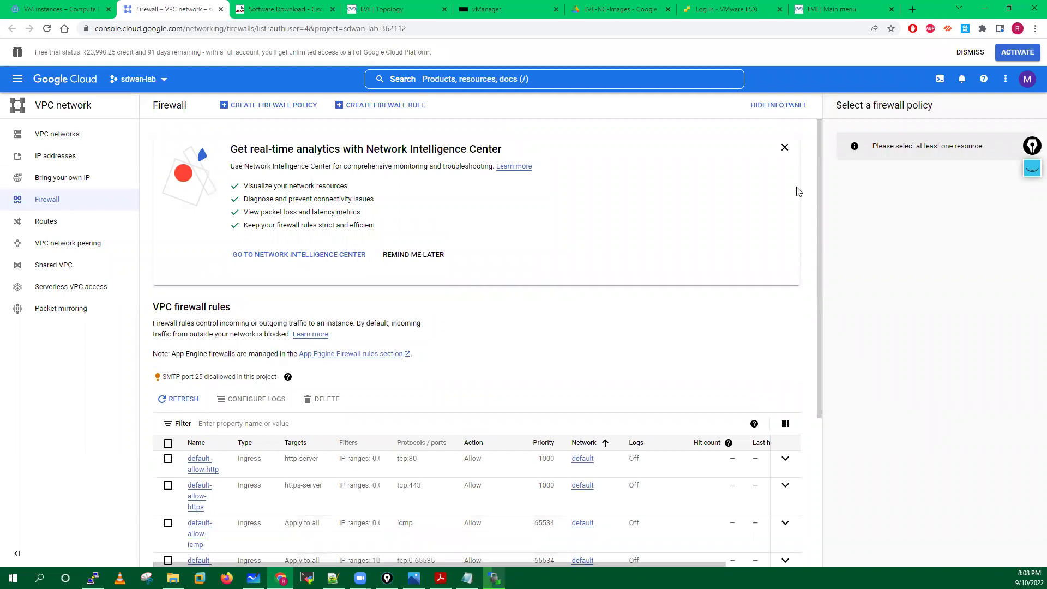
click(784, 148)
scroll(569, 297, down, 2)
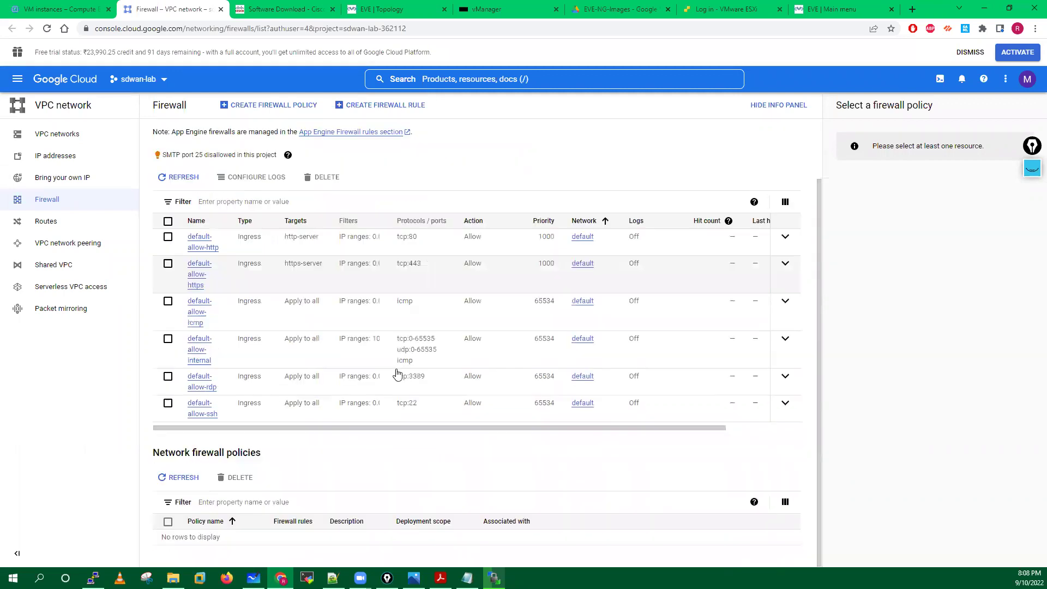
scroll(266, 307, up, 1)
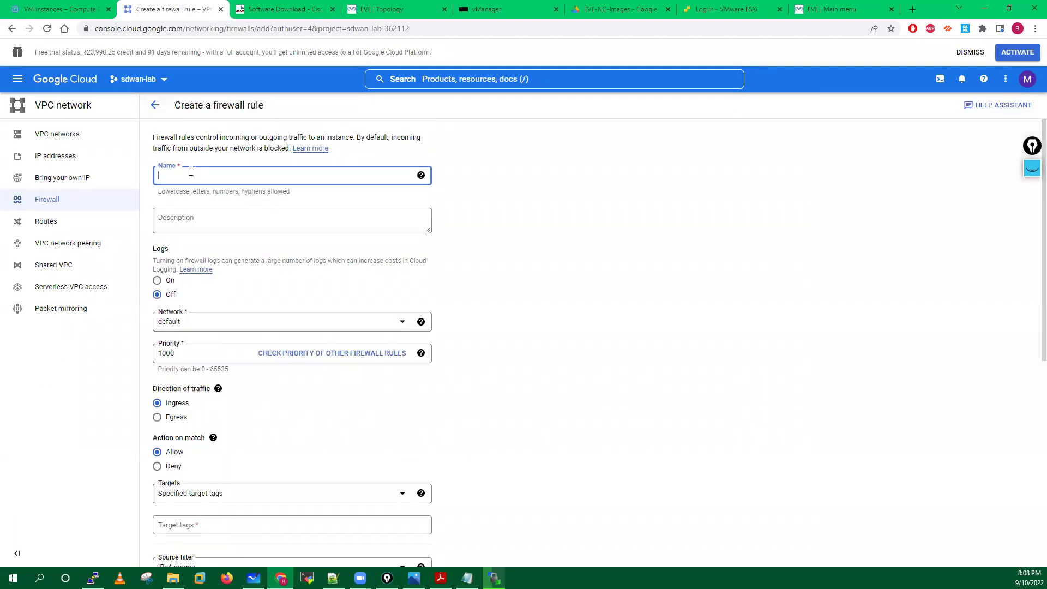
- Name the new firewall rule ingress-rule and target all instances in the network
text(ingress-tule)
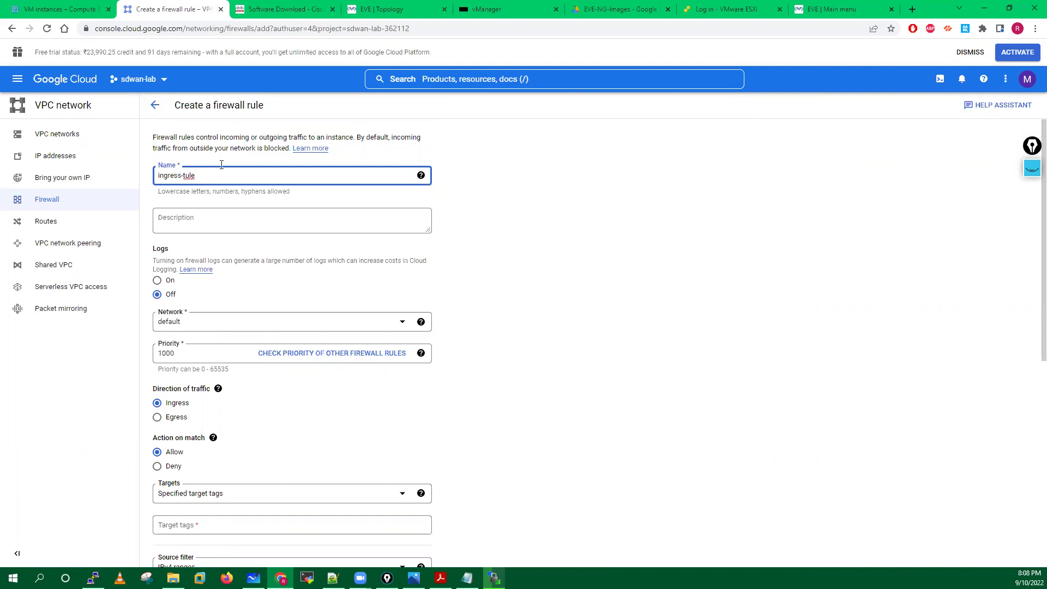
key(BackSpace)
key(BackSpace)
key(BackSpace)
key(BackSpace)
text(rule)
scroll(198, 330, down, 2)
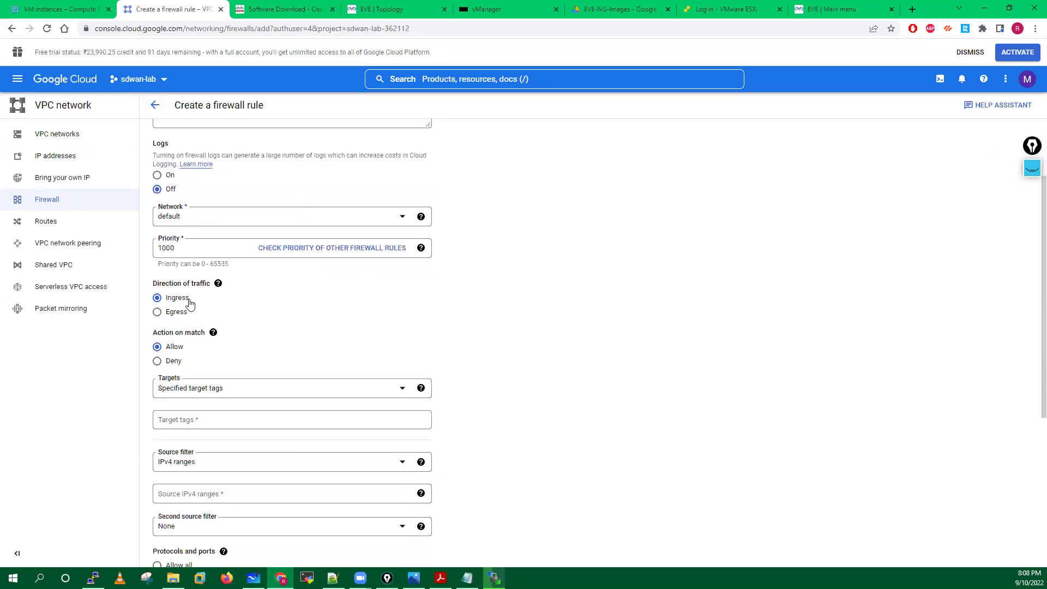
scroll(211, 326, down, 1)
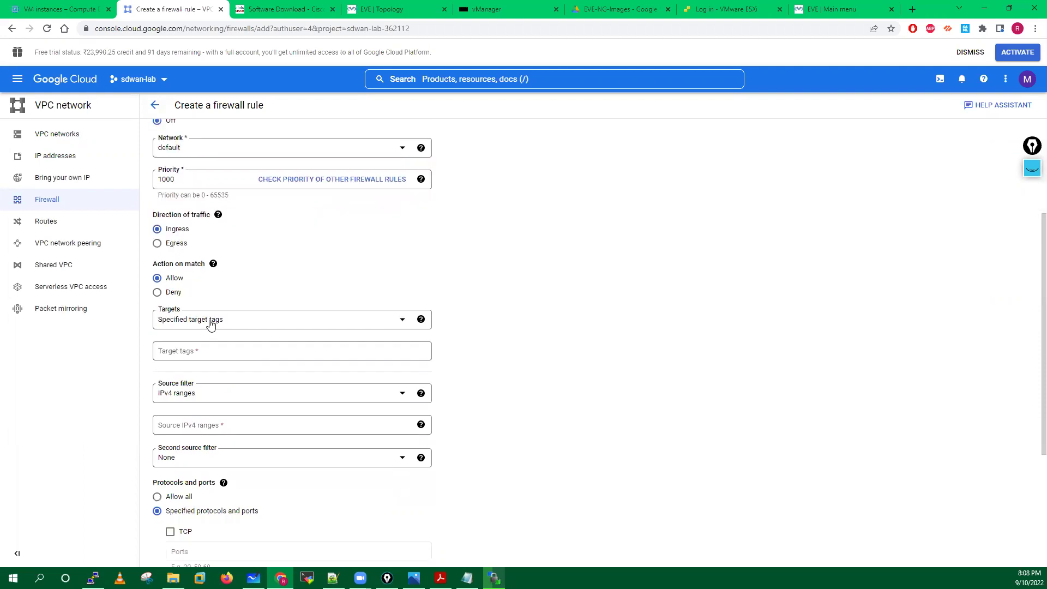
click(211, 323)
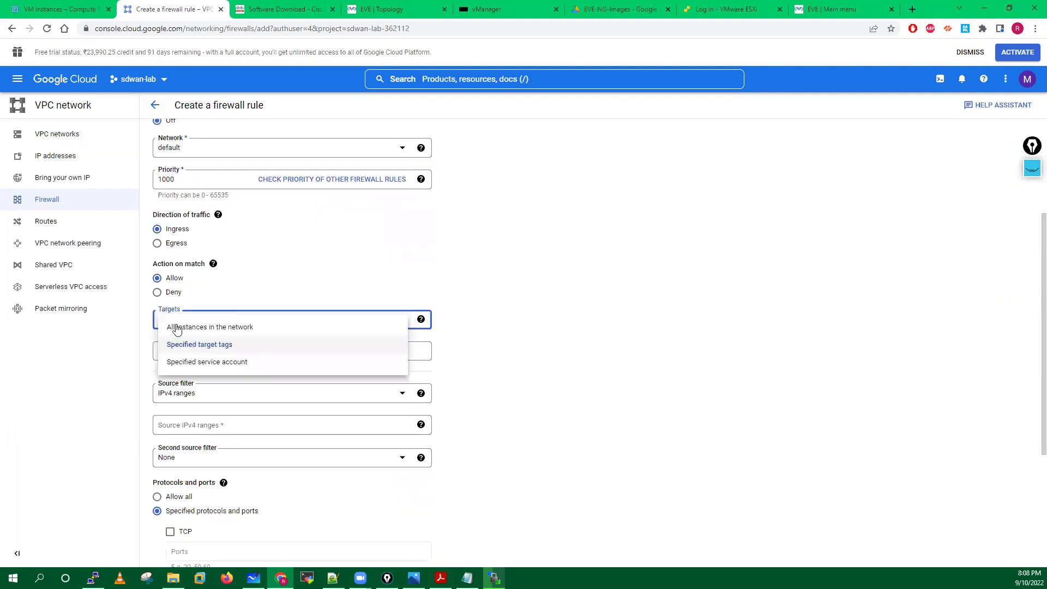
click(193, 330)
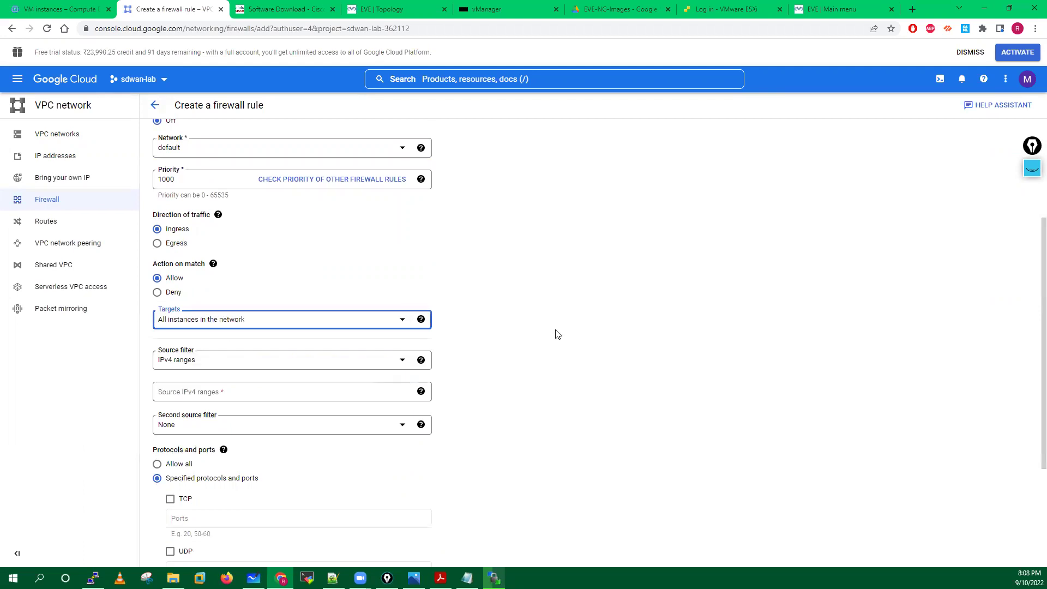
- Set source range 0.0.0.0/0, allow all protocols and ports, and create the rule
click(557, 333)
scroll(554, 328, down, 1)
scroll(214, 330, down, 1)
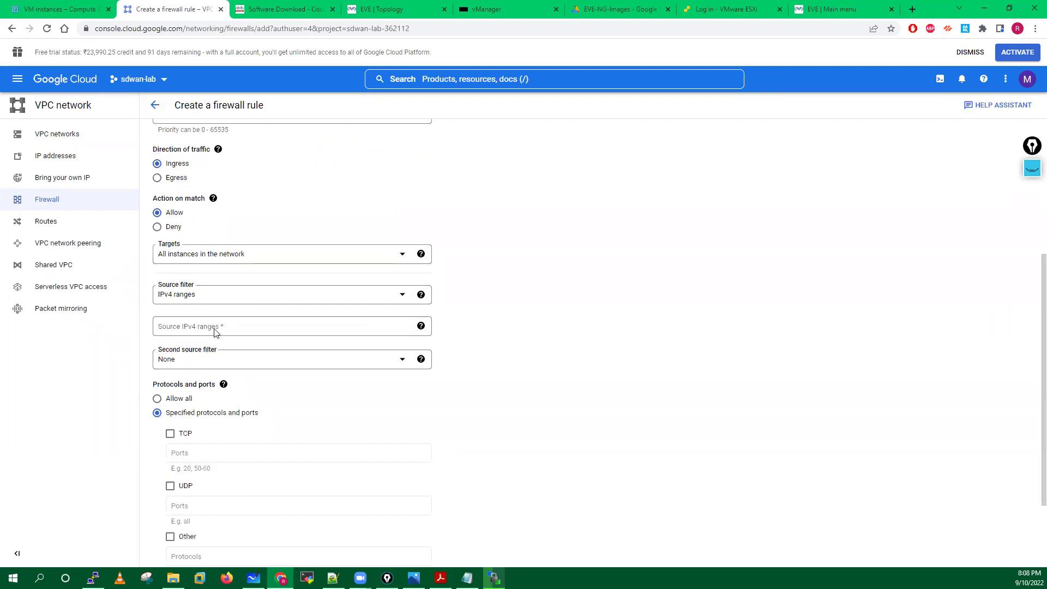
click(215, 328)
text(0.0.0)
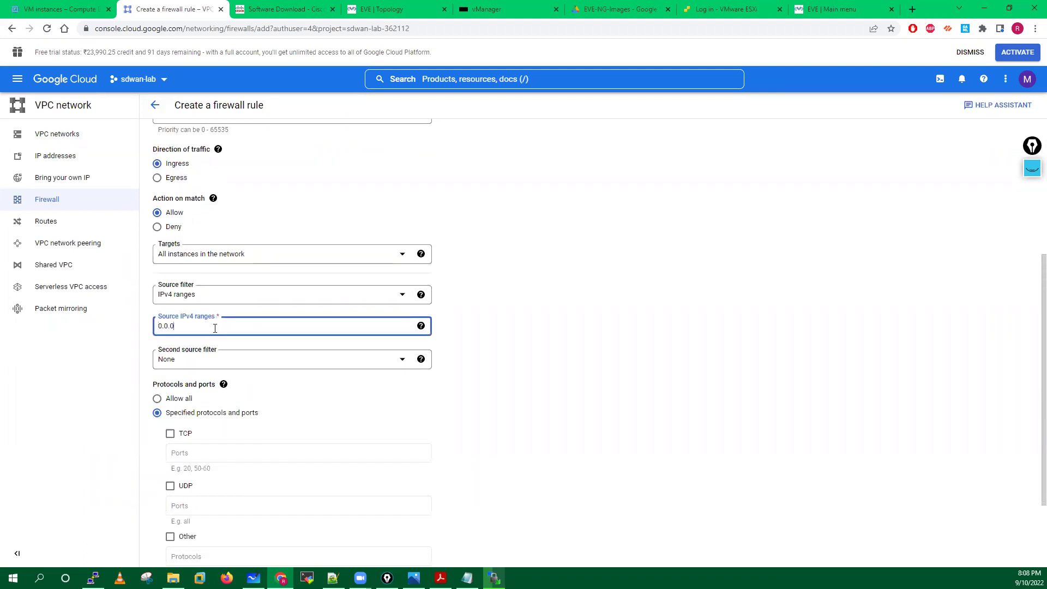
text(.0/0)
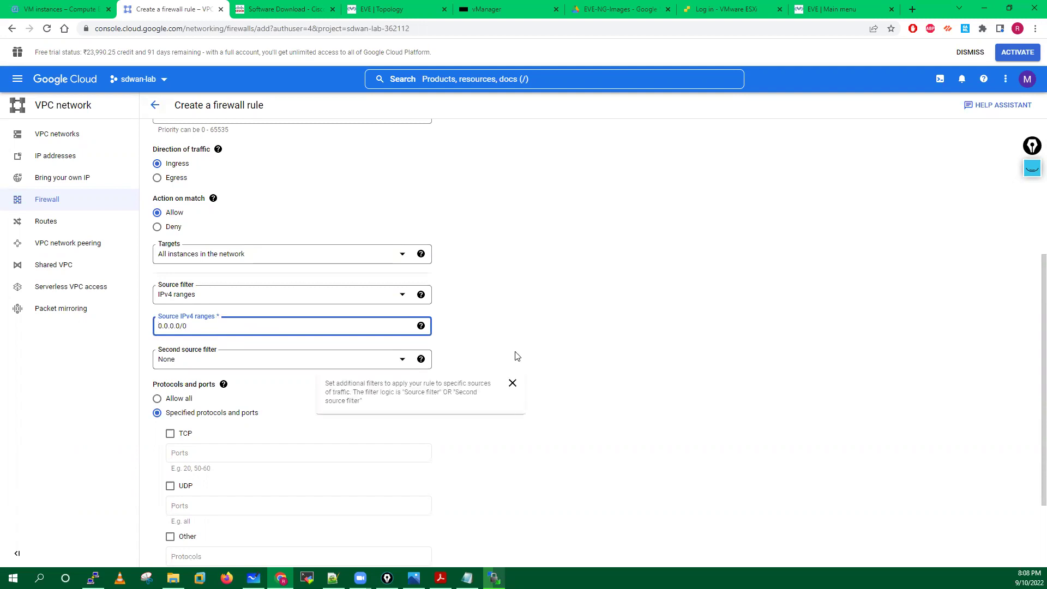
click(529, 355)
scroll(160, 297, down, 2)
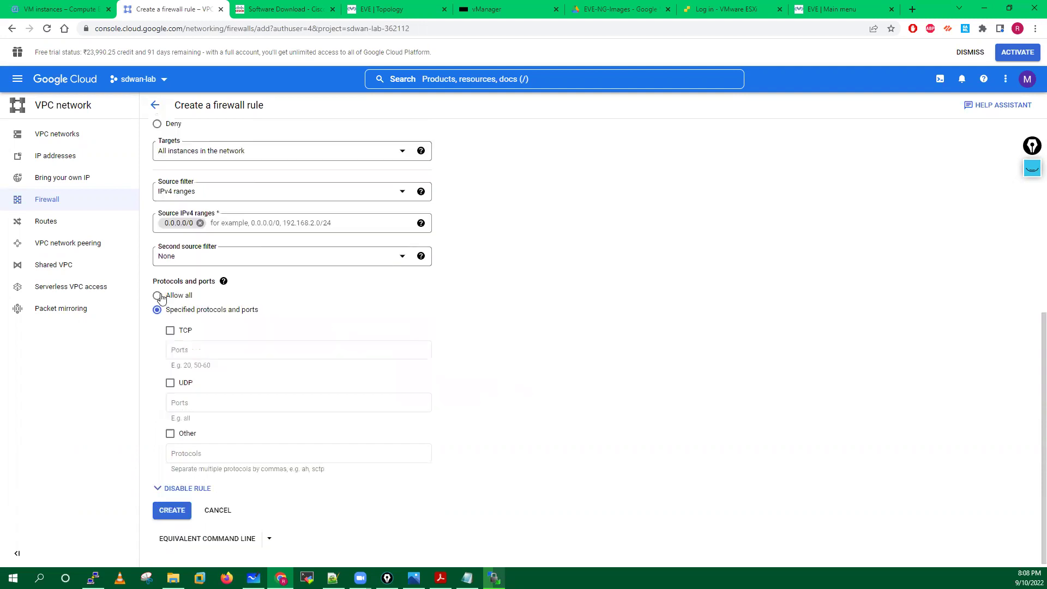
click(158, 295)
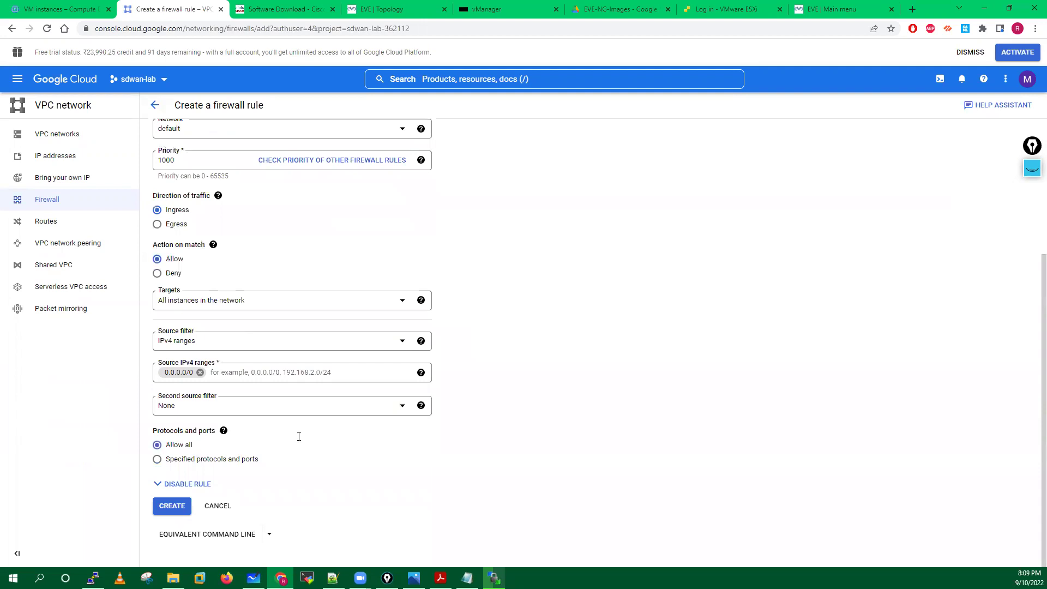
scroll(216, 207, up, 3)
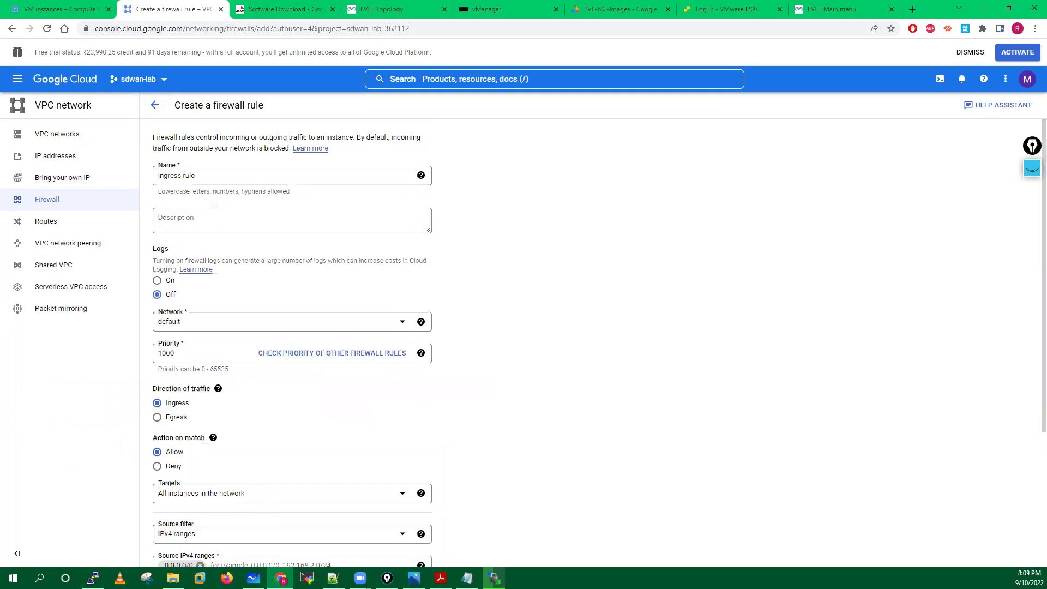
scroll(246, 375, down, 3)
click(173, 515)
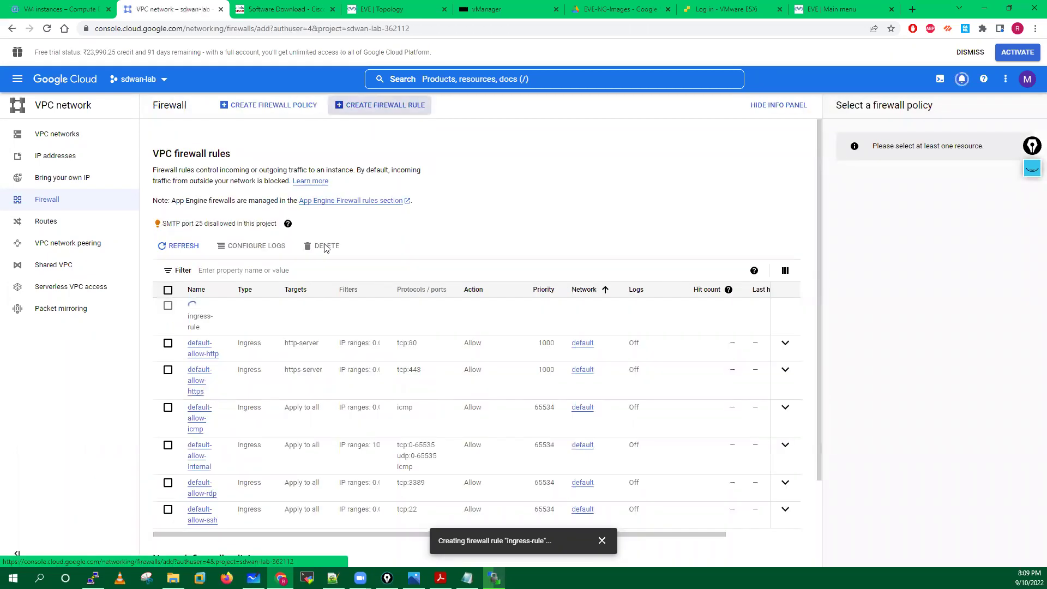
- Name the rule egress-rule, set direction to Egress, and target all instances
click(177, 167)
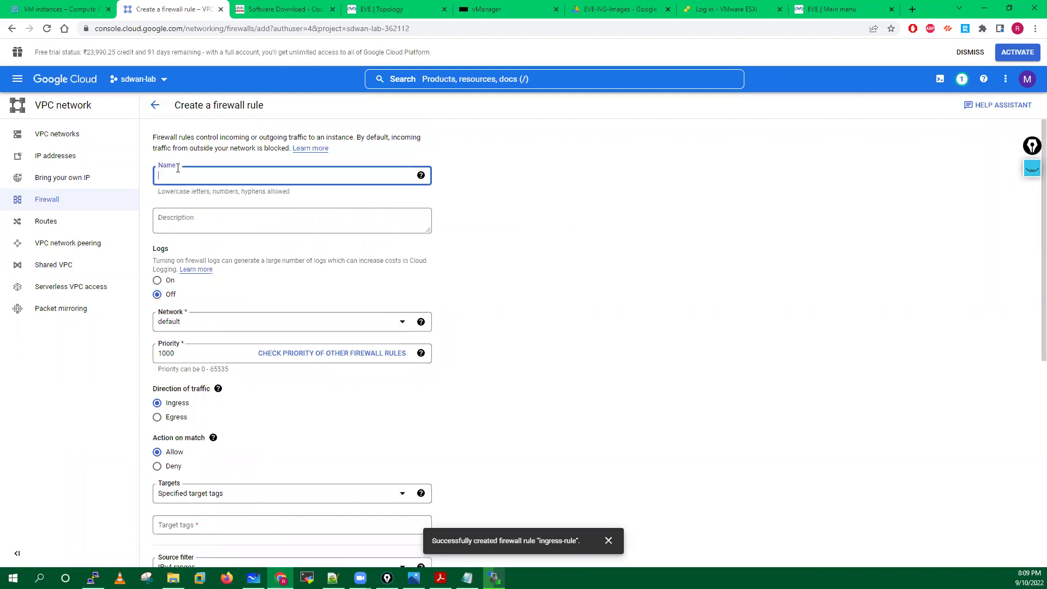
text(egress-rule)
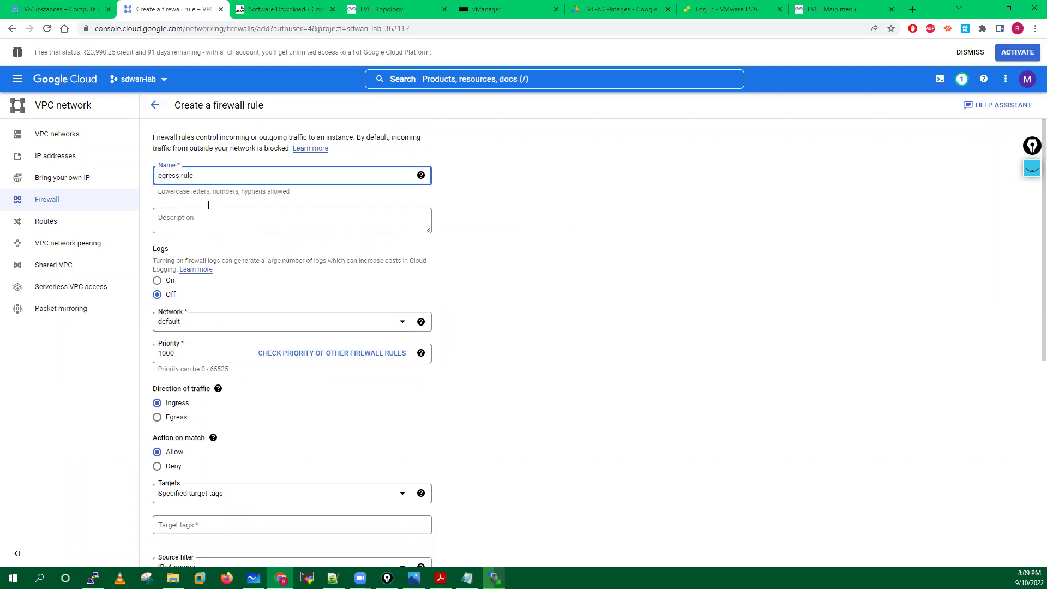
scroll(209, 205, down, 2)
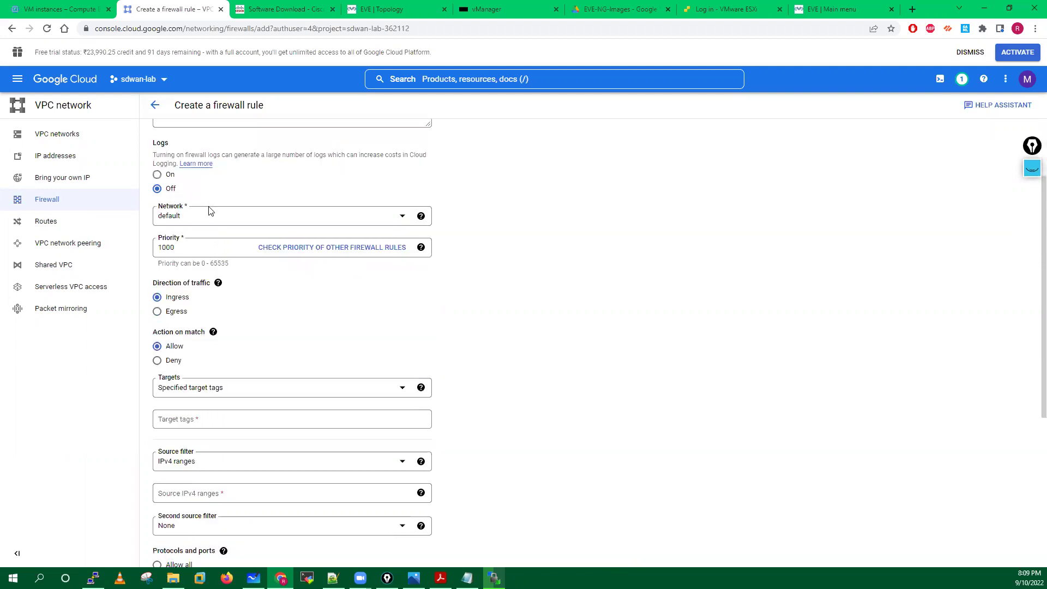
scroll(210, 211, down, 1)
click(157, 257)
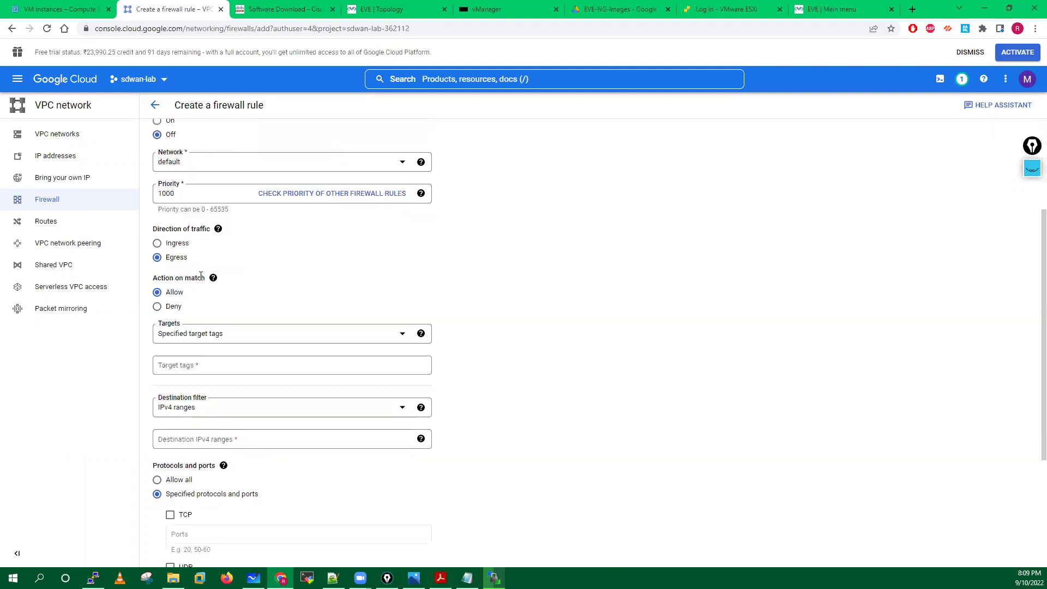
click(179, 364)
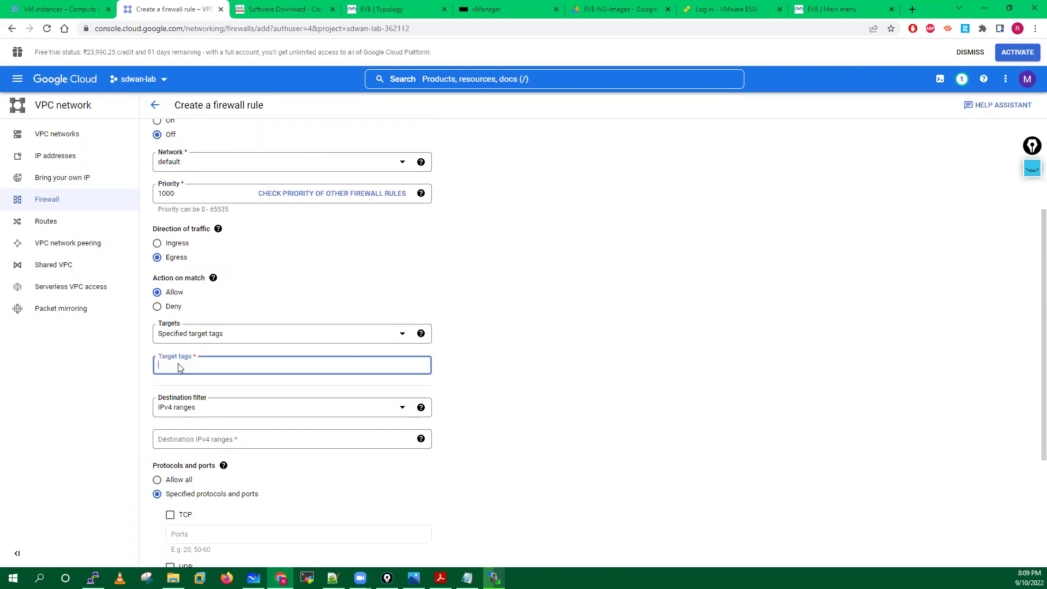
click(205, 335)
click(210, 341)
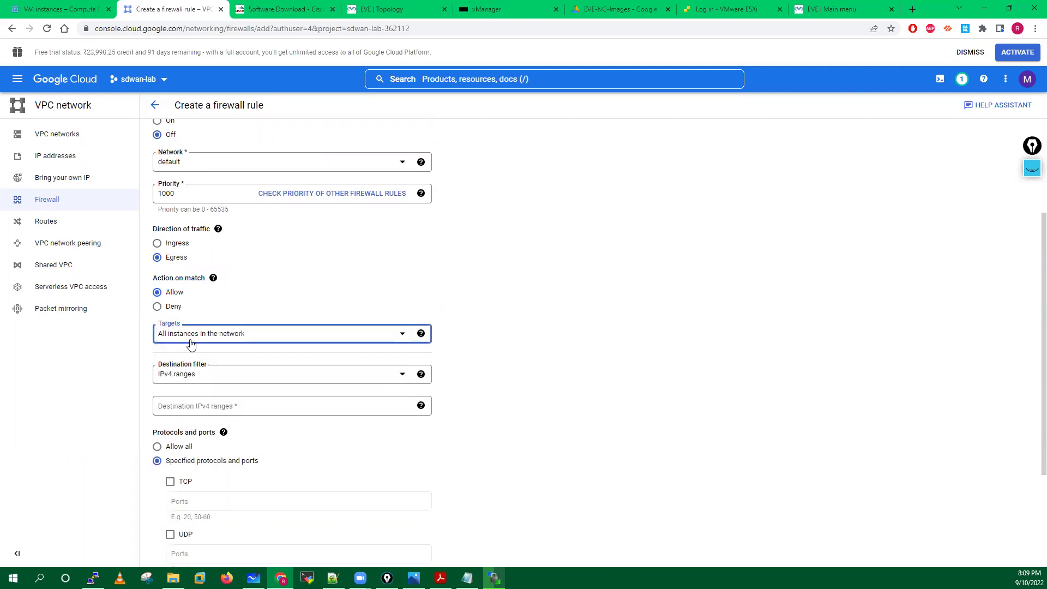
- Set destination range 0.0.0.0/0, allow all protocols and ports, and create the rule
scroll(197, 347, down, 1)
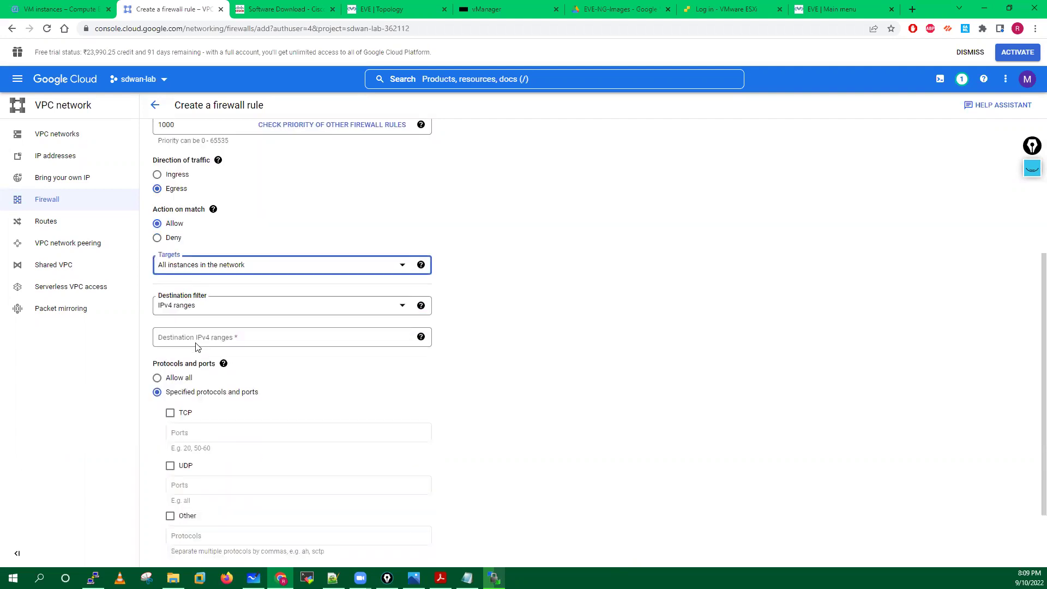
click(197, 345)
text(0.0.0.0)
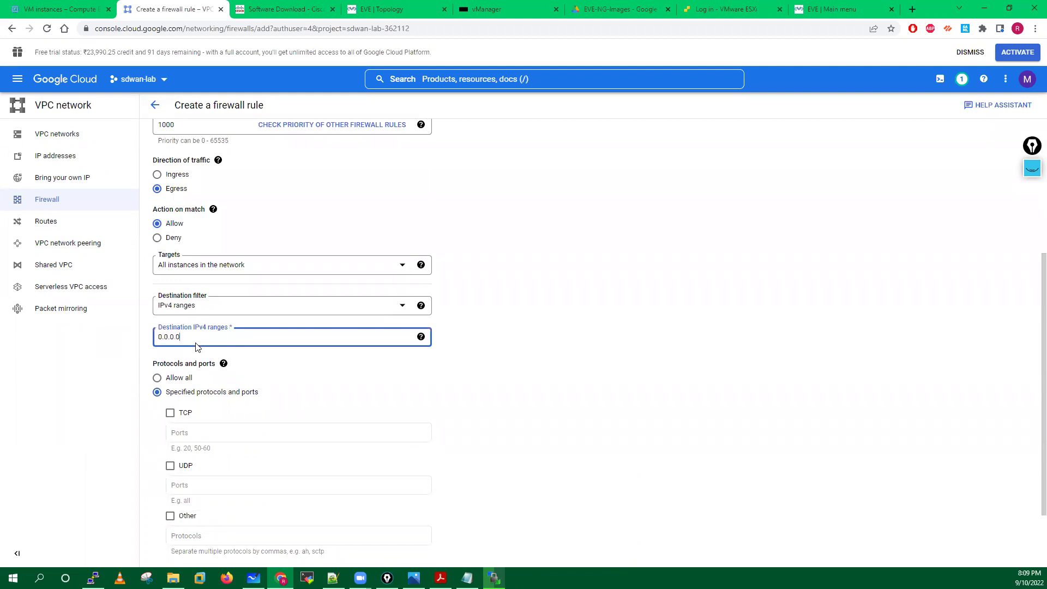
text(/0)
key(Tab)
key(Up)
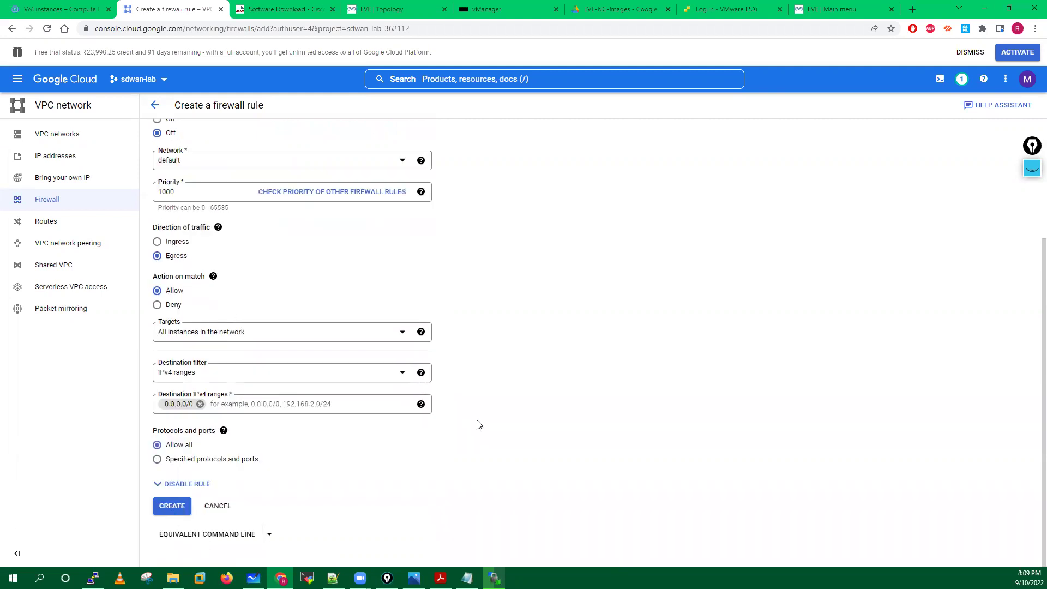
key(Return)
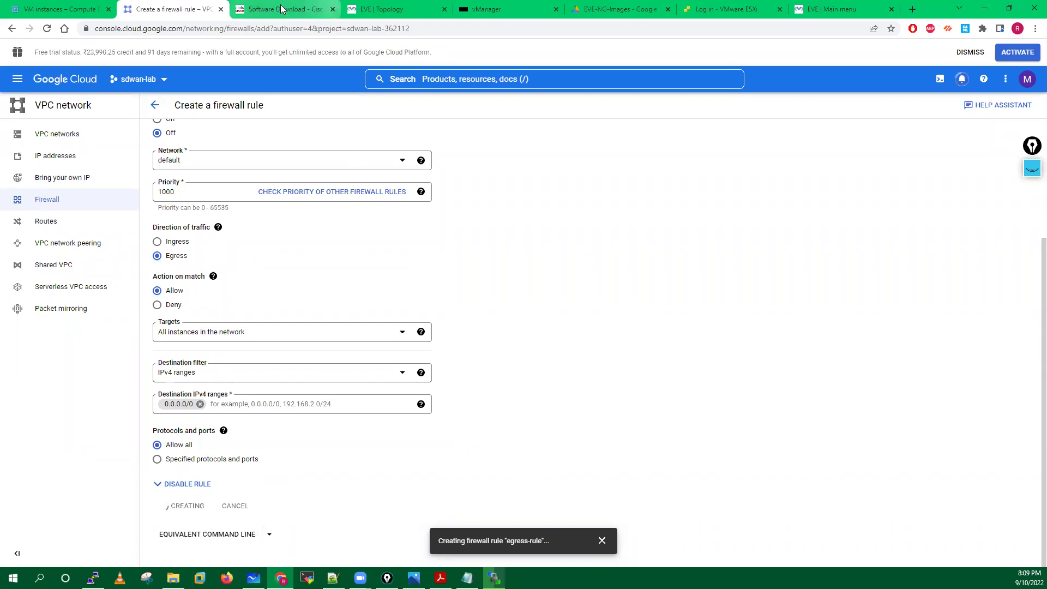
key(ctrl+4)
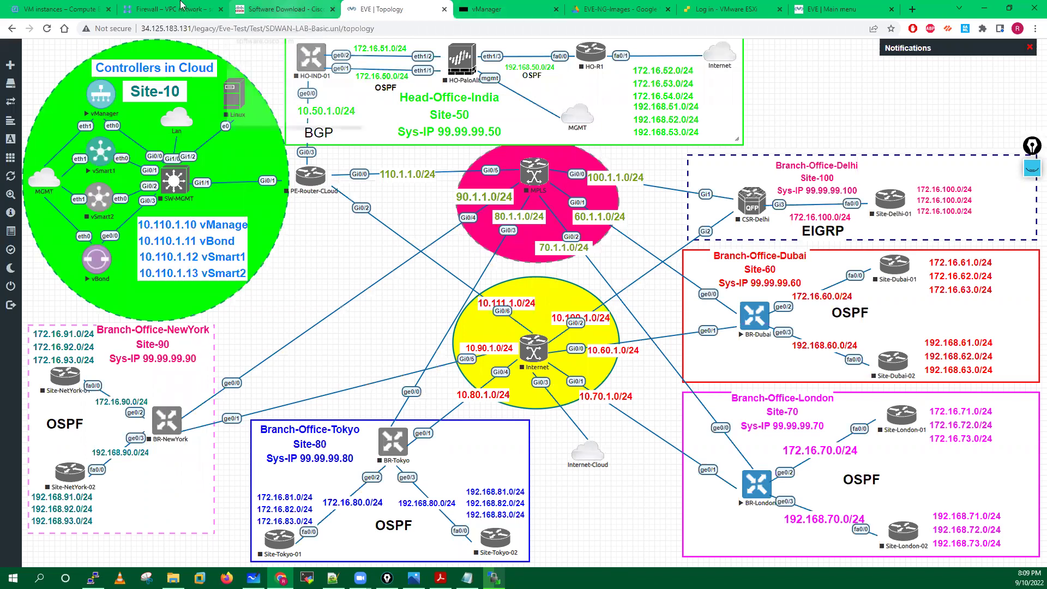
- Confirm both firewall rules are listed, then close the Firewall tab
key(ctrl+2)
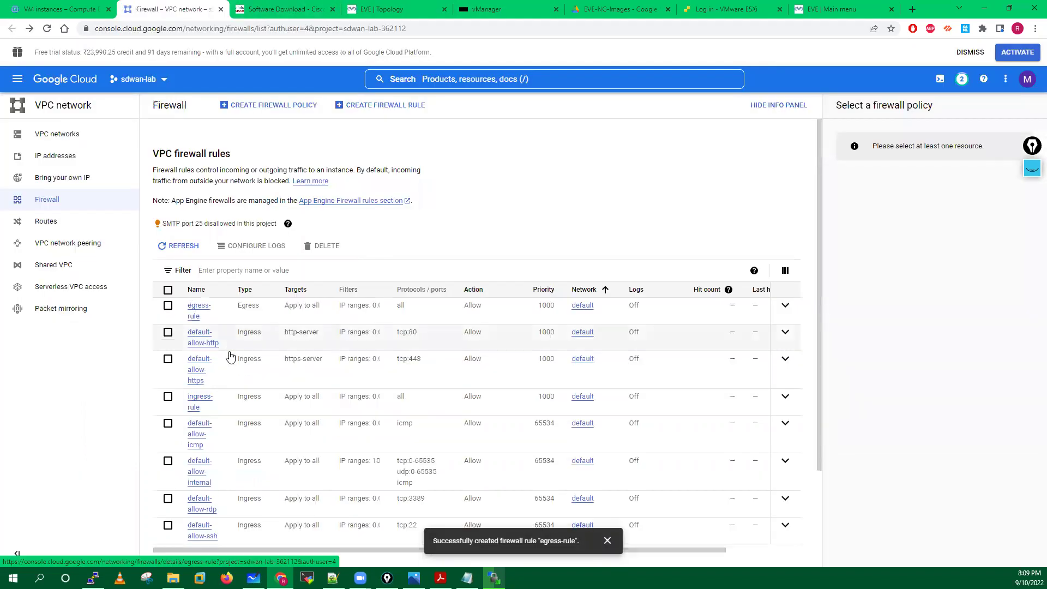
click(221, 11)
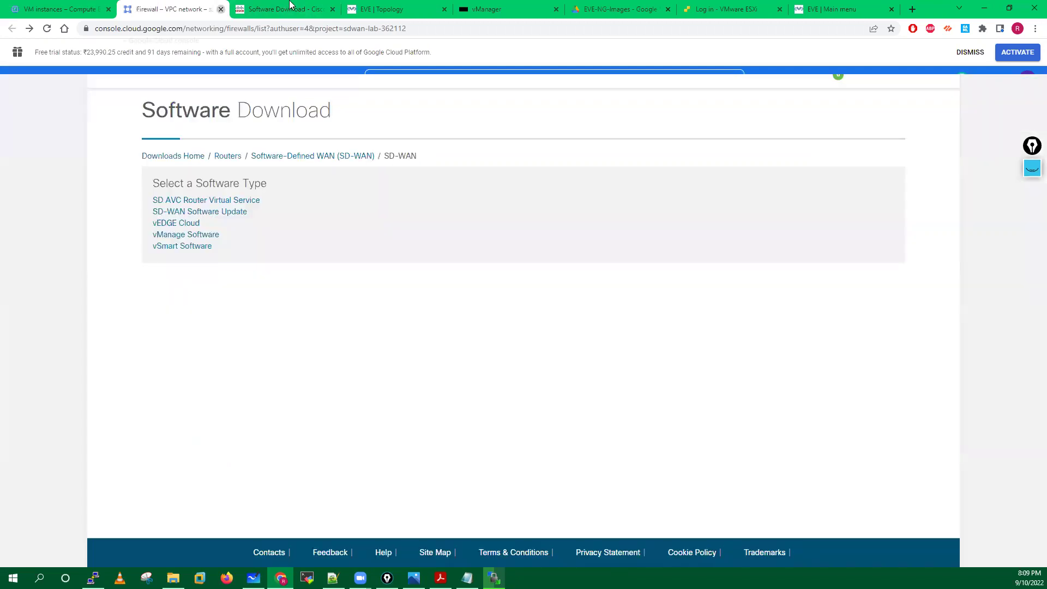
key(ctrl+1)
key(ctrl+3)
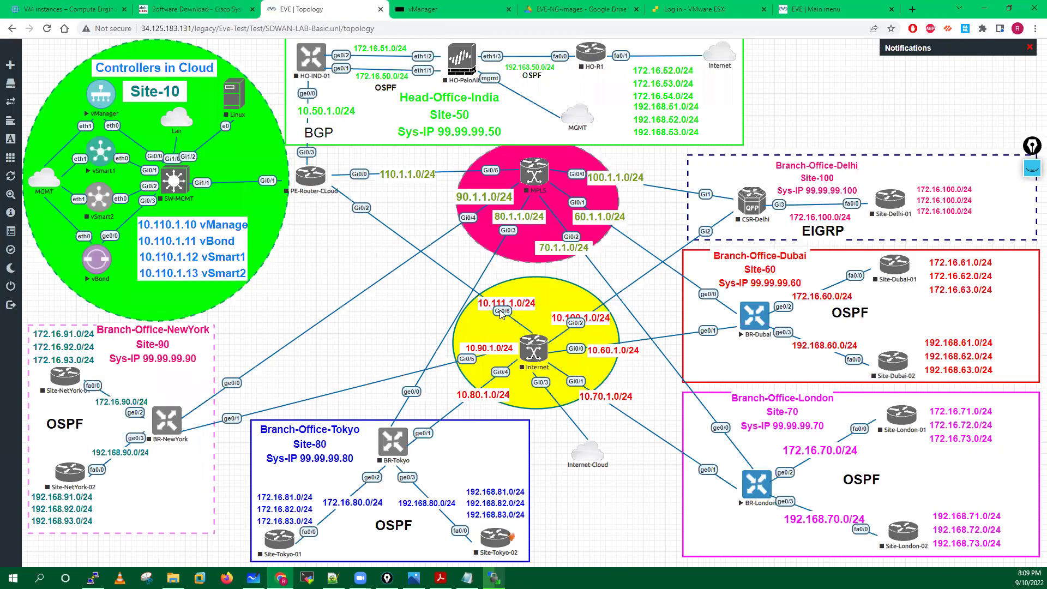
- Check the WinSCP paloalto-10.0.0 upload and EVE status (21% CPU, 38% memory, 5 QEMU nodes)
key(alt+Tab)
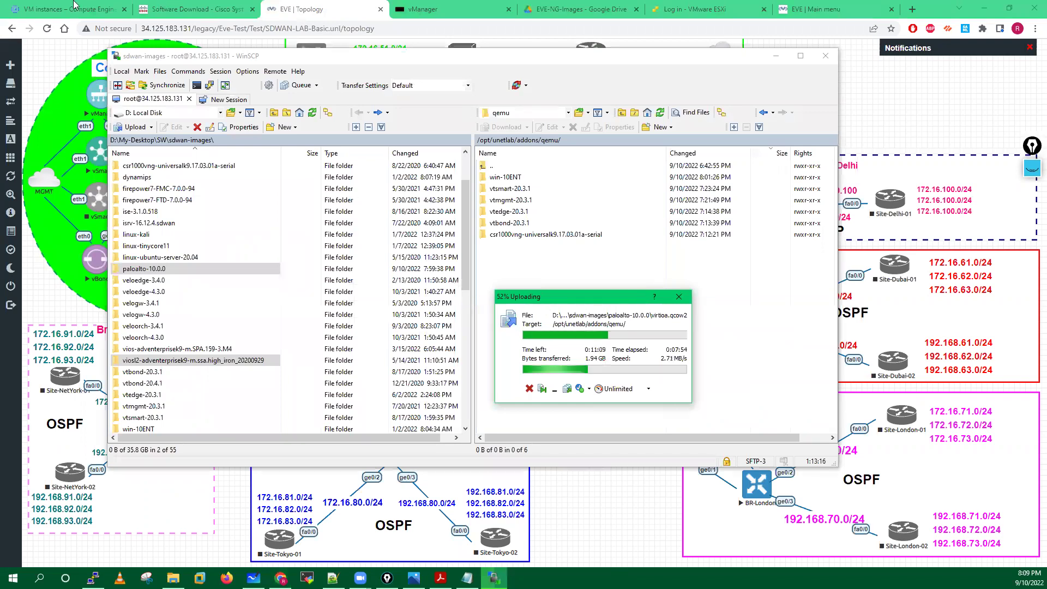
mouse_move(74, 5)
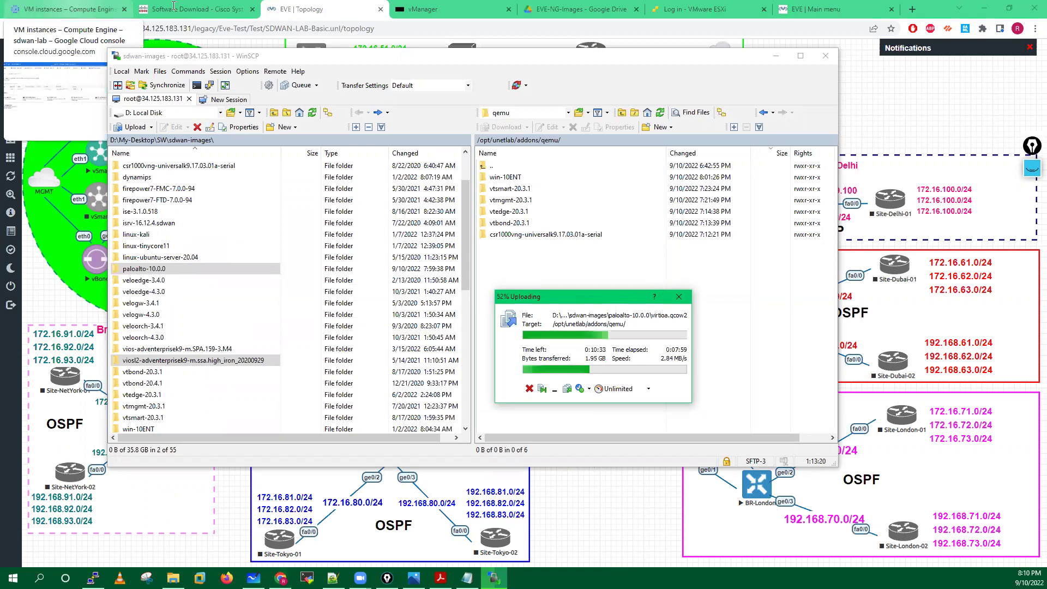
click(348, 7)
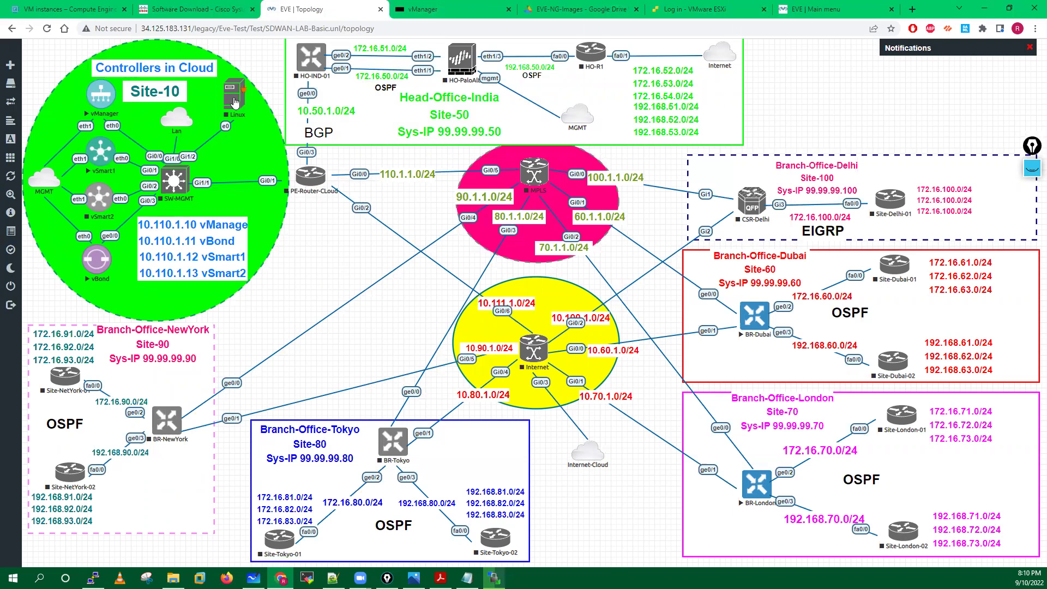
right_click(235, 103)
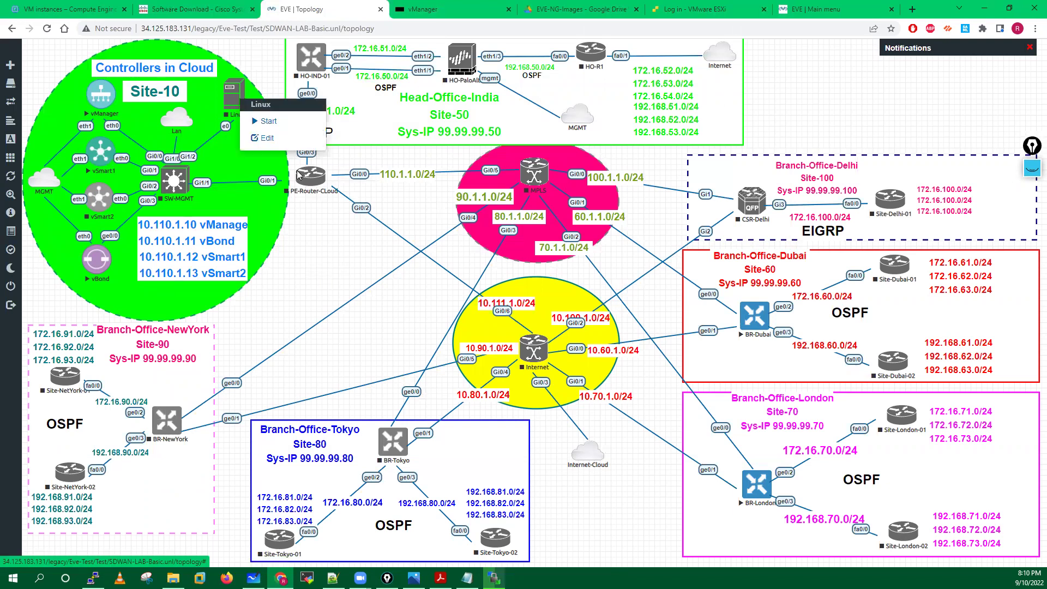
click(325, 240)
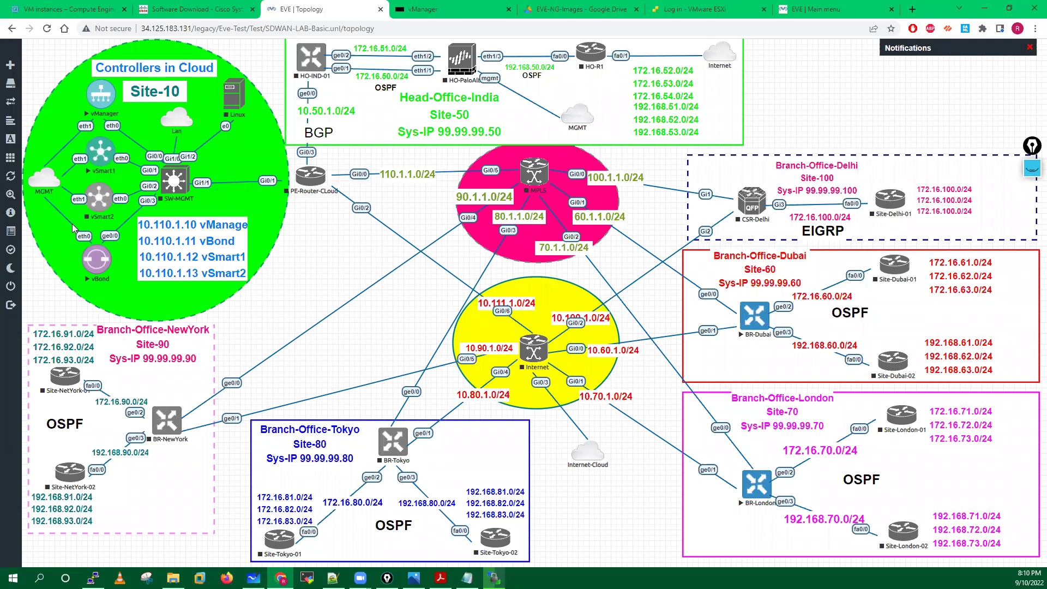
mouse_move(31, 224)
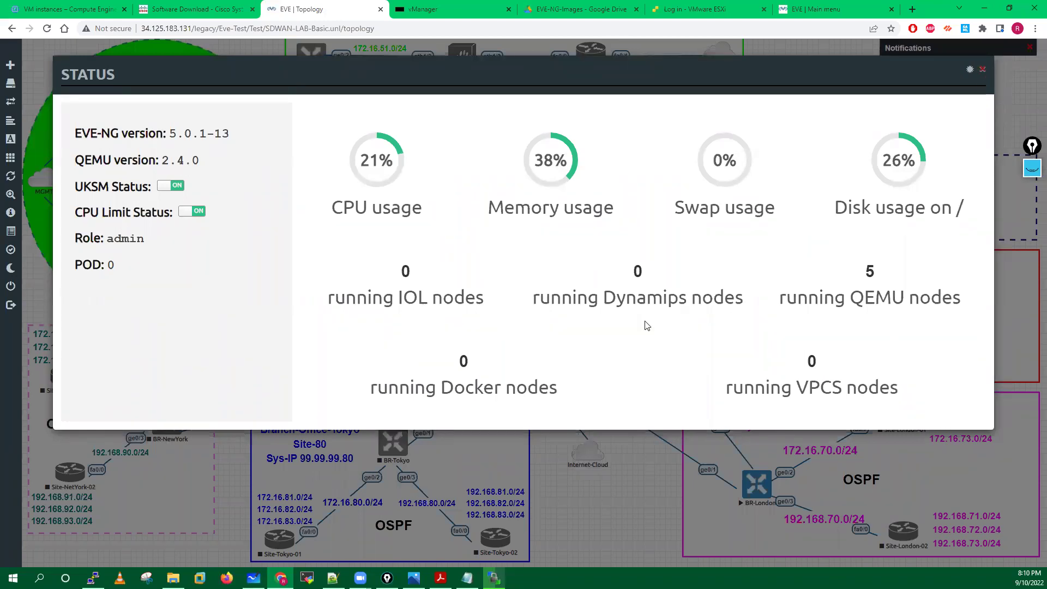
key(Escape)
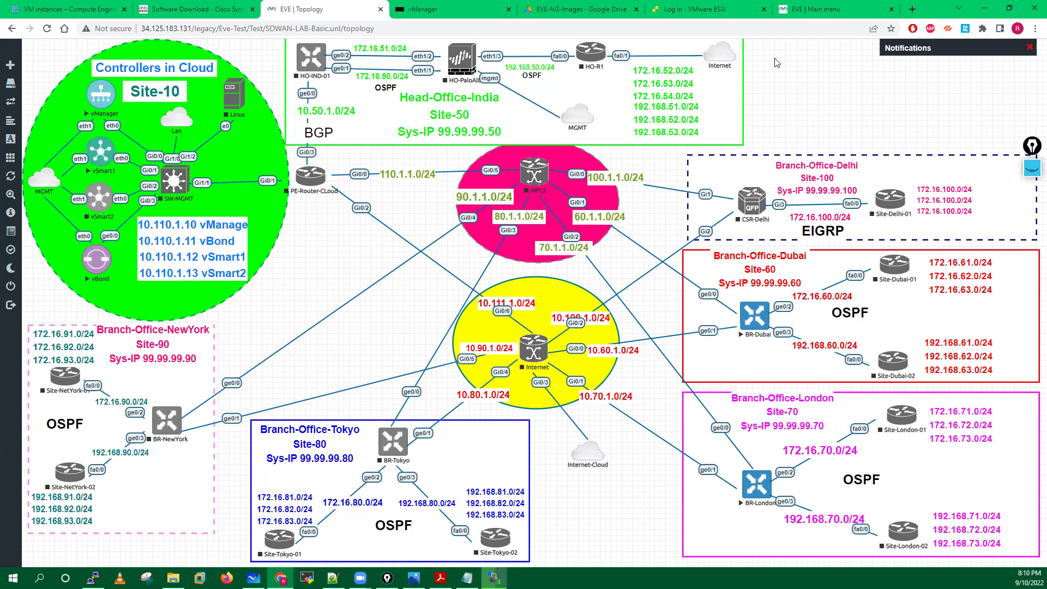
key(alt+Tab)
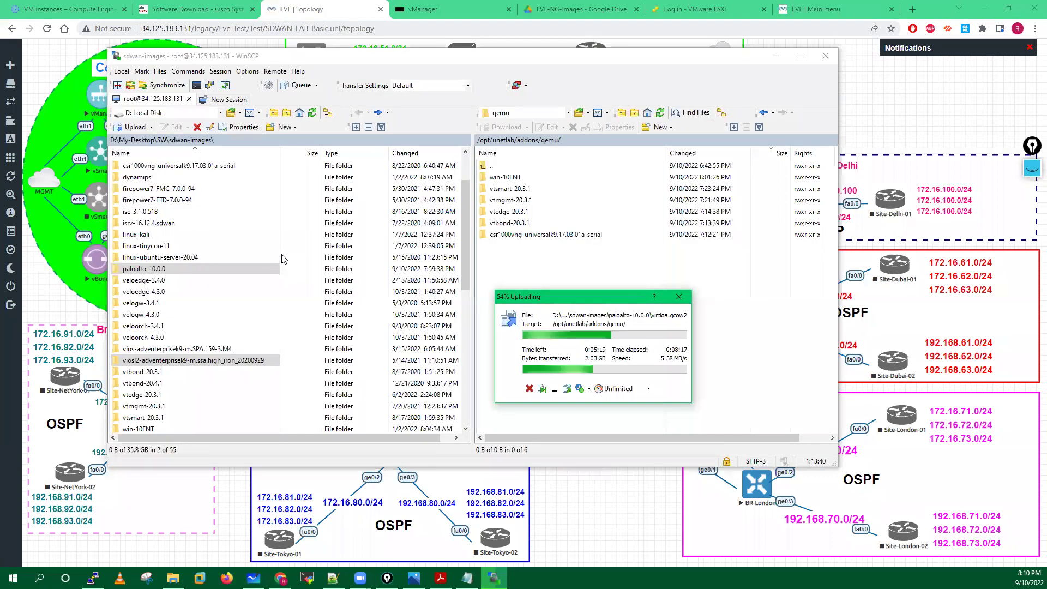
key(alt+Tab)
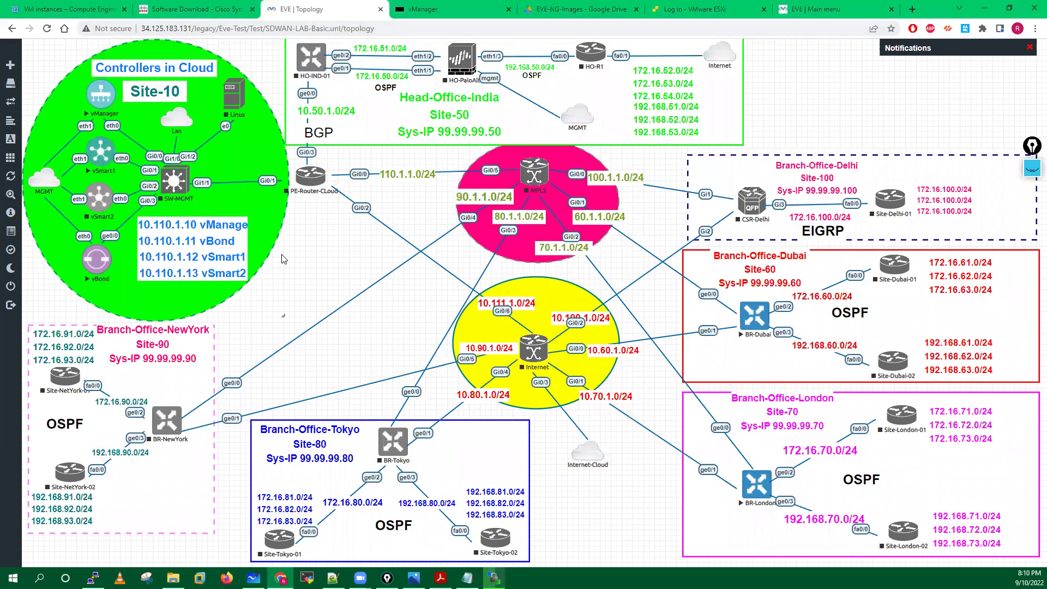